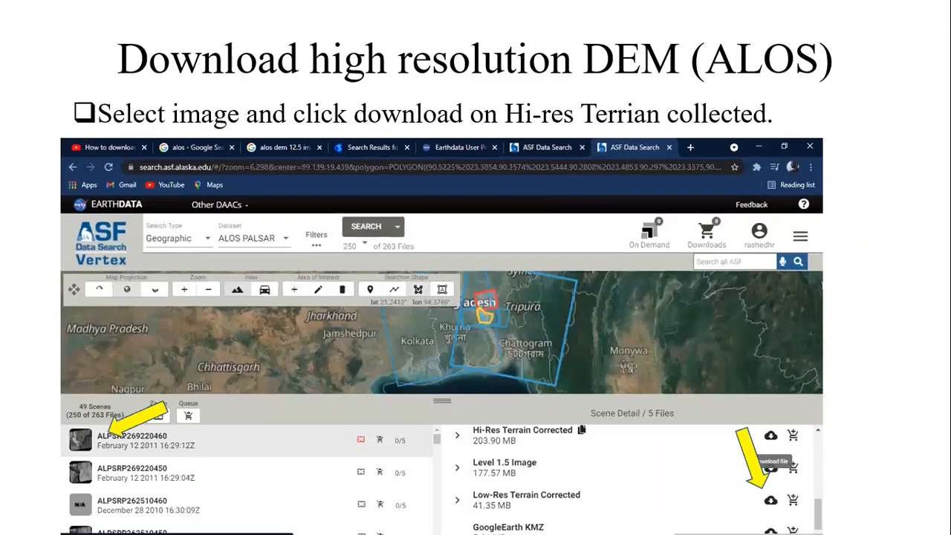
pyautogui.press('Escape')
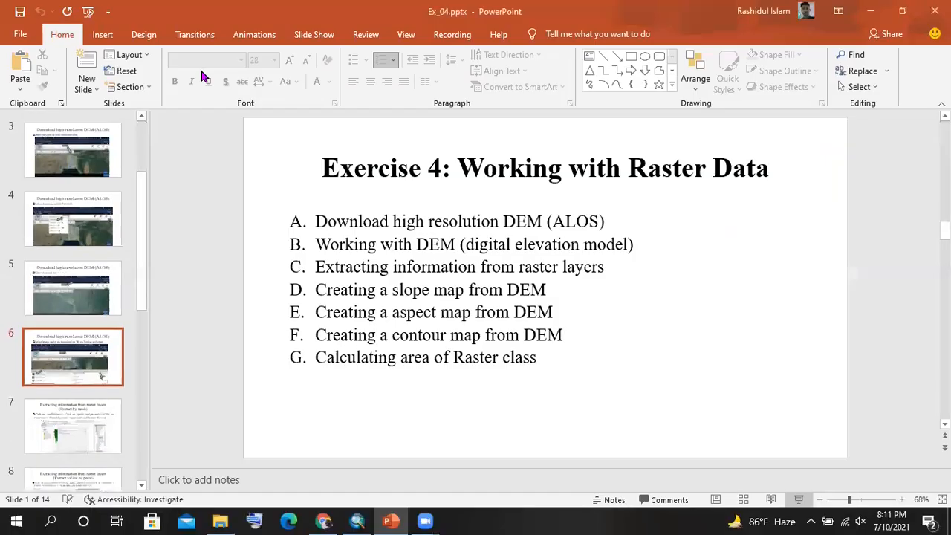
pyautogui.click(75, 152)
pyautogui.scroll(3, 84, 223)
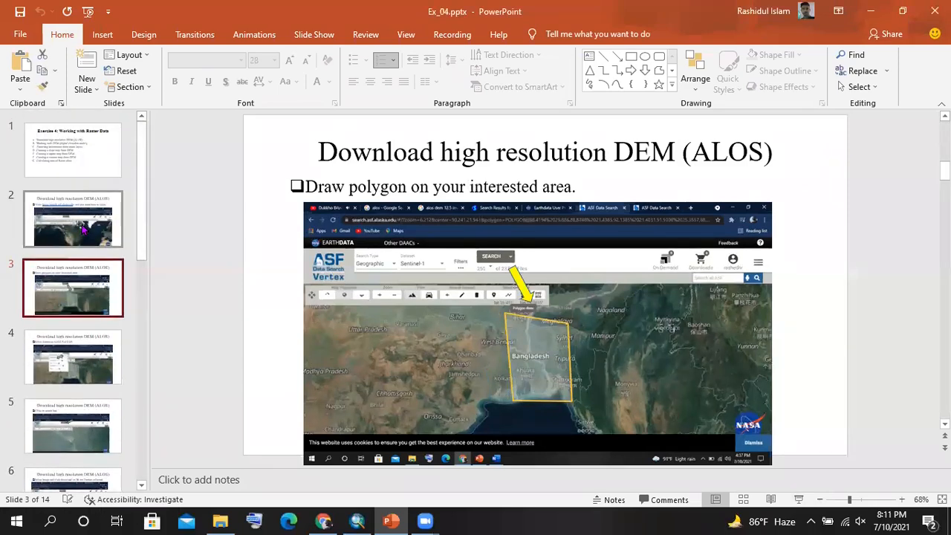
pyautogui.click(84, 231)
pyautogui.moveTo(554, 192); pyautogui.dragTo(361, 187)
pyautogui.hotkey('ctrl', 'c')
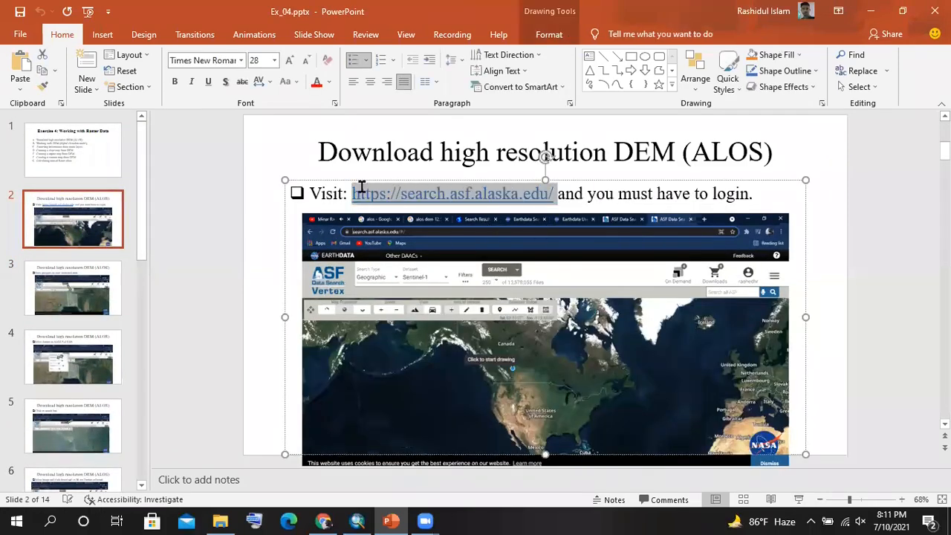
pyautogui.click(333, 520)
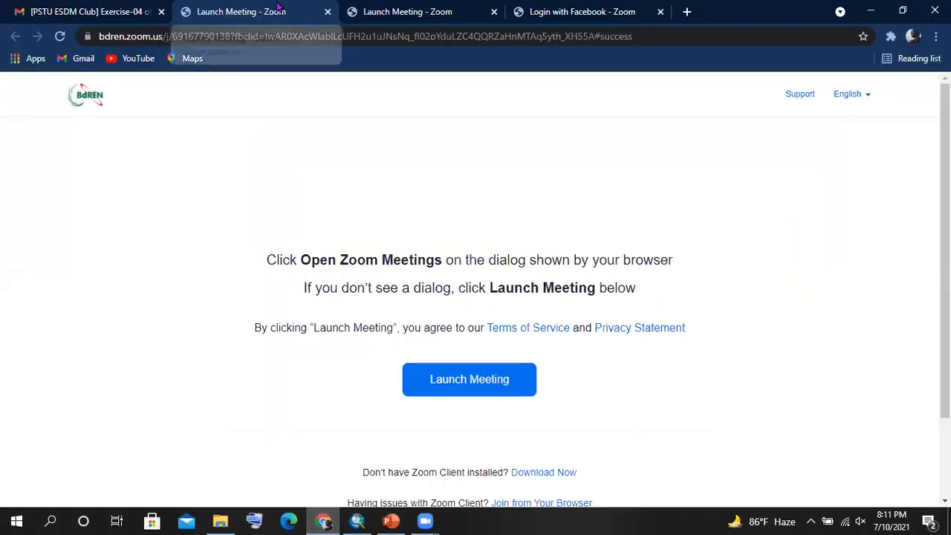
pyautogui.click(277, 39)
pyautogui.hotkey('ctrl', 'v')
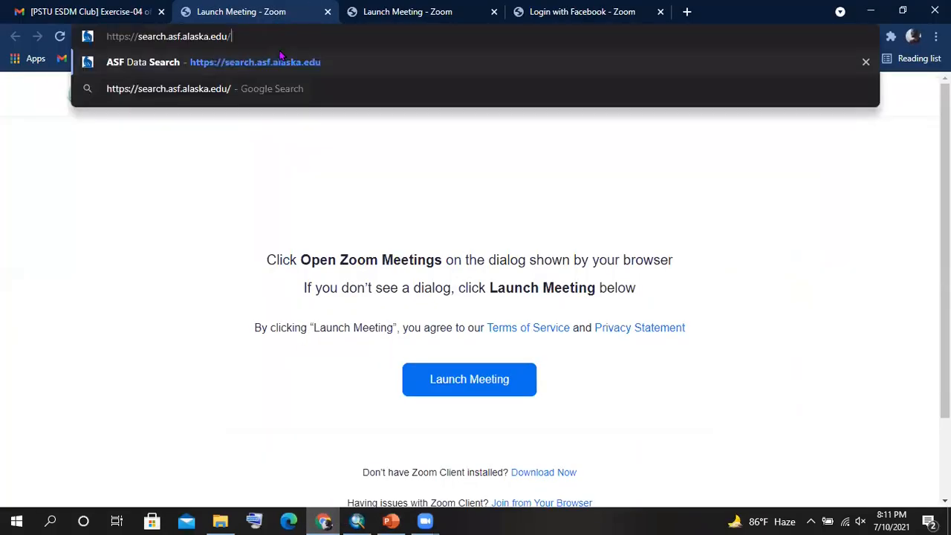
pyautogui.press('Return')
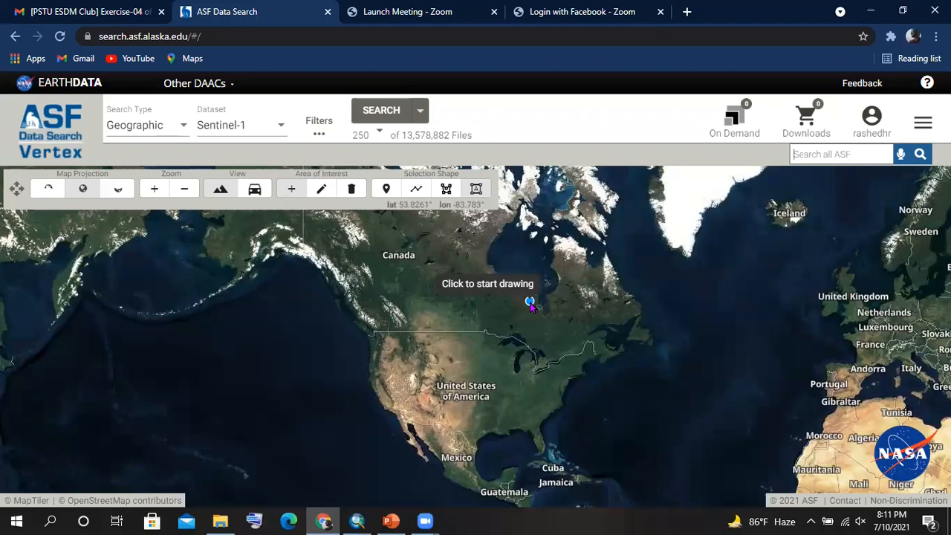
# - Draw a six-sided area-of-interest polygon on the map over the Bangladesh border area between Tripura and Mizoram
pyautogui.moveTo(658, 369); pyautogui.dragTo(223, 318)
pyautogui.moveTo(658, 356); pyautogui.dragTo(394, 355)
pyautogui.moveTo(614, 367); pyautogui.dragTo(637, 332)
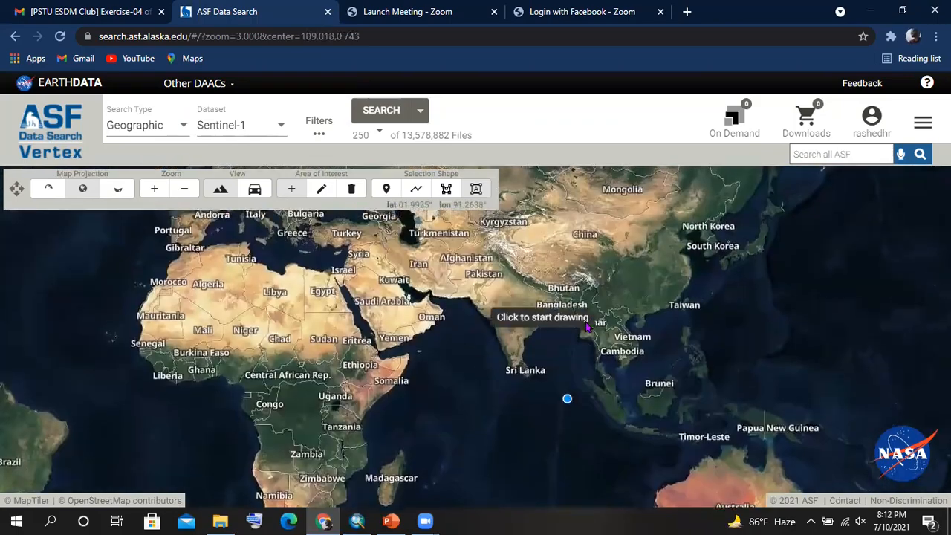
pyautogui.scroll(2, 561, 331)
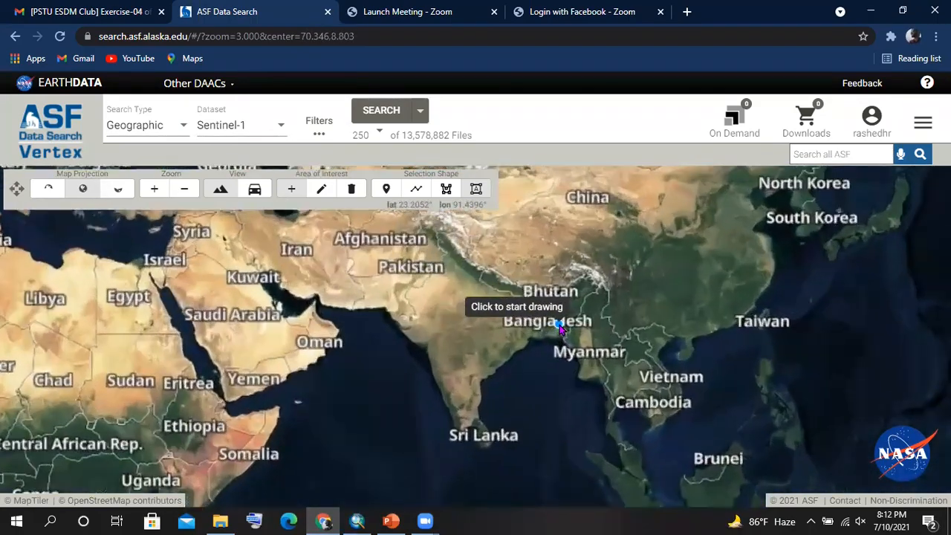
pyautogui.scroll(6, 558, 328)
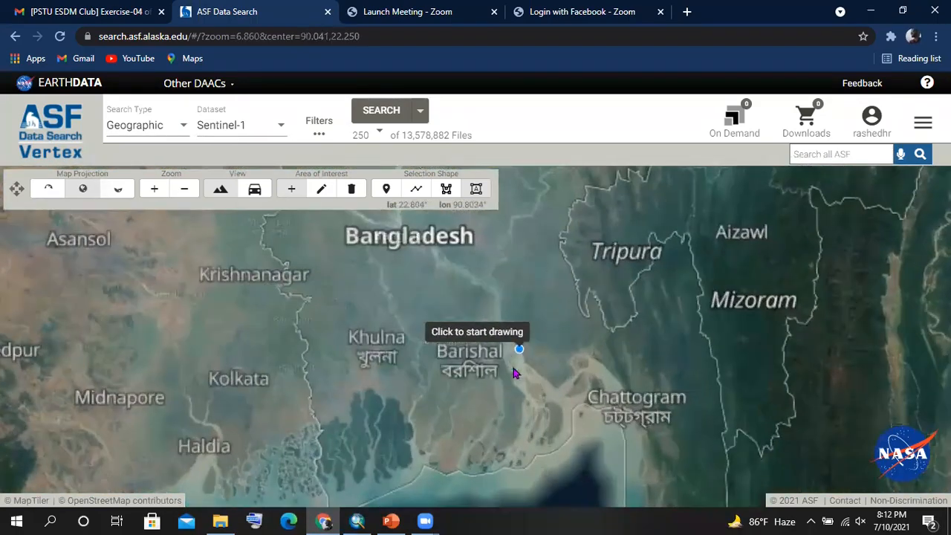
pyautogui.moveTo(532, 333); pyautogui.dragTo(451, 340)
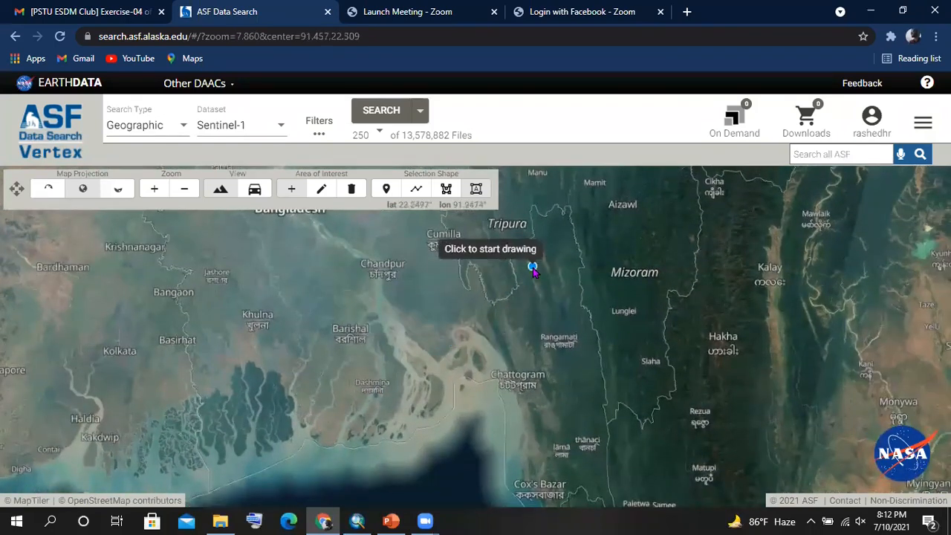
pyautogui.scroll(2, 568, 261)
pyautogui.moveTo(567, 261); pyautogui.dragTo(550, 363)
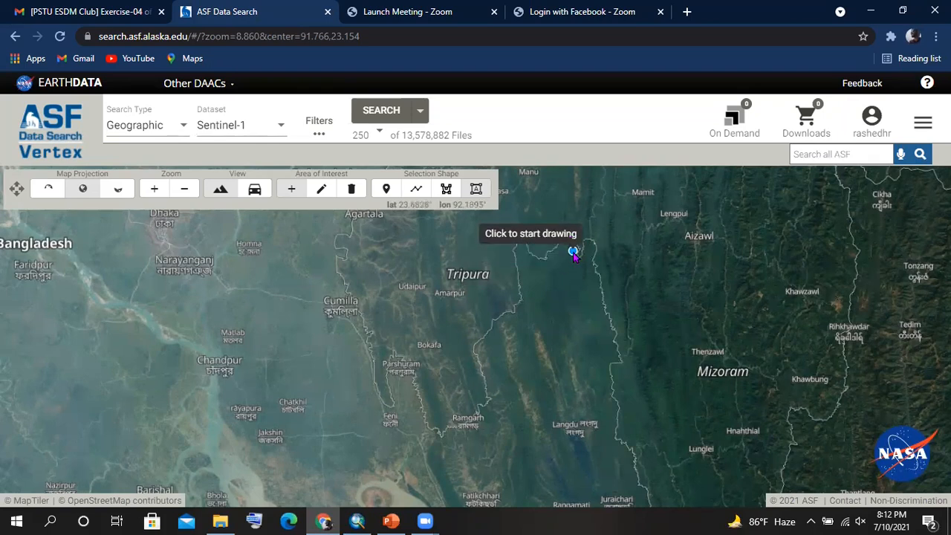
pyautogui.moveTo(558, 322); pyautogui.dragTo(554, 293)
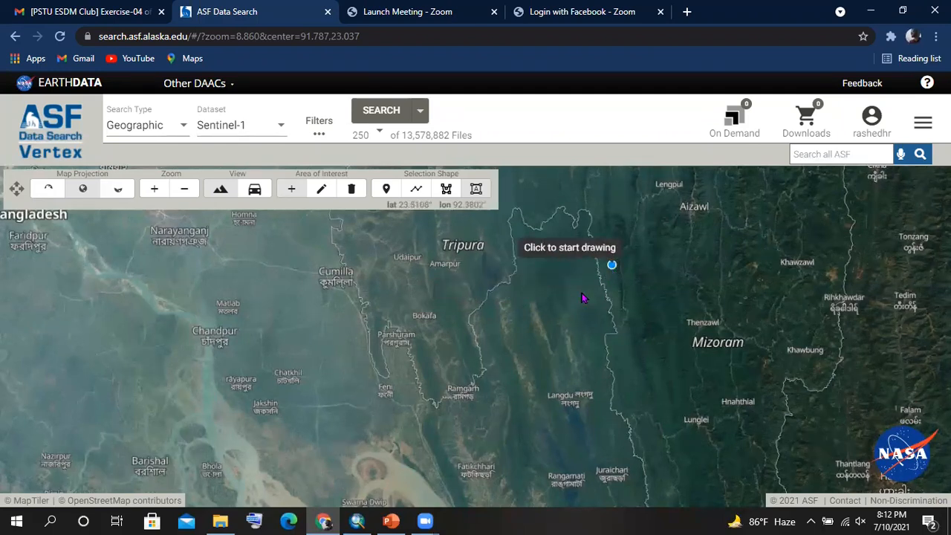
pyautogui.moveTo(567, 298); pyautogui.dragTo(556, 304)
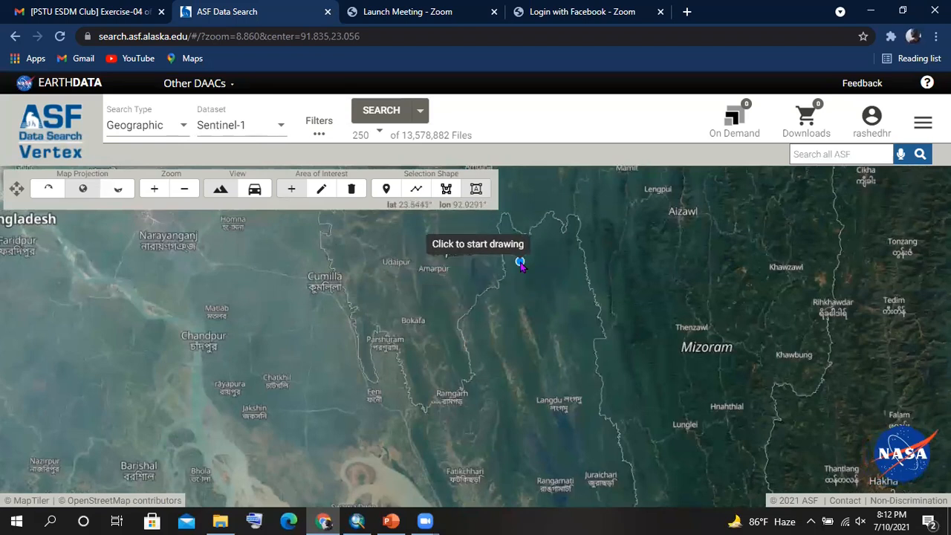
pyautogui.moveTo(560, 268); pyautogui.dragTo(546, 300)
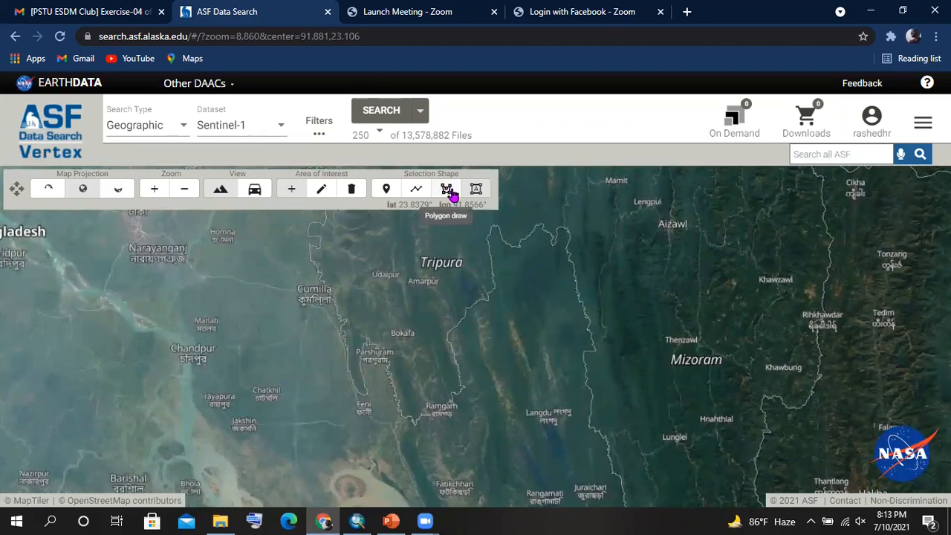
pyautogui.click(447, 192)
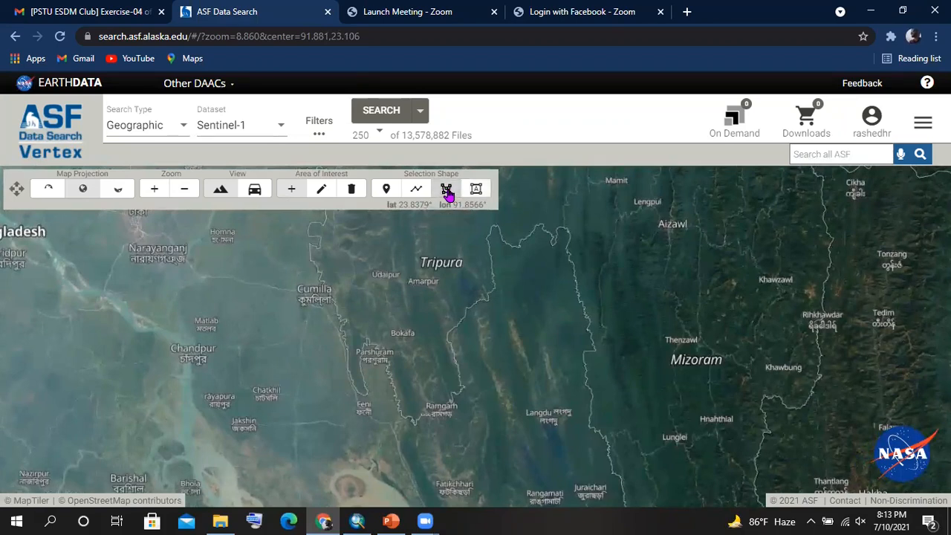
pyautogui.click(473, 229)
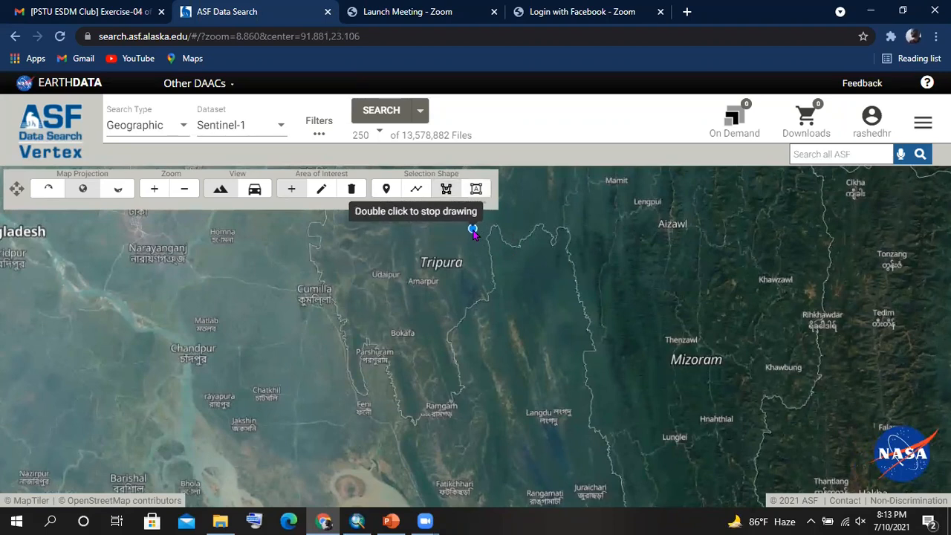
pyautogui.click(569, 229)
pyautogui.click(570, 291)
pyautogui.click(555, 332)
pyautogui.click(491, 335)
pyautogui.doubleClick(456, 283)
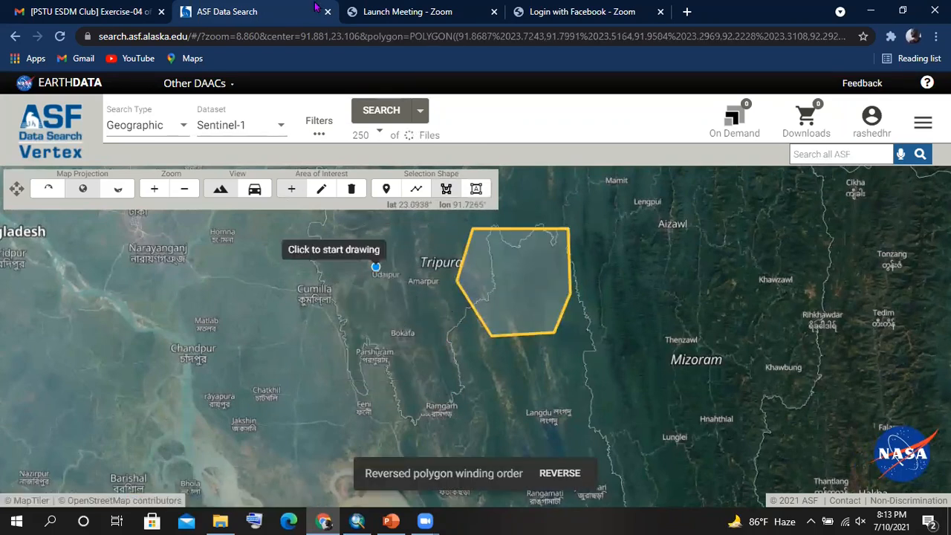
# - Set the search dataset to ALOS PALSAR
pyautogui.click(266, 128)
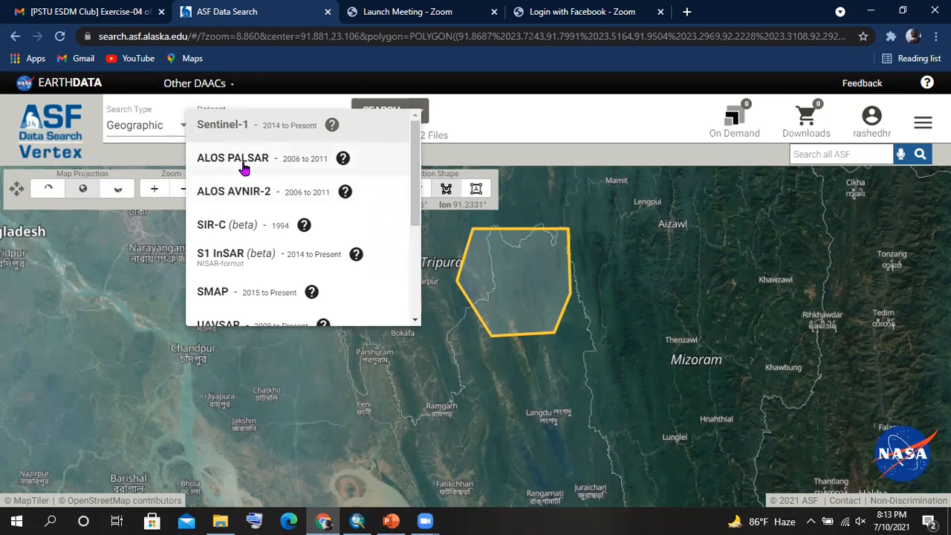
pyautogui.click(245, 166)
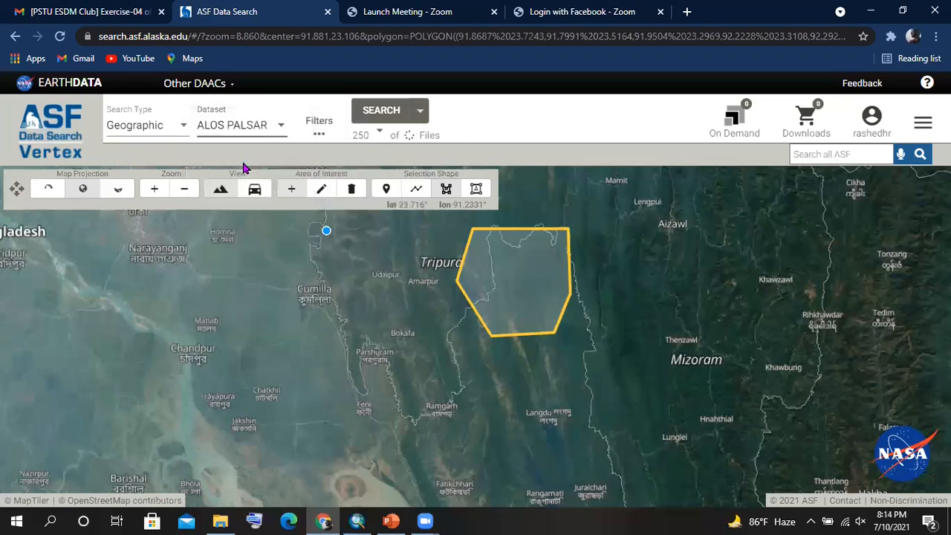
# - Review the area, date, additional, and path and frame search filters, and close them without applying any
pyautogui.click(329, 126)
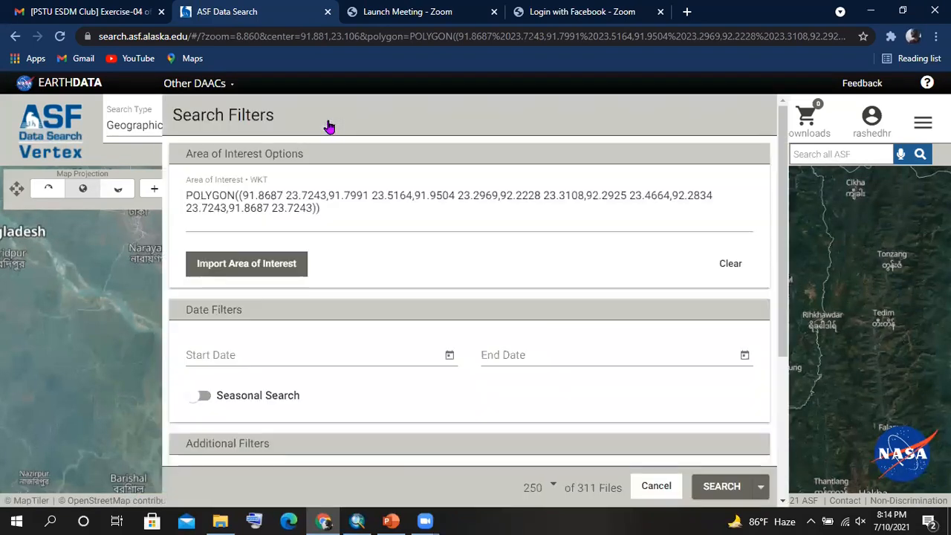
pyautogui.click(245, 347)
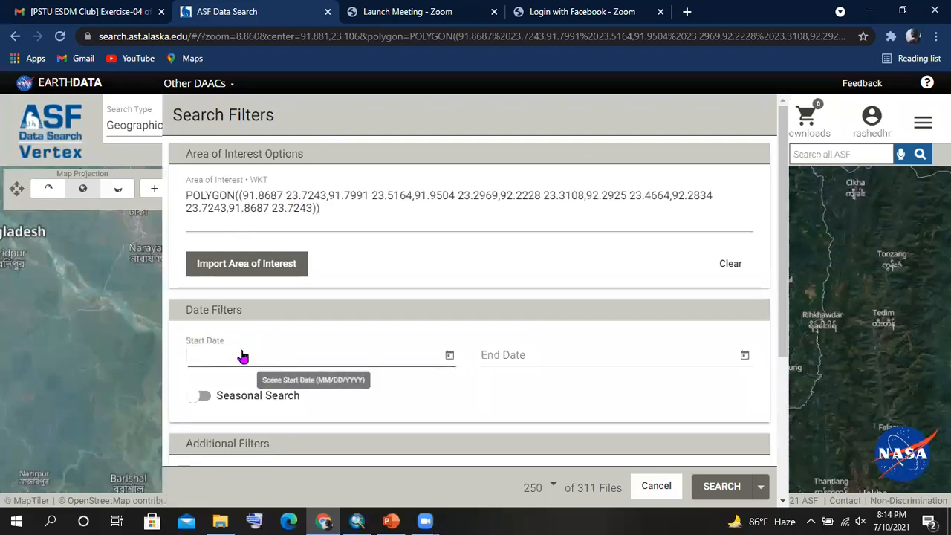
pyautogui.click(555, 343)
pyautogui.scroll(-3, 394, 302)
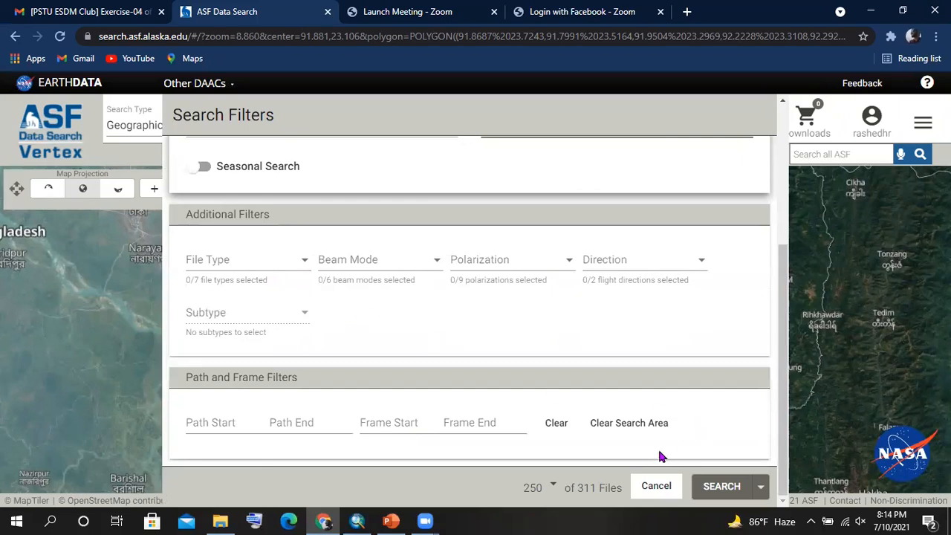
pyautogui.click(656, 486)
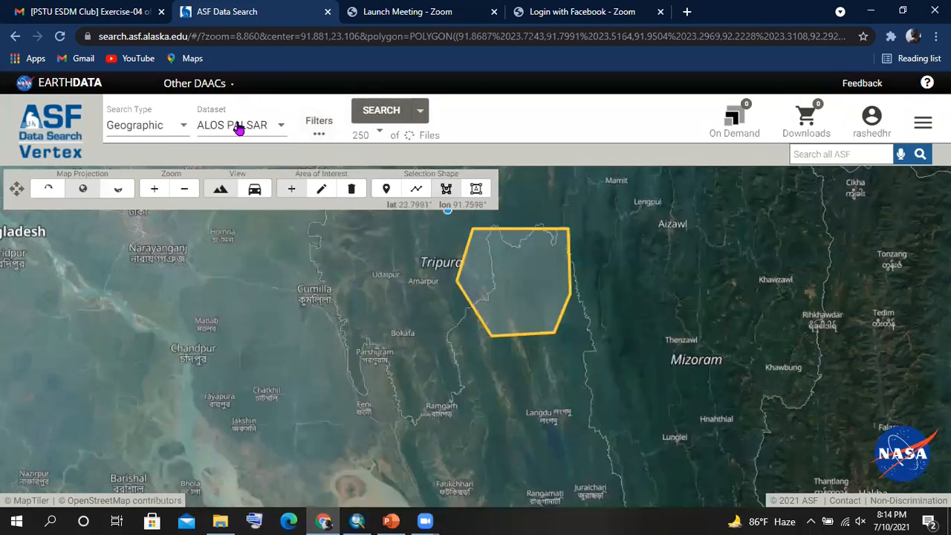
# - Run the ALOS PALSAR search for the drawn polygon and browse the resulting scene list
pyautogui.click(387, 113)
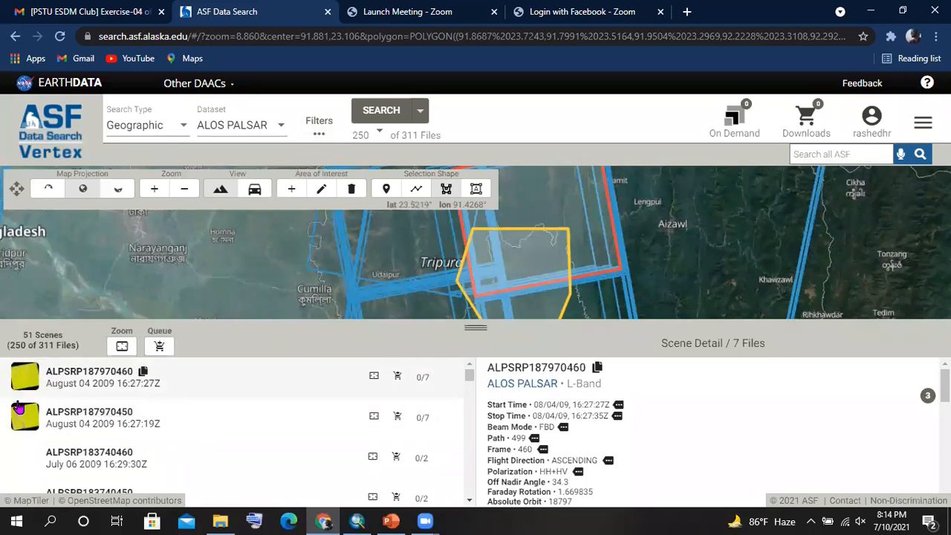
pyautogui.scroll(-10, 22, 416)
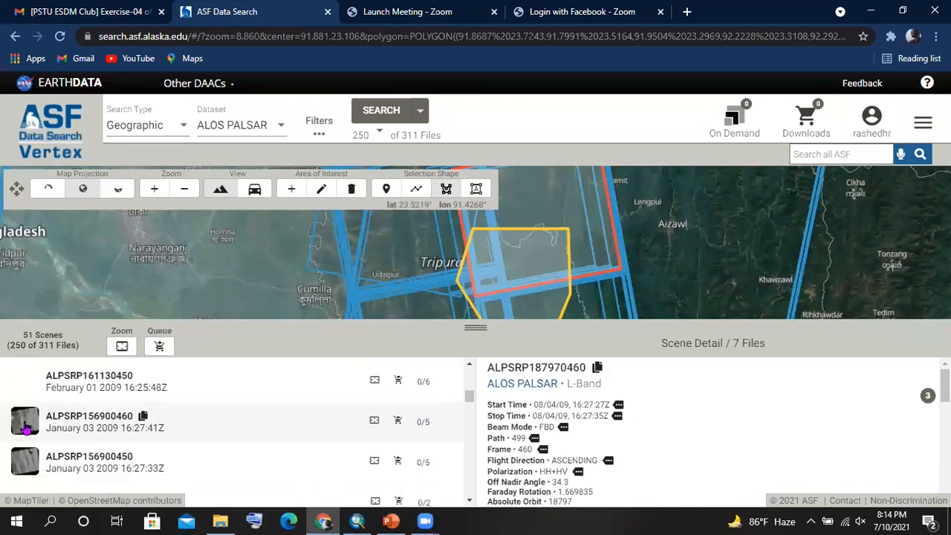
pyautogui.scroll(-2, 24, 424)
# - Enlarge the map and examine how the scene footprints cover the area-of-interest polygon
pyautogui.moveTo(475, 327); pyautogui.dragTo(479, 476)
pyautogui.scroll(3, 512, 289)
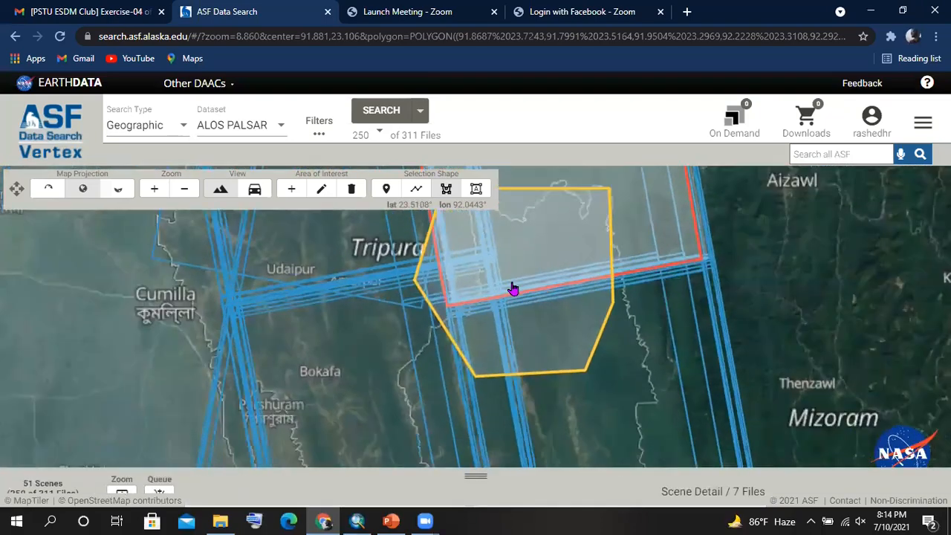
pyautogui.scroll(-3, 513, 288)
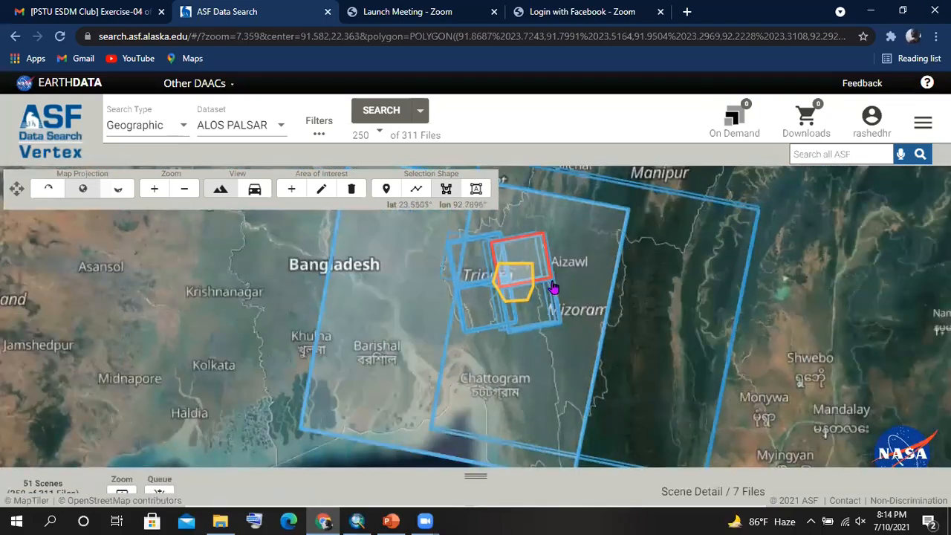
pyautogui.scroll(1, 545, 280)
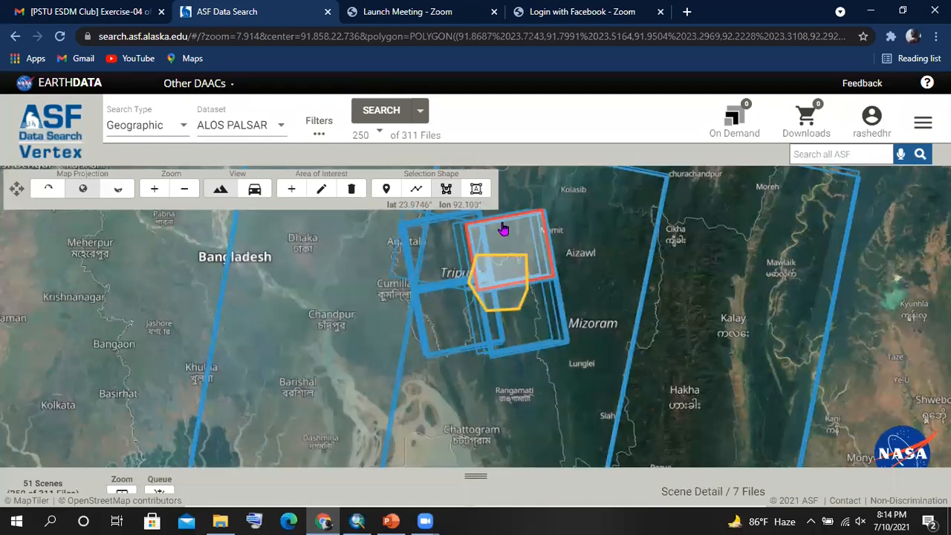
pyautogui.scroll(1, 503, 227)
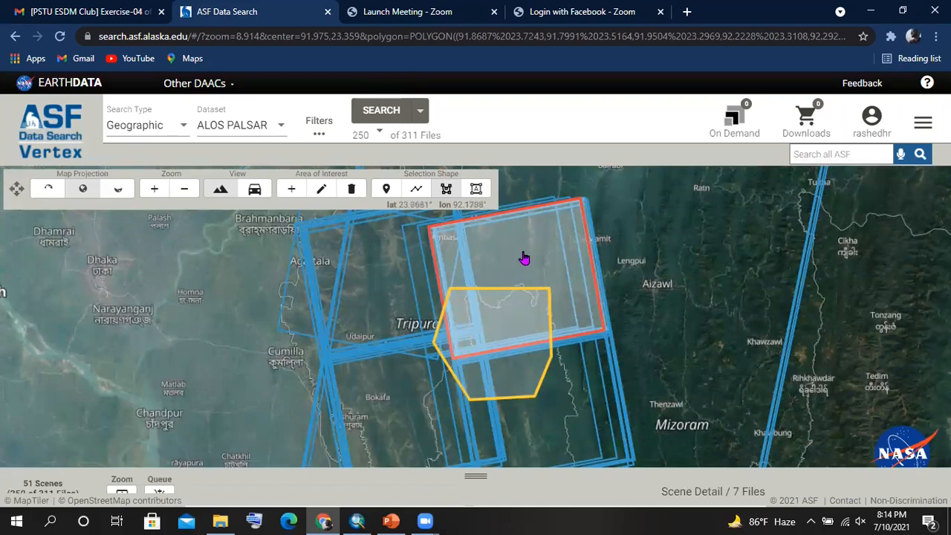
pyautogui.scroll(-1, 523, 258)
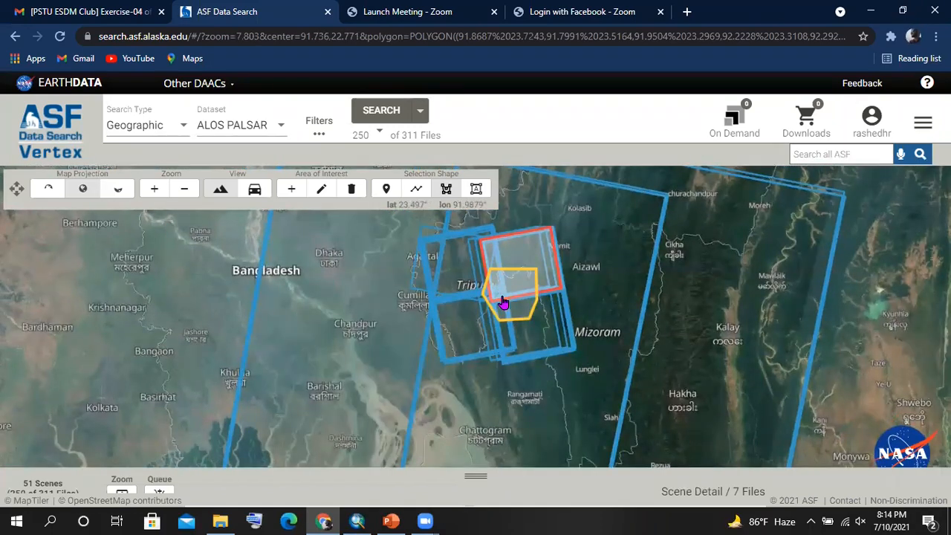
pyautogui.scroll(-1, 503, 301)
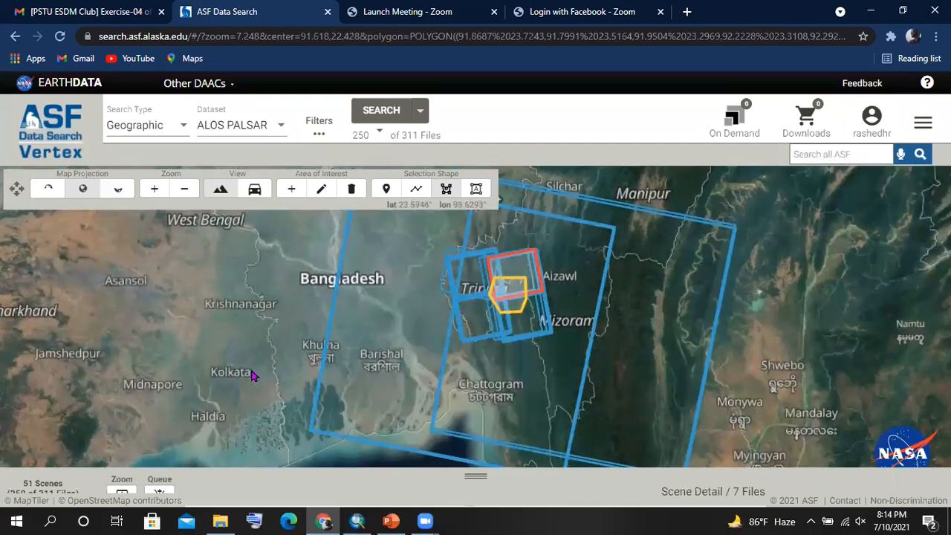
pyautogui.scroll(-1, 553, 286)
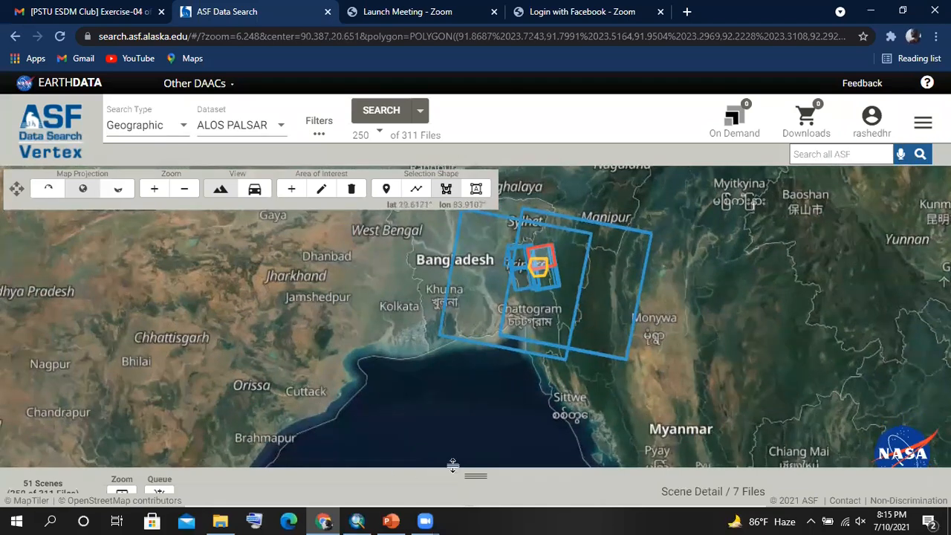
# - Enlarge the results list and preview several ALOS PALSAR scenes, comparing each footprint with the area-of-interest polygon
pyautogui.moveTo(473, 472); pyautogui.dragTo(478, 416)
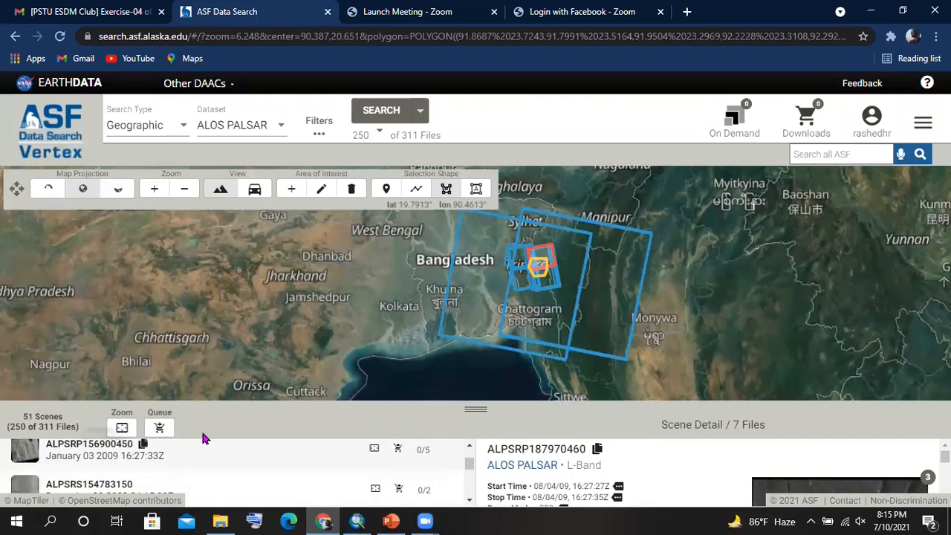
pyautogui.moveTo(385, 406); pyautogui.dragTo(391, 367)
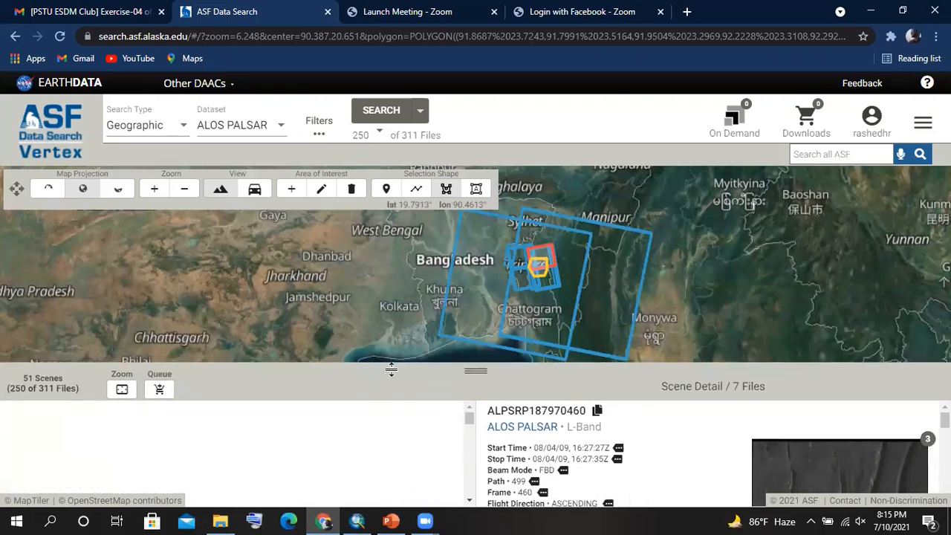
pyautogui.scroll(5, 33, 424)
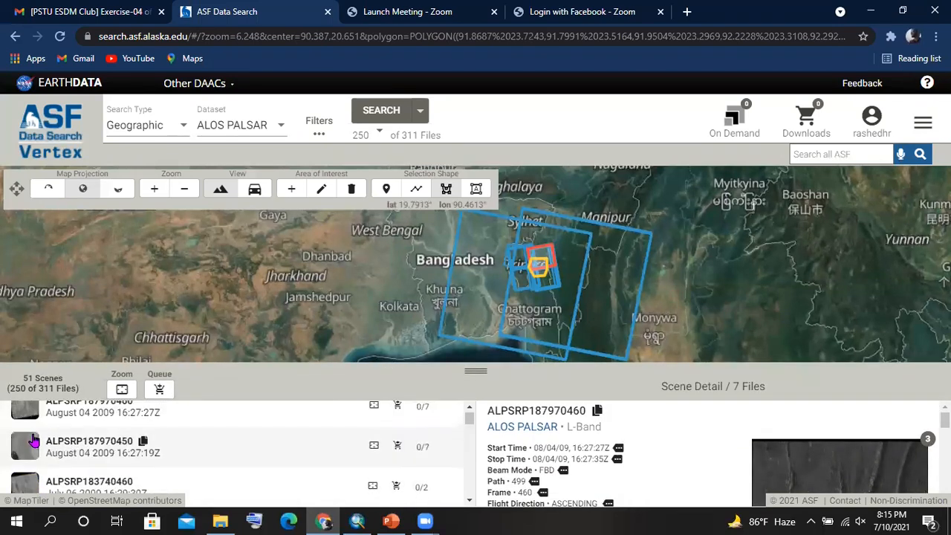
pyautogui.click(25, 461)
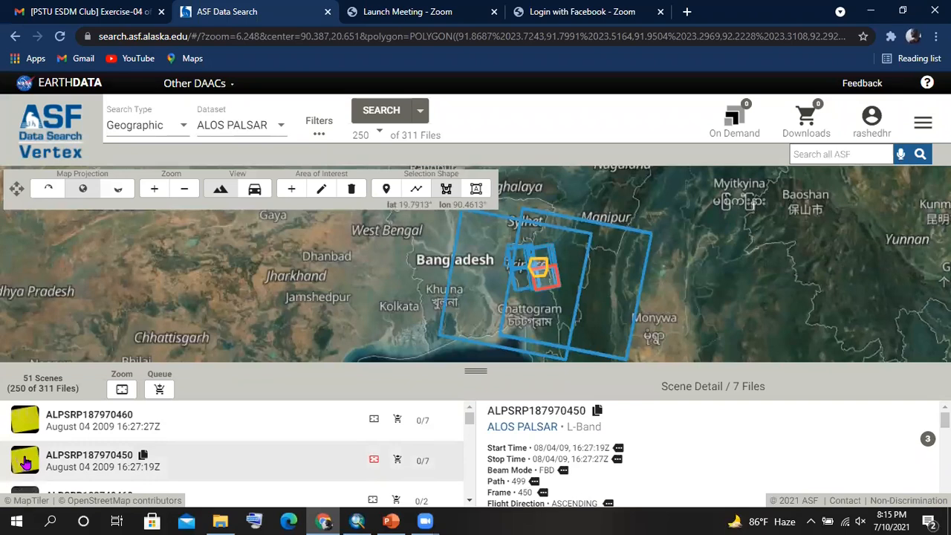
pyautogui.scroll(-1, 25, 461)
pyautogui.click(24, 431)
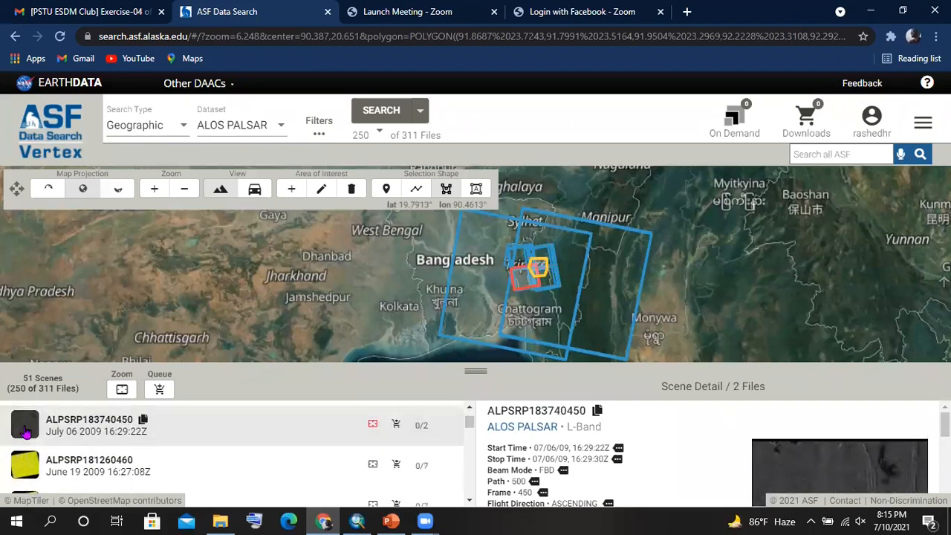
pyautogui.scroll(-1, 24, 431)
pyautogui.click(26, 431)
pyautogui.scroll(-1, 25, 431)
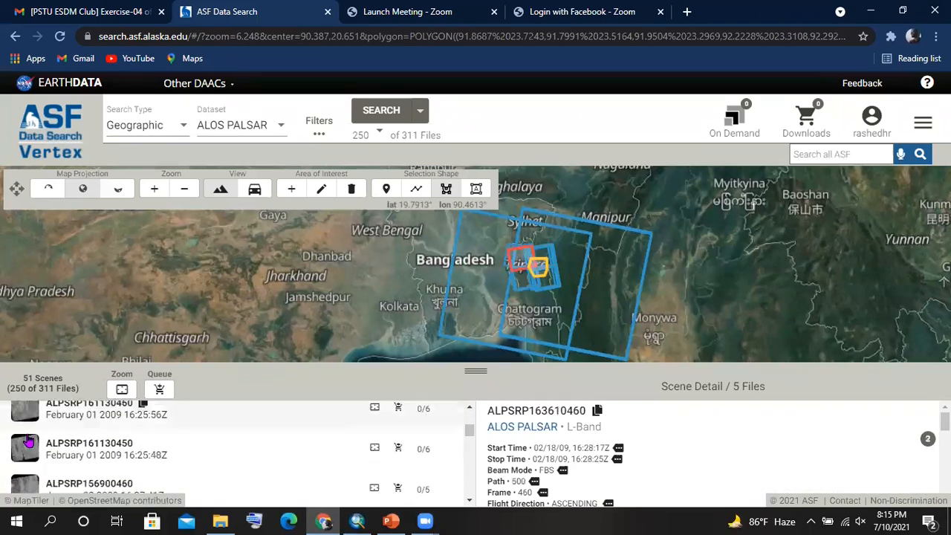
pyautogui.click(26, 443)
pyautogui.scroll(-2, 26, 441)
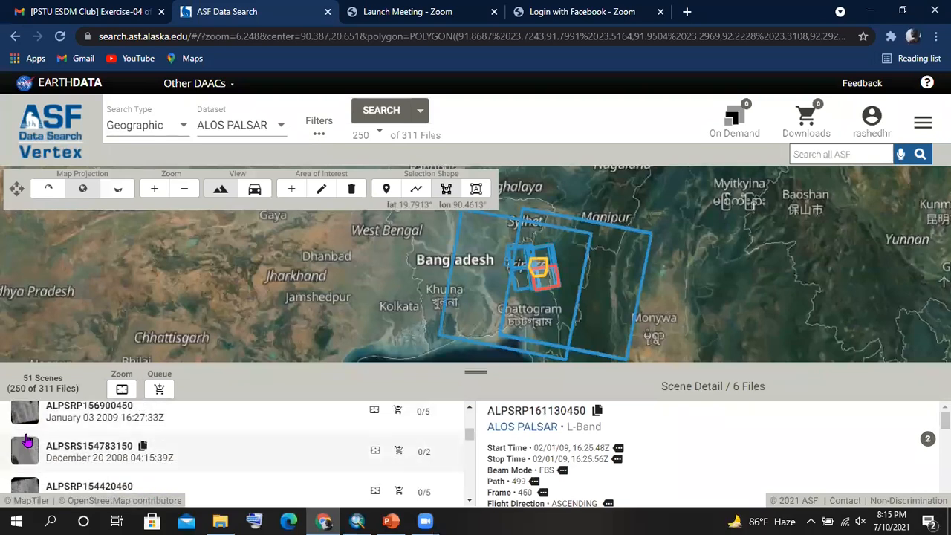
# - Select scene ALPSRP156900450 and download its Hi-Res Terrain Corrected file
pyautogui.click(25, 420)
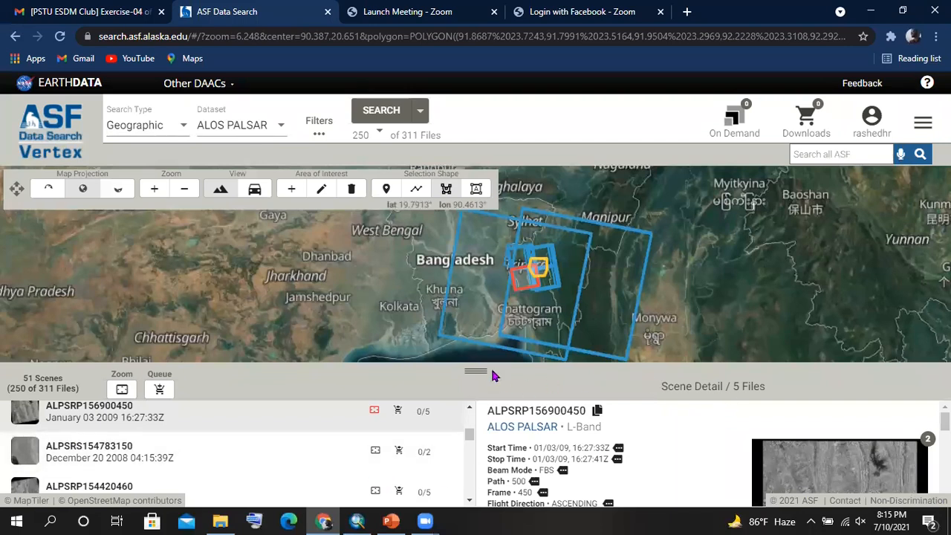
pyautogui.moveTo(485, 359); pyautogui.dragTo(485, 245)
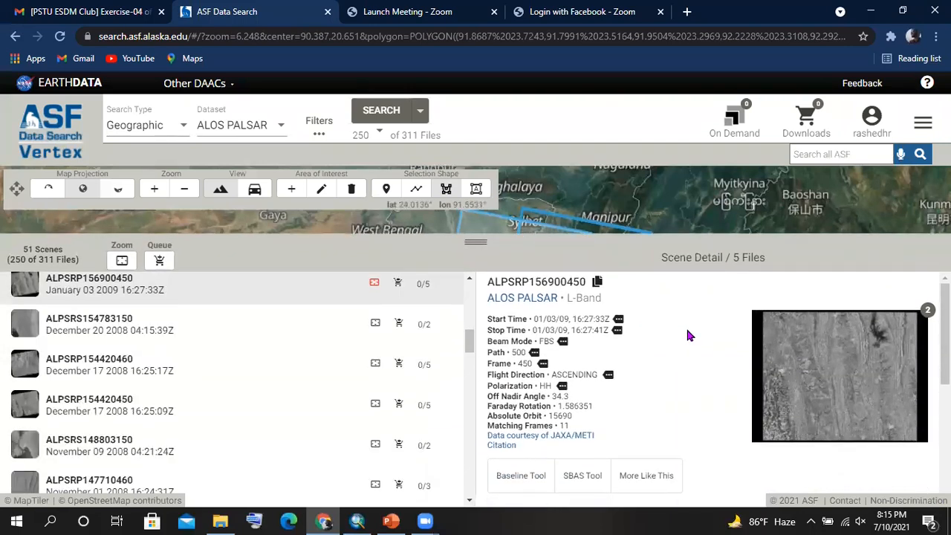
pyautogui.scroll(-2, 635, 349)
pyautogui.scroll(-2, 639, 349)
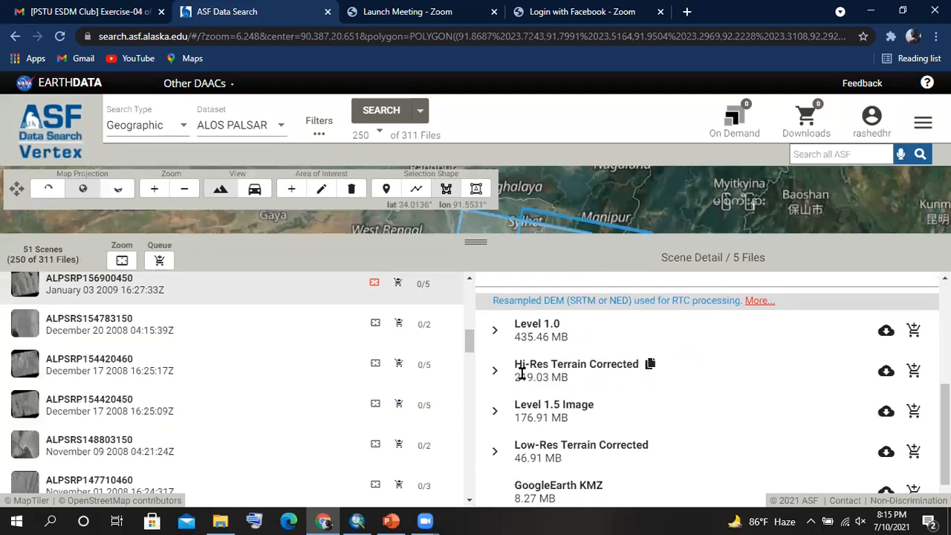
pyautogui.moveTo(518, 370); pyautogui.dragTo(693, 375)
pyautogui.click(650, 381)
pyautogui.click(885, 372)
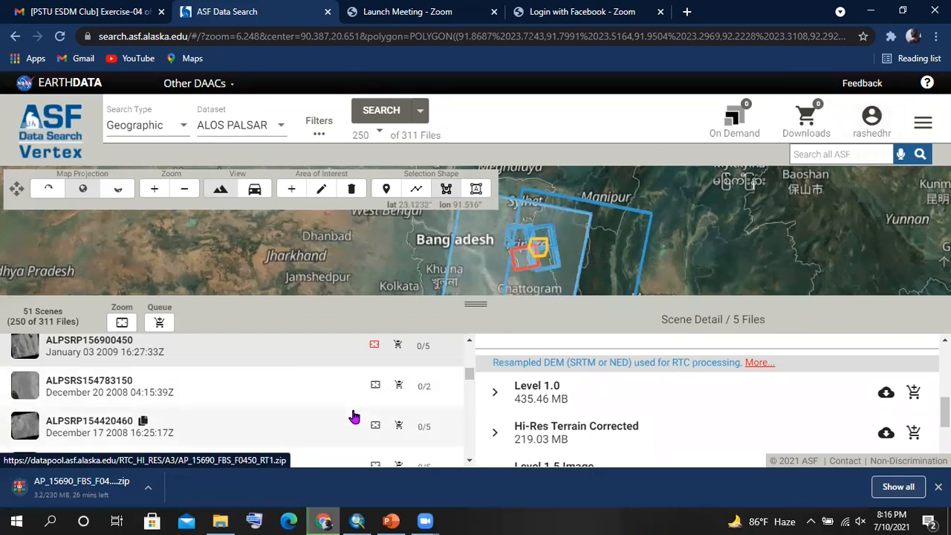
# - Switch to the PowerPoint presentation Ex_04.pptx and review the slides on downloading a high resolution DEM (ALOS)
pyautogui.click(390, 521)
pyautogui.click(221, 298)
pyautogui.click(89, 277)
pyautogui.click(81, 244)
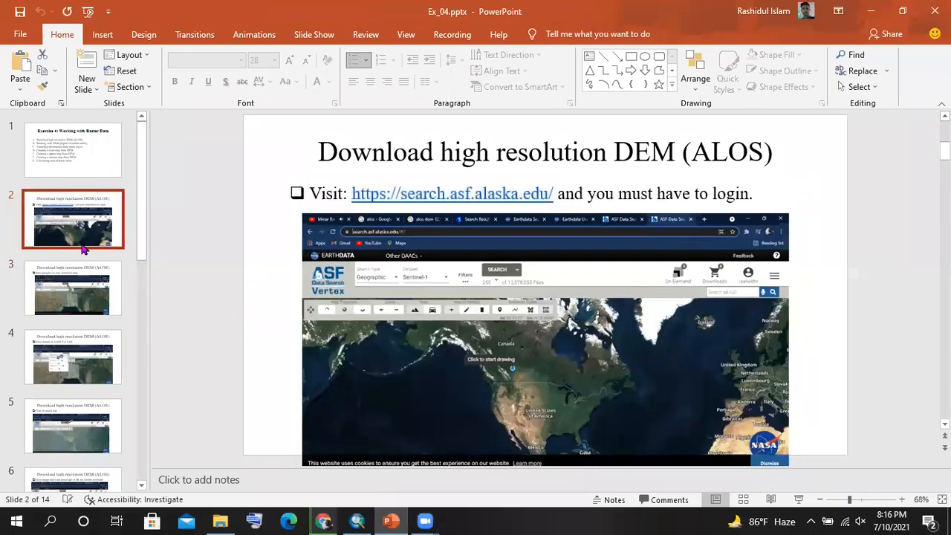
pyautogui.click(91, 153)
pyautogui.click(91, 227)
pyautogui.click(82, 292)
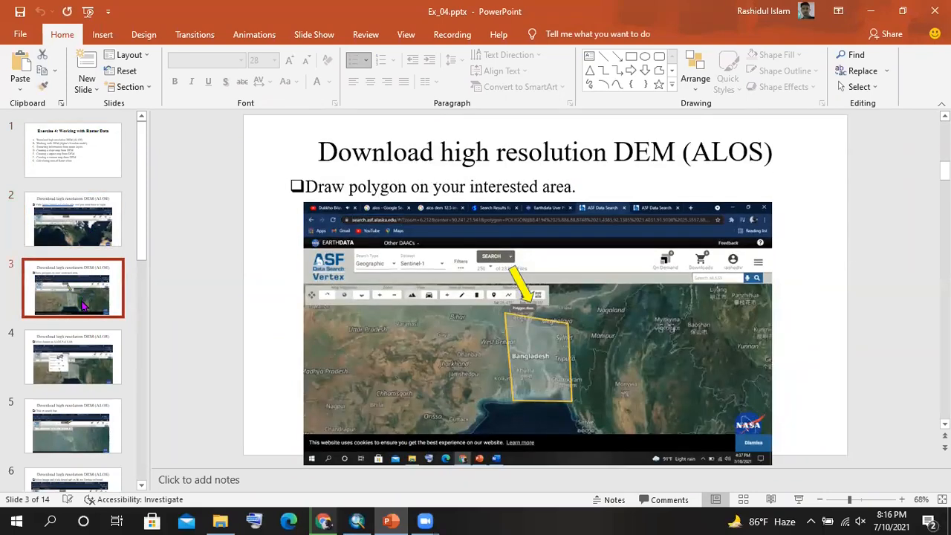
pyautogui.scroll(-2, 80, 334)
pyautogui.click(79, 334)
pyautogui.click(71, 379)
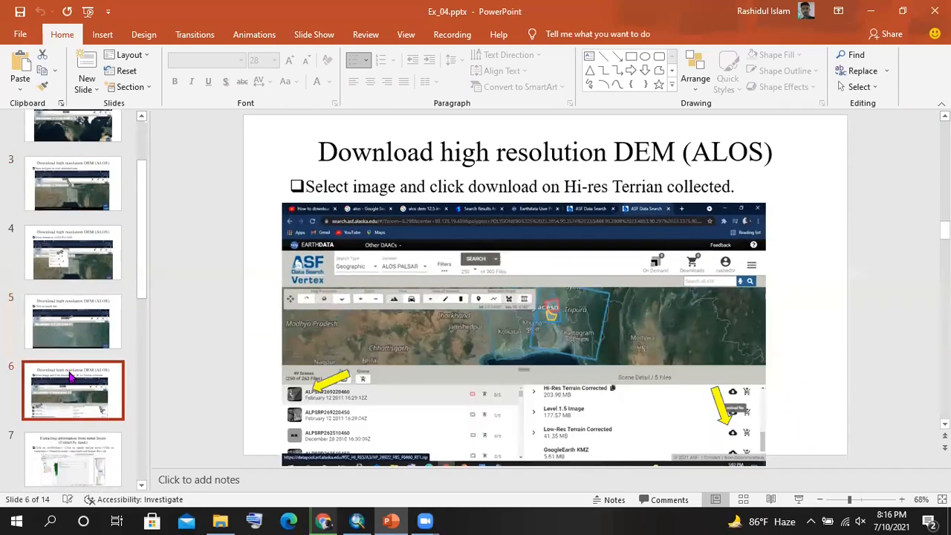
pyautogui.scroll(-1, 70, 378)
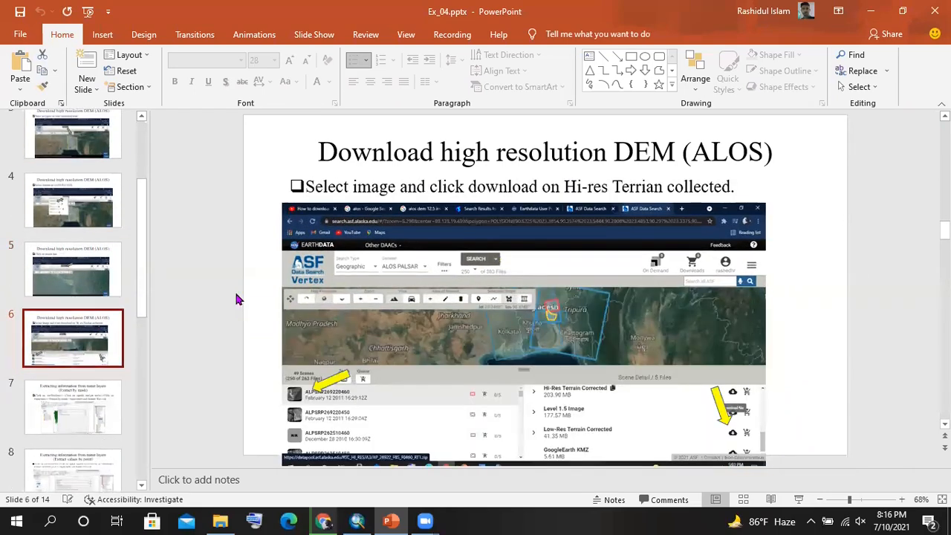
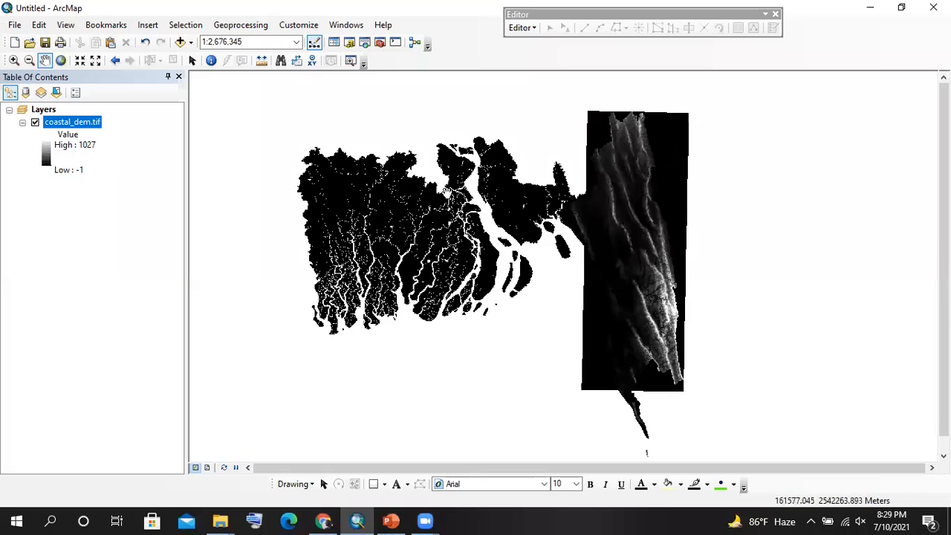
# - Add the shapefiles ctg_46N.shp and Point_shp.shp from the Vectorfile folder to the ArcMap document
pyautogui.click(179, 42)
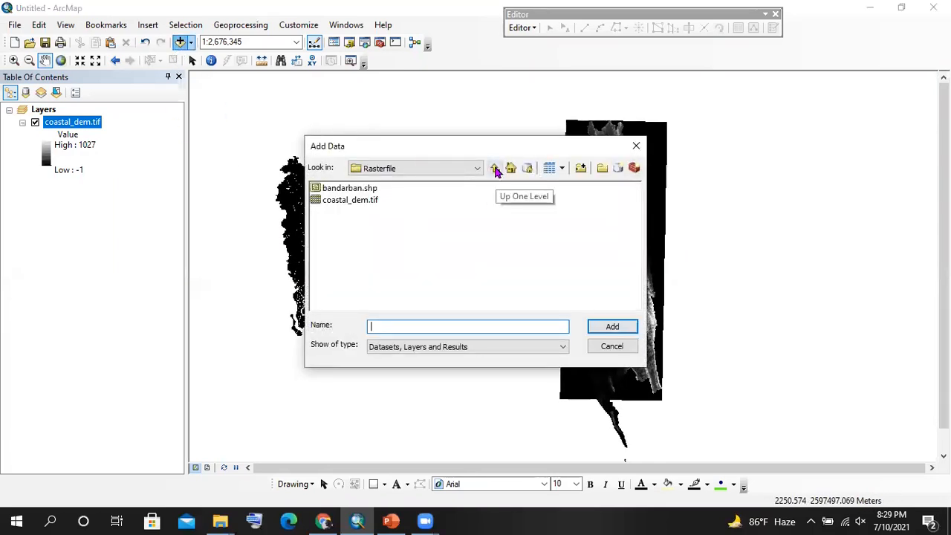
pyautogui.click(495, 169)
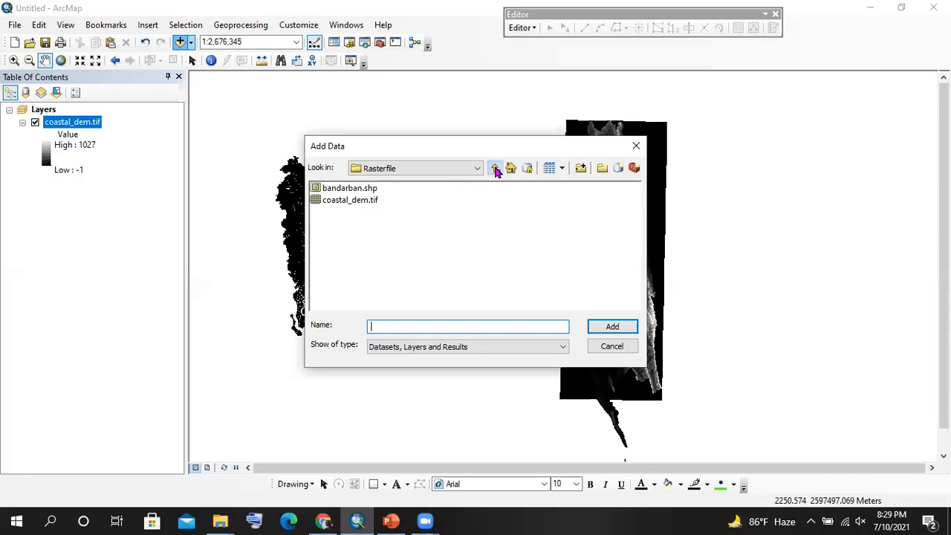
pyautogui.doubleClick(353, 204)
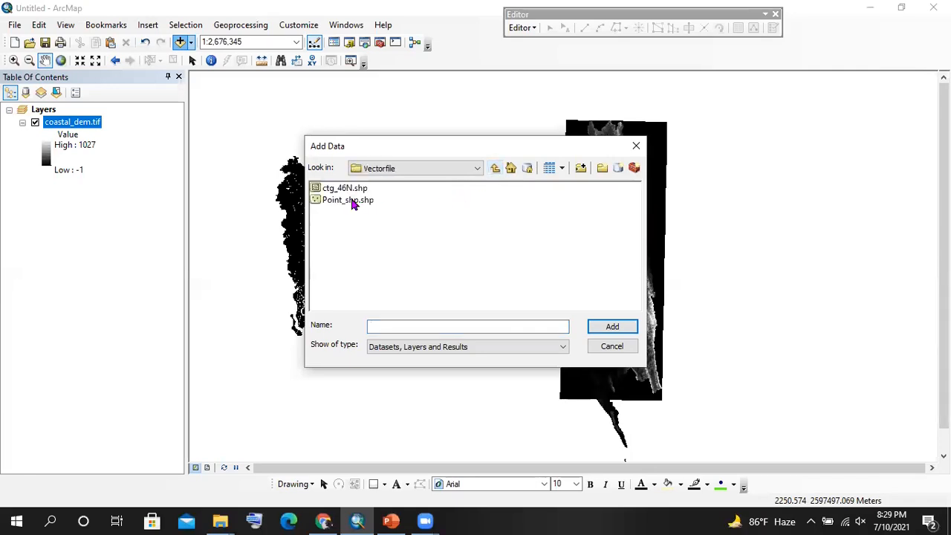
pyautogui.click(497, 169)
pyautogui.click(345, 201)
pyautogui.doubleClick(345, 201)
pyautogui.moveTo(356, 218); pyautogui.dragTo(340, 192)
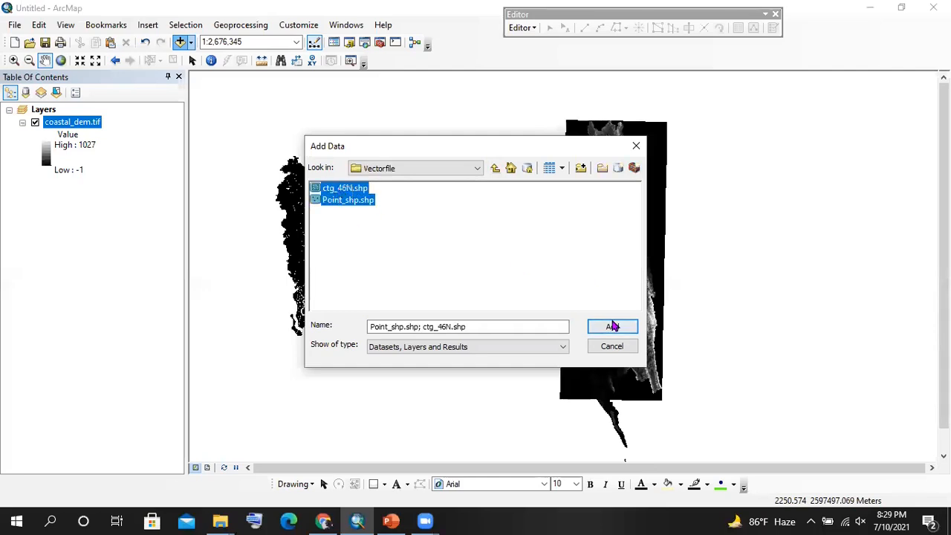
pyautogui.click(612, 326)
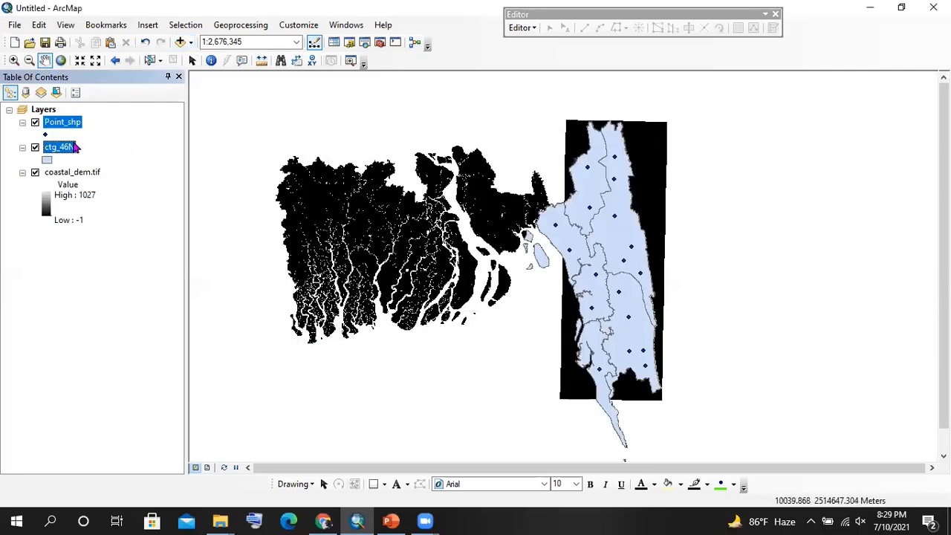
# - Hide the Point_shp layer and examine how the ctg_46N polygons overlap the coastal_dem.tif raster
pyautogui.moveTo(74, 133)
pyautogui.mouseDown()
pyautogui.moveTo(67, 223)
pyautogui.moveTo(78, 124)
pyautogui.mouseUp()
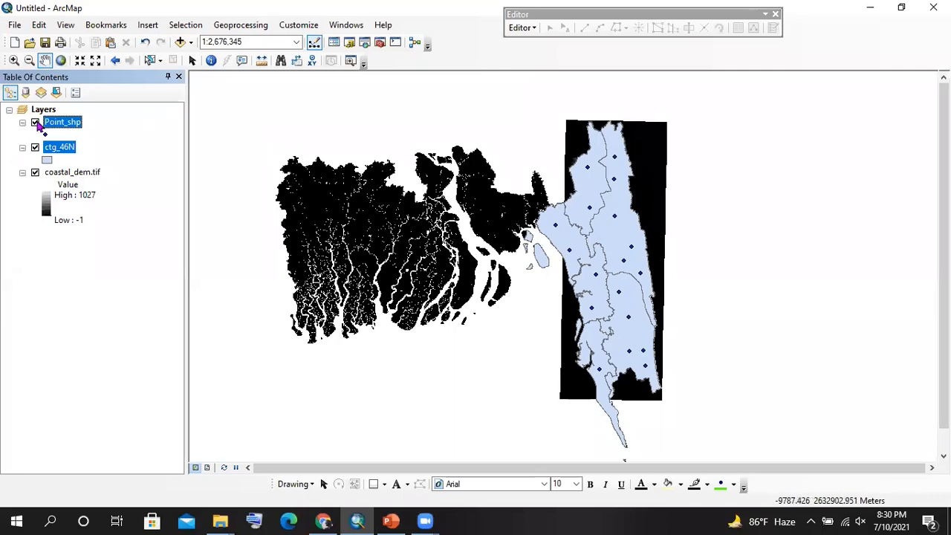
pyautogui.click(35, 123)
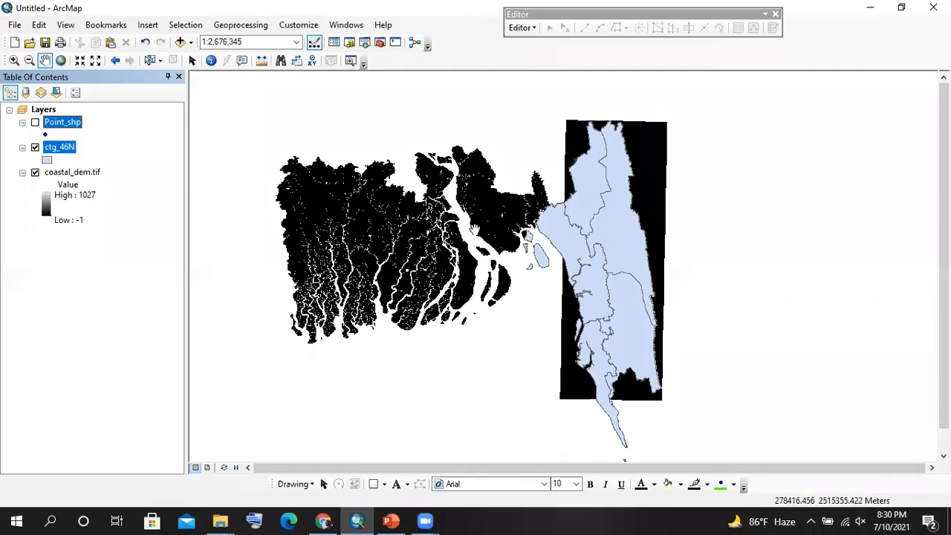
pyautogui.moveTo(504, 243); pyautogui.dragTo(450, 256)
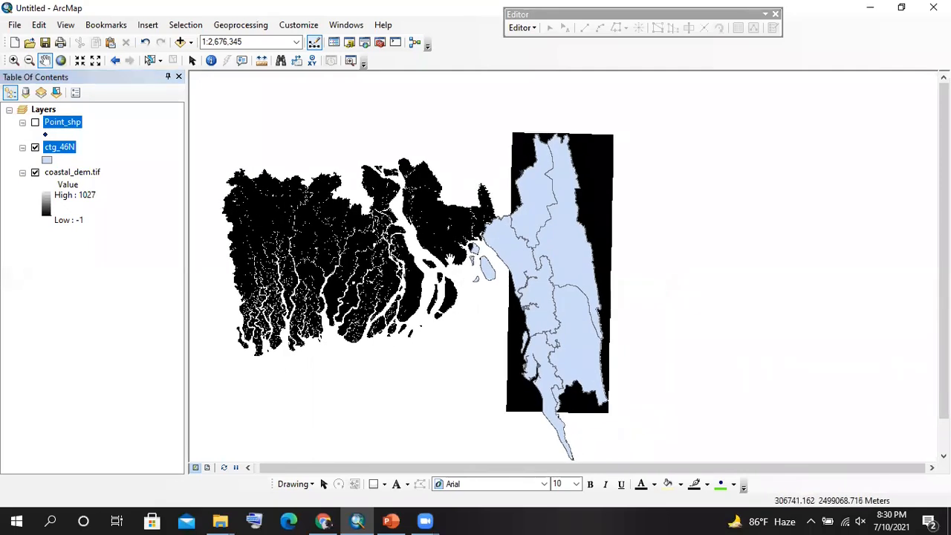
pyautogui.scroll(1, 592, 218)
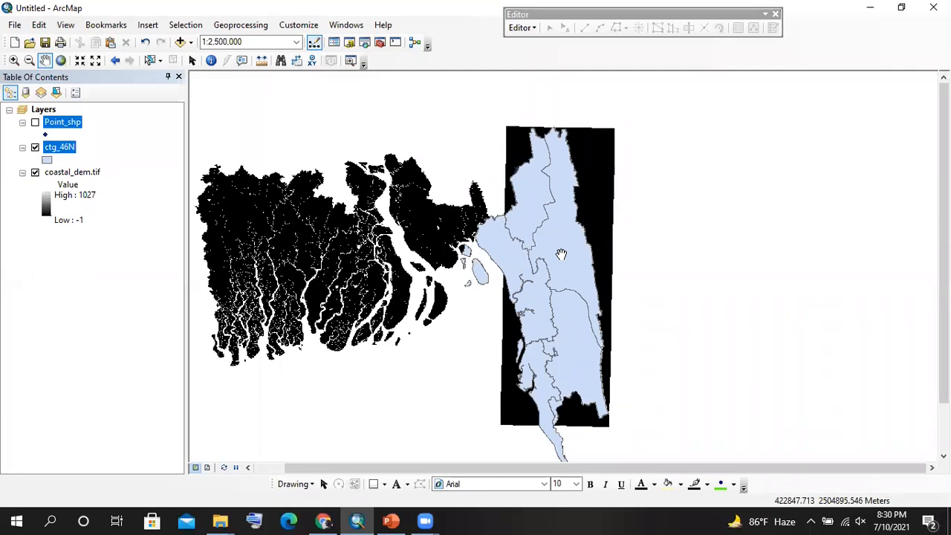
pyautogui.click(133, 175)
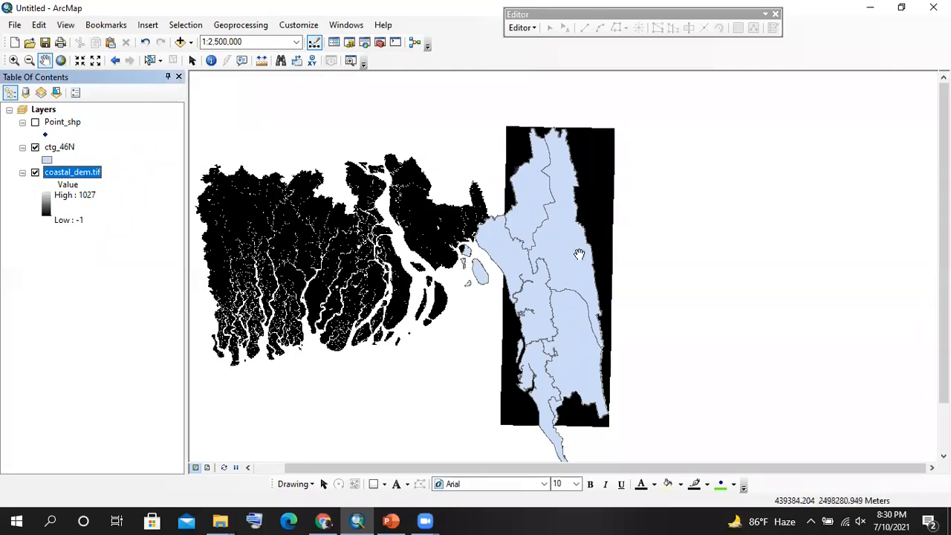
pyautogui.moveTo(580, 276); pyautogui.dragTo(531, 254)
# - Open the attribute table of the ctg_46N layer and look through its district records
pyautogui.rightClick(106, 146)
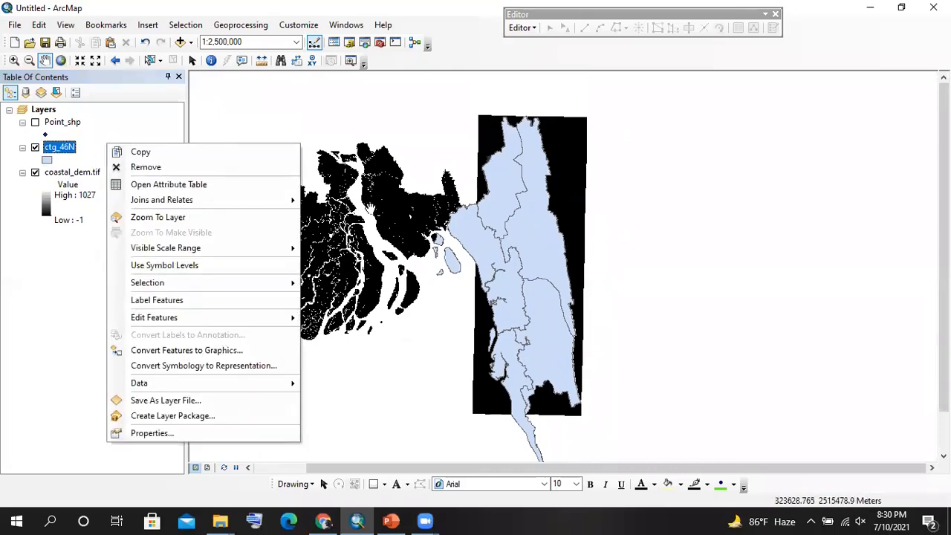
pyautogui.click(208, 185)
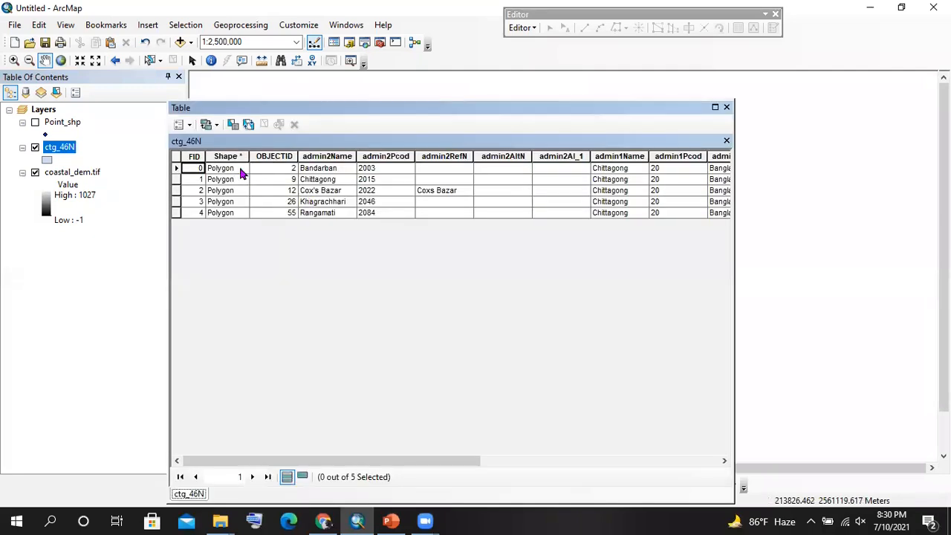
pyautogui.click(253, 191)
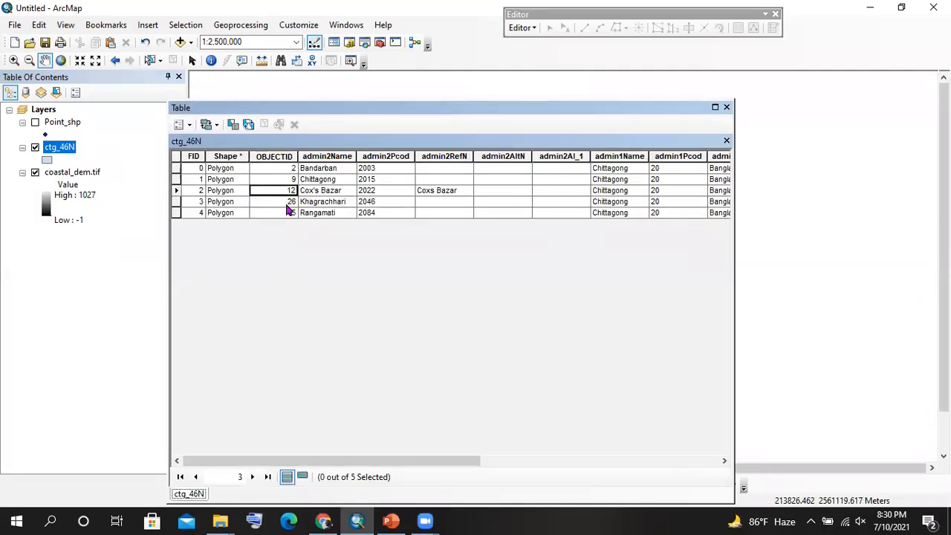
pyautogui.click(323, 213)
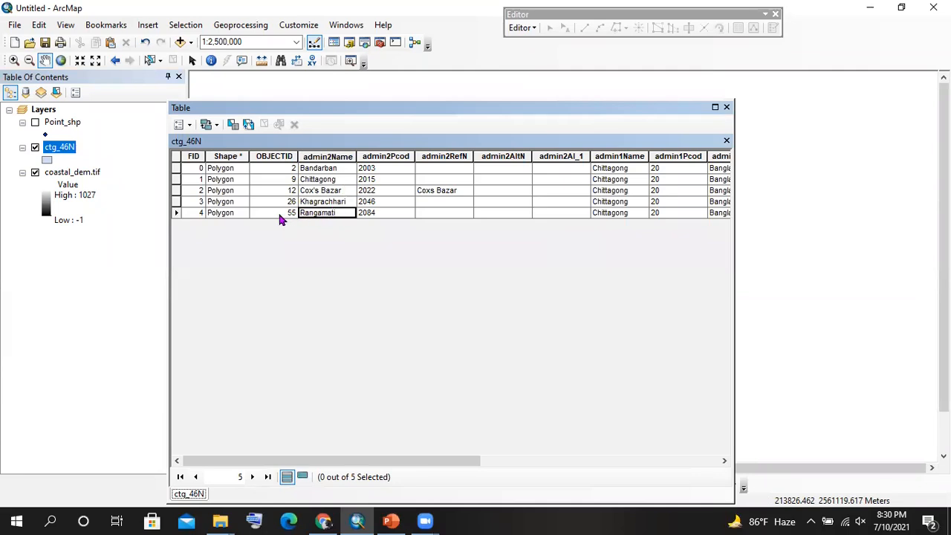
# - Select the Khagrachhari record in the ctg_46N table and uncover its polygon on the map
pyautogui.click(181, 202)
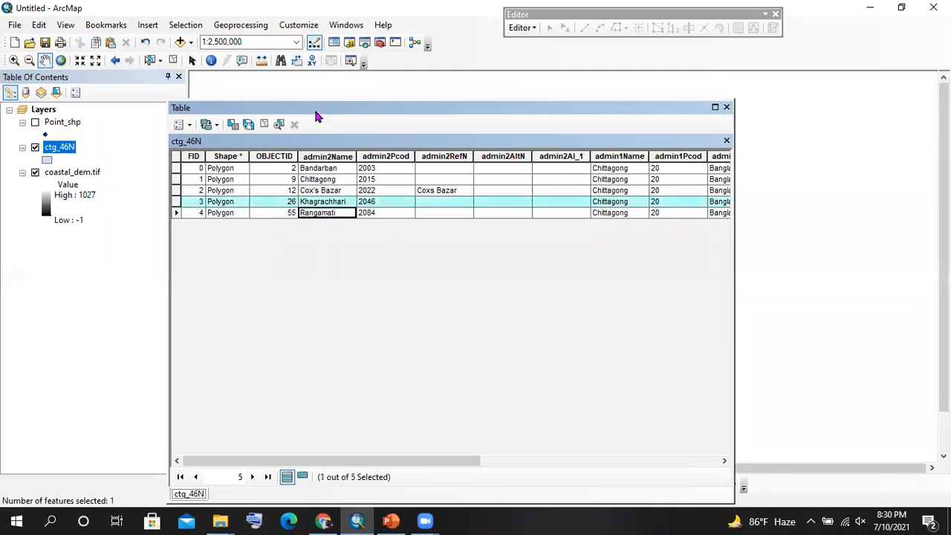
pyautogui.moveTo(314, 108); pyautogui.dragTo(407, 320)
pyautogui.moveTo(484, 325); pyautogui.dragTo(432, 226)
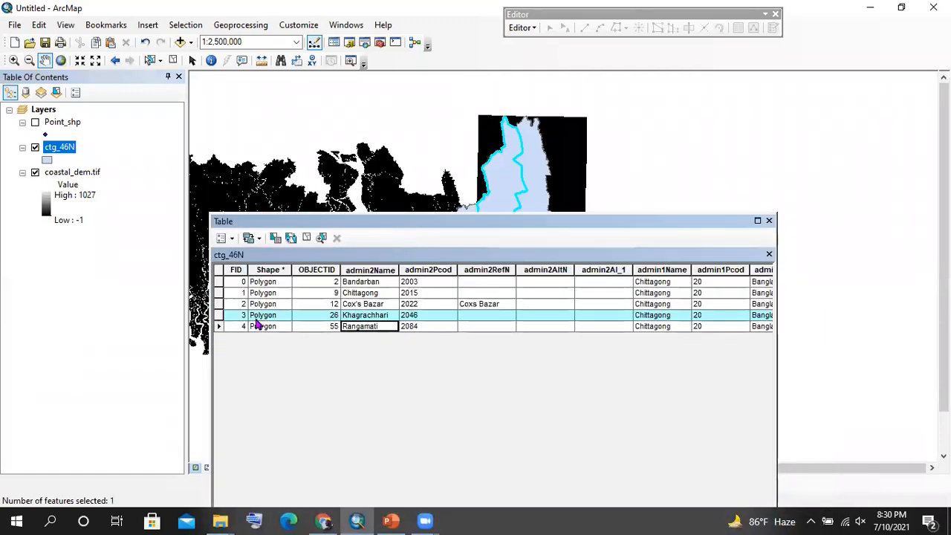
# - Select the Rangamati record instead, check its polygon on the map, and close the attribute table
pyautogui.click(219, 327)
pyautogui.moveTo(496, 221); pyautogui.dragTo(454, 137)
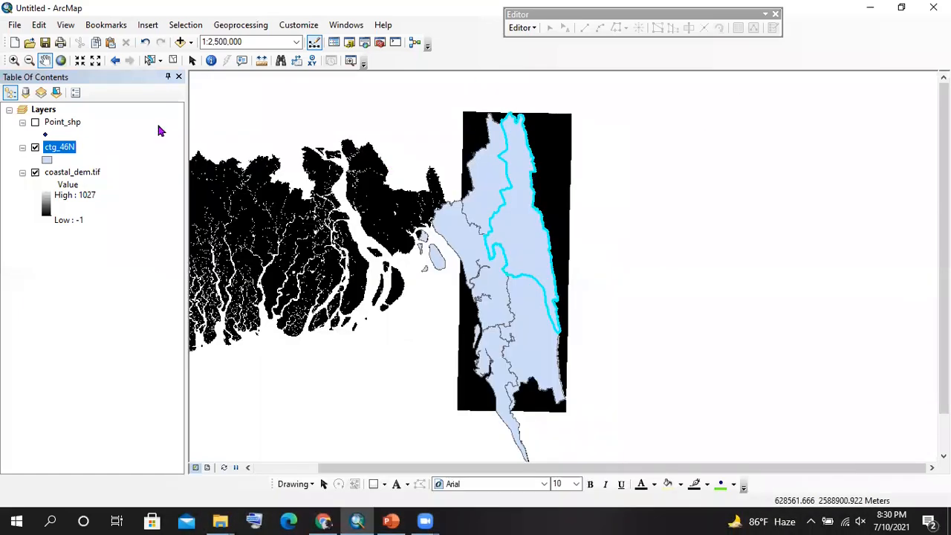
pyautogui.click(726, 142)
# - Start exporting the selected feature of ctg_46N and choose the Practice Raster folder as the output location
pyautogui.rightClick(69, 148)
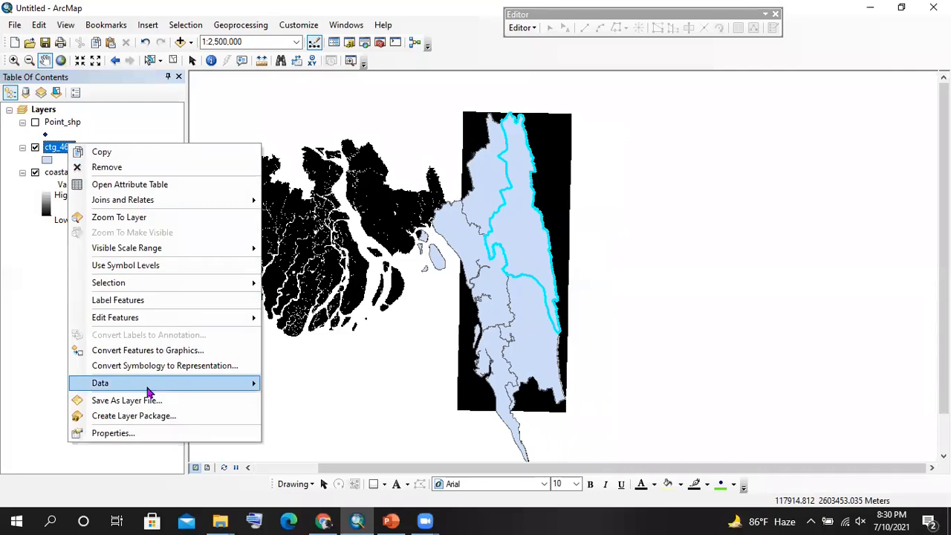
pyautogui.moveTo(274, 396)
pyautogui.click(314, 398)
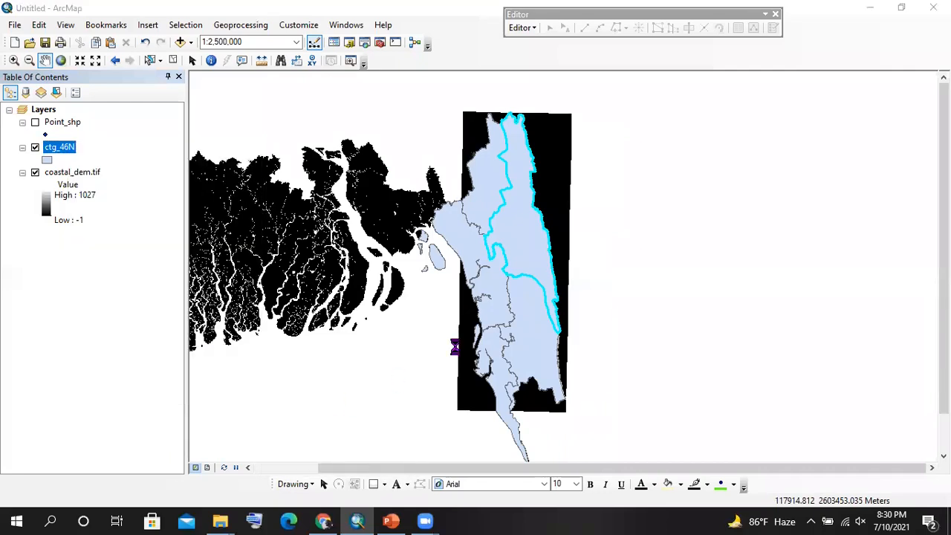
pyautogui.click(594, 283)
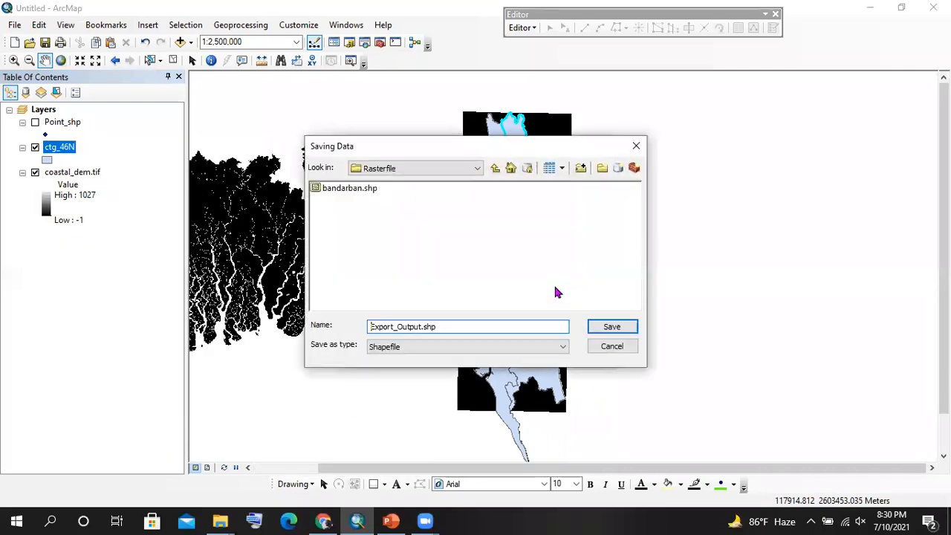
pyautogui.click(495, 168)
pyautogui.click(495, 169)
pyautogui.click(494, 169)
pyautogui.doubleClick(446, 188)
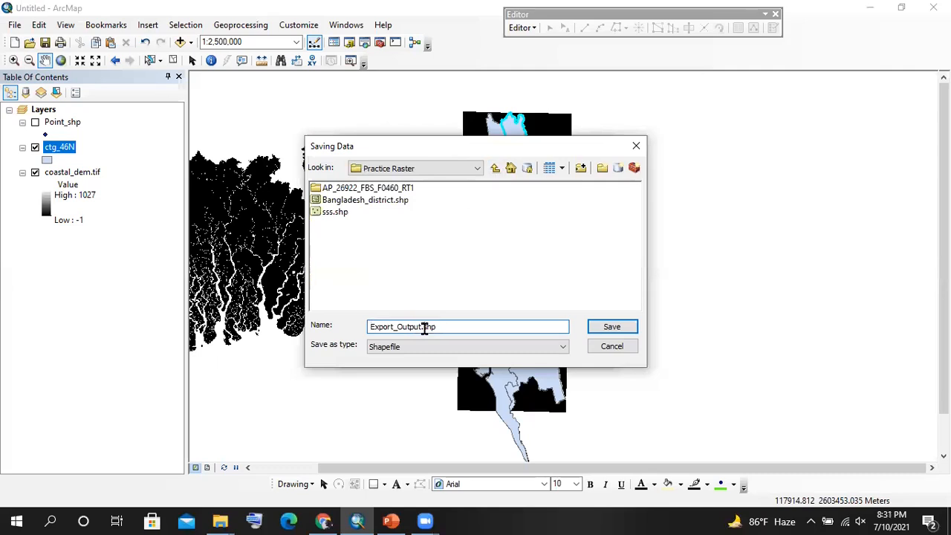
# - Name the output shapefile rangamati.shp, export the selected features with the layer's source coordinate system, and add the result to the map
pyautogui.moveTo(423, 327); pyautogui.dragTo(369, 327)
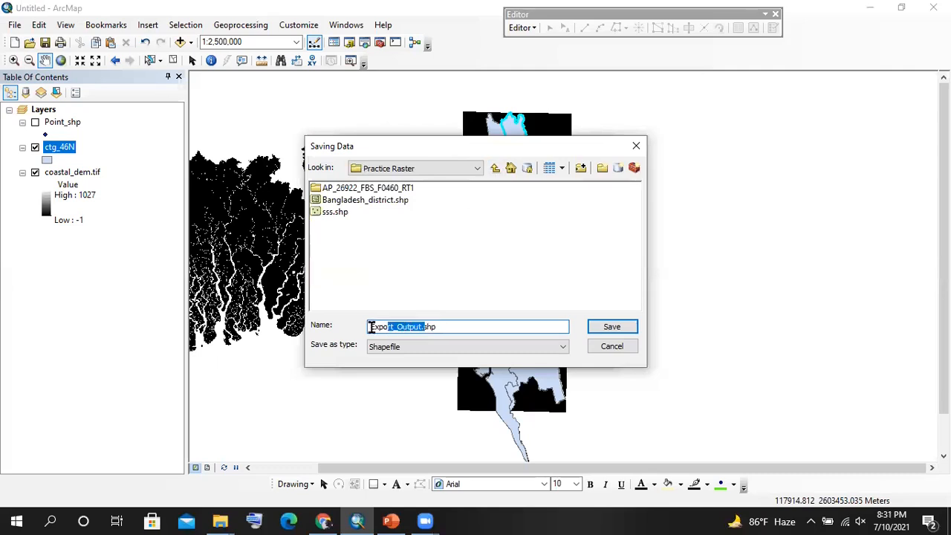
pyautogui.click(432, 329)
pyautogui.press('BackSpace')
pyautogui.press('BackSpace')
pyautogui.press('BackSpace')
pyautogui.press('BackSpace')
pyautogui.press('BackSpace')
pyautogui.press('BackSpace')
pyautogui.press('BackSpace')
pyautogui.press('BackSpace')
pyautogui.press('BackSpace')
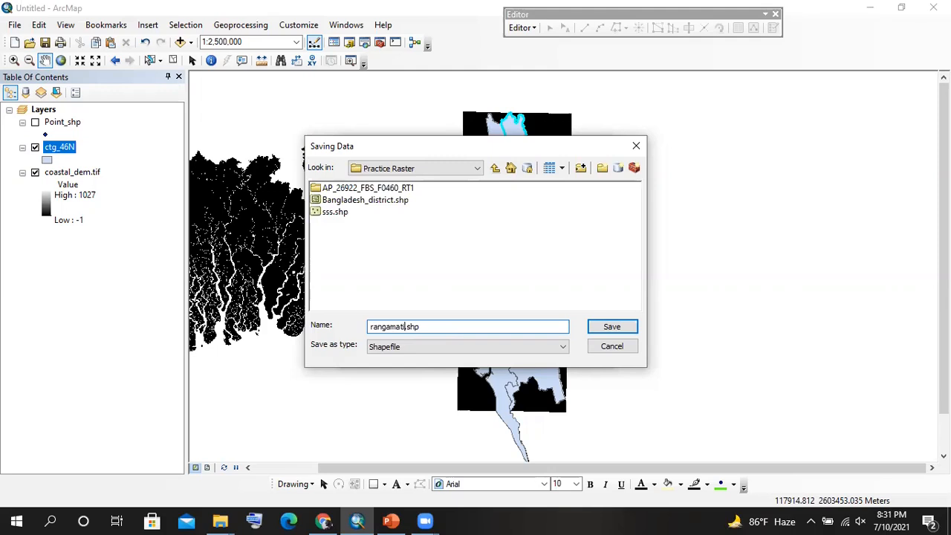
pyautogui.click(614, 327)
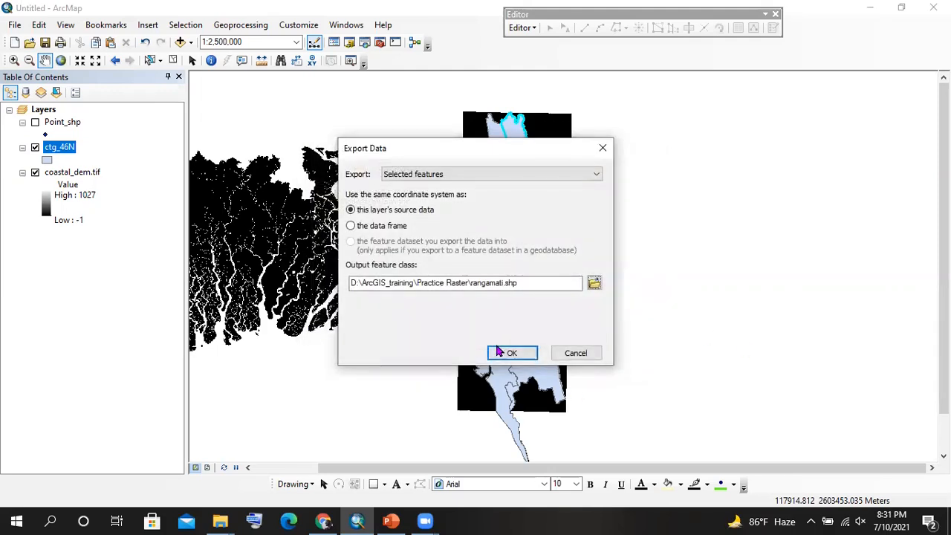
pyautogui.click(503, 351)
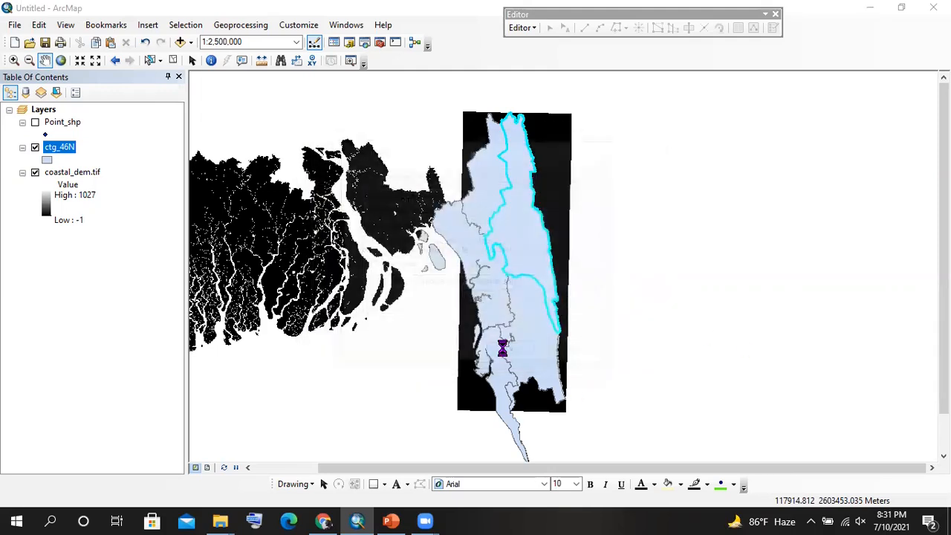
pyautogui.click(525, 310)
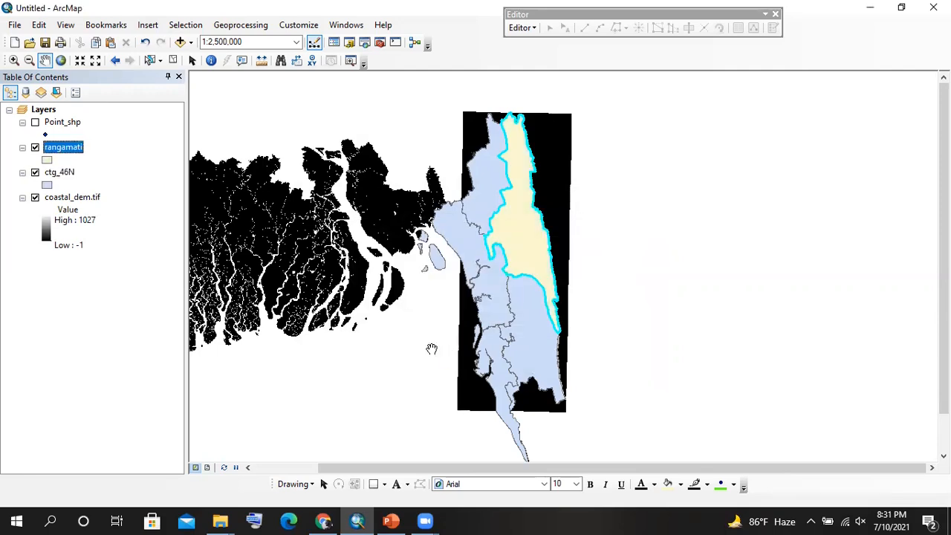
# - Hide the ctg_46N layer and move it below coastal_dem.tif in the layer order
pyautogui.click(35, 173)
pyautogui.moveTo(59, 171); pyautogui.dragTo(67, 338)
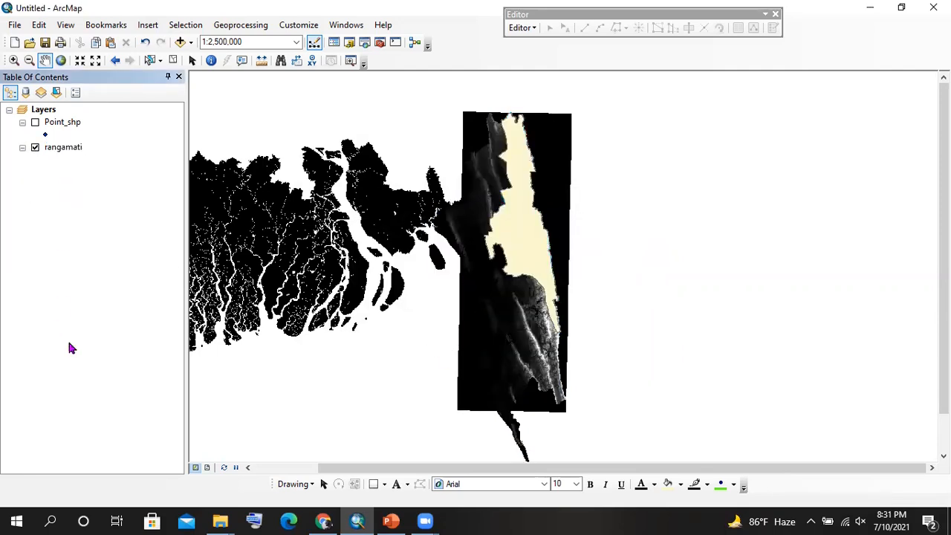
# - Examine how the rangamati polygon lies over coastal_dem.tif and the raster's black background around the district
pyautogui.scroll(2, 531, 221)
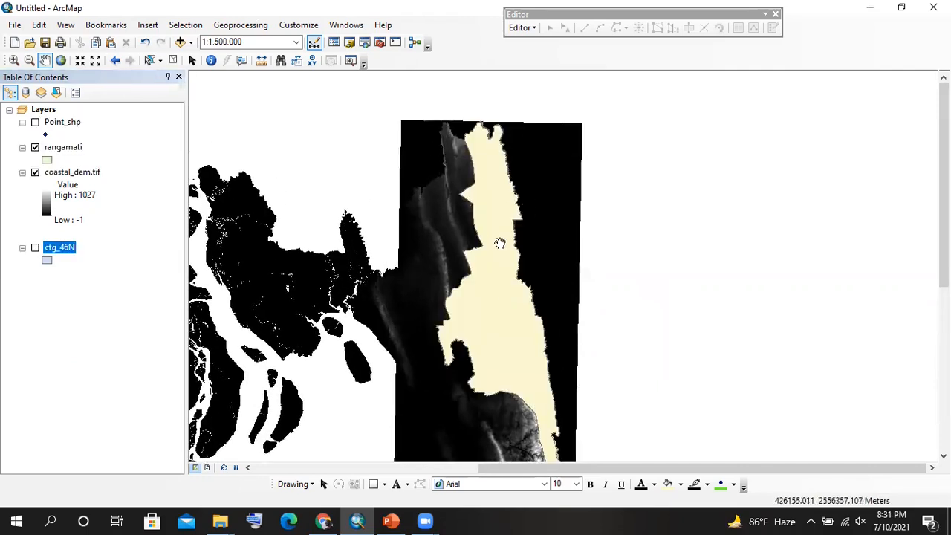
pyautogui.moveTo(501, 244); pyautogui.dragTo(499, 216)
pyautogui.scroll(-1, 492, 239)
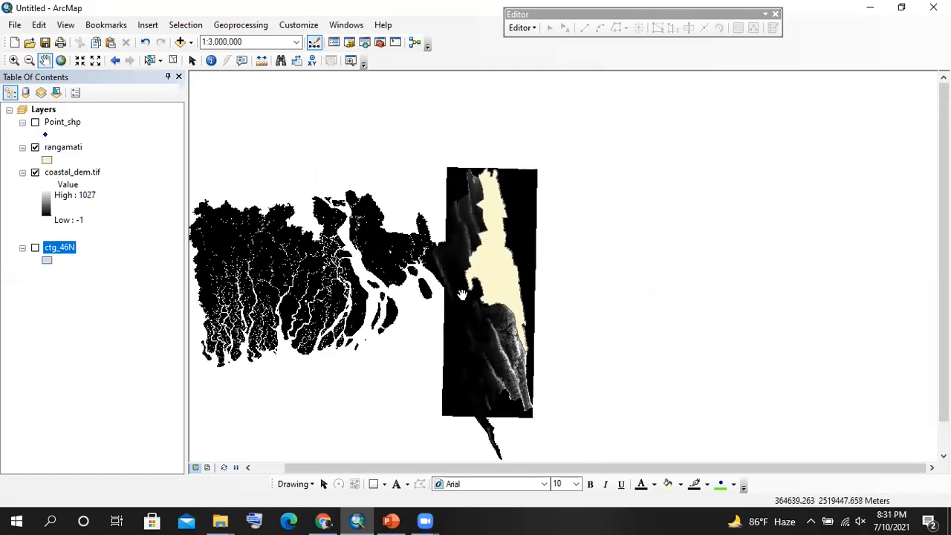
pyautogui.scroll(1, 505, 225)
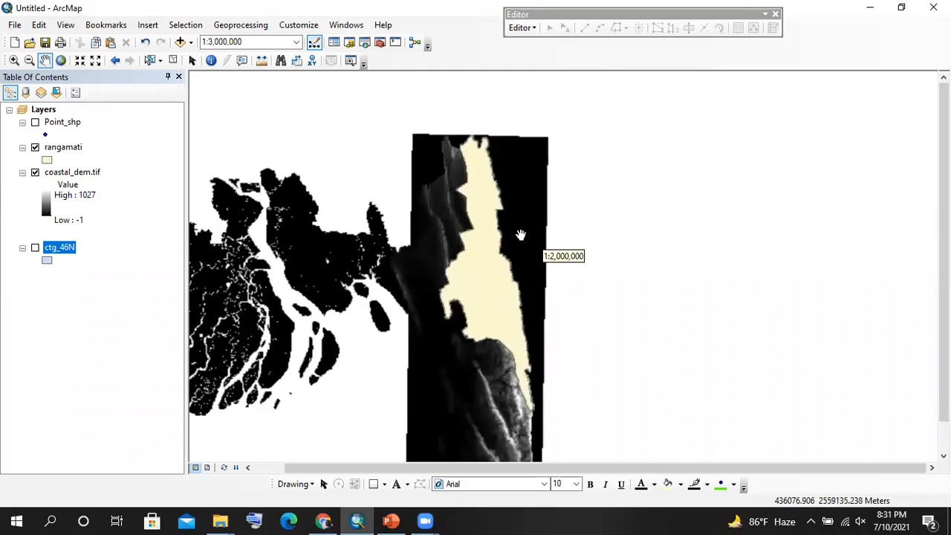
pyautogui.scroll(1, 438, 158)
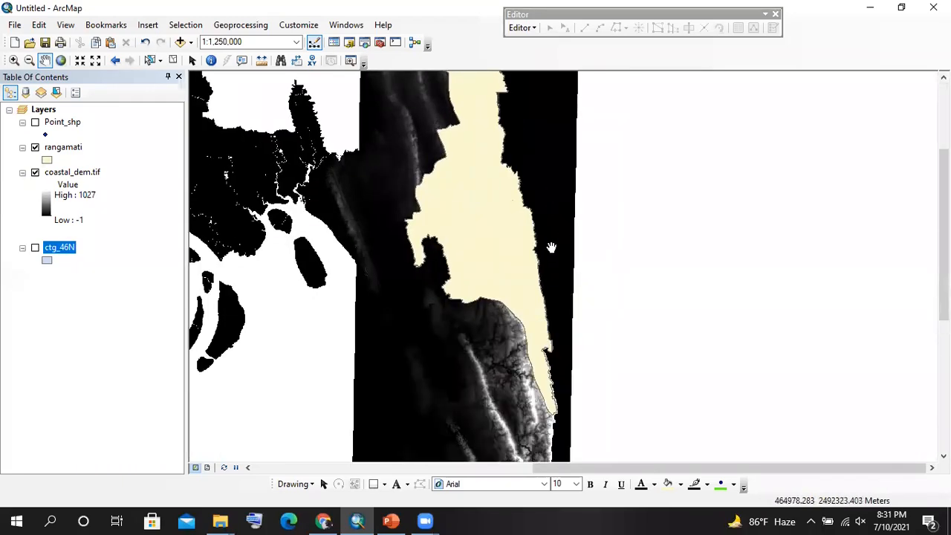
pyautogui.scroll(3, 465, 230)
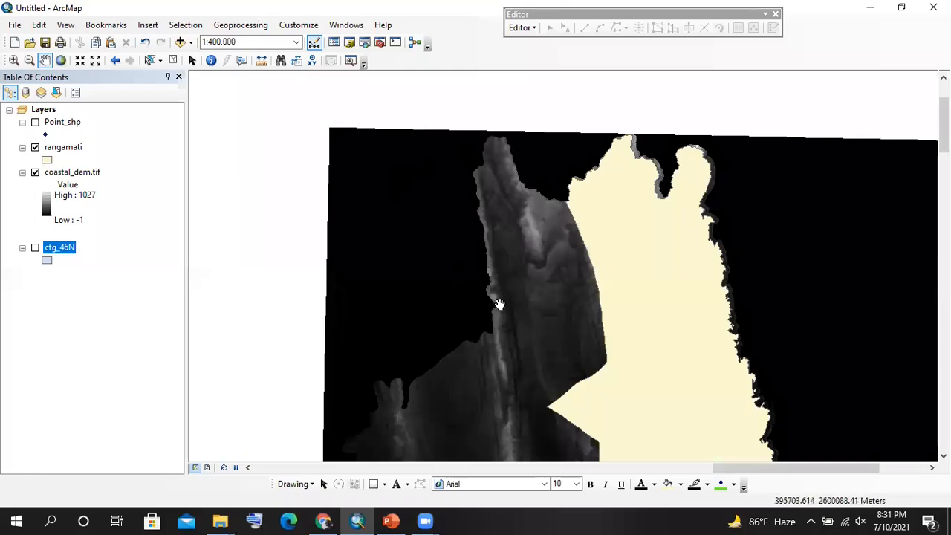
pyautogui.moveTo(428, 263); pyautogui.dragTo(460, 198)
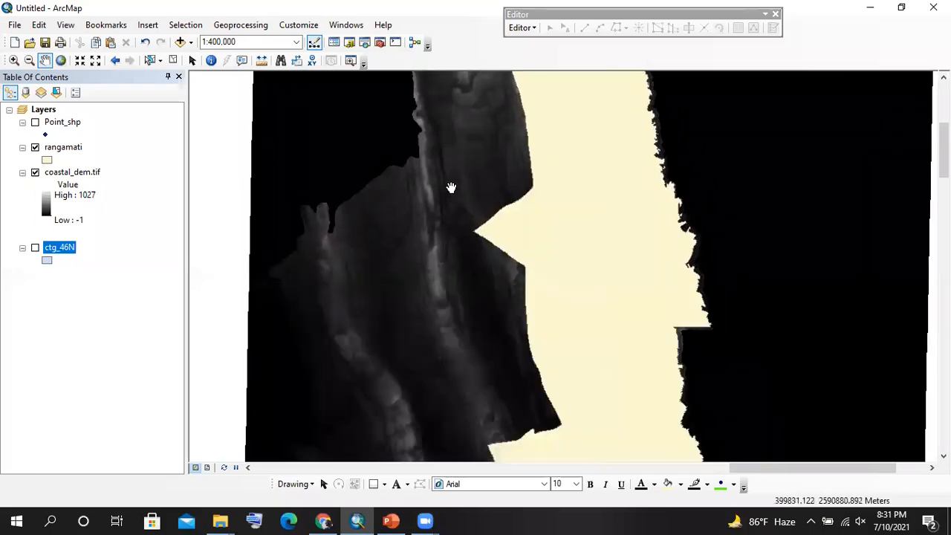
pyautogui.scroll(-2, 450, 187)
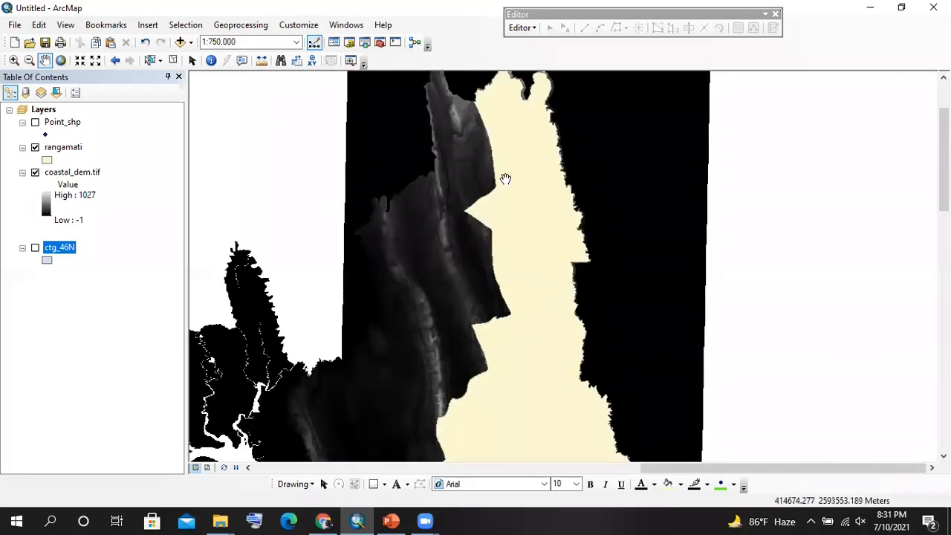
pyautogui.scroll(-1, 503, 179)
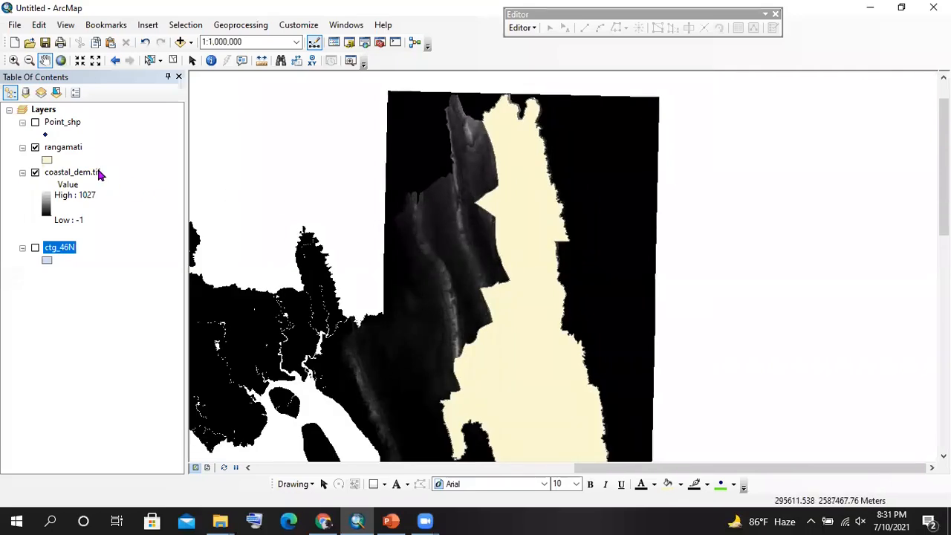
# - Enable the display of background value 0 with no colour in the symbology of coastal_dem.tif and check the map
pyautogui.rightClick(101, 174)
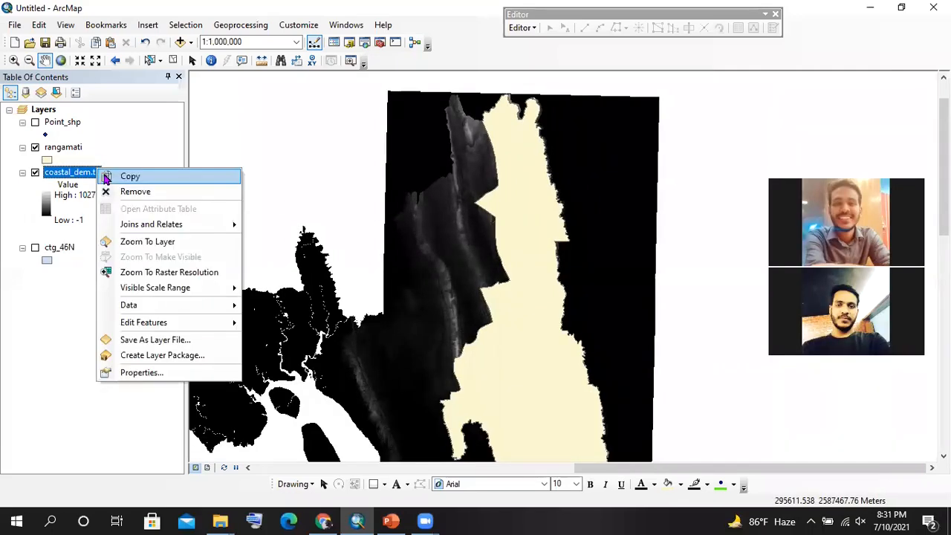
pyautogui.click(141, 376)
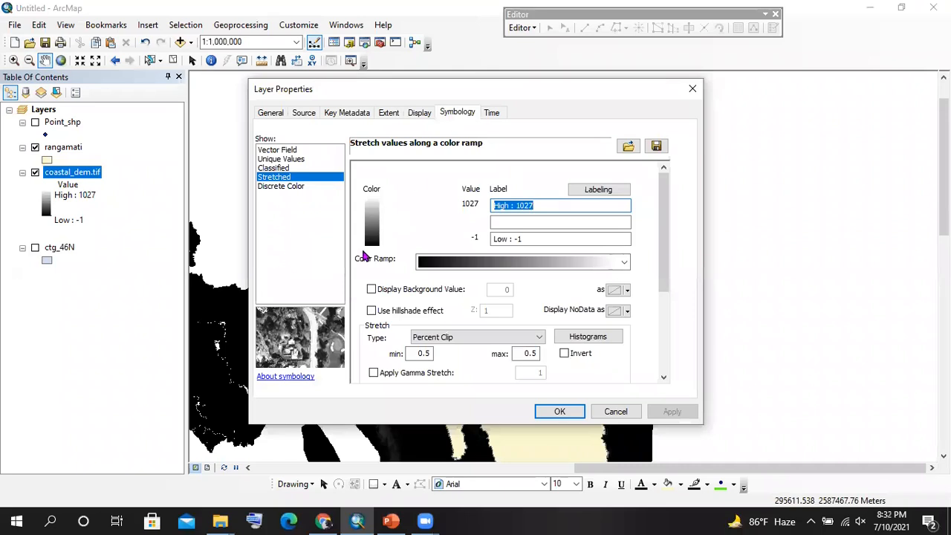
pyautogui.click(370, 292)
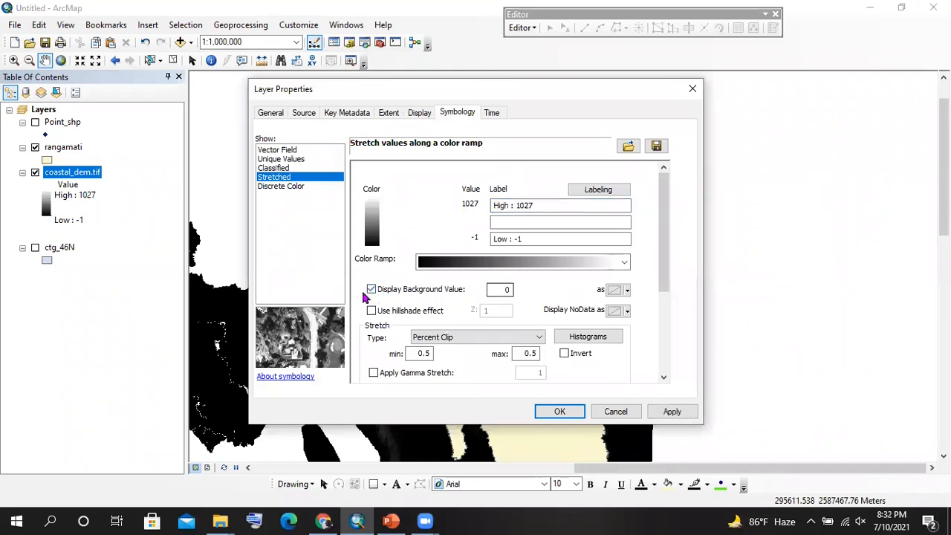
pyautogui.click(559, 412)
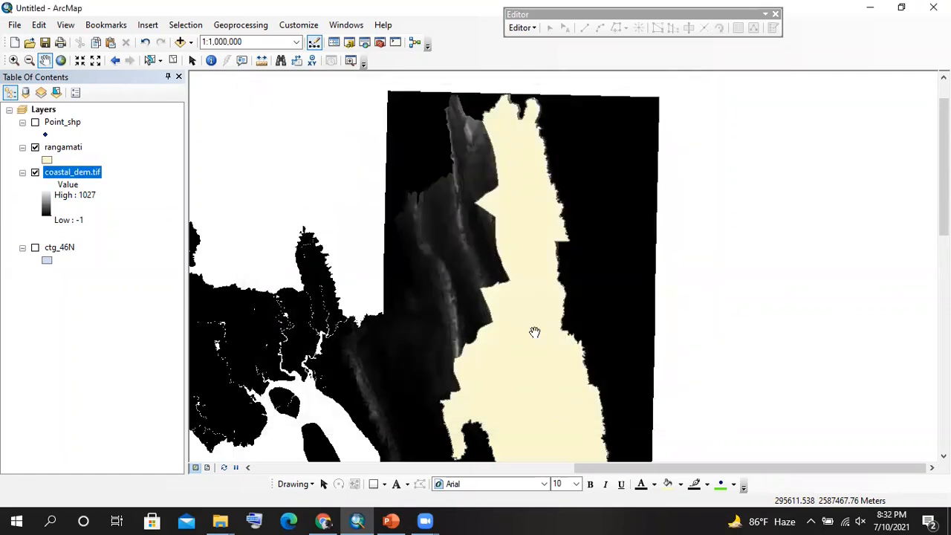
pyautogui.moveTo(572, 283); pyautogui.dragTo(700, 246)
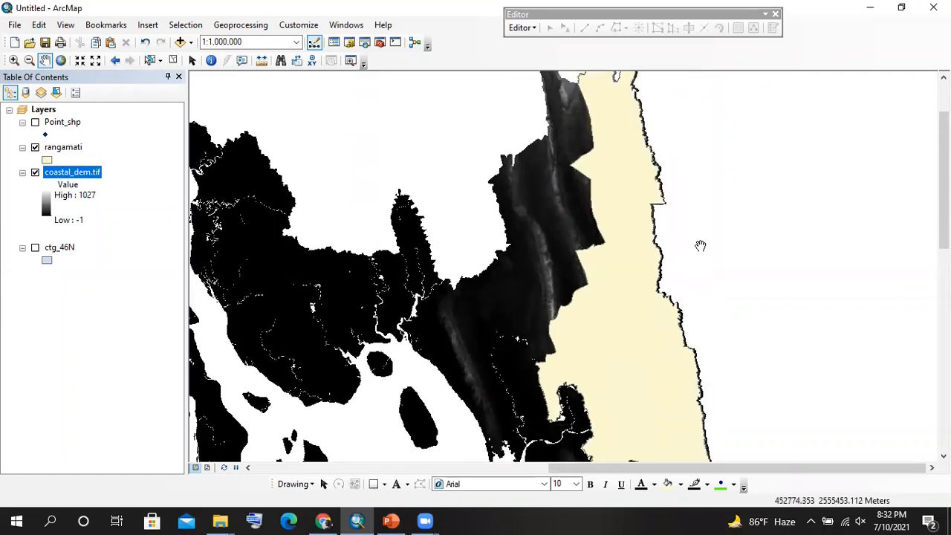
# - Turn the background value display of coastal_dem.tif off again, toggling the raster's visibility to compare it with the rangamati polygon
pyautogui.click(35, 172)
pyautogui.rightClick(54, 175)
pyautogui.click(108, 361)
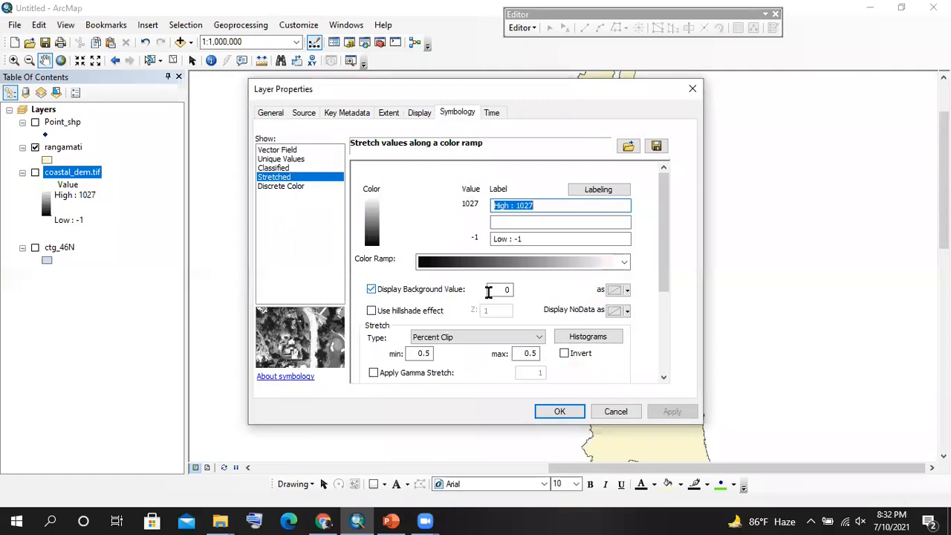
pyautogui.click(371, 289)
pyautogui.click(560, 411)
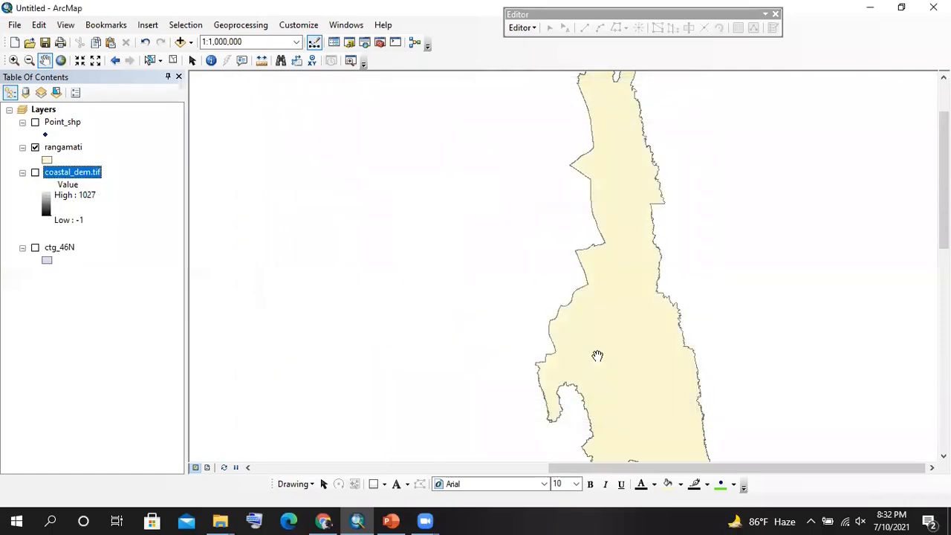
pyautogui.click(35, 173)
pyautogui.moveTo(548, 223); pyautogui.dragTo(310, 276)
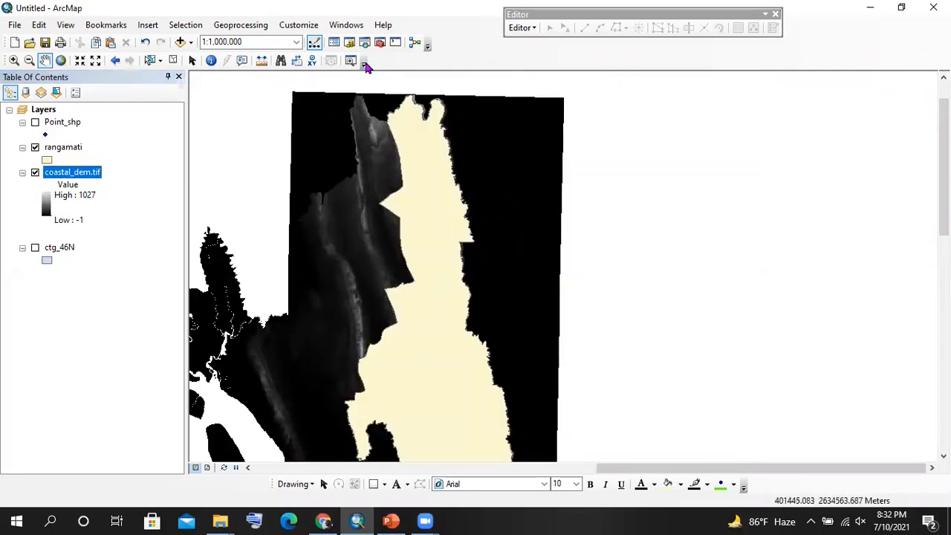
# - Open the Extract by Mask tool from the Extraction toolset of the Spatial Analyst Tools
pyautogui.click(379, 42)
pyautogui.moveTo(463, 290); pyautogui.dragTo(582, 252)
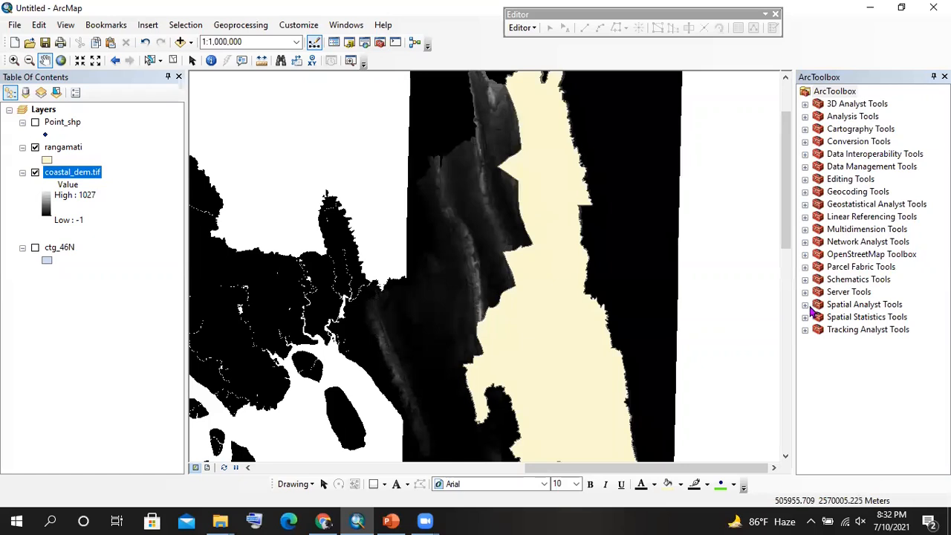
pyautogui.click(804, 304)
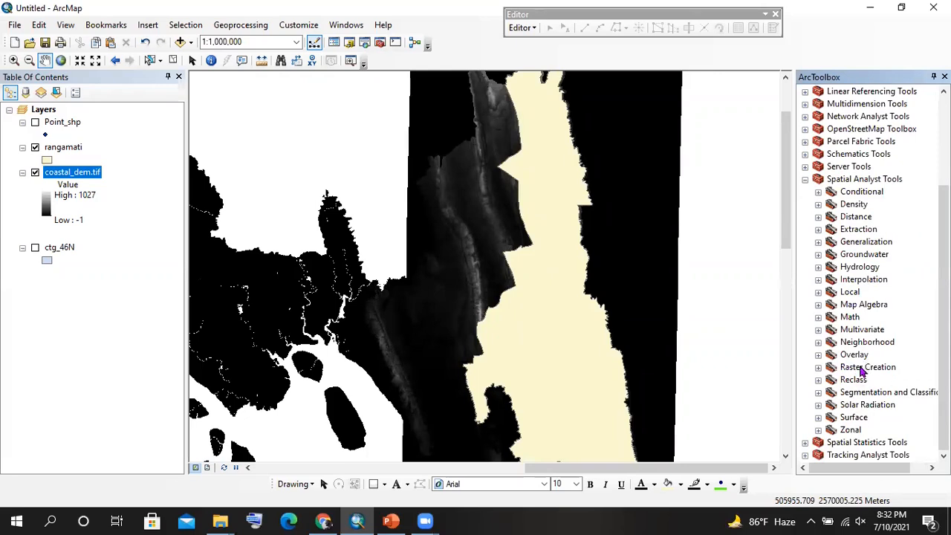
pyautogui.click(818, 229)
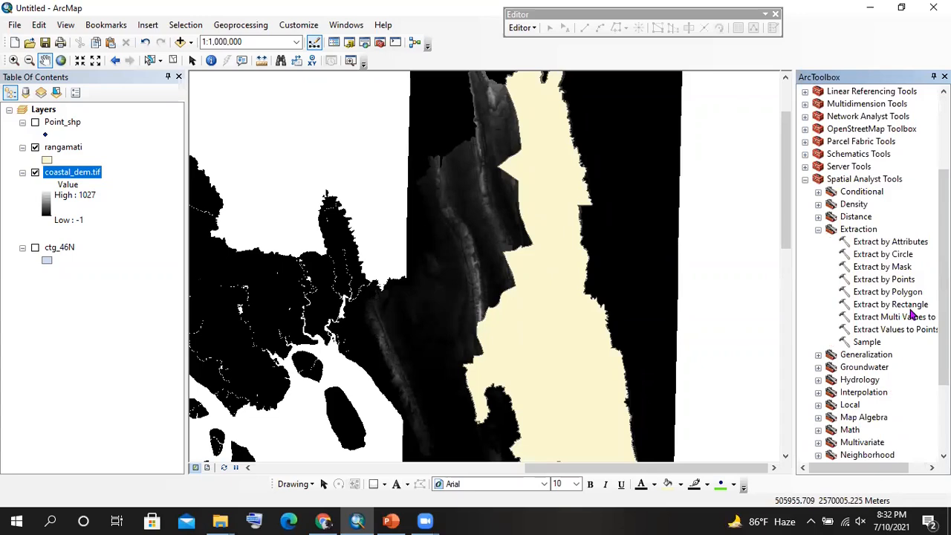
pyautogui.click(900, 268)
pyautogui.moveTo(528, 269); pyautogui.dragTo(495, 289)
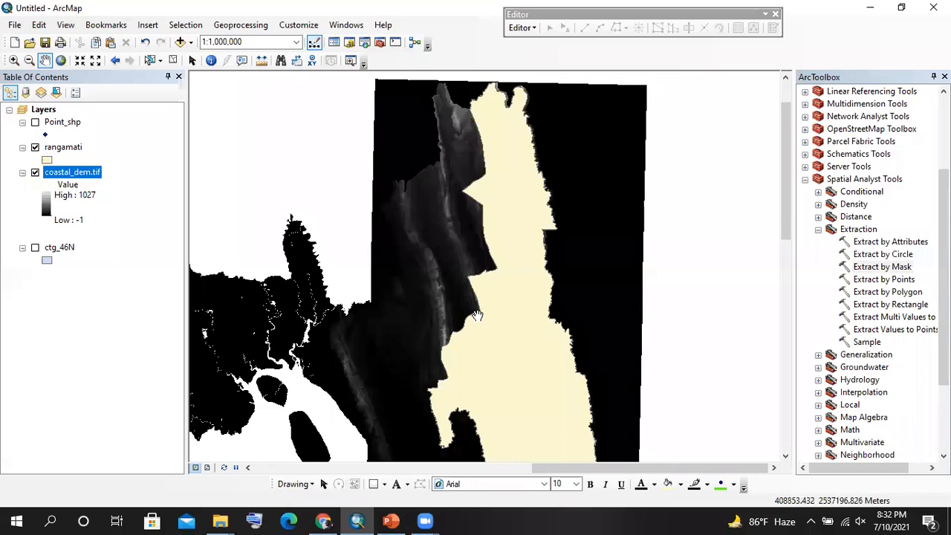
pyautogui.moveTo(522, 358); pyautogui.dragTo(513, 347)
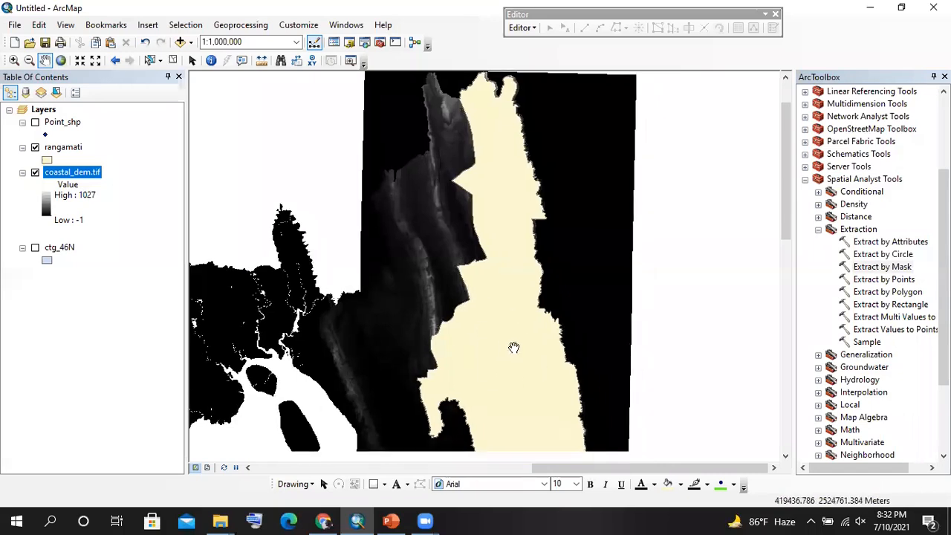
pyautogui.doubleClick(900, 267)
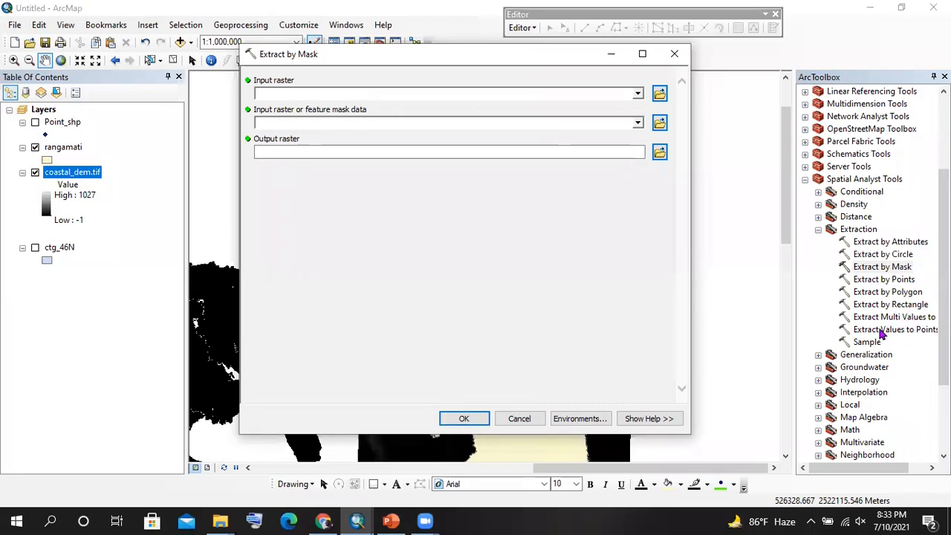
# - Set coastal_dem.tif as the input raster and the rangamati layer as the feature mask for Extract by Mask
pyautogui.moveTo(432, 66); pyautogui.dragTo(446, 130)
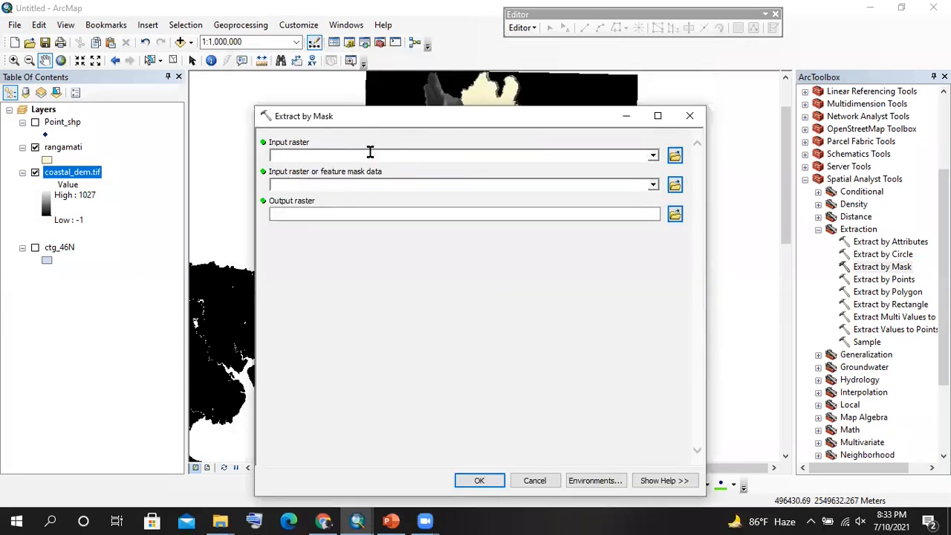
pyautogui.click(299, 153)
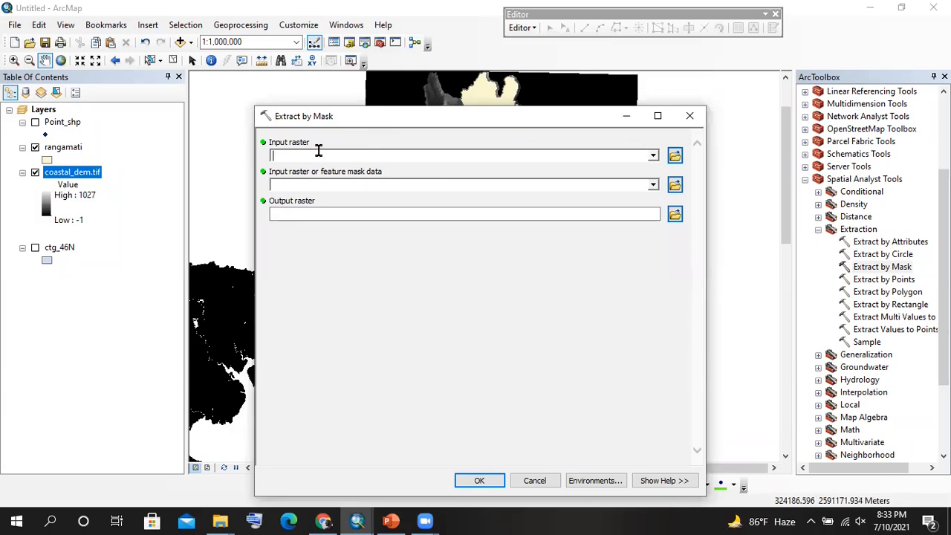
pyautogui.moveTo(91, 172); pyautogui.dragTo(322, 155)
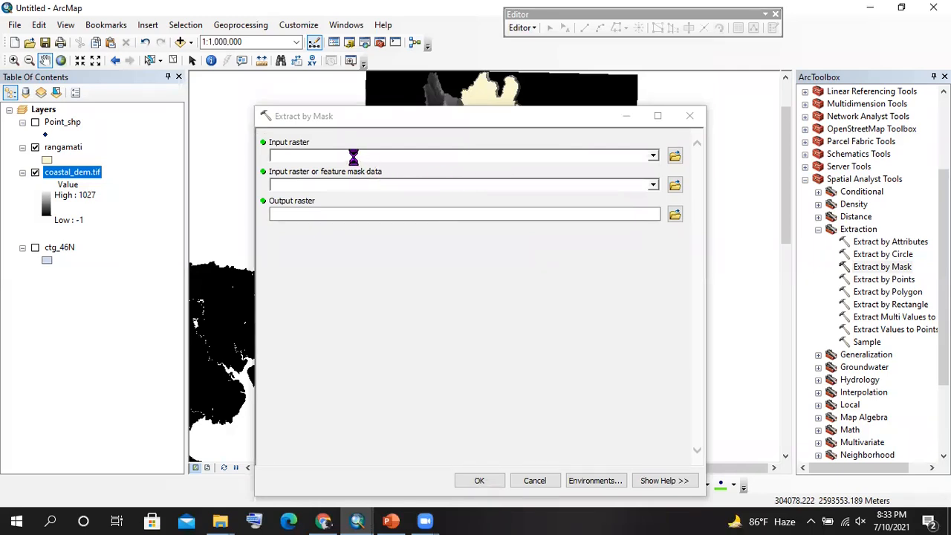
pyautogui.moveTo(66, 152); pyautogui.dragTo(354, 181)
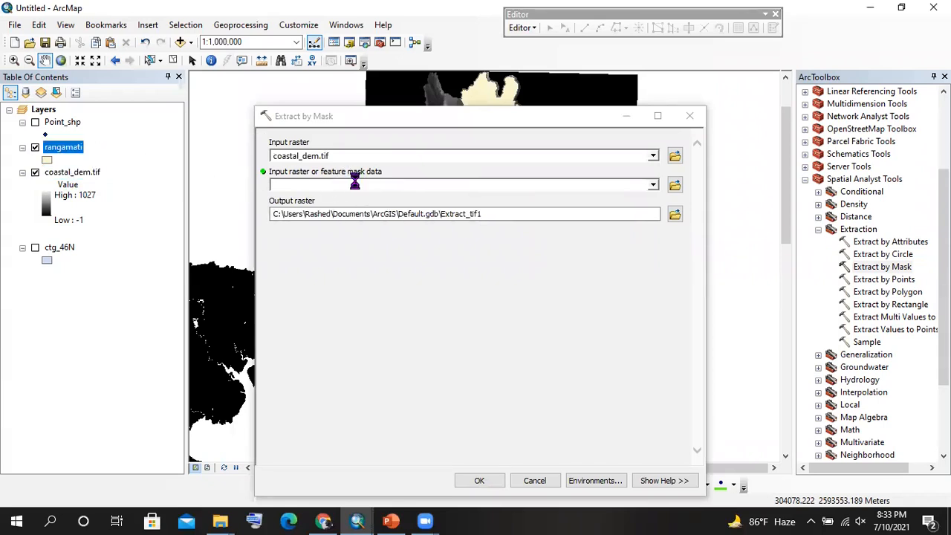
# - Save the output raster as rangamati_dem.tif in the Practice Raster folder and run the mask extraction
pyautogui.click(674, 214)
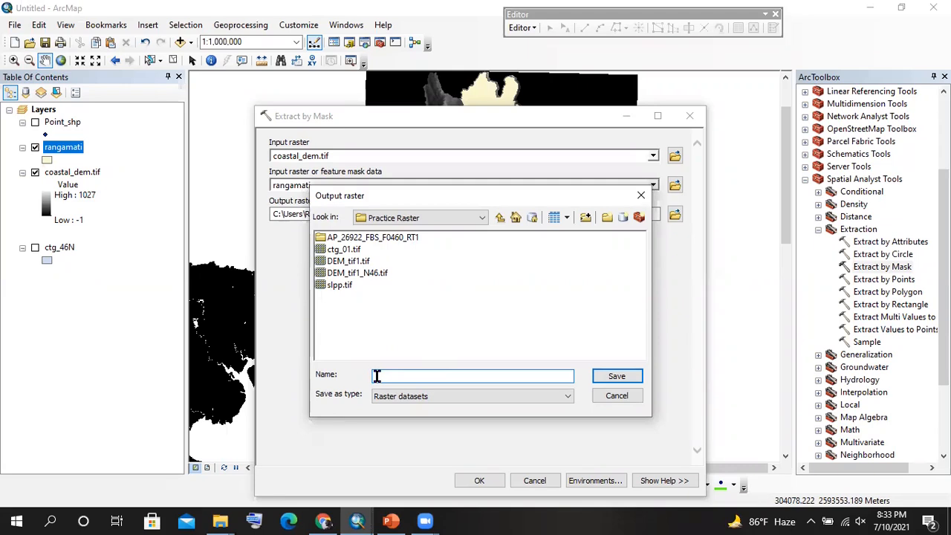
pyautogui.write('rangamati.tif')
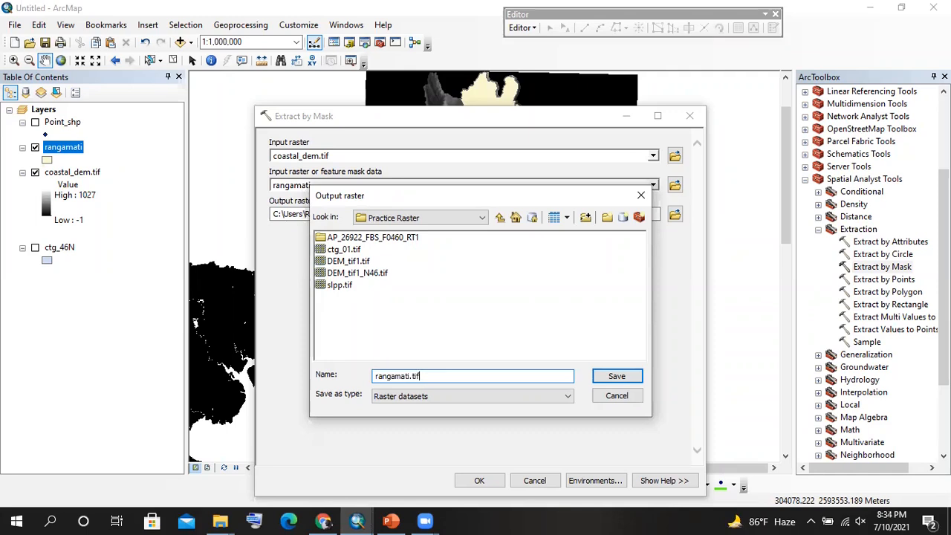
pyautogui.write('_dem')
pyautogui.press('Return')
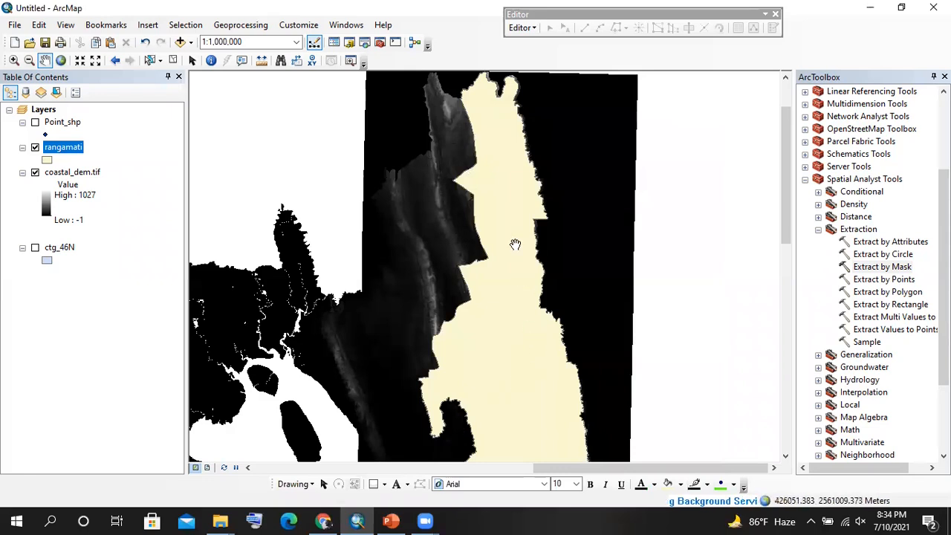
# - Check the progress of the Extract by Mask run in the geoprocessing results and return to ArcToolbox
pyautogui.scroll(2, 473, 312)
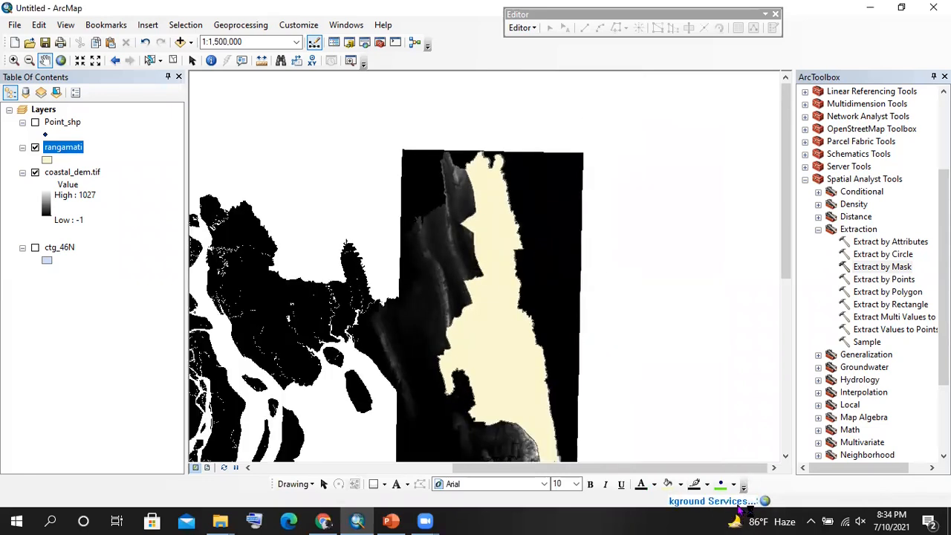
pyautogui.moveTo(496, 338); pyautogui.dragTo(467, 308)
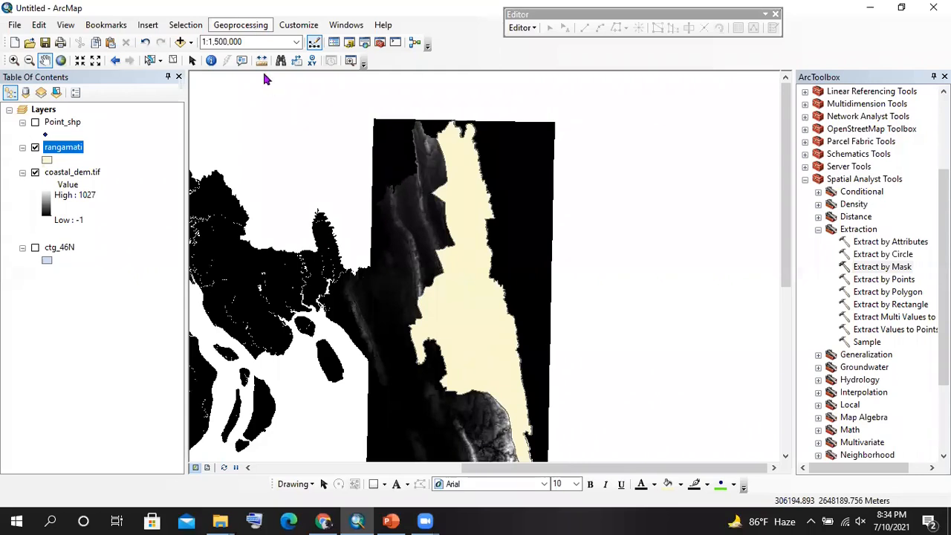
pyautogui.click(250, 27)
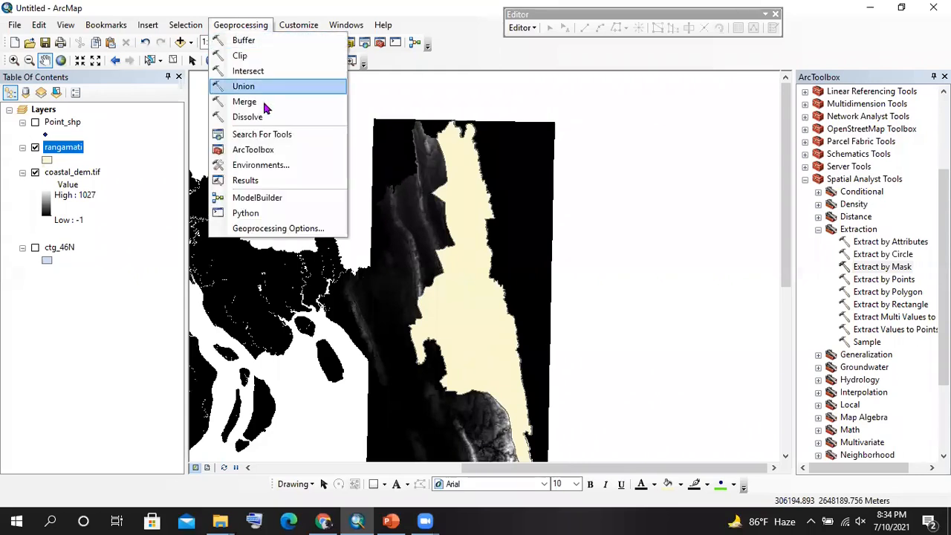
pyautogui.click(249, 180)
pyautogui.click(804, 94)
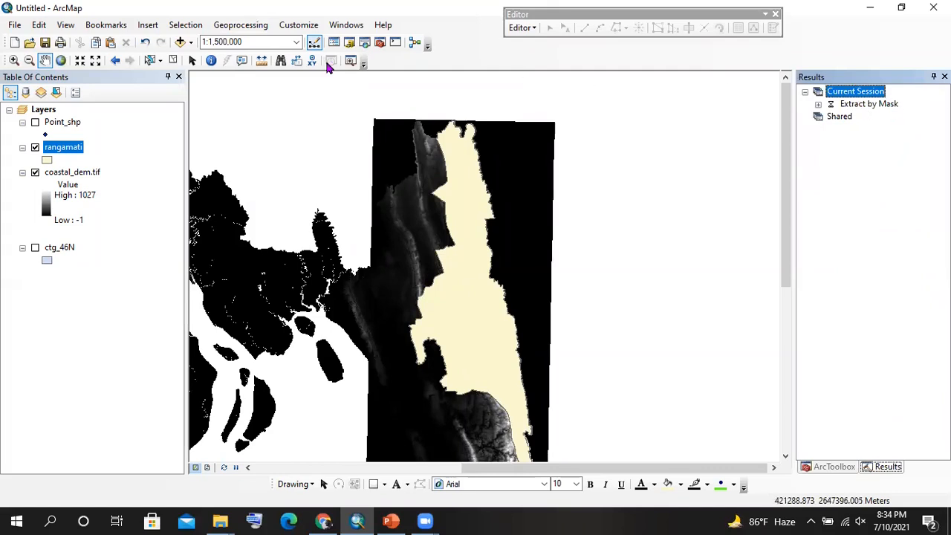
pyautogui.click(378, 42)
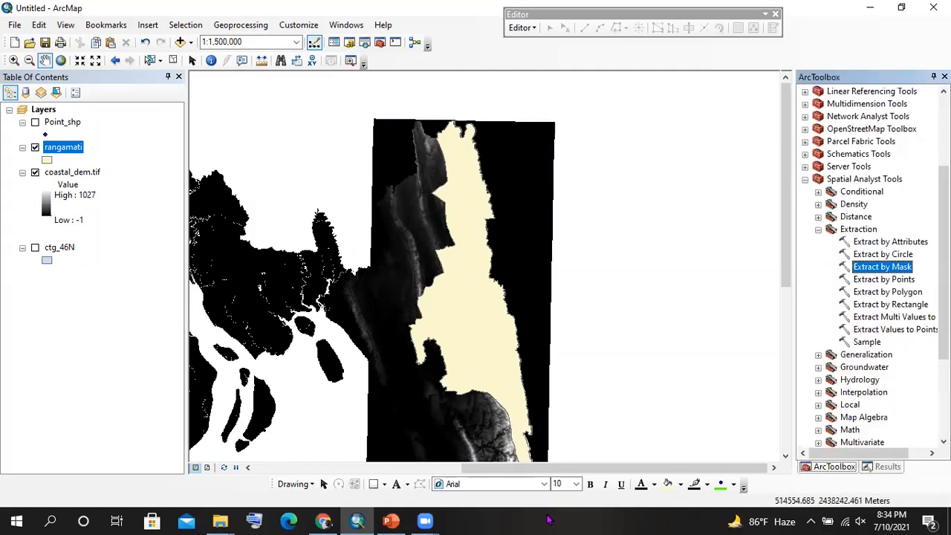
# - Switch to the Ex_04.pptx presentation in PowerPoint and review the slides on extracting by mask, extracting values by point and slope maps
pyautogui.click(391, 521)
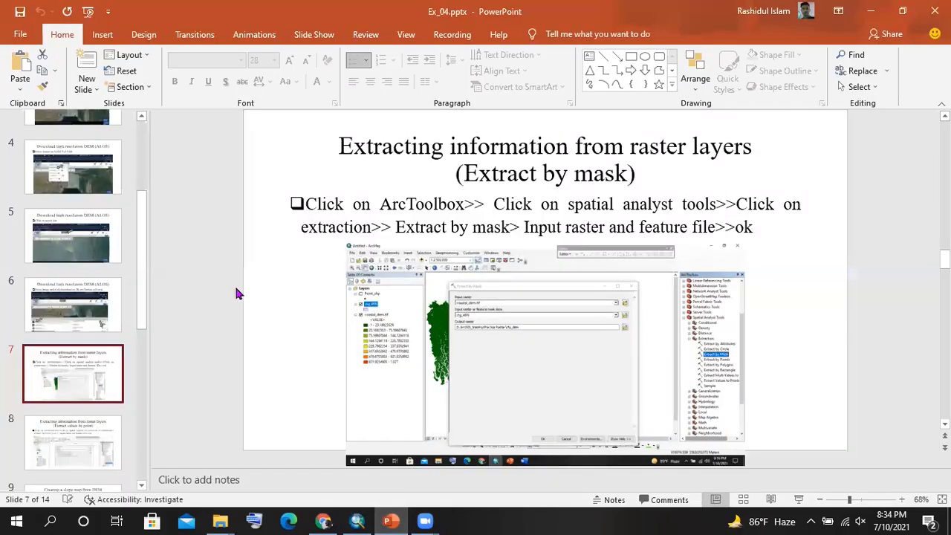
pyautogui.scroll(-1, 78, 375)
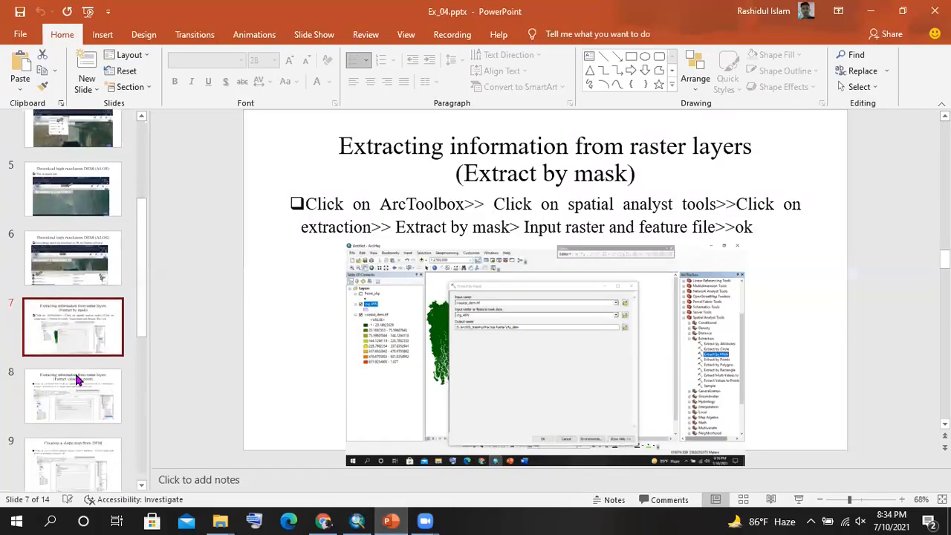
pyautogui.click(86, 373)
pyautogui.scroll(-1, 298, 313)
pyautogui.click(75, 235)
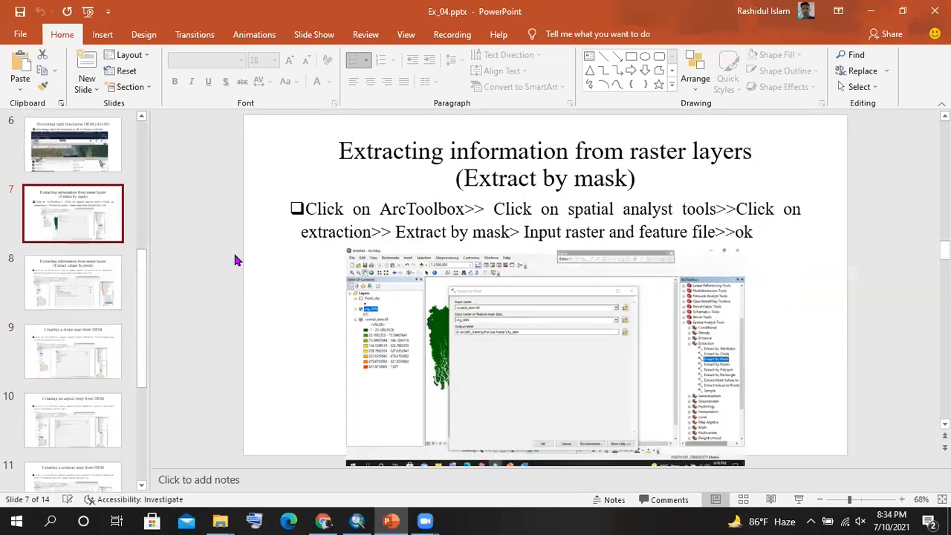
pyautogui.scroll(-1, 235, 260)
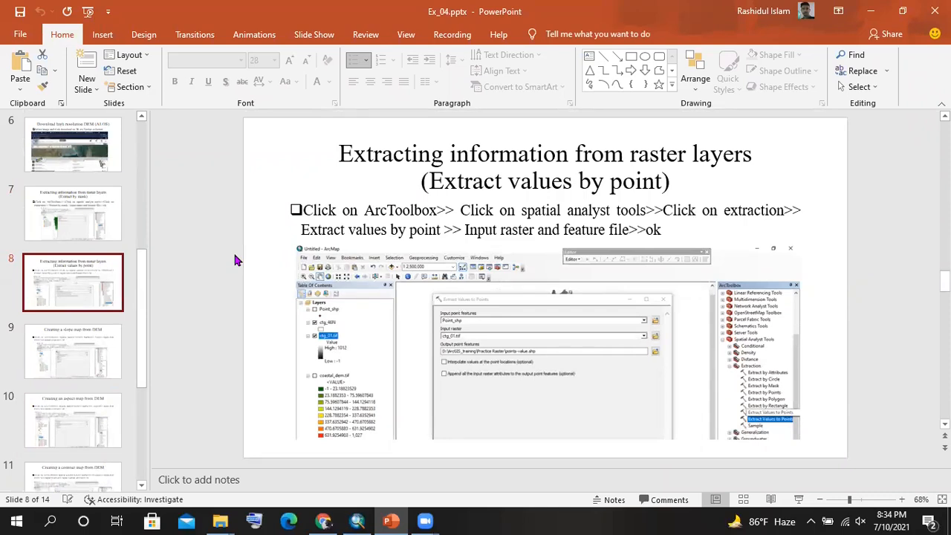
pyautogui.press('Down')
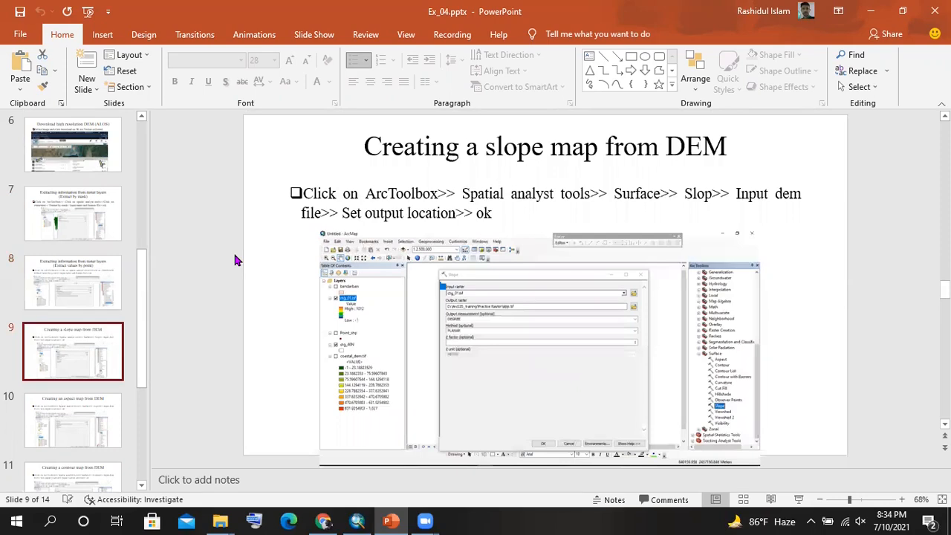
pyautogui.press('Up')
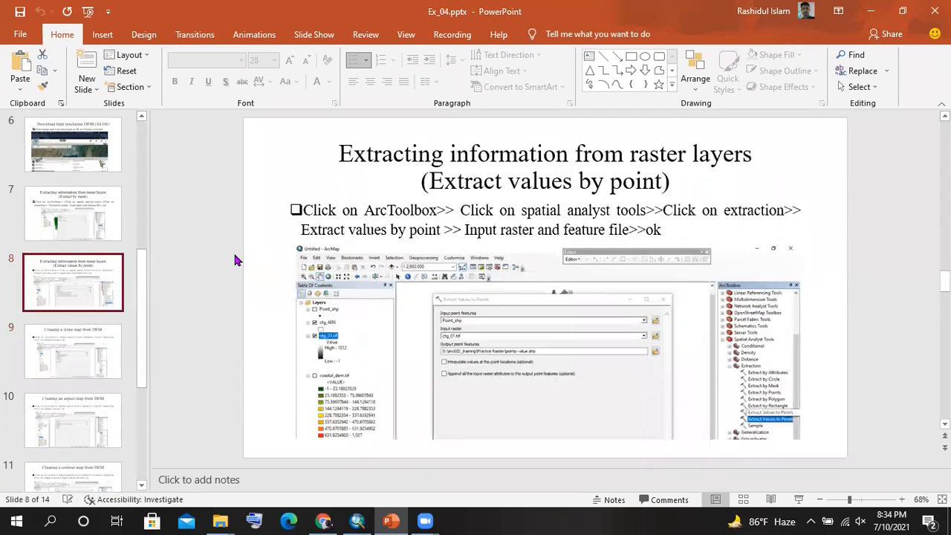
# - Return to ArcMap, examine the X and Y coordinate inputs of the Extract by Points tool, and close it without running
pyautogui.click(356, 521)
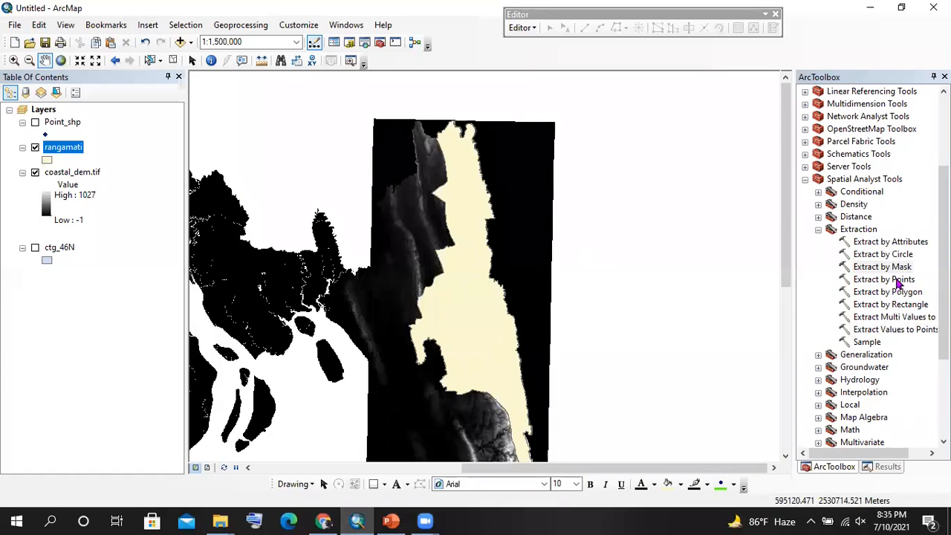
pyautogui.click(899, 282)
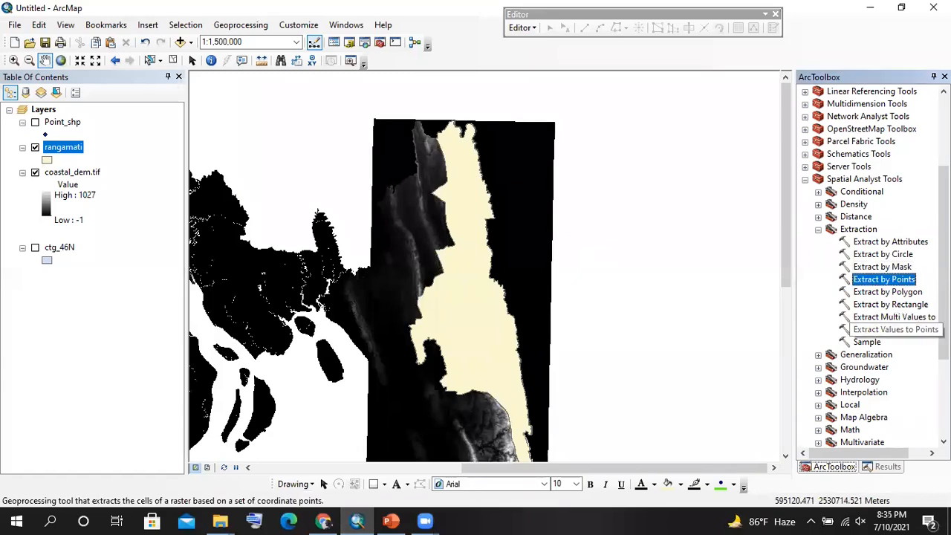
pyautogui.doubleClick(891, 283)
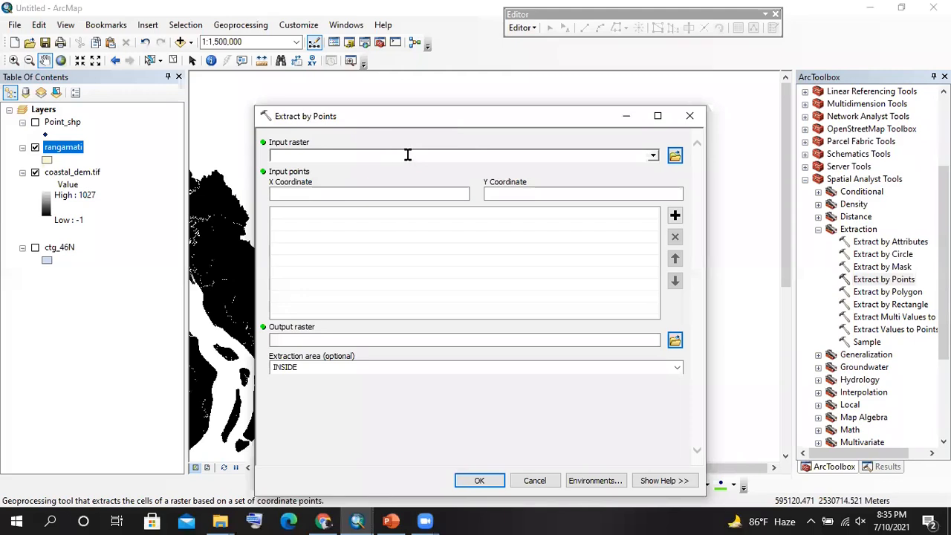
pyautogui.click(408, 191)
pyautogui.click(515, 194)
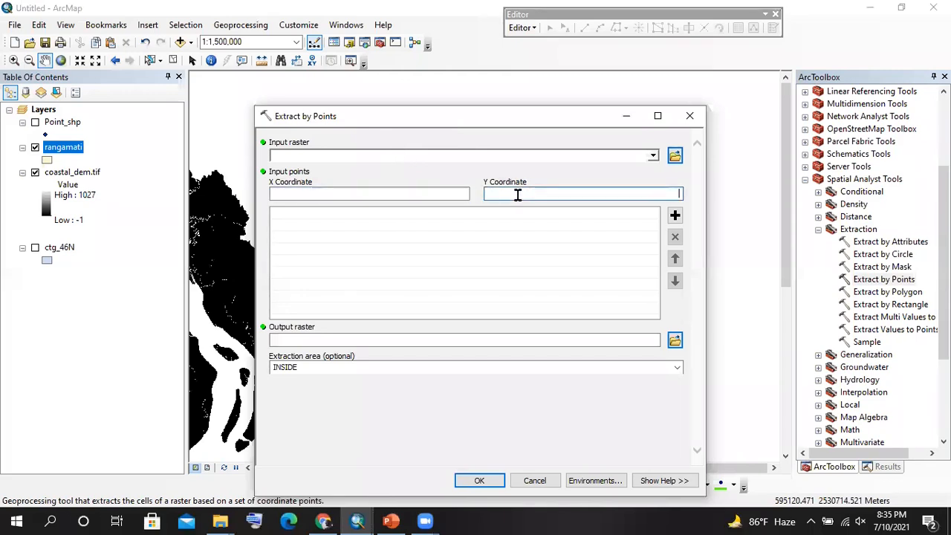
pyautogui.click(407, 197)
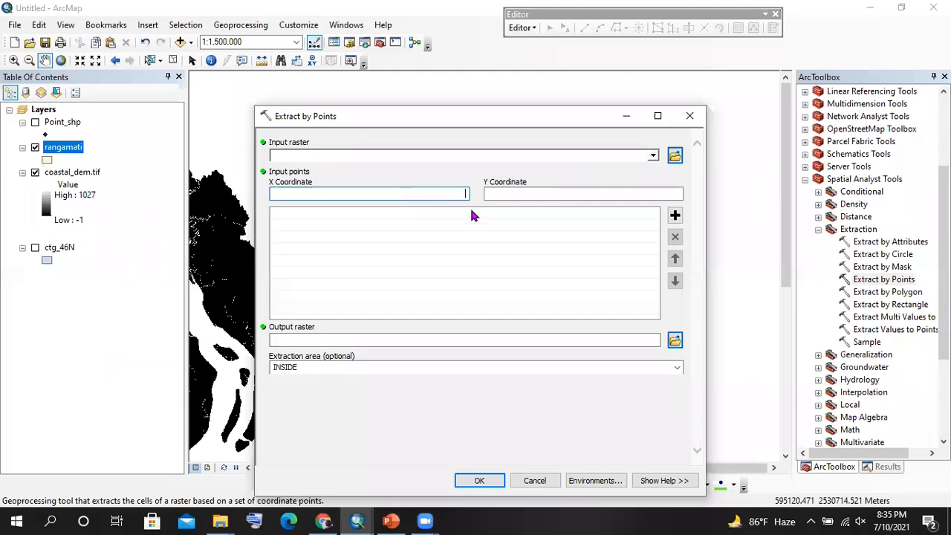
pyautogui.click(556, 193)
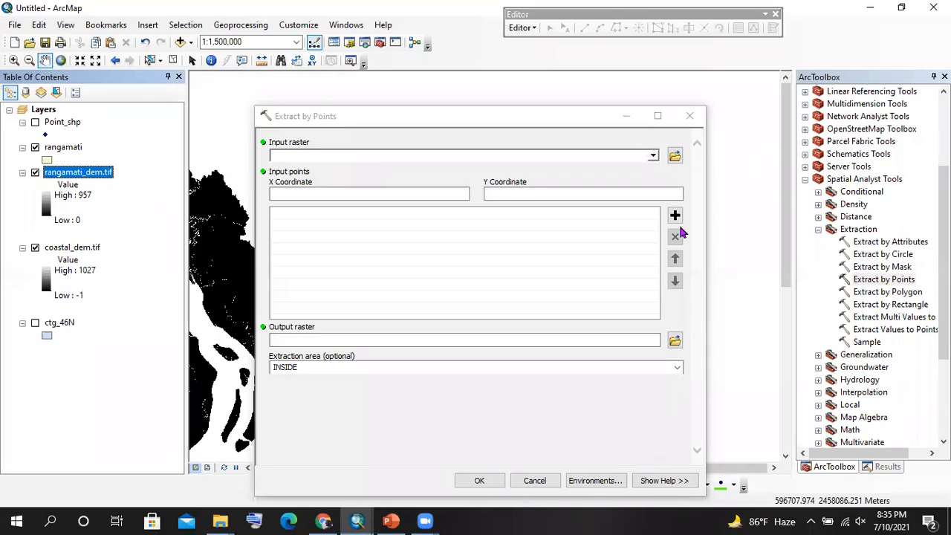
pyautogui.click(689, 117)
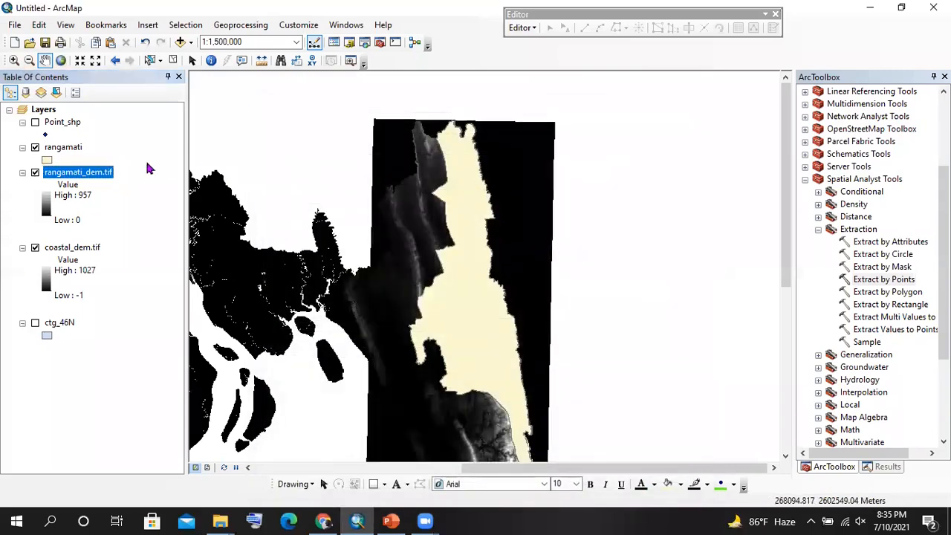
# - Move the rangamati_dem.tif layer above all other layers and hide the rangamati polygon
pyautogui.moveTo(45, 176); pyautogui.dragTo(78, 117)
pyautogui.click(35, 224)
pyautogui.click(34, 238)
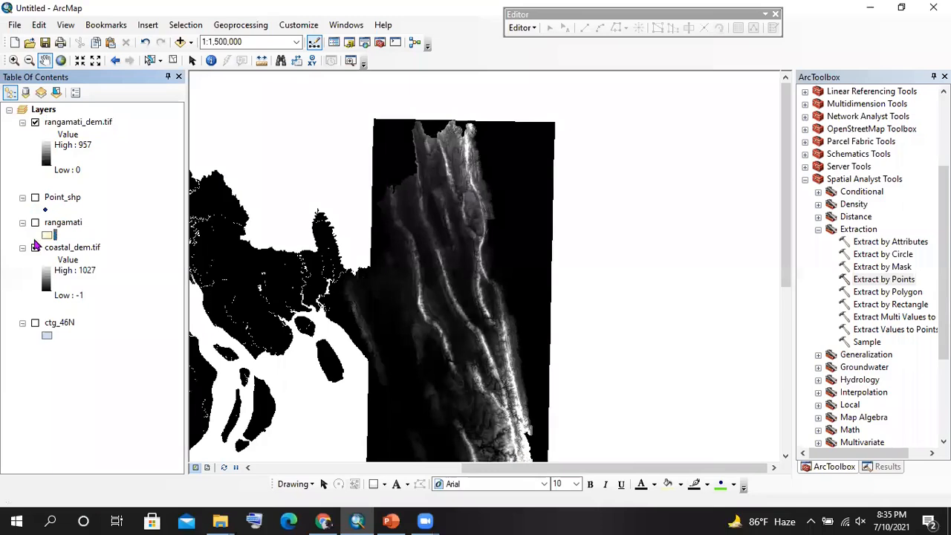
# - Hide coastal_dem.tif to inspect the extracted raster alone, and remove coastal_dem.tif from the map
pyautogui.click(32, 248)
pyautogui.click(35, 247)
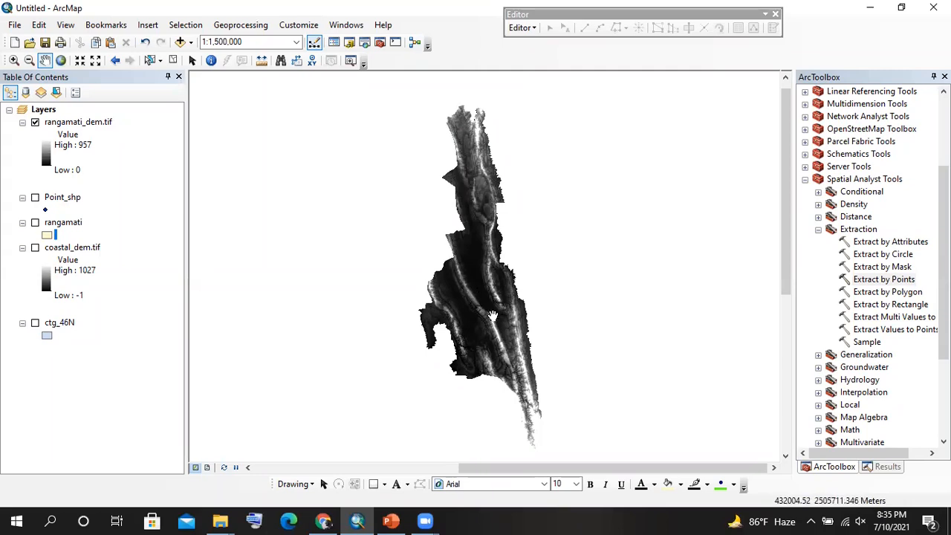
pyautogui.rightClick(63, 248)
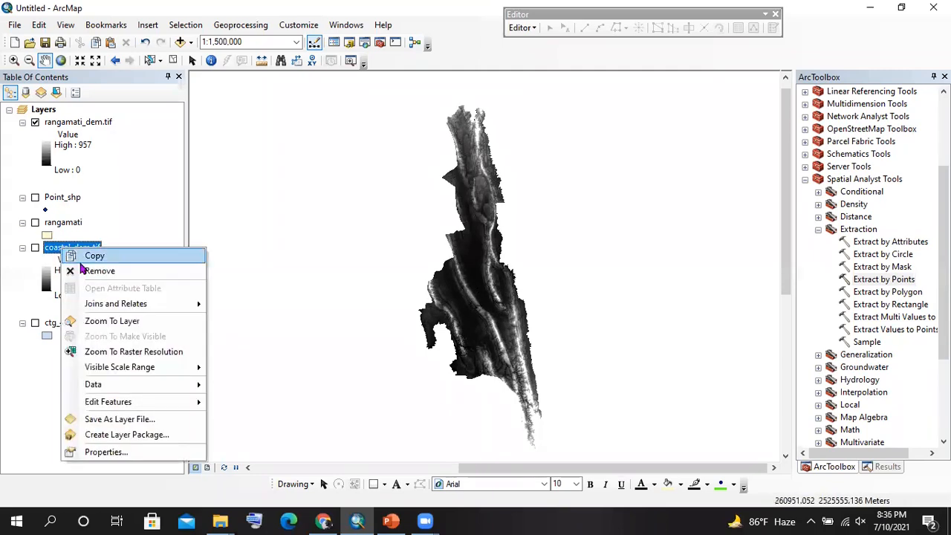
pyautogui.click(80, 268)
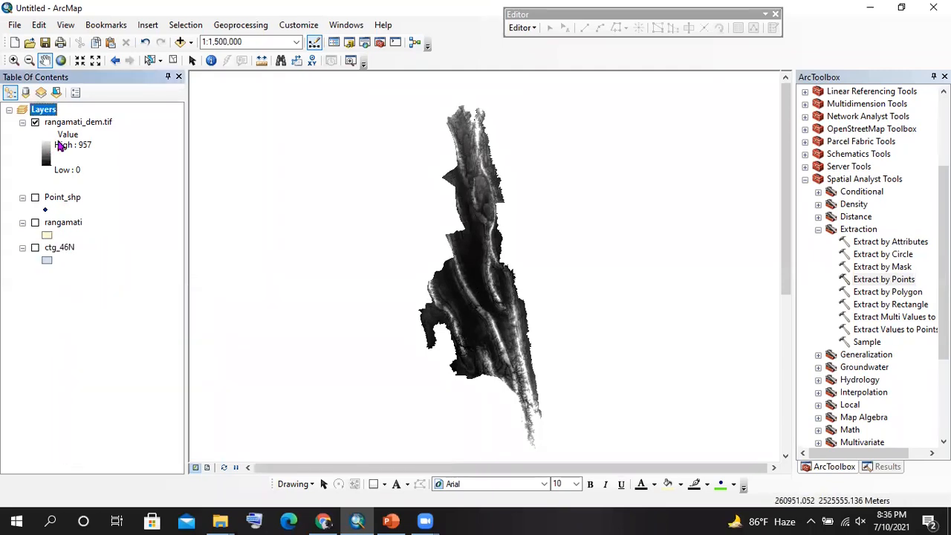
# - Set the symbology of rangamati_dem.tif to Classified with 4 classes and a green-yellow-red color ramp
pyautogui.rightClick(69, 124)
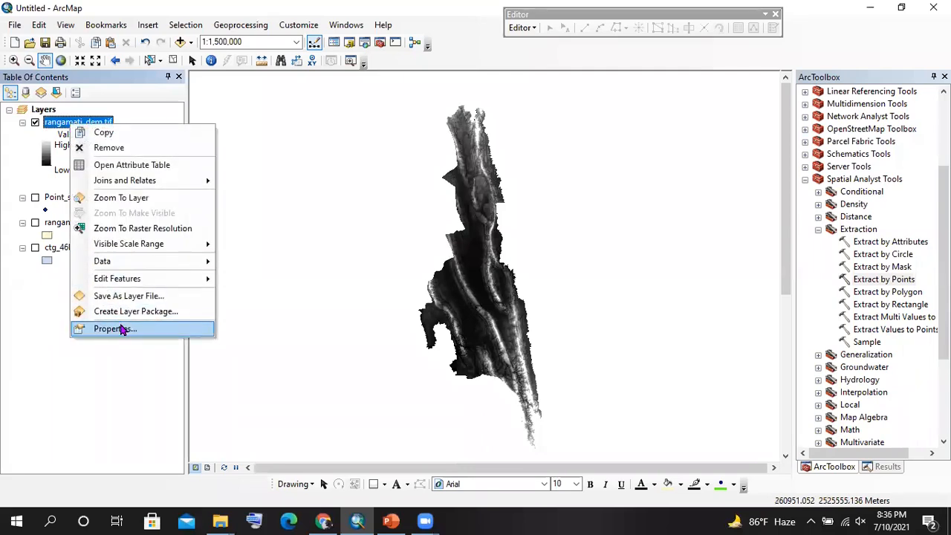
pyautogui.click(104, 328)
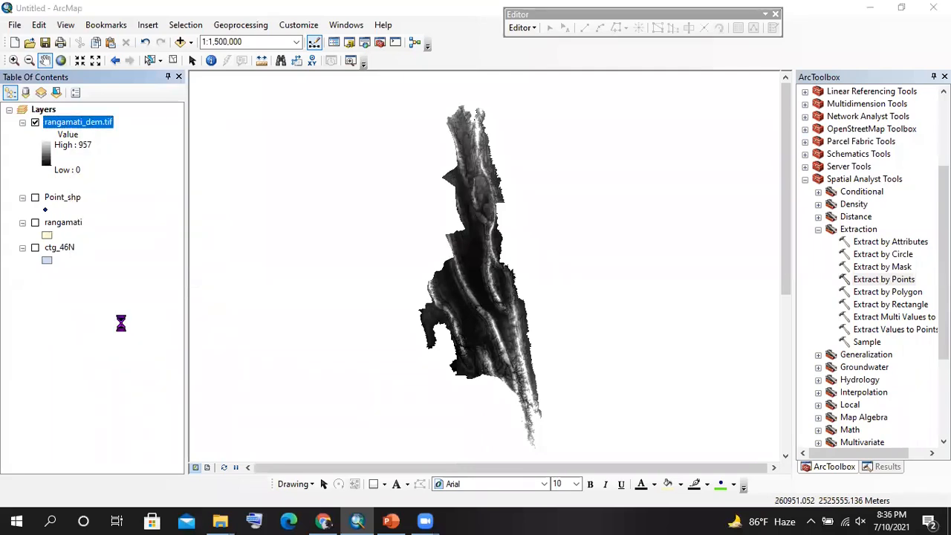
pyautogui.click(453, 99)
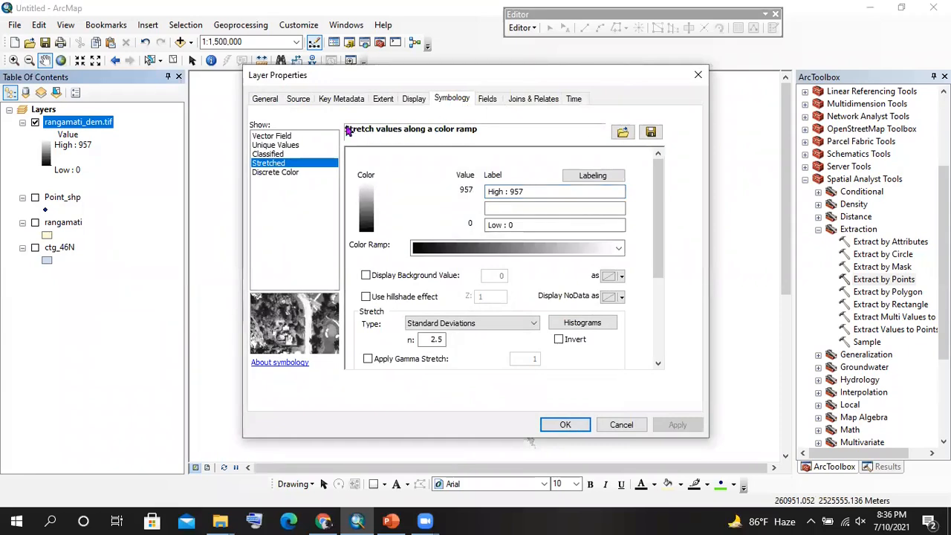
pyautogui.click(292, 153)
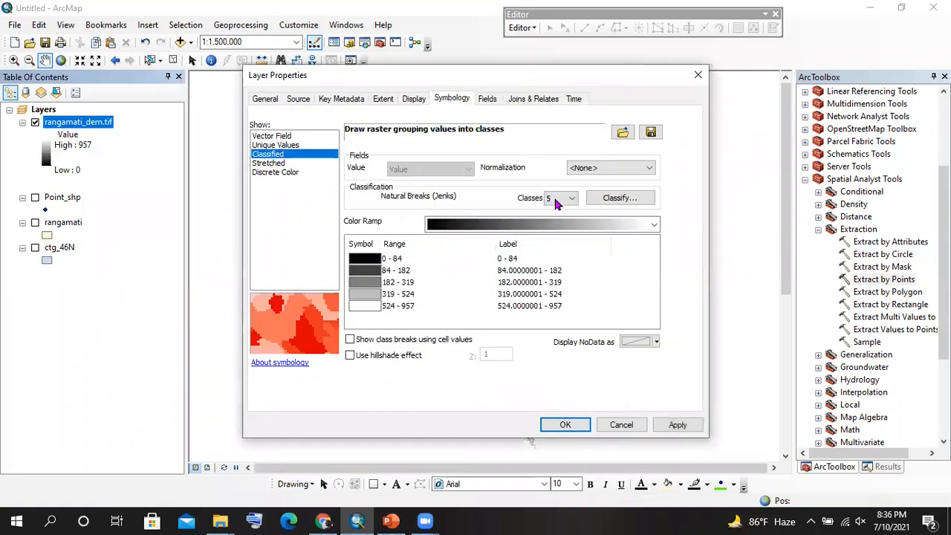
pyautogui.click(556, 199)
pyautogui.click(559, 236)
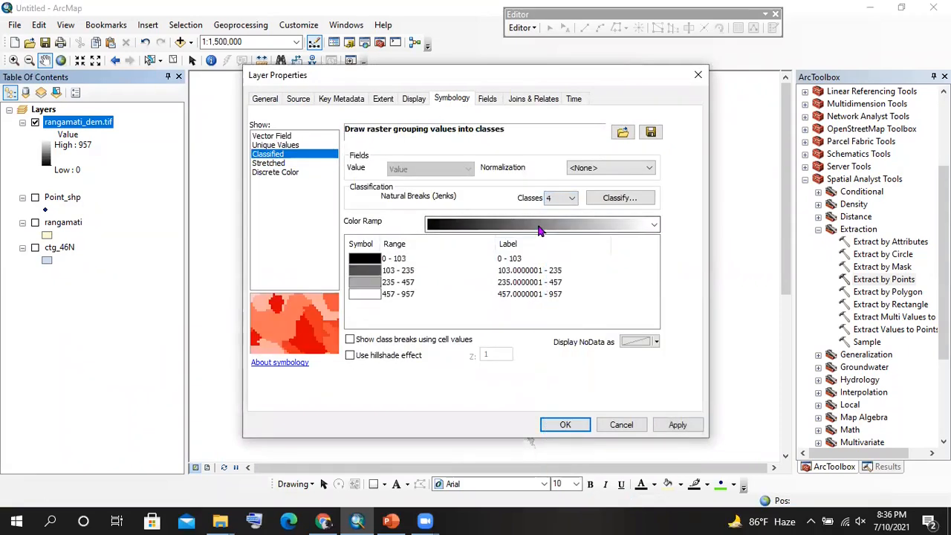
pyautogui.click(540, 225)
pyautogui.click(547, 131)
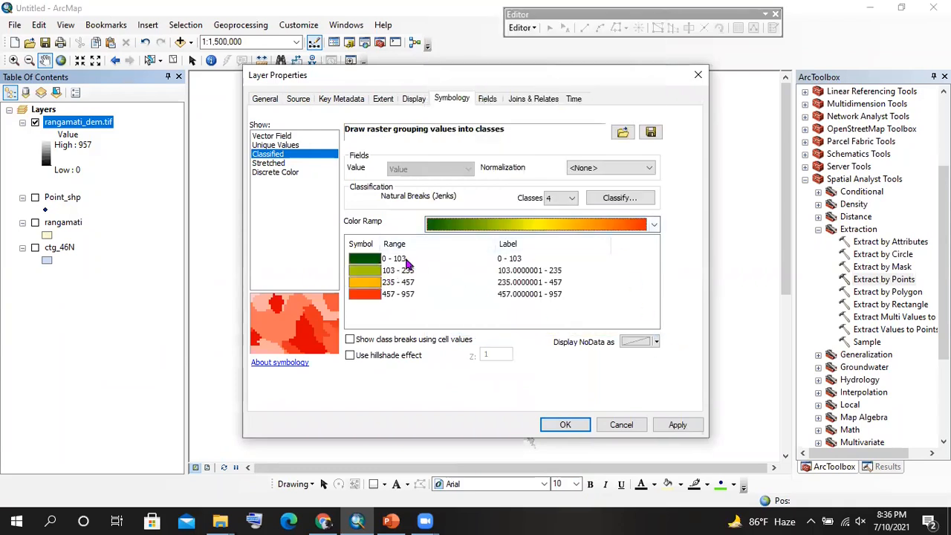
# - Review the class break values of rangamati_dem.tif in the Classification settings and apply the classified symbology to the layer
pyautogui.click(628, 199)
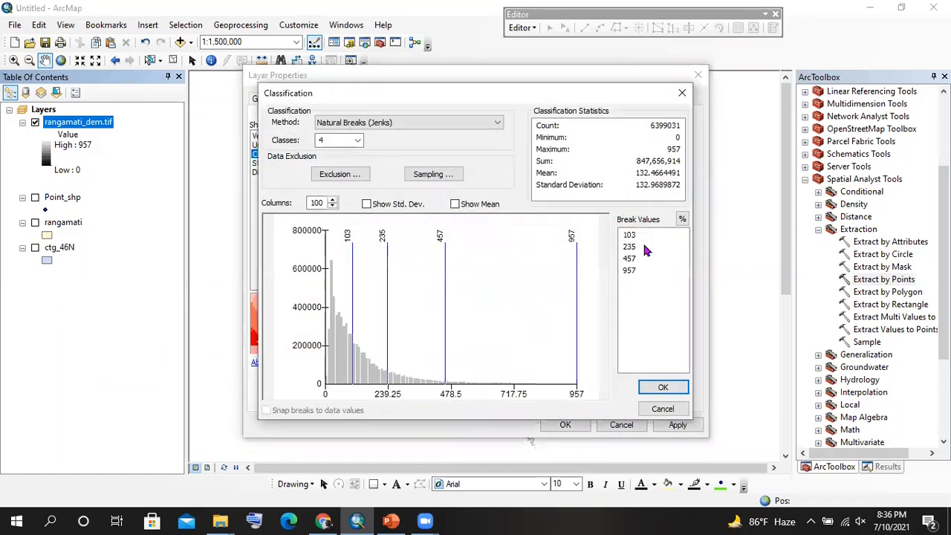
pyautogui.click(656, 242)
pyautogui.click(628, 271)
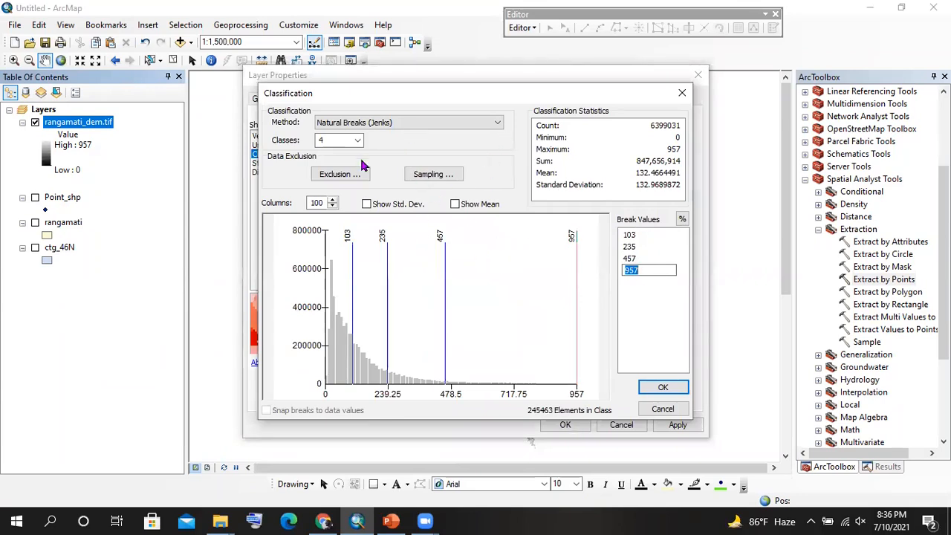
pyautogui.click(652, 394)
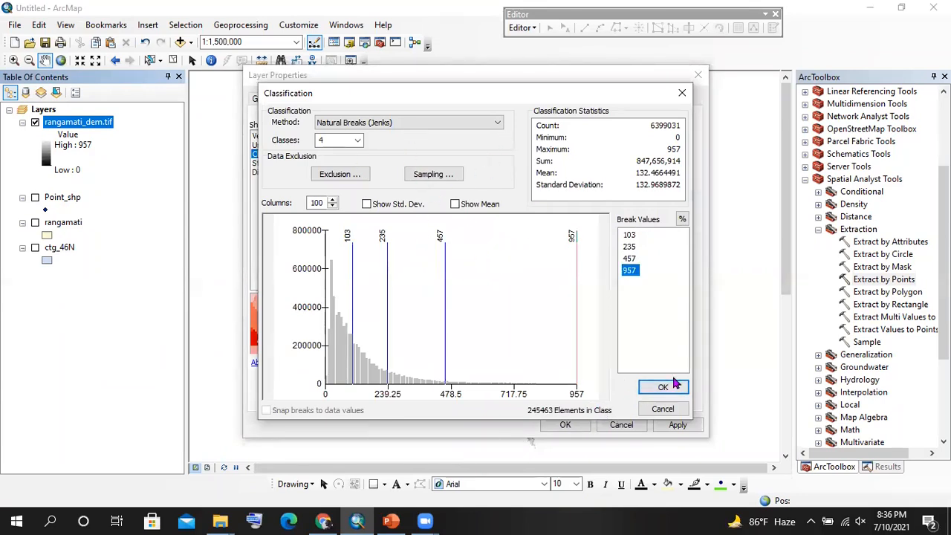
pyautogui.click(566, 424)
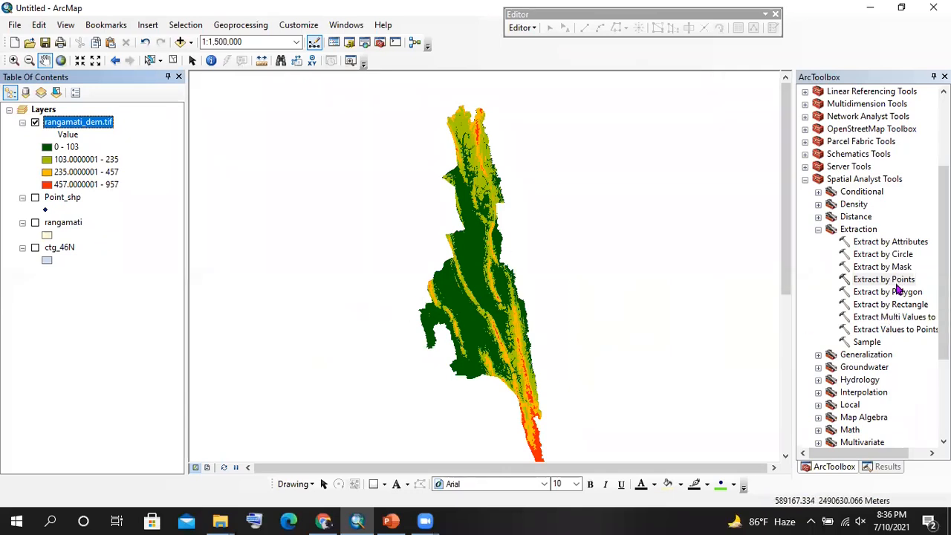
# - Reopen the Extract by Points tool, examine its X and Y coordinate inputs, and close it without running
pyautogui.doubleClick(895, 281)
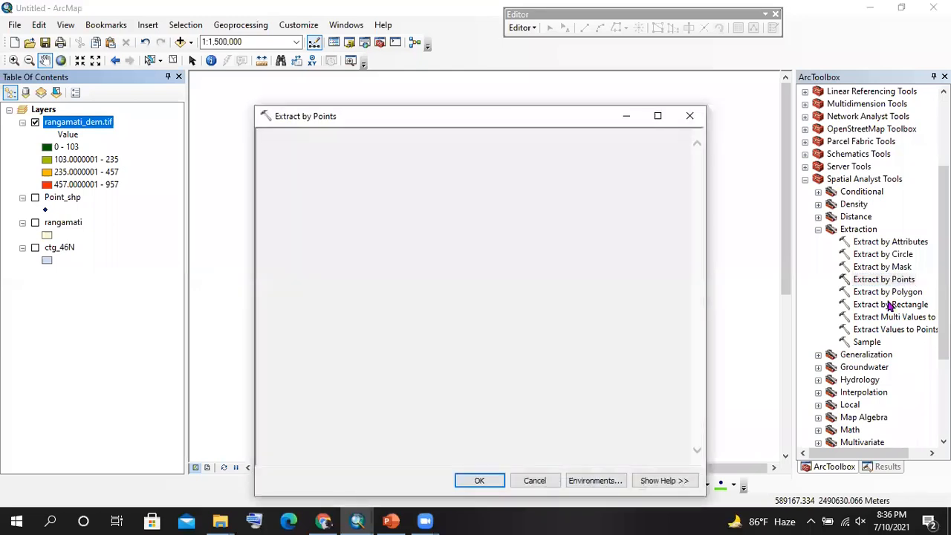
pyautogui.click(348, 190)
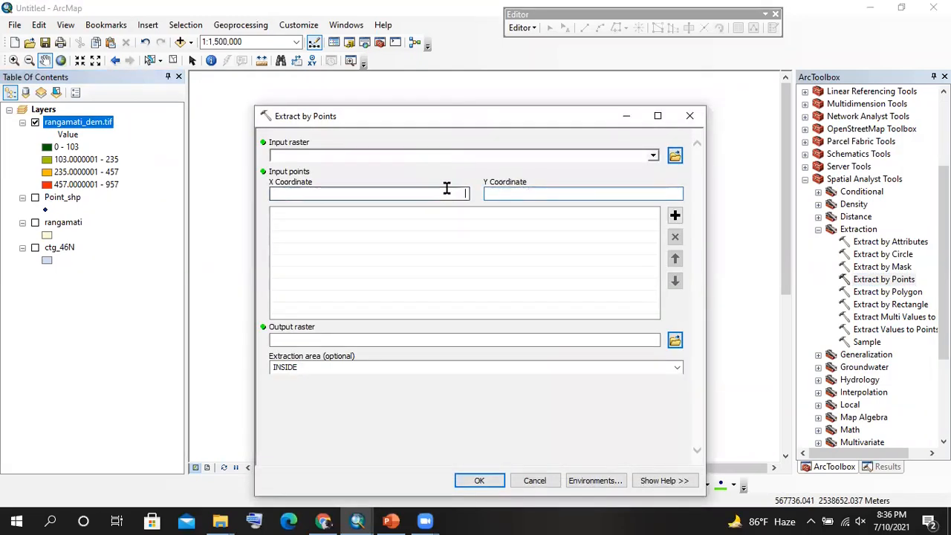
pyautogui.click(511, 193)
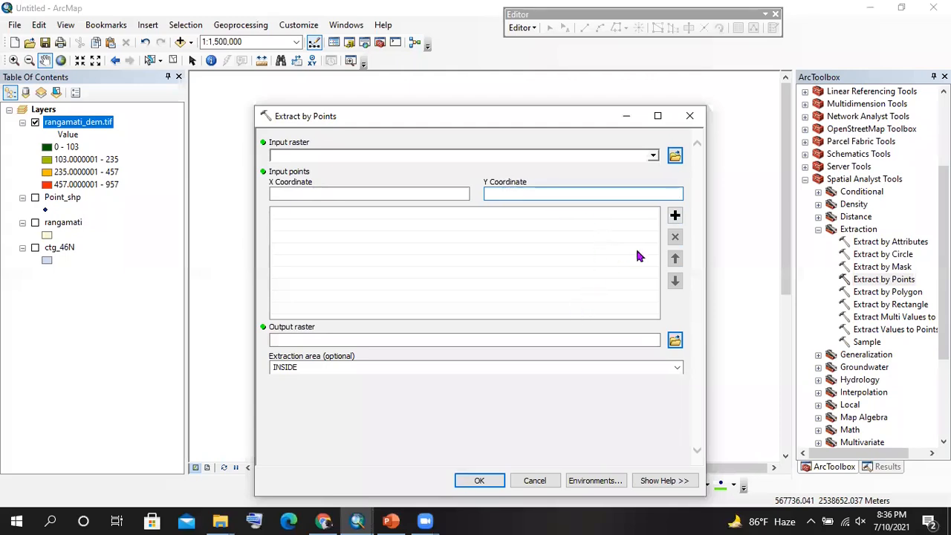
pyautogui.click(683, 122)
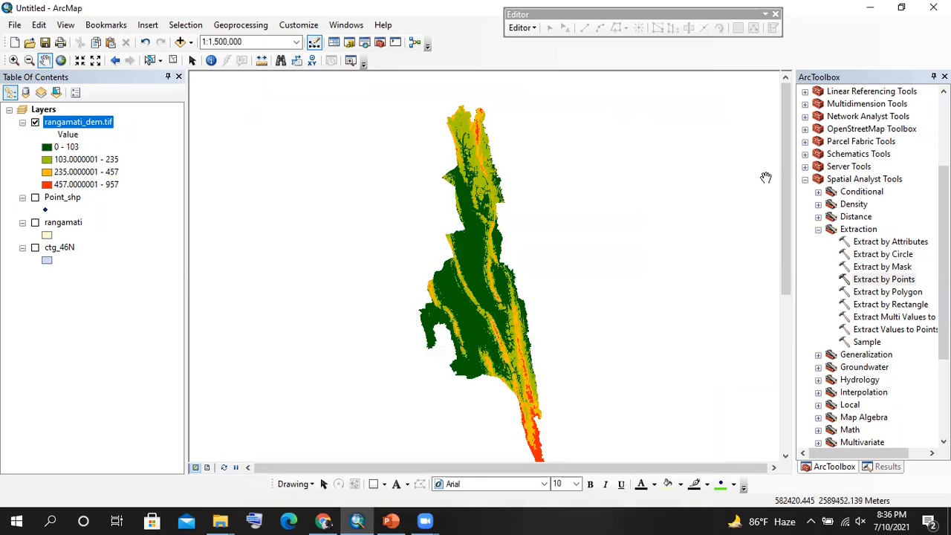
# - Try to use rangamati_dem.tif as the input point features of the Extract Values to Points tool
pyautogui.doubleClick(902, 334)
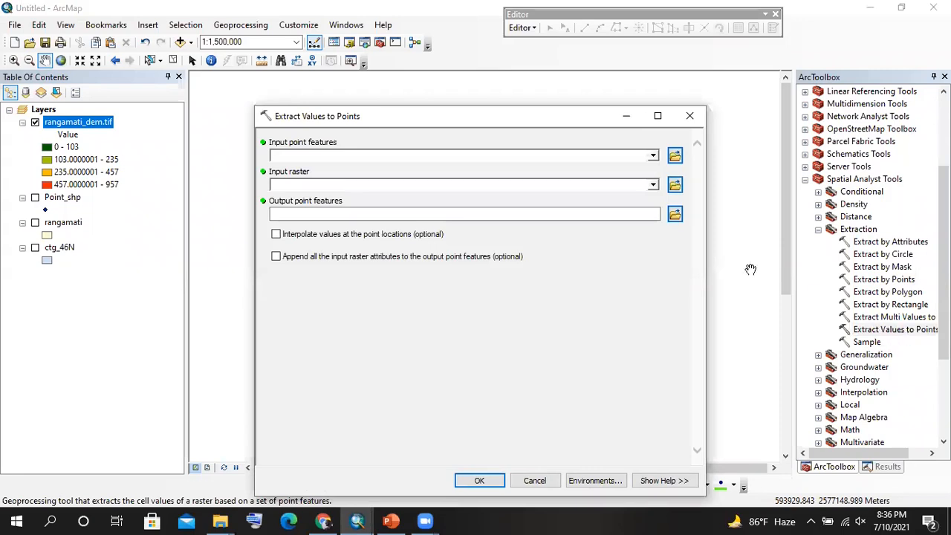
pyautogui.moveTo(471, 117); pyautogui.dragTo(461, 109)
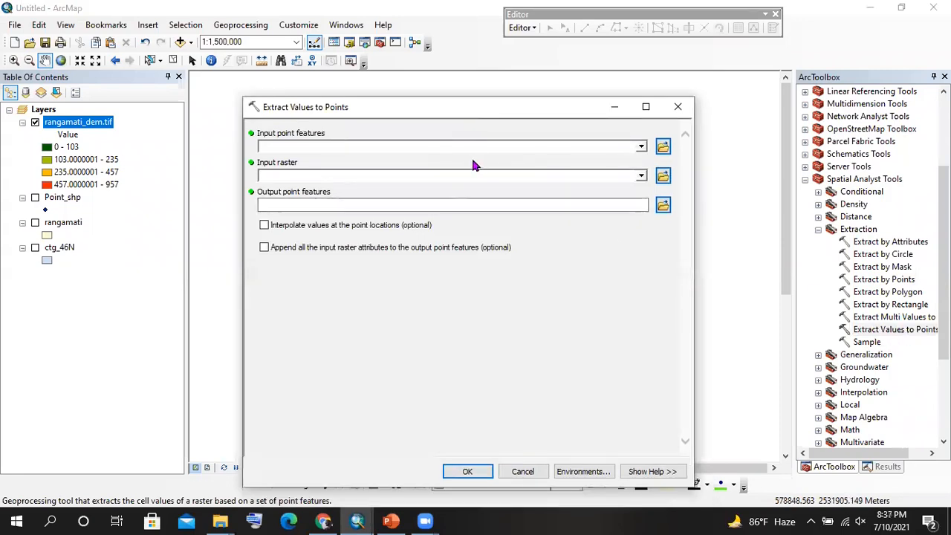
pyautogui.moveTo(93, 123); pyautogui.dragTo(301, 148)
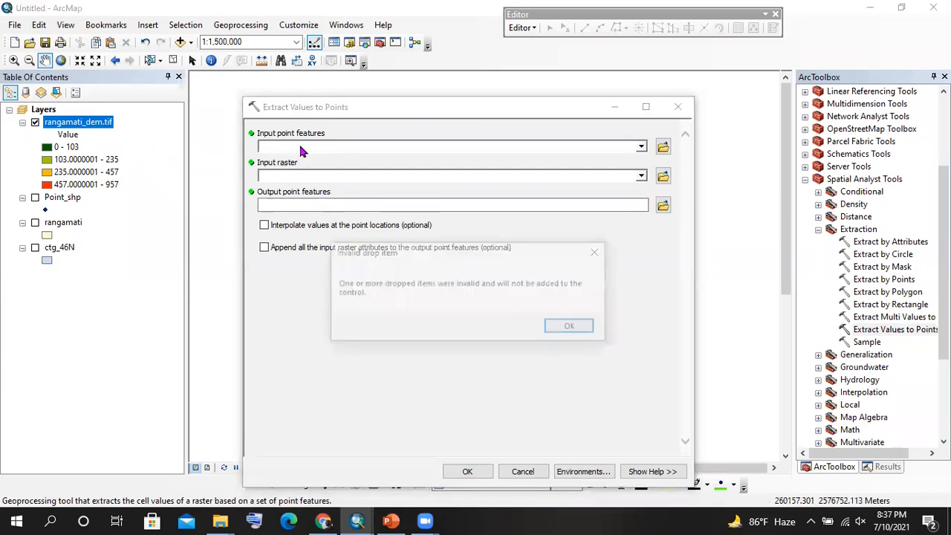
pyautogui.click(599, 250)
pyautogui.moveTo(65, 124); pyautogui.dragTo(85, 135)
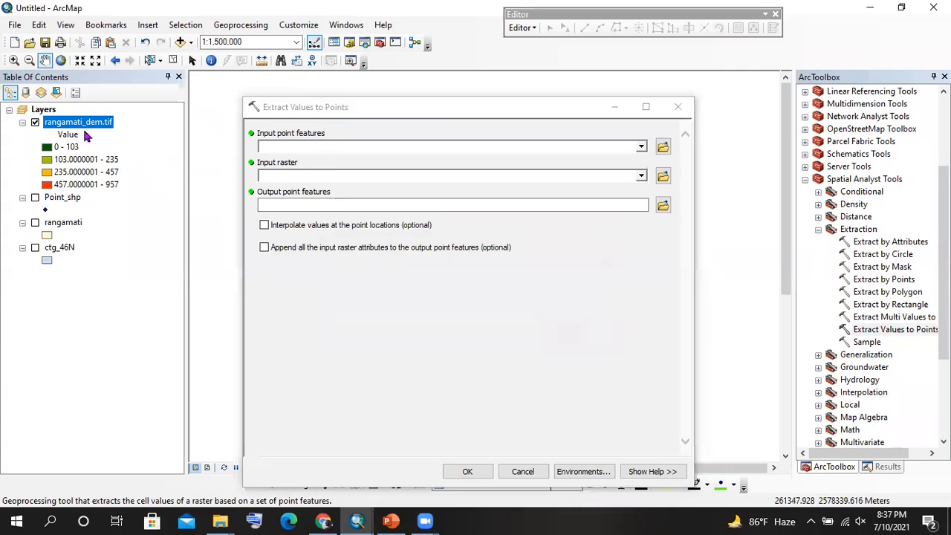
# - Show the Point_shp layer, set the extraction tool aside, and give the points the Triangle 1 symbol
pyautogui.click(35, 197)
pyautogui.moveTo(60, 197); pyautogui.dragTo(334, 149)
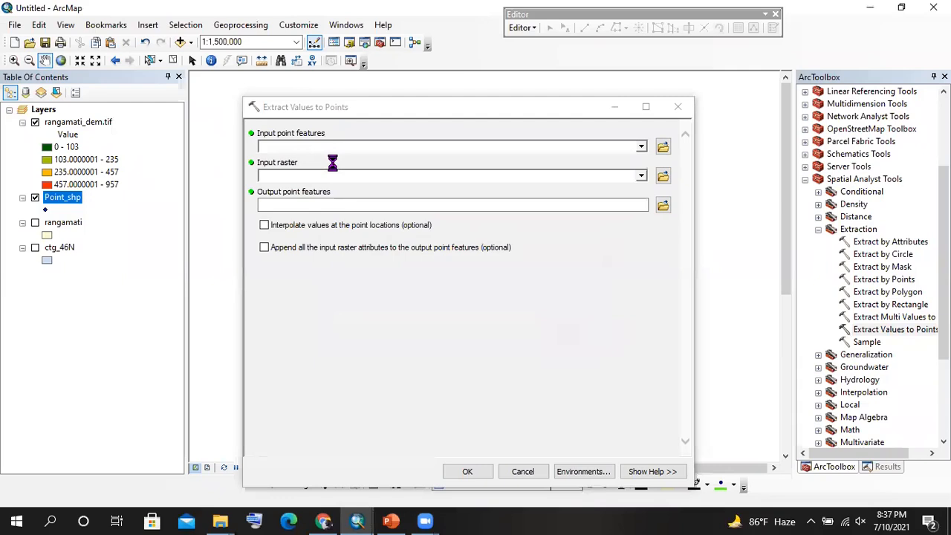
pyautogui.click(614, 106)
pyautogui.click(46, 212)
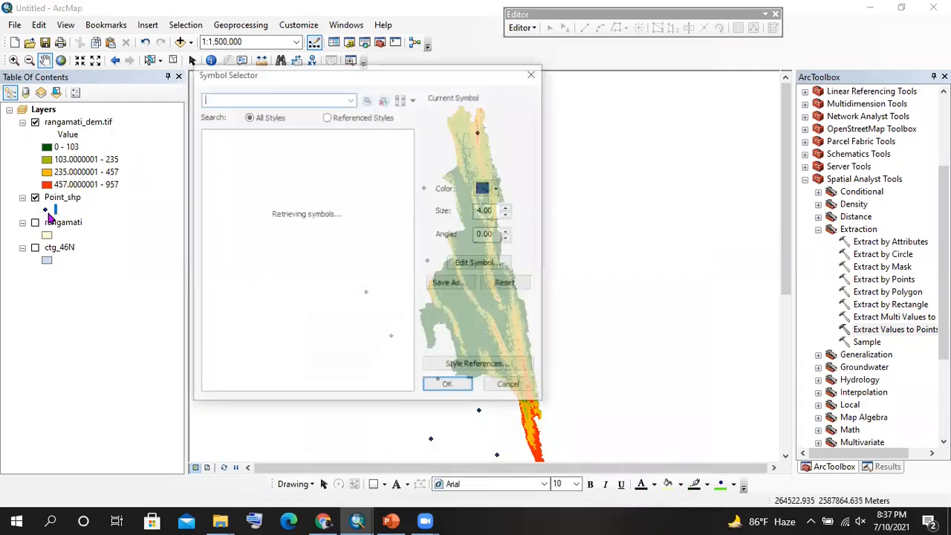
pyautogui.click(338, 169)
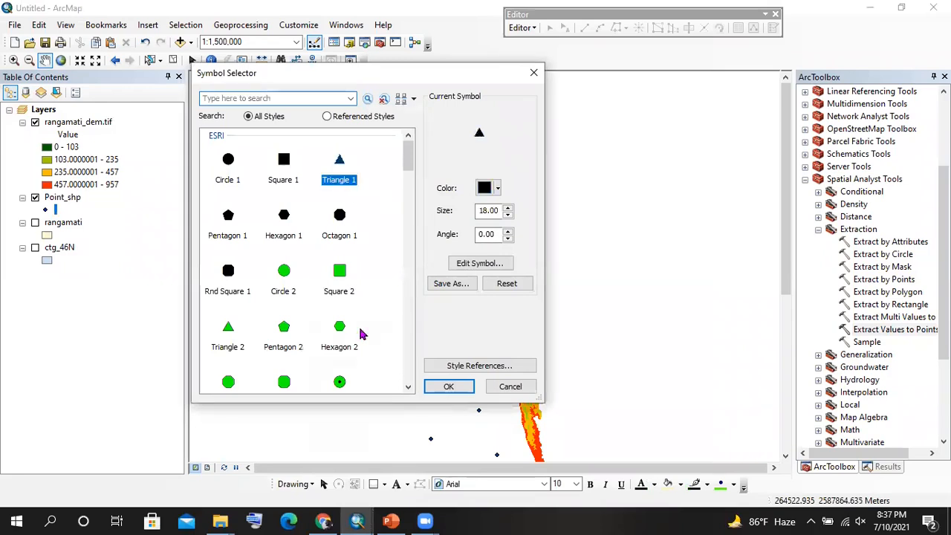
pyautogui.click(444, 385)
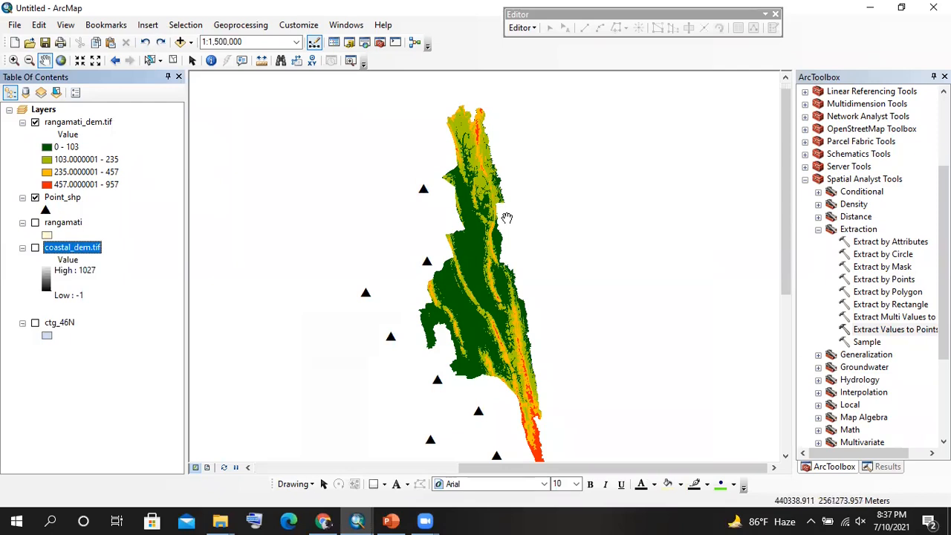
# - Show coastal_dem.tif beneath the points and change the Point_shp symbol to the green Square 2
pyautogui.click(35, 248)
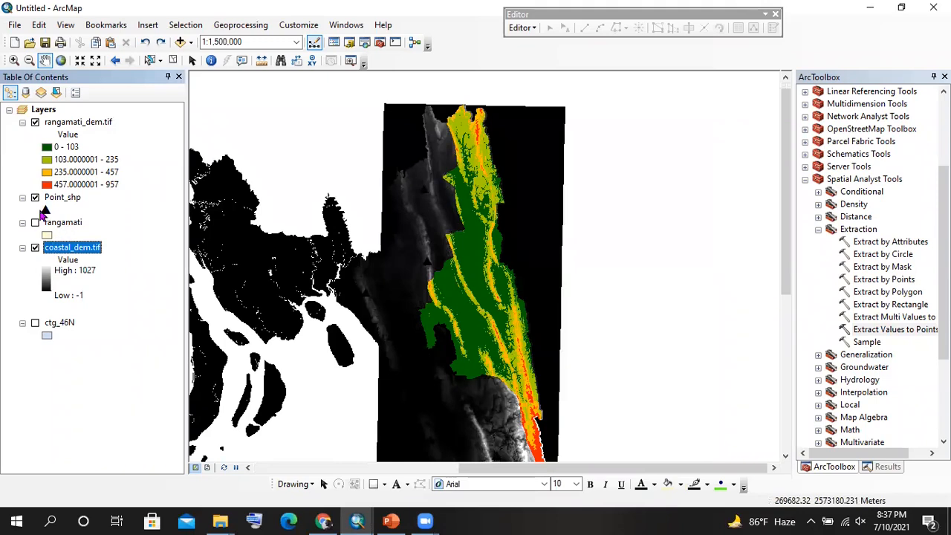
pyautogui.click(43, 210)
pyautogui.click(339, 273)
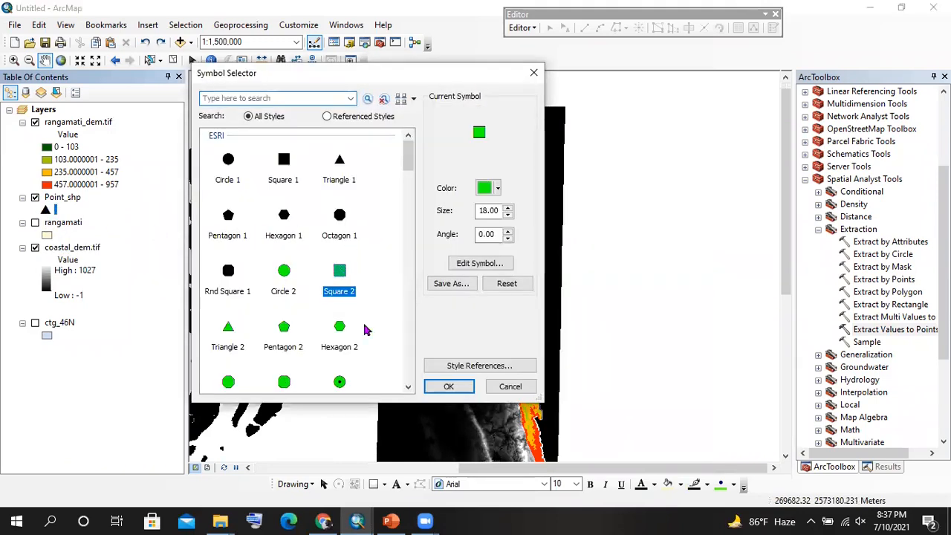
pyautogui.click(446, 387)
pyautogui.moveTo(434, 424); pyautogui.dragTo(407, 396)
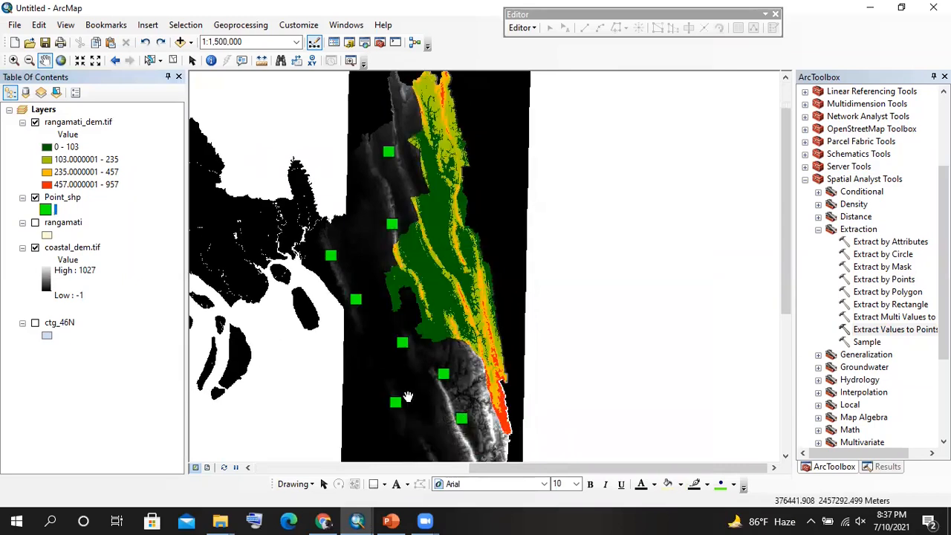
pyautogui.moveTo(399, 156); pyautogui.dragTo(408, 171)
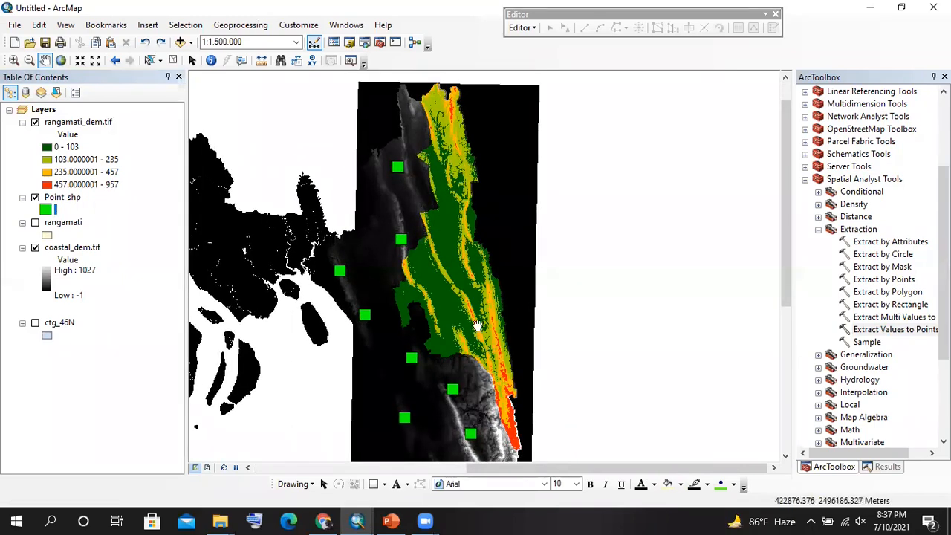
# - Run Extract Values to Points with Point_shp as points and coastal_dem.tif as raster, saving the output as pont_dem.shp in the Practice Raster folder
pyautogui.doubleClick(889, 332)
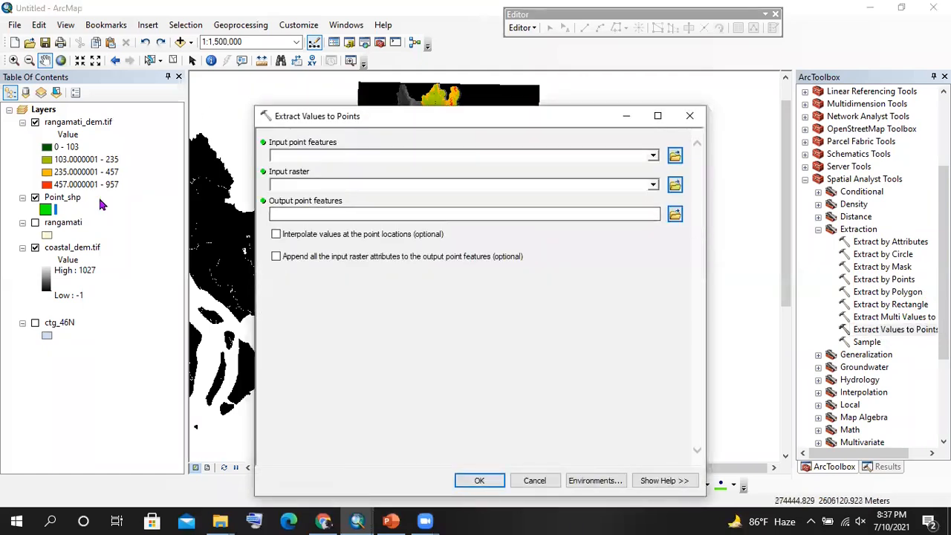
pyautogui.moveTo(55, 202); pyautogui.dragTo(297, 156)
pyautogui.moveTo(78, 247); pyautogui.dragTo(329, 186)
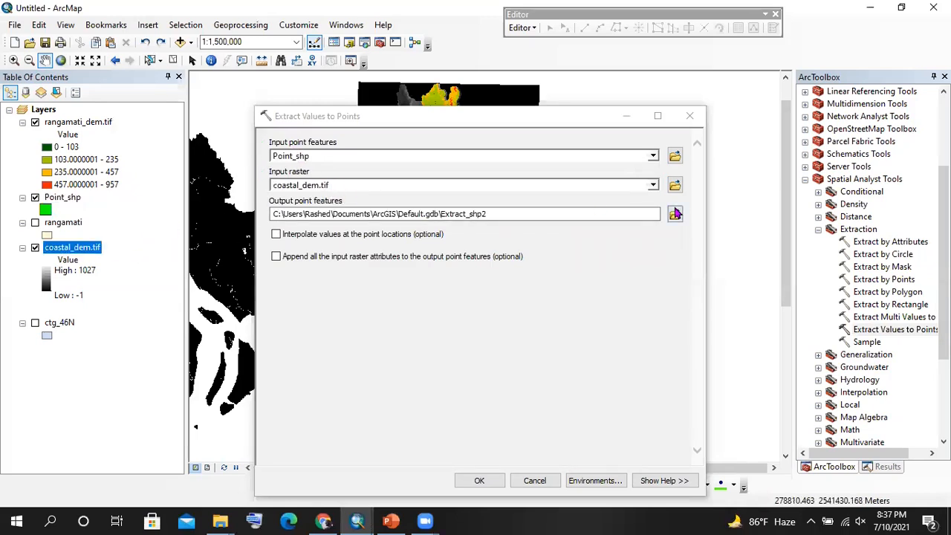
pyautogui.click(675, 214)
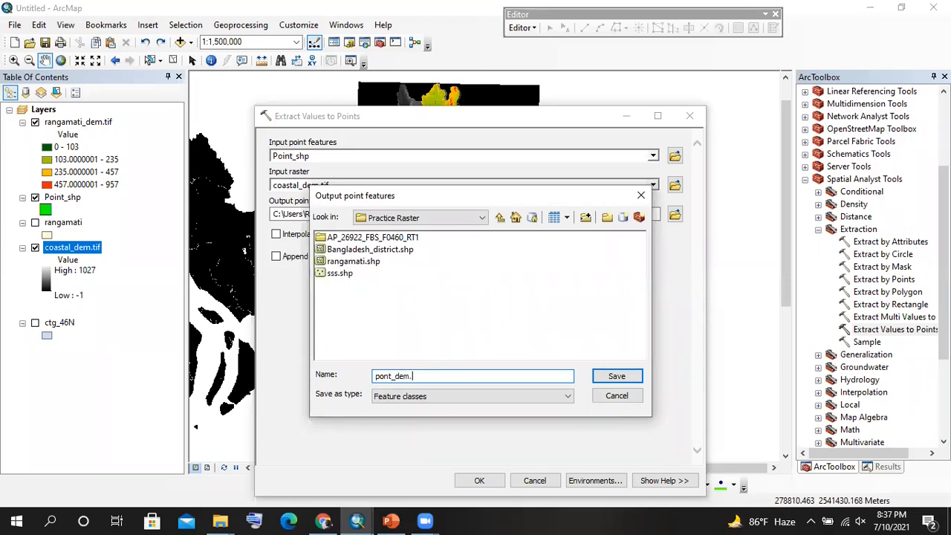
pyautogui.press('Return')
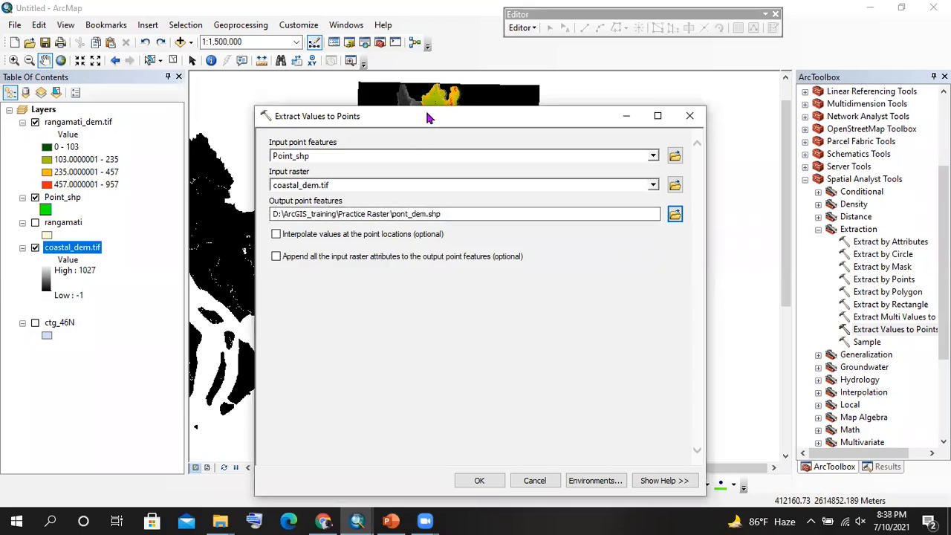
pyautogui.moveTo(425, 117); pyautogui.dragTo(411, 91)
pyautogui.click(455, 453)
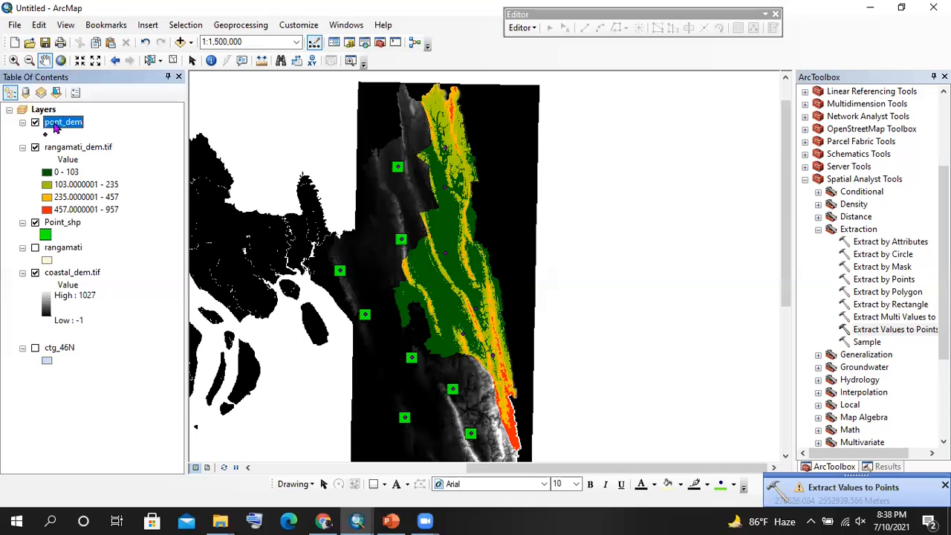
# - Open the pont_dem attribute table, compare the ctg_01 and RASTERVALU fields, and sort the records by ctg_01 in ascending order
pyautogui.rightClick(64, 129)
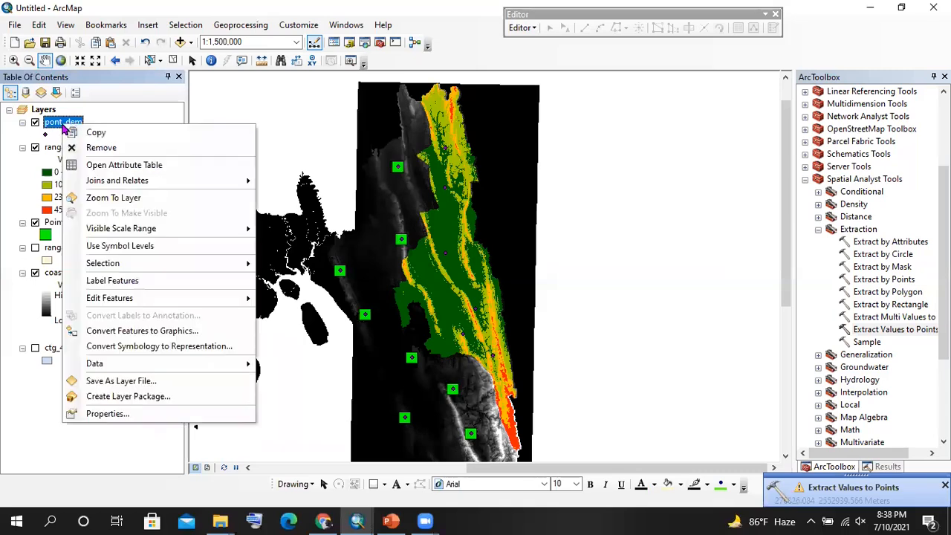
pyautogui.click(105, 163)
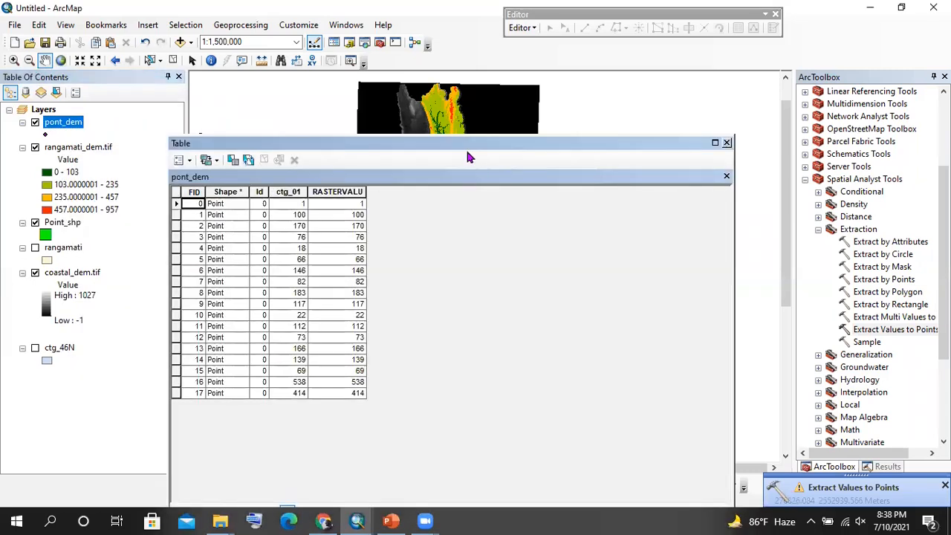
pyautogui.moveTo(461, 147); pyautogui.dragTo(541, 116)
pyautogui.click(380, 184)
pyautogui.click(379, 208)
pyautogui.click(381, 241)
pyautogui.click(407, 174)
pyautogui.click(420, 229)
pyautogui.click(376, 364)
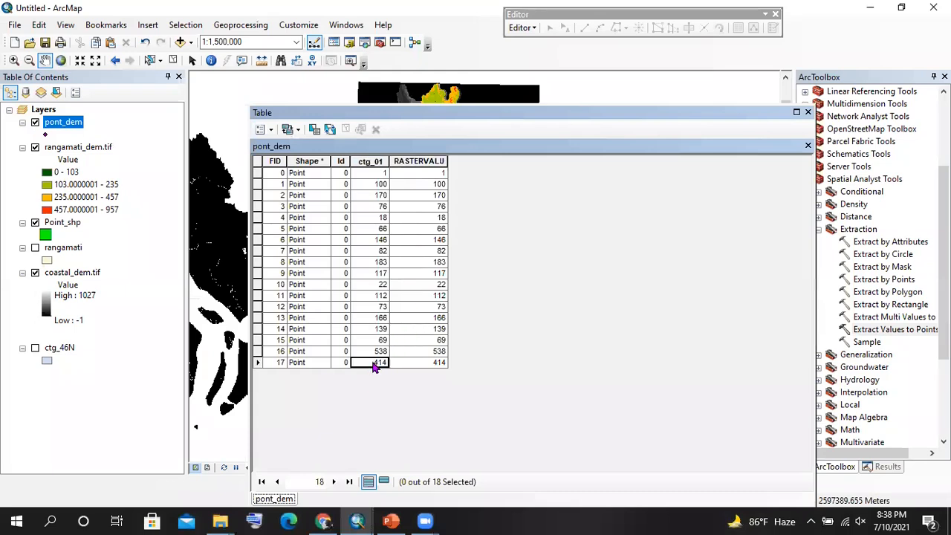
pyautogui.doubleClick(378, 161)
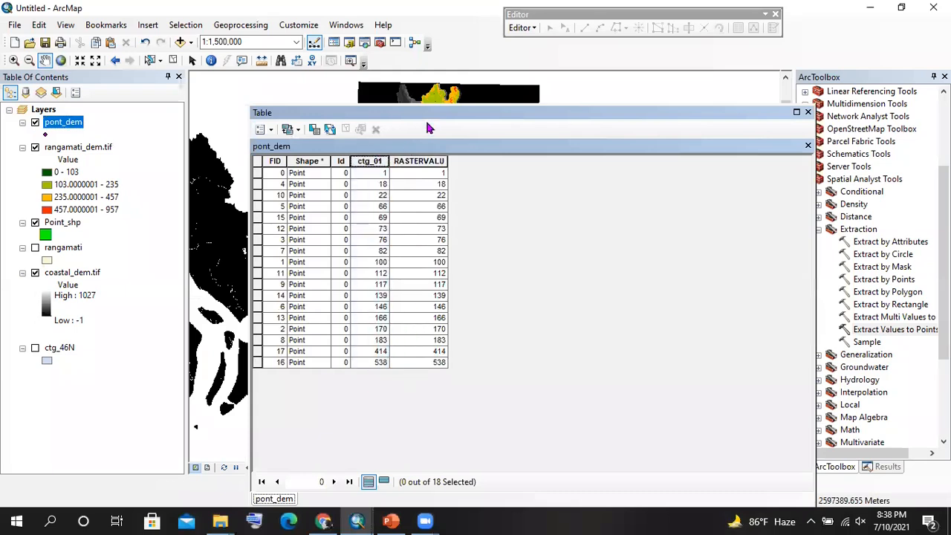
# - Move the table beside the map and select the records with FID 0, 10 and 16 in turn to locate their points
pyautogui.moveTo(518, 117); pyautogui.dragTo(773, 119)
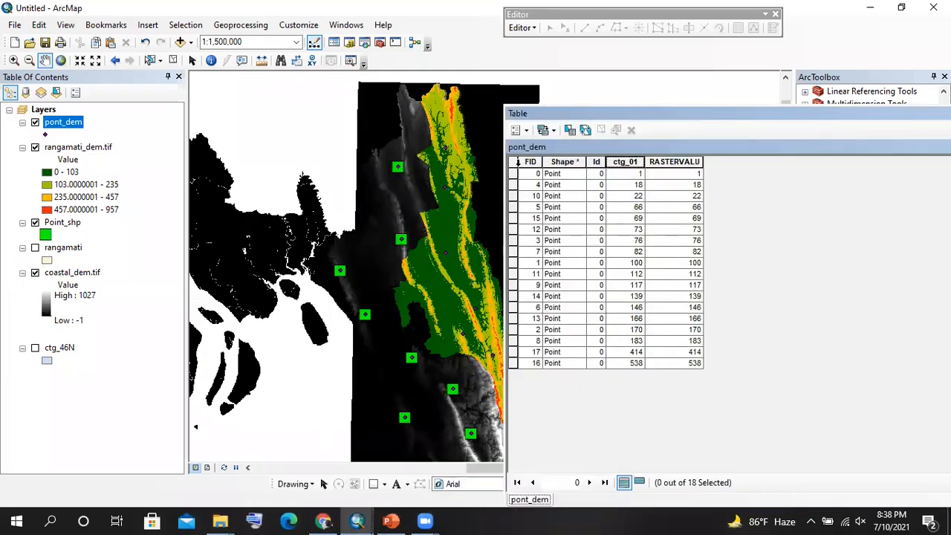
pyautogui.click(515, 174)
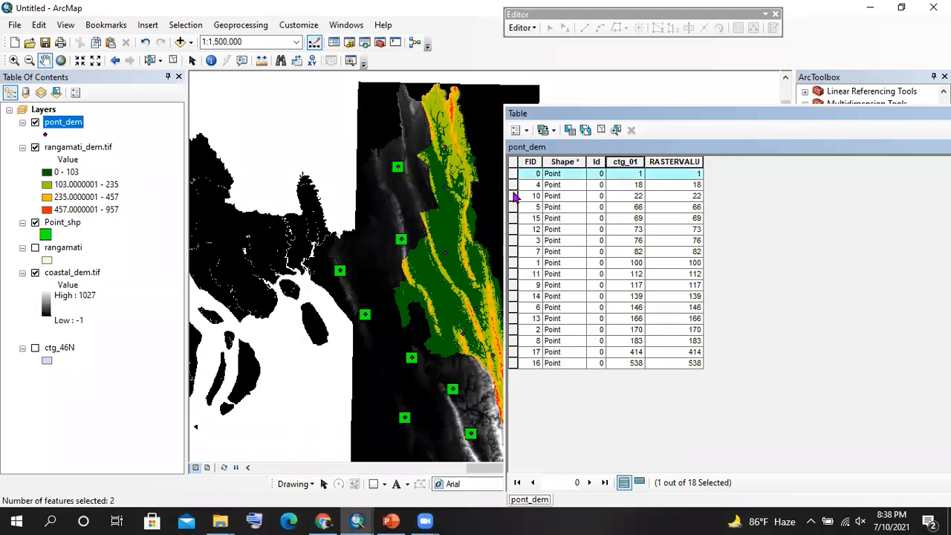
pyautogui.click(514, 196)
pyautogui.scroll(-1, 347, 336)
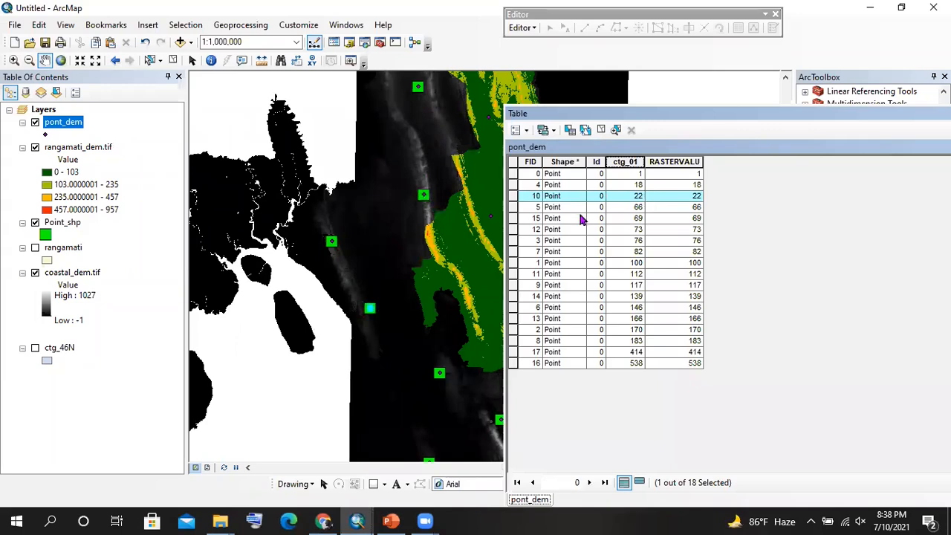
pyautogui.click(514, 363)
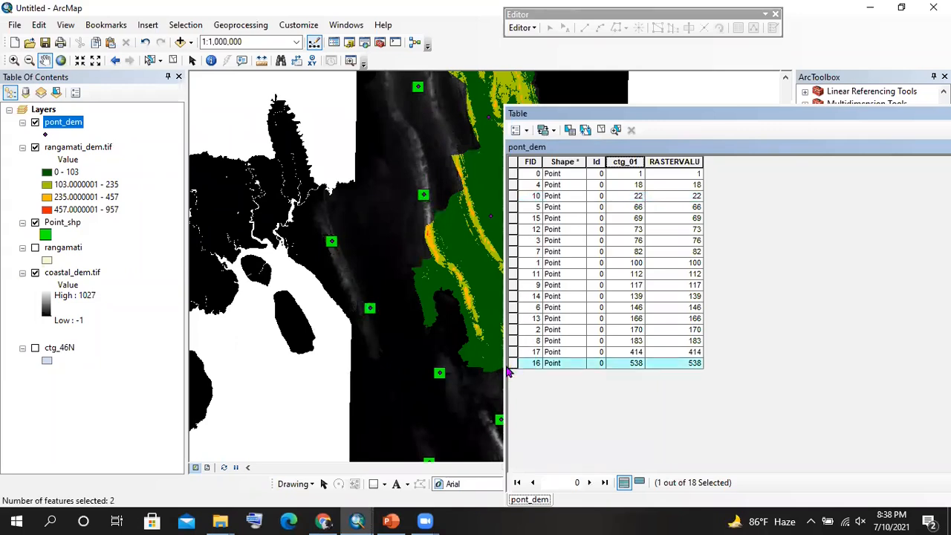
pyautogui.moveTo(448, 343); pyautogui.dragTo(349, 287)
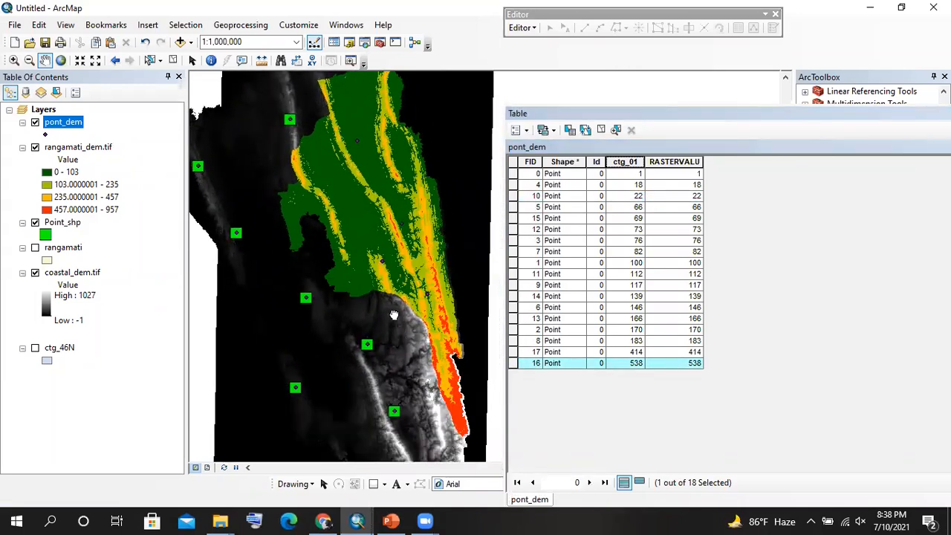
pyautogui.moveTo(394, 315); pyautogui.dragTo(416, 449)
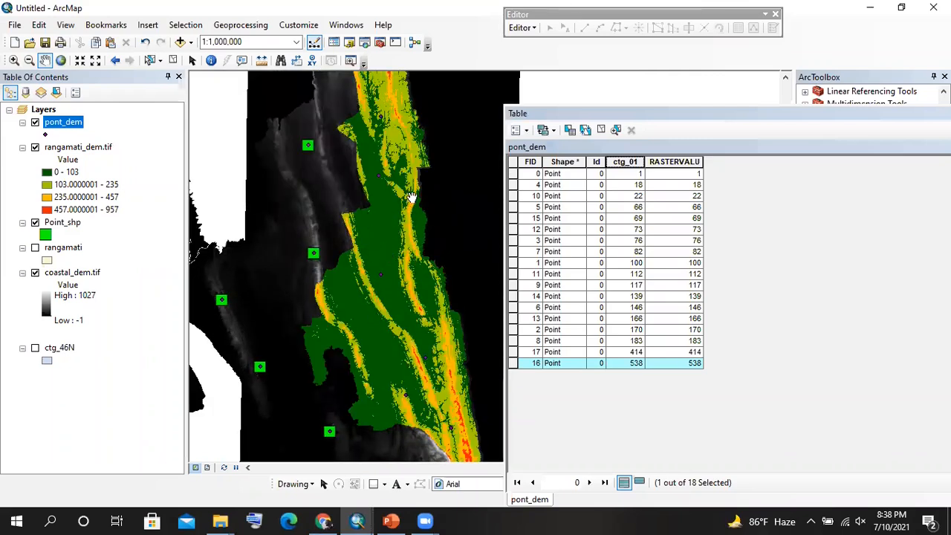
# - Locate the selected FID 16 point on the DEM, close the pont_dem table and clear the selection
pyautogui.scroll(2, 411, 197)
pyautogui.moveTo(434, 296); pyautogui.dragTo(373, 267)
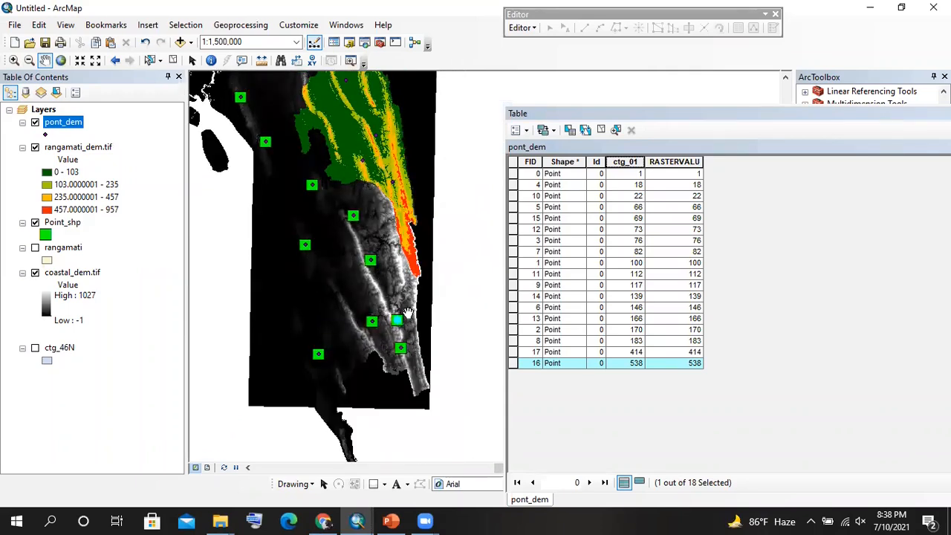
pyautogui.scroll(-3, 402, 332)
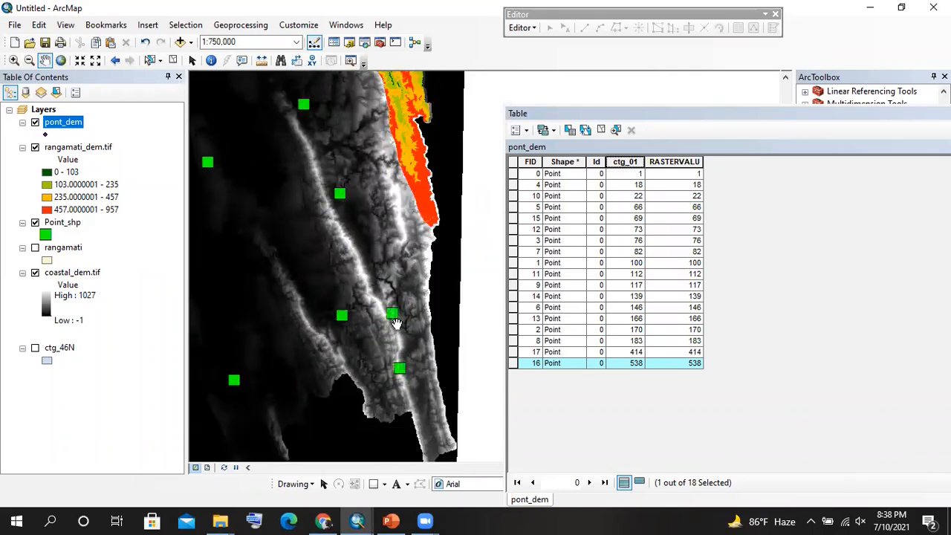
pyautogui.scroll(2, 396, 293)
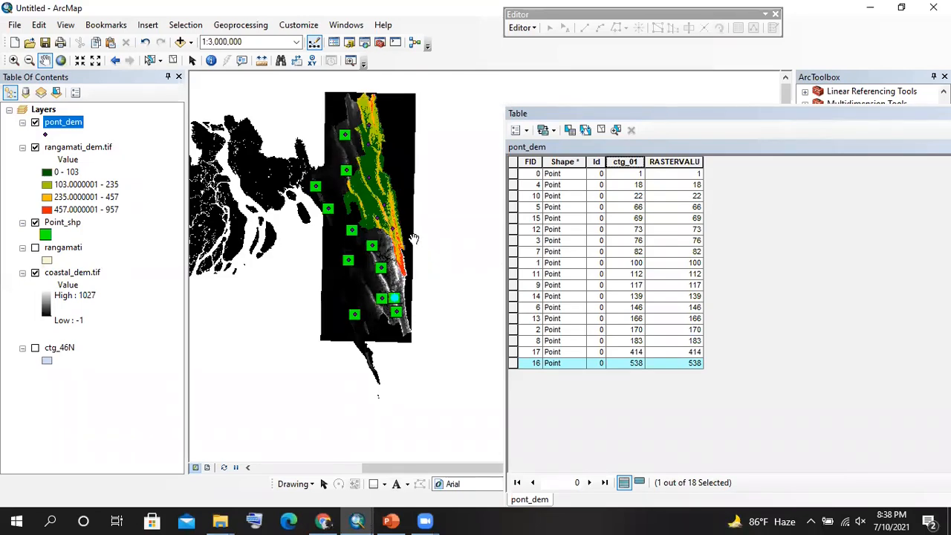
pyautogui.moveTo(628, 117); pyautogui.dragTo(375, 127)
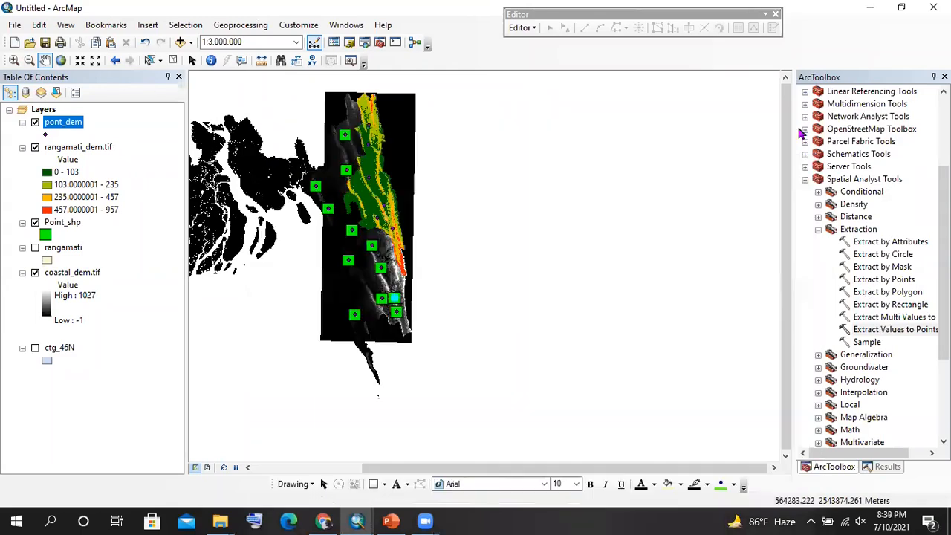
pyautogui.click(810, 124)
pyautogui.click(172, 61)
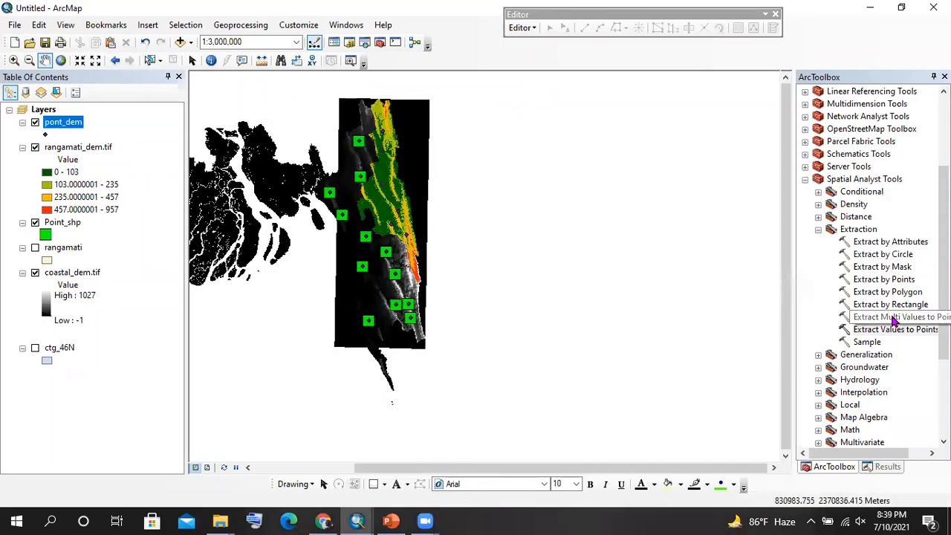
# - Run Extract Multi Values to Points with Point_shp as the point features and coastal_dem.tif and rangamati_dem.tif as input rasters
pyautogui.doubleClick(894, 319)
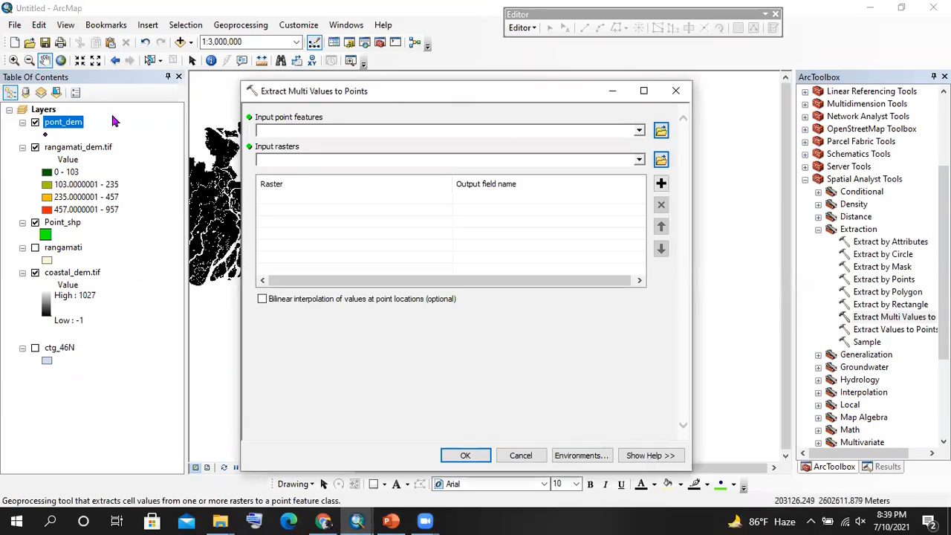
pyautogui.moveTo(67, 233); pyautogui.dragTo(309, 129)
pyautogui.click(316, 158)
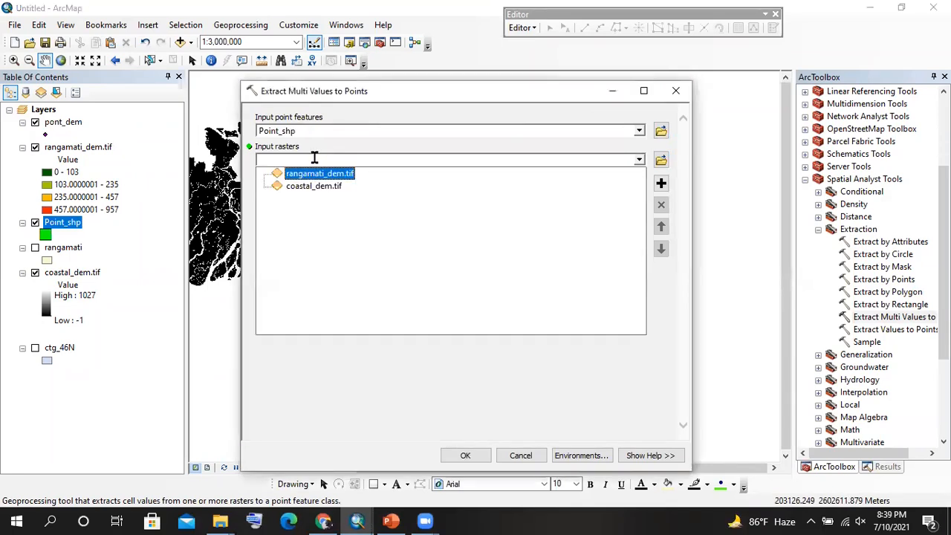
pyautogui.click(317, 157)
pyautogui.moveTo(65, 275); pyautogui.dragTo(327, 174)
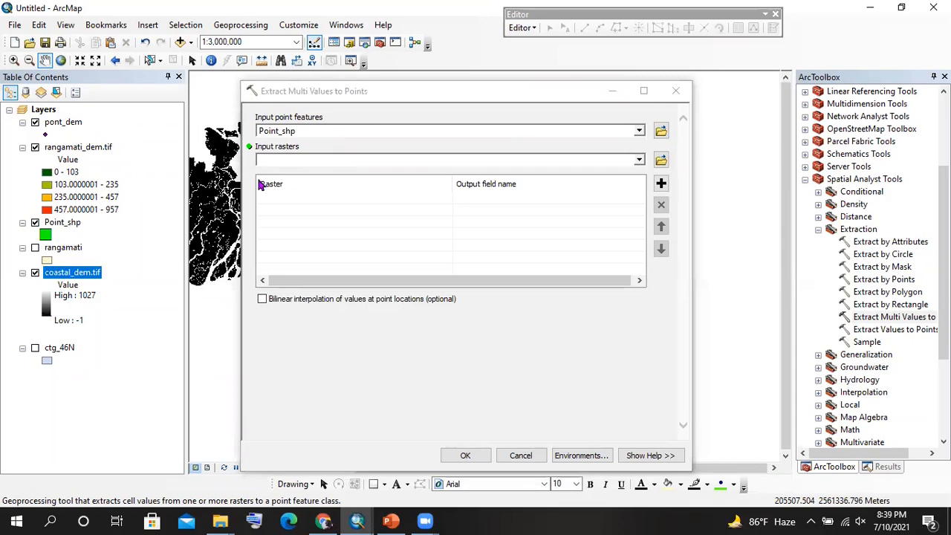
pyautogui.moveTo(68, 276); pyautogui.dragTo(318, 160)
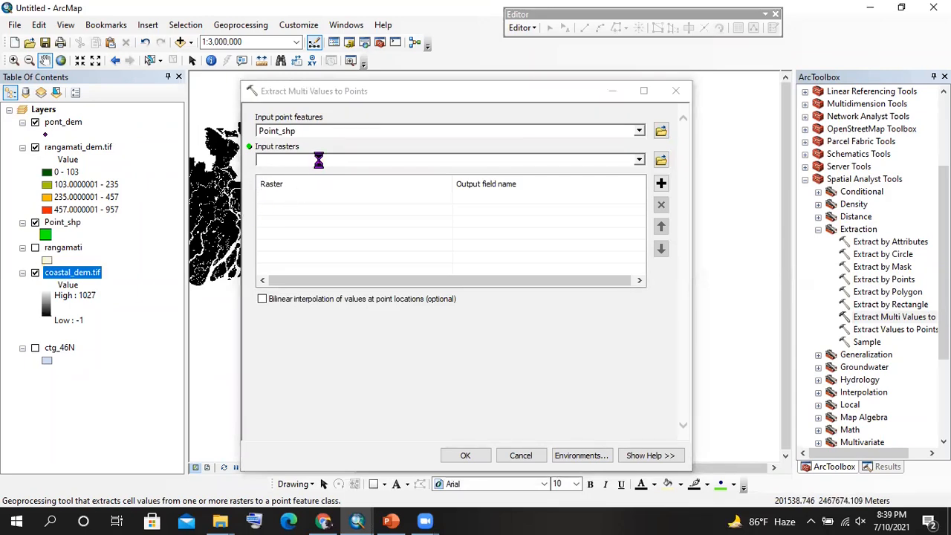
pyautogui.moveTo(78, 147); pyautogui.dragTo(301, 162)
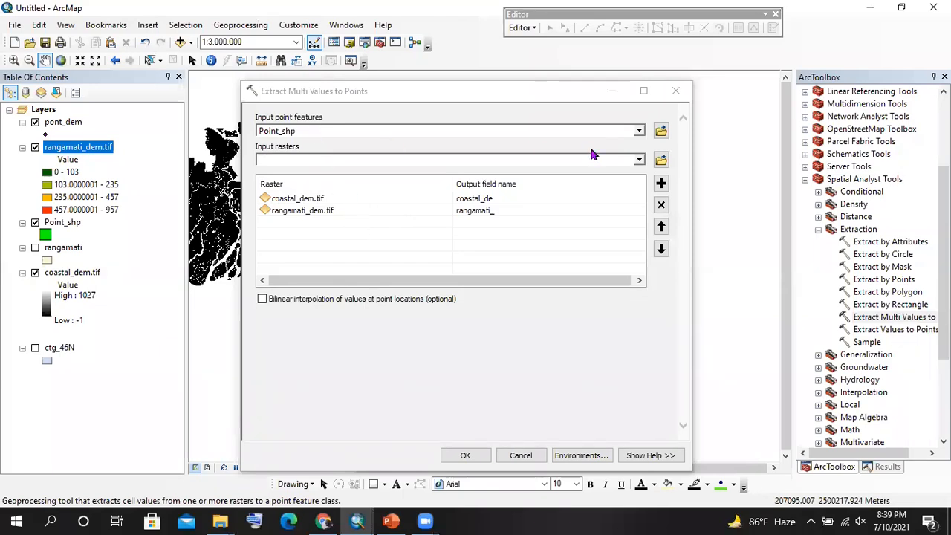
pyautogui.click(466, 454)
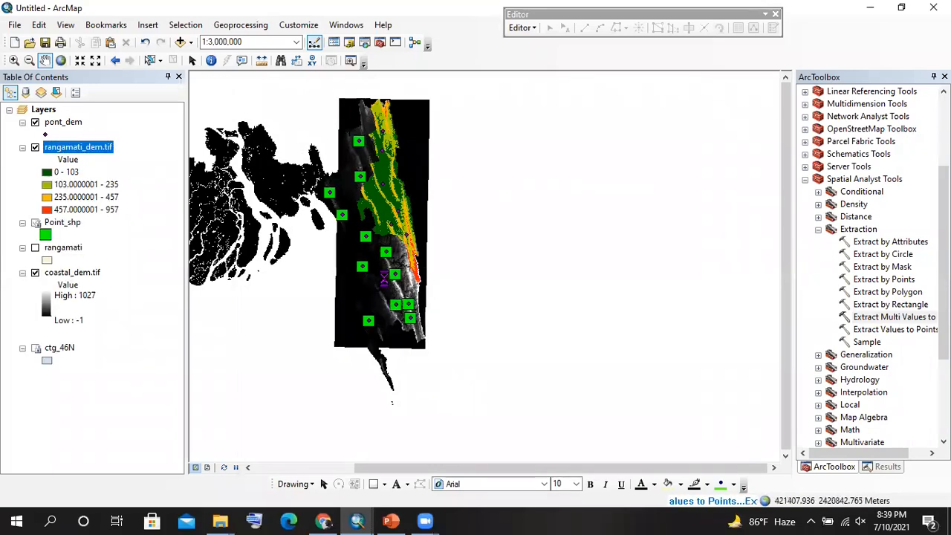
pyautogui.rightClick(77, 126)
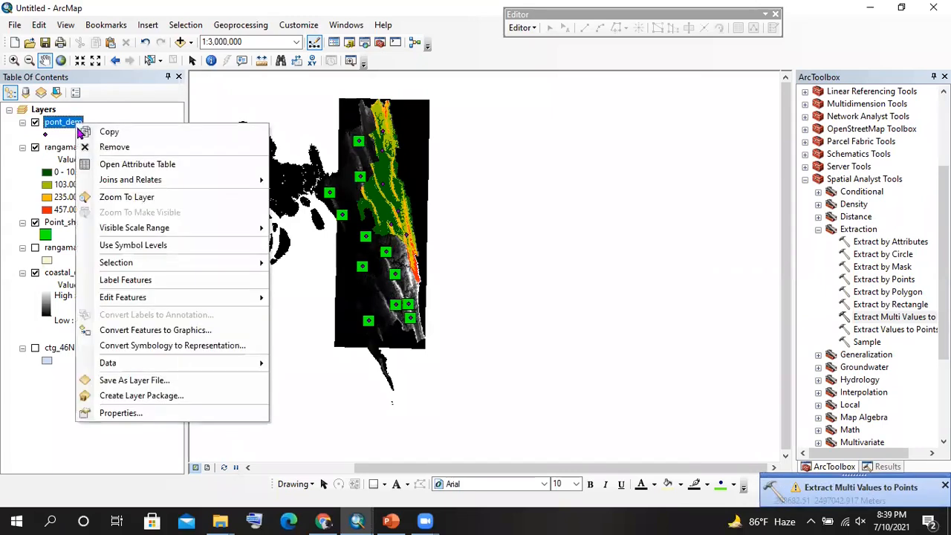
pyautogui.click(157, 165)
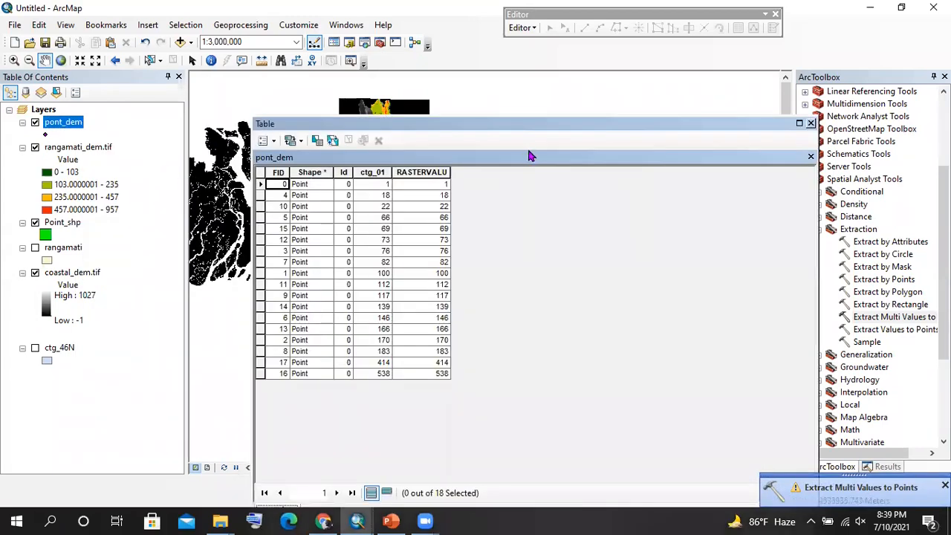
pyautogui.click(811, 123)
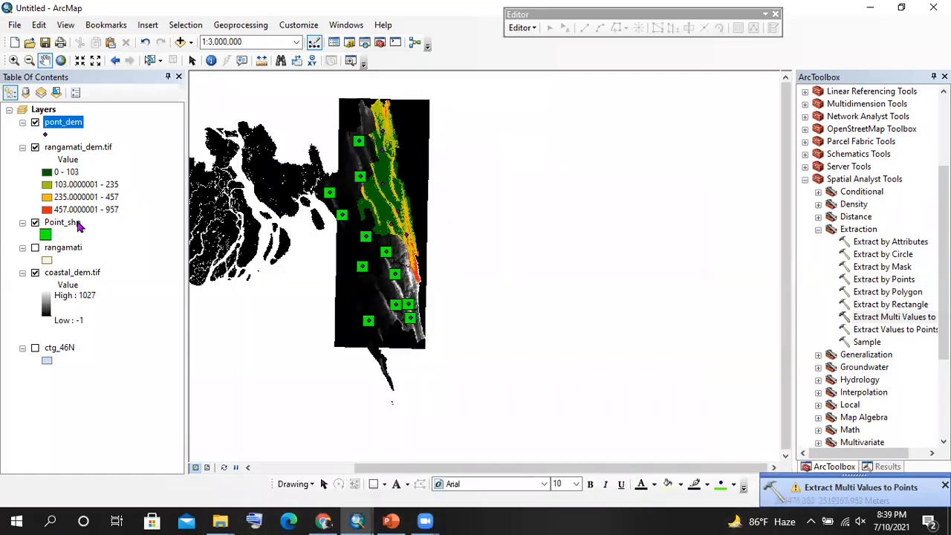
# - Open the Point_shp attribute table and highlight the coastal_de and rangamati_ fields in turn
pyautogui.rightClick(86, 223)
pyautogui.click(135, 247)
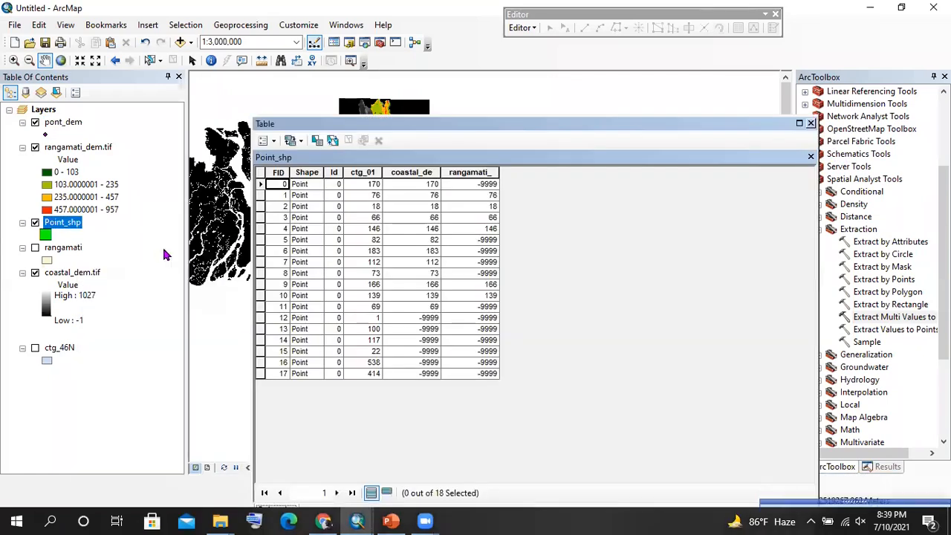
pyautogui.click(434, 196)
pyautogui.click(407, 173)
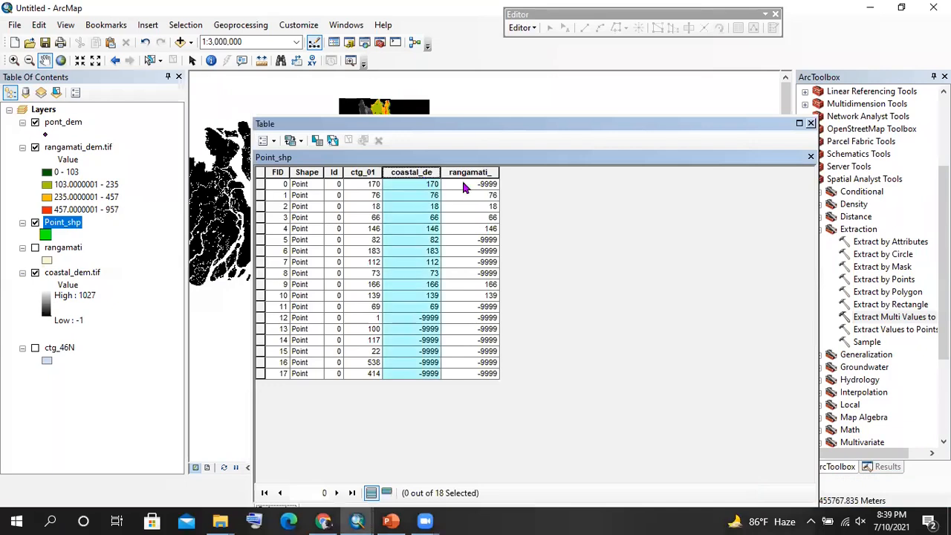
pyautogui.click(470, 172)
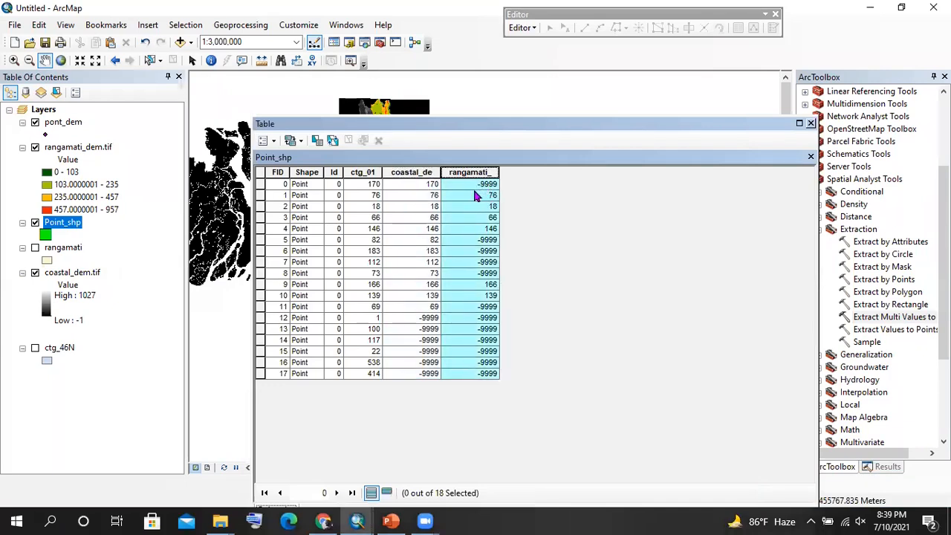
# - Check individual record values in the rangamati_ field and place the table beside the map for comparison
pyautogui.click(489, 308)
pyautogui.click(489, 186)
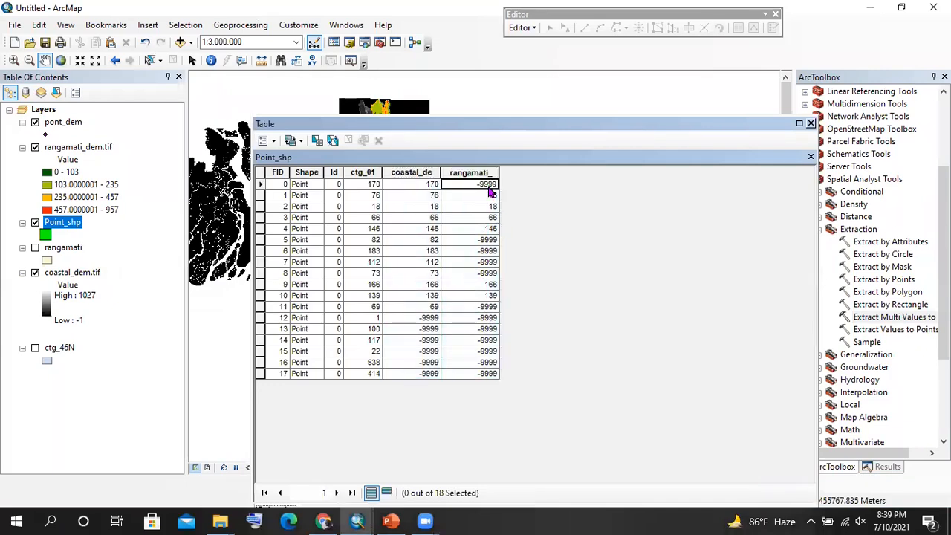
pyautogui.click(489, 241)
pyautogui.click(488, 262)
pyautogui.click(489, 284)
pyautogui.click(488, 306)
pyautogui.moveTo(469, 130); pyautogui.dragTo(849, 272)
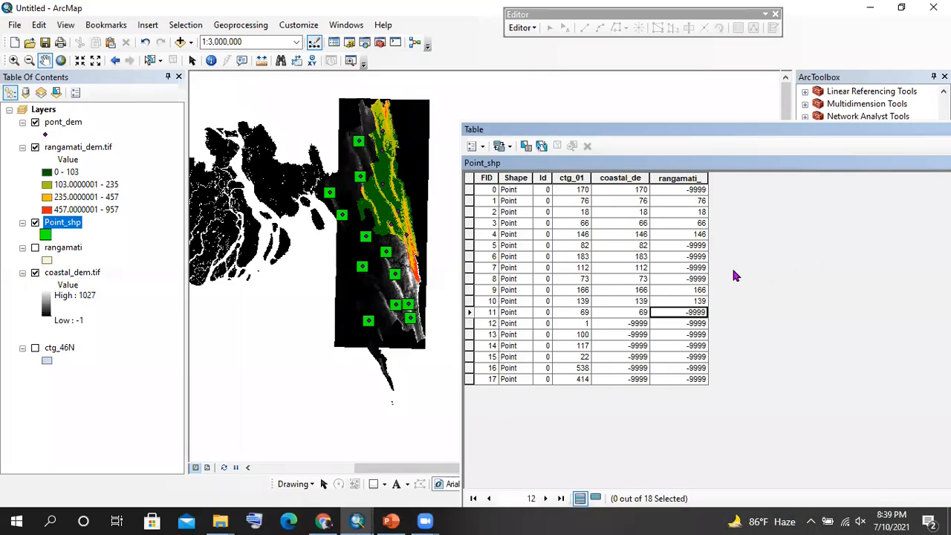
pyautogui.click(699, 245)
pyautogui.click(696, 278)
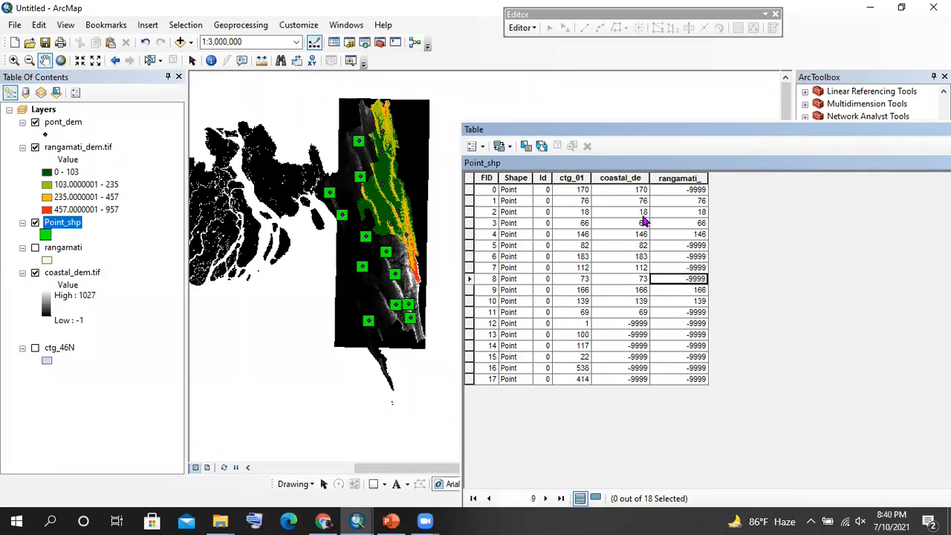
# - Sort the Point_shp records by ctg_01 in ascending order, compare the extracted fields and close the table
pyautogui.doubleClick(572, 178)
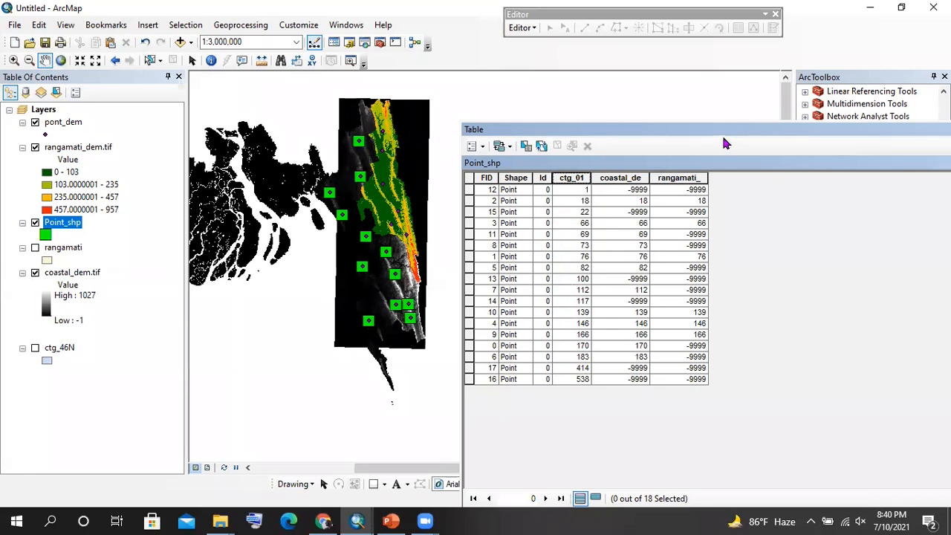
pyautogui.moveTo(552, 131); pyautogui.dragTo(296, 118)
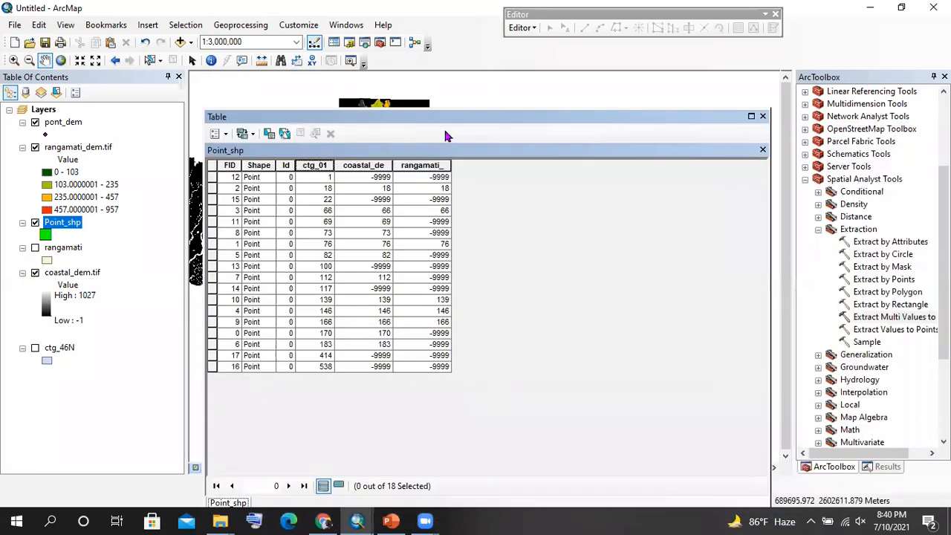
pyautogui.click(763, 117)
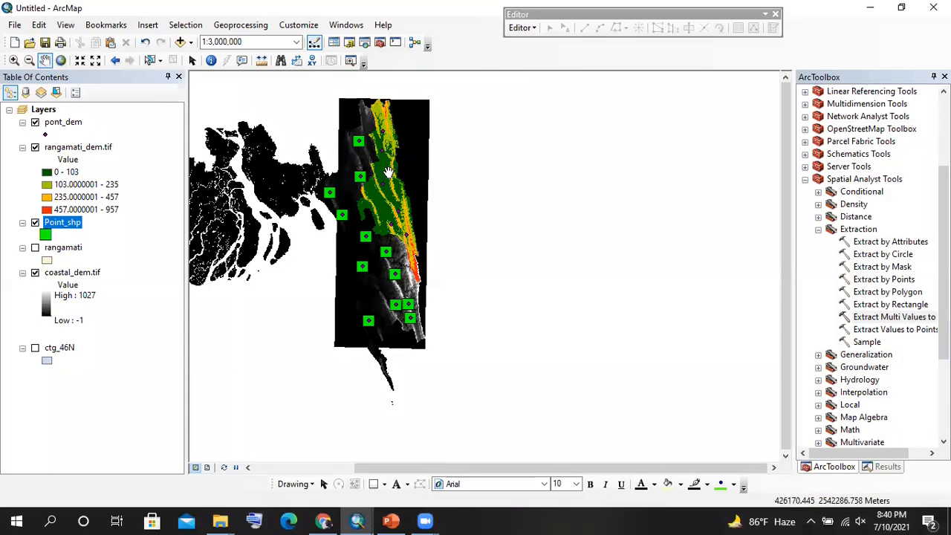
# - Examine where the points lie on the coastal DEM relative to the classified Rangamati DEM
pyautogui.scroll(-1, 386, 178)
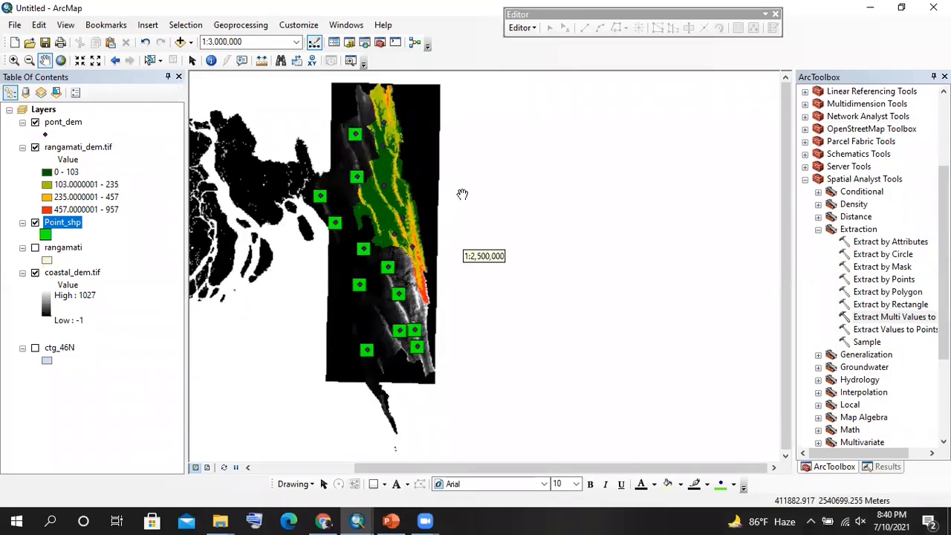
pyautogui.scroll(-1, 482, 238)
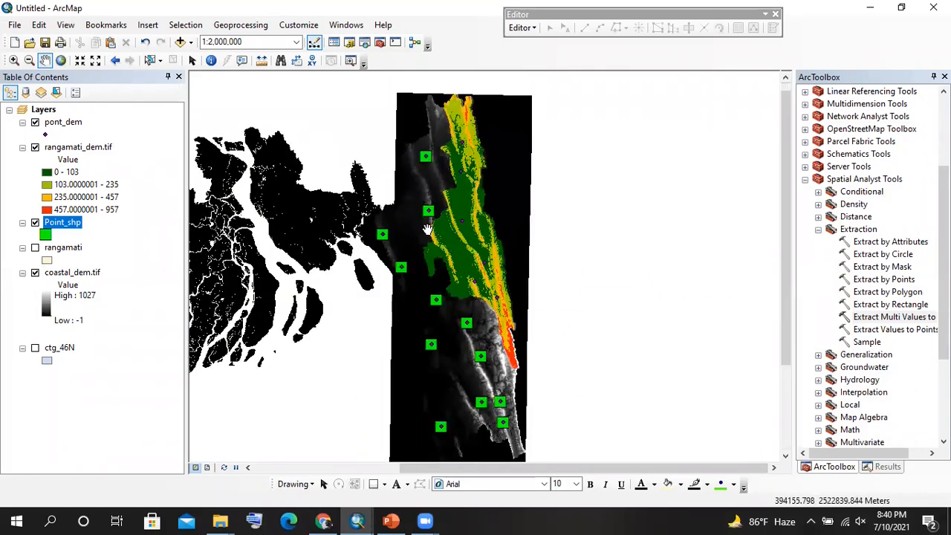
pyautogui.scroll(1, 461, 227)
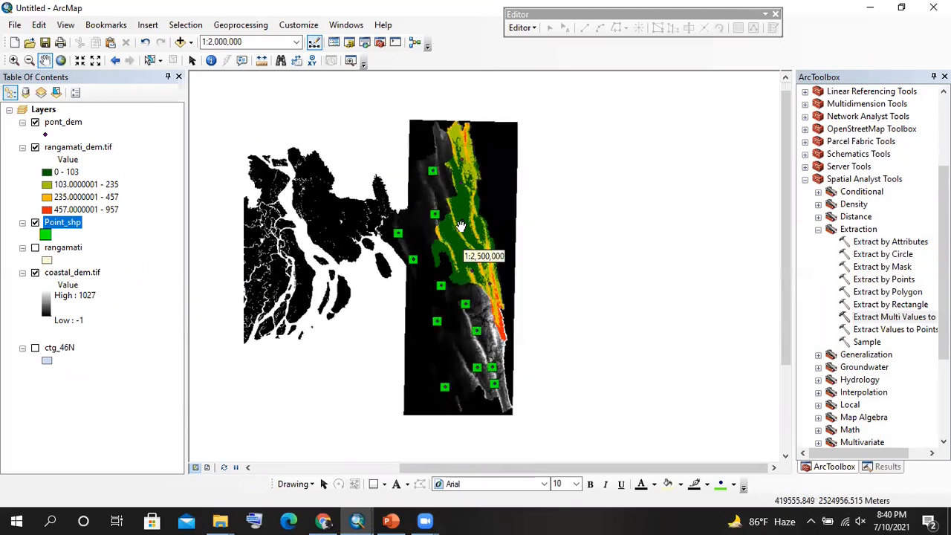
pyautogui.click(133, 173)
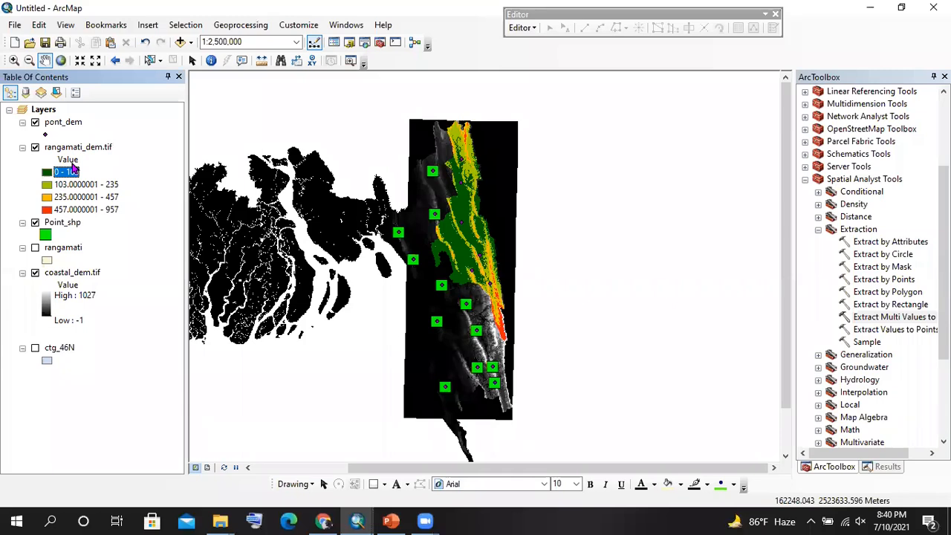
pyautogui.scroll(3, 490, 250)
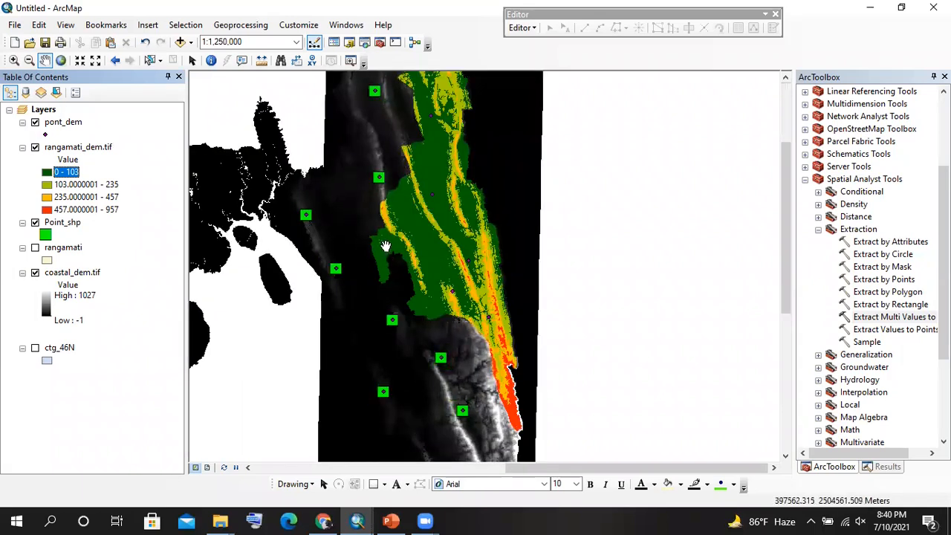
pyautogui.scroll(-1, 386, 245)
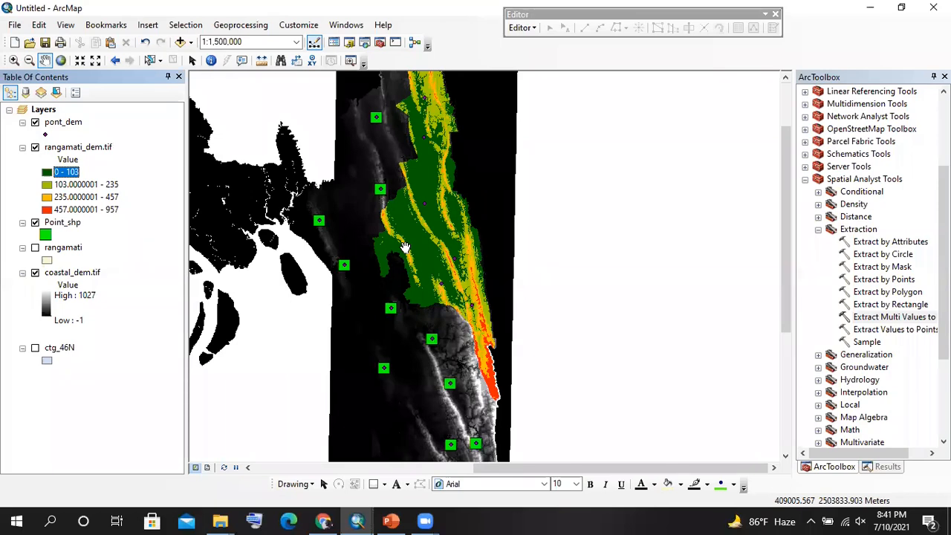
# - Expand the Hydrology toolset of Spatial Analyst Tools and review its tools
pyautogui.scroll(-3, 892, 276)
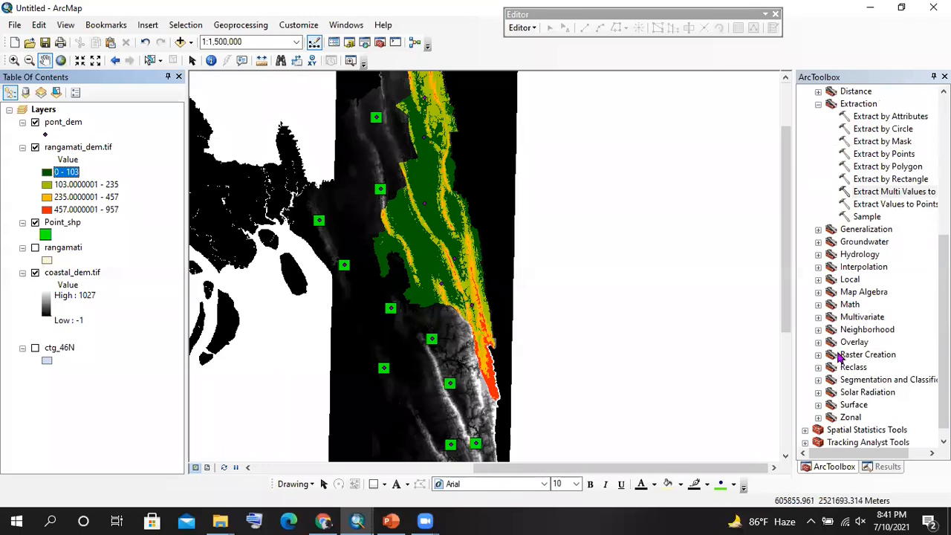
pyautogui.scroll(6, 834, 306)
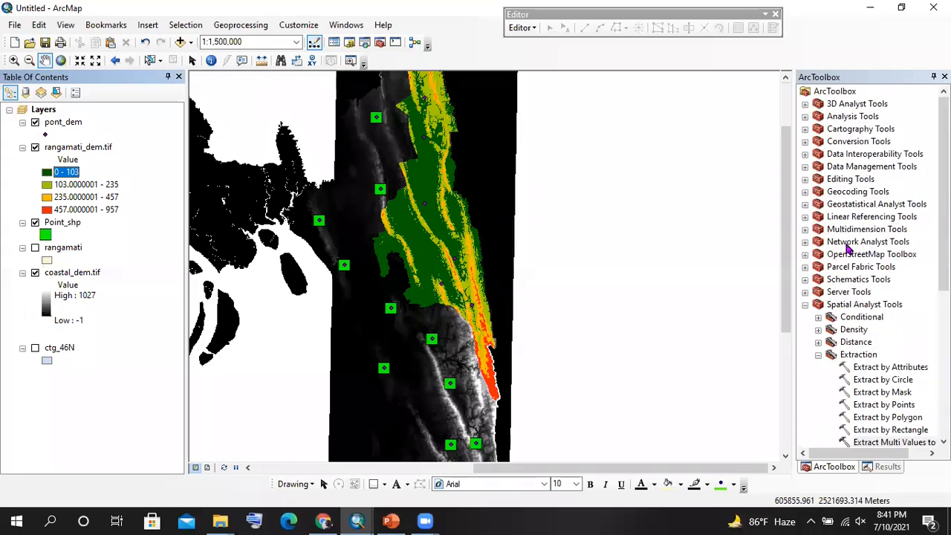
pyautogui.scroll(-5, 845, 332)
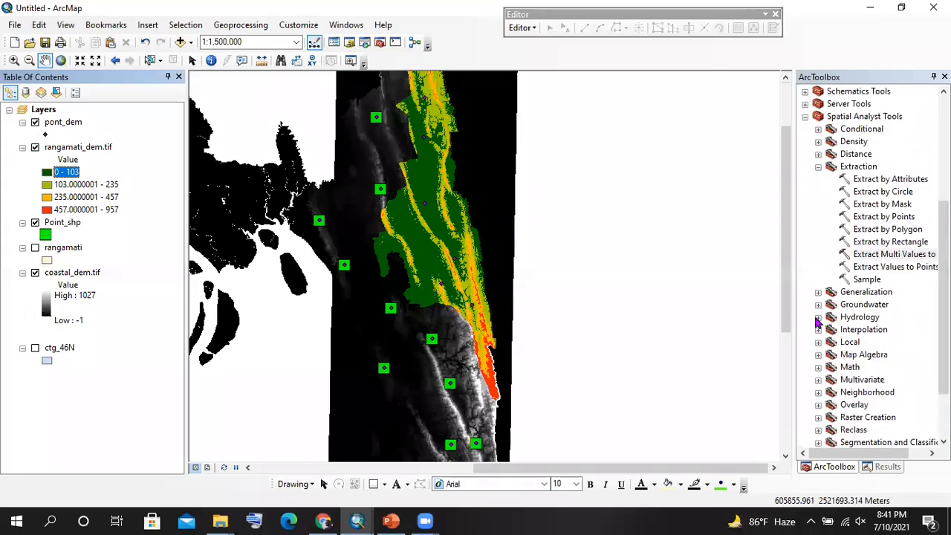
pyautogui.click(819, 321)
pyautogui.scroll(-2, 839, 326)
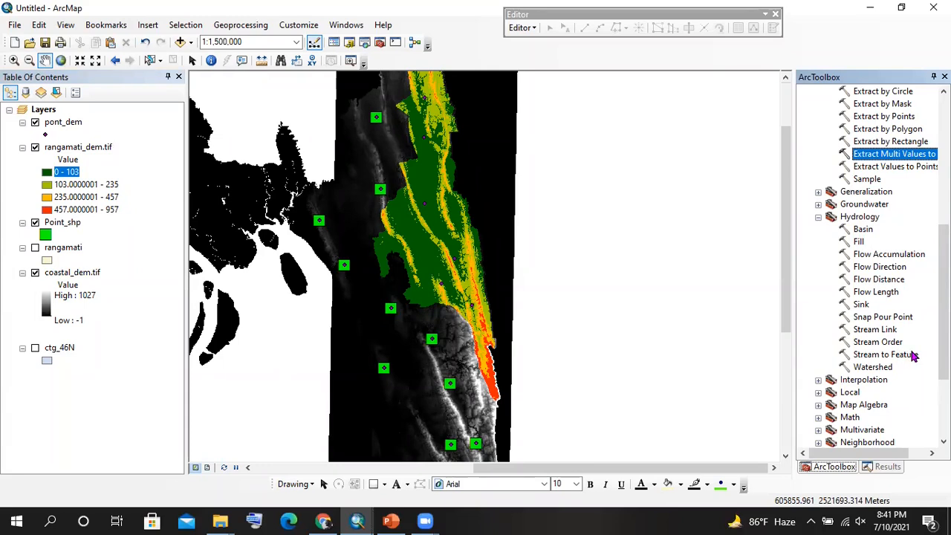
# - Expand the Surface toolset of Spatial Analyst Tools and select the Slope tool
pyautogui.scroll(-3, 860, 248)
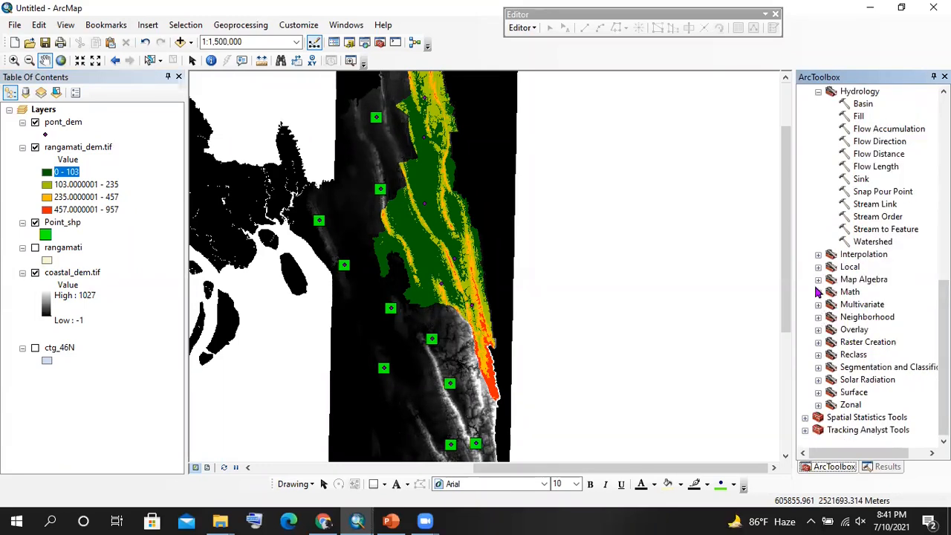
pyautogui.click(818, 392)
pyautogui.scroll(-1, 839, 372)
pyautogui.click(869, 355)
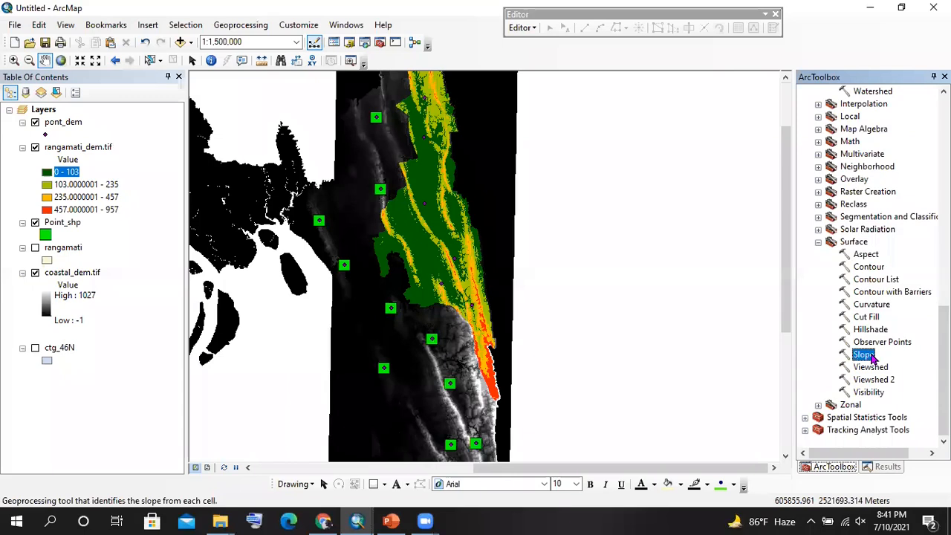
# - Select the Aspect tool and collapse the Surface, Hydrology and Extraction toolsets of Spatial Analyst Tools
pyautogui.click(866, 256)
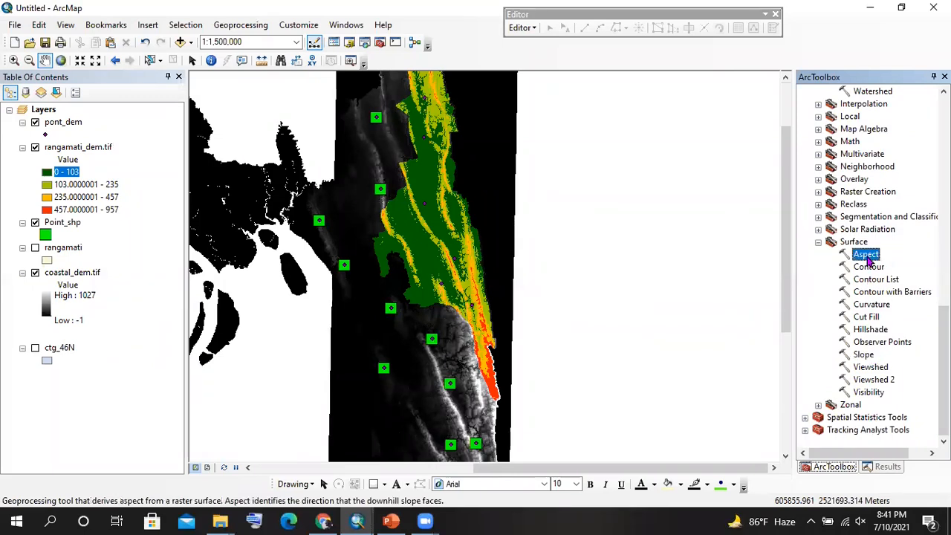
pyautogui.click(819, 243)
pyautogui.scroll(3, 834, 273)
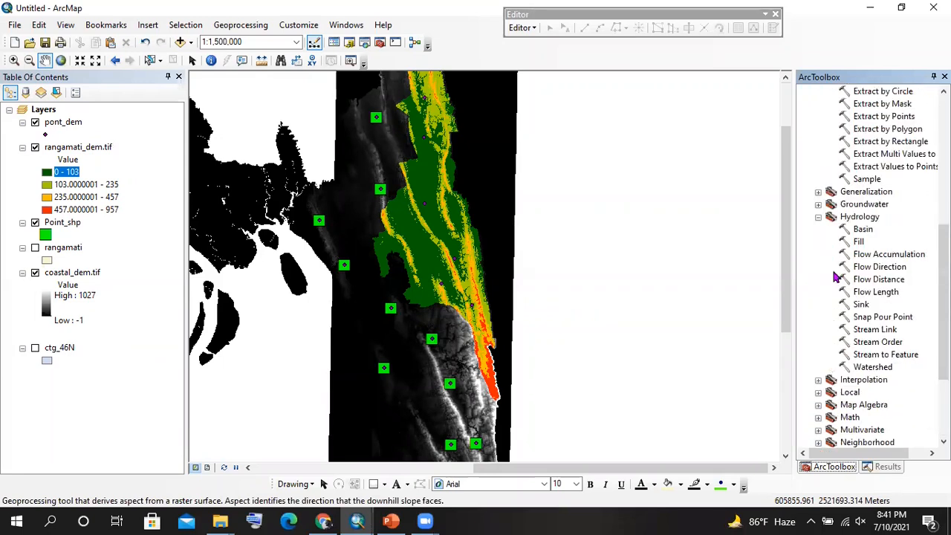
pyautogui.click(818, 217)
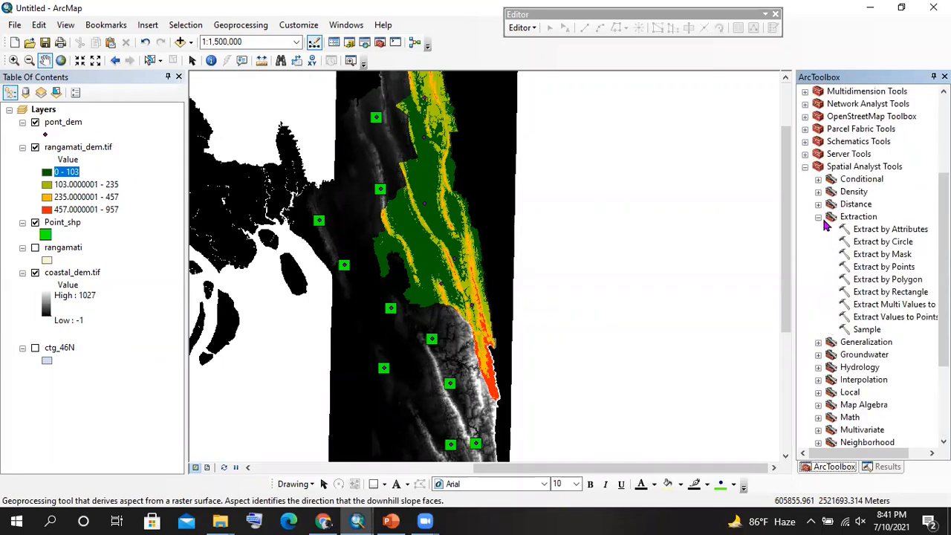
pyautogui.click(818, 216)
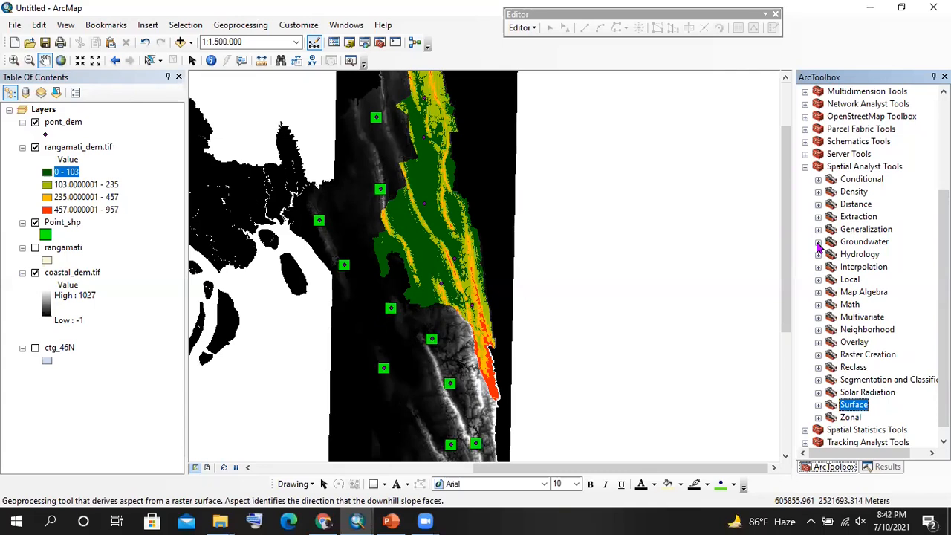
# - Examine the coastal DEM's cell structure along its jagged edge, and compare its full extent with the classified Rangamati DEM
pyautogui.scroll(3, 488, 229)
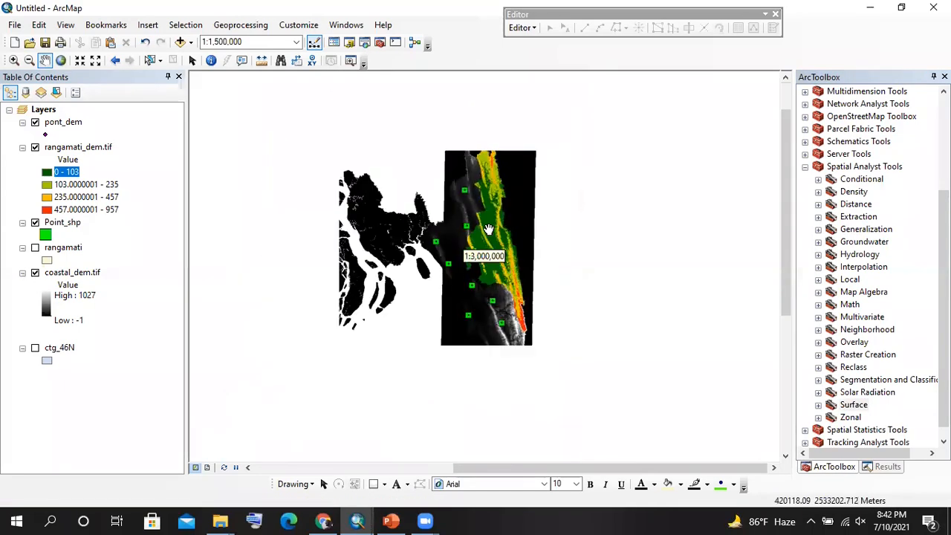
pyautogui.scroll(-1, 470, 281)
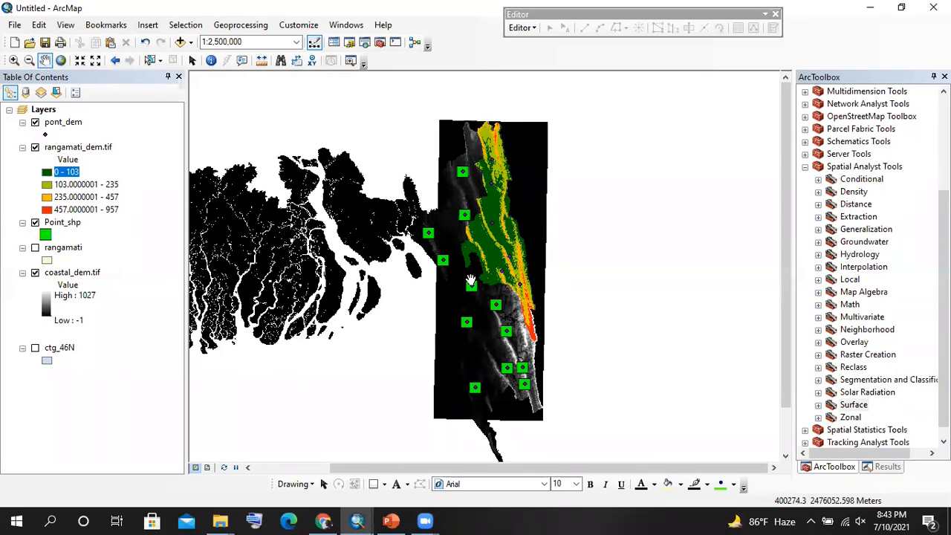
pyautogui.scroll(2, 428, 230)
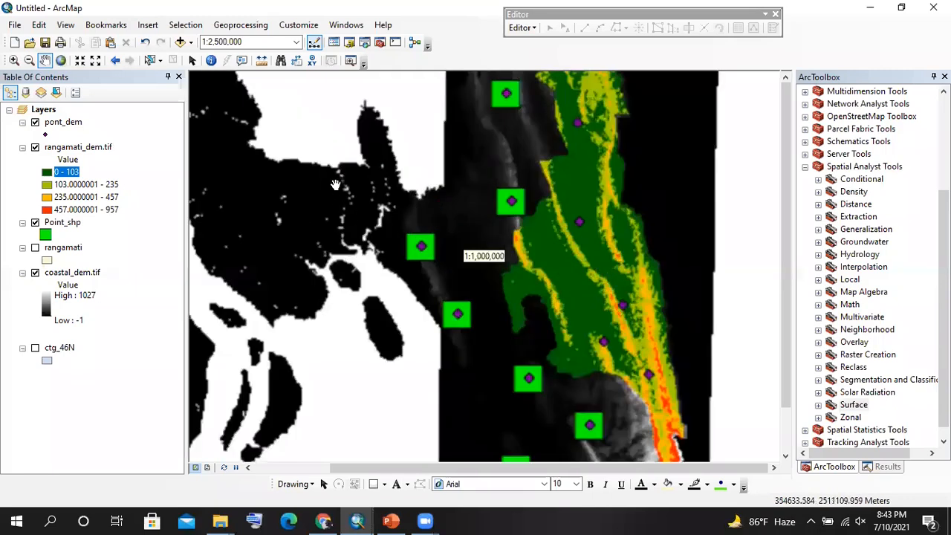
pyautogui.scroll(3, 375, 143)
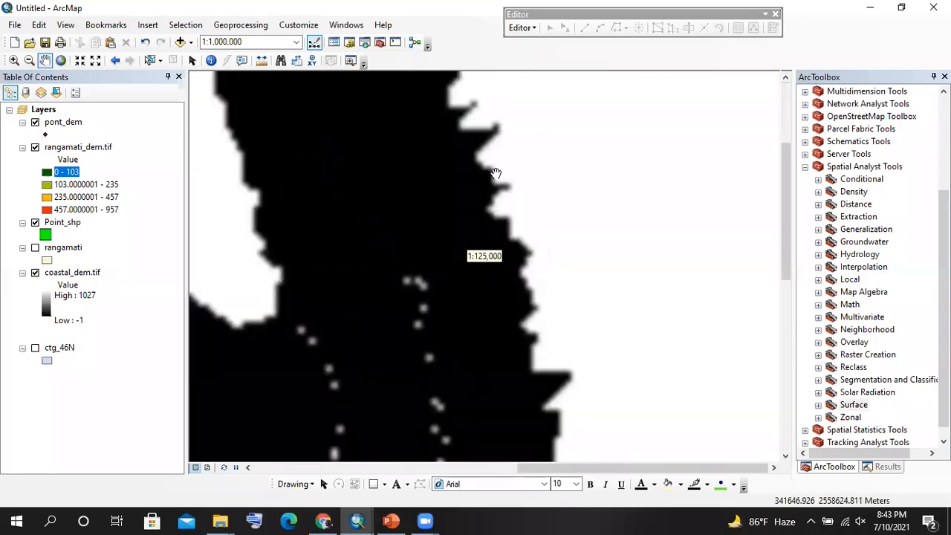
pyautogui.scroll(5, 488, 145)
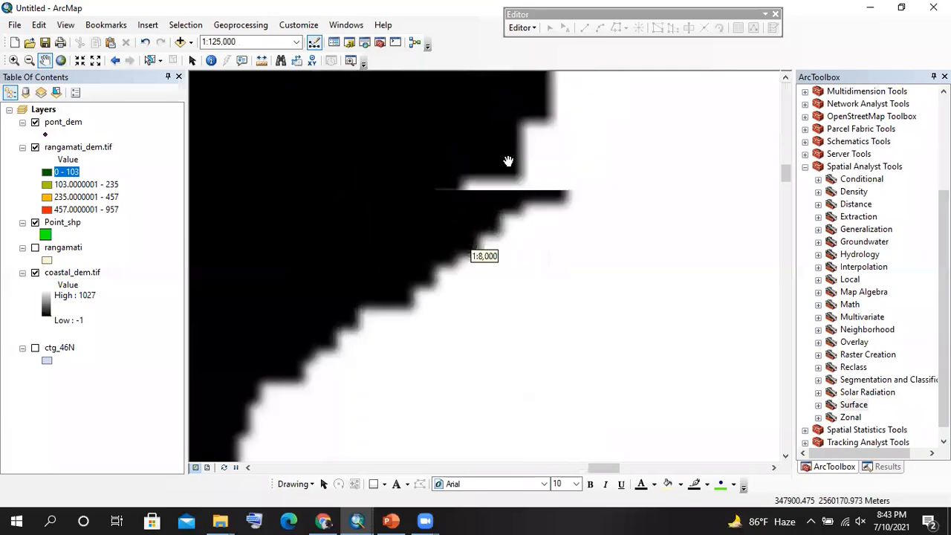
pyautogui.moveTo(287, 131); pyautogui.dragTo(580, 223)
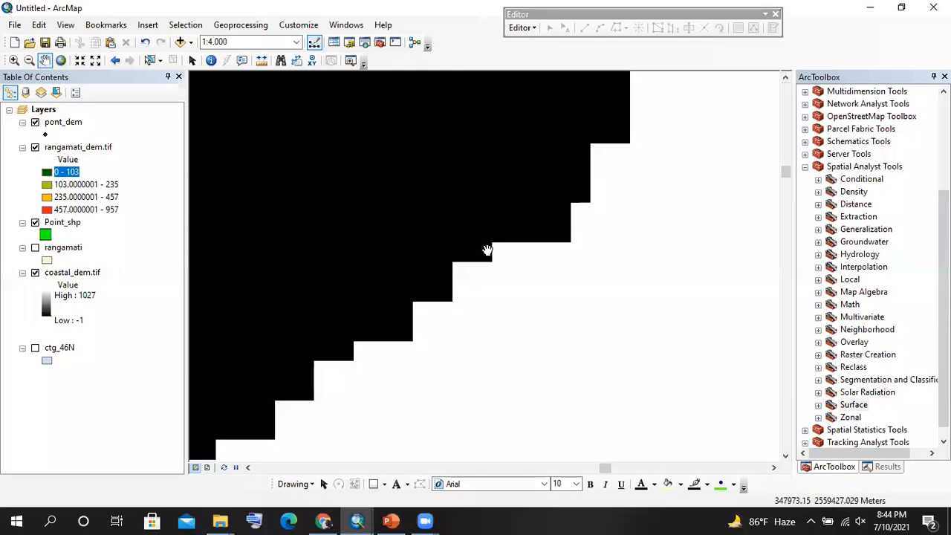
pyautogui.scroll(2, 562, 228)
pyautogui.scroll(2, 562, 229)
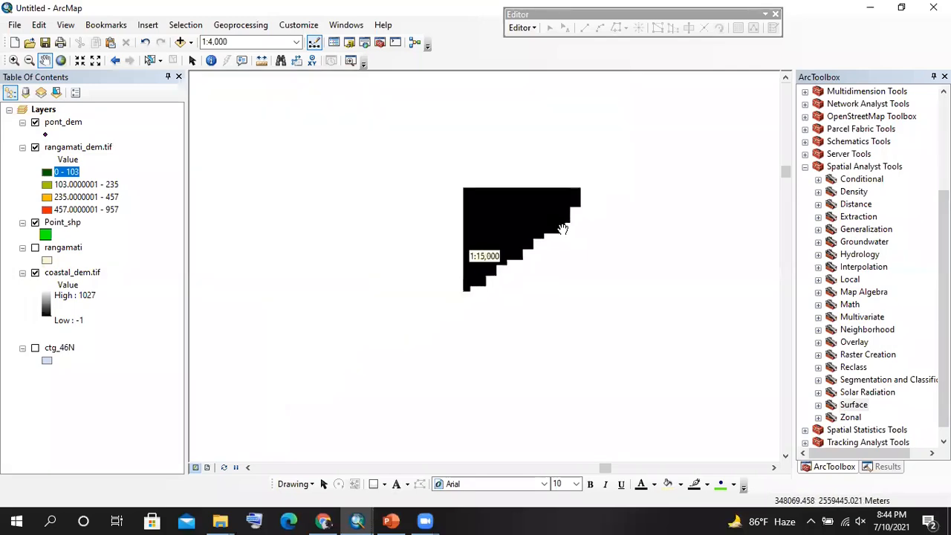
pyautogui.scroll(3, 563, 228)
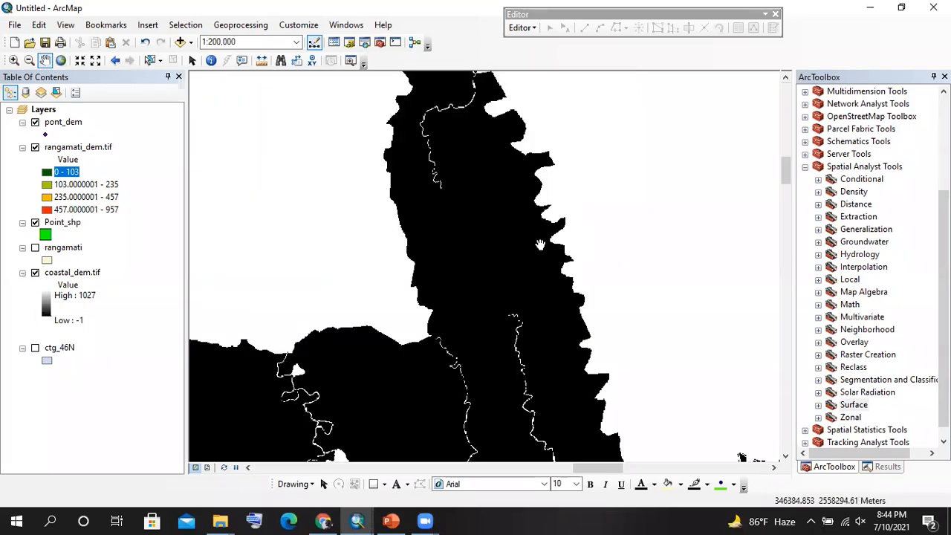
pyautogui.scroll(1, 522, 224)
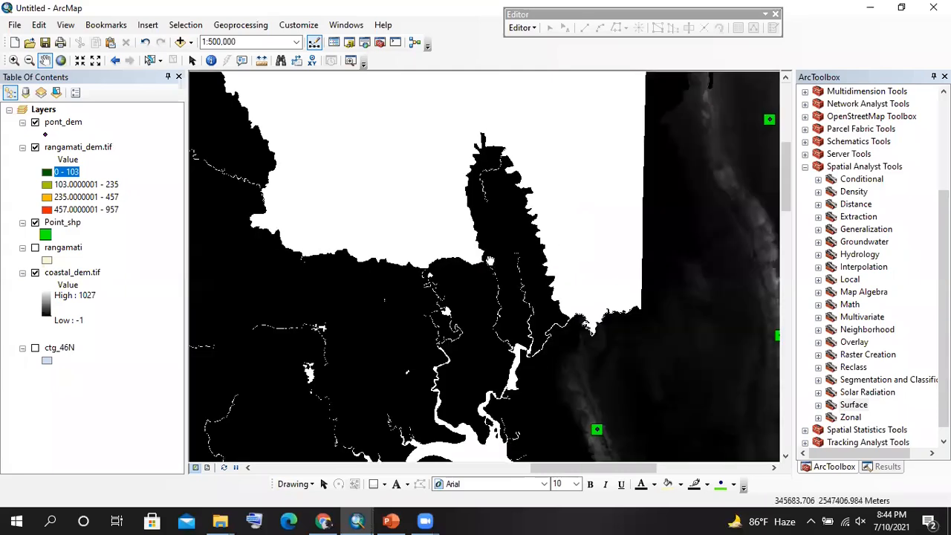
pyautogui.scroll(1, 473, 279)
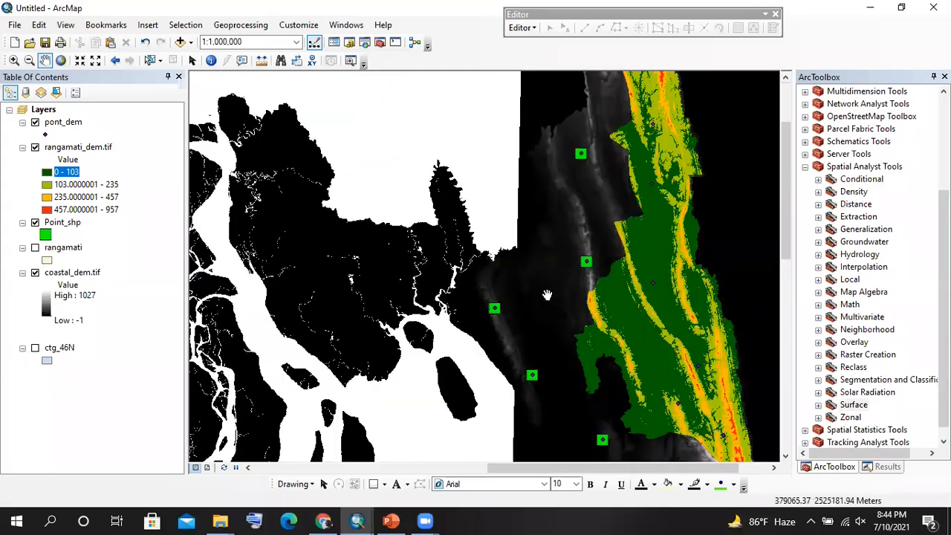
pyautogui.scroll(1, 462, 268)
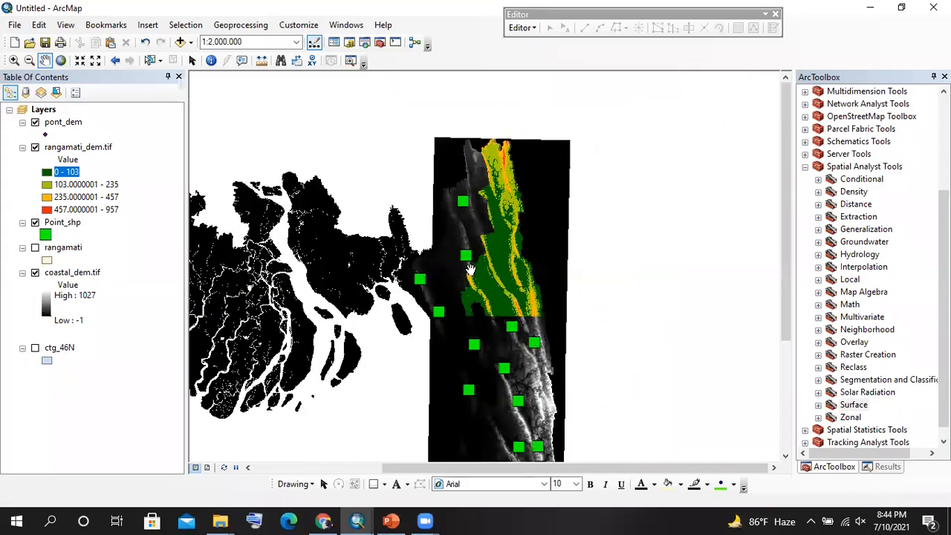
pyautogui.scroll(-1, 470, 269)
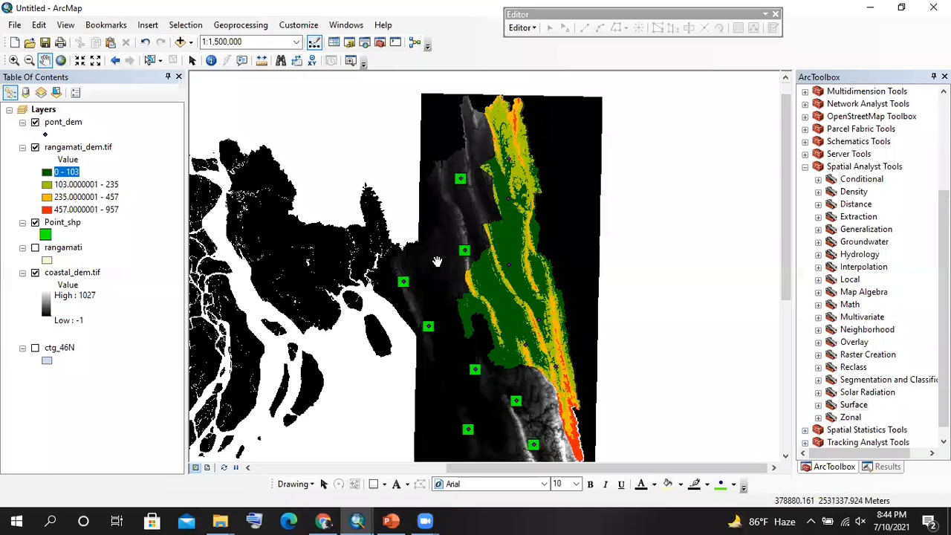
pyautogui.moveTo(438, 262); pyautogui.dragTo(425, 247)
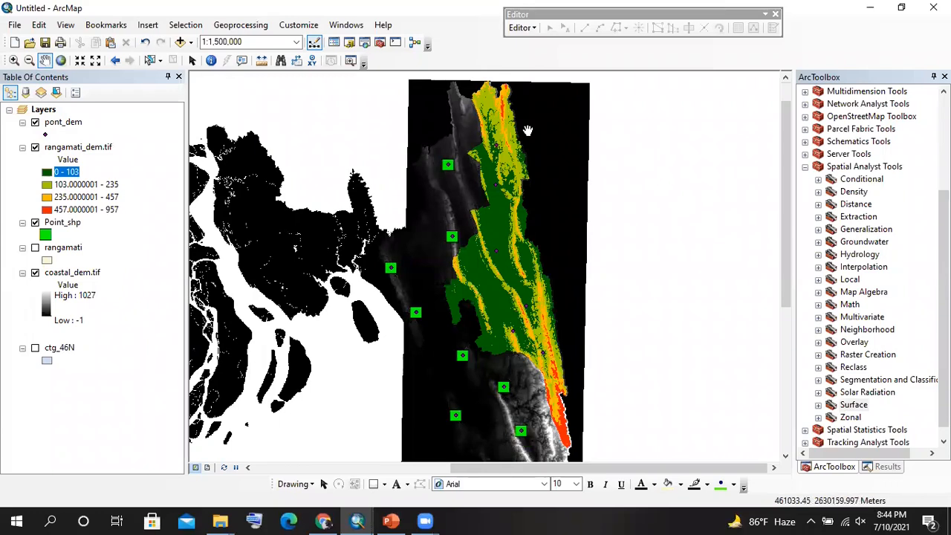
# - Switch to the Ex_04.pptx presentation in PowerPoint and review the slides on creating slope and aspect maps from a DEM
pyautogui.click(390, 520)
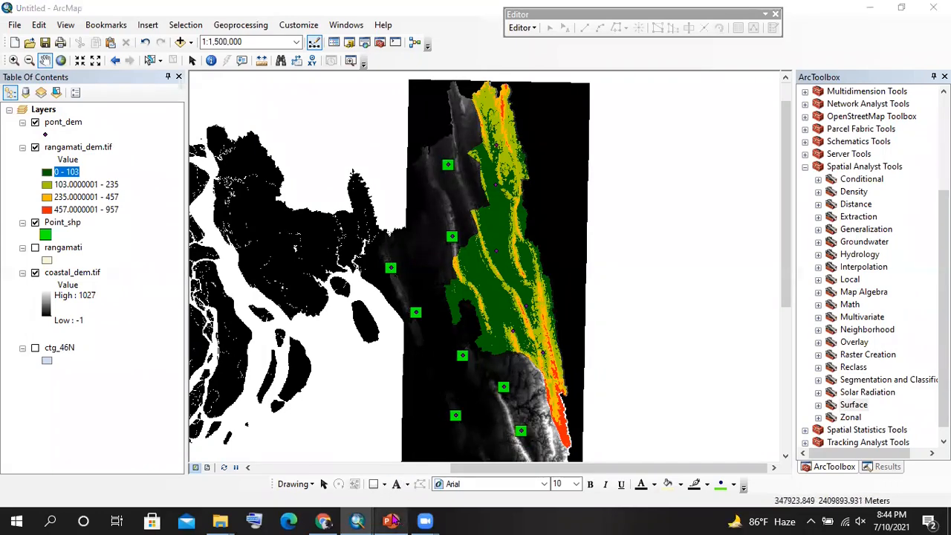
pyautogui.click(78, 364)
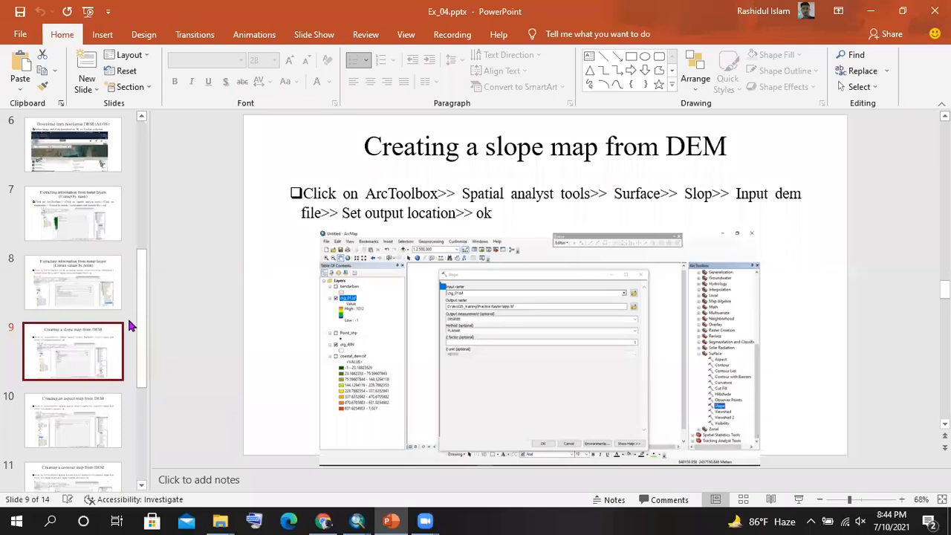
pyautogui.press('Down')
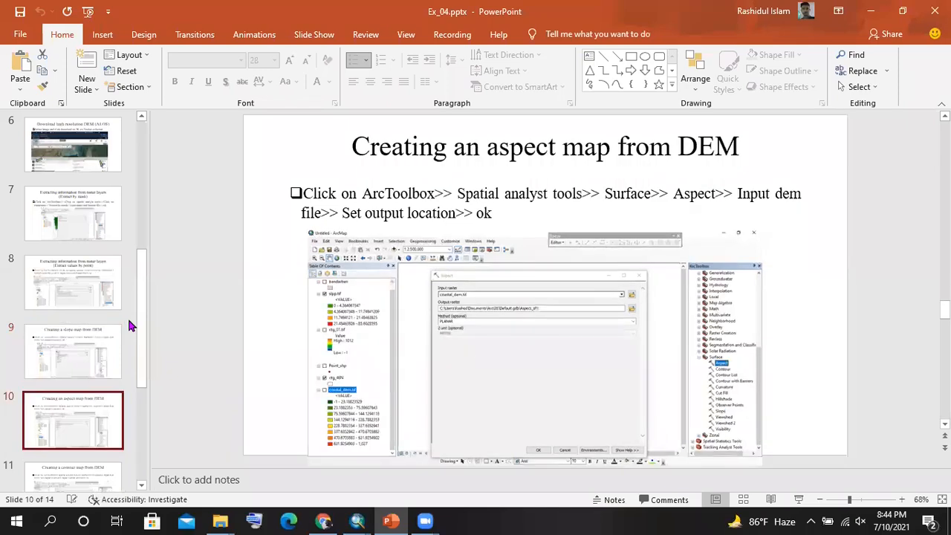
pyautogui.press('Up')
pyautogui.press('Down')
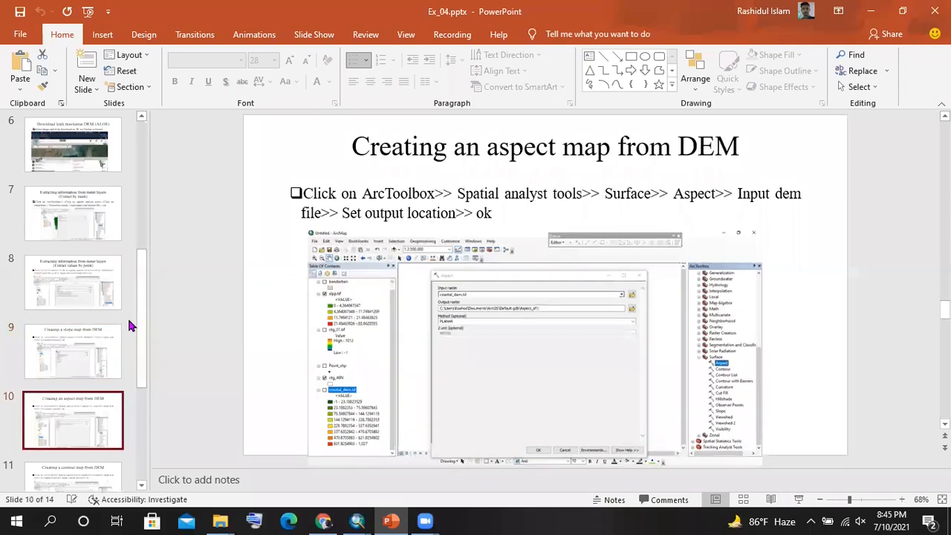
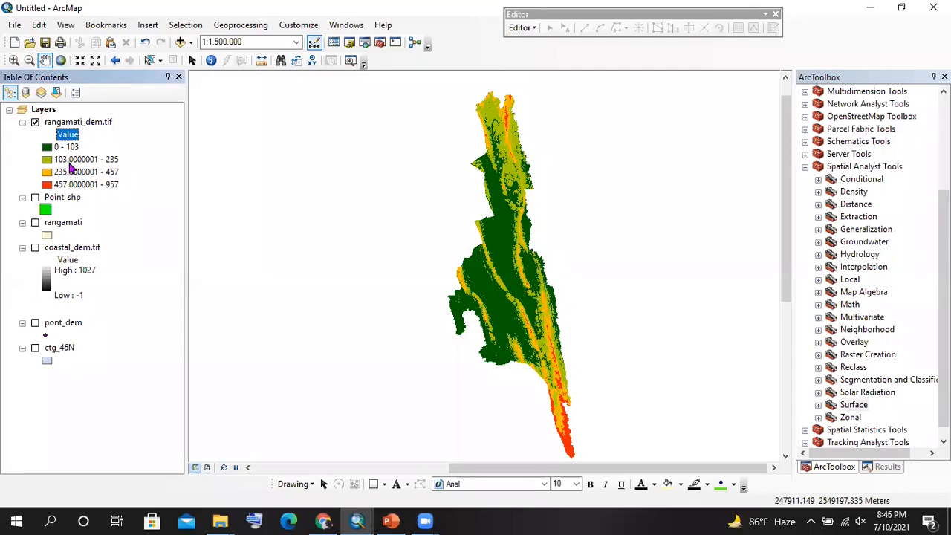
pyautogui.rightClick(84, 123)
pyautogui.click(66, 164)
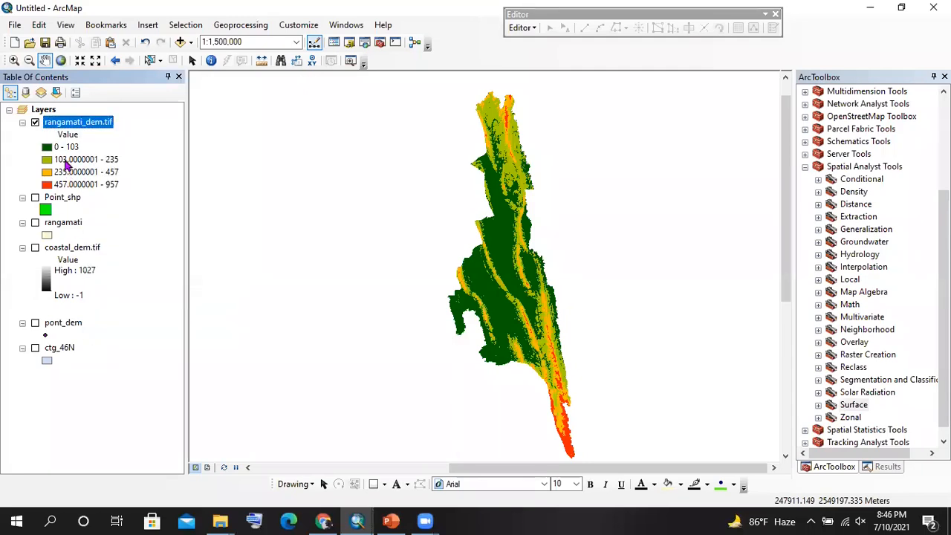
pyautogui.click(79, 159)
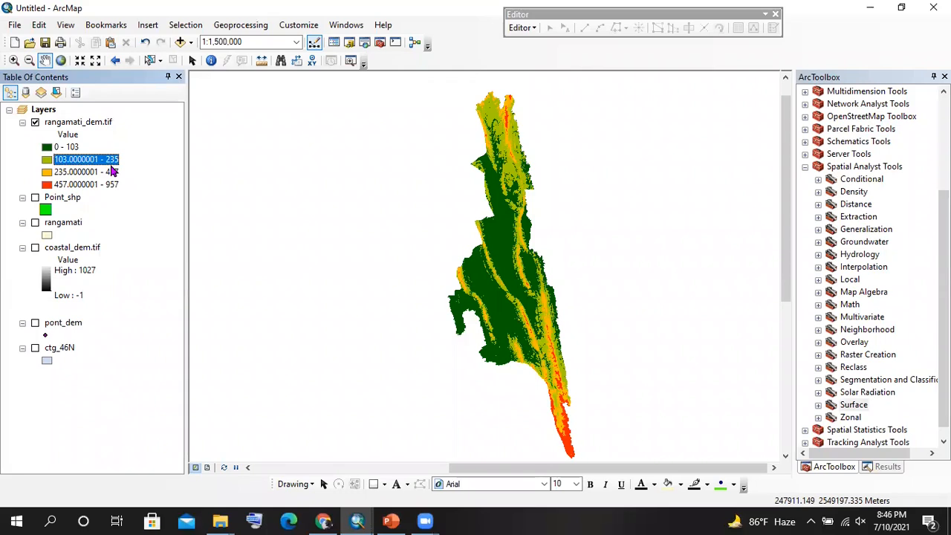
pyautogui.press('F2')
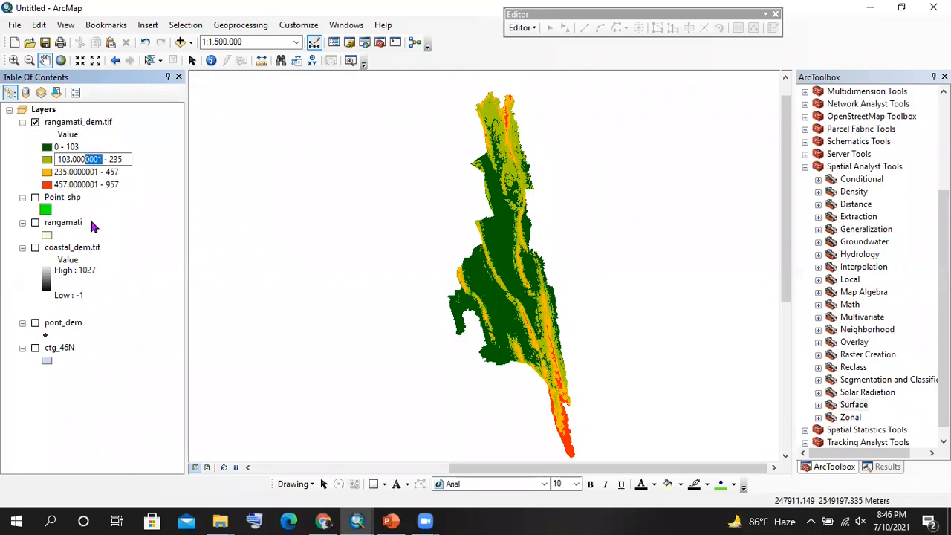
pyautogui.press('Return')
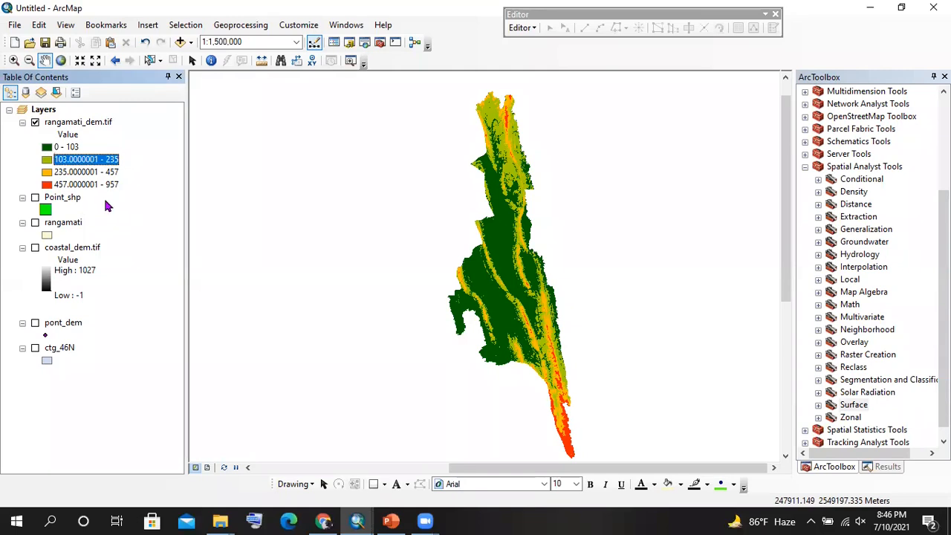
pyautogui.click(93, 175)
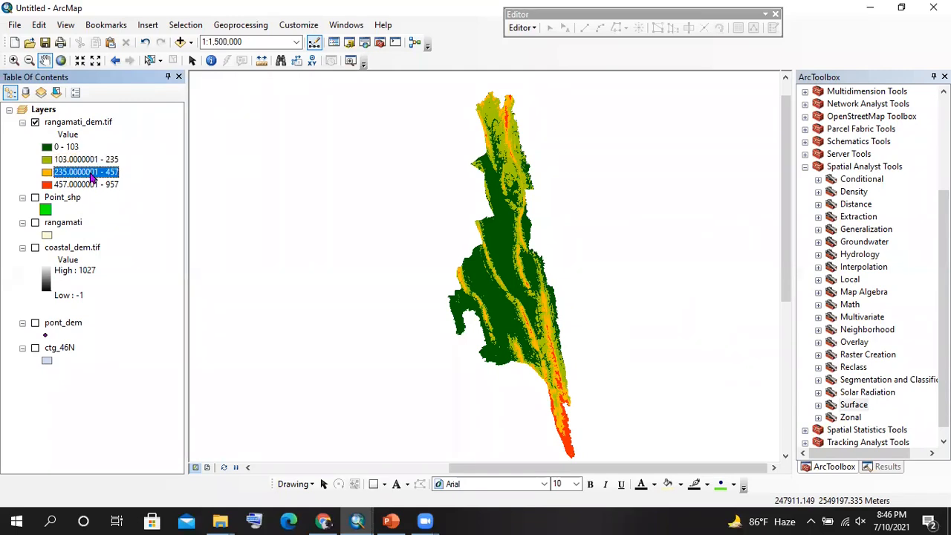
pyautogui.press('F2')
pyautogui.click(98, 171)
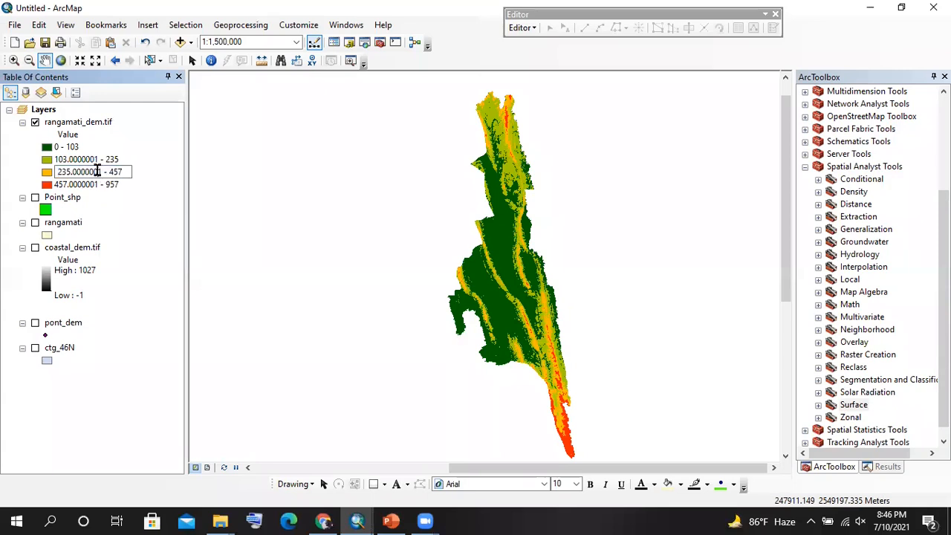
pyautogui.click(138, 201)
pyautogui.click(144, 148)
# - In the symbology properties of rangamati_dem.tif, format the class labels as numeric with two decimal places
pyautogui.rightClick(72, 124)
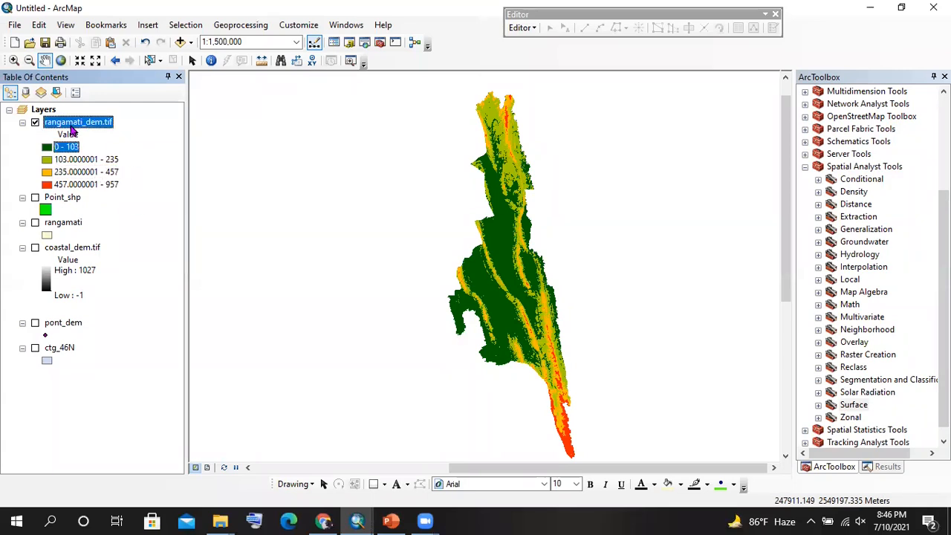
pyautogui.click(116, 330)
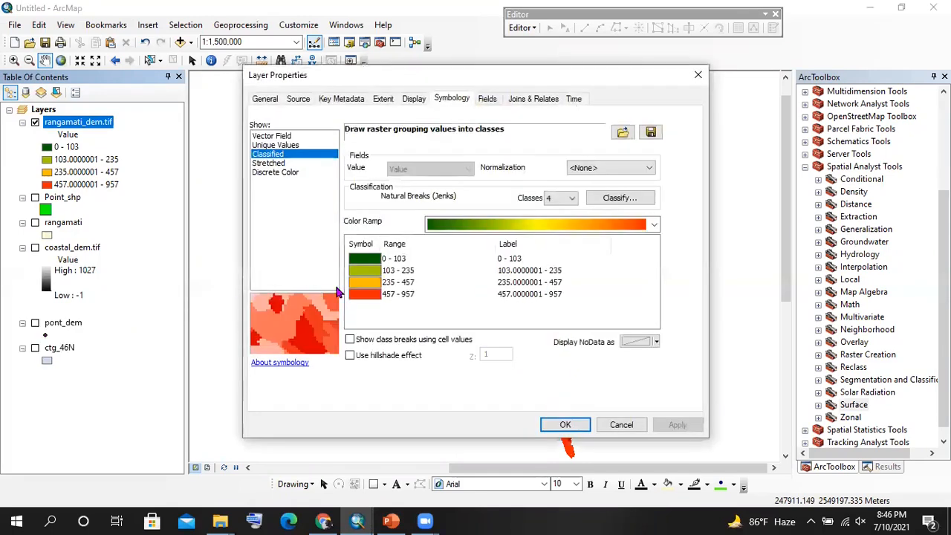
pyautogui.click(490, 260)
pyautogui.click(481, 270)
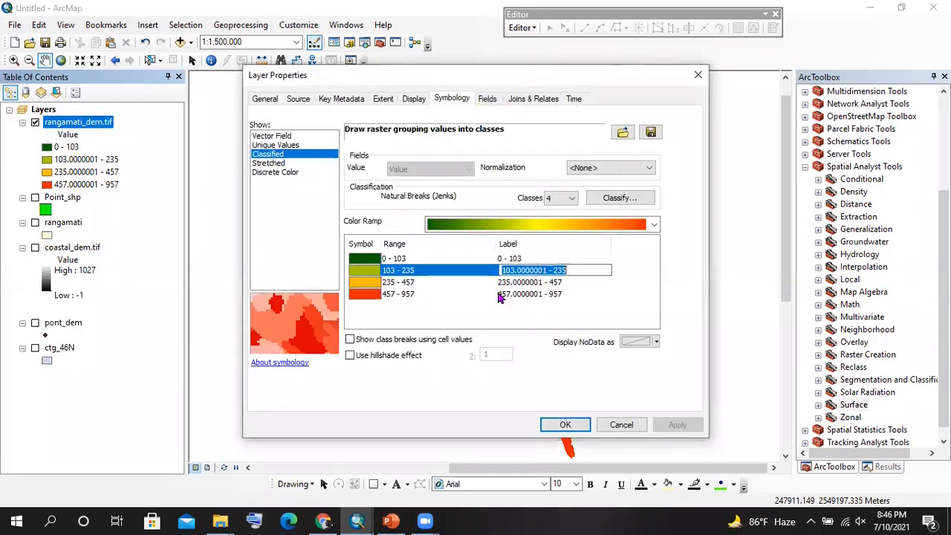
pyautogui.rightClick(479, 273)
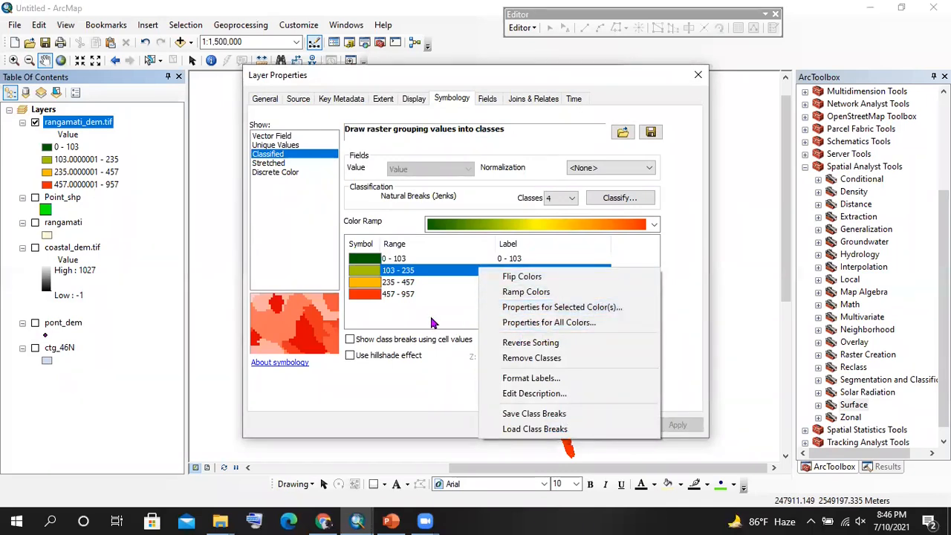
pyautogui.click(512, 378)
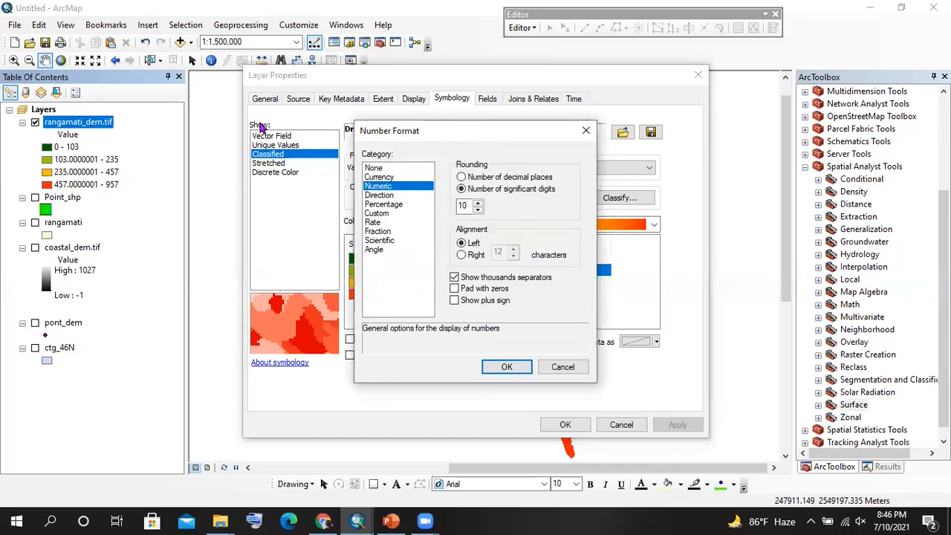
pyautogui.moveTo(262, 128); pyautogui.dragTo(261, 118)
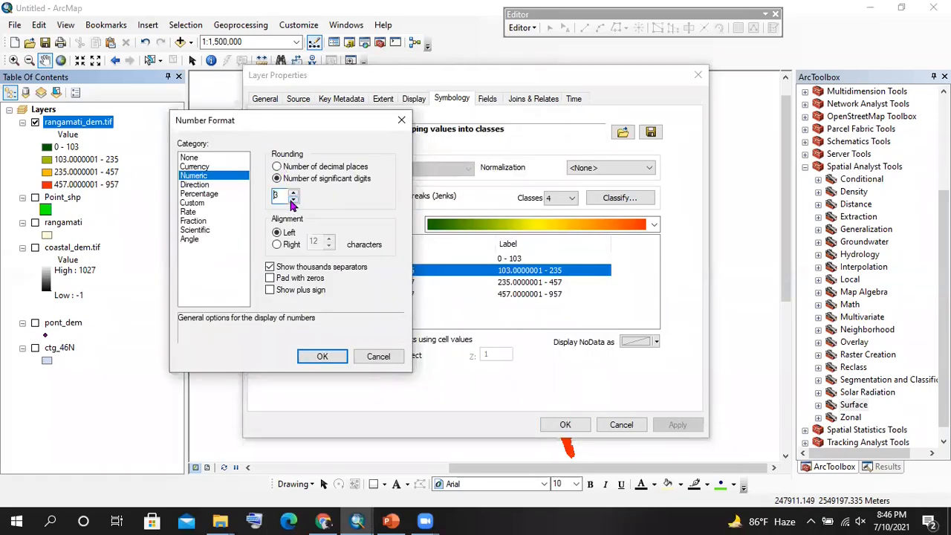
pyautogui.click(278, 167)
pyautogui.click(321, 356)
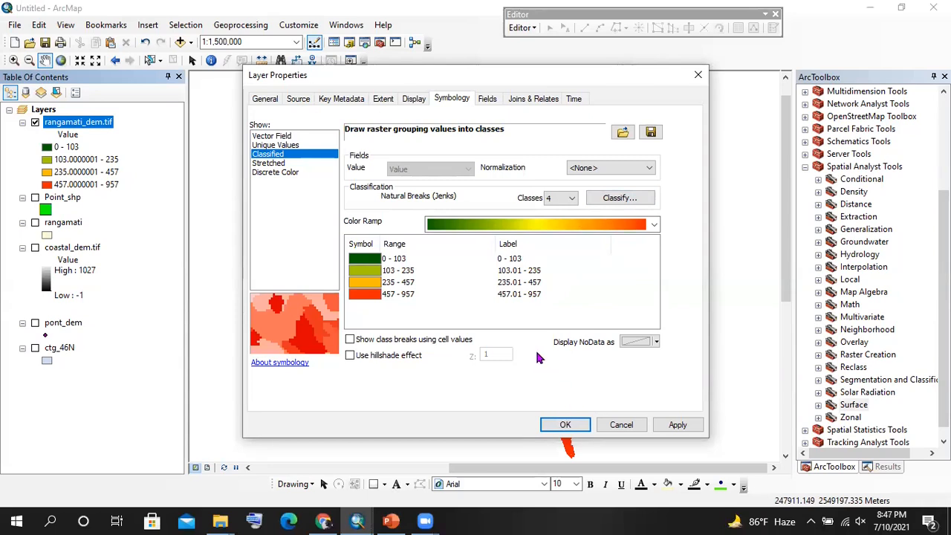
# - Apply the two-decimal class label formatting to rangamati_dem.tif and close its layer properties
pyautogui.click(566, 425)
pyautogui.moveTo(772, 348); pyautogui.dragTo(731, 325)
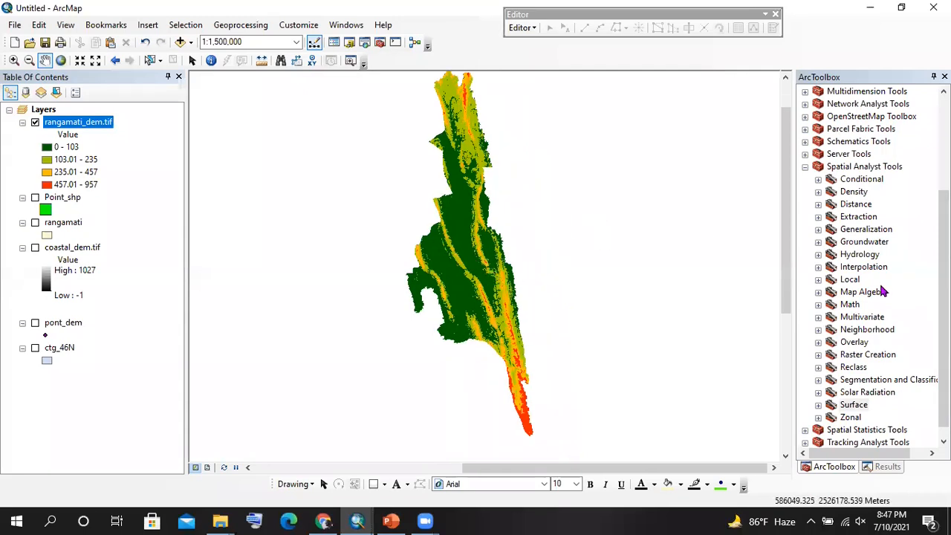
# - Collapse Spatial Analyst Tools, view the geoprocessing results of the current session, and close the docked window
pyautogui.click(805, 167)
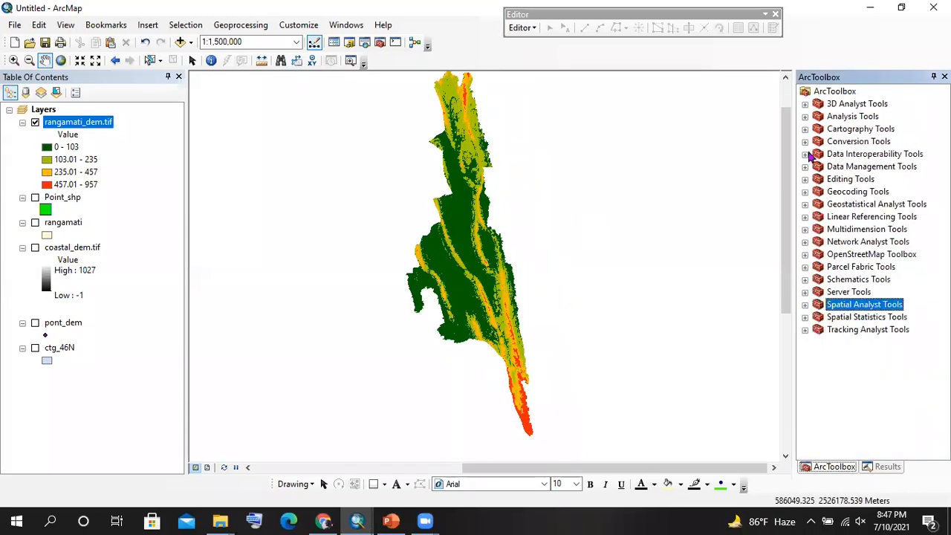
pyautogui.click(882, 466)
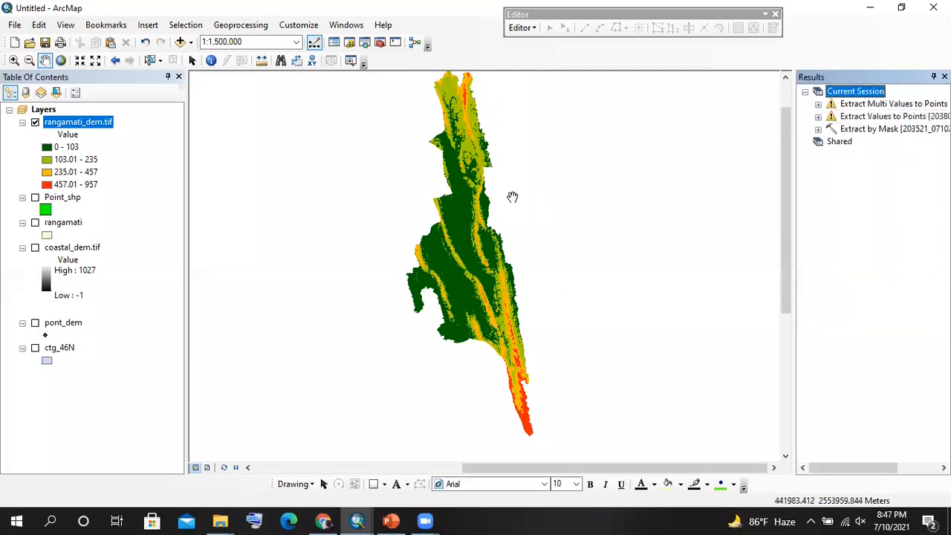
pyautogui.click(944, 76)
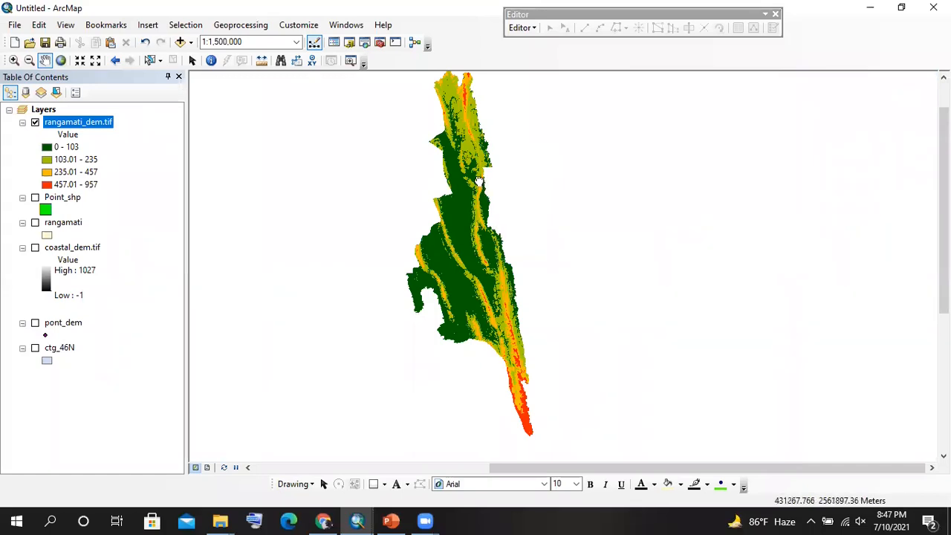
pyautogui.moveTo(453, 220); pyautogui.dragTo(455, 223)
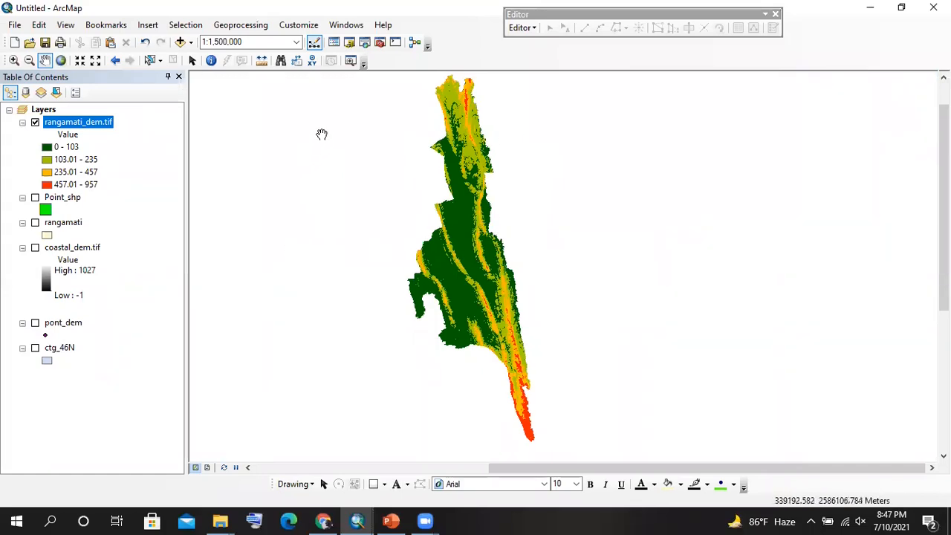
# - Reopen ArcToolbox and expand the Surface toolset of Spatial Analyst Tools to find the slope and aspect tools
pyautogui.click(379, 42)
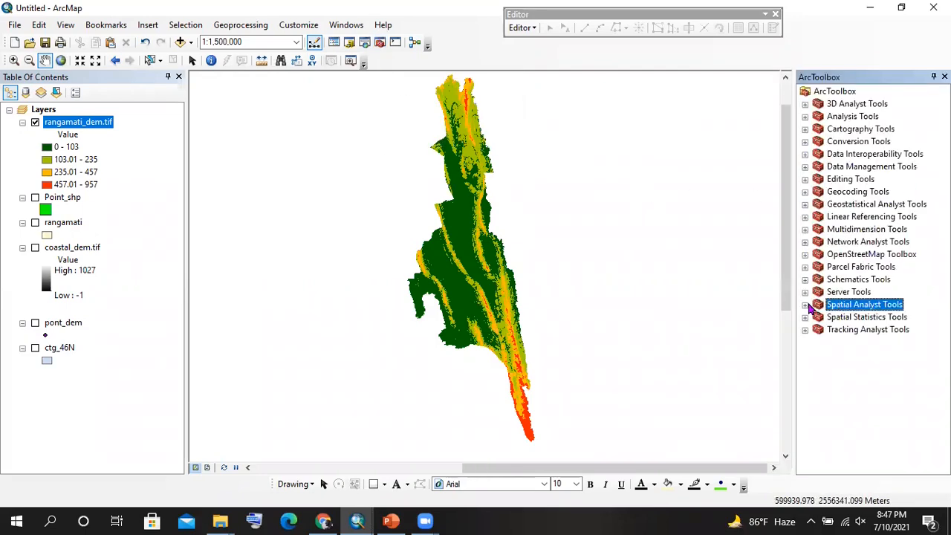
pyautogui.click(806, 304)
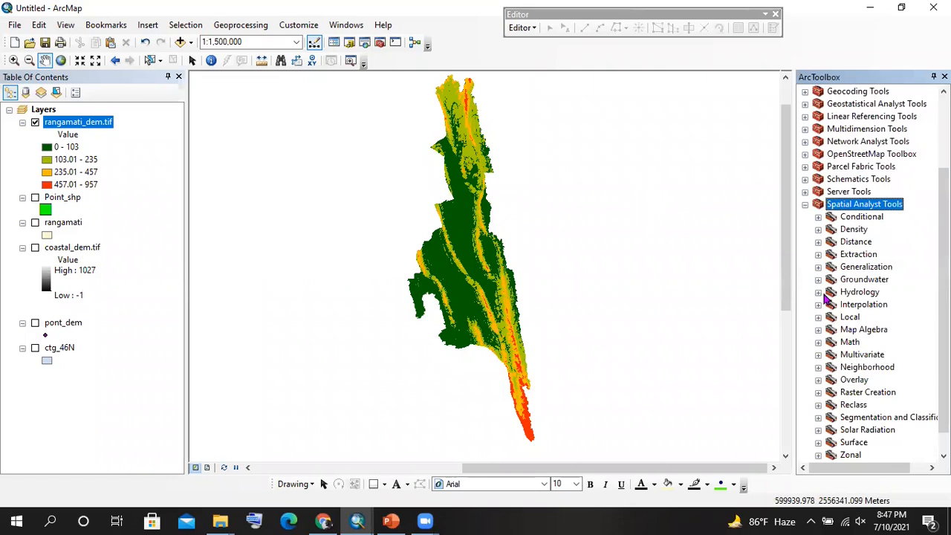
pyautogui.scroll(-1, 843, 336)
pyautogui.click(878, 407)
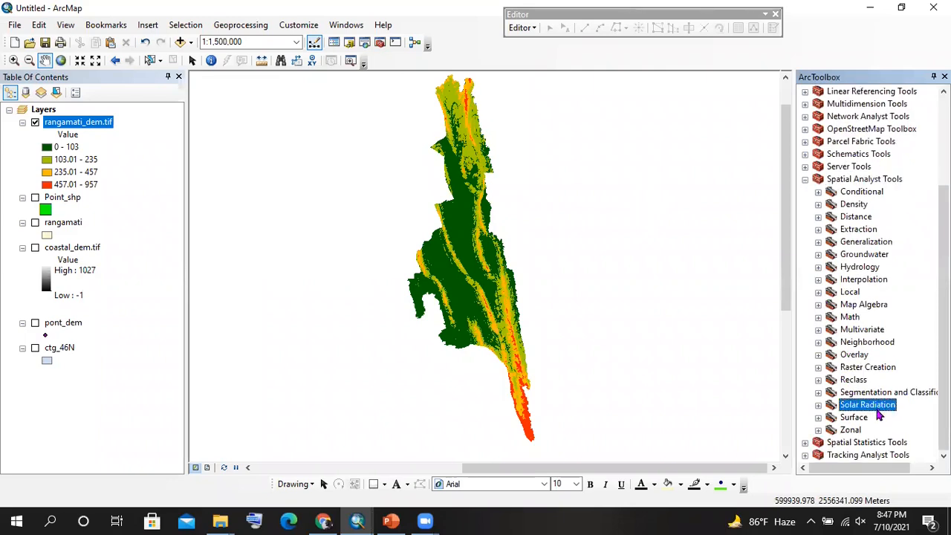
pyautogui.click(819, 418)
pyautogui.scroll(-1, 880, 279)
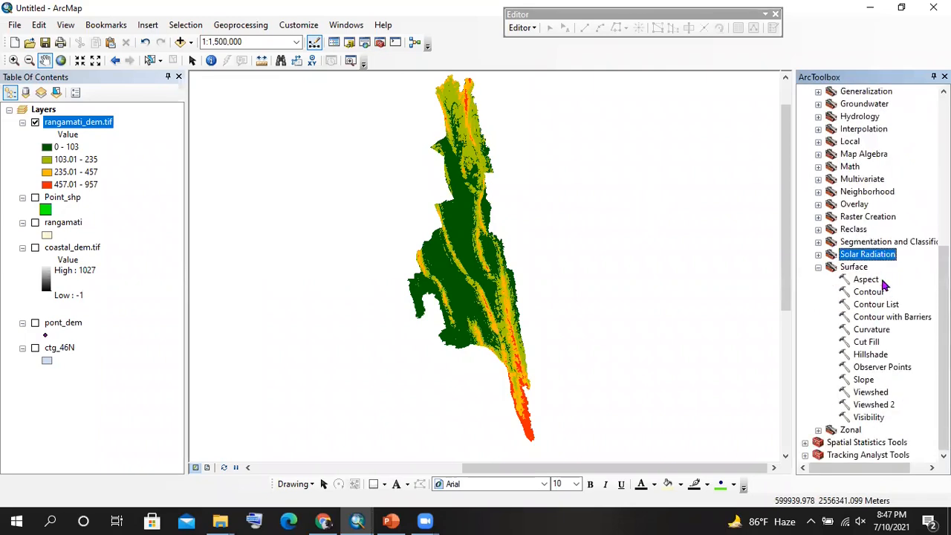
pyautogui.click(880, 385)
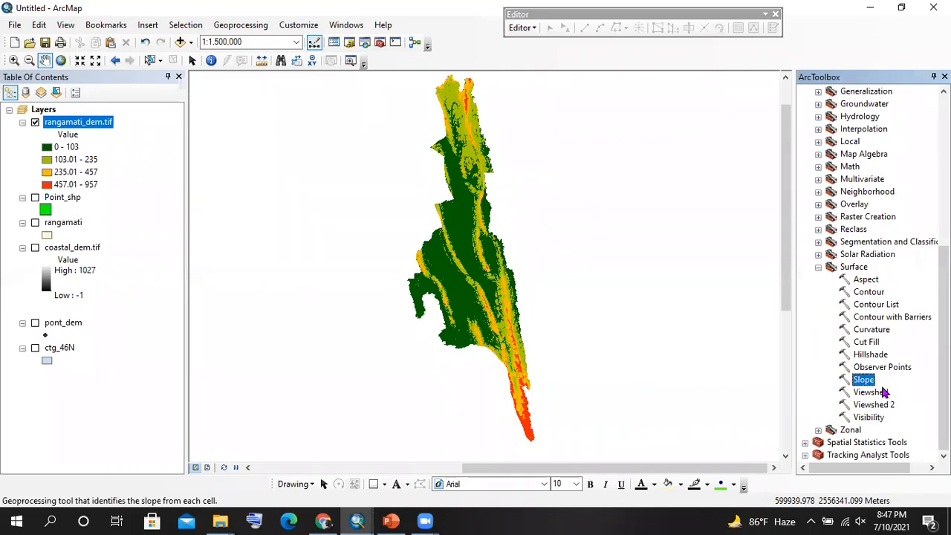
pyautogui.click(868, 279)
pyautogui.click(871, 292)
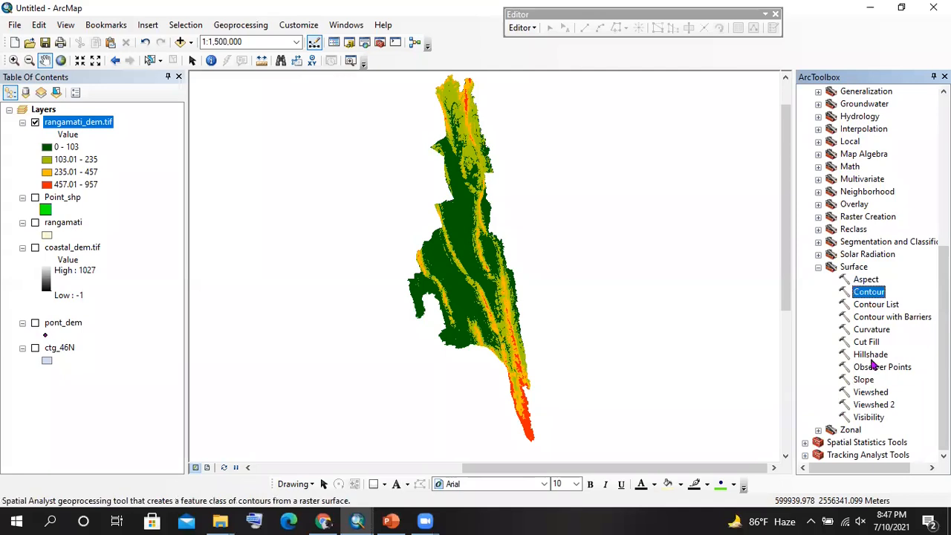
# - Run the Slope tool on rangamati_dem.tif in degrees with the planar method, saving the output as slop.tif in the Practice Raster folder
pyautogui.doubleClick(869, 381)
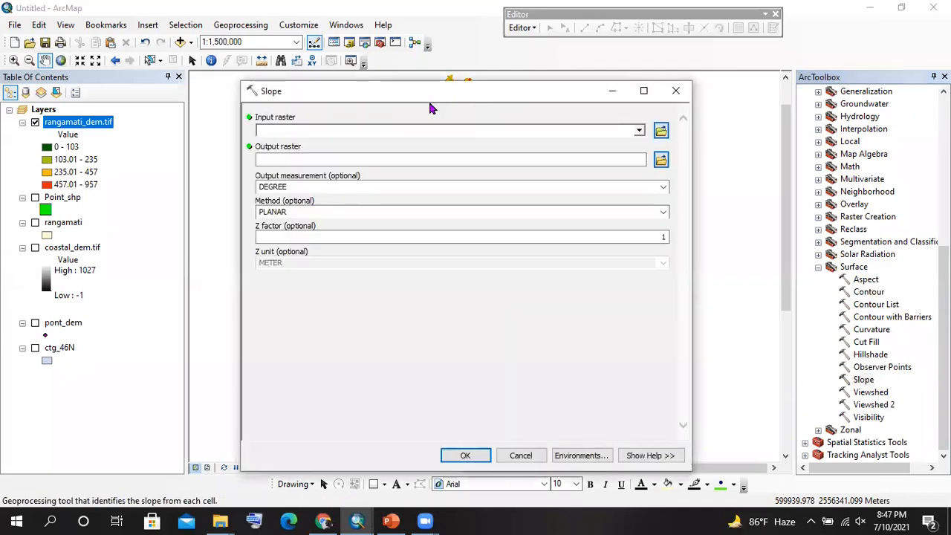
pyautogui.moveTo(112, 126); pyautogui.dragTo(276, 136)
pyautogui.click(659, 166)
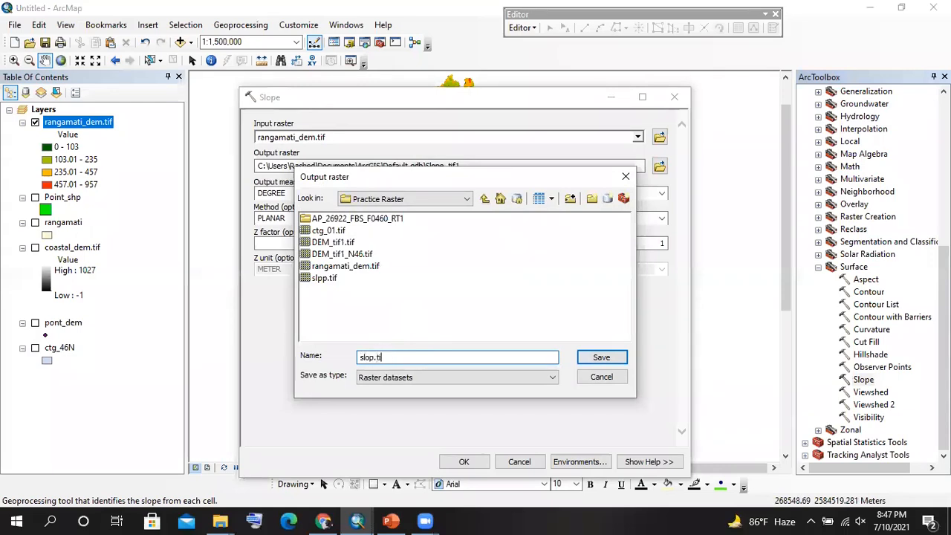
pyautogui.press('Return')
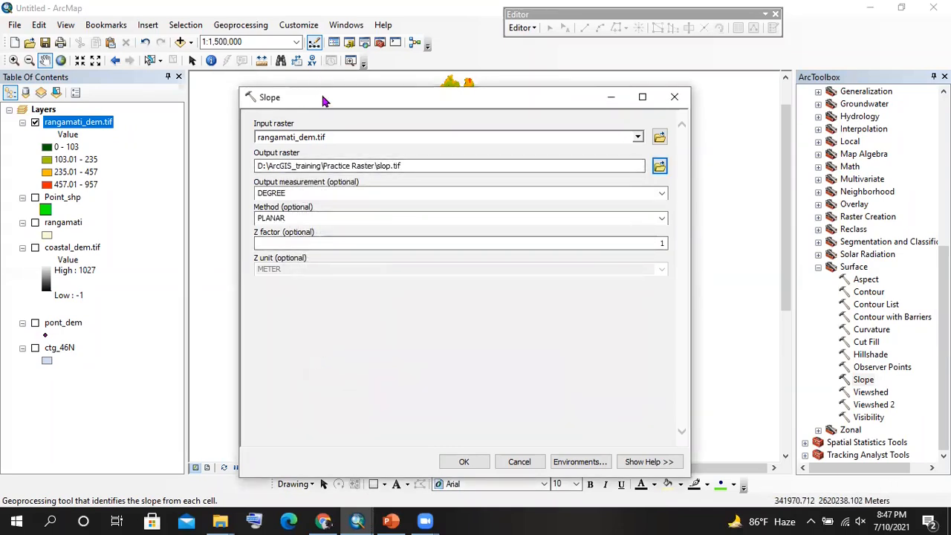
pyautogui.moveTo(323, 100); pyautogui.dragTo(300, 88)
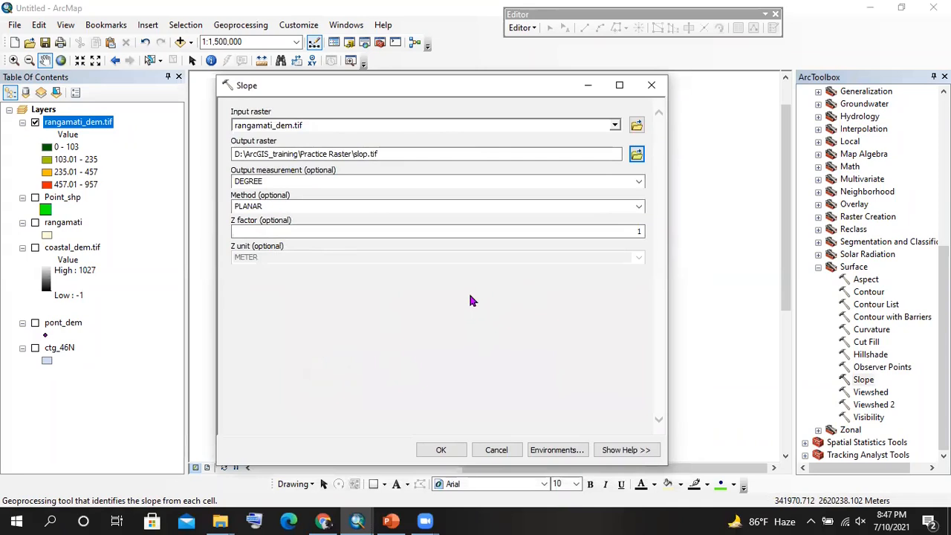
pyautogui.click(441, 449)
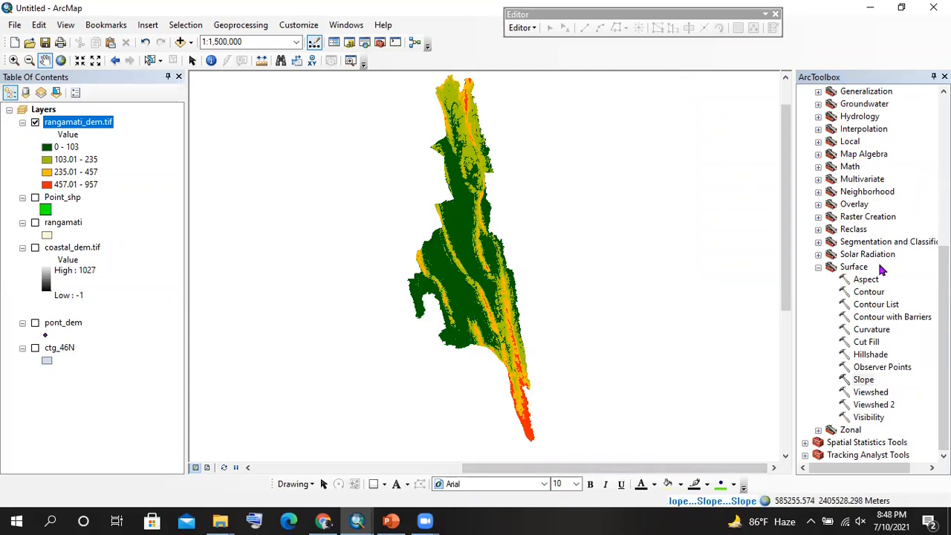
# - Run the Aspect tool on rangamati_dem.tif with the planar method, saving the output as aspect.tif in the Practice Raster folder
pyautogui.doubleClick(866, 279)
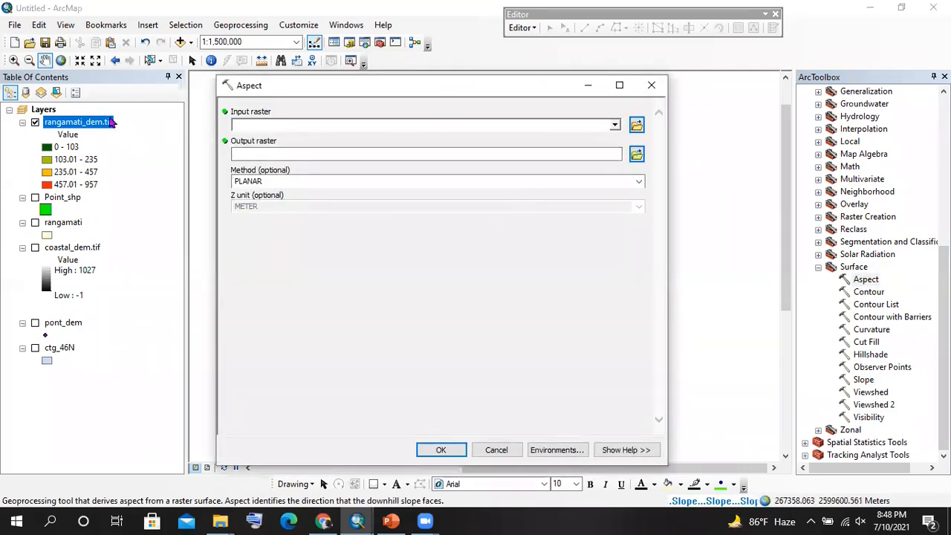
pyautogui.click(93, 127)
pyautogui.moveTo(93, 126); pyautogui.dragTo(276, 118)
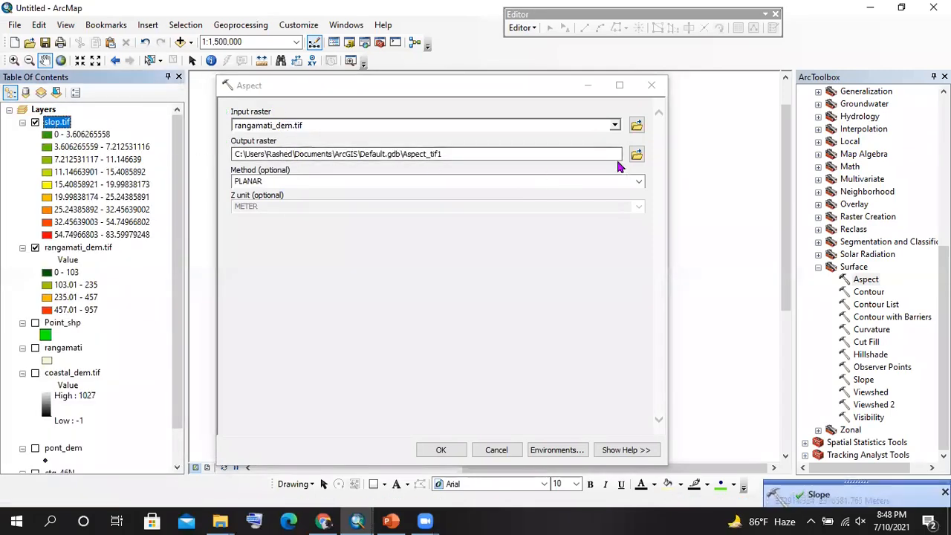
pyautogui.click(636, 154)
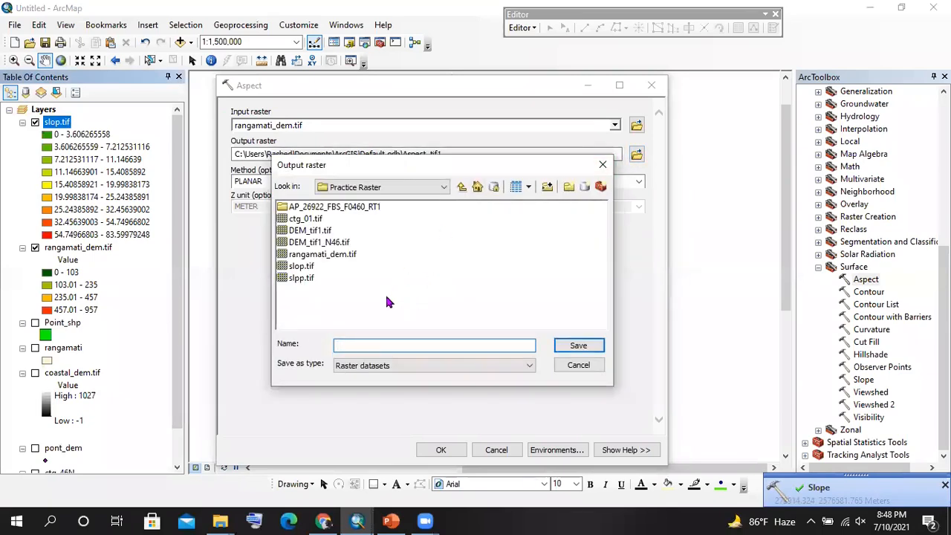
pyautogui.write('aspect.tif')
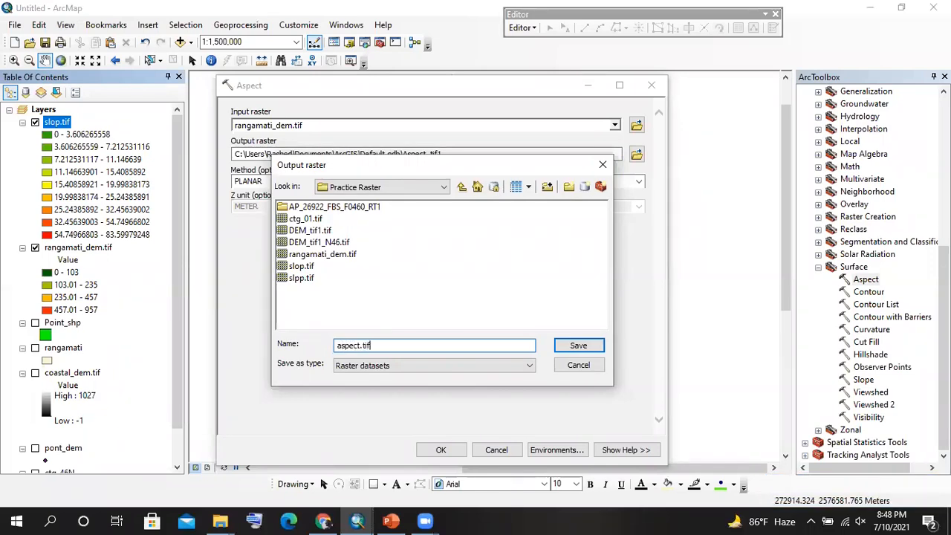
pyautogui.click(570, 345)
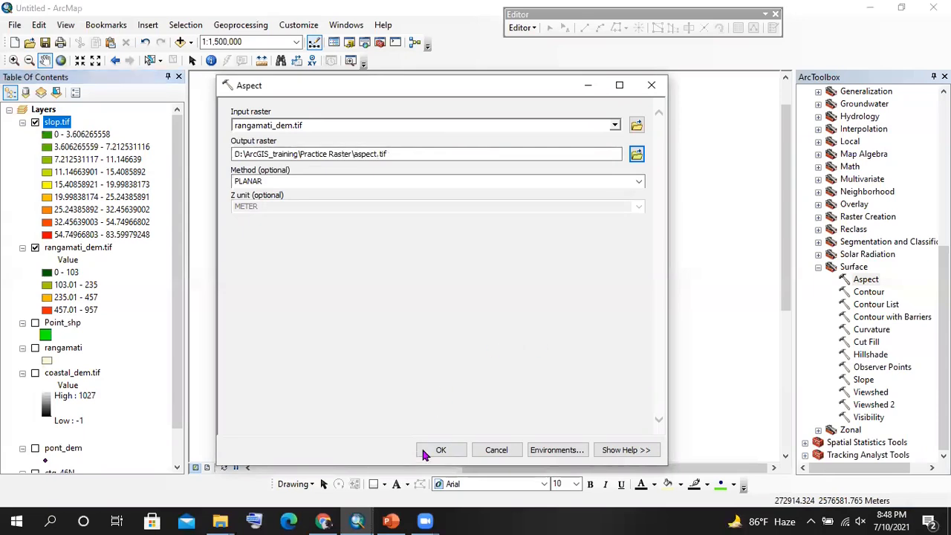
pyautogui.click(439, 450)
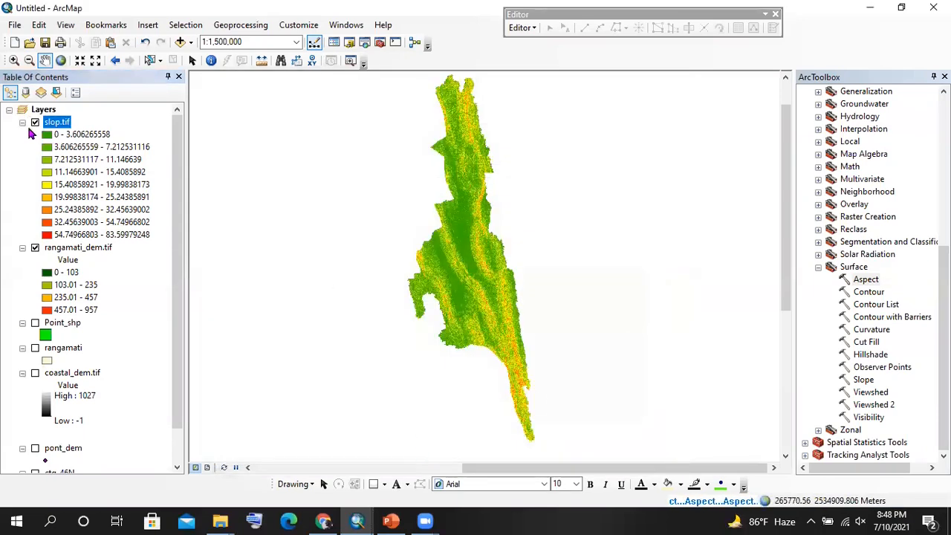
# - Hide the rangamati_dem.tif layer and zoom the map to the extent of slop.tif
pyautogui.click(34, 247)
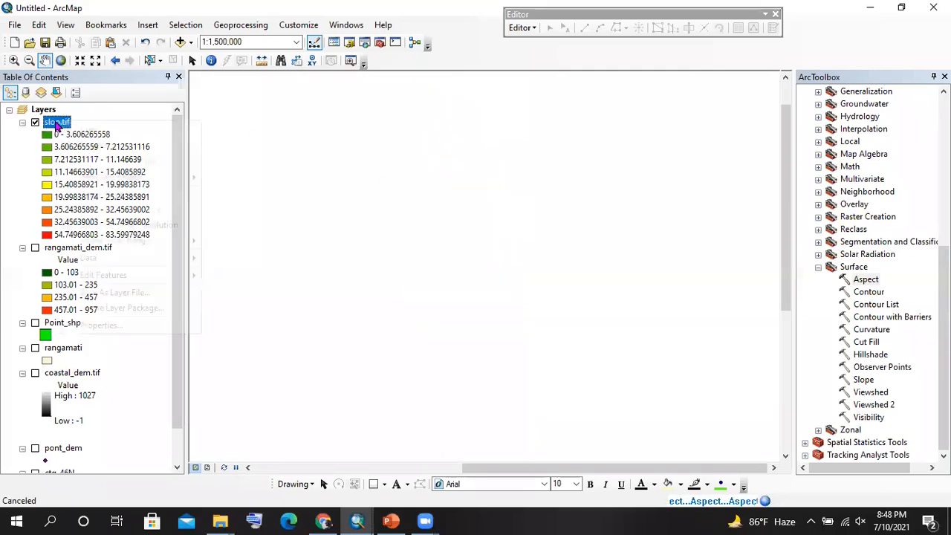
pyautogui.rightClick(57, 125)
pyautogui.click(136, 362)
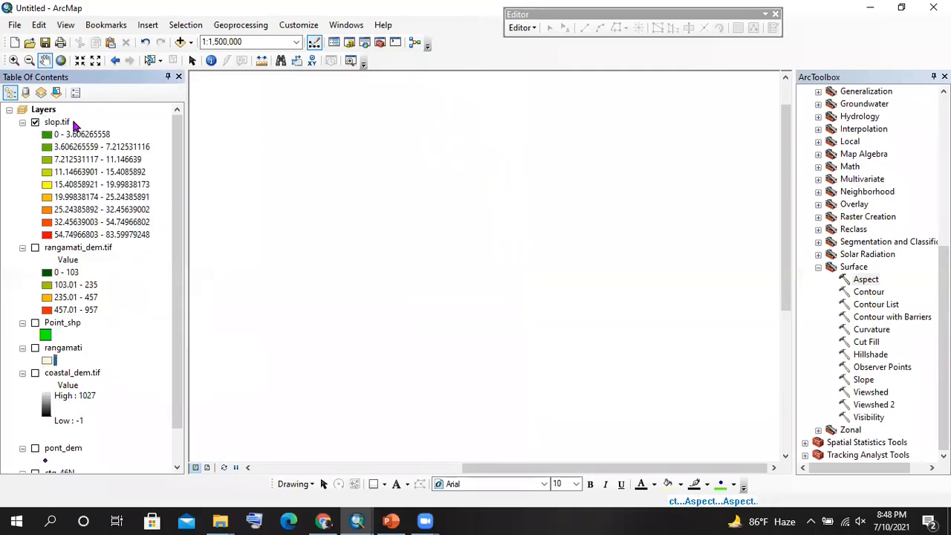
pyautogui.rightClick(60, 125)
pyautogui.click(46, 142)
pyautogui.click(54, 123)
pyautogui.rightClick(48, 124)
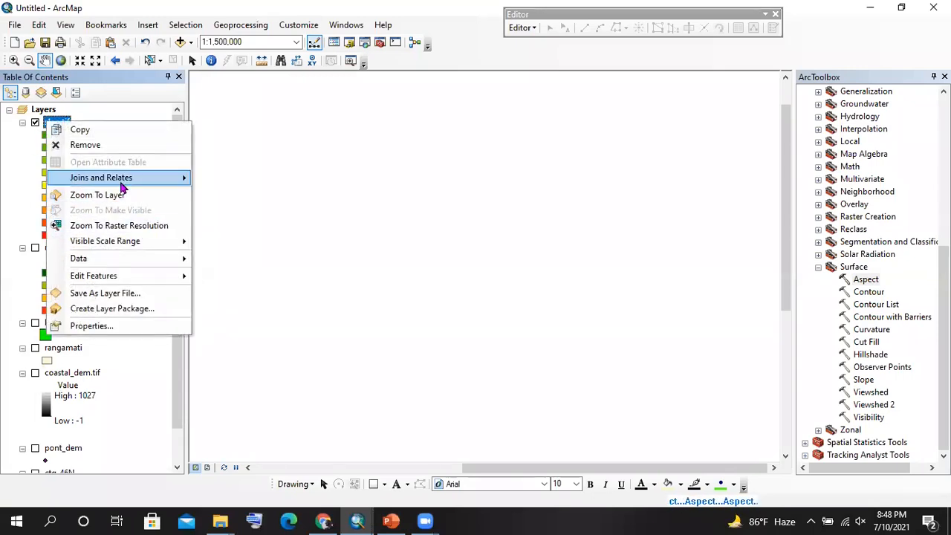
pyautogui.click(119, 197)
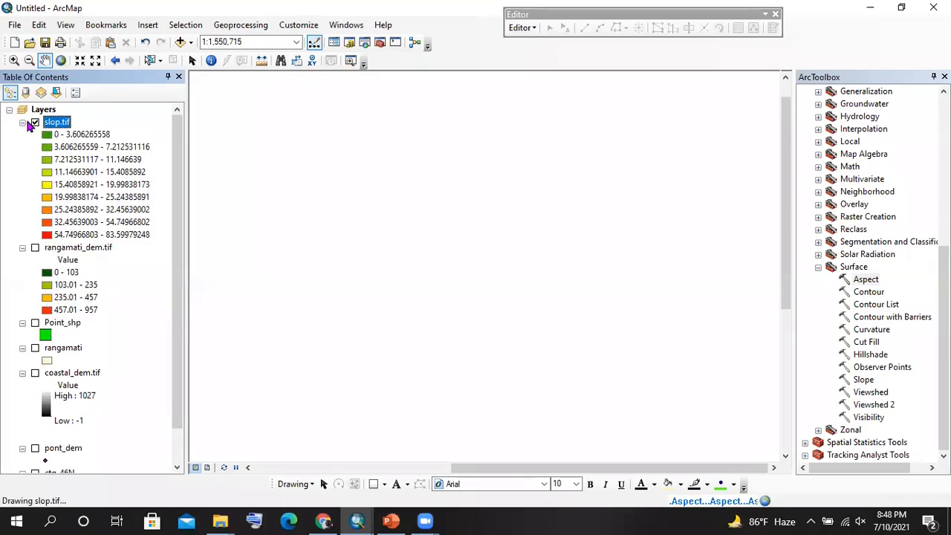
# - Hide the aspect.tif layer and expand the slop.tif legend to view the slope map alone
pyautogui.click(22, 122)
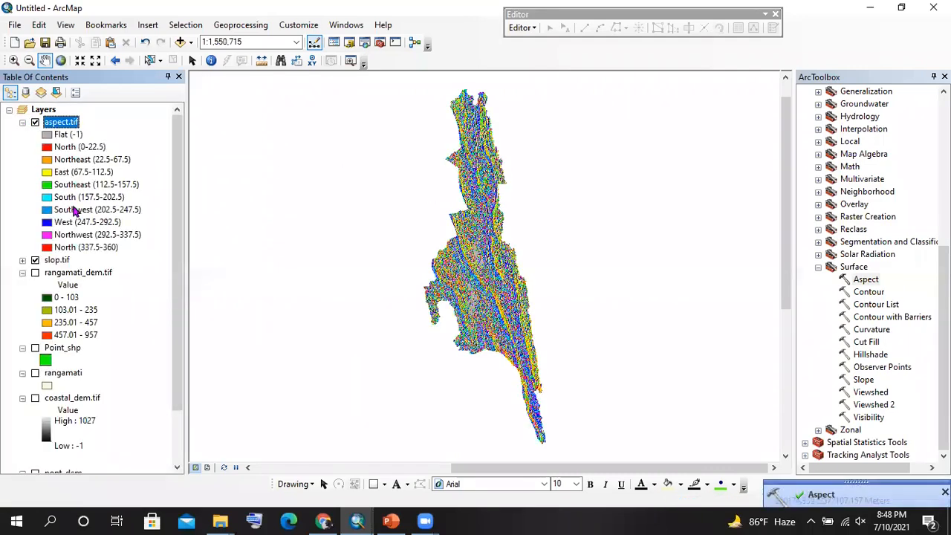
pyautogui.click(22, 260)
pyautogui.click(36, 122)
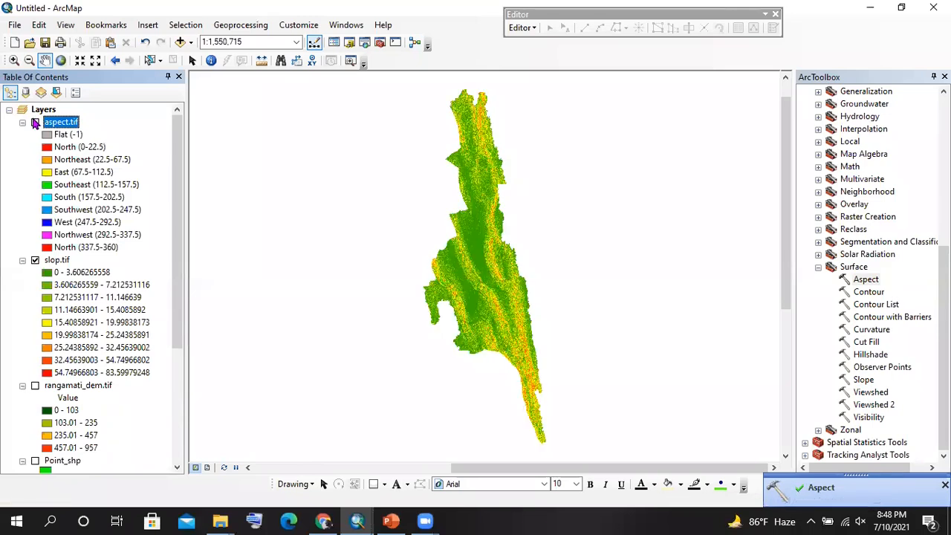
pyautogui.click(90, 361)
pyautogui.scroll(-6, 109, 371)
pyautogui.scroll(6, 100, 334)
# - Set the classified symbology of slop.tif to 5 classes and apply it
pyautogui.rightClick(64, 259)
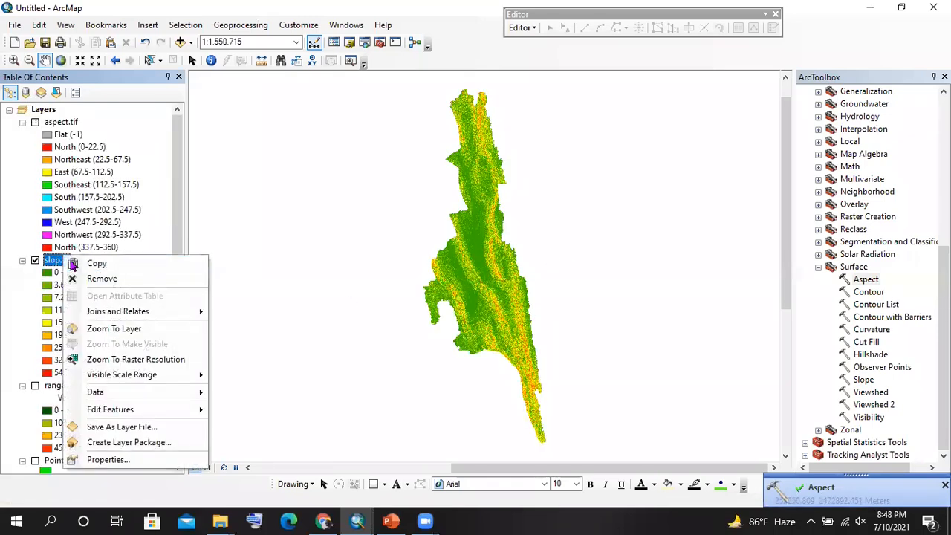
pyautogui.click(119, 458)
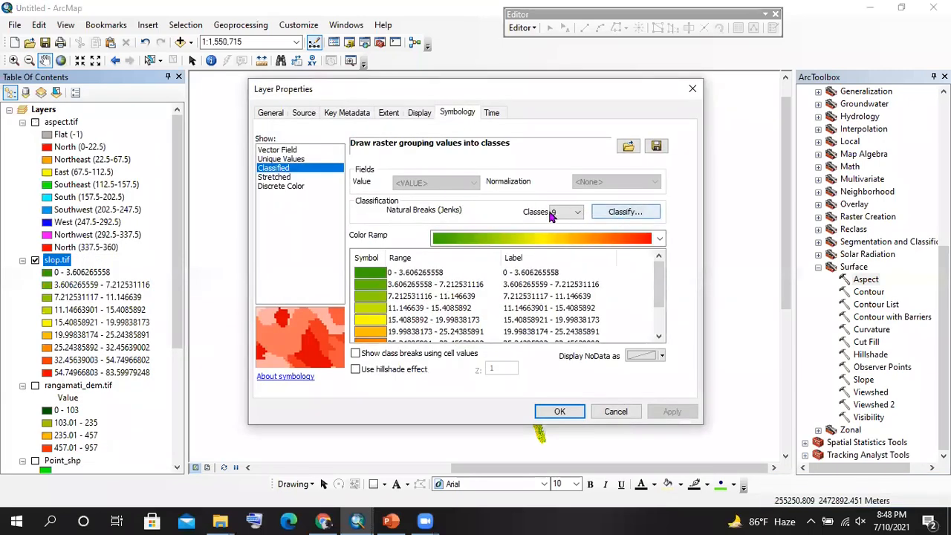
pyautogui.click(573, 213)
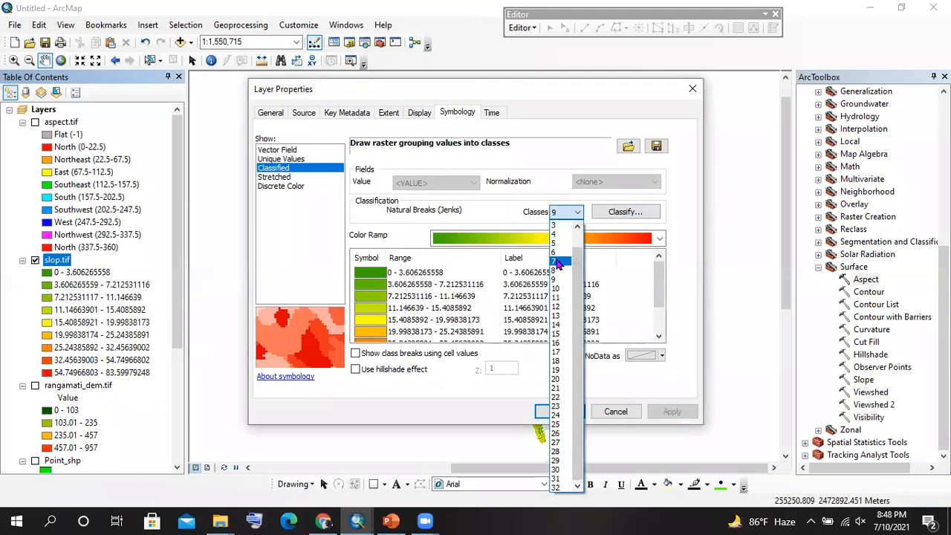
pyautogui.click(559, 243)
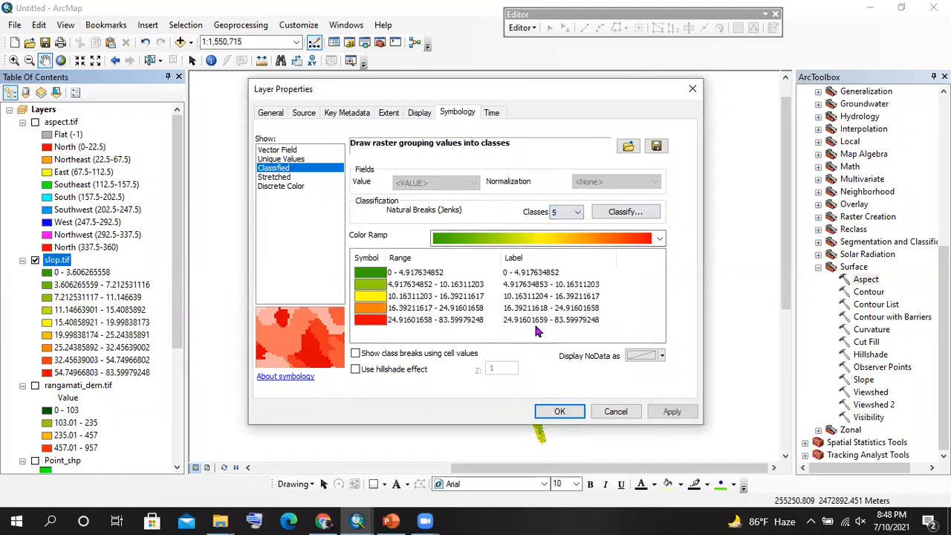
pyautogui.click(550, 413)
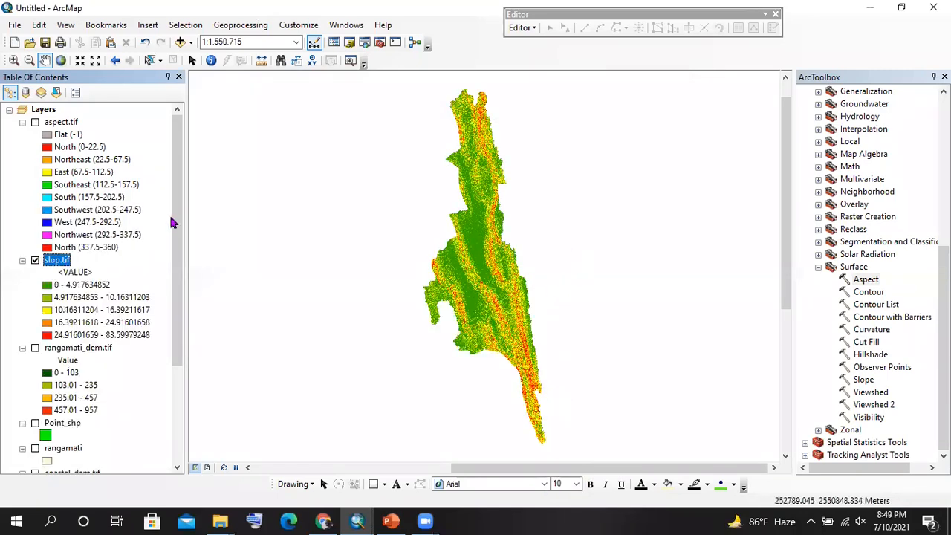
# - Examine the slope classes along the ridges of slop.tif at about 1:150,000 scale
pyautogui.scroll(2, 511, 307)
pyautogui.scroll(3, 511, 307)
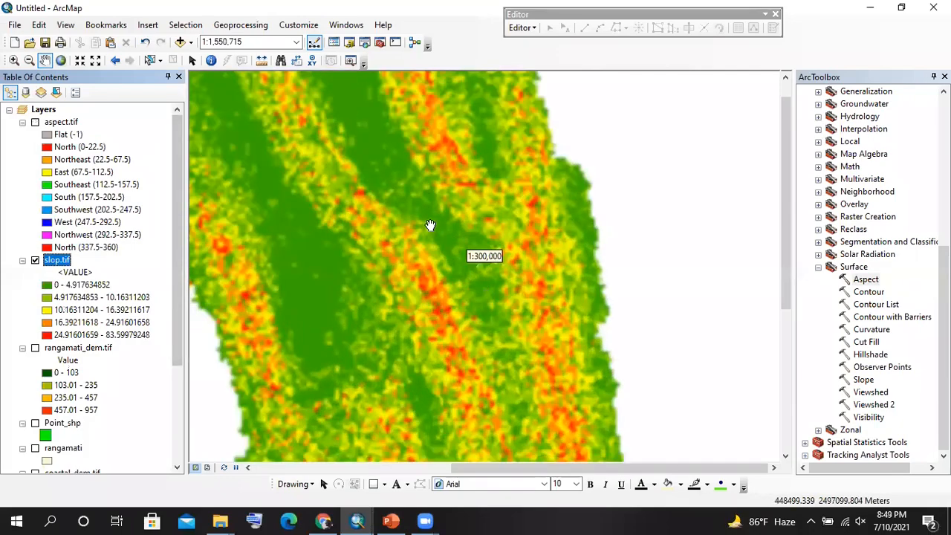
pyautogui.scroll(1, 449, 251)
pyautogui.scroll(2, 450, 250)
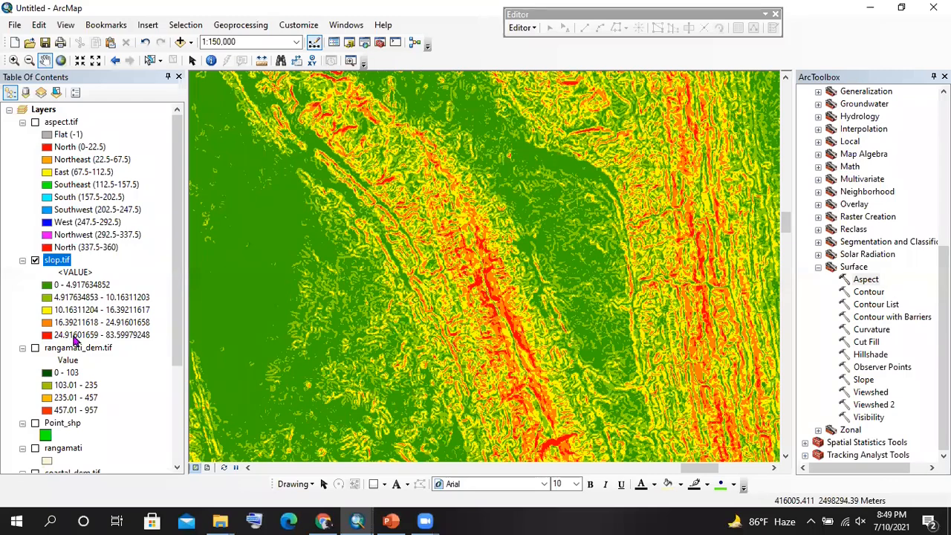
# - Set the display resampling of slop.tif to Bilinear Interpolation (for continuous data) in its layer properties
pyautogui.scroll(2, 551, 251)
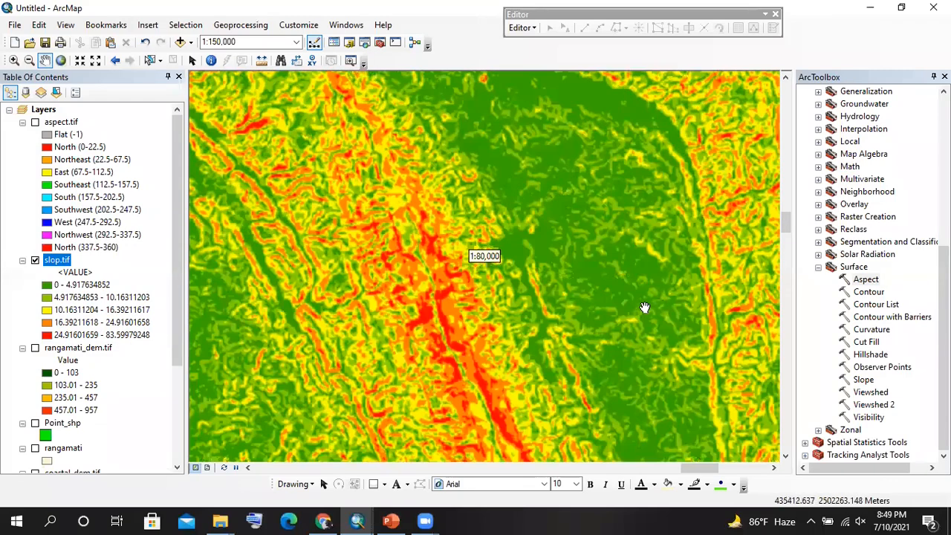
pyautogui.moveTo(571, 334); pyautogui.dragTo(323, 104)
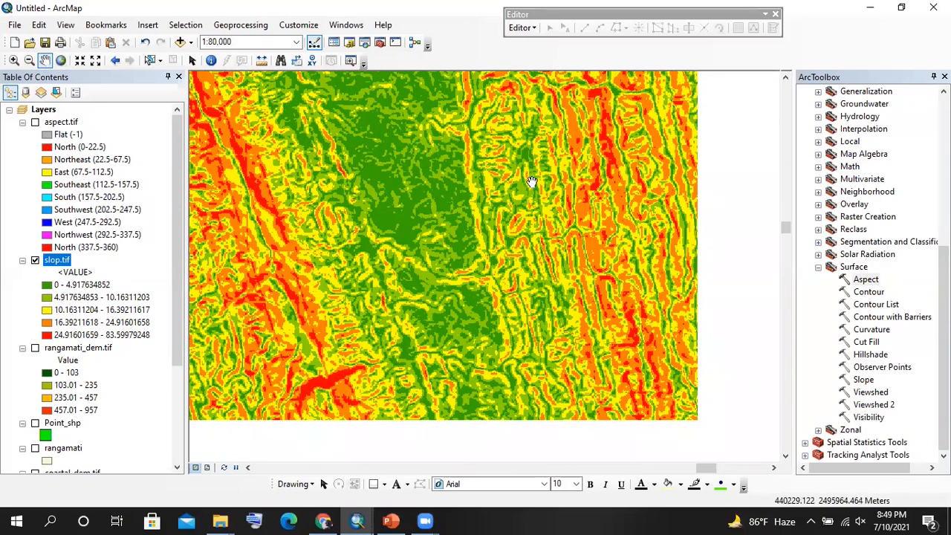
pyautogui.scroll(-4, 466, 244)
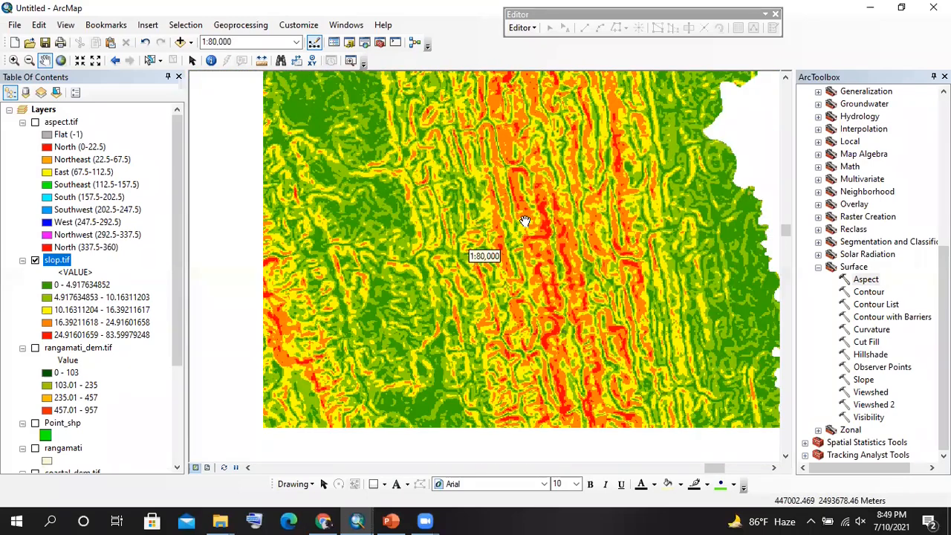
pyautogui.scroll(-3, 550, 197)
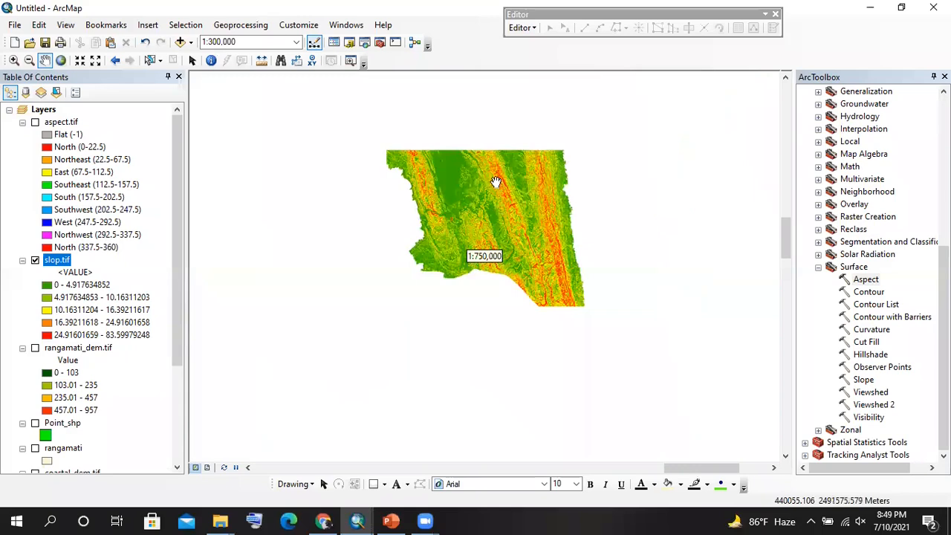
pyautogui.rightClick(56, 266)
pyautogui.click(86, 464)
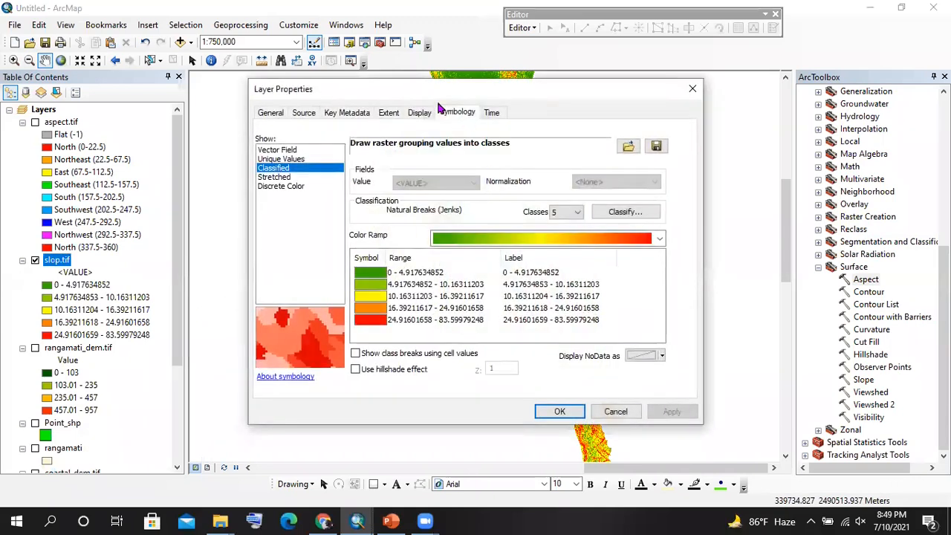
pyautogui.click(425, 112)
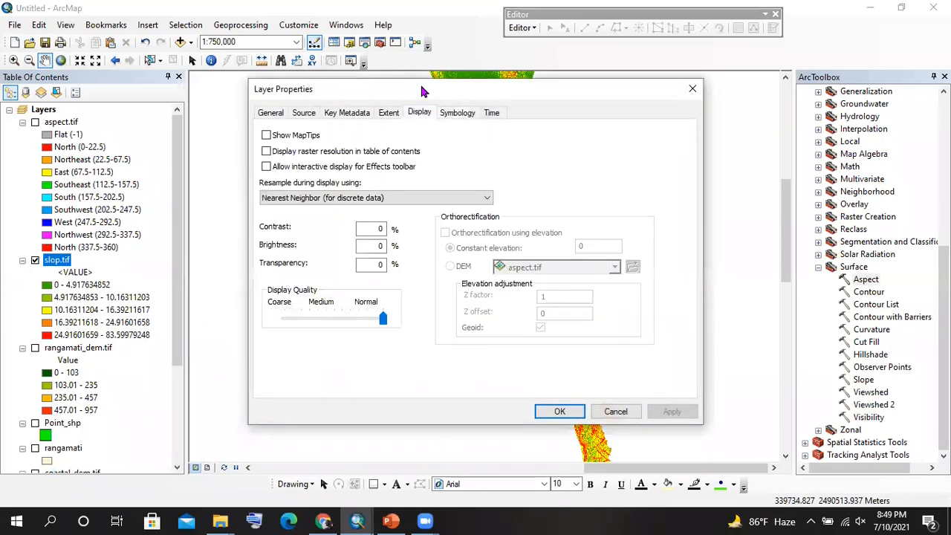
pyautogui.moveTo(421, 91); pyautogui.dragTo(746, 84)
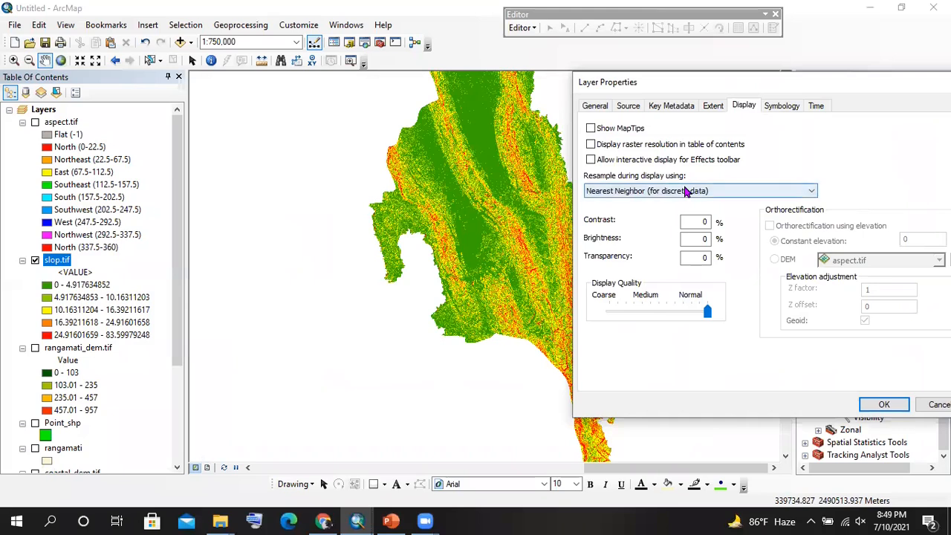
pyautogui.click(686, 192)
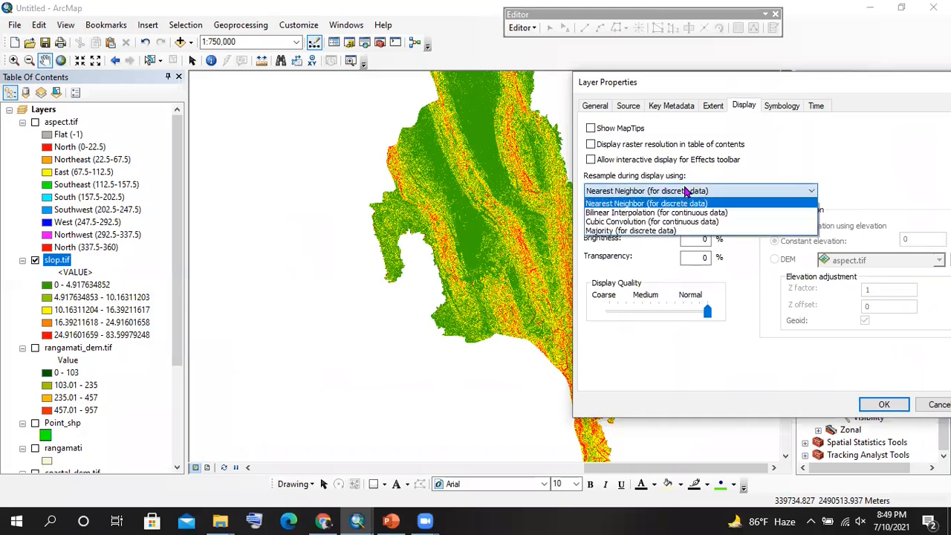
pyautogui.click(661, 213)
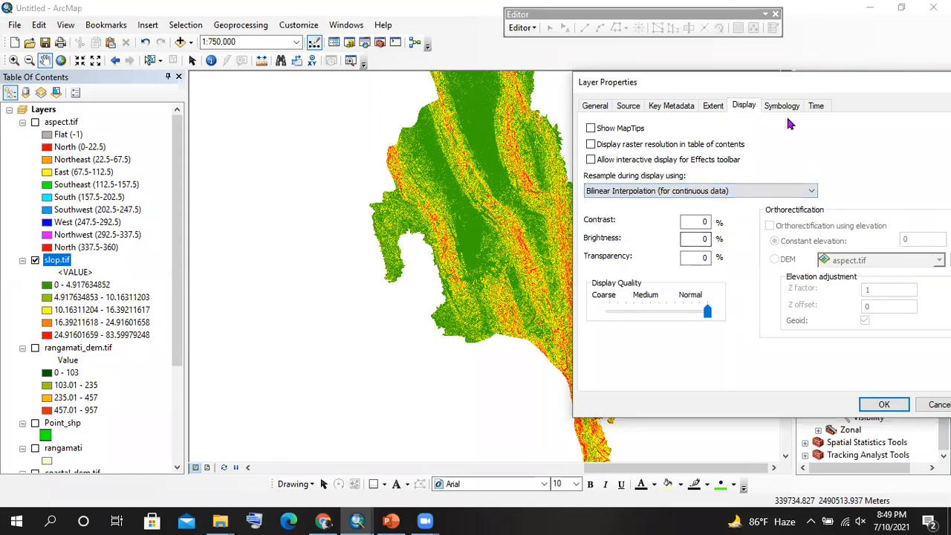
# - Set the display transparency of slop.tif to 15% and apply the layer properties
pyautogui.moveTo(782, 86); pyautogui.dragTo(832, 74)
pyautogui.click(845, 412)
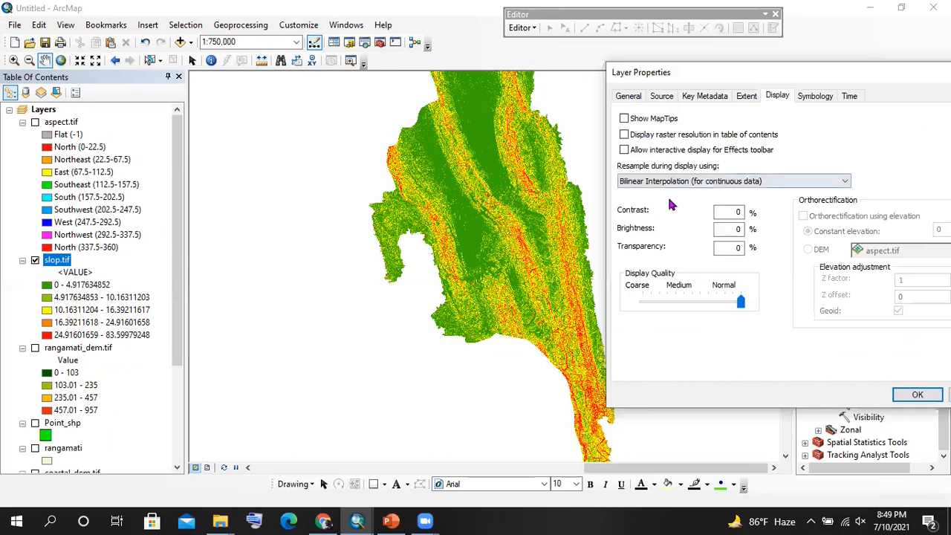
pyautogui.doubleClick(732, 247)
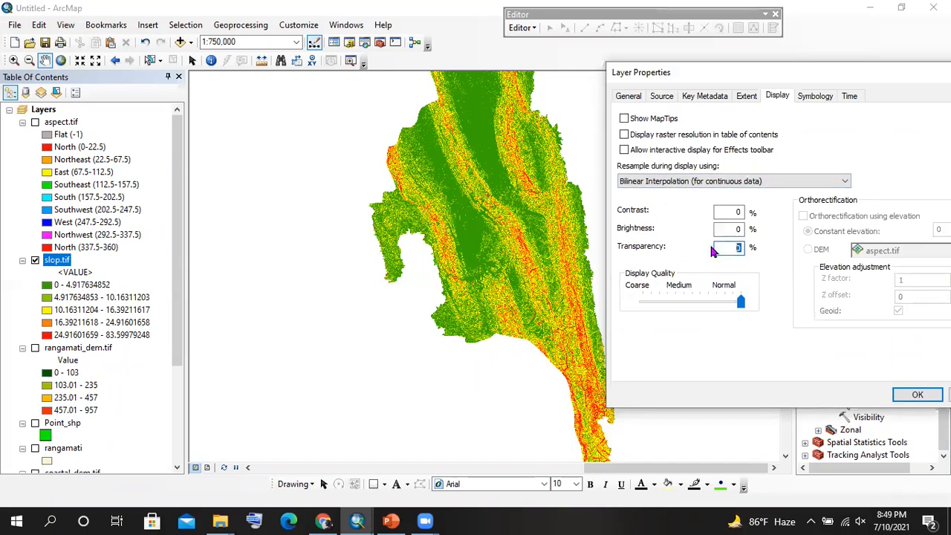
pyautogui.write('15')
pyautogui.moveTo(759, 73); pyautogui.dragTo(437, 107)
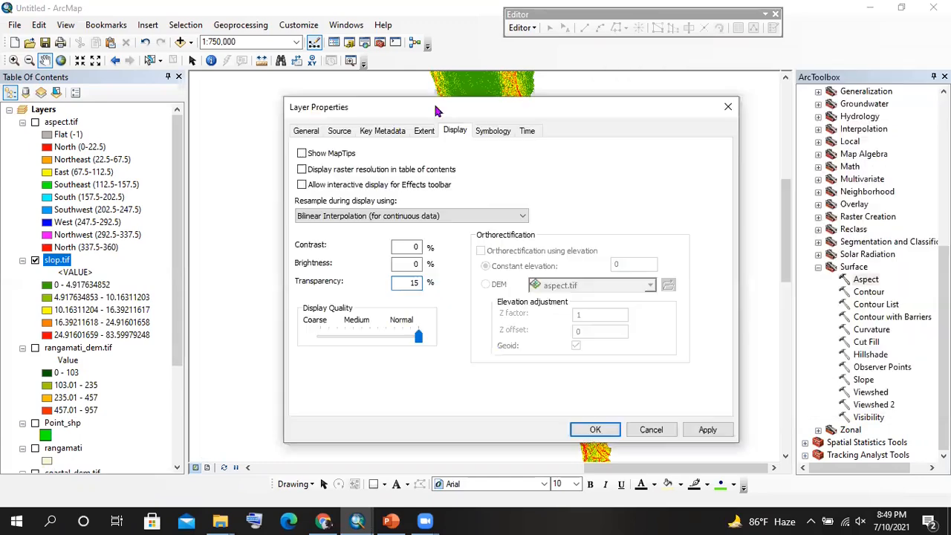
pyautogui.click(706, 429)
pyautogui.click(595, 430)
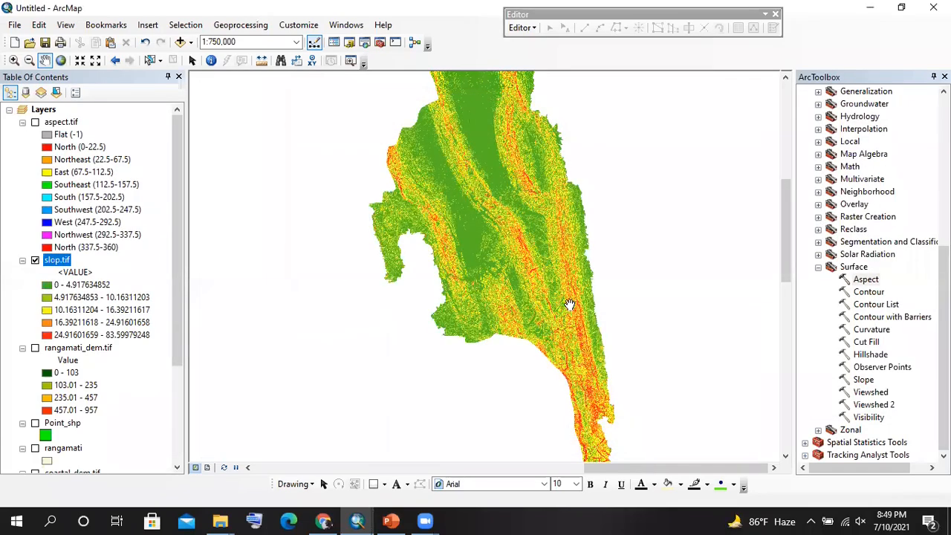
# - Examine the resampled slop.tif along the ridges at 1:80,000 scale and across the whole area at 1:1,250,000
pyautogui.scroll(2, 557, 269)
pyautogui.scroll(3, 535, 260)
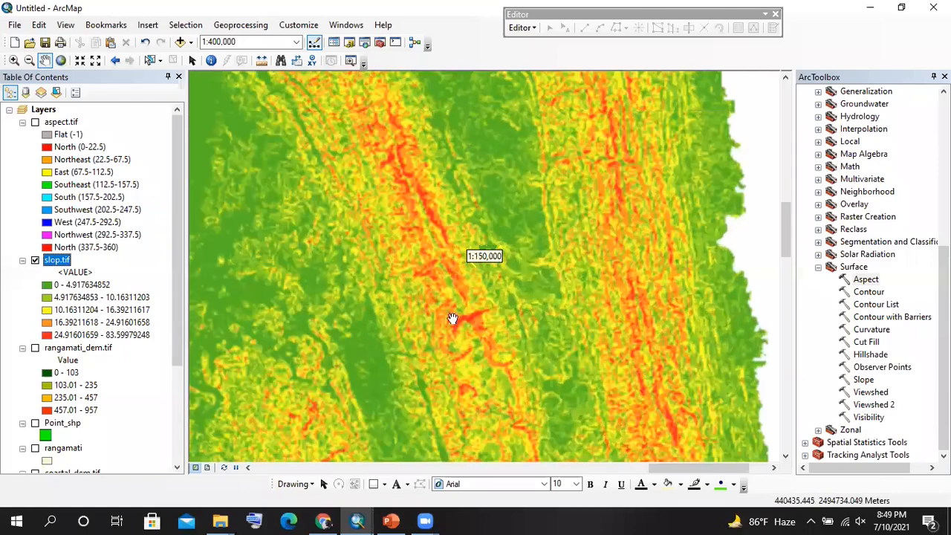
pyautogui.scroll(3, 470, 224)
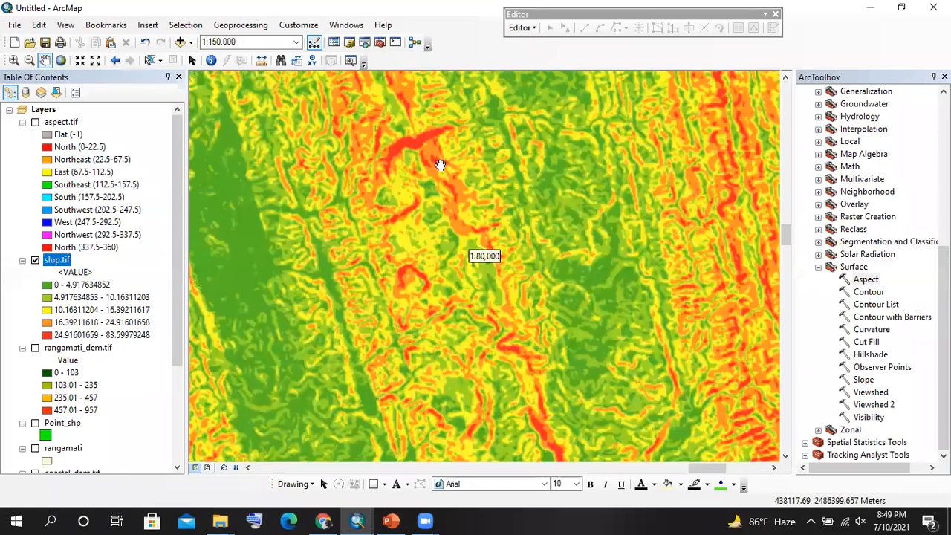
pyautogui.scroll(-1, 471, 227)
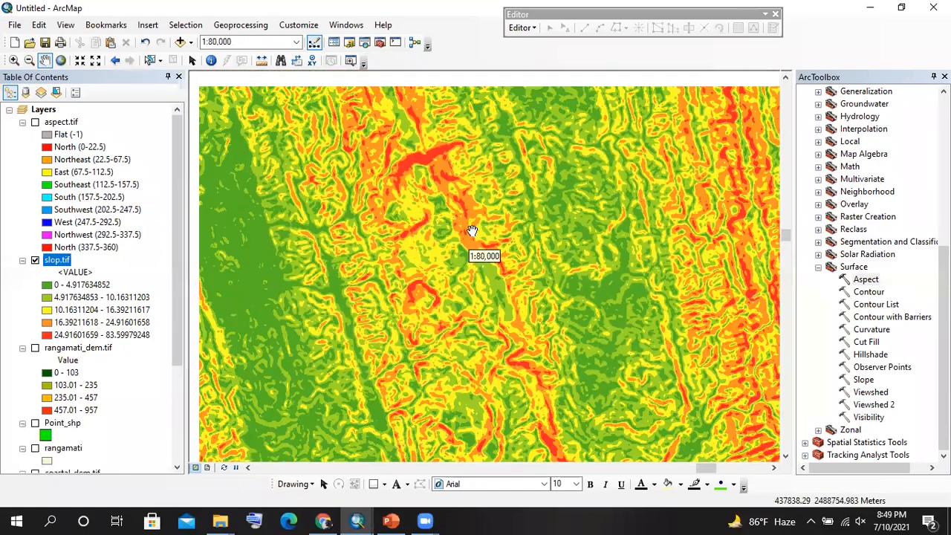
pyautogui.scroll(-5, 476, 230)
pyautogui.scroll(-2, 456, 217)
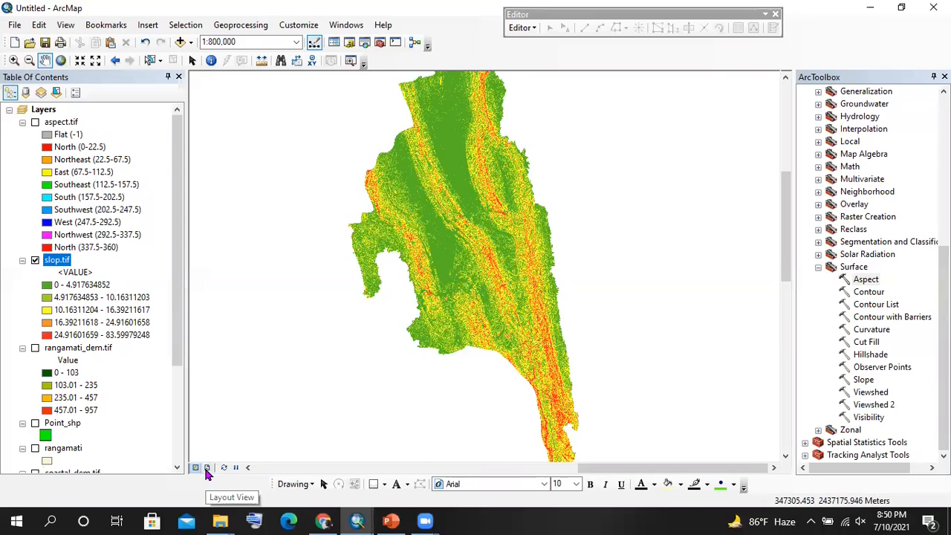
pyautogui.scroll(-3, 495, 213)
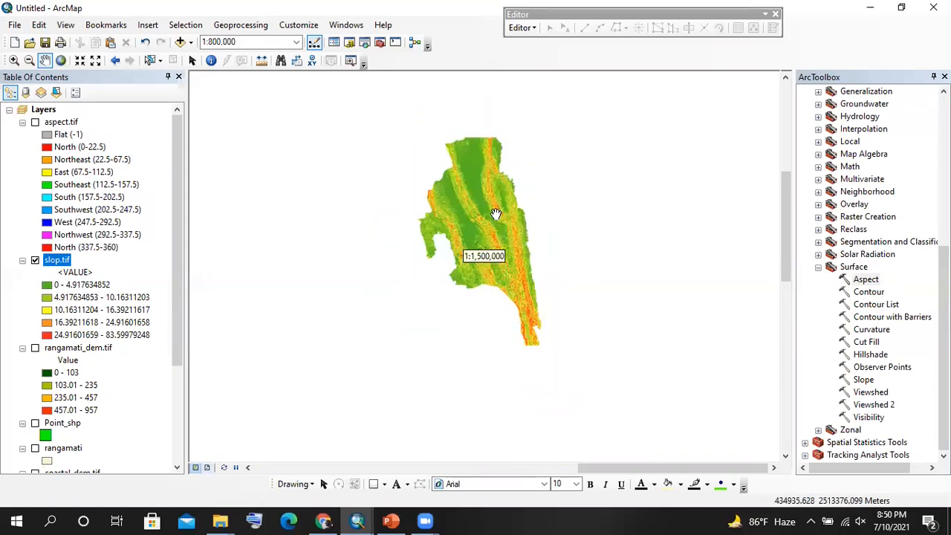
pyautogui.scroll(2, 505, 209)
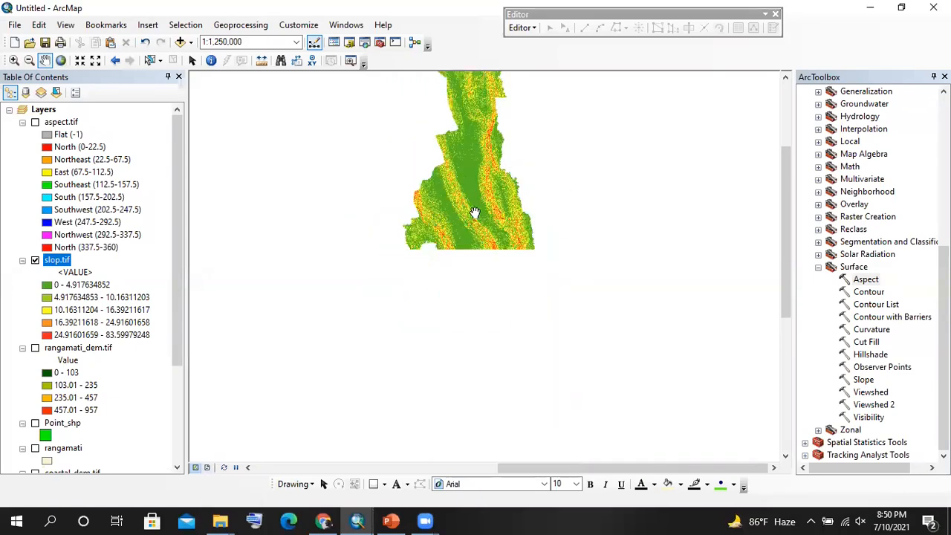
pyautogui.moveTo(468, 199); pyautogui.dragTo(479, 276)
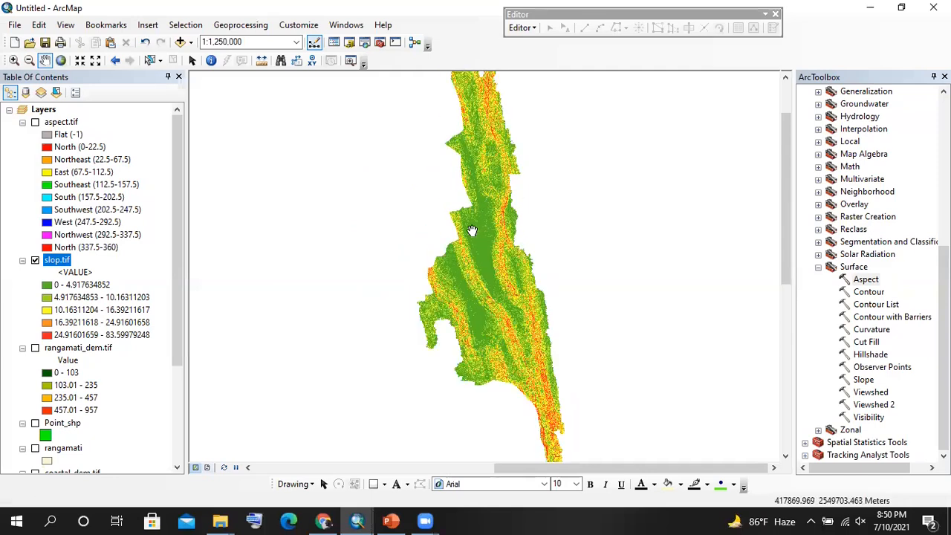
# - Hide the slop.tif layer and show the aspect.tif layer
pyautogui.click(35, 260)
pyautogui.click(33, 128)
pyautogui.click(34, 123)
# - Examine the North and Northeast classes of the aspect.tif legend against the ridges, down to 1:24,000 scale
pyautogui.scroll(3, 522, 304)
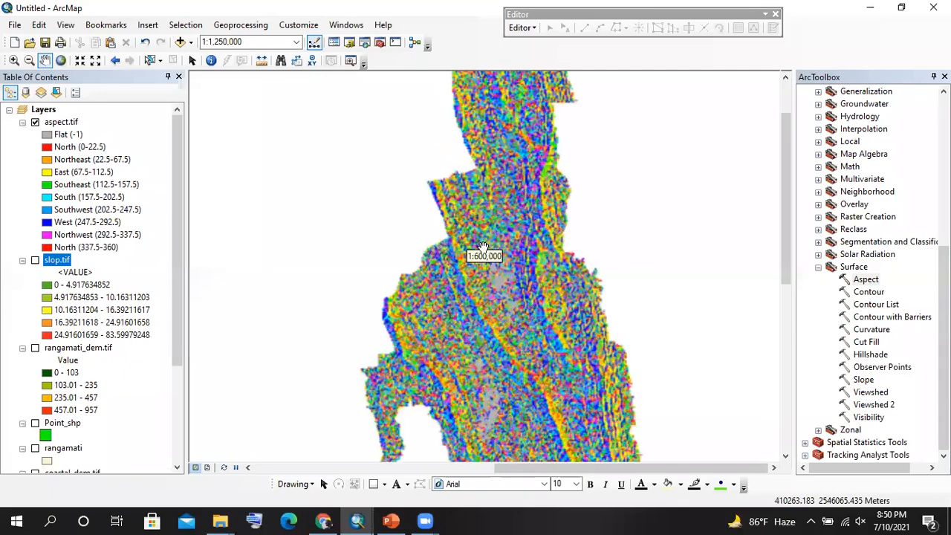
pyautogui.moveTo(531, 316); pyautogui.dragTo(449, 231)
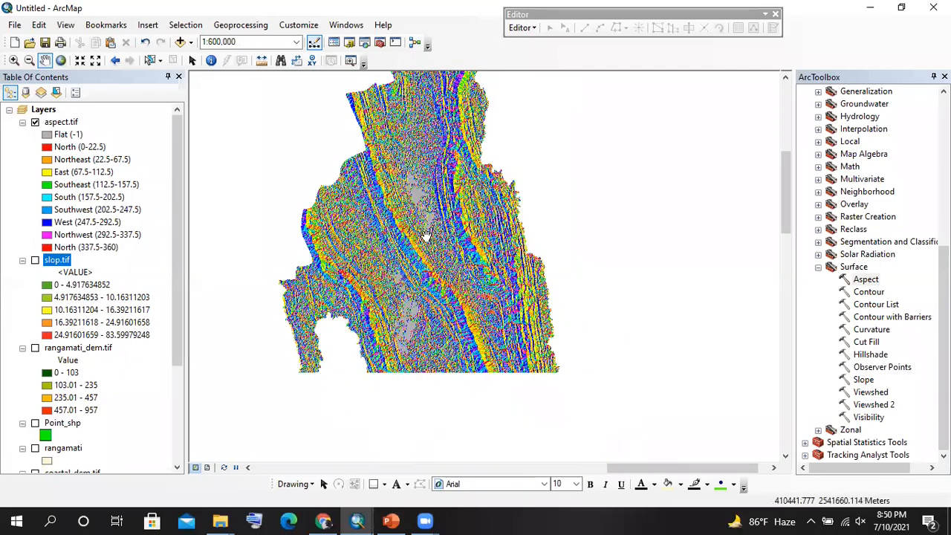
pyautogui.scroll(2, 406, 248)
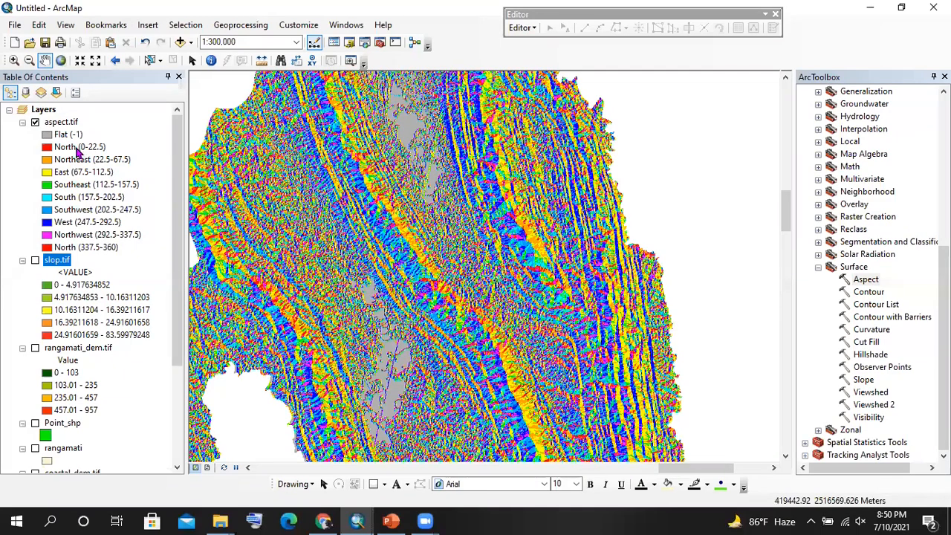
pyautogui.click(78, 149)
pyautogui.click(78, 160)
pyautogui.click(79, 188)
pyautogui.click(78, 160)
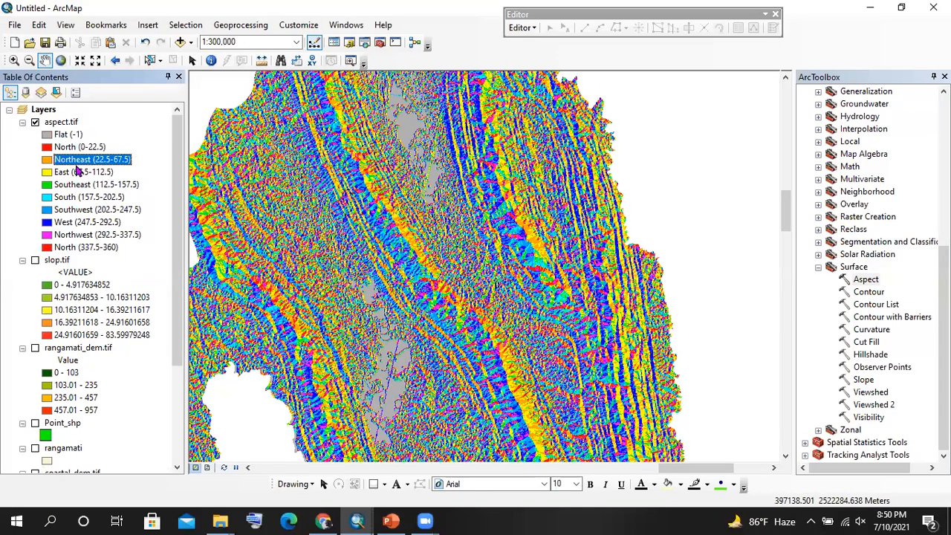
pyautogui.scroll(2, 512, 216)
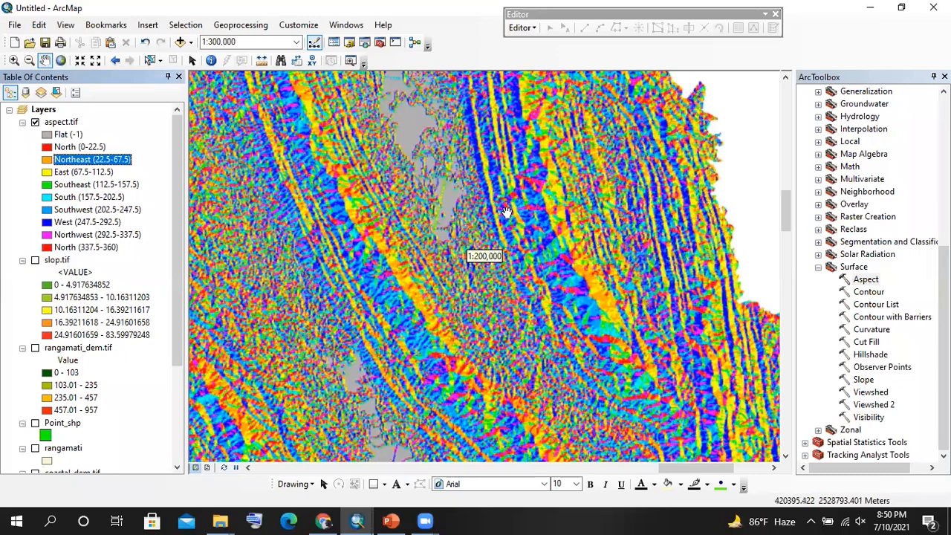
pyautogui.scroll(3, 543, 210)
pyautogui.scroll(3, 520, 207)
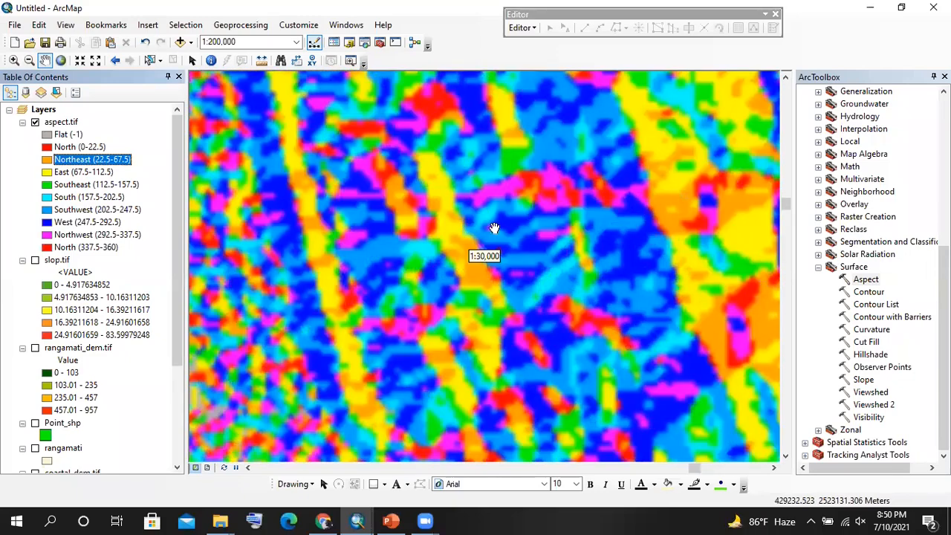
pyautogui.scroll(1, 455, 205)
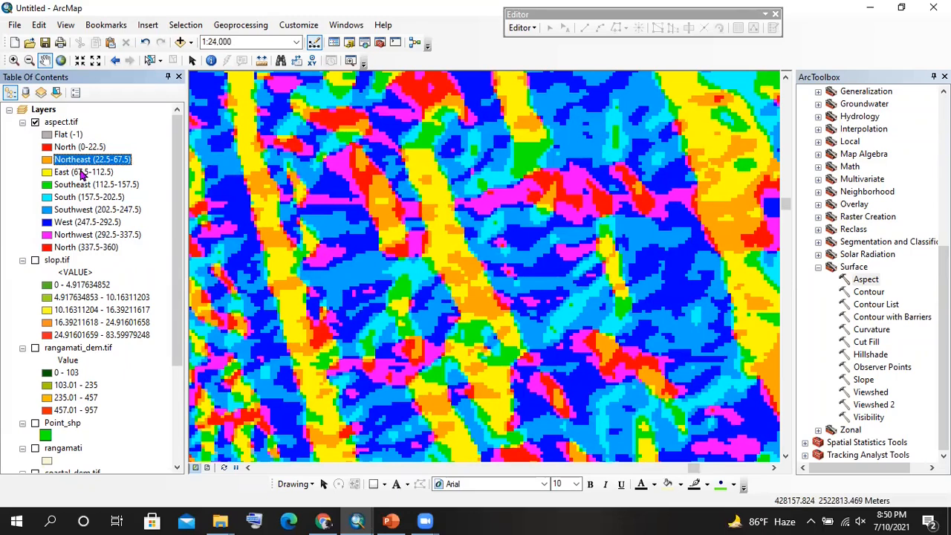
# - Compare the East, Southeast, South and North (337.5-360) aspect classes with the map, out to 1:1,000,000 scale
pyautogui.click(82, 173)
pyautogui.click(85, 185)
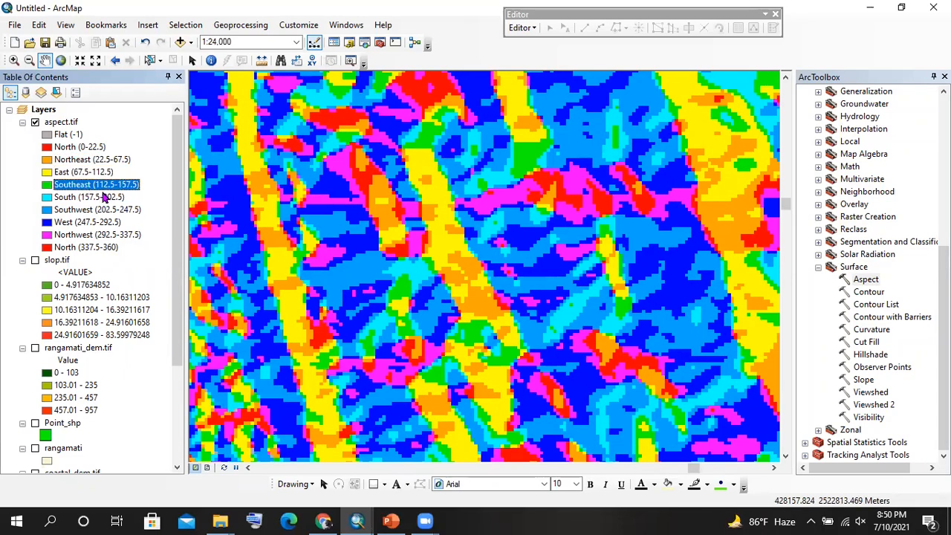
pyautogui.click(92, 198)
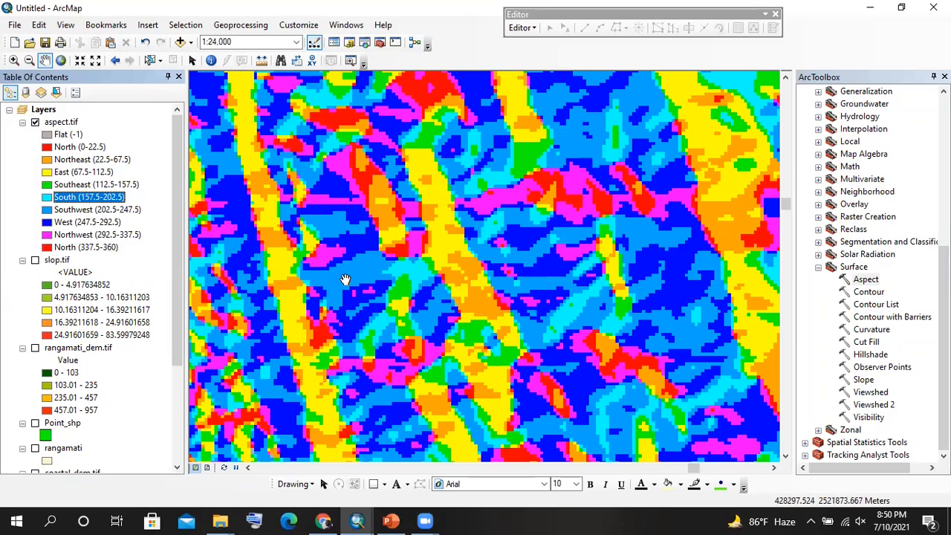
pyautogui.scroll(-5, 382, 215)
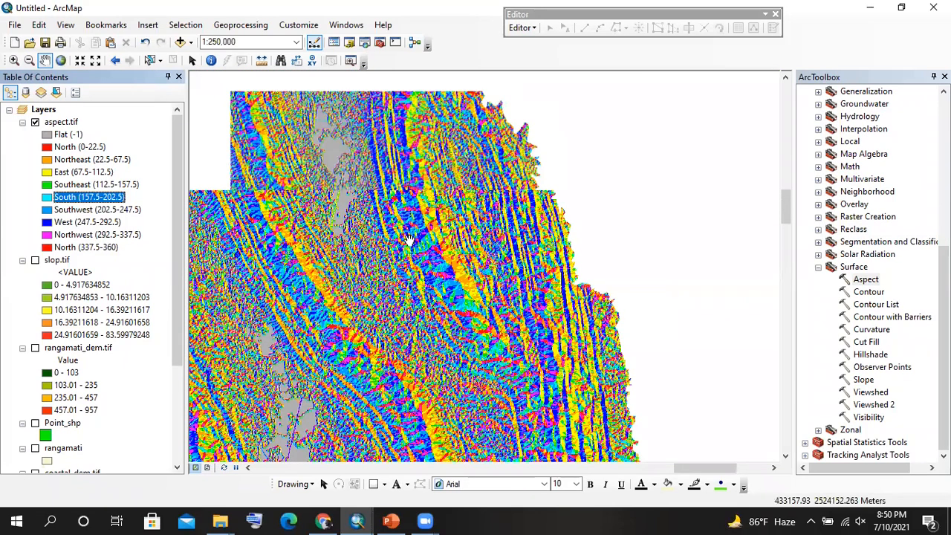
pyautogui.scroll(-3, 407, 240)
pyautogui.click(84, 159)
pyautogui.click(97, 251)
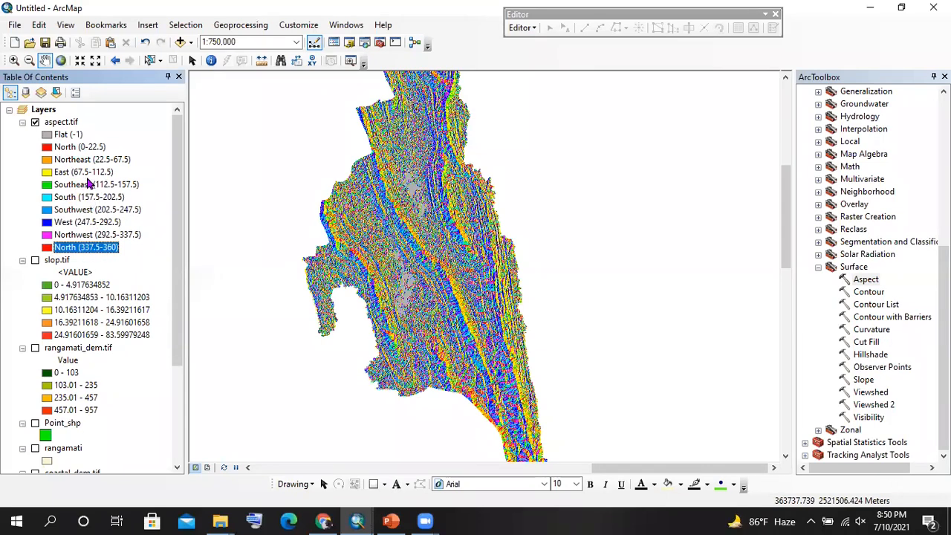
pyautogui.scroll(-2, 446, 203)
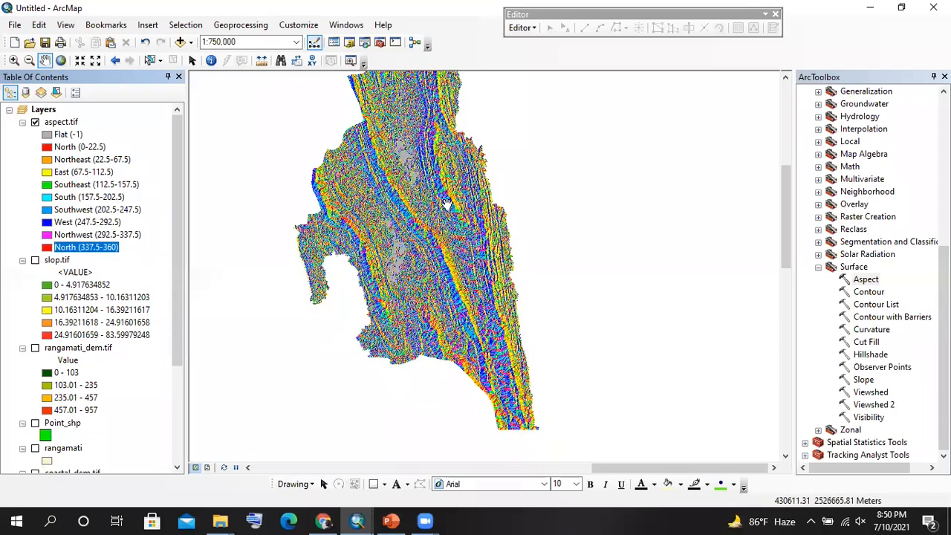
pyautogui.scroll(1, 662, 215)
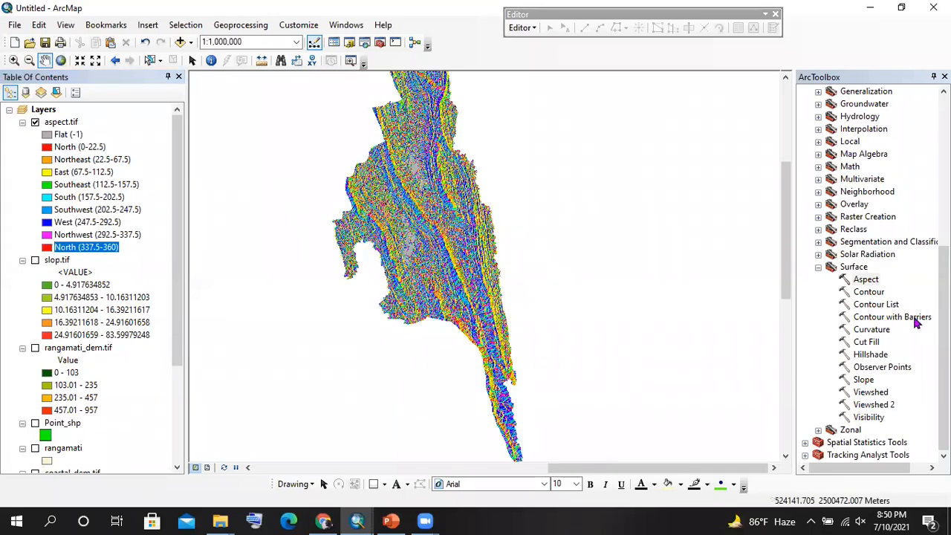
pyautogui.doubleClick(875, 293)
pyautogui.scroll(-2, 77, 255)
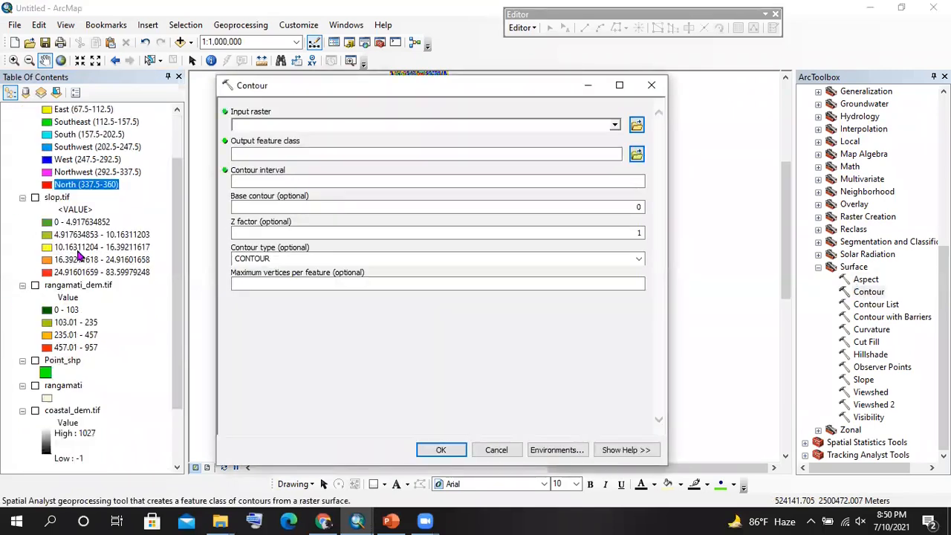
pyautogui.scroll(-2, 82, 255)
pyautogui.scroll(4, 136, 232)
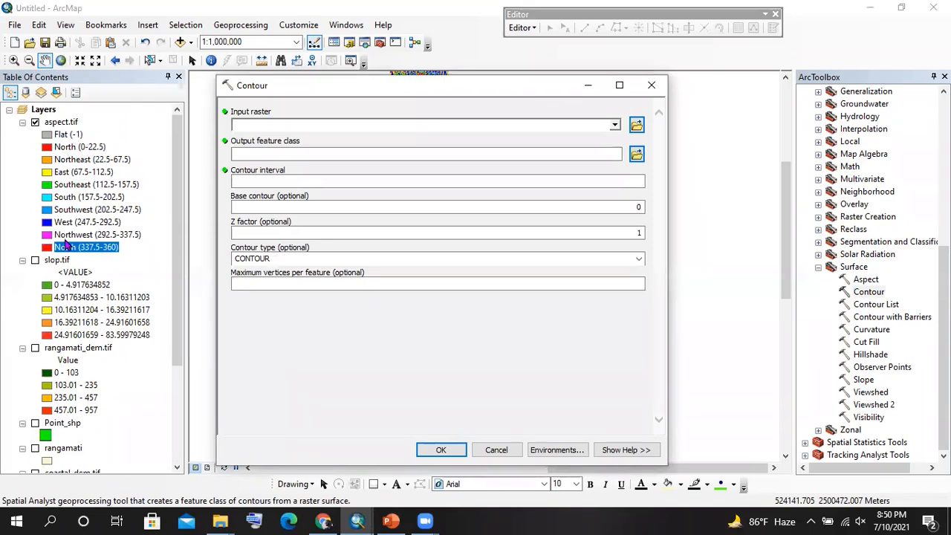
pyautogui.click(652, 85)
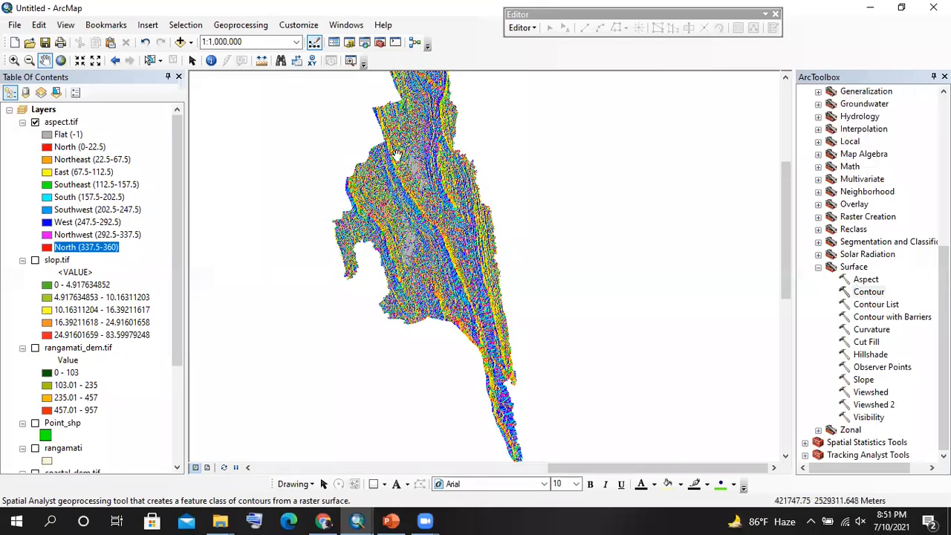
# - Examine the West and South classes of aspect.tif against the ridges at closer scales, along with the two lowest slop.tif legend classes
pyautogui.scroll(2, 390, 152)
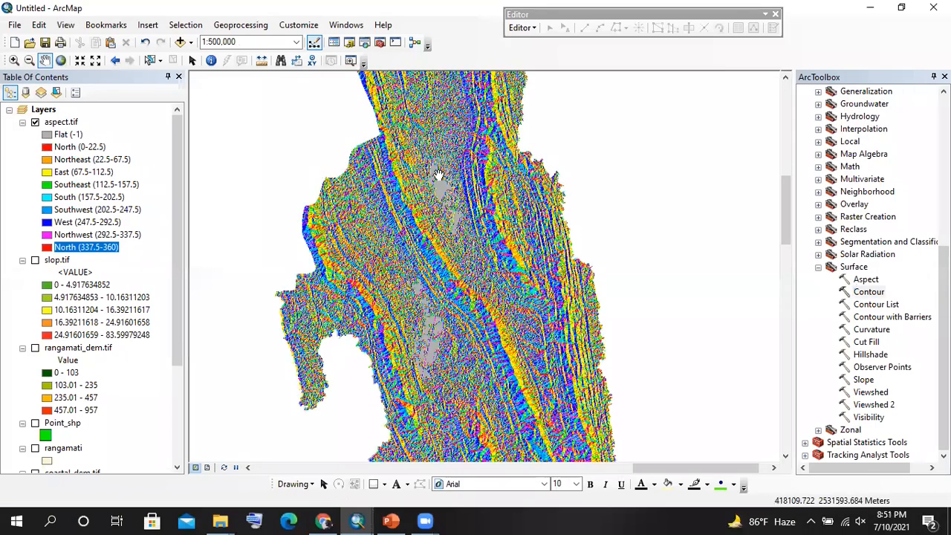
pyautogui.scroll(1, 554, 149)
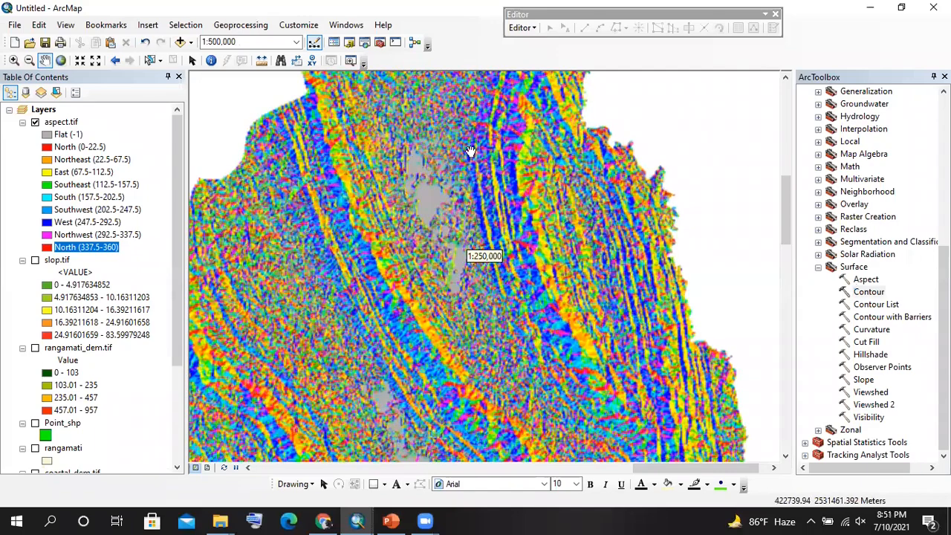
pyautogui.scroll(-1, 470, 182)
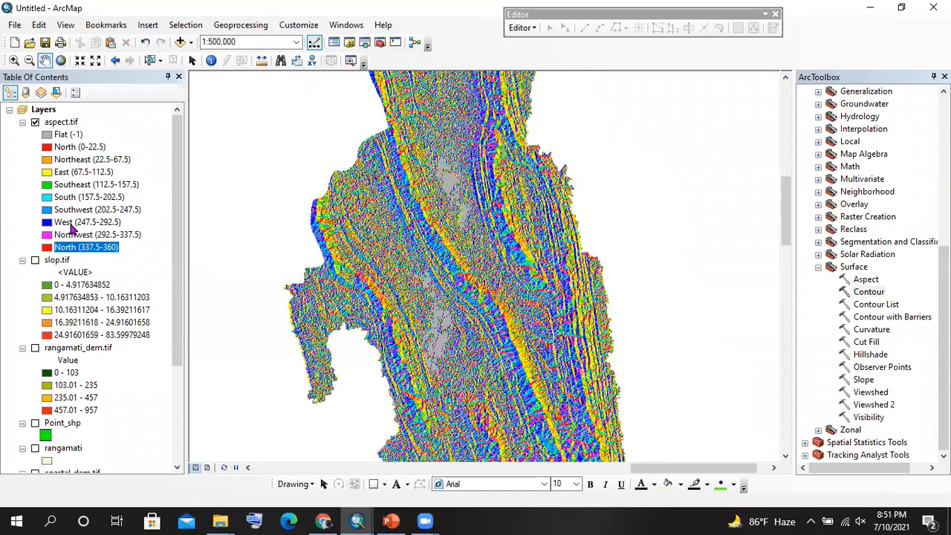
pyautogui.click(71, 225)
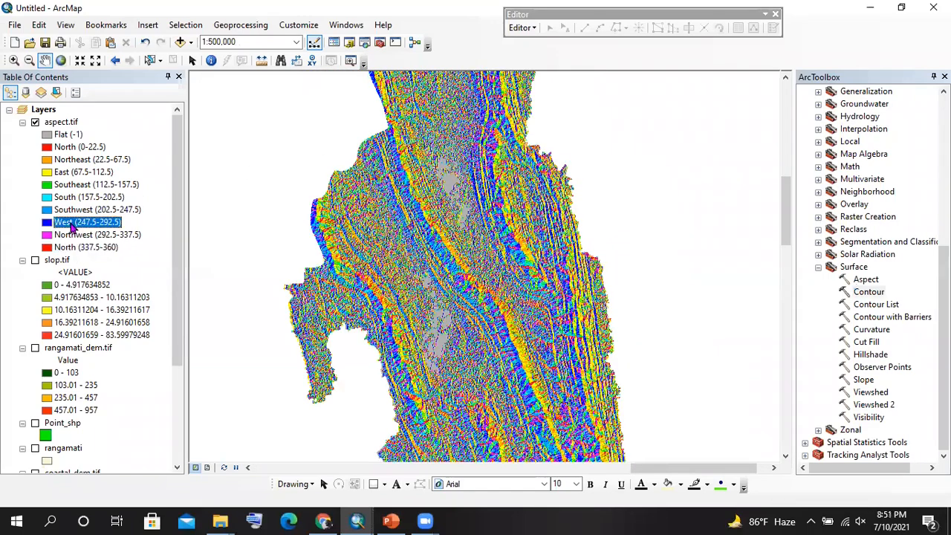
pyautogui.click(75, 200)
pyautogui.scroll(1, 430, 279)
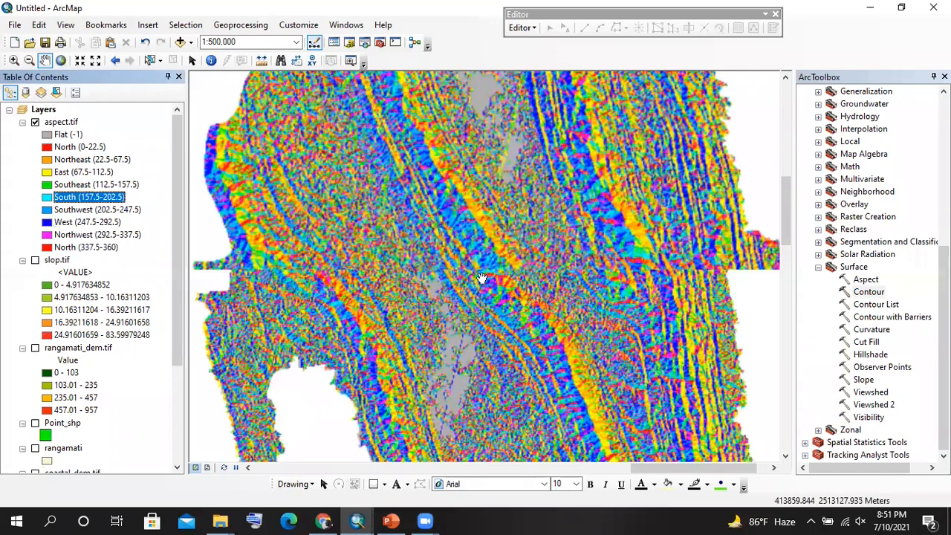
pyautogui.scroll(1, 503, 260)
pyautogui.scroll(2, 518, 250)
pyautogui.scroll(-7, 512, 215)
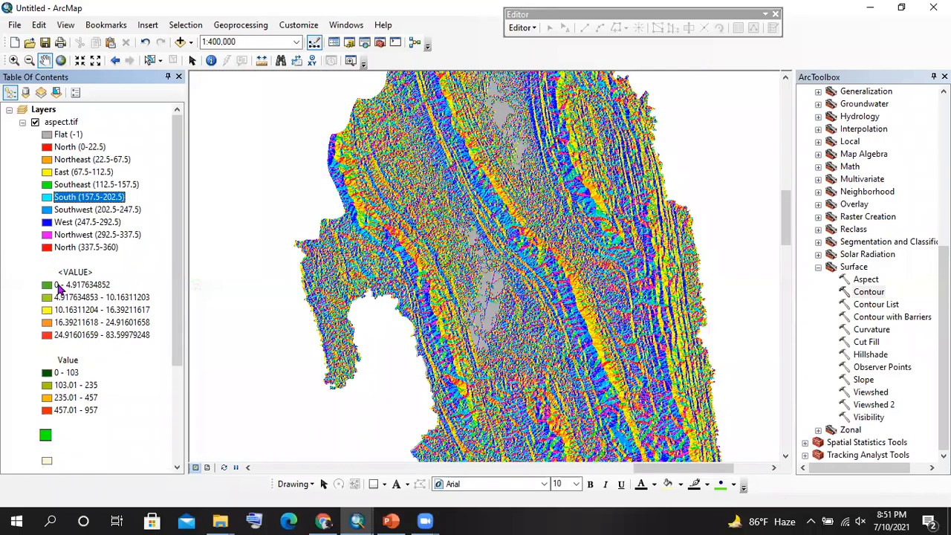
pyautogui.click(81, 287)
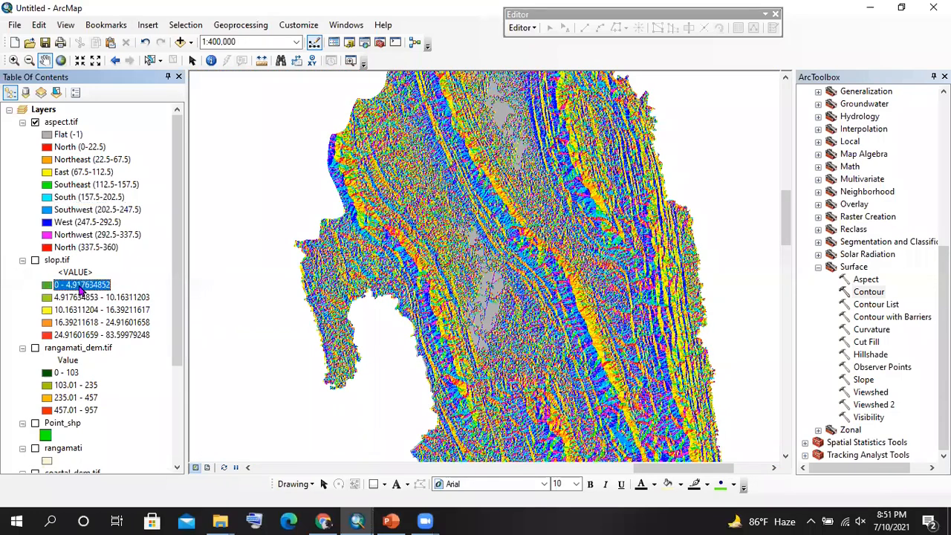
pyautogui.click(59, 298)
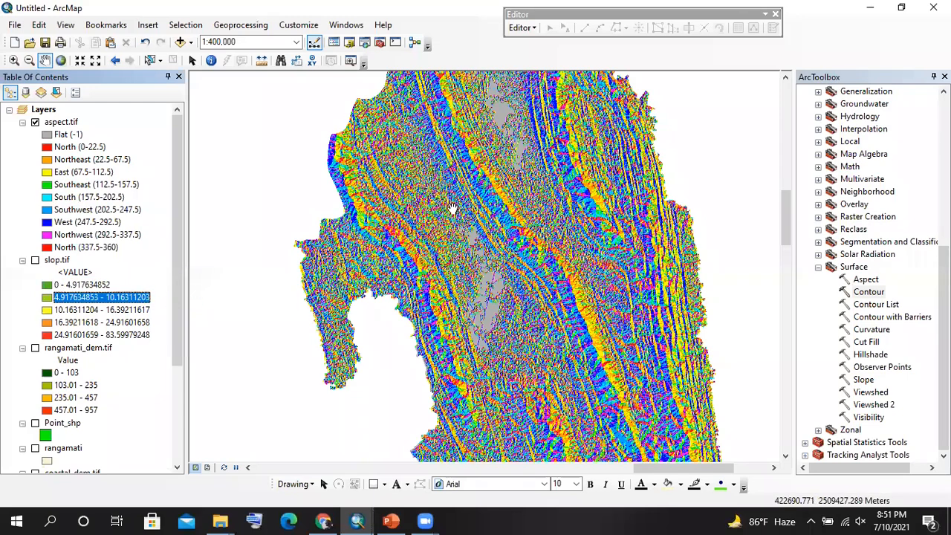
pyautogui.scroll(3, 451, 206)
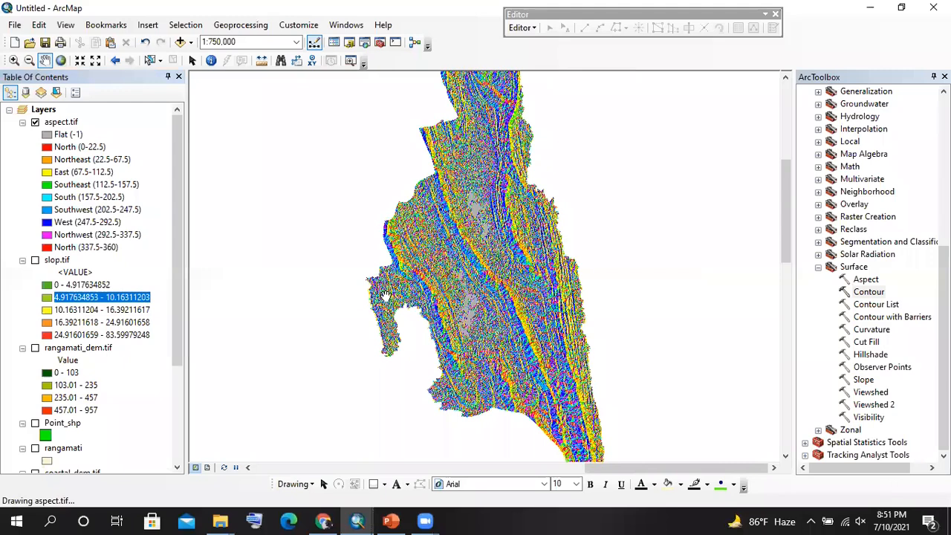
pyautogui.doubleClick(862, 292)
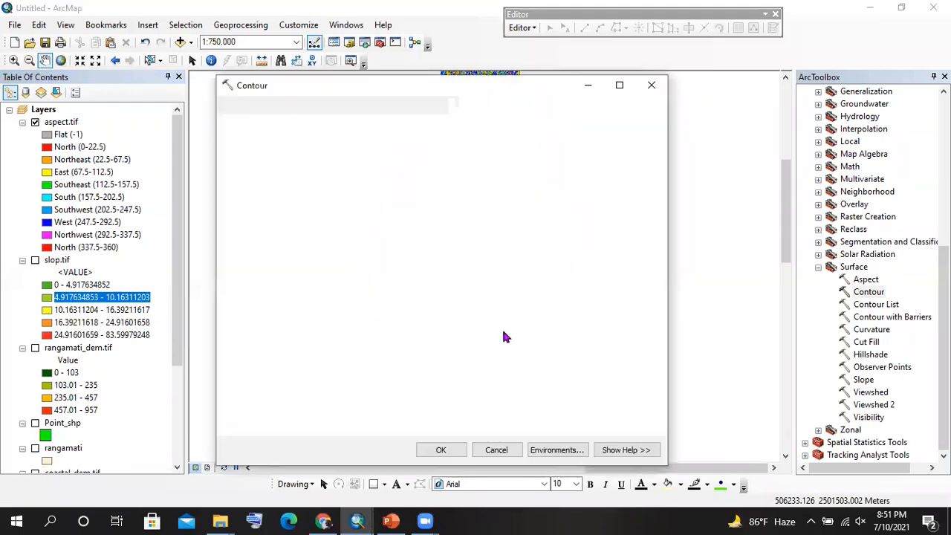
pyautogui.scroll(-3, 60, 384)
pyautogui.scroll(-1, 59, 385)
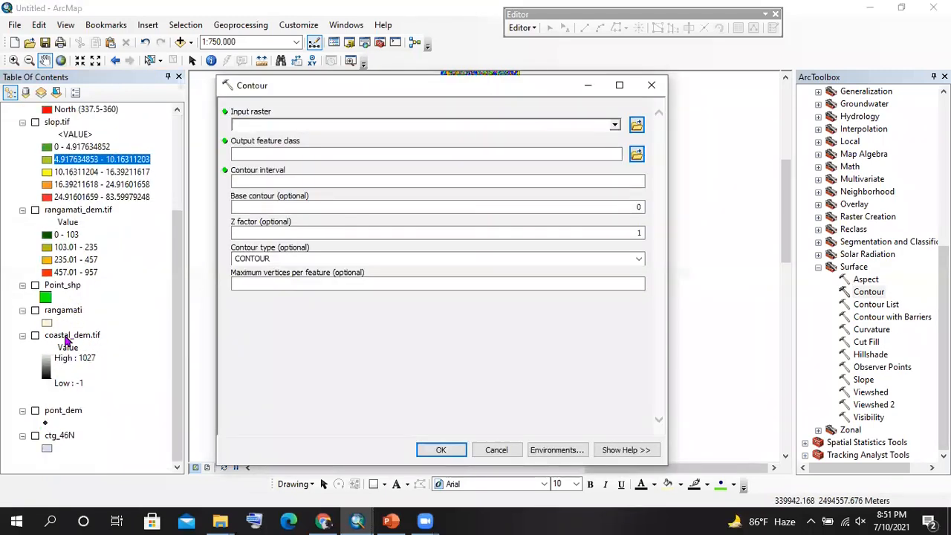
pyautogui.moveTo(410, 92); pyautogui.dragTo(412, 99)
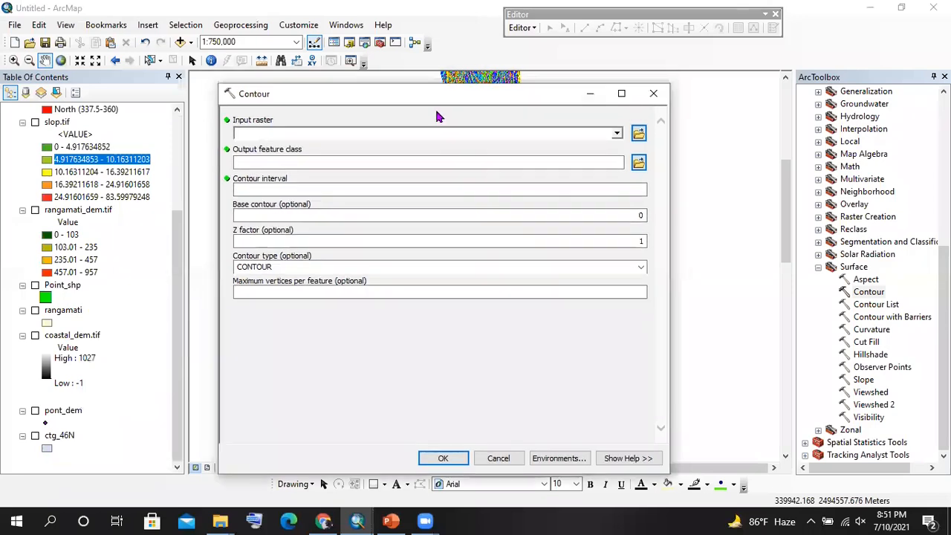
pyautogui.click(653, 93)
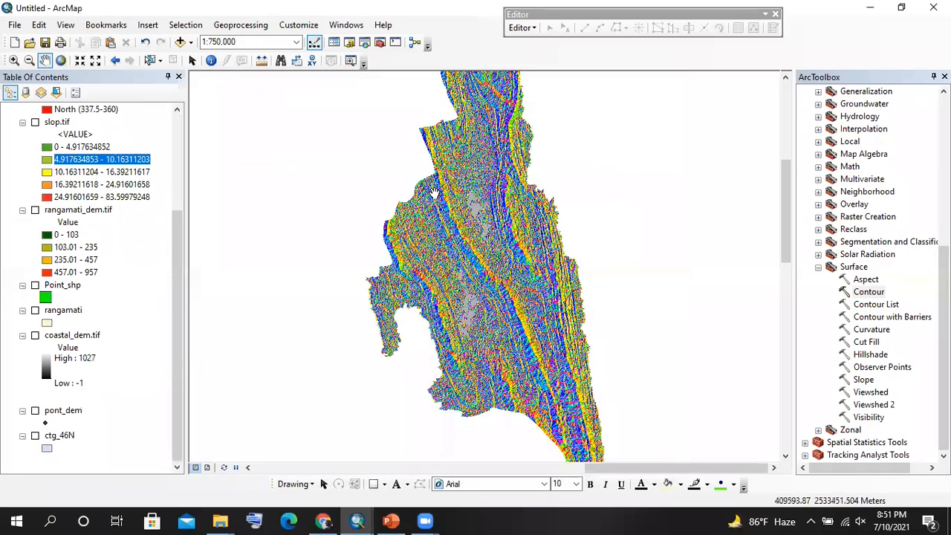
pyautogui.scroll(5, 110, 208)
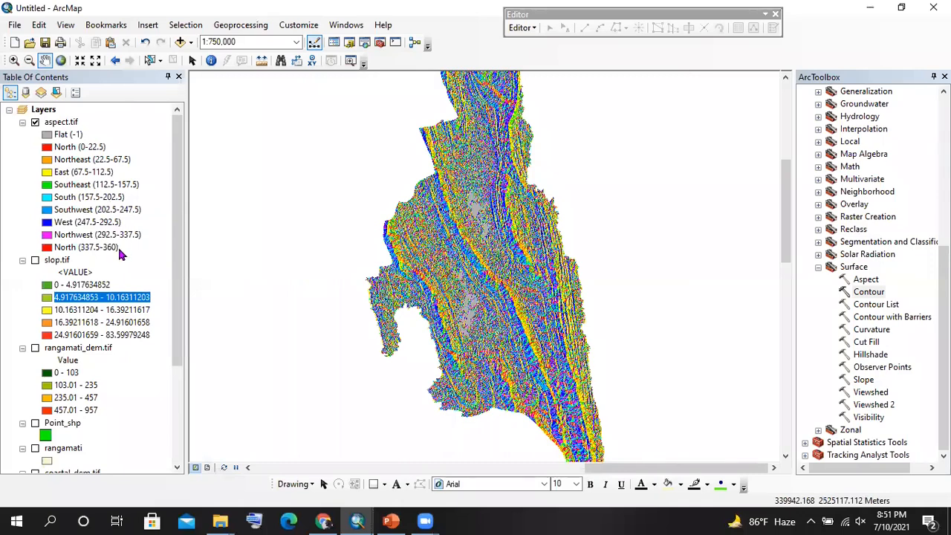
pyautogui.click(116, 248)
pyautogui.click(80, 260)
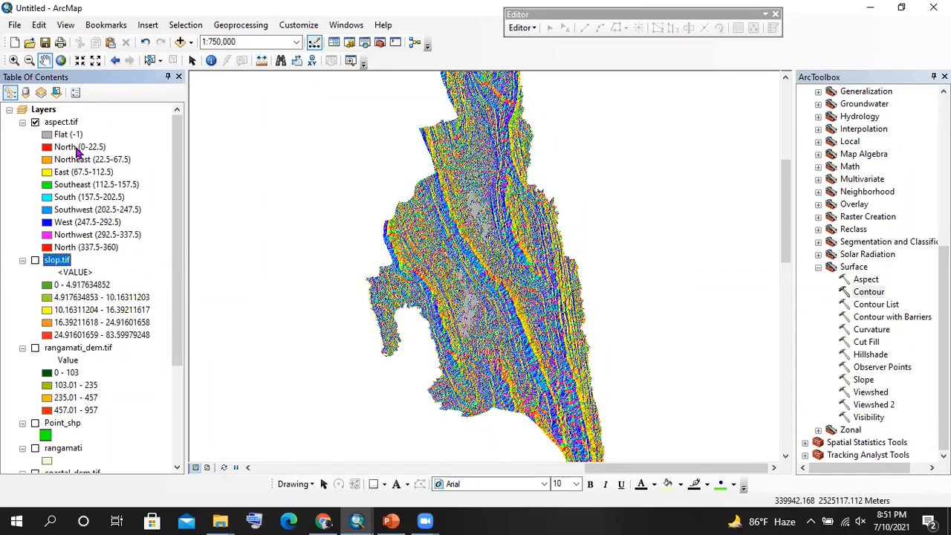
pyautogui.click(66, 123)
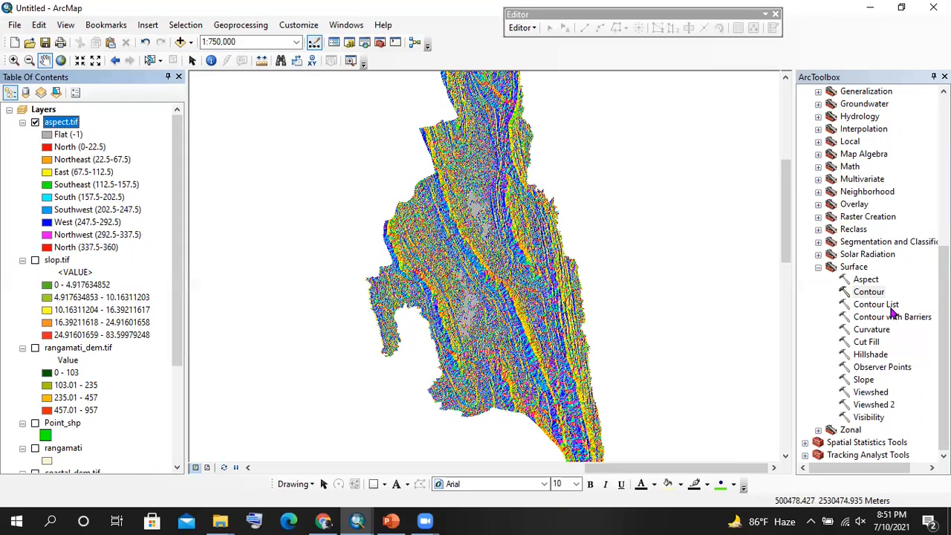
pyautogui.doubleClick(865, 279)
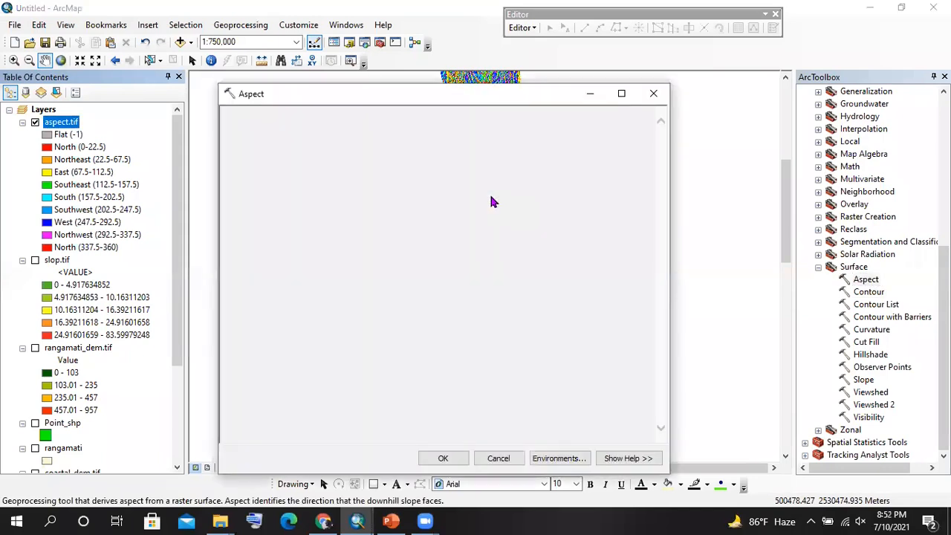
pyautogui.click(639, 162)
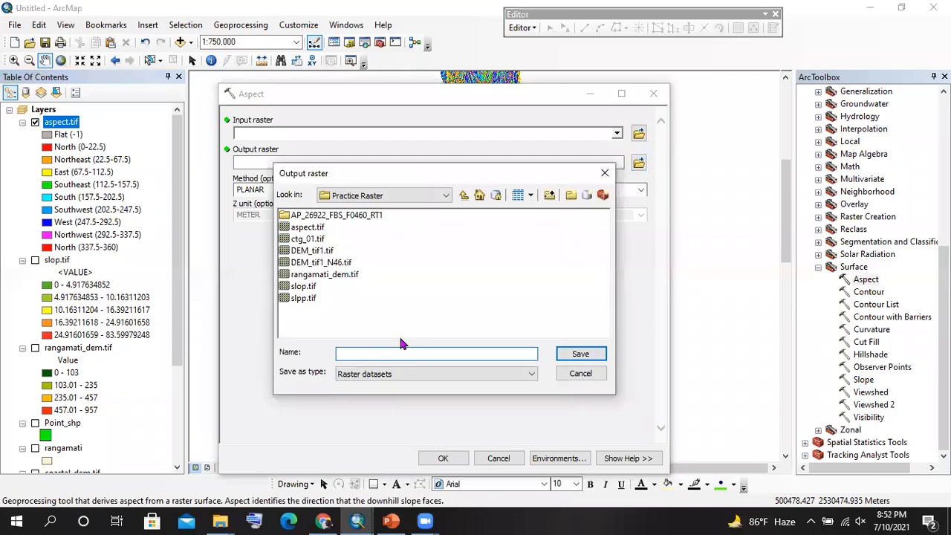
pyautogui.write('name.tif')
pyautogui.click(606, 176)
pyautogui.click(653, 93)
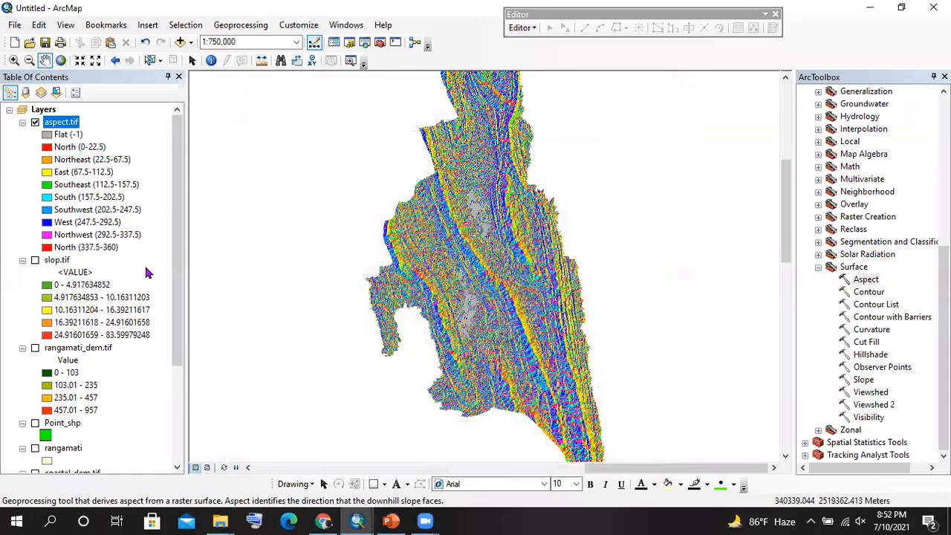
# - Start the Contour tool with rangamati_dem.tif as the input raster and a contour interval of 20
pyautogui.scroll(-4, 147, 273)
pyautogui.scroll(4, 146, 273)
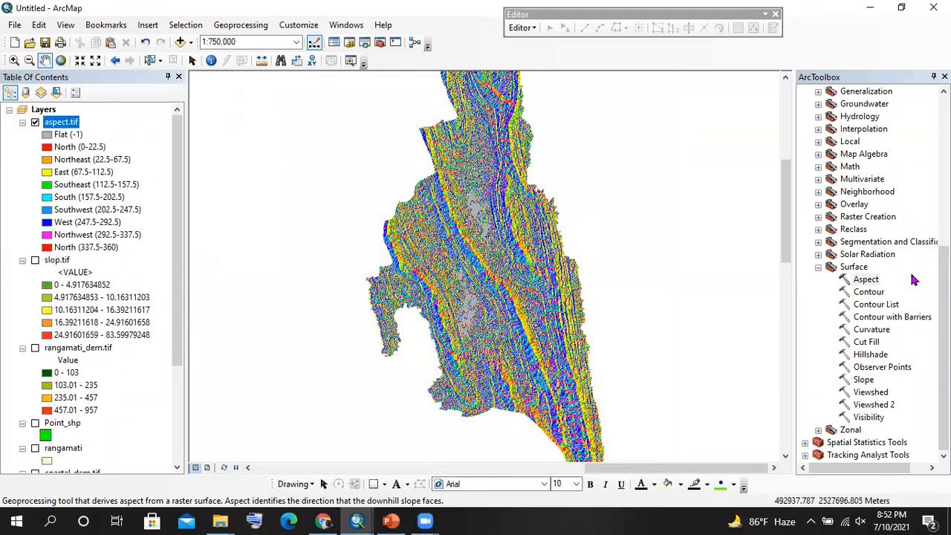
pyautogui.doubleClick(868, 292)
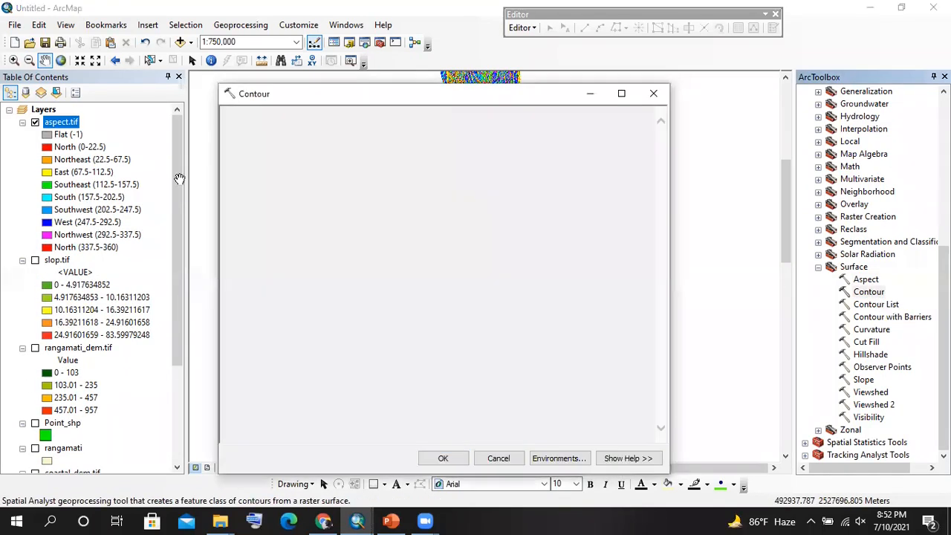
pyautogui.scroll(-2, 83, 349)
pyautogui.scroll(1, 85, 234)
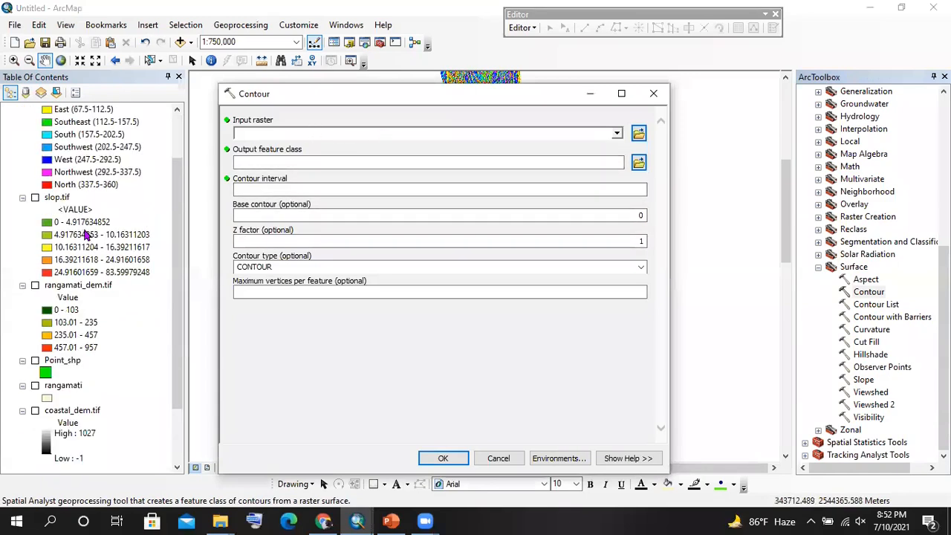
pyautogui.moveTo(78, 415); pyautogui.dragTo(312, 134)
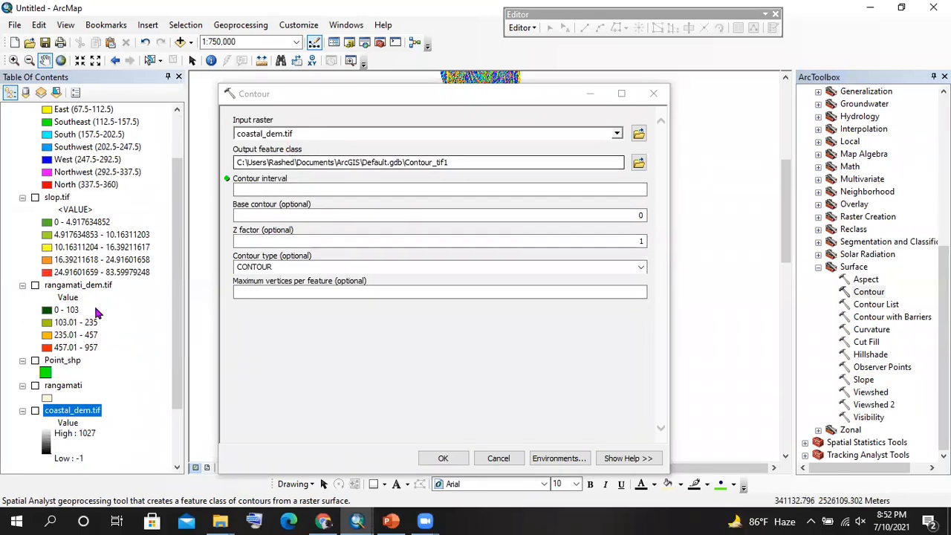
pyautogui.moveTo(87, 285); pyautogui.dragTo(324, 128)
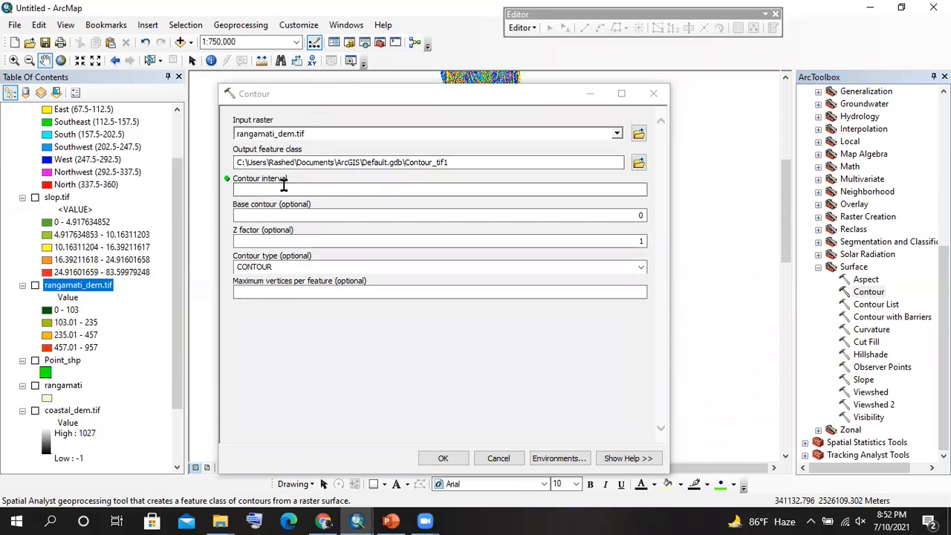
pyautogui.click(284, 188)
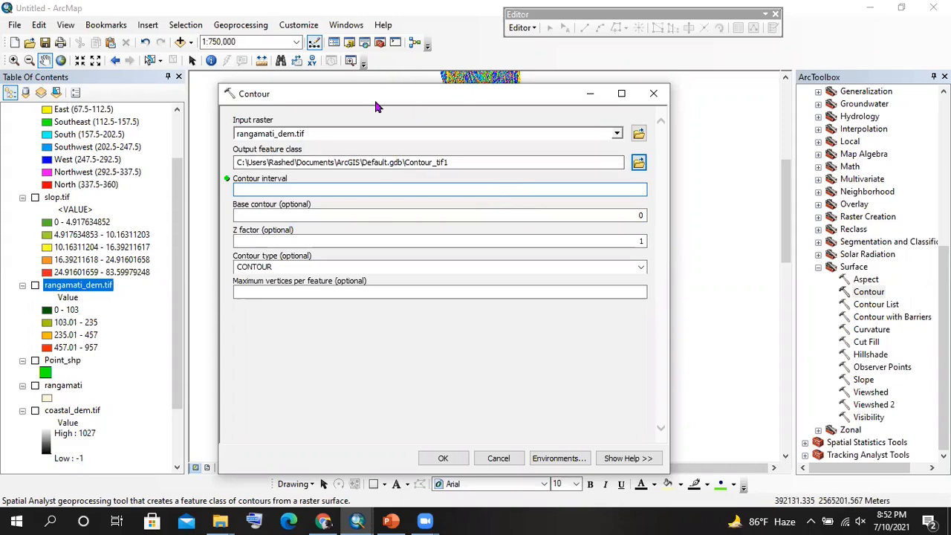
pyautogui.moveTo(375, 104); pyautogui.dragTo(312, 107)
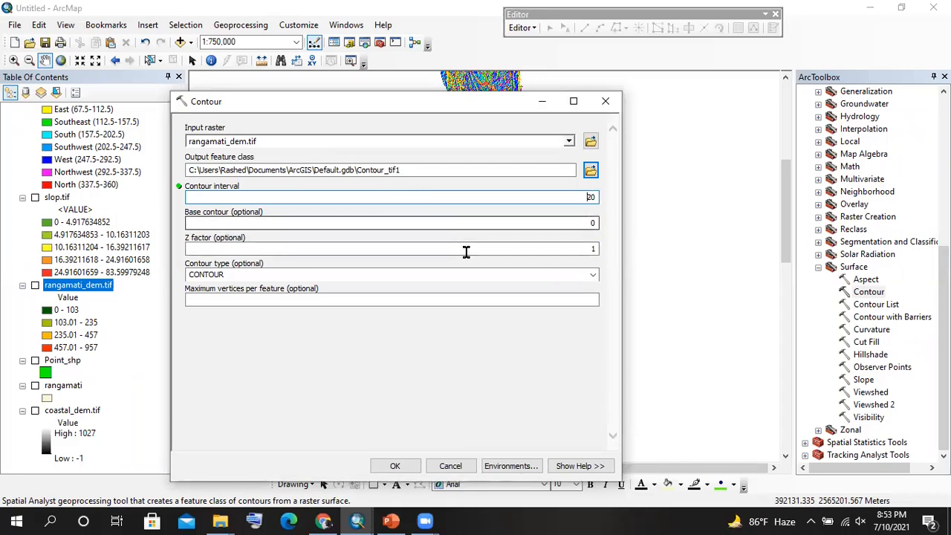
# - Set the output feature class to contour.shp in the Practice Raster folder and run the Contour tool
pyautogui.click(590, 171)
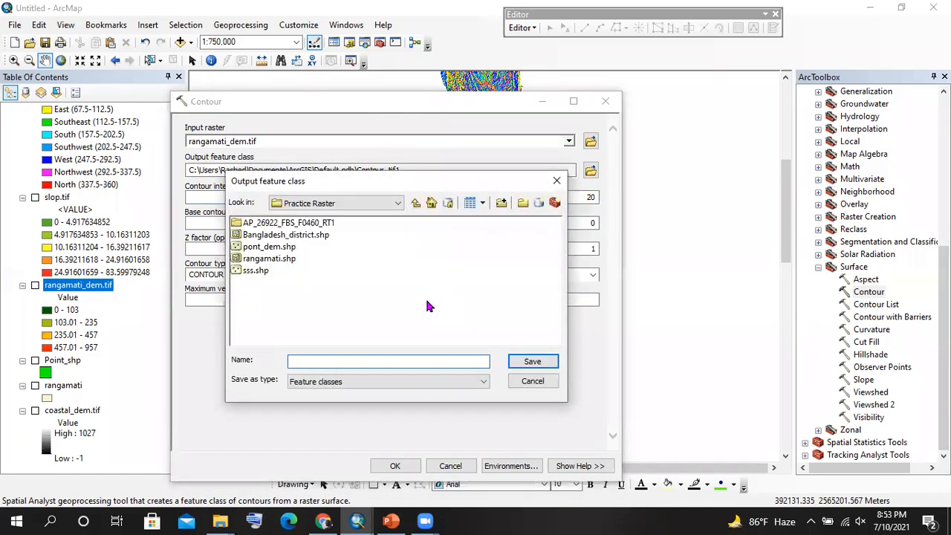
pyautogui.write('contour.tif')
pyautogui.press('Return')
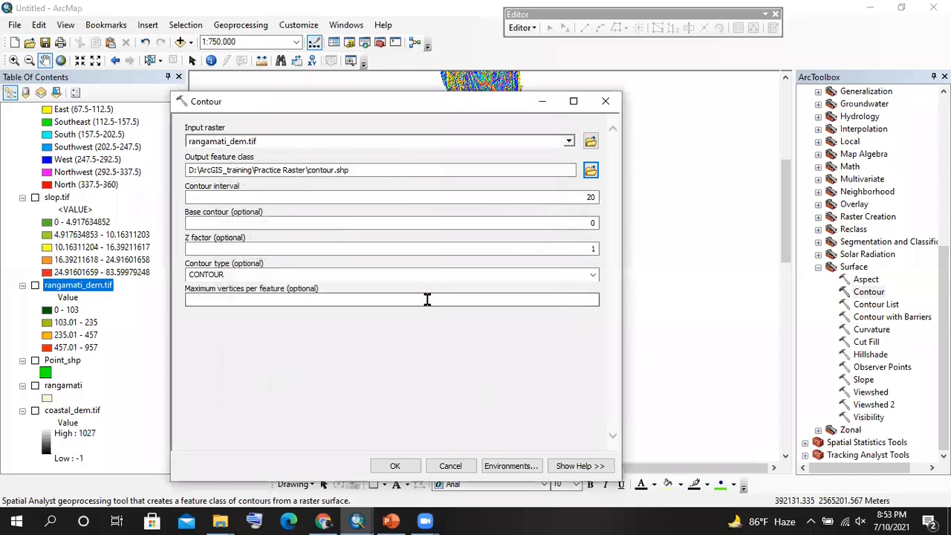
pyautogui.click(392, 465)
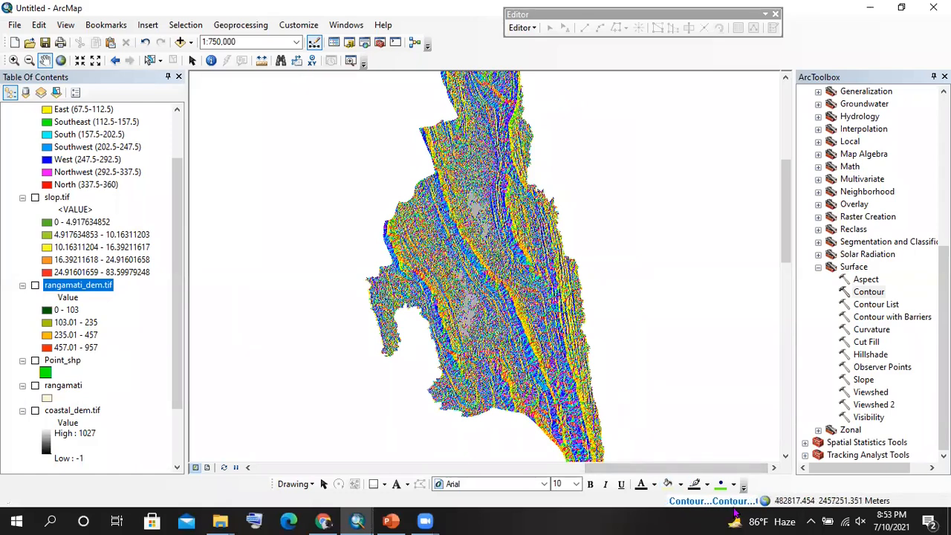
# - Hide the aspect.tif layer and examine the generated contour lines up close
pyautogui.scroll(3, 494, 249)
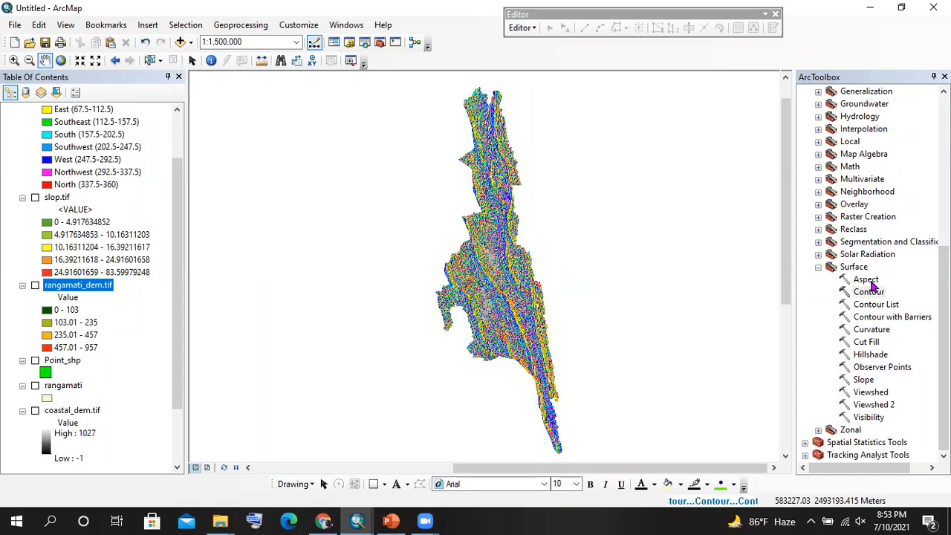
pyautogui.scroll(2, 95, 208)
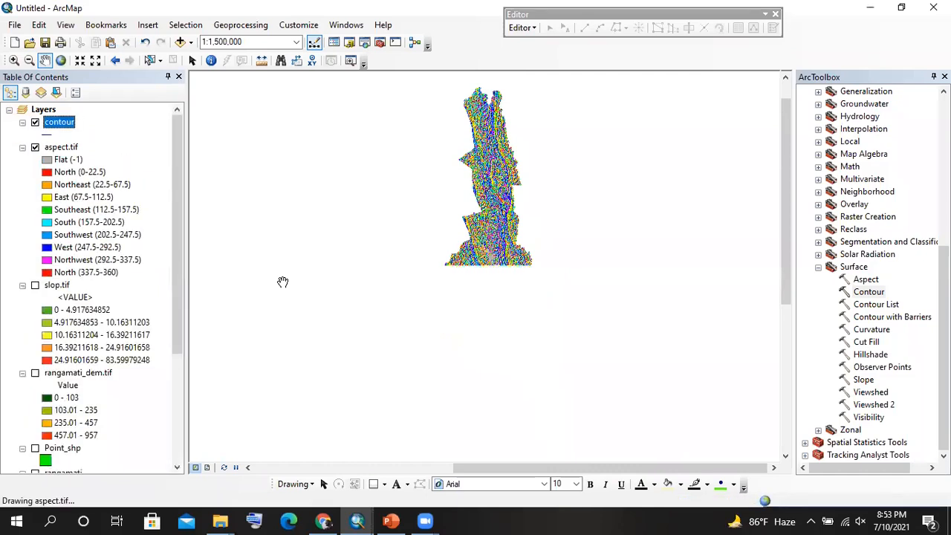
pyautogui.click(35, 147)
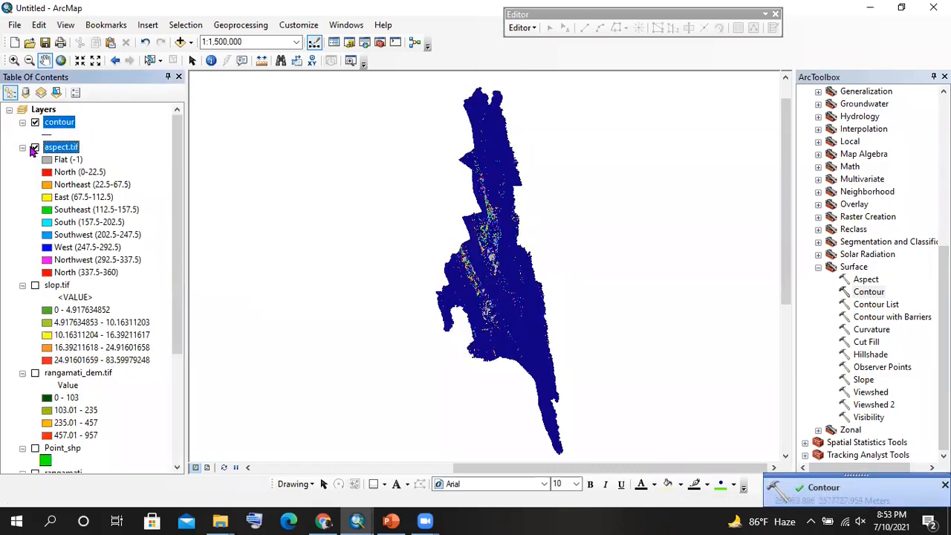
pyautogui.scroll(-3, 483, 223)
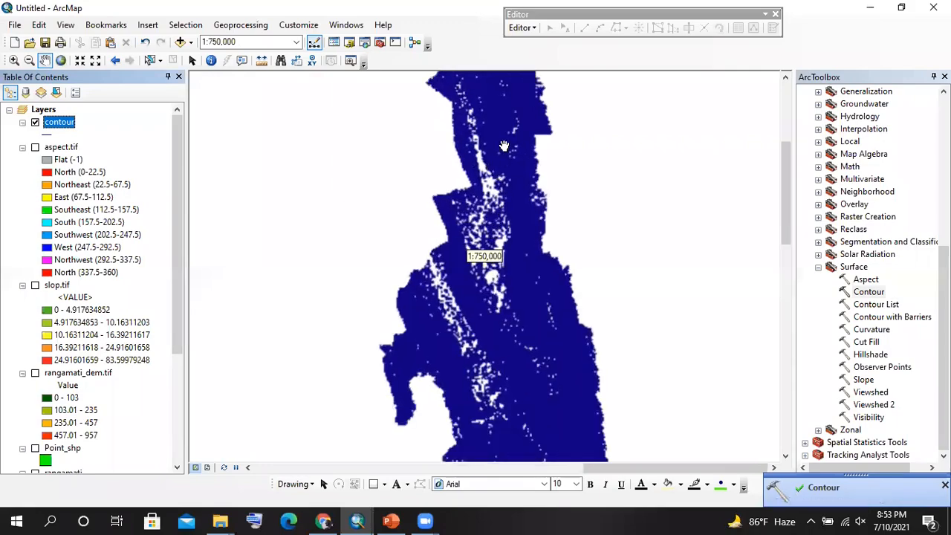
pyautogui.scroll(-5, 483, 216)
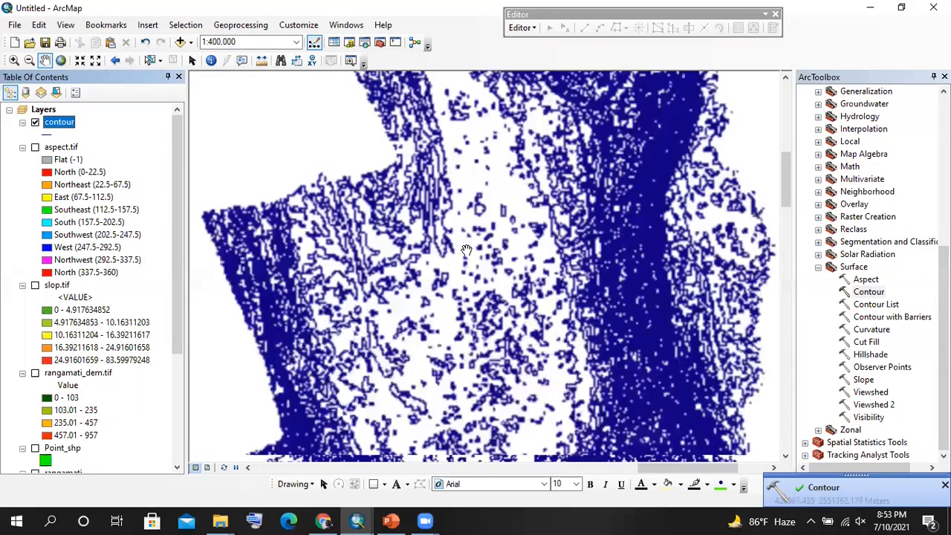
pyautogui.scroll(-1, 442, 255)
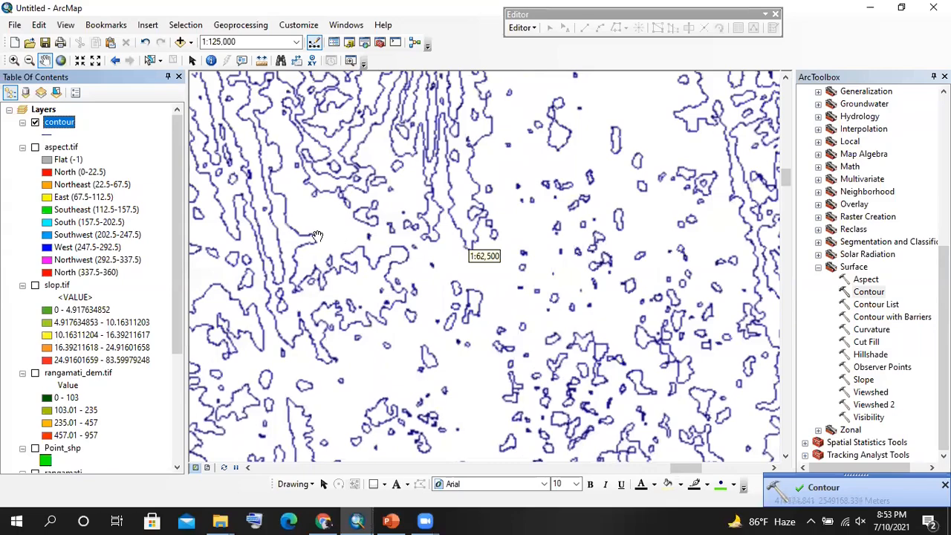
pyautogui.scroll(1, 324, 235)
pyautogui.scroll(1, 445, 238)
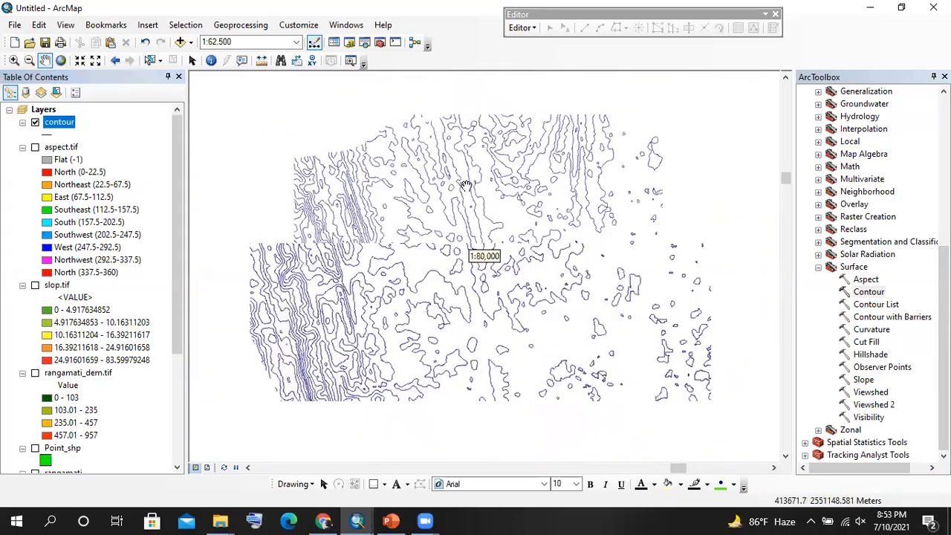
# - View the symbology properties of the contour layer
pyautogui.rightClick(64, 123)
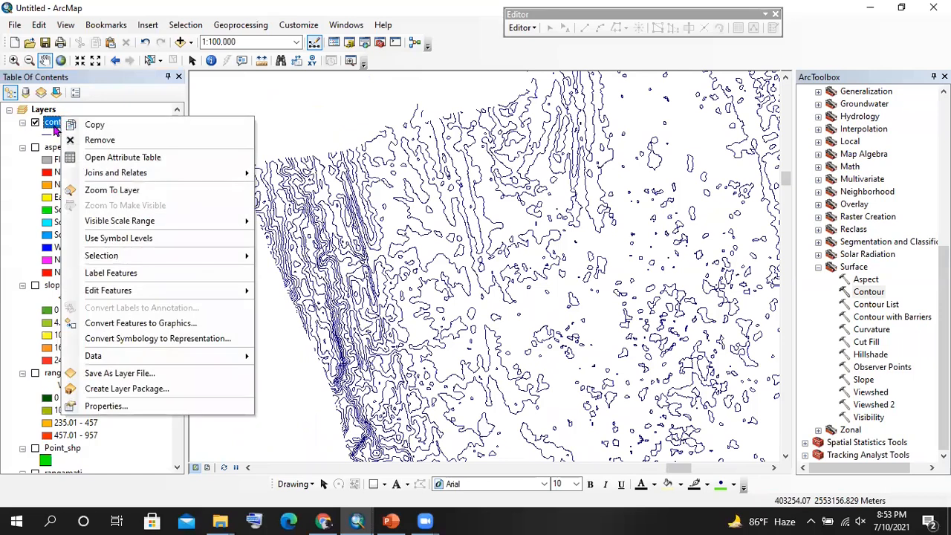
pyautogui.click(122, 402)
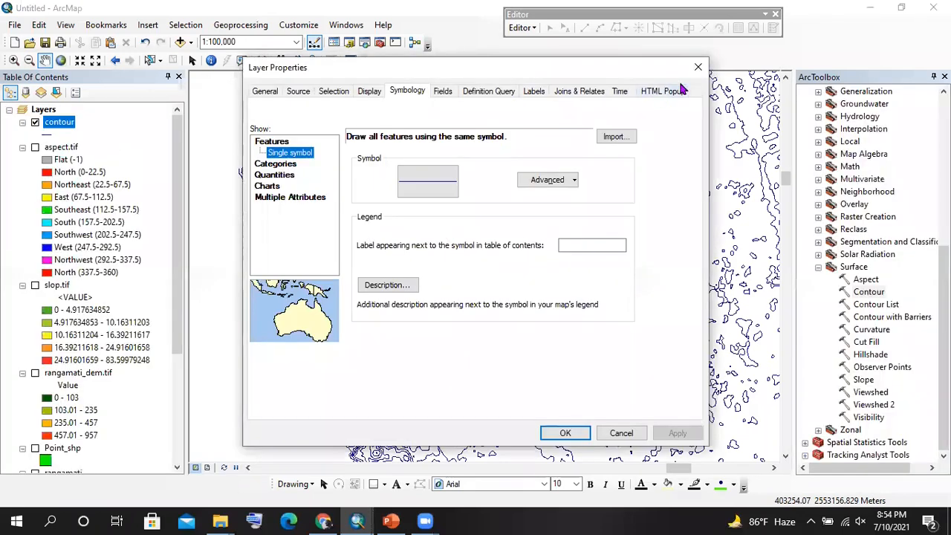
pyautogui.click(697, 67)
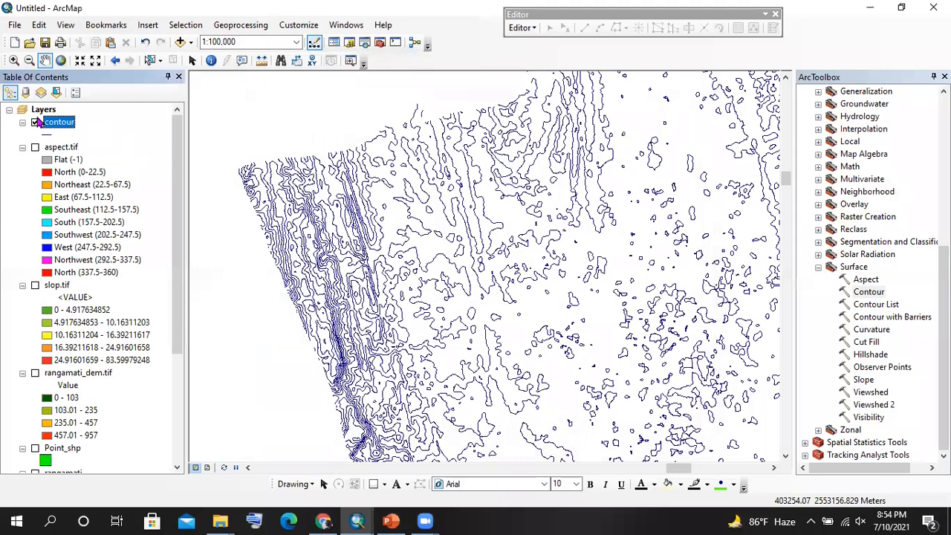
# - Hide the contour layer and start the Contour tool with rangamati_dem.tif as the input raster and a contour interval of 80
pyautogui.click(36, 122)
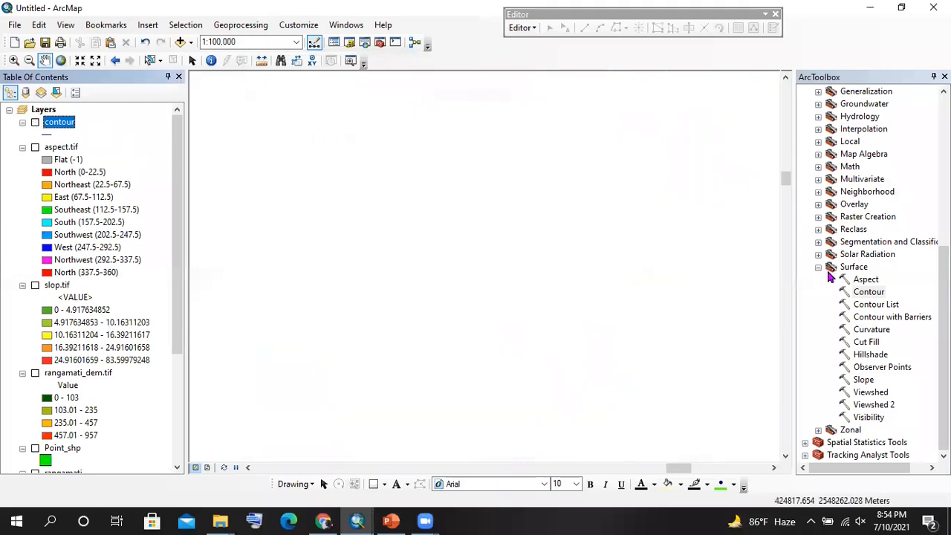
pyautogui.doubleClick(868, 293)
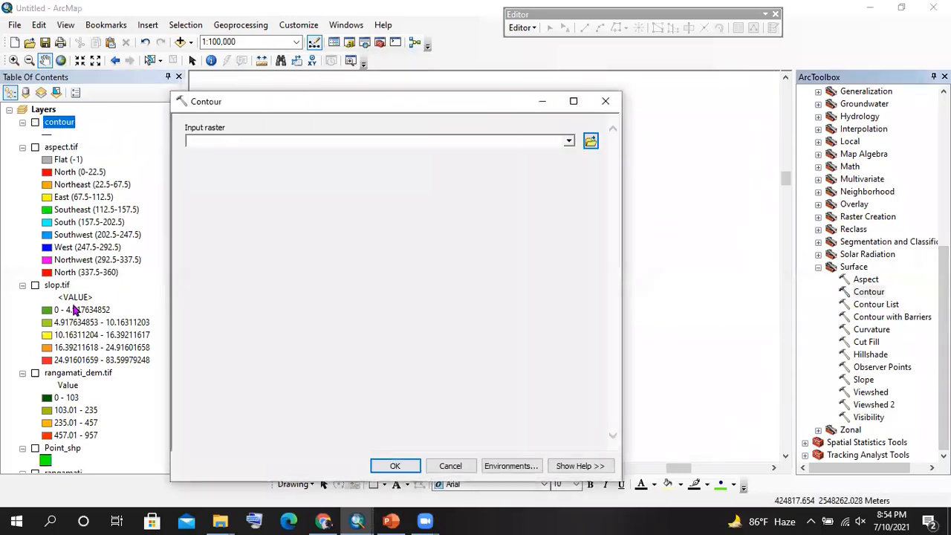
pyautogui.scroll(-2, 78, 334)
pyautogui.moveTo(78, 310); pyautogui.dragTo(257, 145)
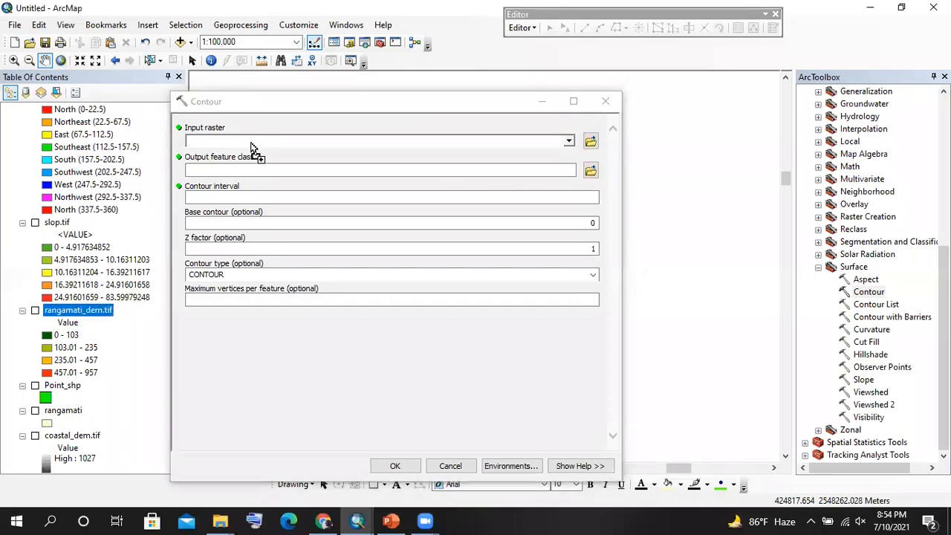
pyautogui.click(558, 198)
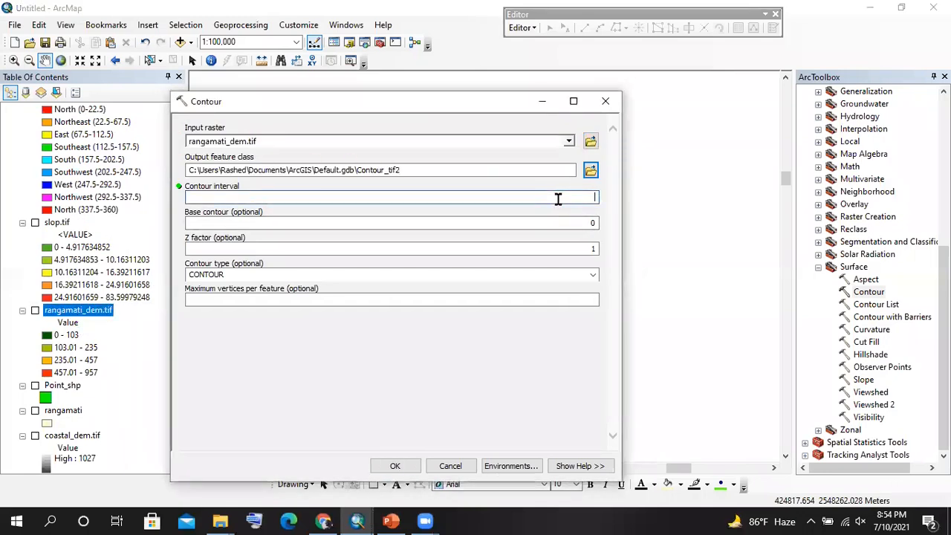
pyautogui.write('80')
# - Set the output feature class to contour_80.shp in the Practice Raster folder and run the Contour tool
pyautogui.click(590, 170)
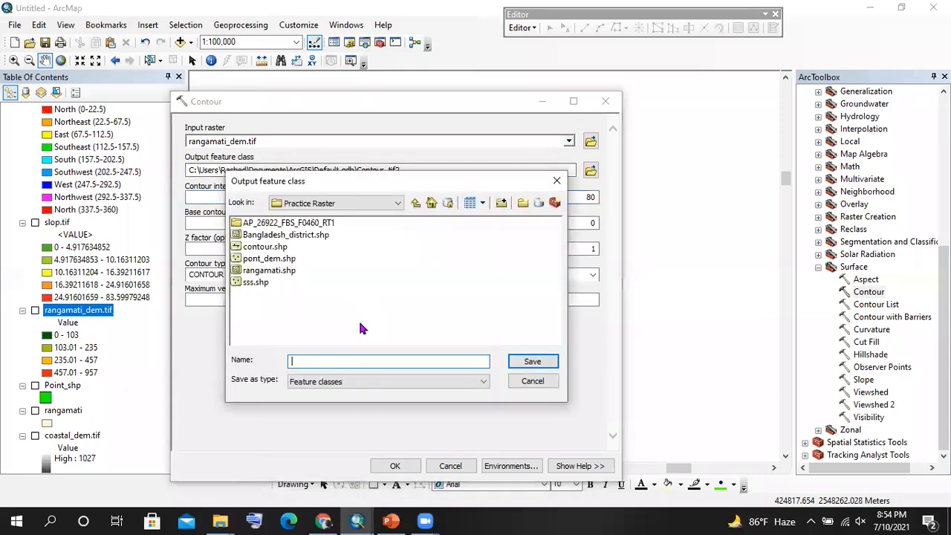
pyautogui.click(264, 246)
pyautogui.click(318, 361)
pyautogui.write('_80.shp')
pyautogui.press('Return')
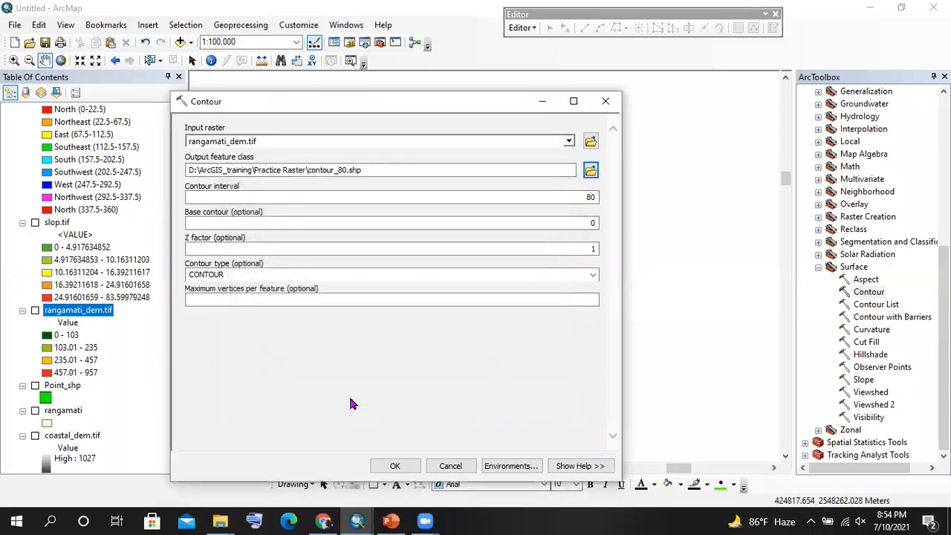
pyautogui.click(395, 466)
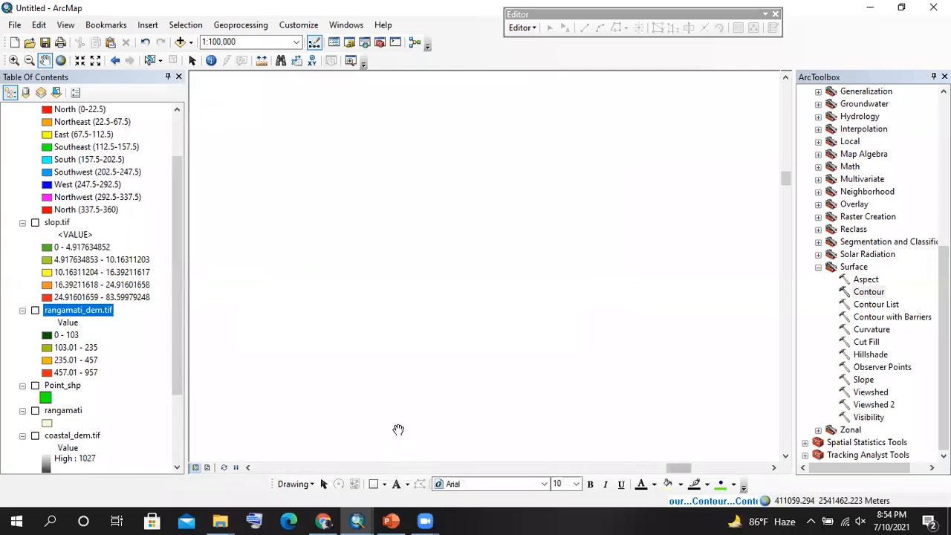
# - Examine the extent and spacing of the contour_80 lines at smaller map scales and look through the Spatial Analyst toolsets
pyautogui.scroll(2, 64, 208)
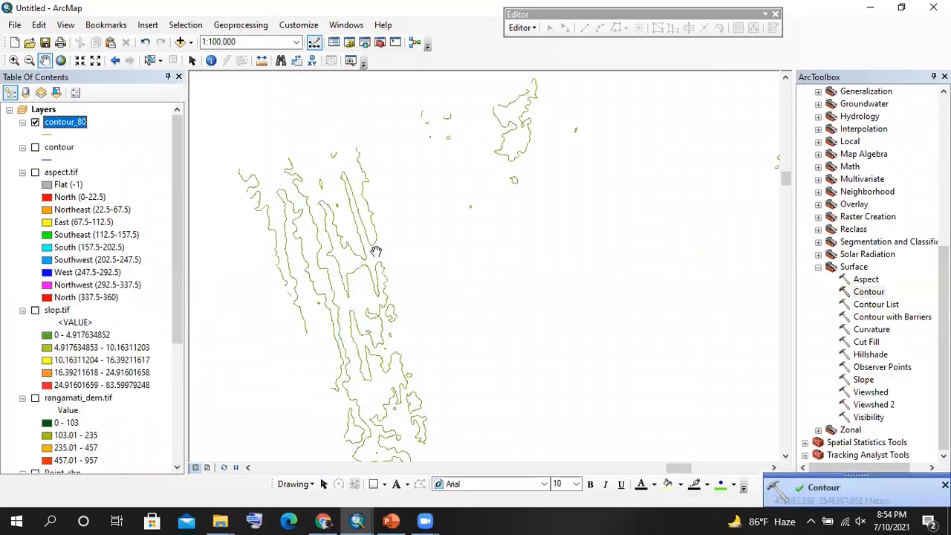
pyautogui.scroll(2, 364, 249)
pyautogui.scroll(2, 399, 214)
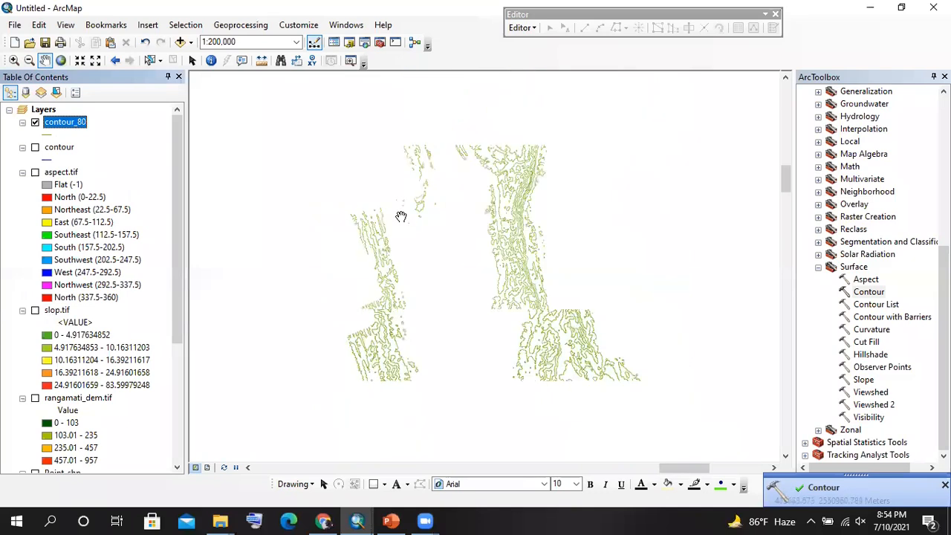
pyautogui.scroll(2, 400, 216)
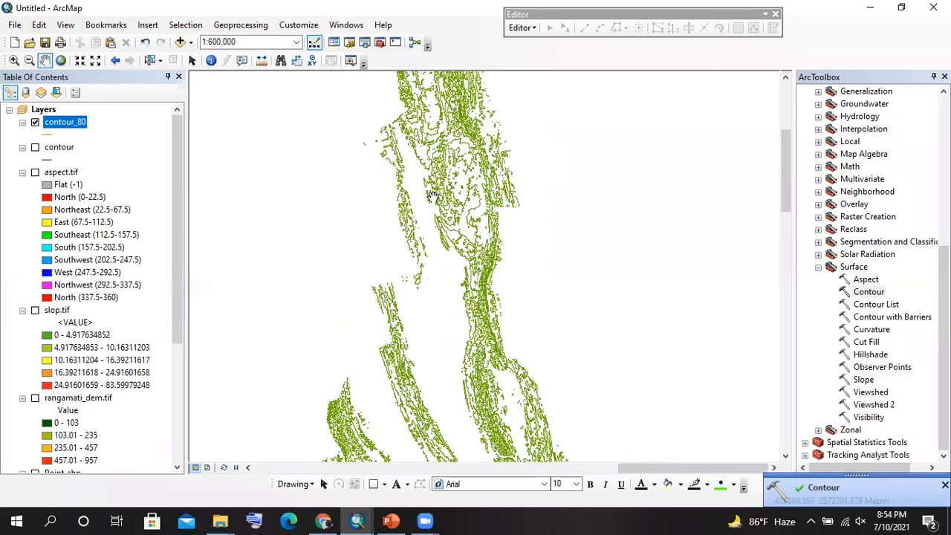
pyautogui.scroll(2, 431, 194)
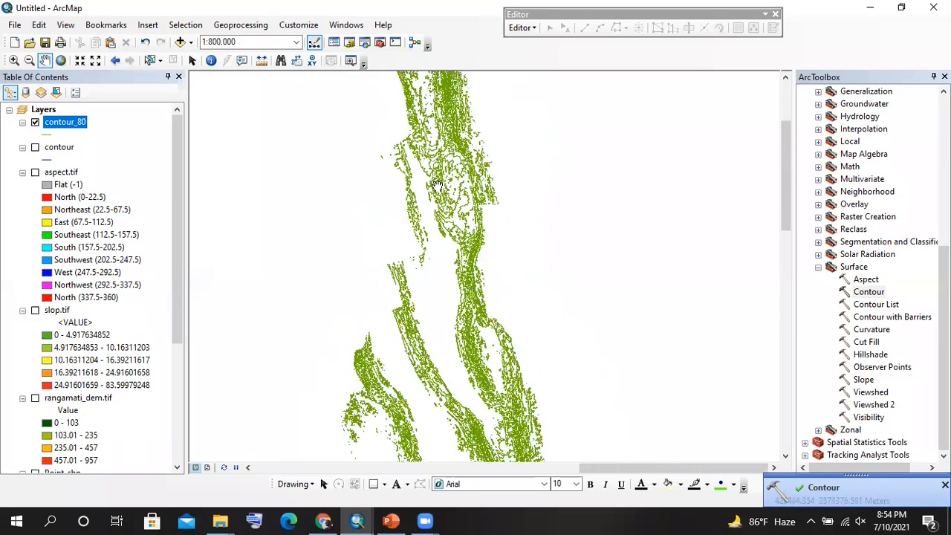
pyautogui.scroll(1, 438, 186)
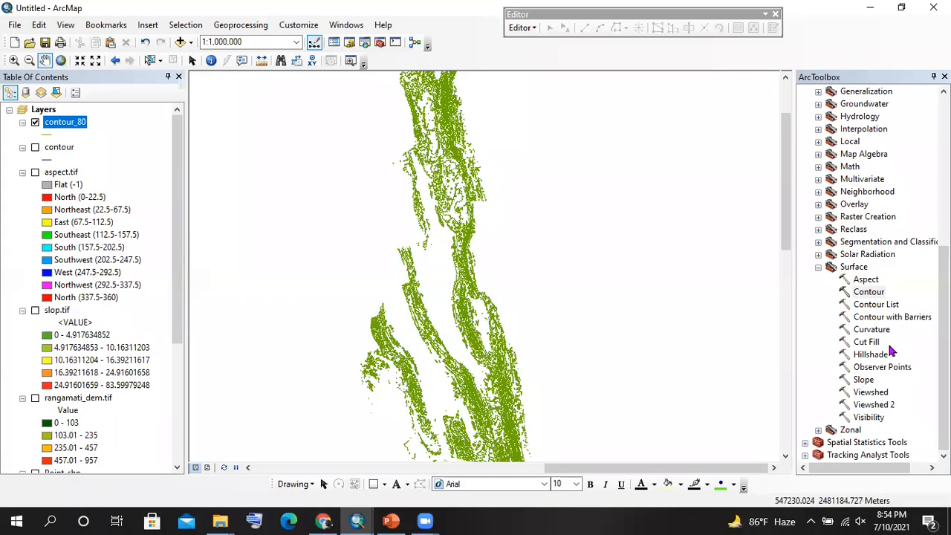
pyautogui.scroll(5, 872, 286)
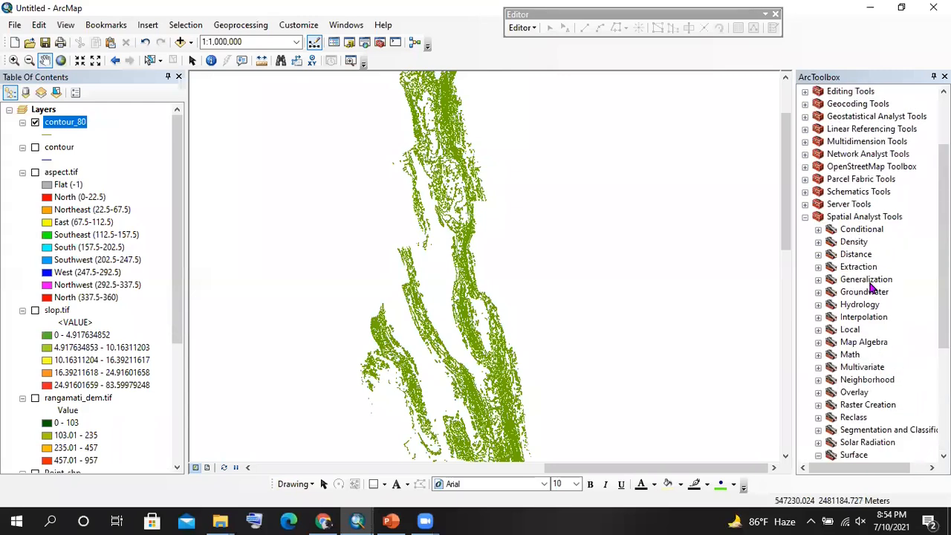
pyautogui.scroll(-5, 871, 289)
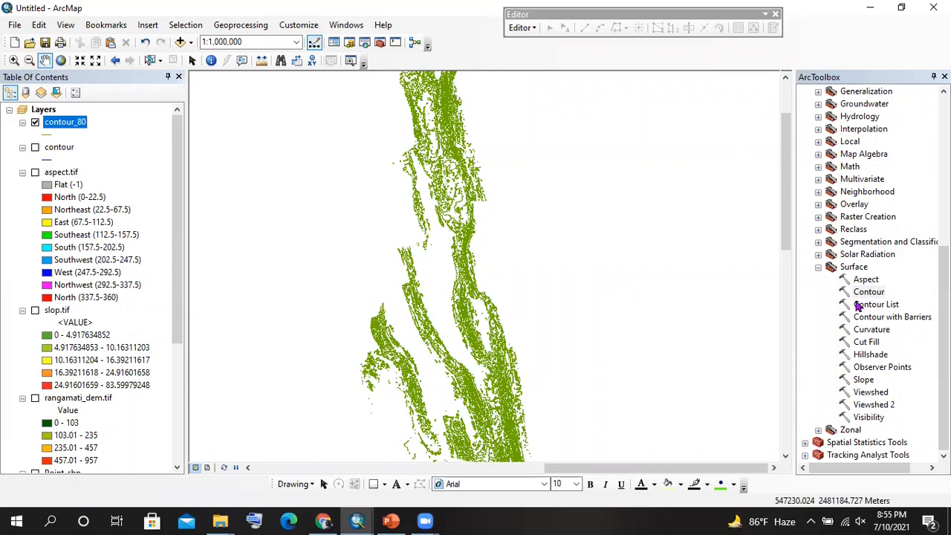
# - View the symbology properties of the contour_80 layer and close them without changes
pyautogui.rightClick(55, 127)
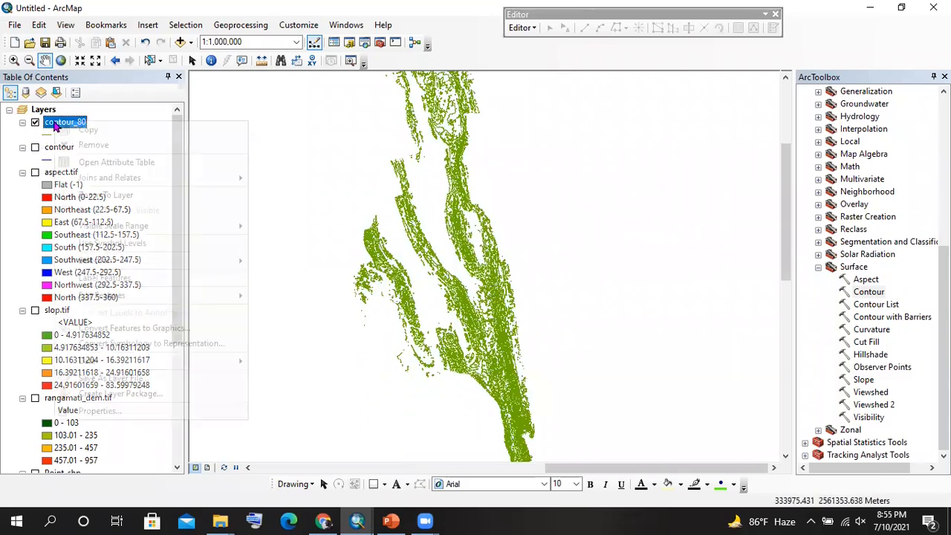
pyautogui.click(118, 409)
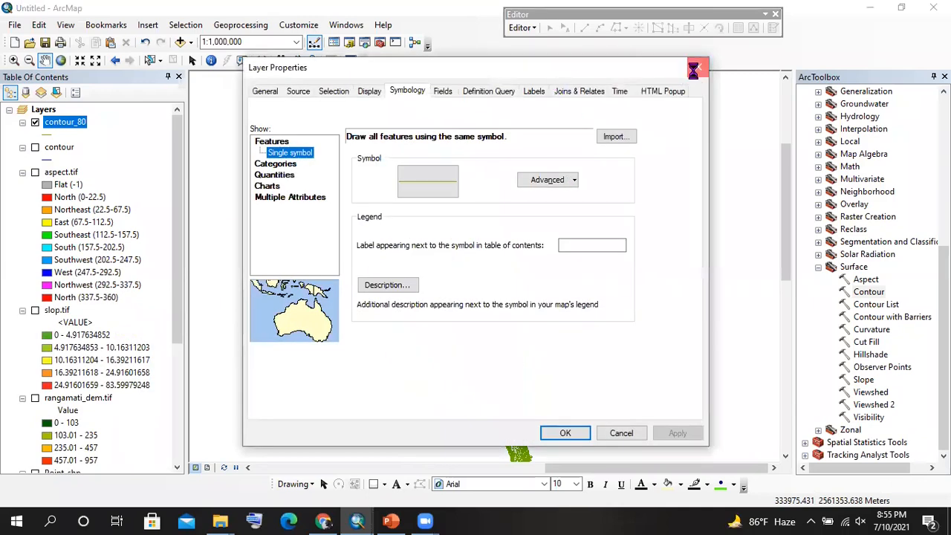
pyautogui.click(697, 67)
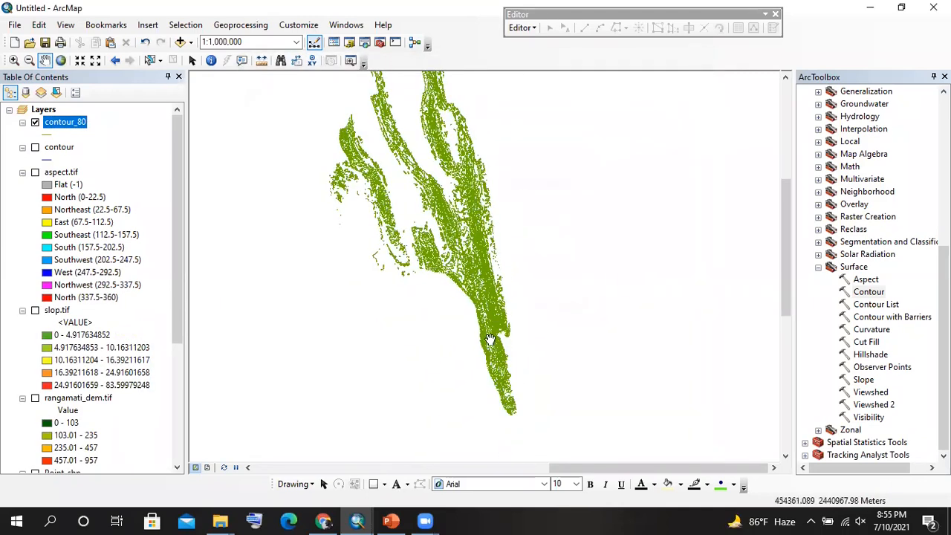
pyautogui.moveTo(486, 273); pyautogui.dragTo(529, 402)
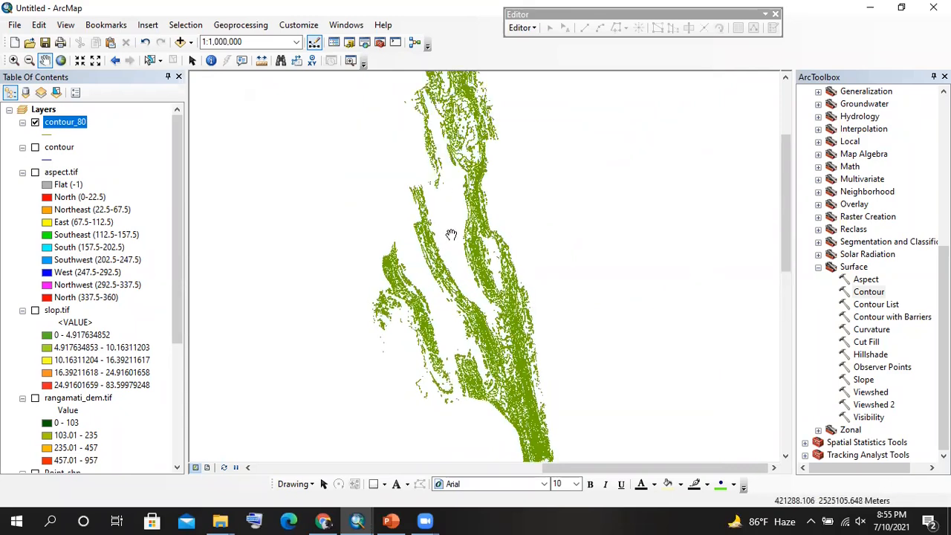
# - Set the contour_80 symbology to unique values categories with Contour as the value field
pyautogui.rightClick(74, 130)
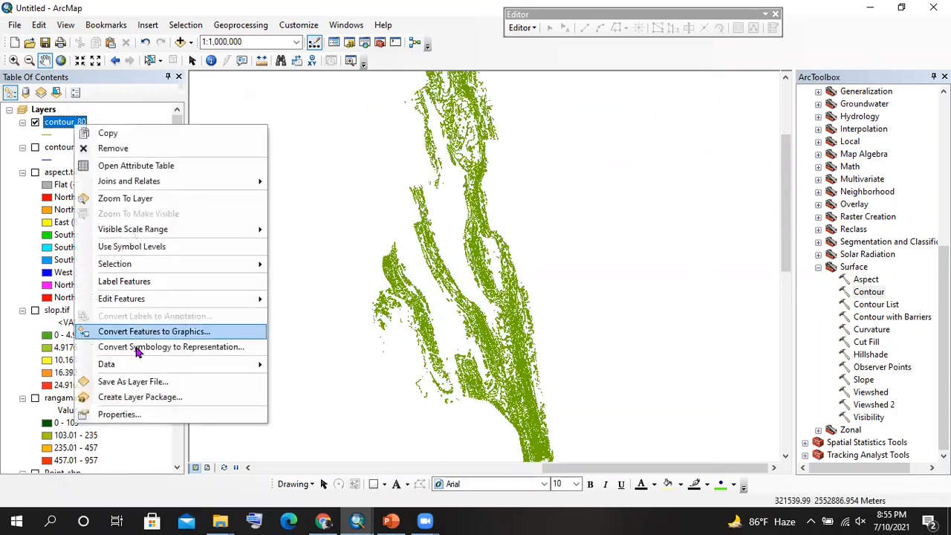
pyautogui.click(150, 413)
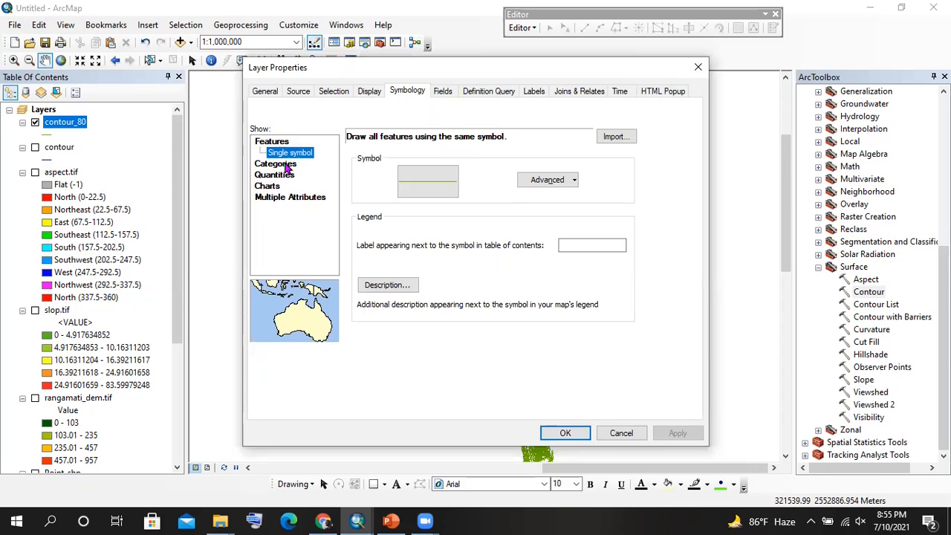
pyautogui.click(287, 165)
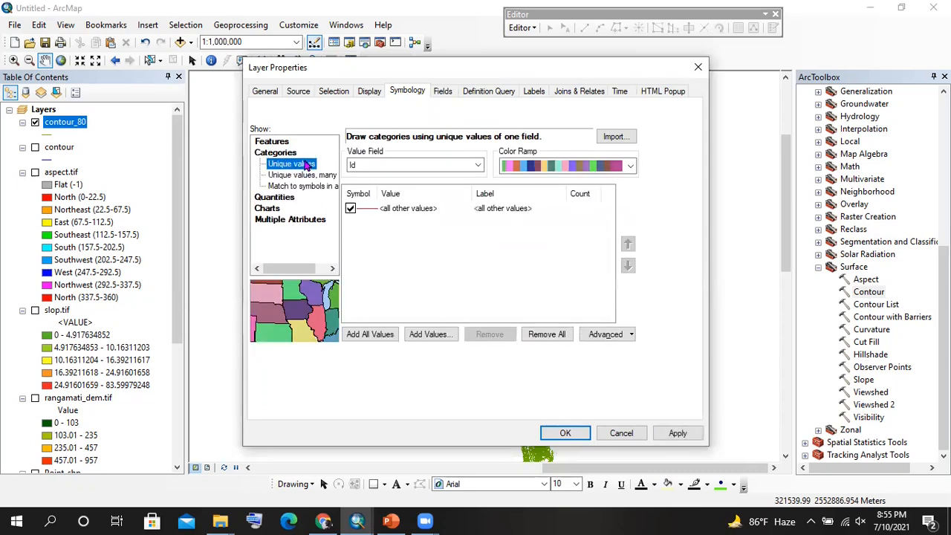
pyautogui.click(378, 164)
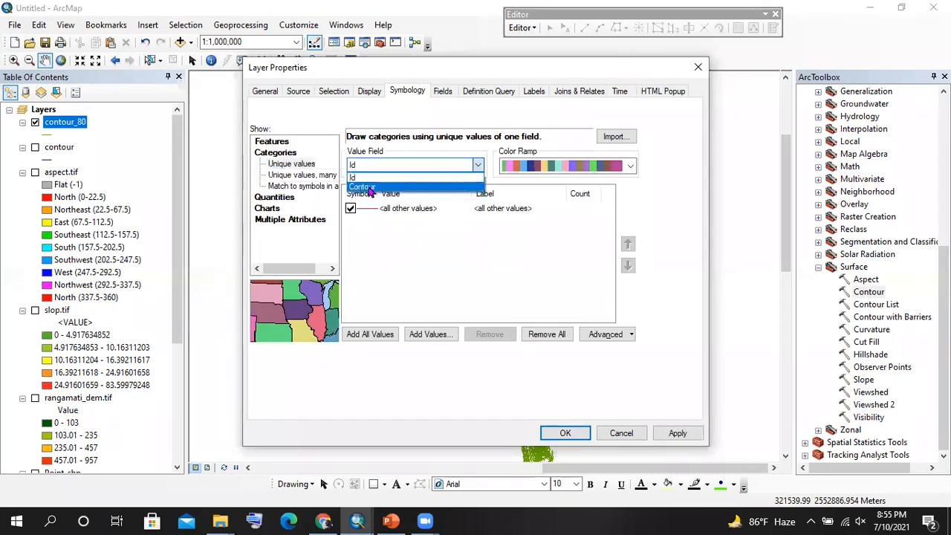
pyautogui.click(372, 186)
pyautogui.click(425, 335)
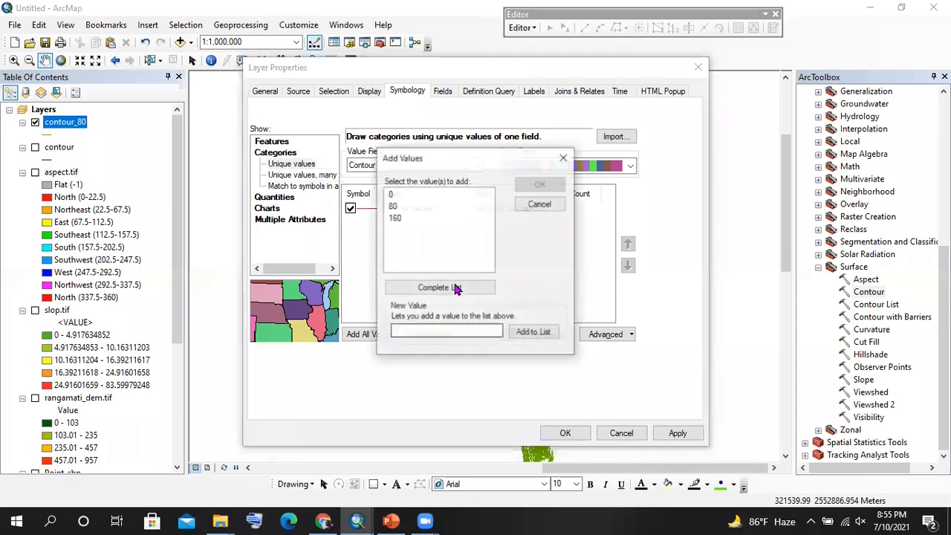
pyautogui.click(393, 207)
pyautogui.click(395, 206)
pyautogui.click(392, 206)
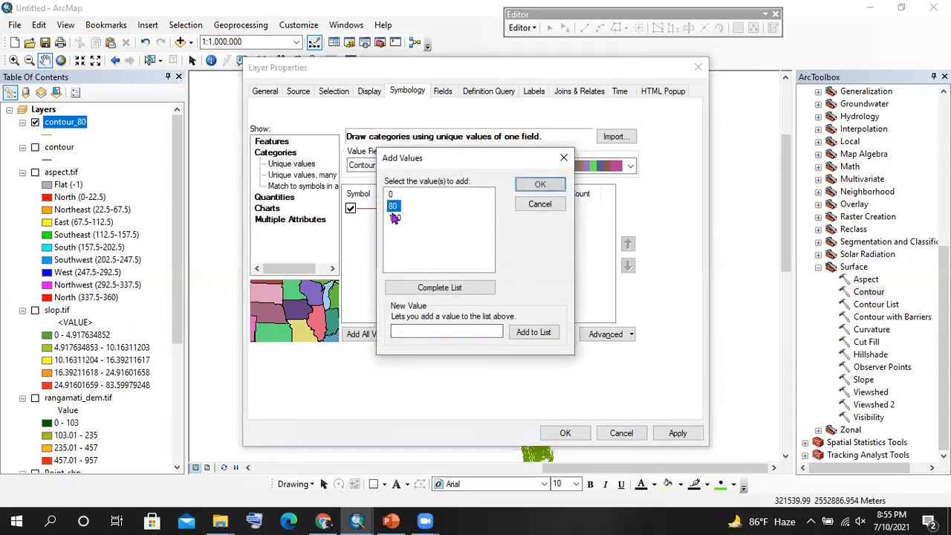
pyautogui.click(568, 158)
# - Add all Contour values to the unique values list and turn off the symbol for all other values
pyautogui.click(374, 333)
pyautogui.scroll(-2, 388, 278)
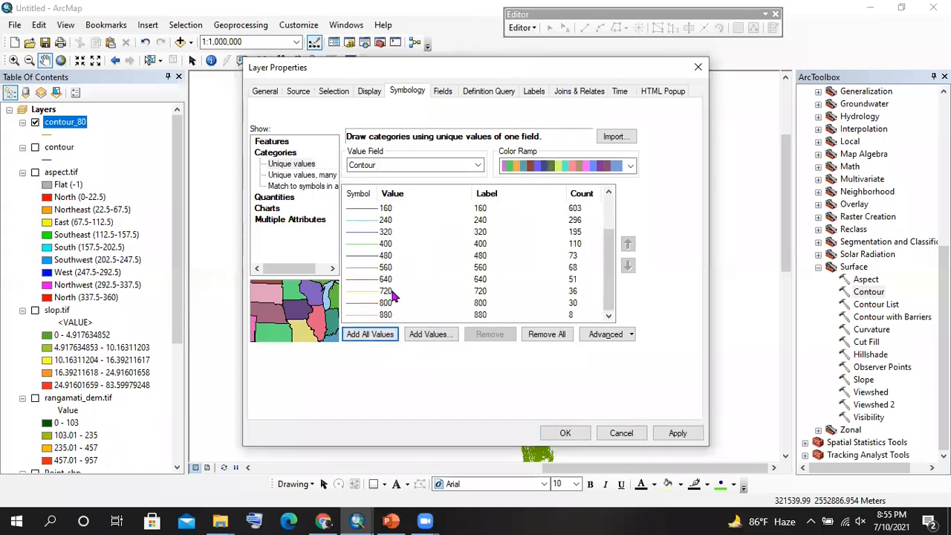
pyautogui.scroll(2, 405, 282)
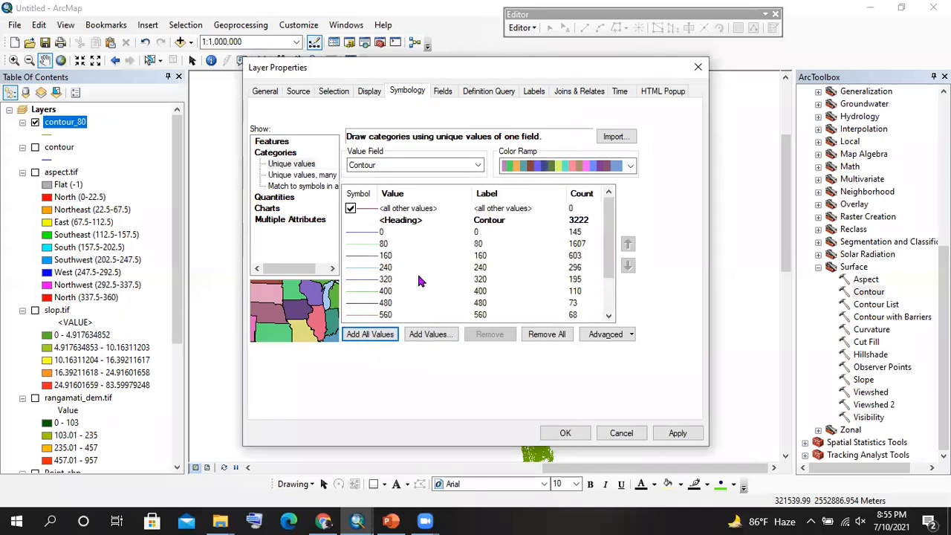
pyautogui.click(350, 209)
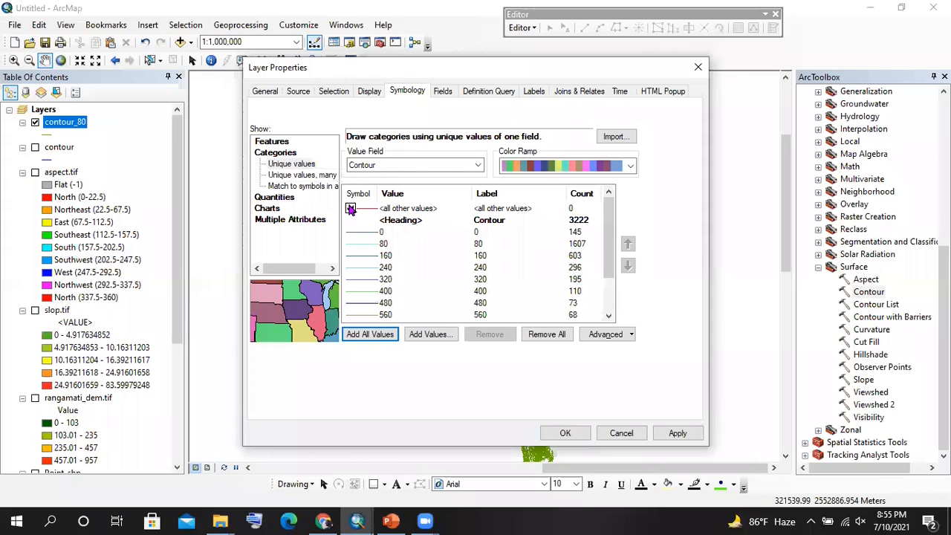
# - Review the listed contour values with their symbols and counts, and check whether further values can be added
pyautogui.click(431, 335)
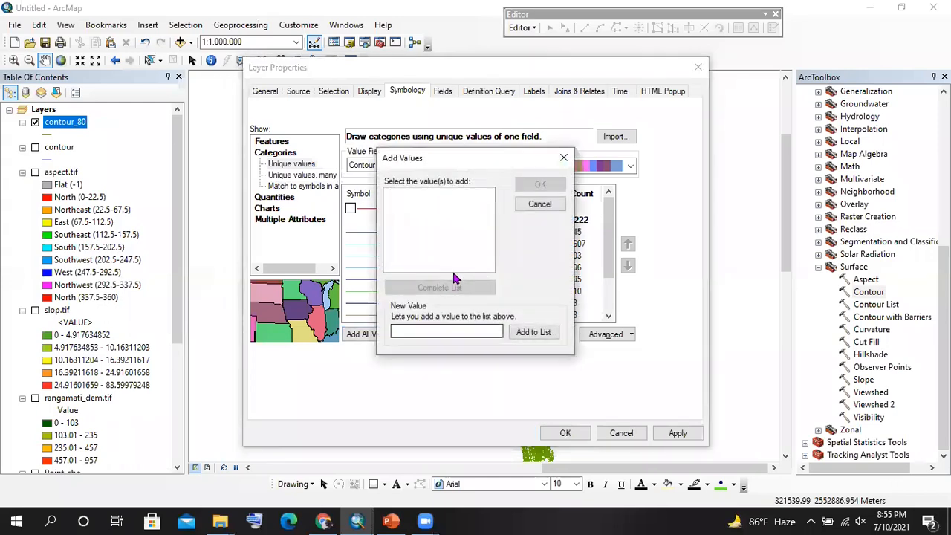
pyautogui.click(563, 158)
pyautogui.scroll(-2, 394, 252)
pyautogui.scroll(2, 390, 268)
pyautogui.scroll(-2, 392, 252)
pyautogui.scroll(2, 396, 233)
pyautogui.click(389, 232)
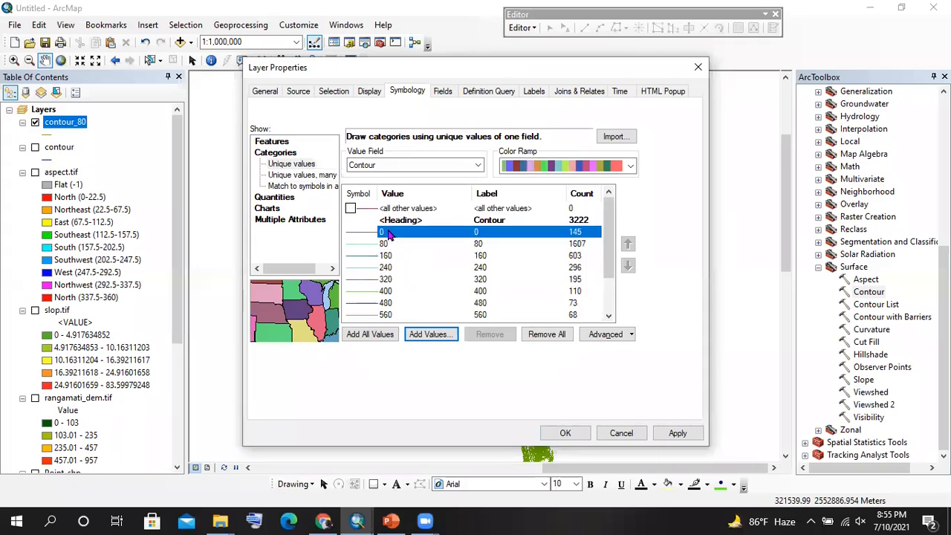
pyautogui.click(397, 244)
pyautogui.click(397, 257)
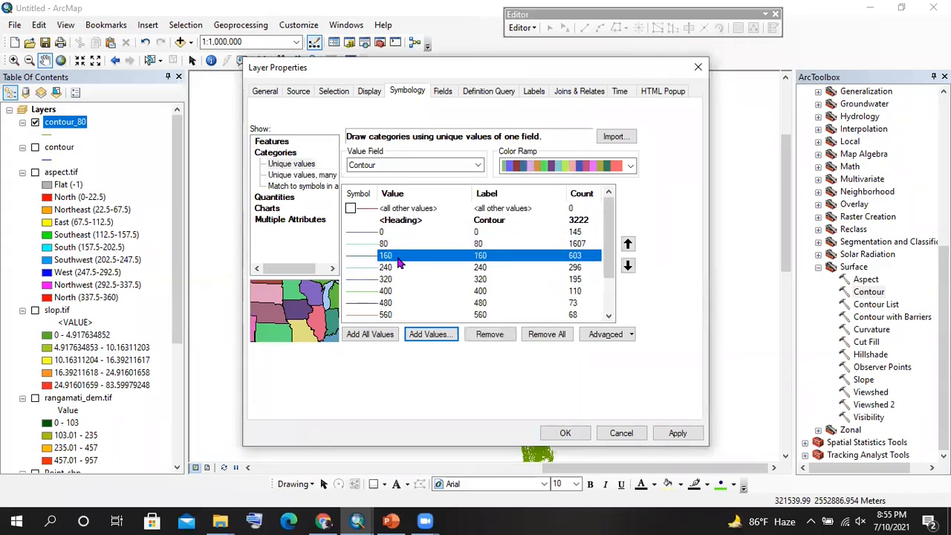
pyautogui.scroll(-2, 398, 259)
pyautogui.scroll(2, 401, 232)
pyautogui.click(393, 234)
pyautogui.click(396, 244)
pyautogui.scroll(-2, 398, 263)
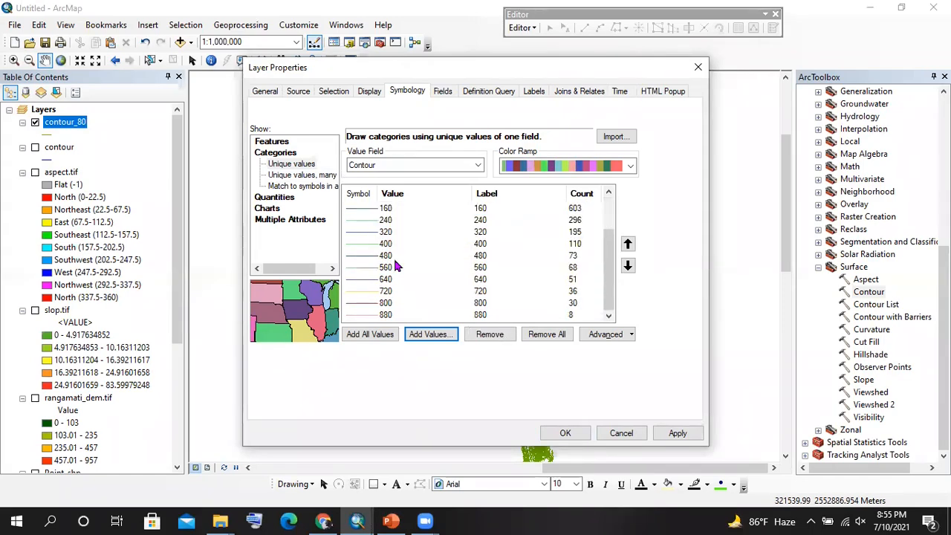
pyautogui.scroll(2, 394, 279)
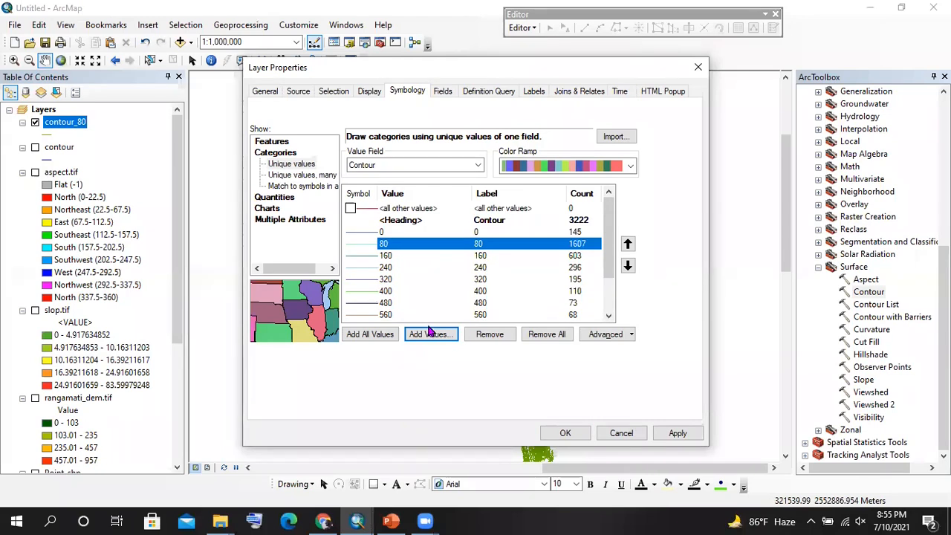
# - Clear the unique values list, check the complete list of available values, and add all Contour values again
pyautogui.click(545, 334)
pyautogui.click(441, 335)
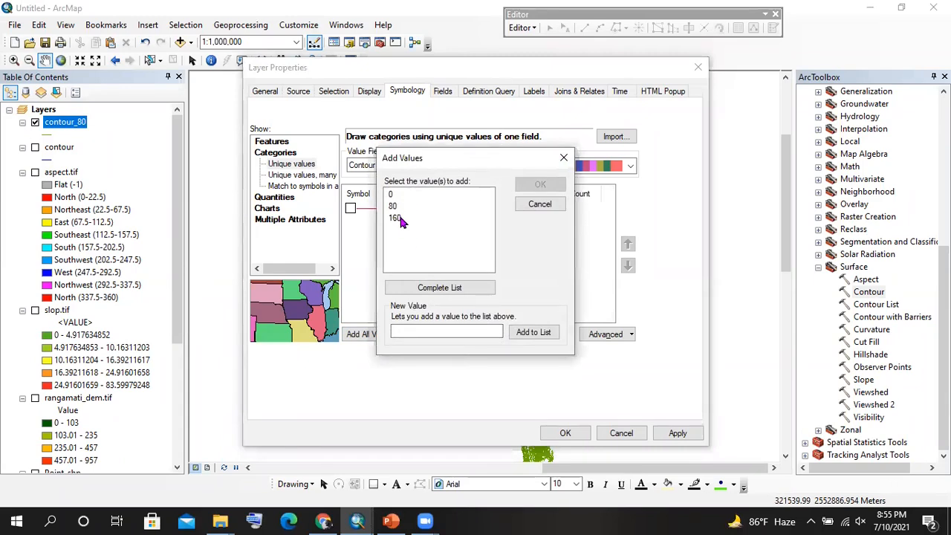
pyautogui.click(439, 289)
pyautogui.scroll(-2, 412, 230)
pyautogui.scroll(2, 409, 237)
pyautogui.scroll(-2, 412, 237)
pyautogui.scroll(2, 412, 236)
pyautogui.click(563, 157)
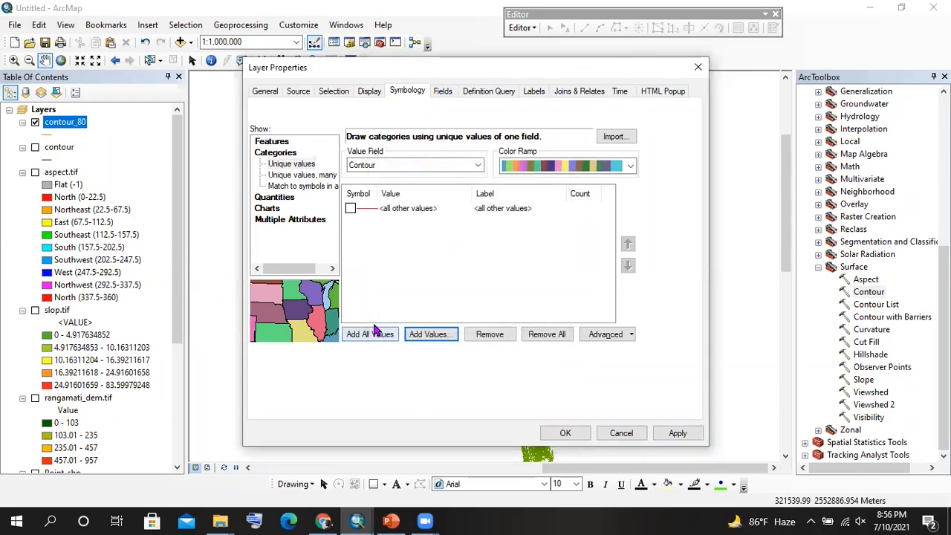
pyautogui.click(375, 335)
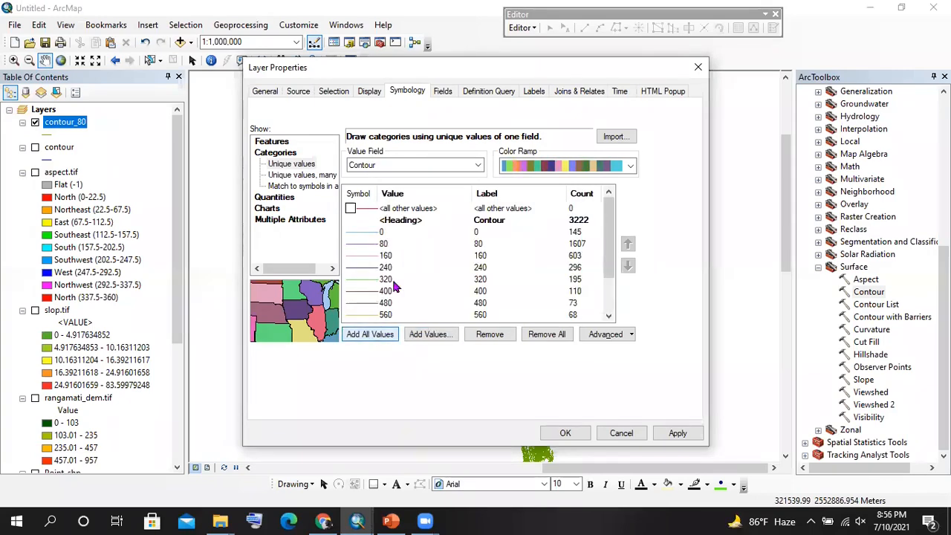
# - Apply the unique values symbology to contour_80 and inspect the coloured contour lines up close
pyautogui.click(677, 433)
pyautogui.click(563, 432)
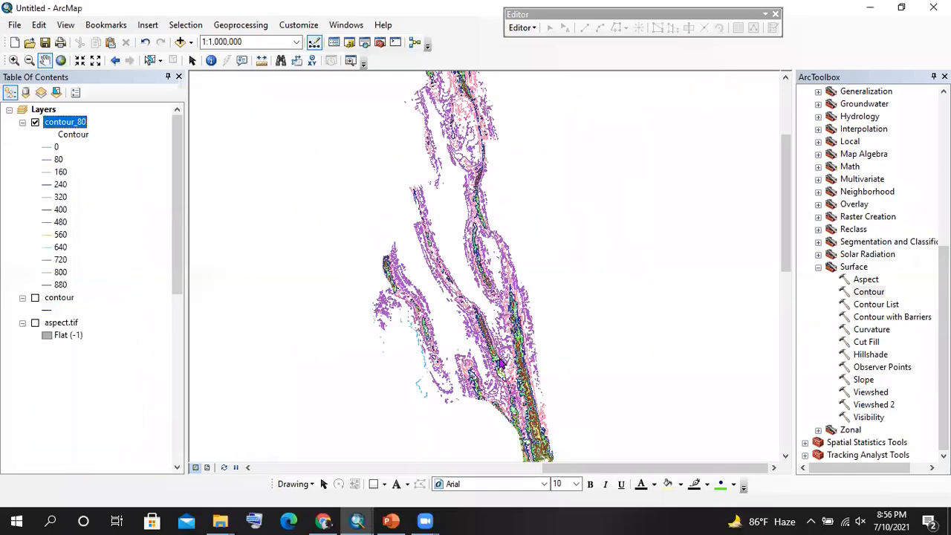
pyautogui.scroll(2, 544, 370)
pyautogui.scroll(5, 572, 355)
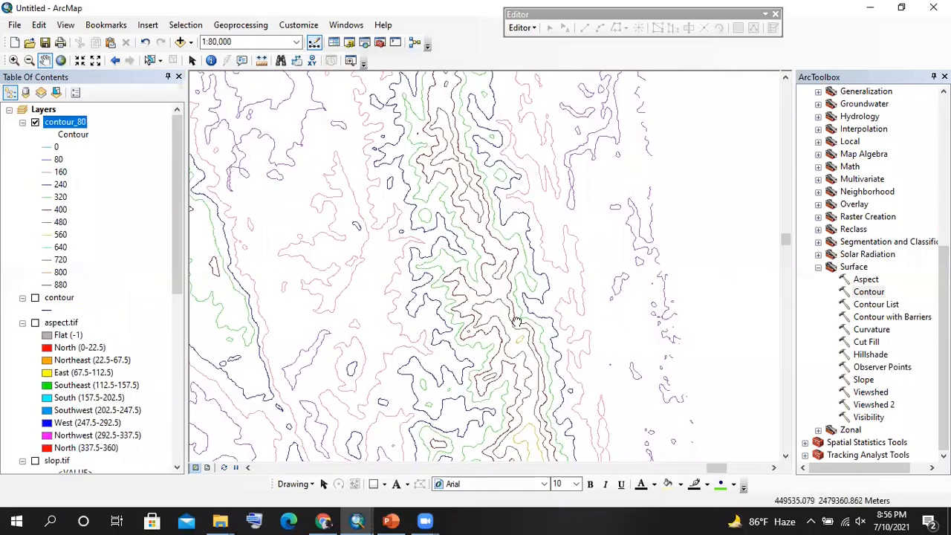
# - Select all contour values in contour_80's symbology and thicken the lines of their symbols together
pyautogui.rightClick(54, 129)
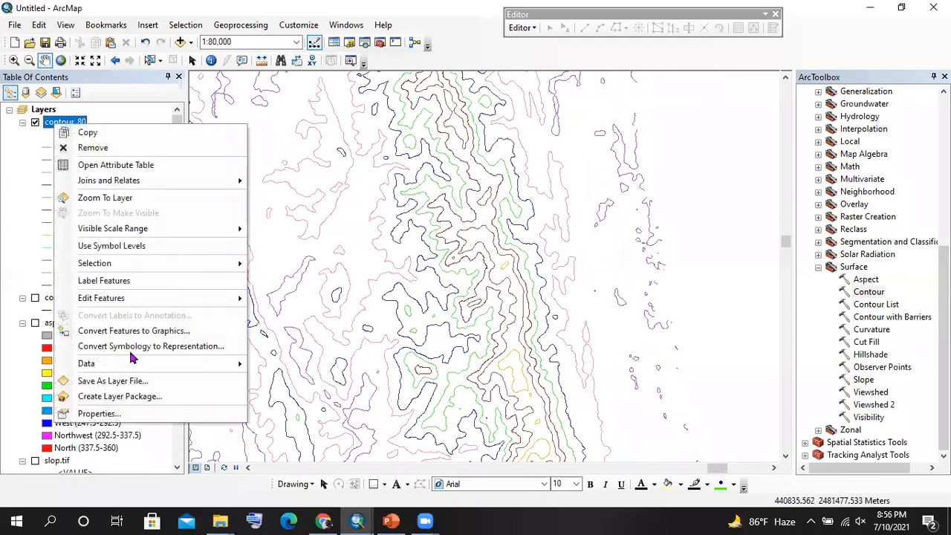
pyautogui.click(128, 414)
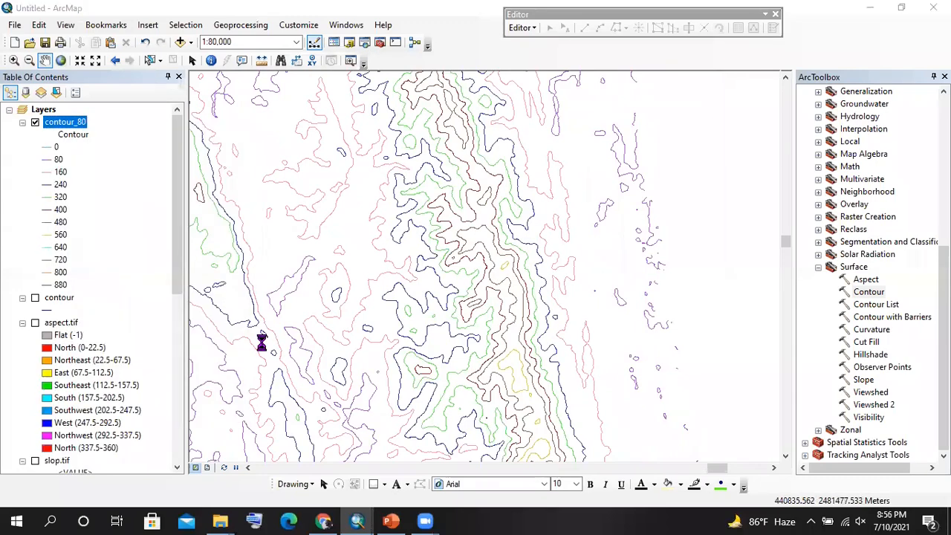
pyautogui.click(390, 233)
pyautogui.scroll(-2, 399, 275)
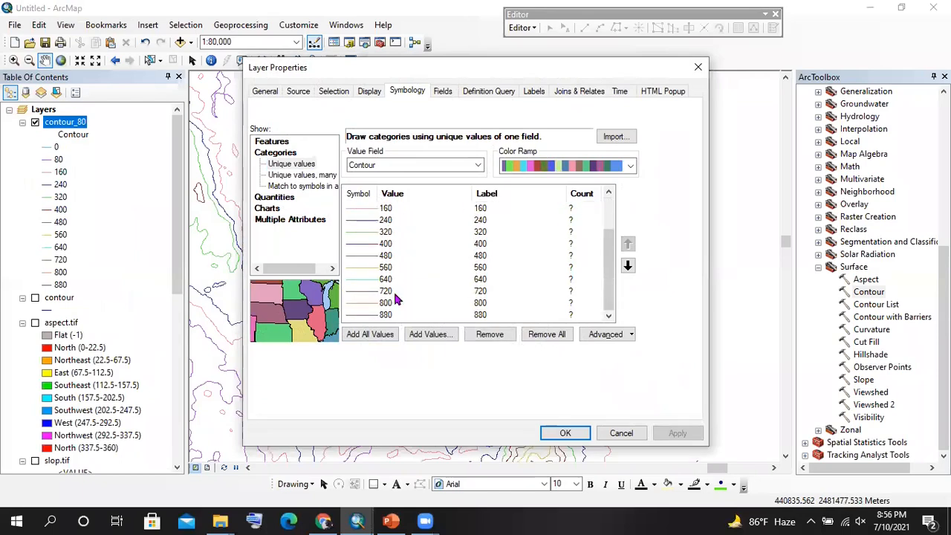
pyautogui.keyDown('shift'); pyautogui.click(389, 314); pyautogui.keyUp('shift')
pyautogui.rightClick(396, 282)
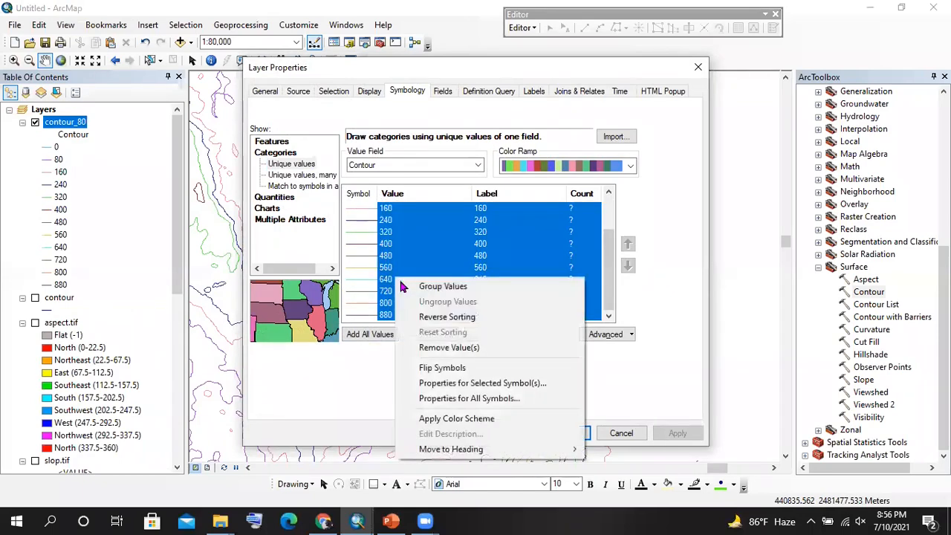
pyautogui.click(508, 383)
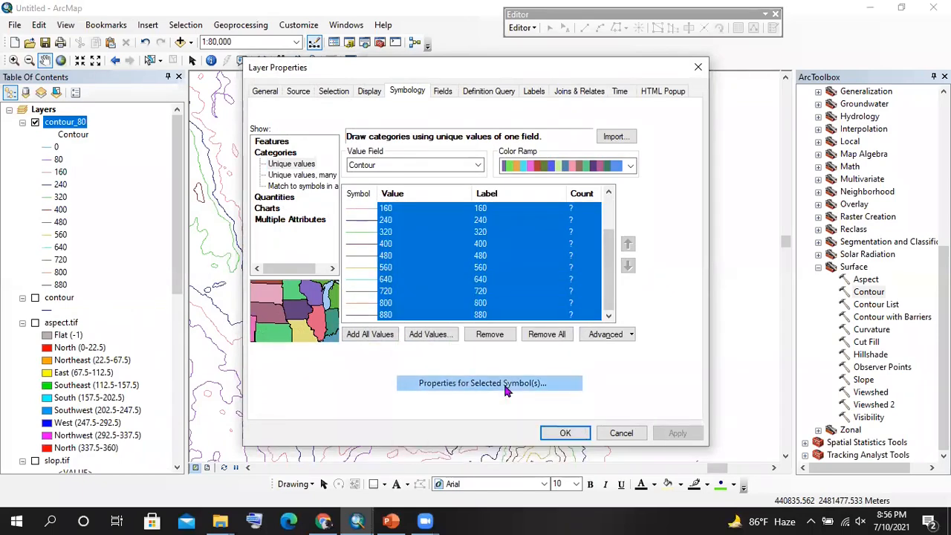
pyautogui.click(507, 206)
pyautogui.click(507, 206)
pyautogui.click(507, 207)
pyautogui.click(452, 385)
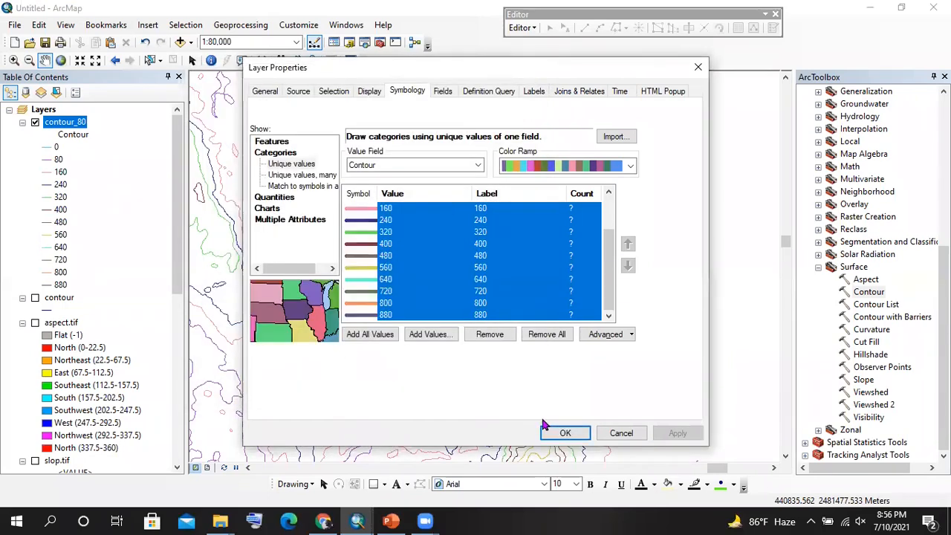
pyautogui.click(564, 431)
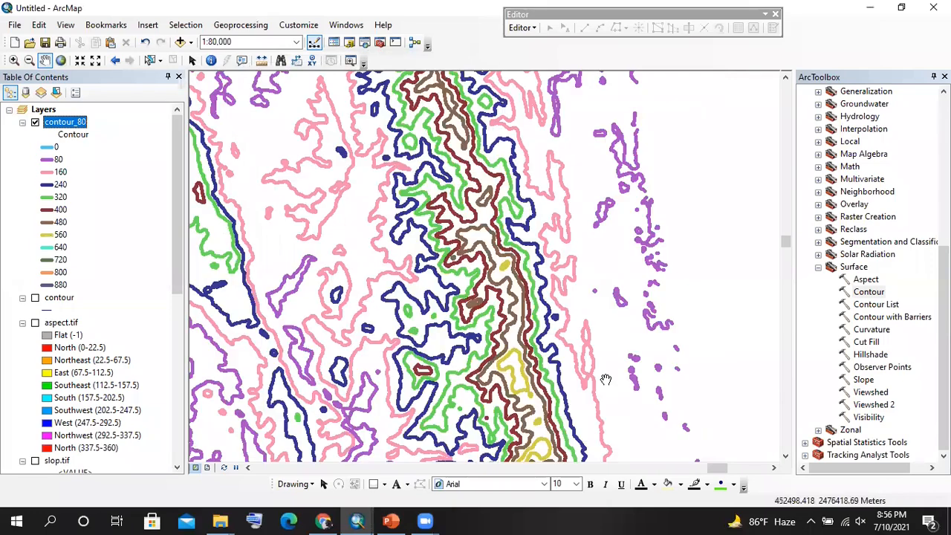
# - Hide contour_80, collapse its legend, and display the contour layer for close inspection instead
pyautogui.moveTo(384, 263); pyautogui.dragTo(551, 220)
pyautogui.scroll(2, 532, 332)
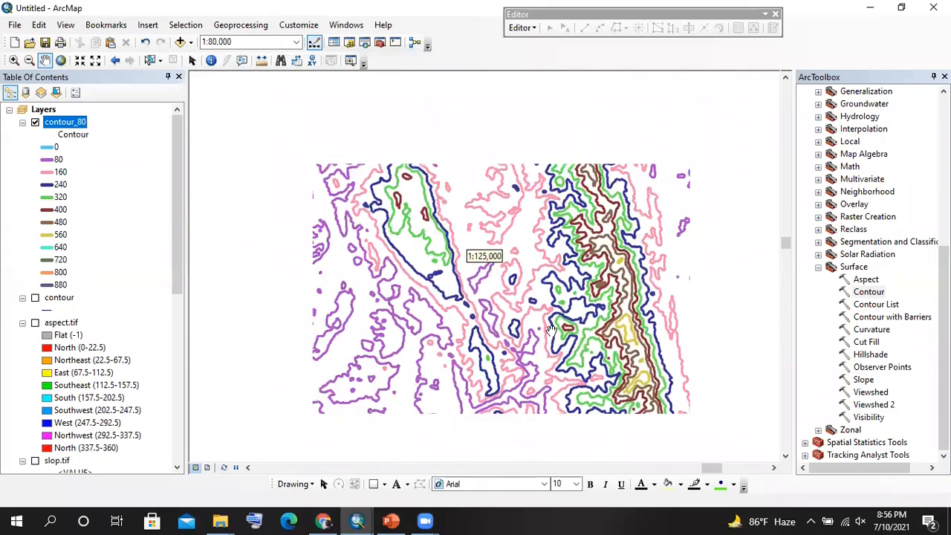
pyautogui.scroll(4, 540, 272)
pyautogui.scroll(3, 540, 272)
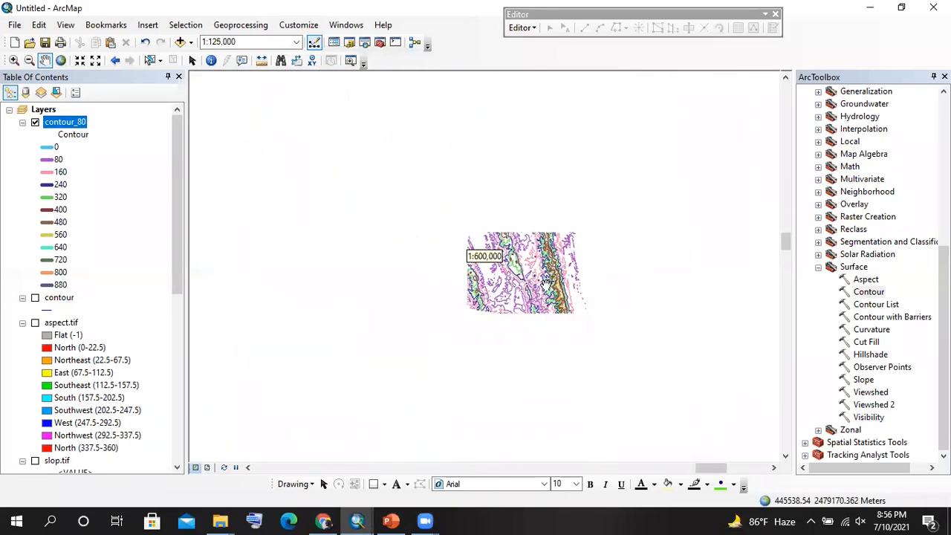
pyautogui.scroll(1, 537, 256)
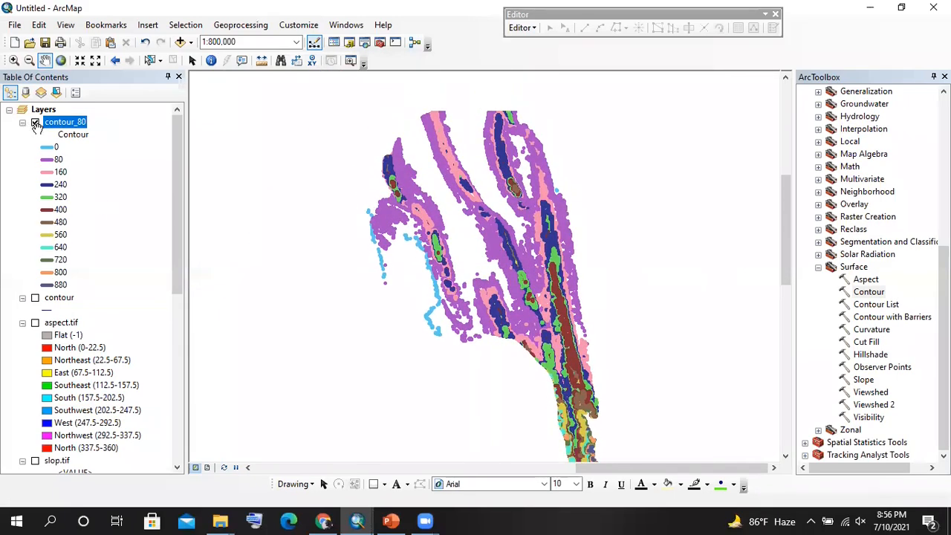
pyautogui.click(34, 124)
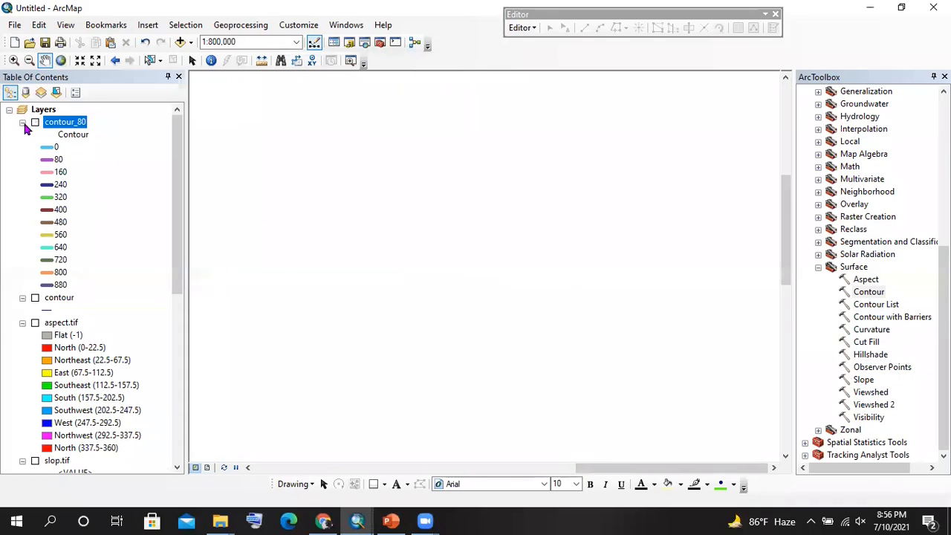
pyautogui.click(23, 122)
pyautogui.click(35, 135)
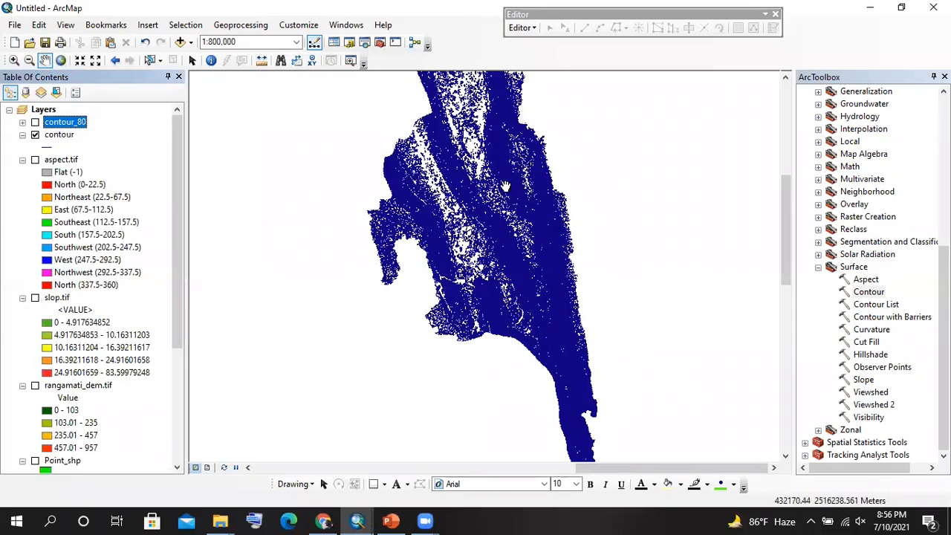
pyautogui.scroll(5, 505, 226)
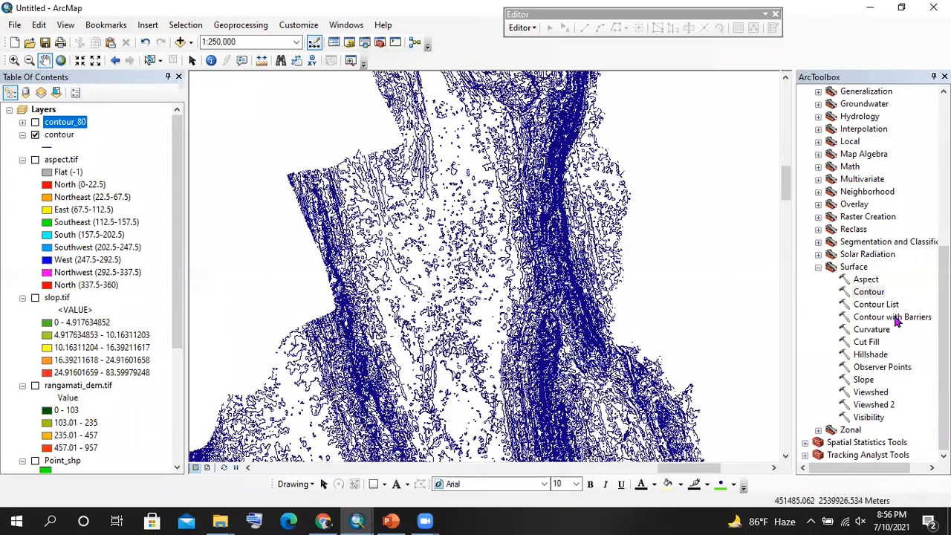
# - Collapse the Surface toolset and Spatial Analyst Tools, and expand 3D Analyst Tools
pyautogui.click(819, 266)
pyautogui.scroll(3, 817, 275)
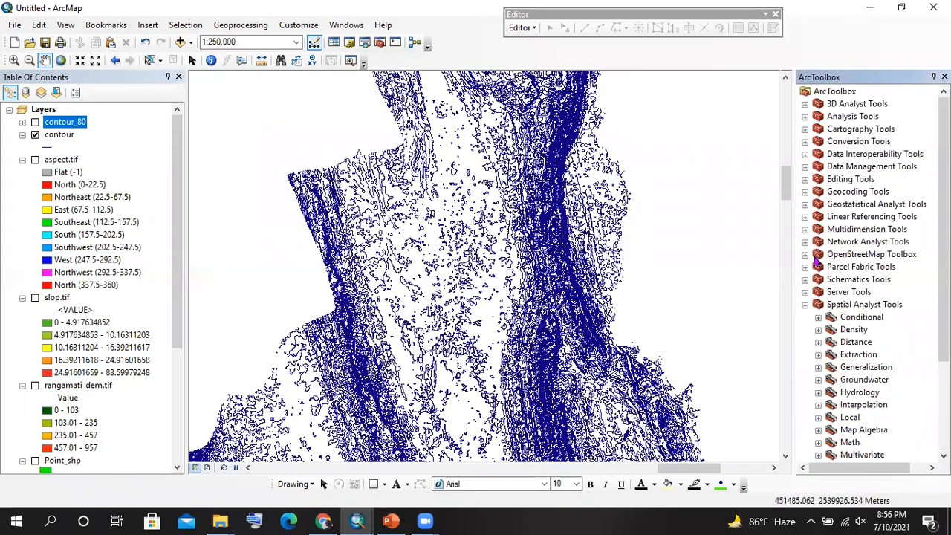
pyautogui.click(805, 305)
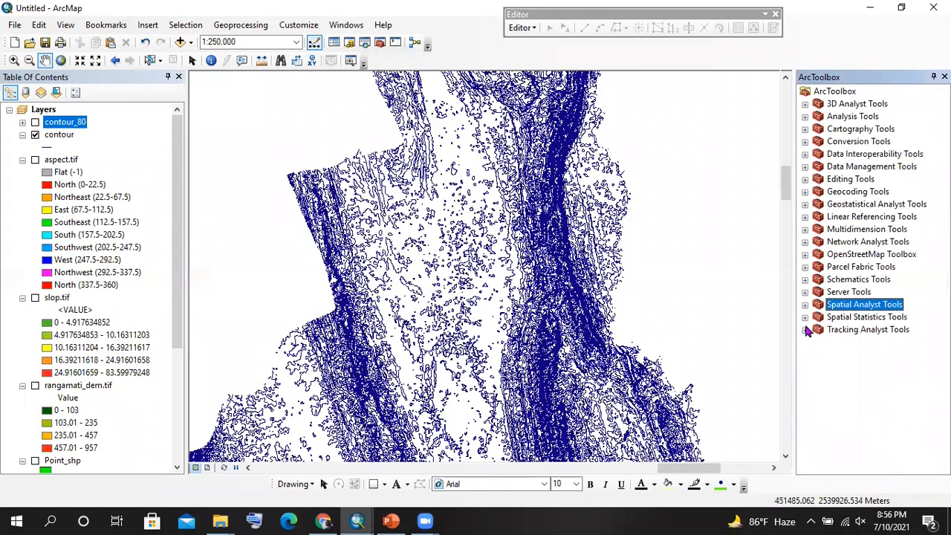
pyautogui.click(806, 104)
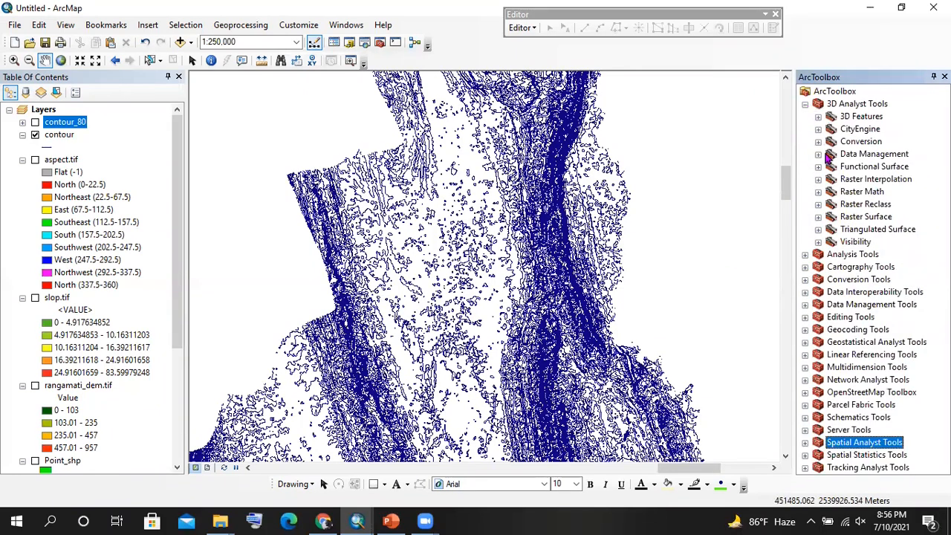
# - Examine the 3D Analyst toolsets Raster Surface, Raster Reclass, Raster Math, Raster Interpolation, Functional Surface and Conversion one after another
pyautogui.click(818, 217)
pyautogui.click(818, 217)
pyautogui.click(818, 204)
pyautogui.click(818, 205)
pyautogui.click(818, 192)
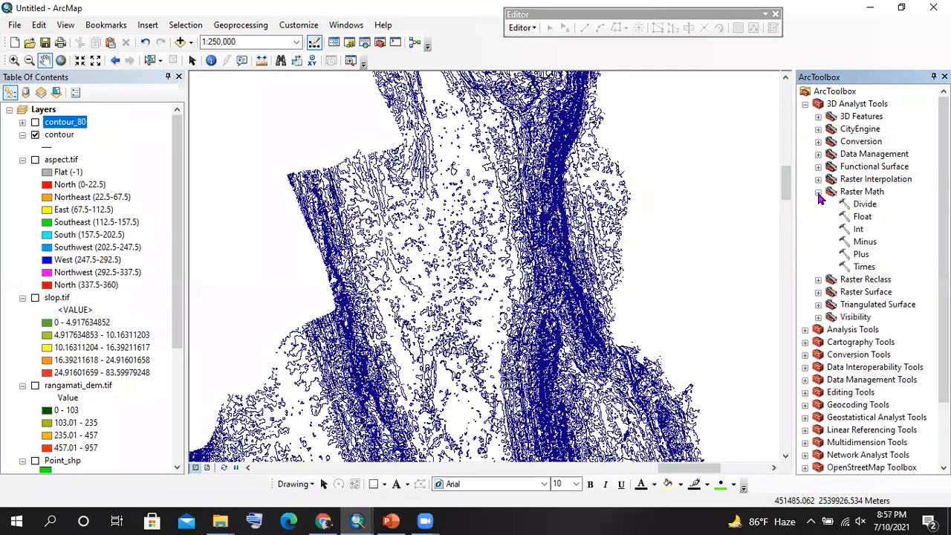
pyautogui.click(818, 192)
pyautogui.click(818, 179)
pyautogui.click(818, 179)
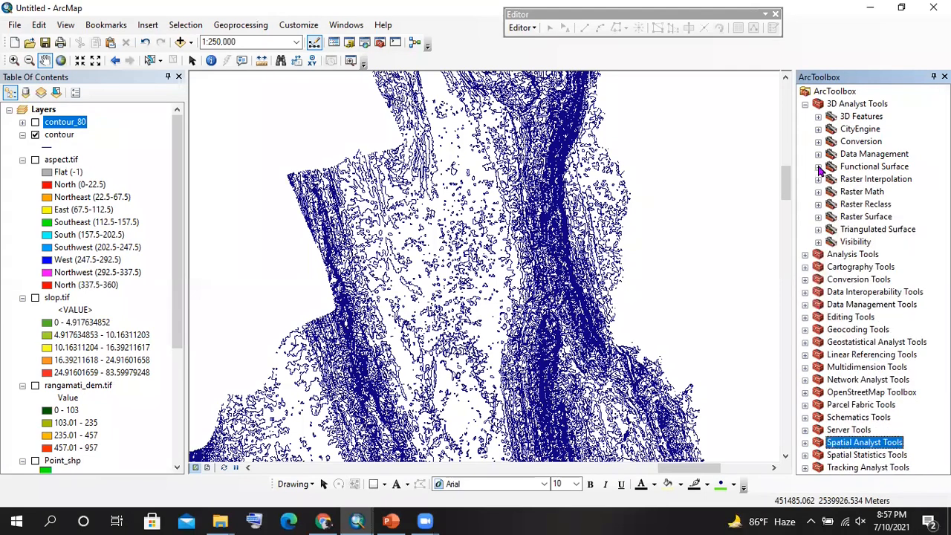
pyautogui.click(818, 166)
pyautogui.click(818, 166)
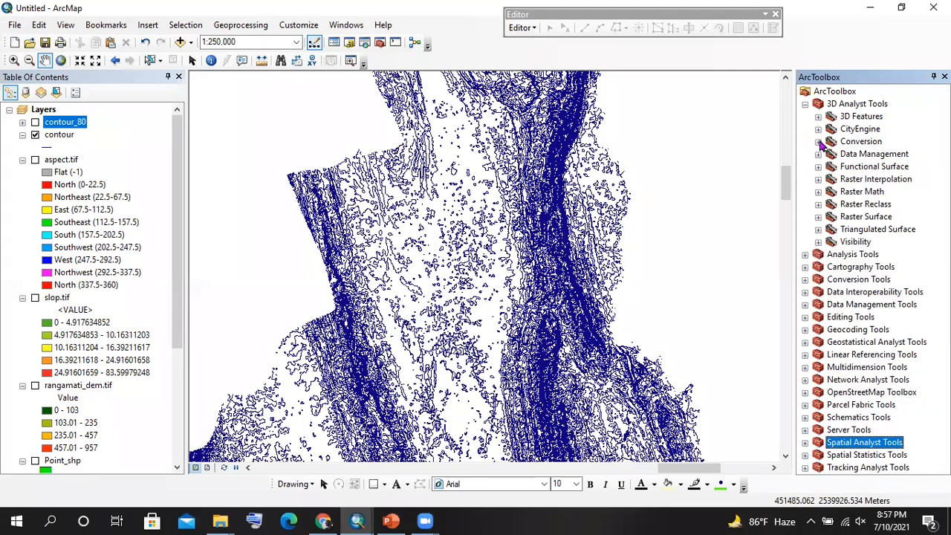
pyautogui.click(818, 142)
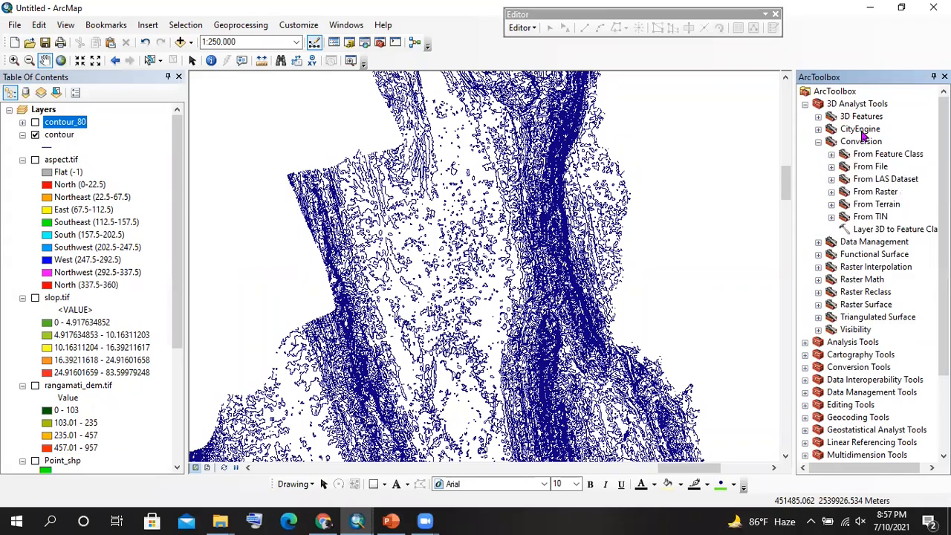
pyautogui.click(818, 142)
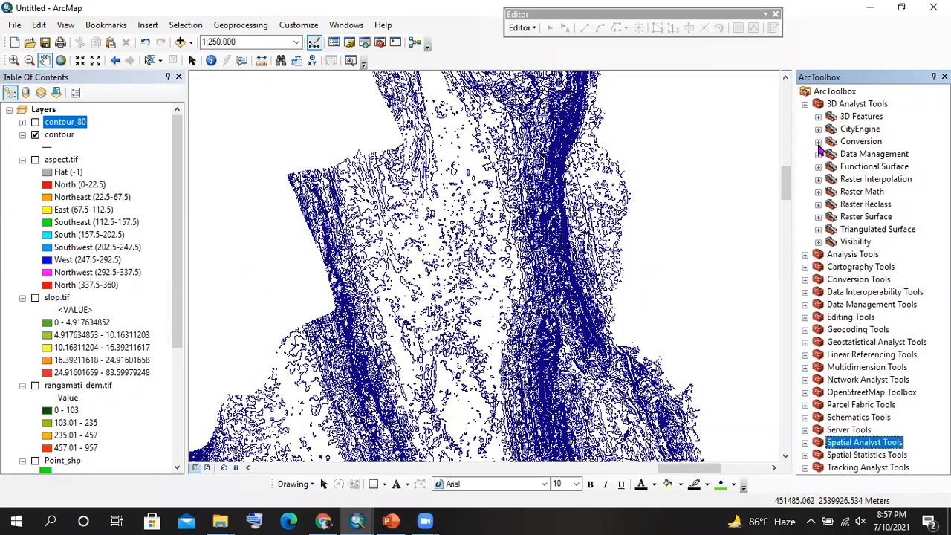
# - Search the 3D Analyst toolsets again, from Visibility and Triangulated Surface through the raster toolsets to Functional Surface
pyautogui.click(818, 242)
pyautogui.click(818, 242)
pyautogui.click(817, 230)
pyautogui.click(818, 230)
pyautogui.click(817, 217)
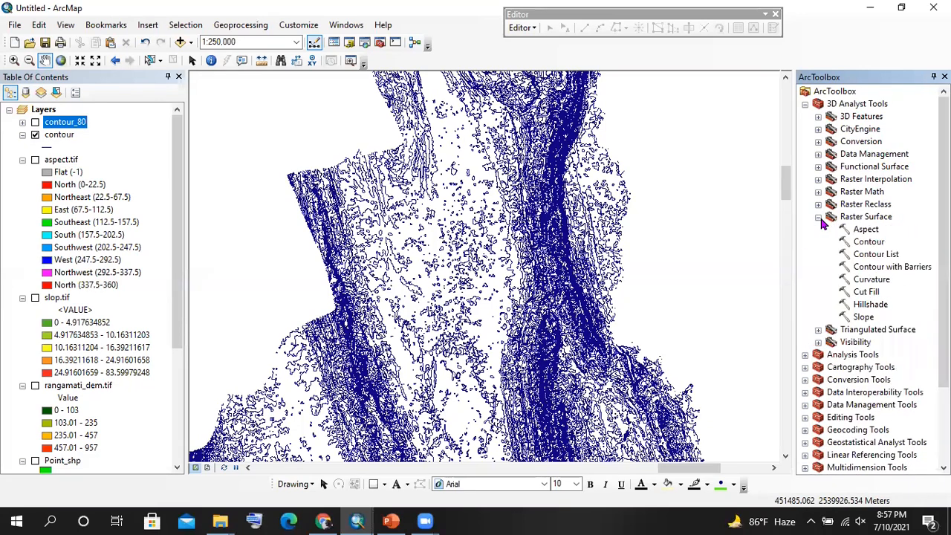
pyautogui.click(818, 217)
pyautogui.click(818, 204)
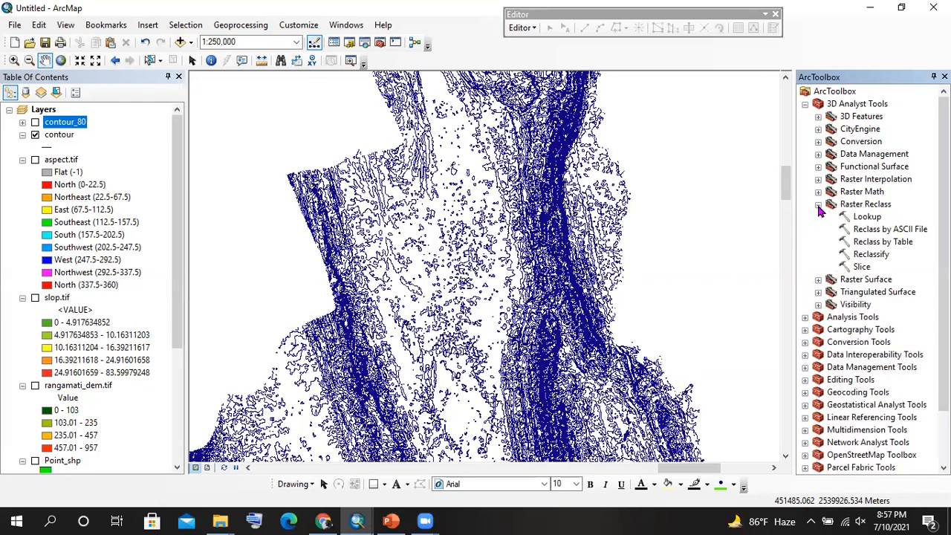
pyautogui.click(818, 204)
pyautogui.click(818, 192)
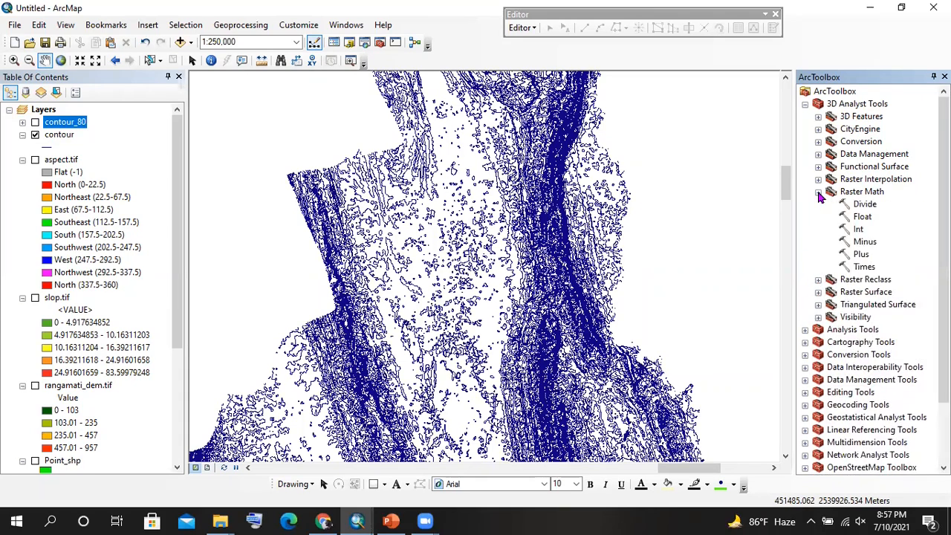
pyautogui.click(818, 192)
pyautogui.click(817, 179)
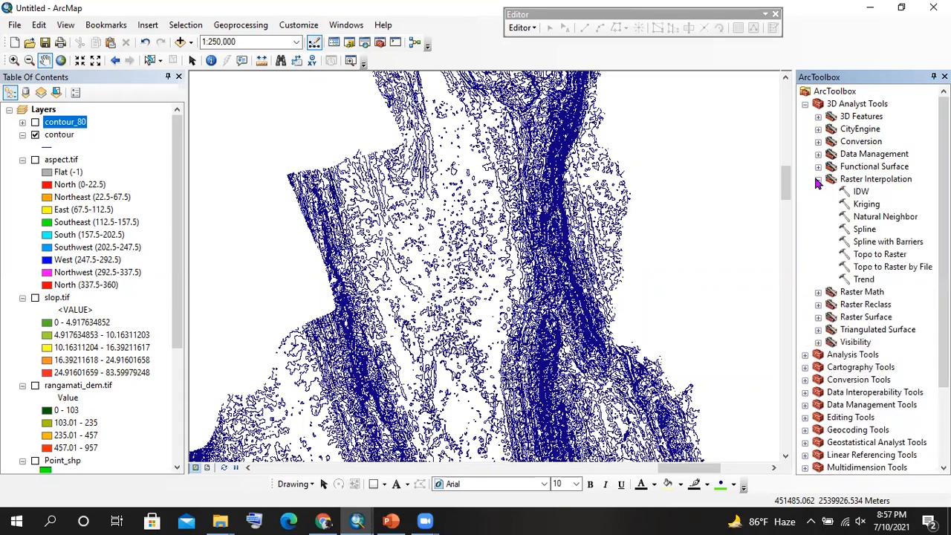
pyautogui.click(818, 179)
pyautogui.click(817, 166)
pyautogui.click(818, 167)
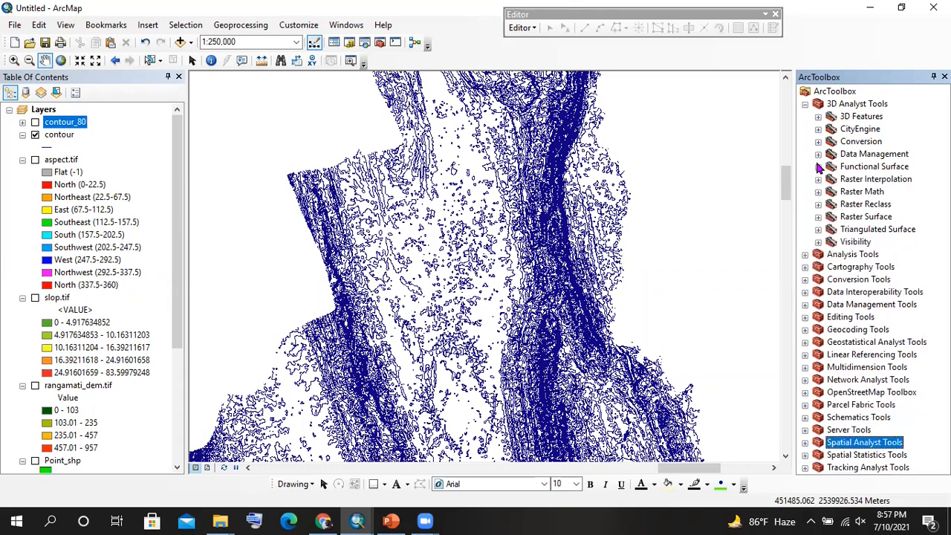
# - Locate the Create TIN tool in the TIN toolset under 3D Analyst's Data Management
pyautogui.click(817, 154)
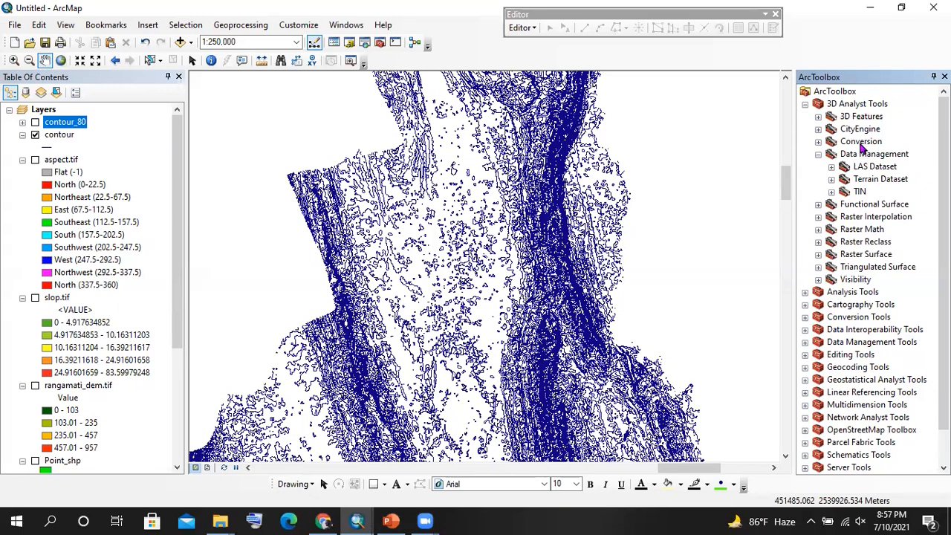
pyautogui.click(862, 154)
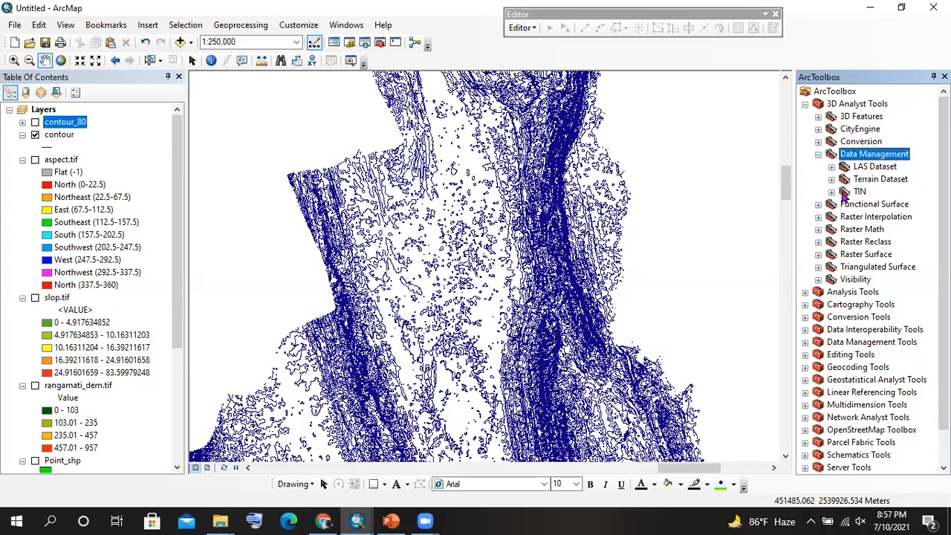
pyautogui.click(831, 191)
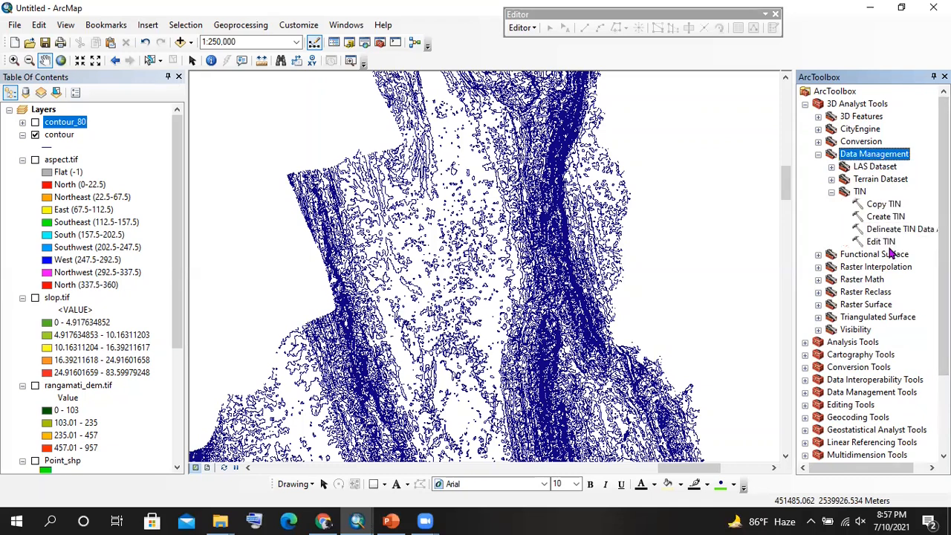
pyautogui.click(882, 217)
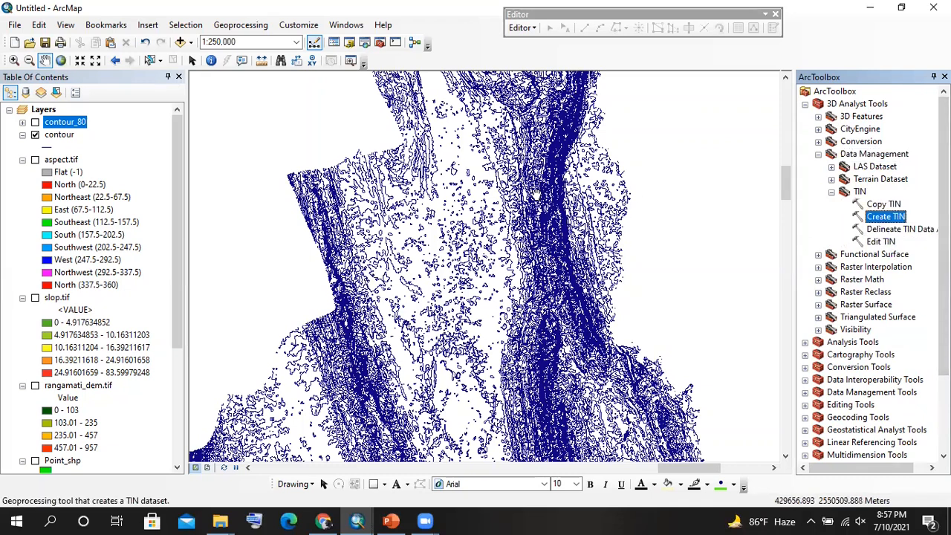
# - Collapse the TIN and Data Management toolsets and the 3D Analyst toolbox, and look over the lower layers in the layer list
pyautogui.scroll(-2, 520, 231)
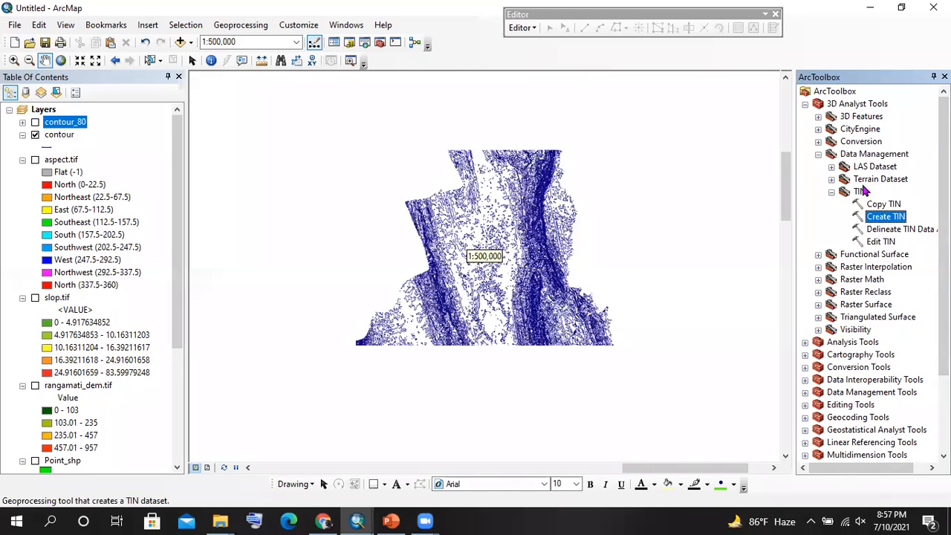
pyautogui.click(831, 192)
pyautogui.click(818, 154)
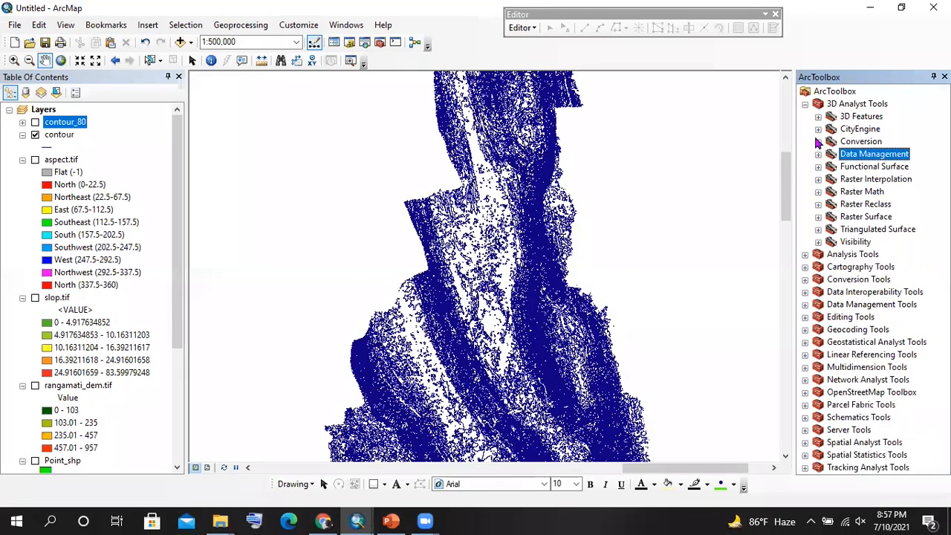
pyautogui.click(806, 106)
pyautogui.scroll(-5, 45, 342)
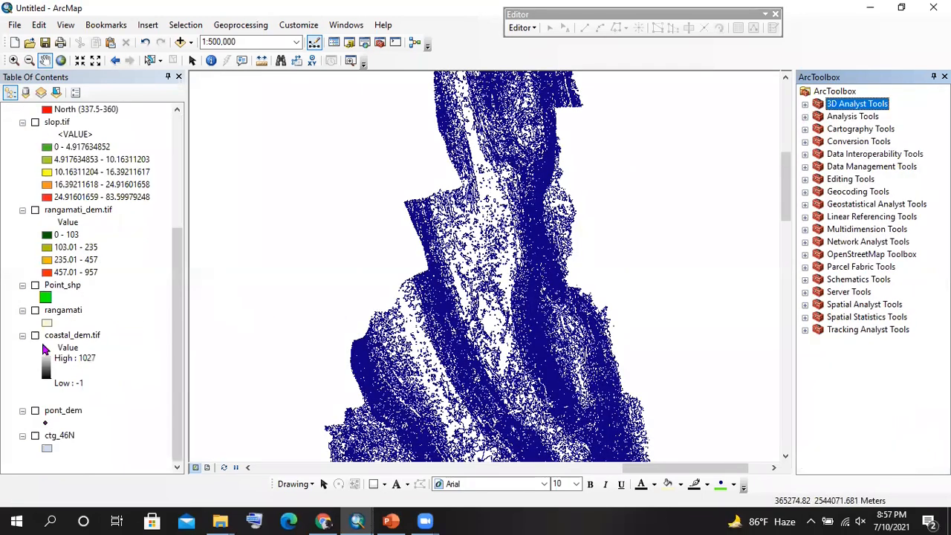
# - Hide the contour layer and display contour_80 with its legend of contour values expanded
pyautogui.scroll(5, 58, 340)
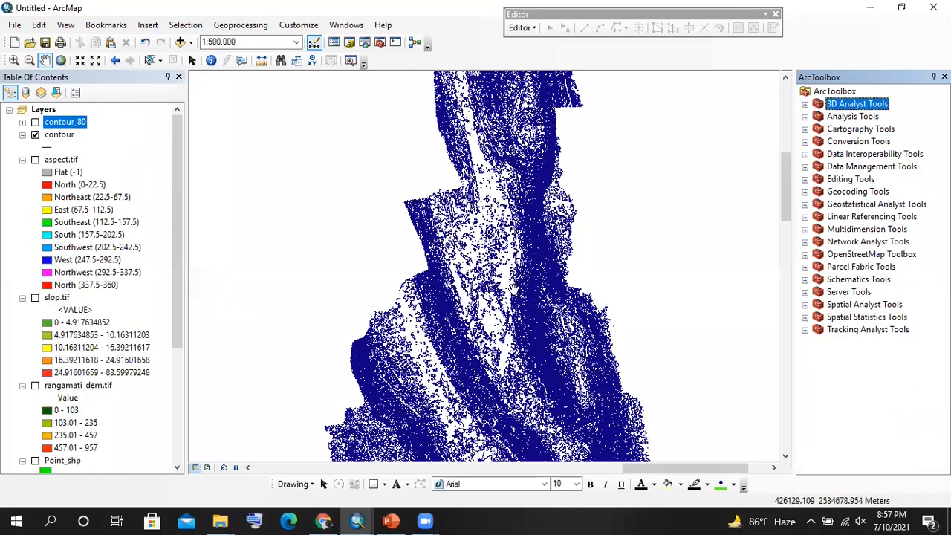
pyautogui.scroll(3, 546, 234)
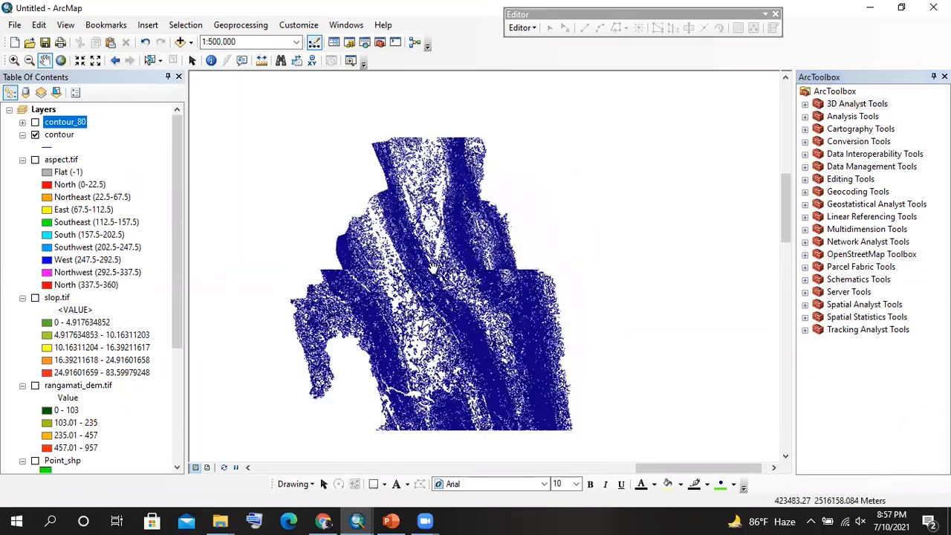
pyautogui.scroll(2, 424, 258)
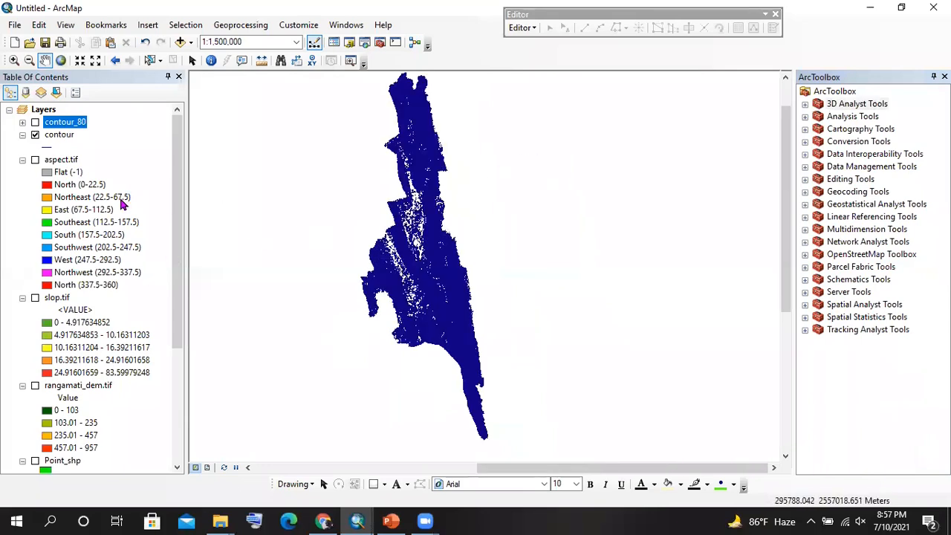
pyautogui.click(75, 162)
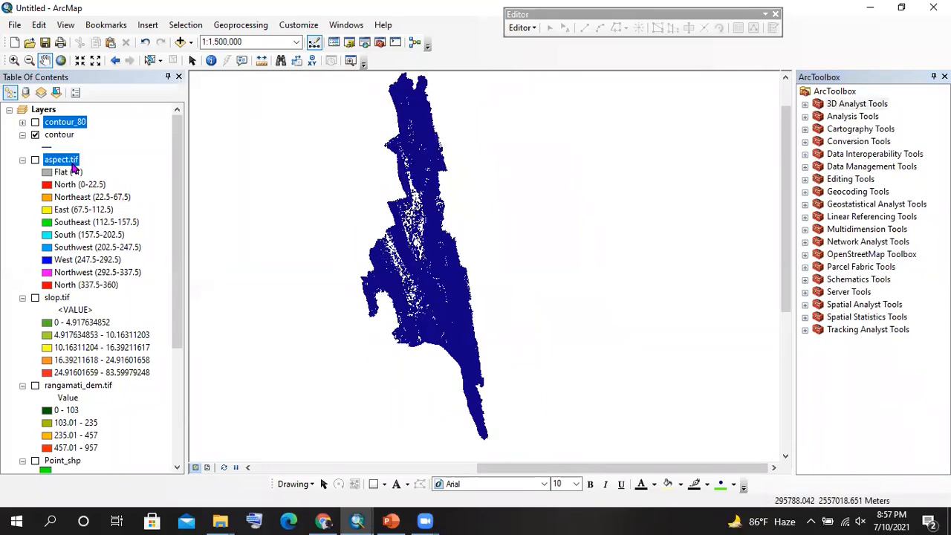
pyautogui.click(57, 298)
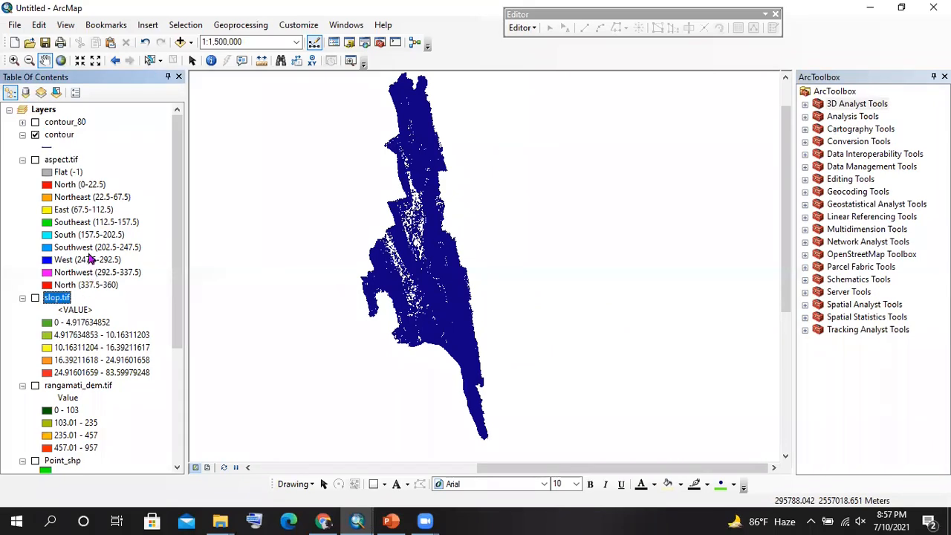
pyautogui.click(35, 134)
pyautogui.click(23, 122)
pyautogui.click(35, 122)
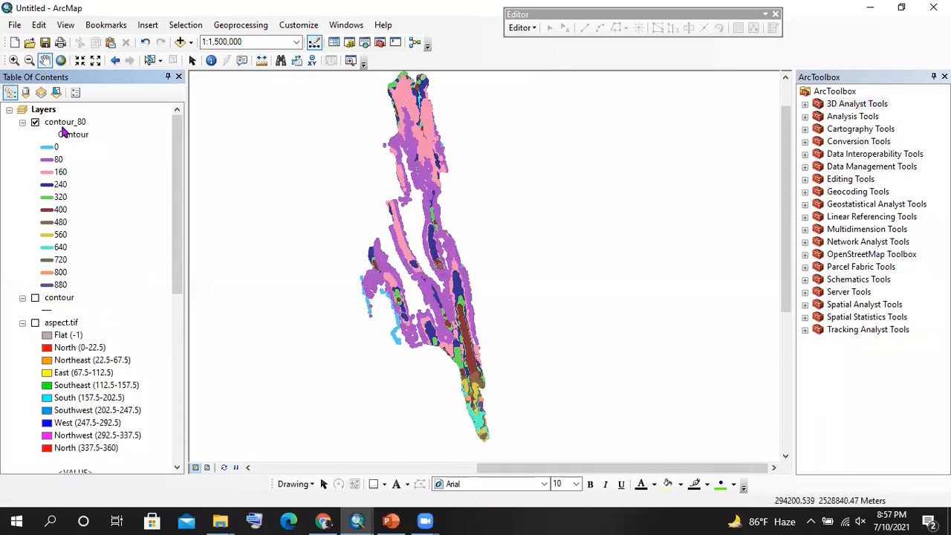
# - Set the line width of the contour_80 symbols for values 0 through 800 to 2
pyautogui.rightClick(63, 126)
pyautogui.click(123, 417)
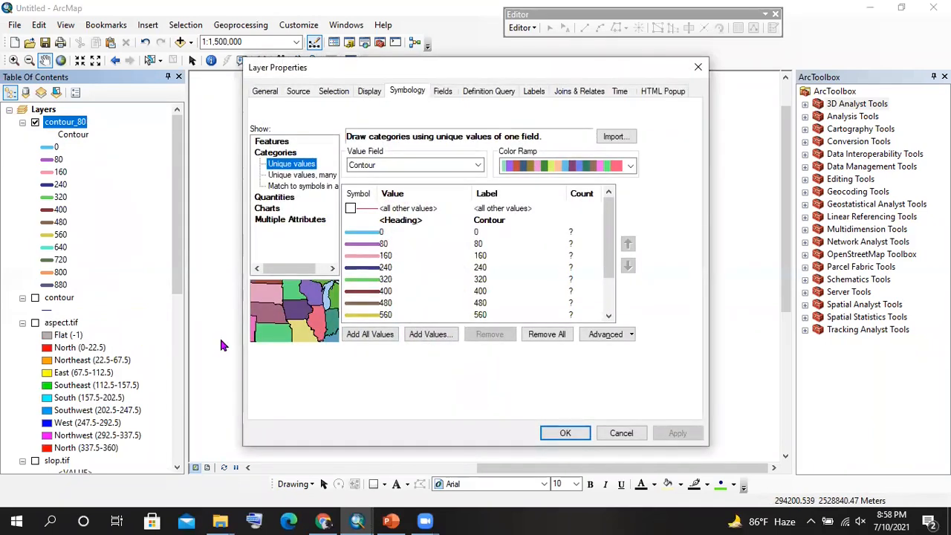
pyautogui.click(379, 234)
pyautogui.scroll(-2, 387, 291)
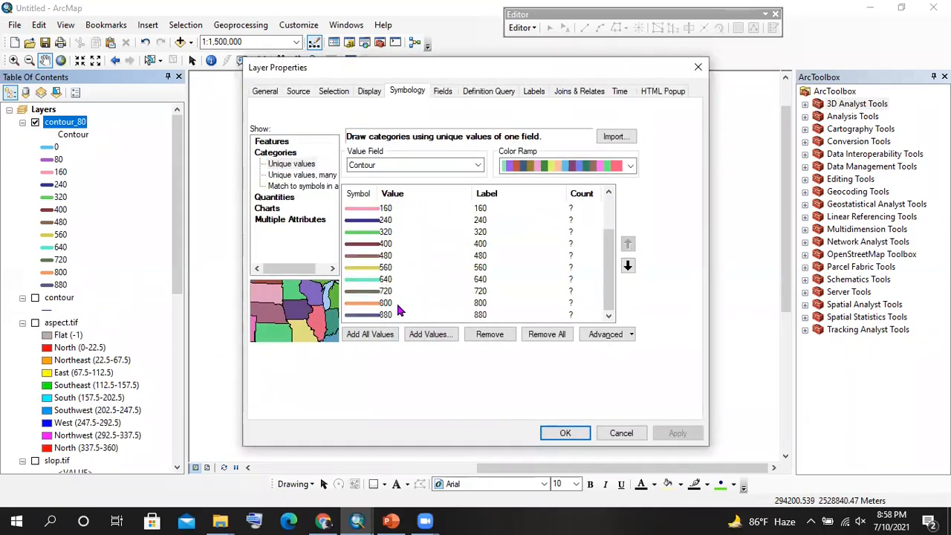
pyautogui.keyDown('shift'); pyautogui.click(398, 306); pyautogui.keyUp('shift')
pyautogui.rightClick(405, 267)
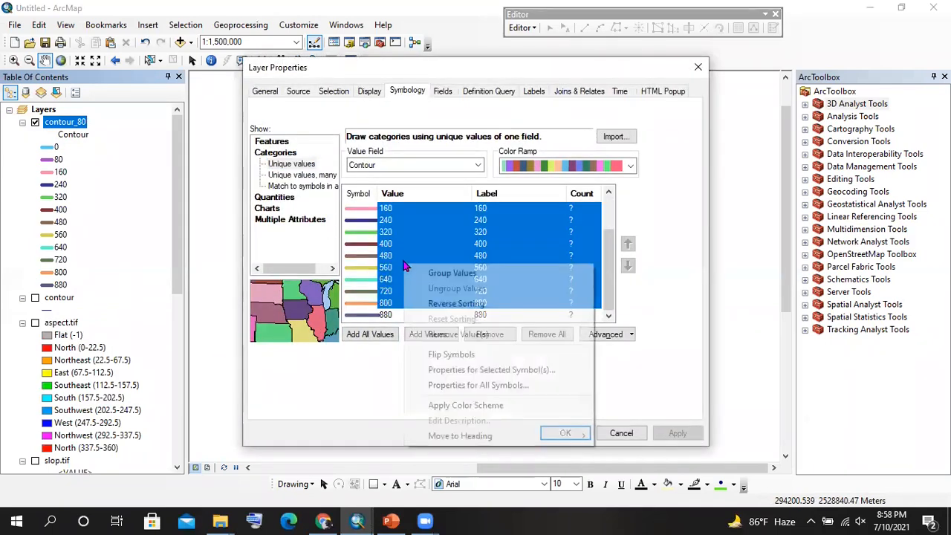
pyautogui.click(488, 370)
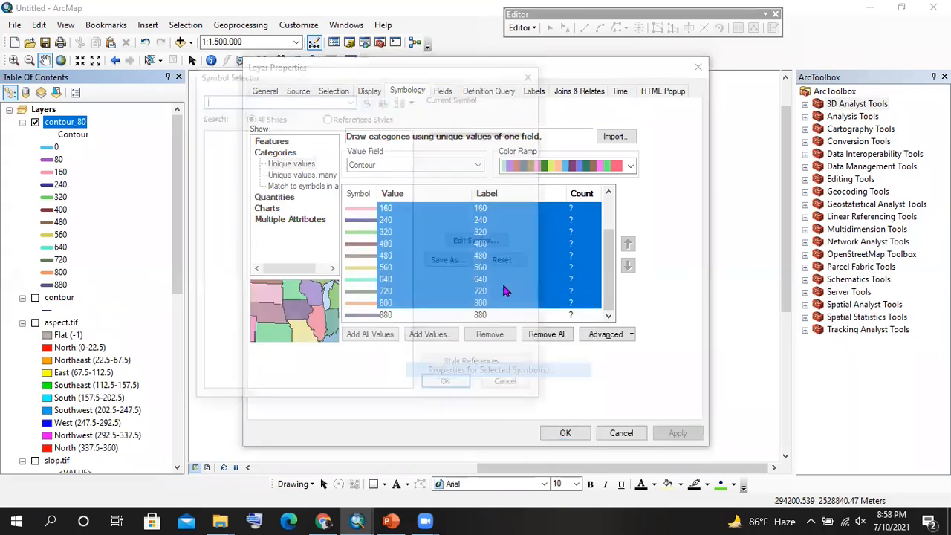
pyautogui.click(507, 214)
pyautogui.click(507, 214)
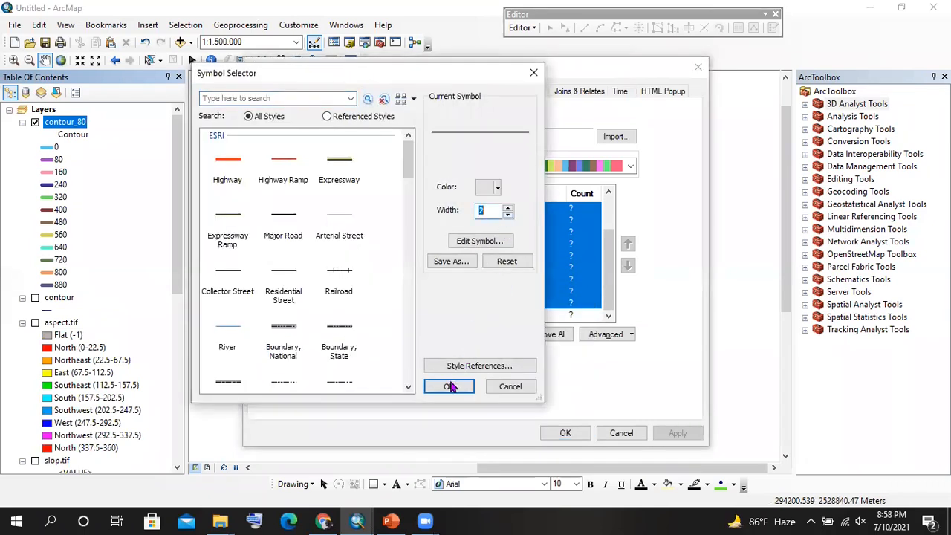
pyautogui.click(449, 386)
pyautogui.click(565, 433)
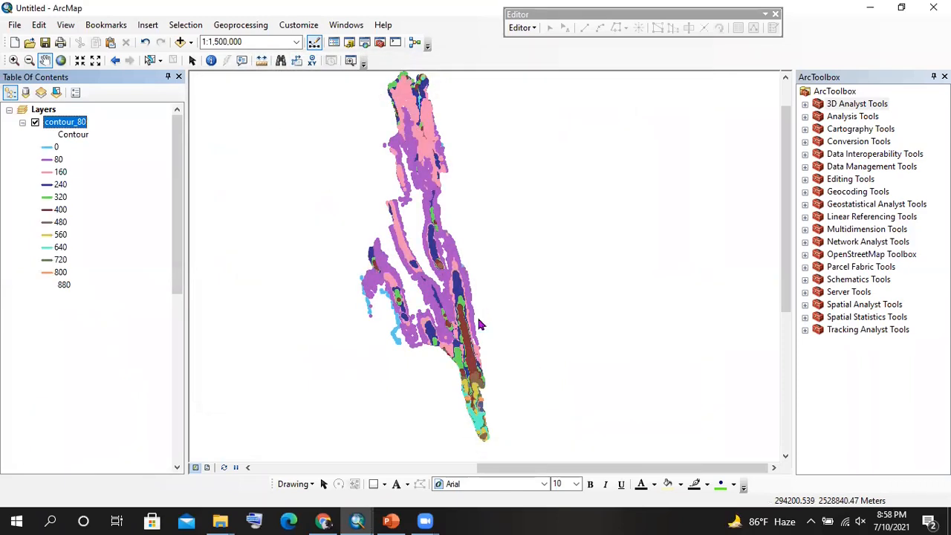
# - Inspect the contour_80 lines up close and collapse the legends of contour_80, aspect.tif, slop.tif and rangamati_dem.tif
pyautogui.scroll(3, 460, 325)
pyautogui.scroll(1, 459, 325)
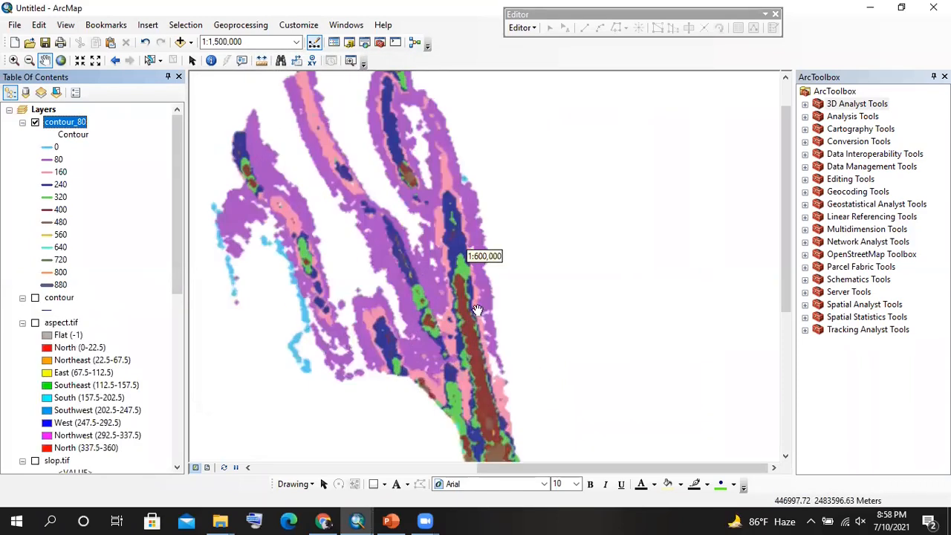
pyautogui.scroll(3, 431, 316)
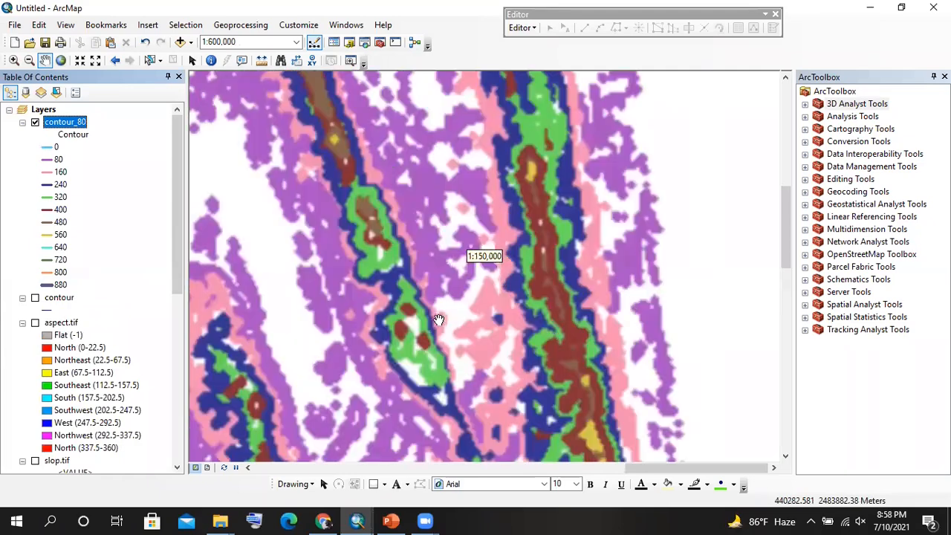
pyautogui.scroll(-3, 563, 313)
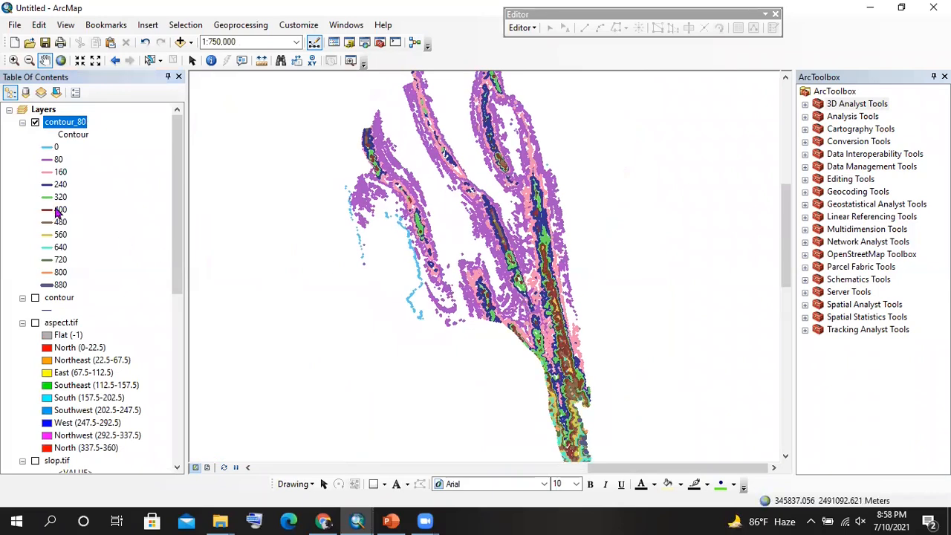
pyautogui.click(23, 122)
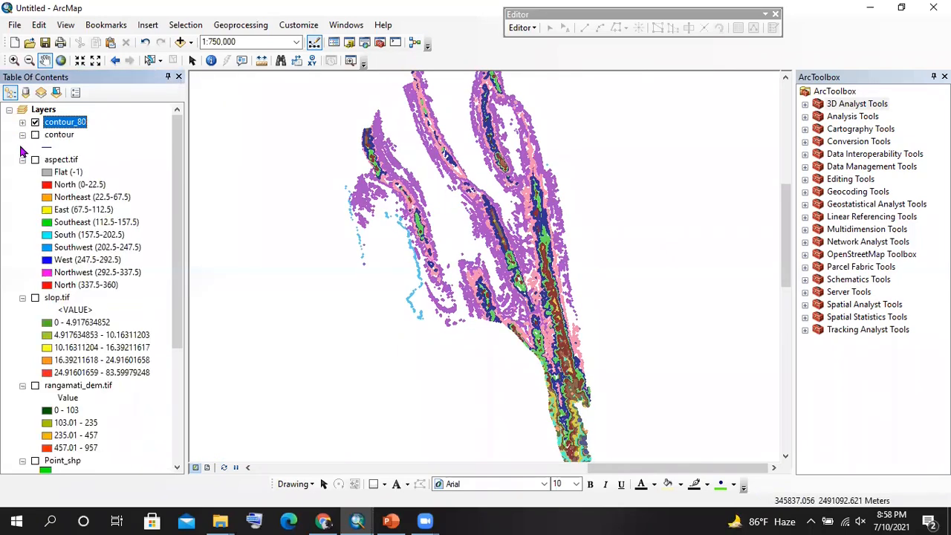
pyautogui.click(23, 159)
pyautogui.click(23, 172)
pyautogui.click(22, 185)
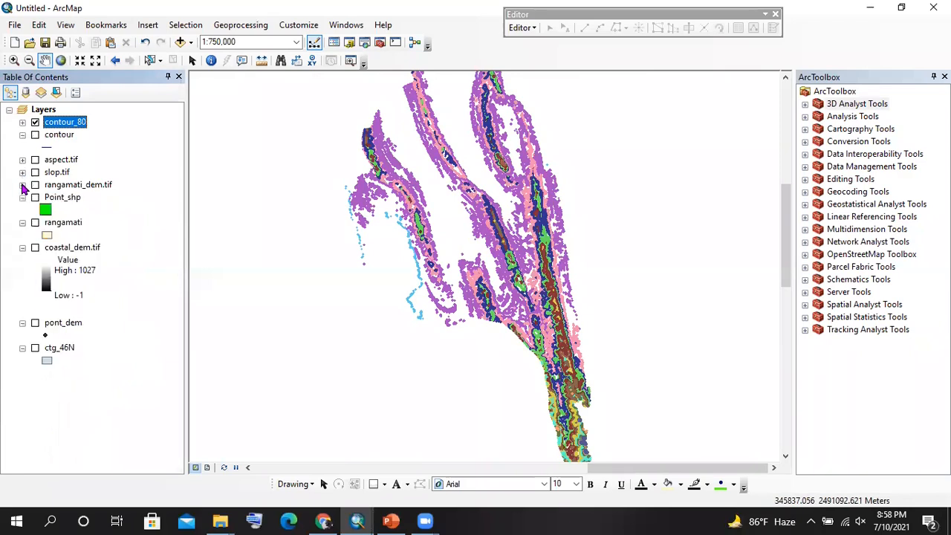
# - Switch to PowerPoint to check the slope map slide in Ex_04.pptx, and return to the ArcMap window
pyautogui.click(390, 521)
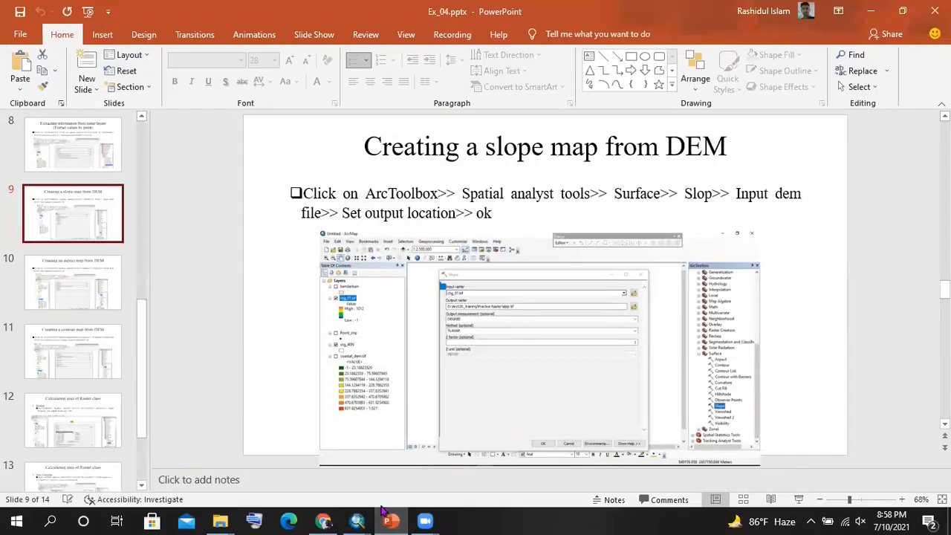
pyautogui.moveTo(358, 521)
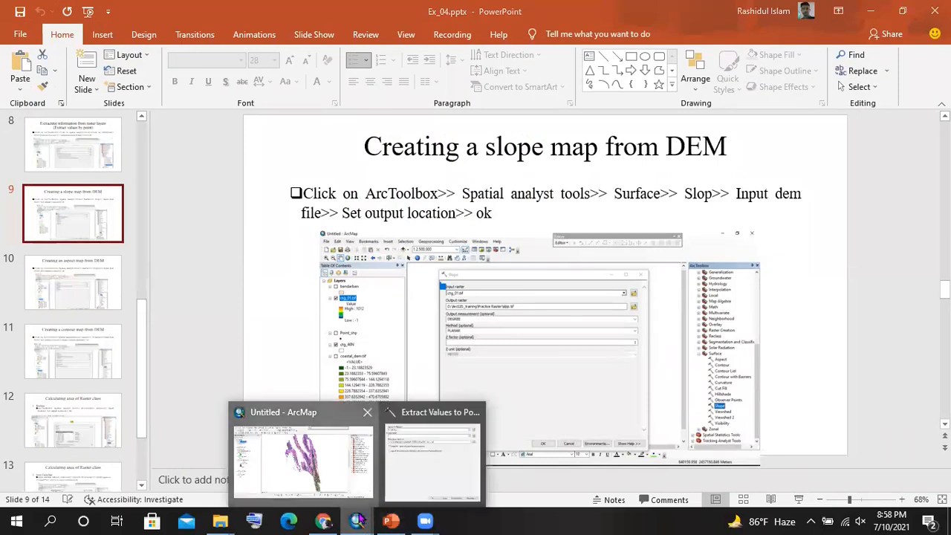
pyautogui.click(301, 454)
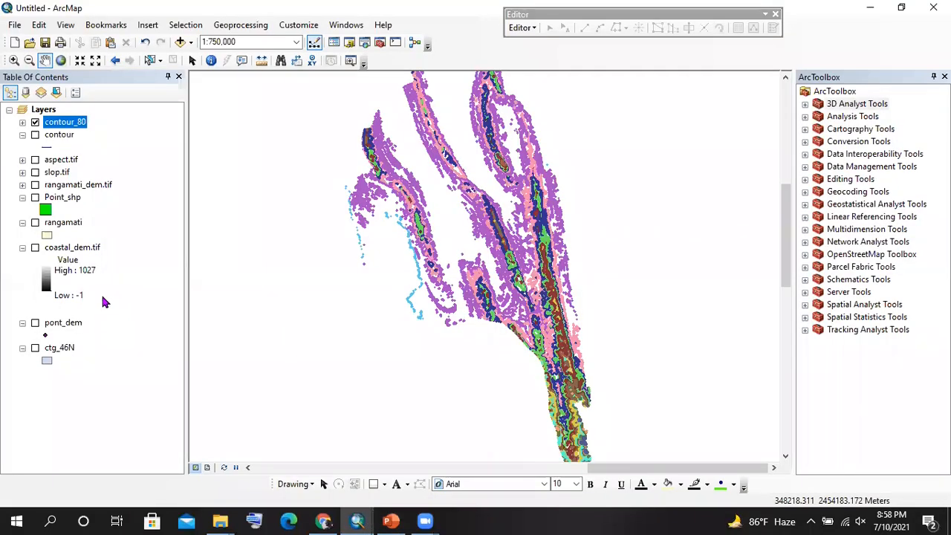
# - Display rangamati_dem.tif with its legend expanded, and hide coastal_dem.tif and contour_80
pyautogui.click(35, 247)
pyautogui.click(35, 247)
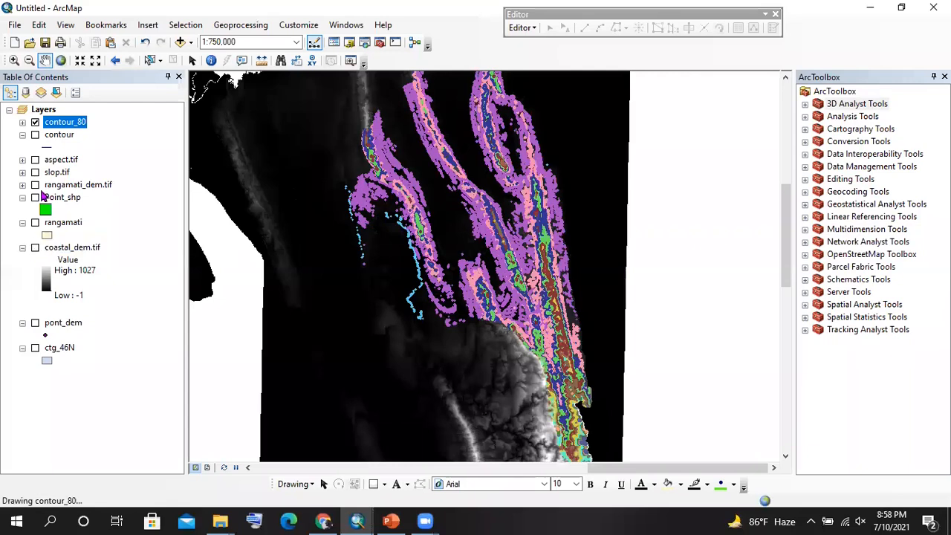
pyautogui.click(22, 185)
pyautogui.click(35, 184)
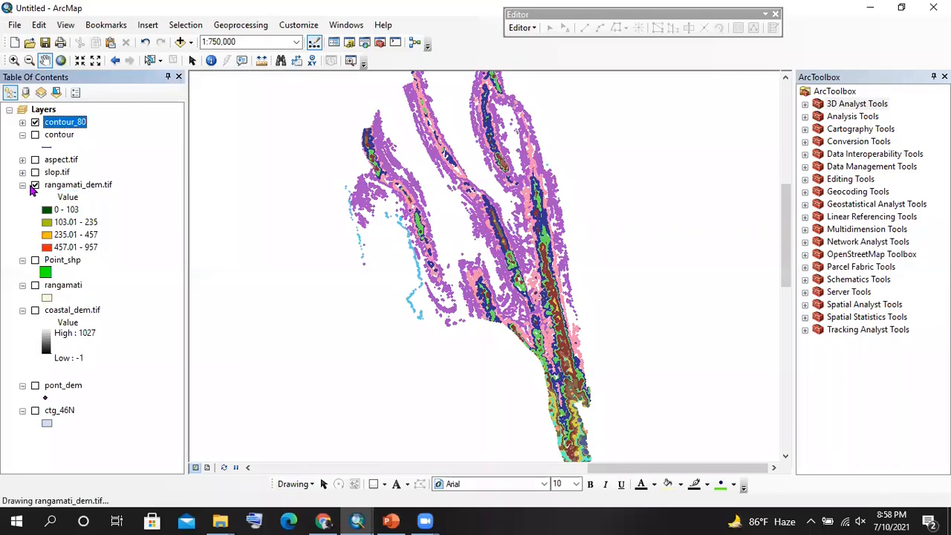
pyautogui.click(35, 122)
pyautogui.click(34, 122)
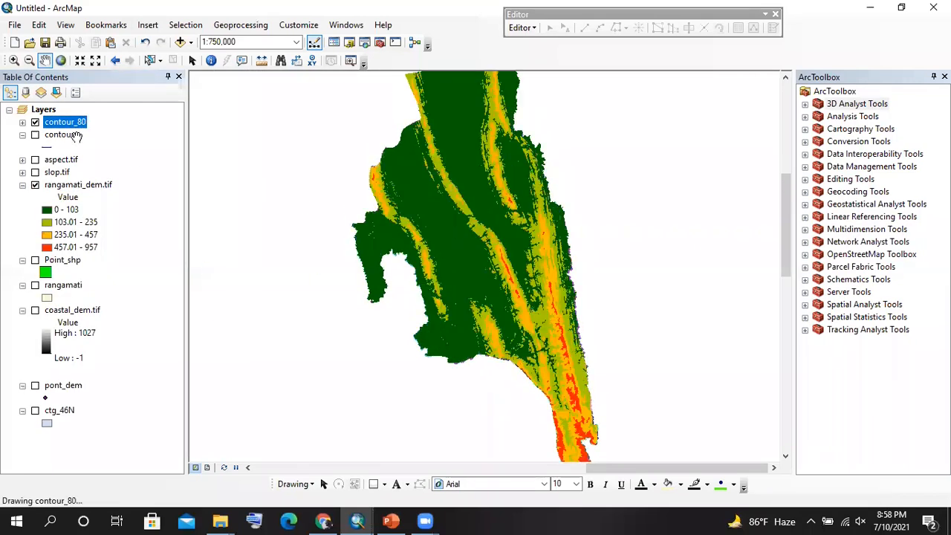
pyautogui.click(35, 122)
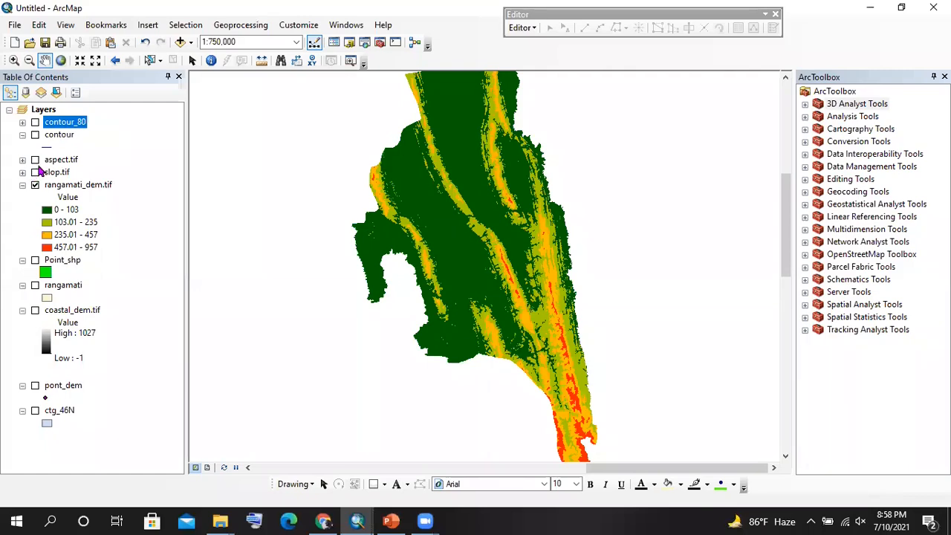
# - Expand the slop.tif and aspect.tif legends and remove the contour_80 and contour layers from the map
pyautogui.click(22, 172)
pyautogui.click(23, 160)
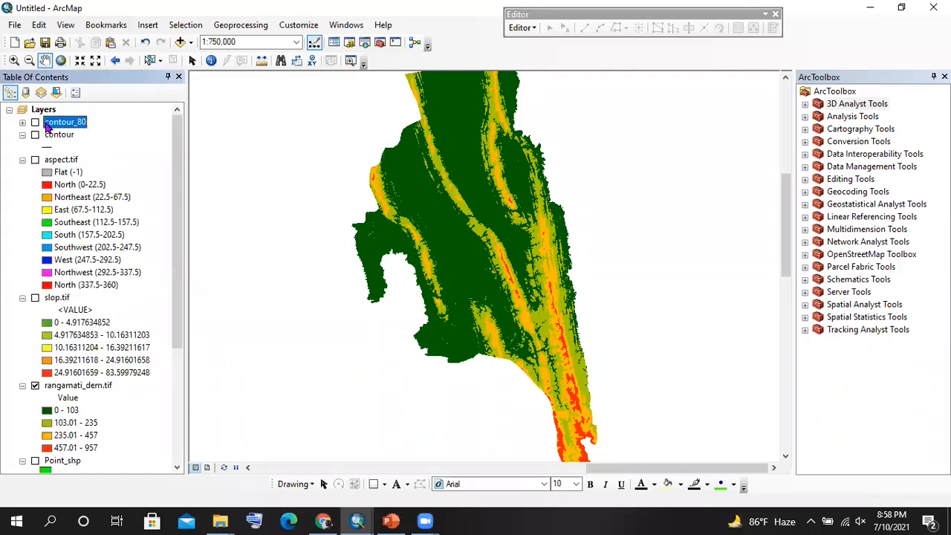
pyautogui.rightClick(47, 126)
pyautogui.click(80, 143)
pyautogui.rightClick(59, 126)
pyautogui.click(119, 144)
pyautogui.scroll(-2, 81, 262)
pyautogui.scroll(2, 80, 261)
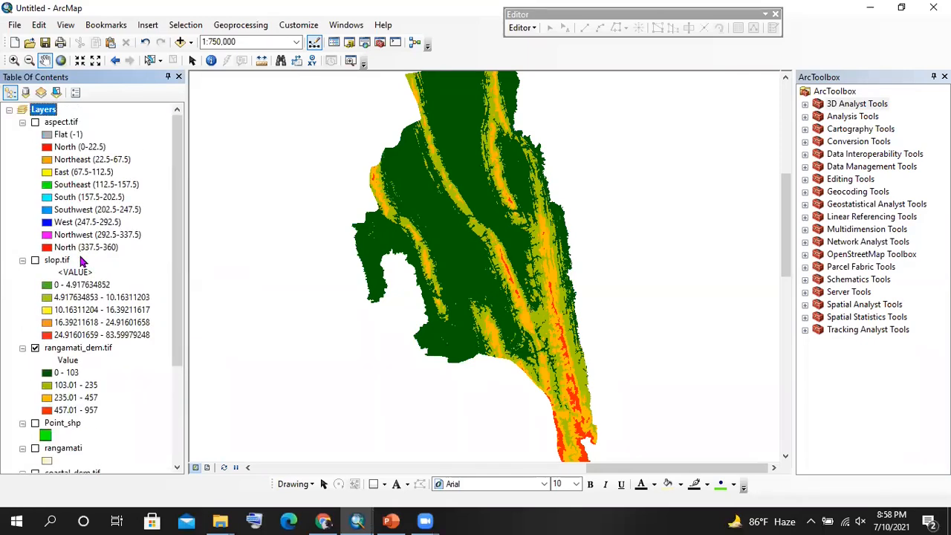
# - Check whether an attribute table is available for the rangamati_dem.tif and coastal_dem.tif layers
pyautogui.scroll(-3, 82, 261)
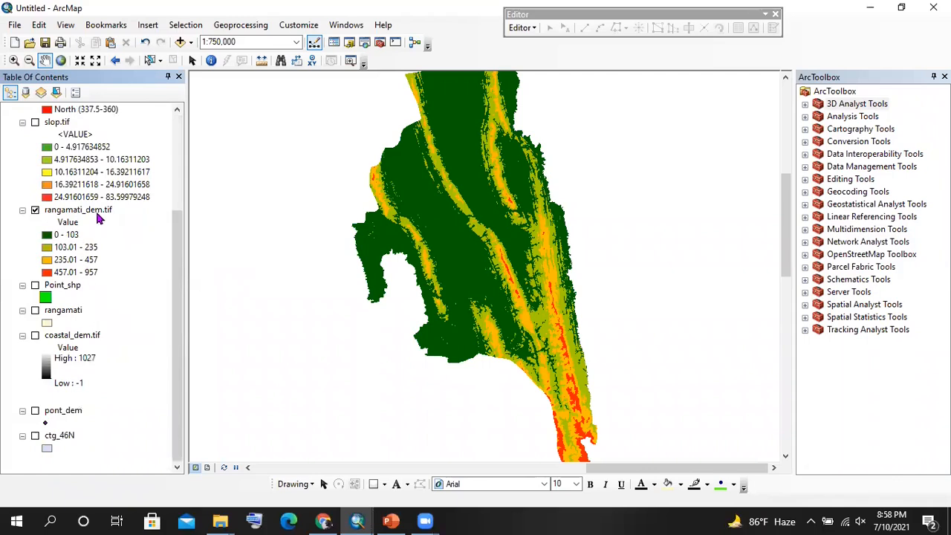
pyautogui.rightClick(96, 214)
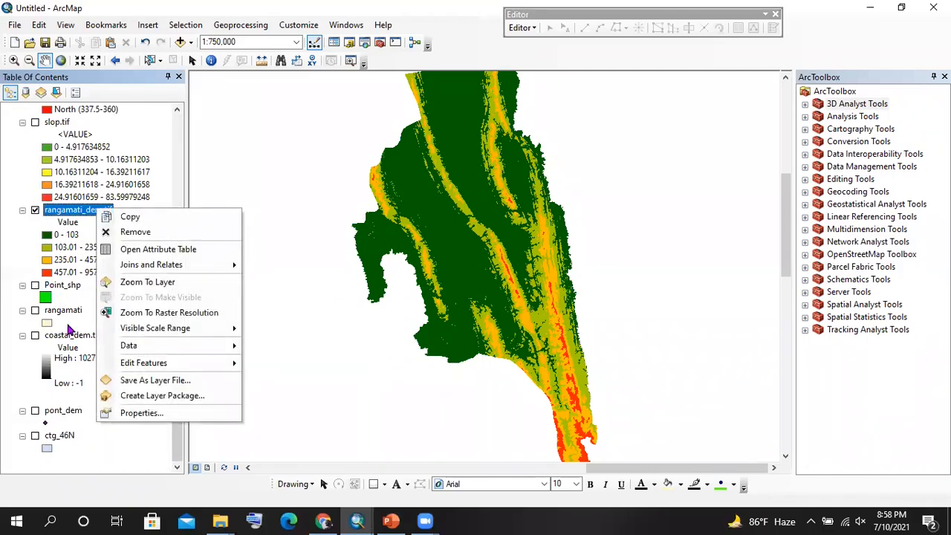
pyautogui.click(72, 325)
pyautogui.rightClick(72, 331)
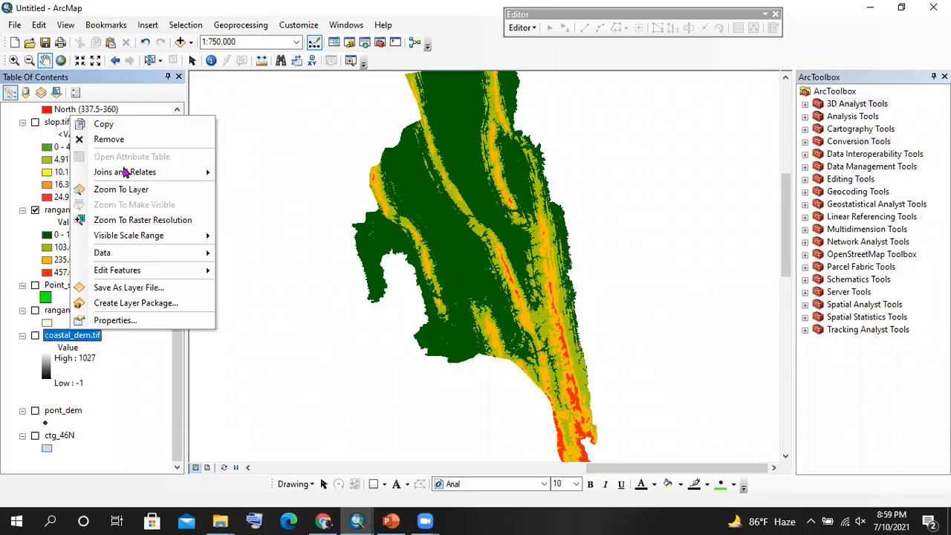
pyautogui.click(125, 410)
# - Examine the values and counts throughout the rangamati_dem.tif attribute table, and close the table
pyautogui.rightClick(78, 214)
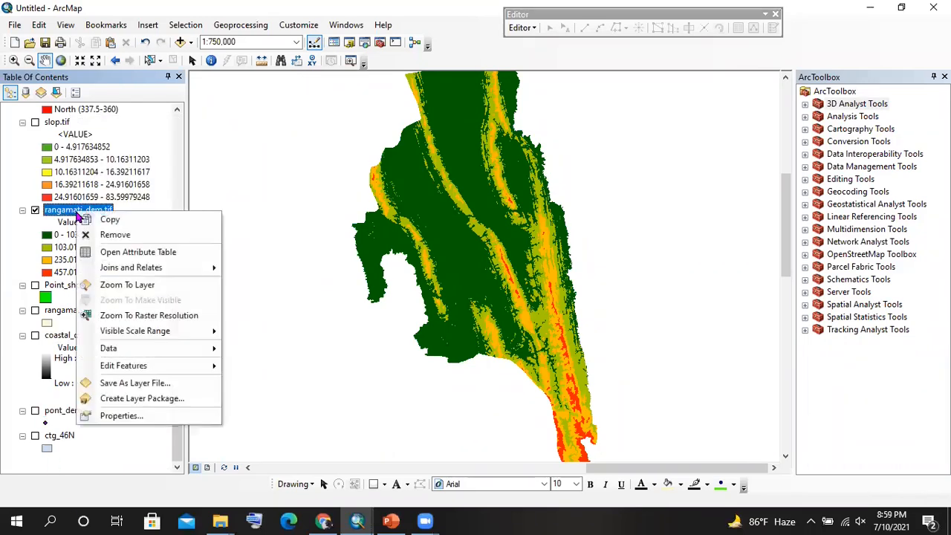
pyautogui.click(107, 253)
pyautogui.scroll(-20, 283, 190)
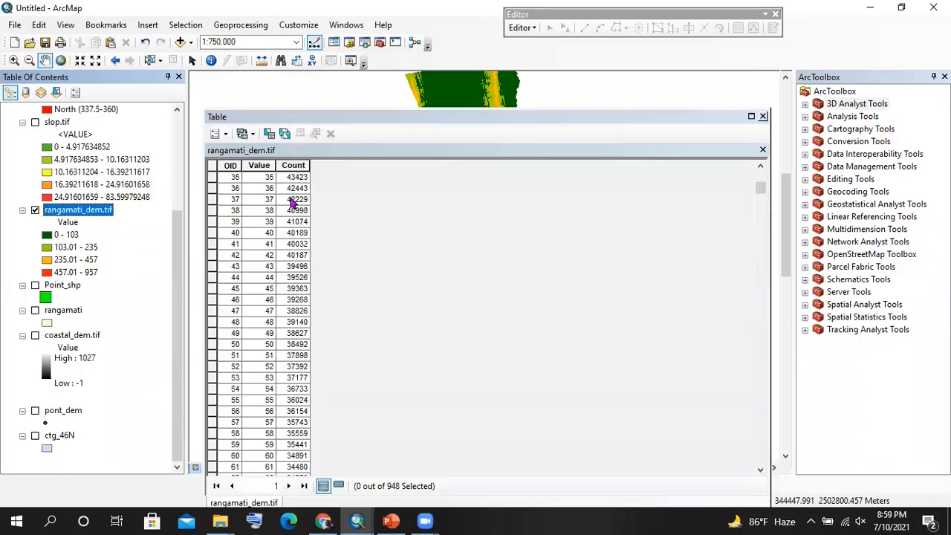
pyautogui.moveTo(758, 216); pyautogui.dragTo(753, 435)
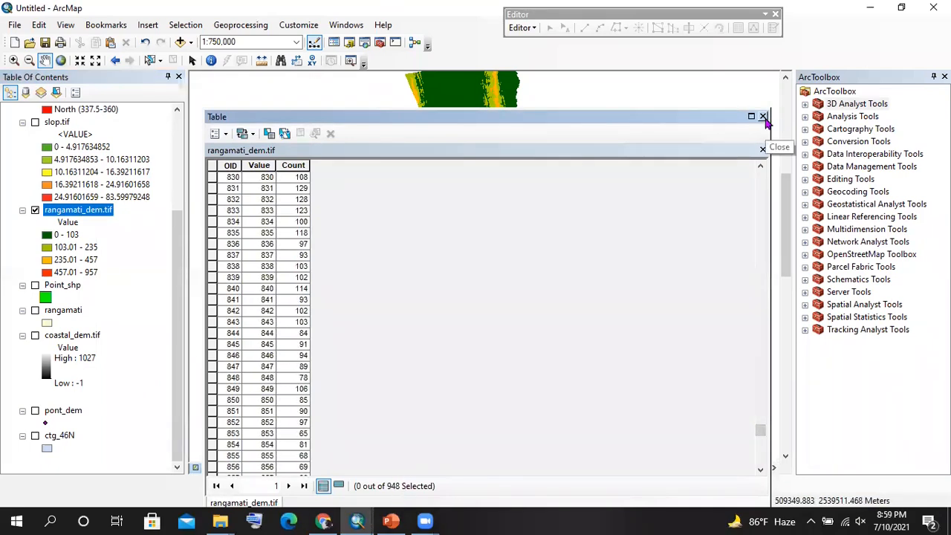
pyautogui.click(762, 117)
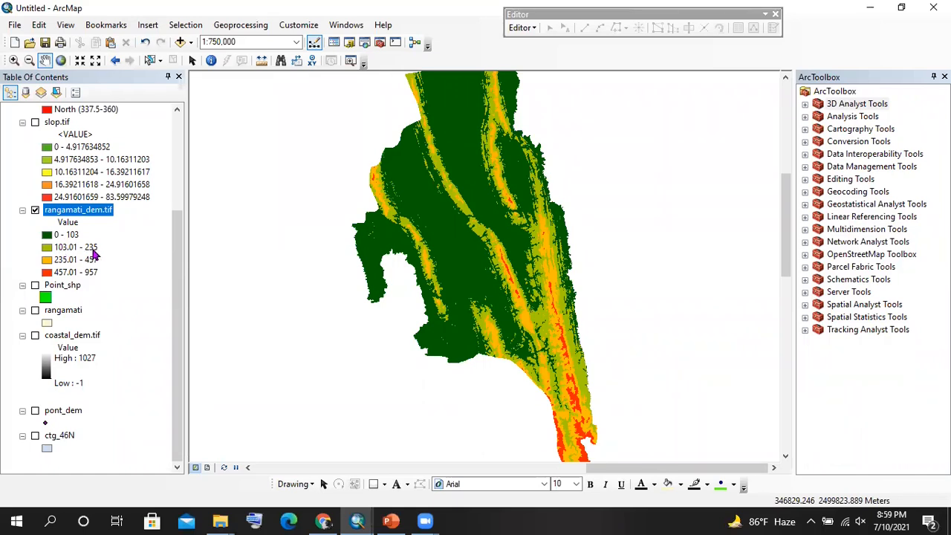
# - Check whether an attribute table is available for the slop.tif layer
pyautogui.scroll(1, 413, 233)
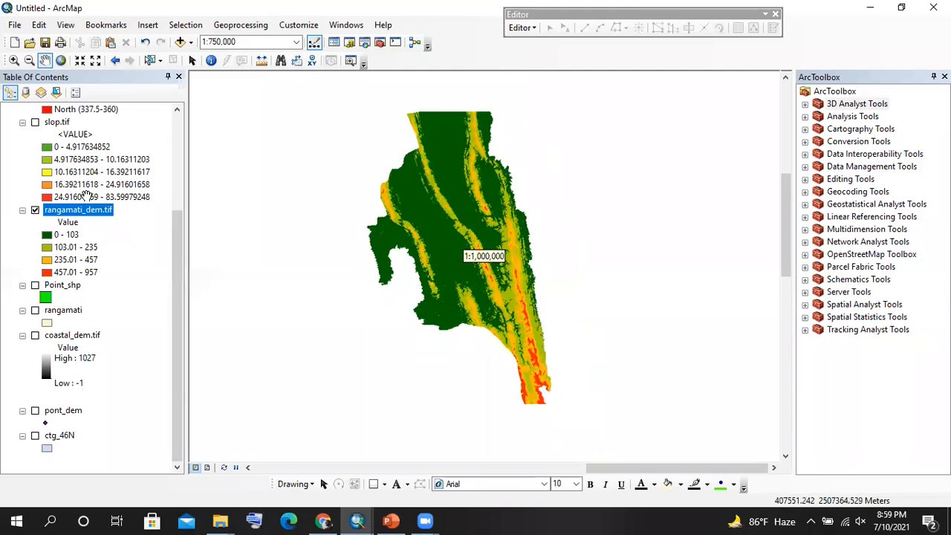
pyautogui.click(125, 138)
pyautogui.rightClick(67, 122)
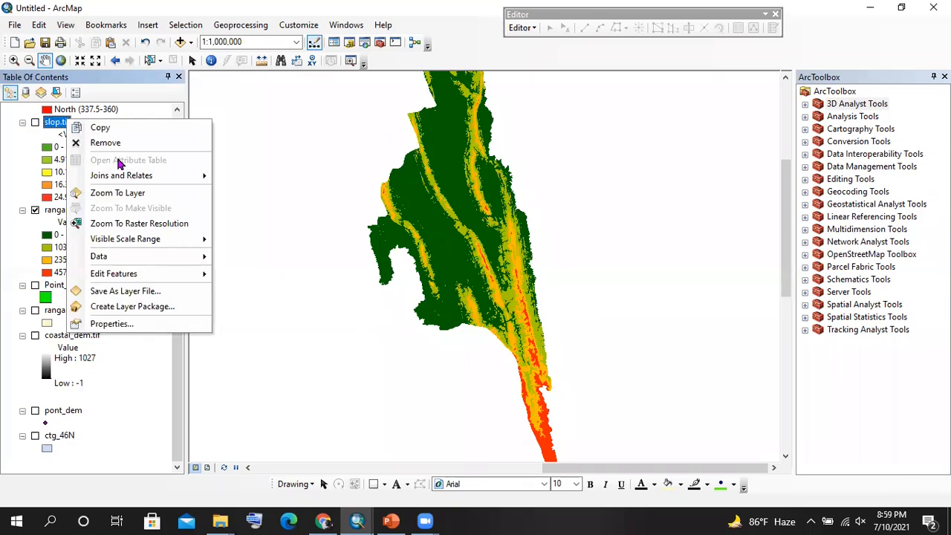
pyautogui.click(138, 357)
pyautogui.scroll(2, 95, 249)
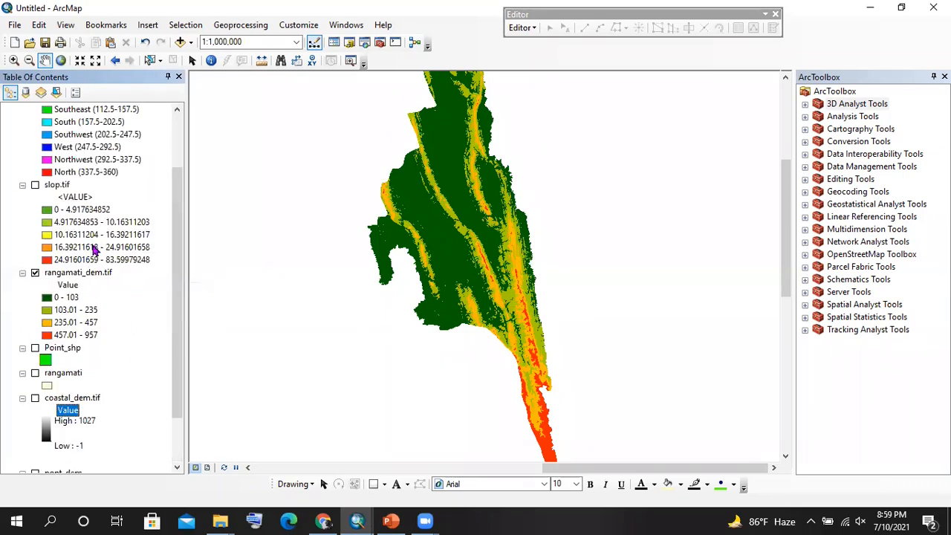
pyautogui.scroll(-2, 70, 290)
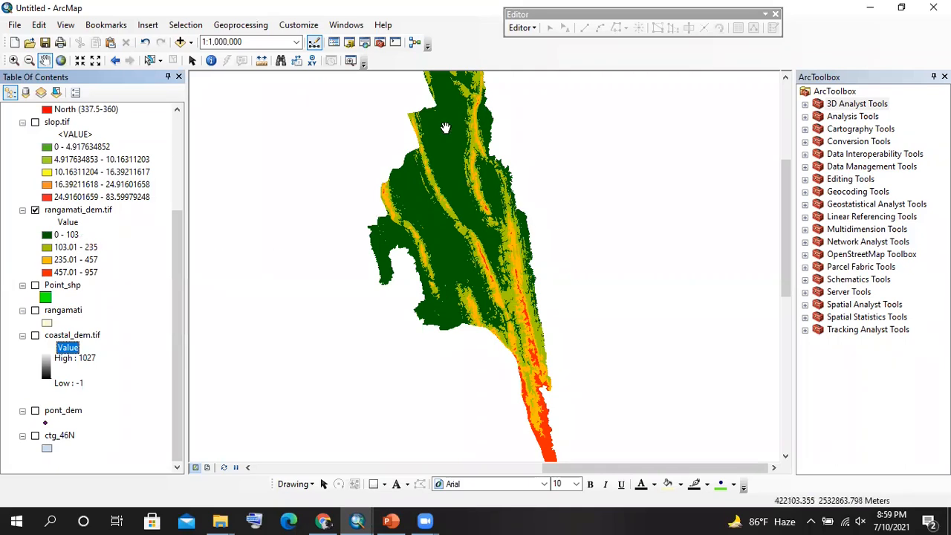
pyautogui.scroll(-1, 439, 295)
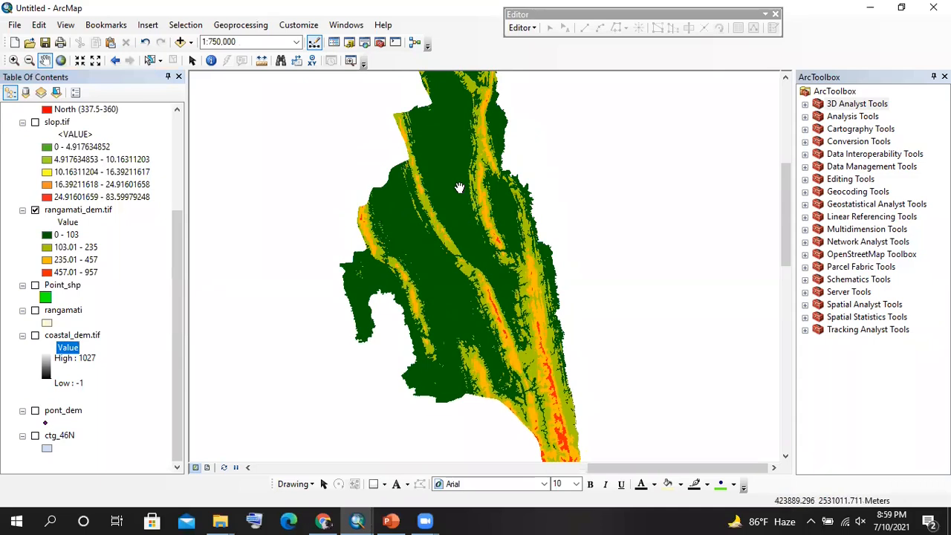
pyautogui.scroll(2, 459, 188)
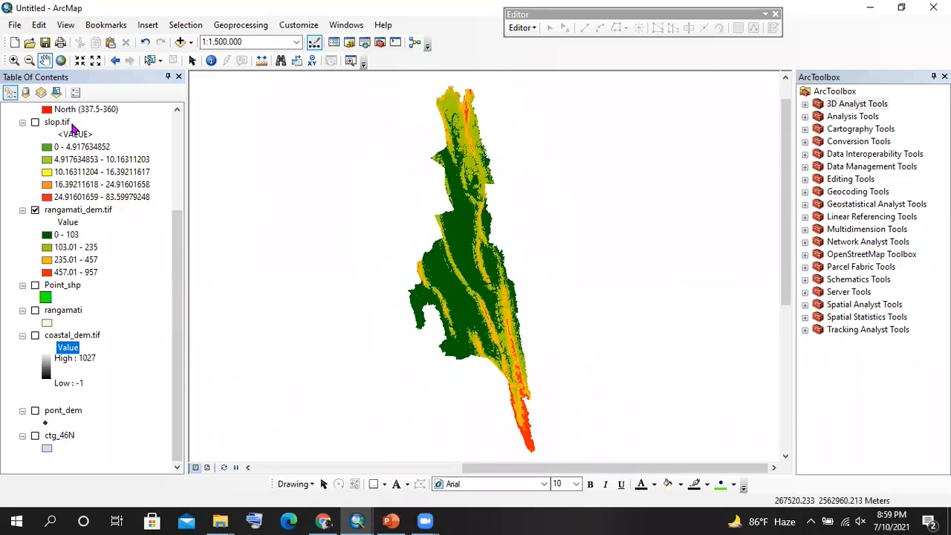
pyautogui.scroll(2, 75, 134)
pyautogui.click(53, 185)
pyautogui.rightClick(52, 187)
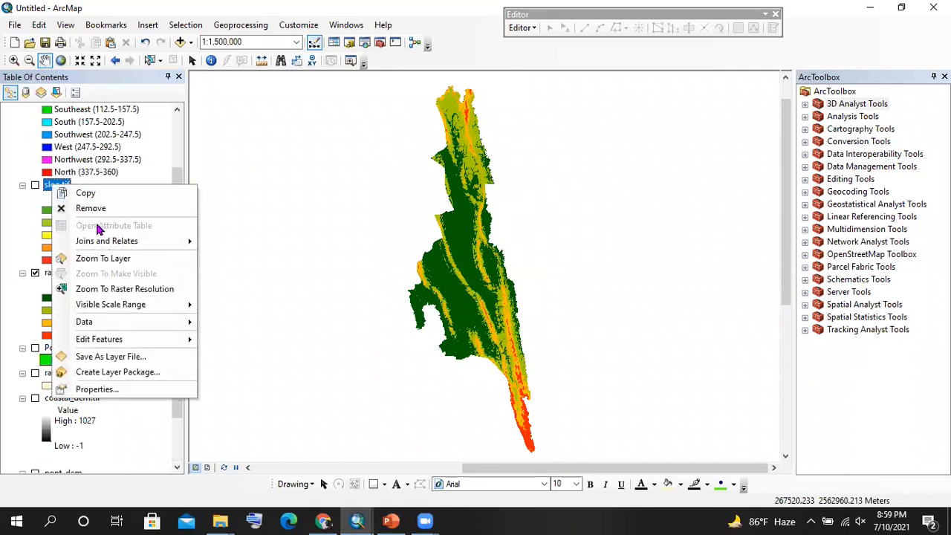
pyautogui.click(130, 209)
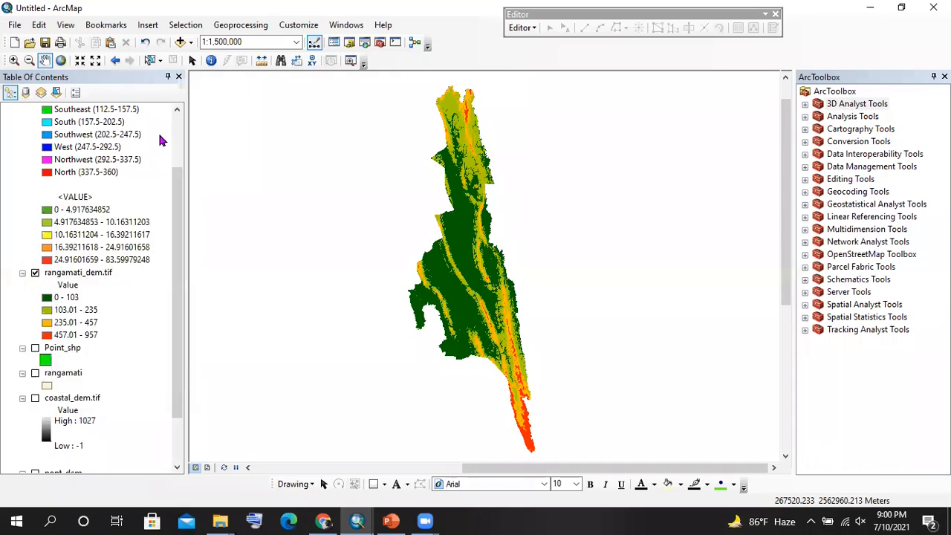
# - Check whether an attribute table is available for the aspect.tif layer
pyautogui.scroll(3, 82, 178)
pyautogui.click(64, 124)
pyautogui.rightClick(65, 124)
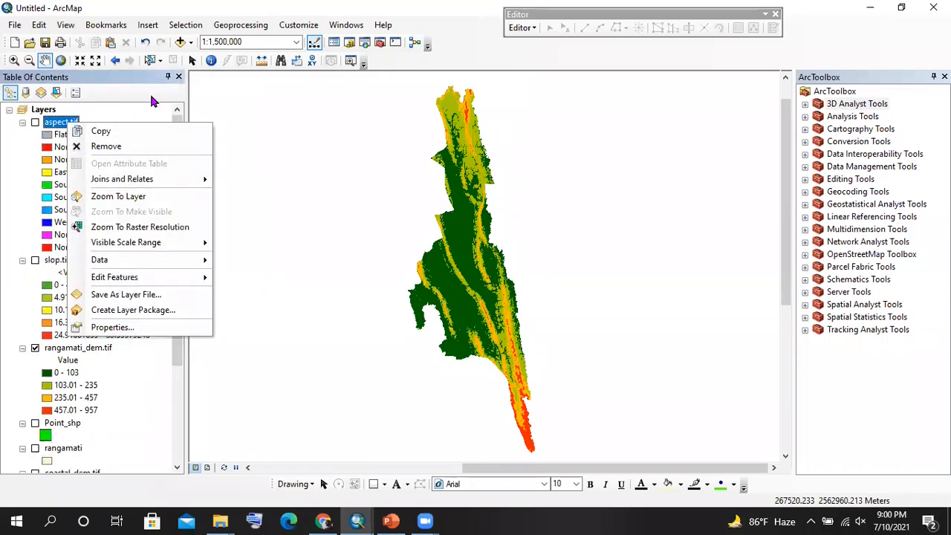
pyautogui.click(138, 111)
# - Move the rangamati_dem.tif layer to the top of the layer order, above aspect.tif
pyautogui.scroll(-4, 75, 187)
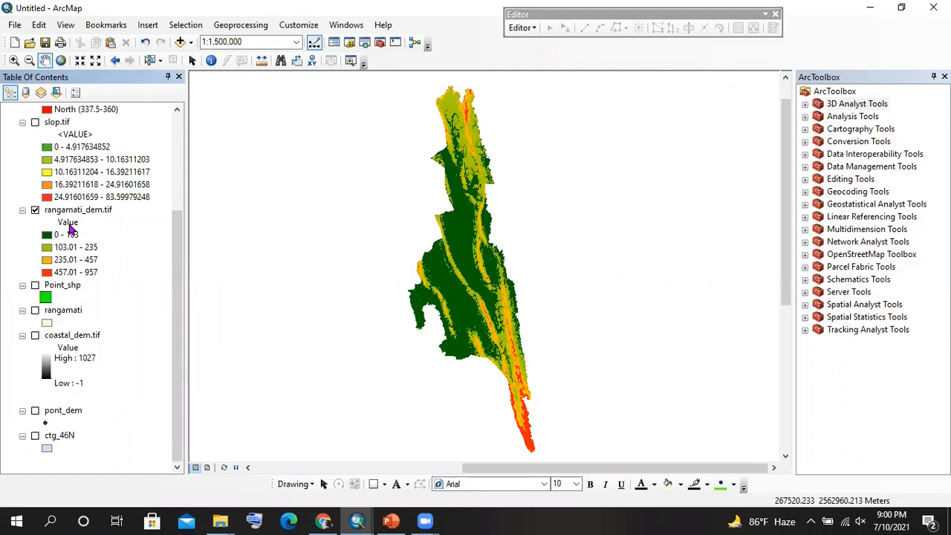
pyautogui.scroll(4, 65, 233)
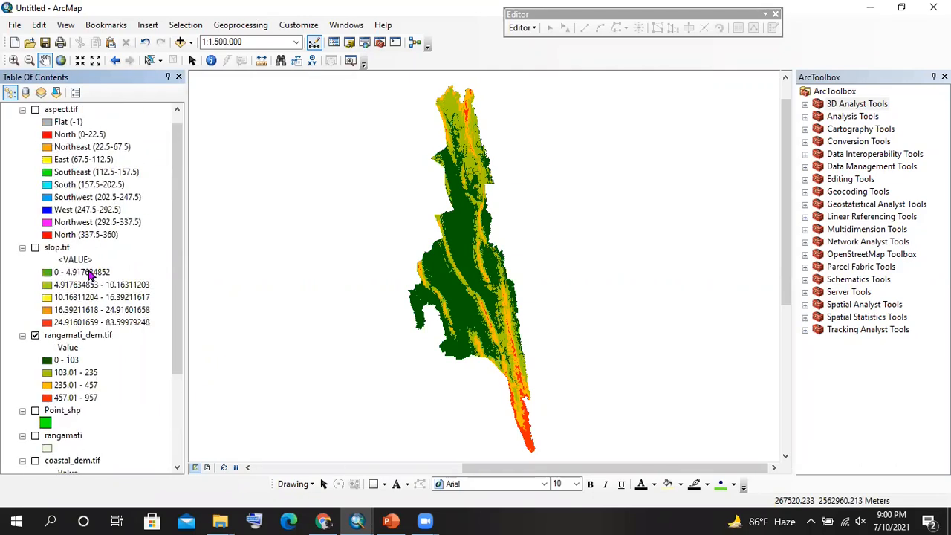
pyautogui.scroll(1, 78, 222)
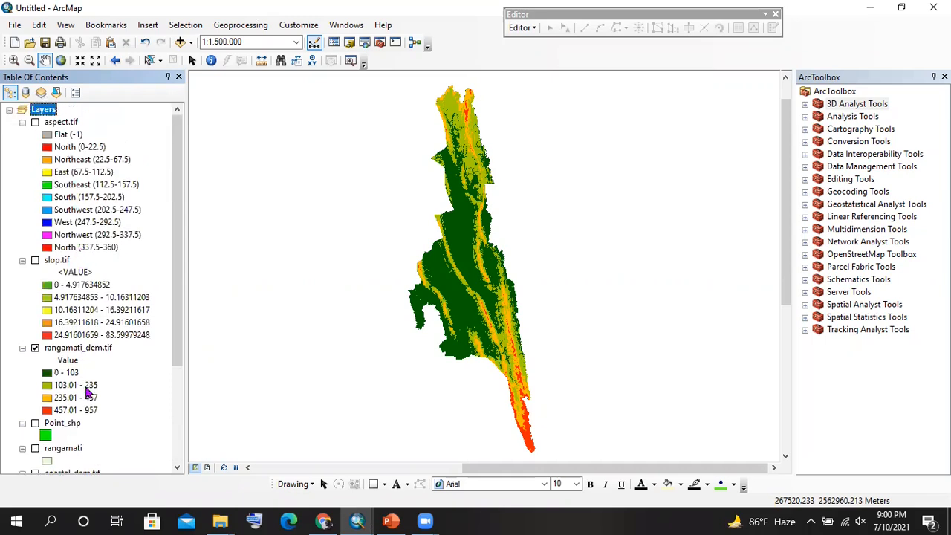
pyautogui.moveTo(78, 350); pyautogui.dragTo(95, 118)
pyautogui.scroll(-3, 39, 230)
pyautogui.scroll(3, 59, 252)
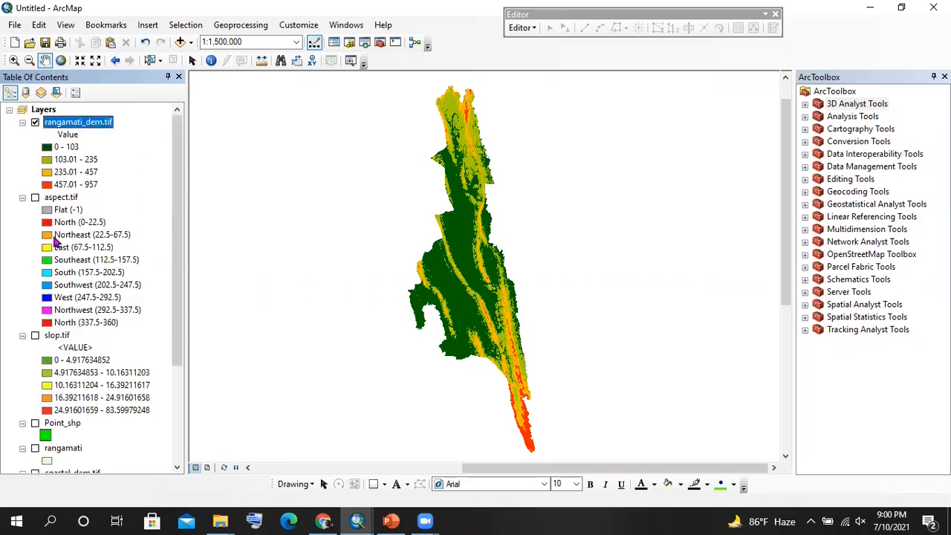
# - Examine the value classes in the rangamati_dem.tif legend and compare them with the other raster legends
pyautogui.click(92, 160)
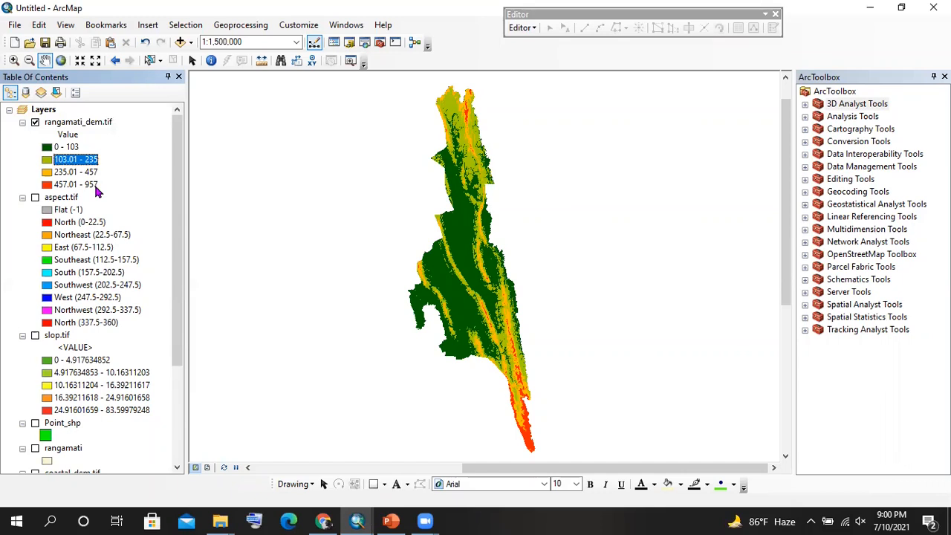
pyautogui.click(94, 187)
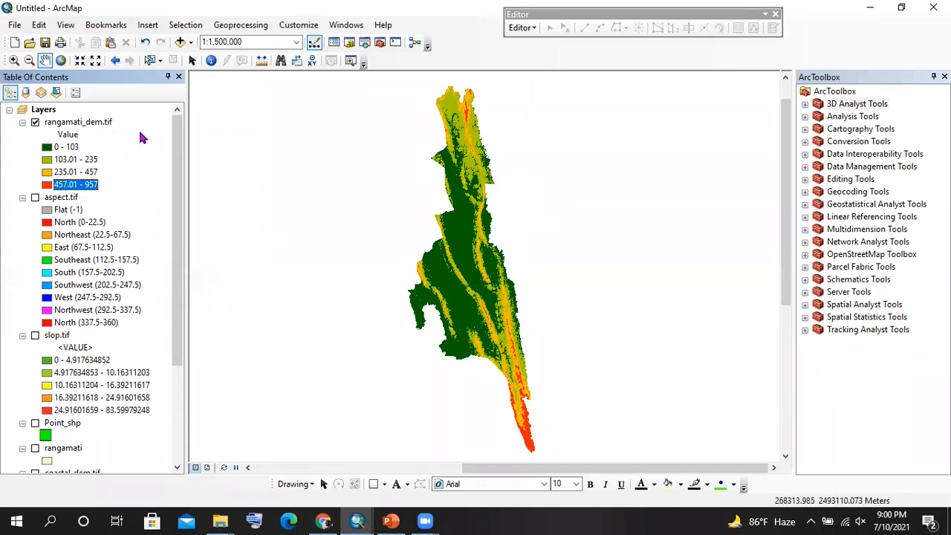
pyautogui.scroll(-4, 78, 251)
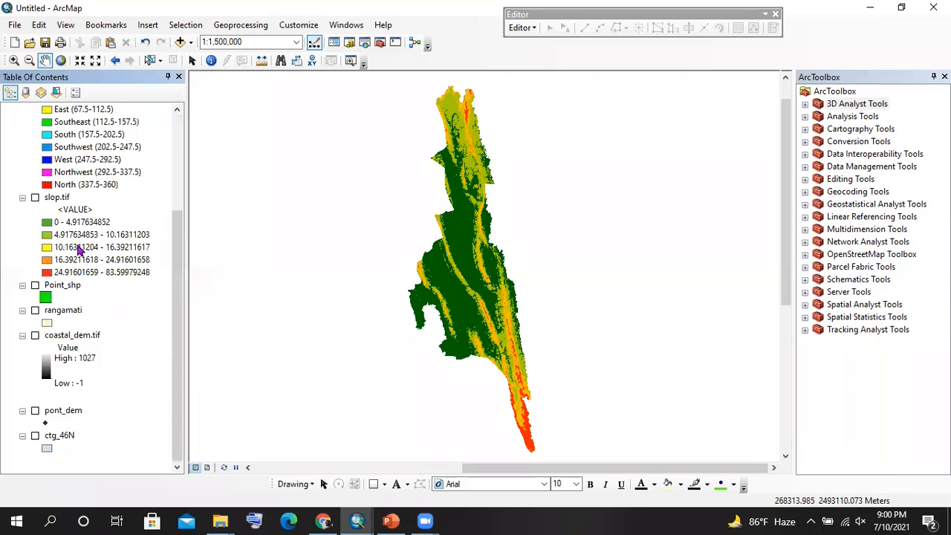
pyautogui.scroll(4, 78, 251)
pyautogui.click(117, 159)
pyautogui.click(115, 140)
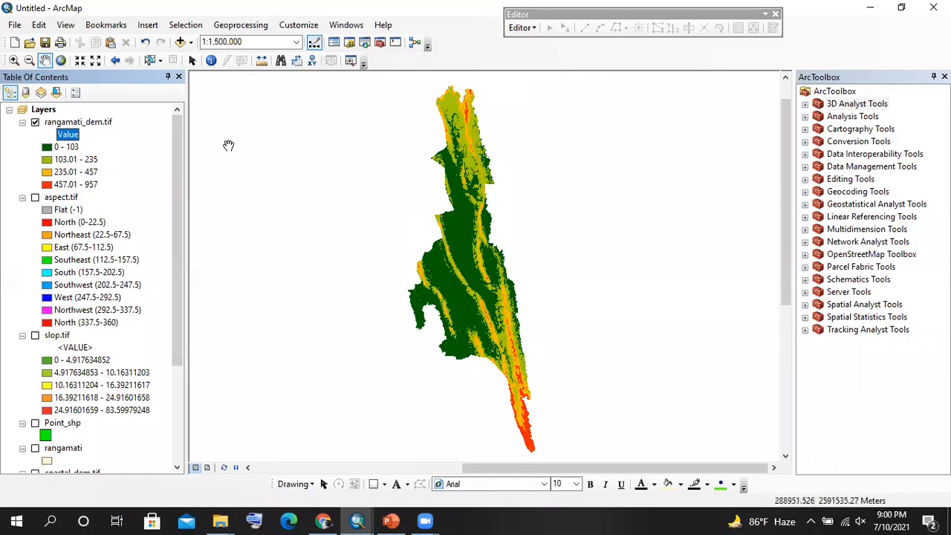
# - Review the values and counts in the rangamati_dem.tif attribute table, close it, and recheck whether aspect.tif offers a table
pyautogui.rightClick(94, 122)
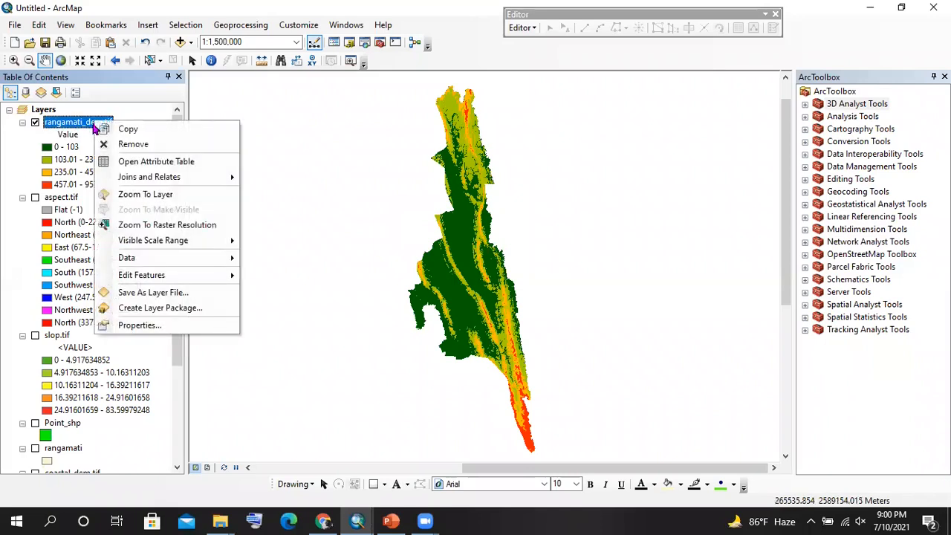
pyautogui.click(136, 162)
pyautogui.scroll(-20, 297, 205)
pyautogui.click(762, 116)
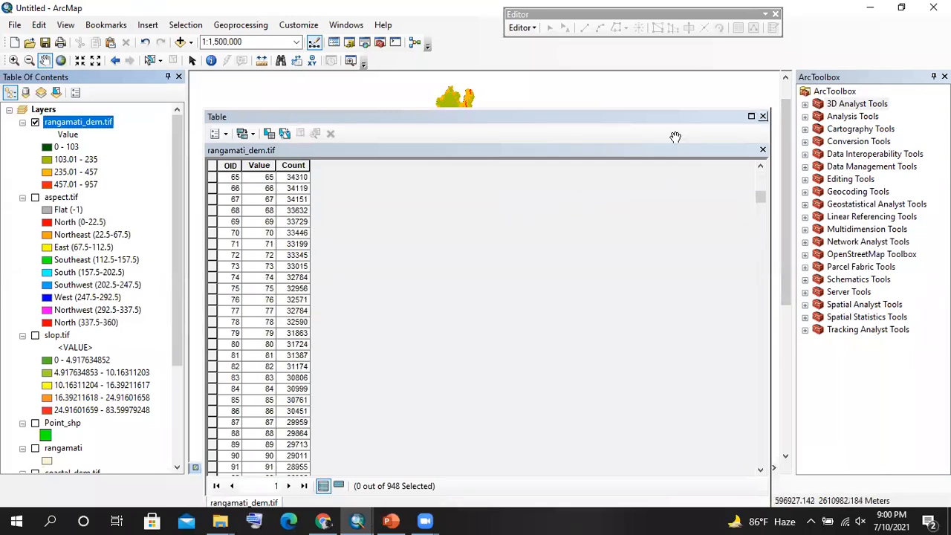
pyautogui.rightClick(78, 202)
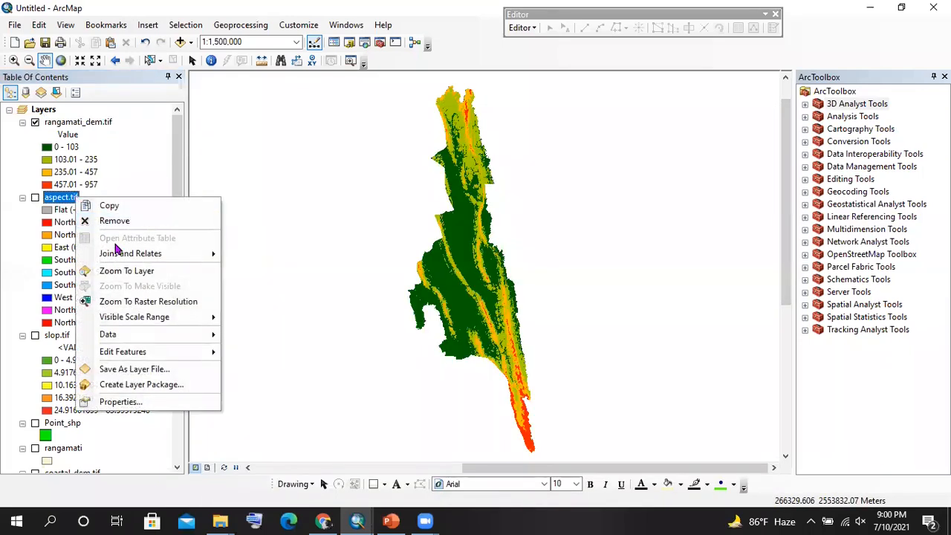
pyautogui.click(133, 151)
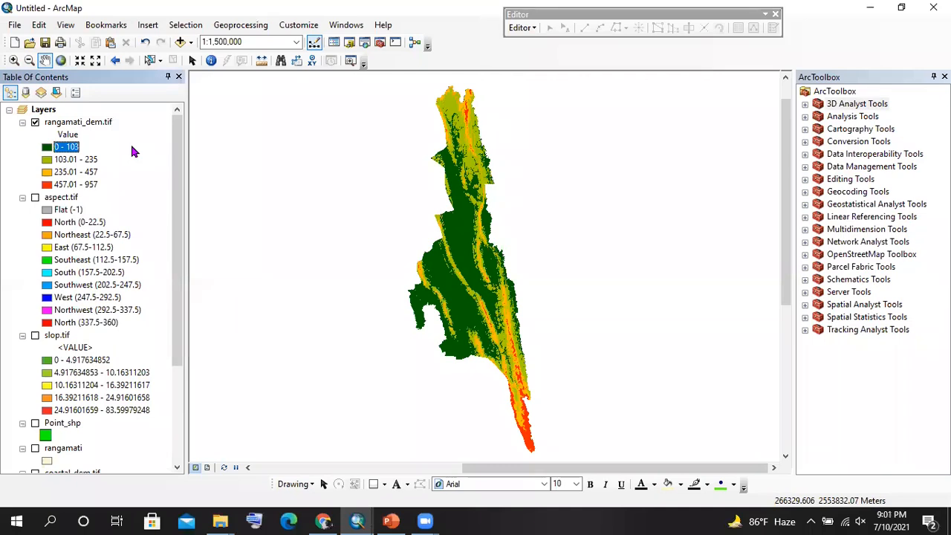
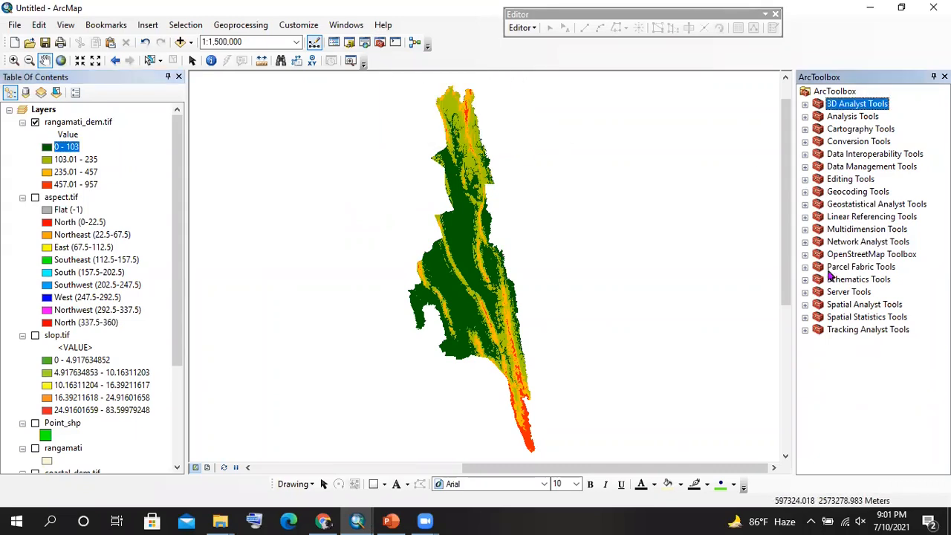
# - Open the Reclassify tool from the Reclass toolset of the Spatial Analyst Tools and position its dialog clear of the layer list
pyautogui.click(808, 304)
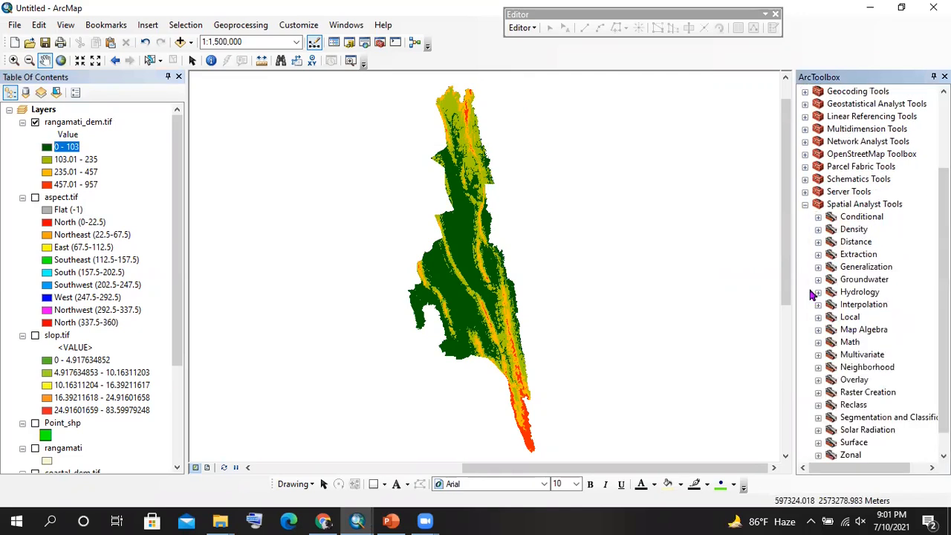
pyautogui.scroll(-1, 812, 295)
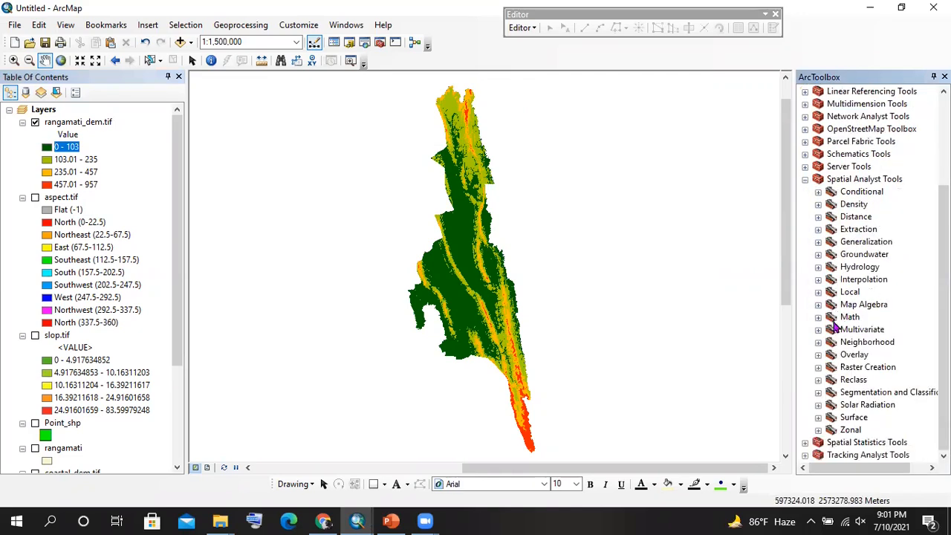
pyautogui.click(818, 380)
pyautogui.scroll(-2, 855, 357)
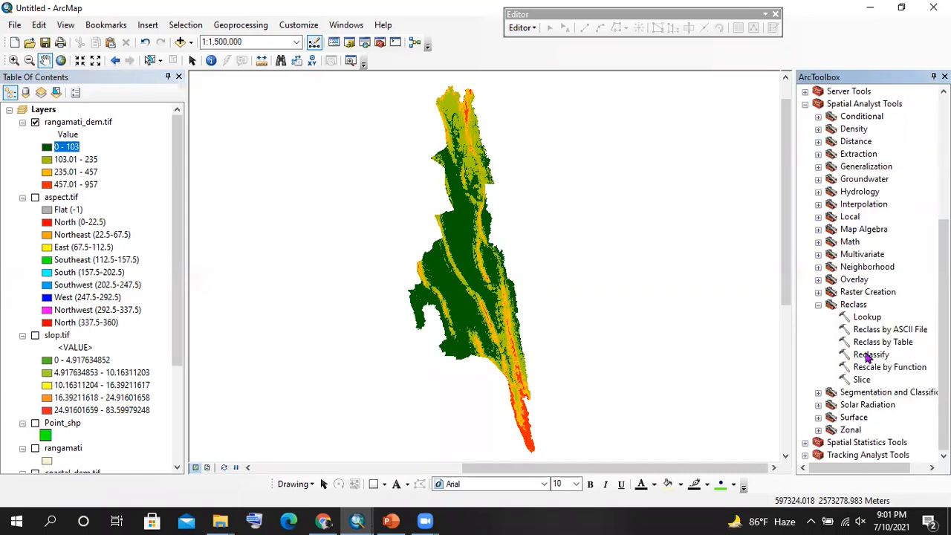
pyautogui.doubleClick(869, 355)
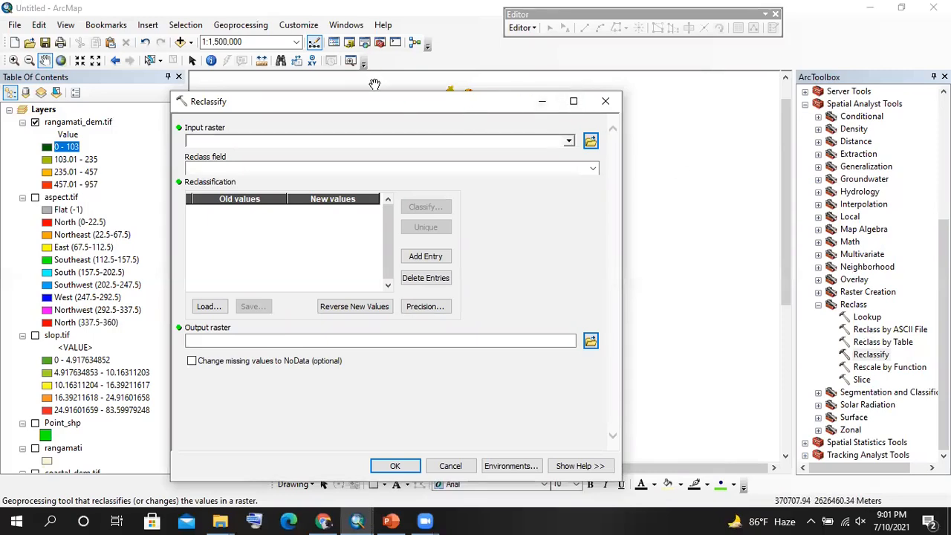
pyautogui.moveTo(383, 98); pyautogui.dragTo(485, 87)
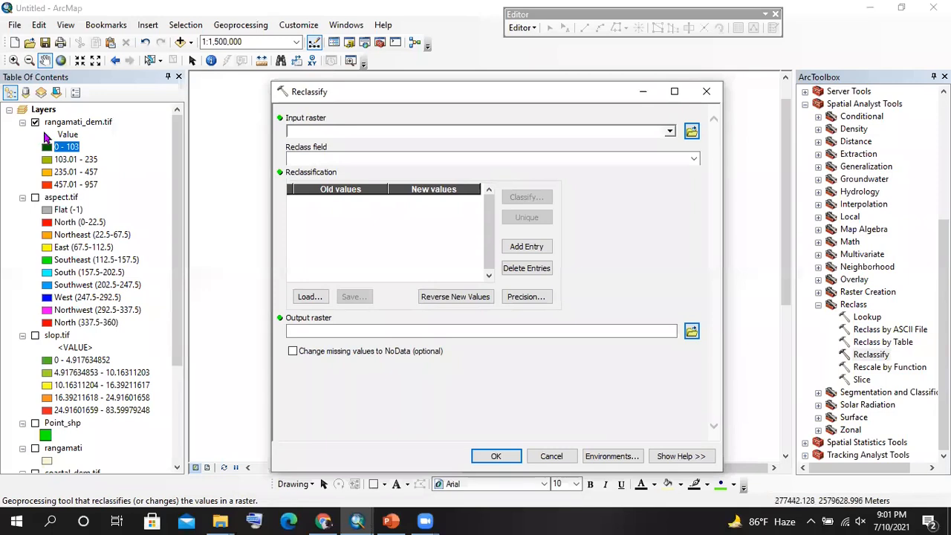
# - Load rangamati_dem.tif as the Reclassify input raster and examine the old and new values of its classes
pyautogui.moveTo(65, 122); pyautogui.dragTo(328, 130)
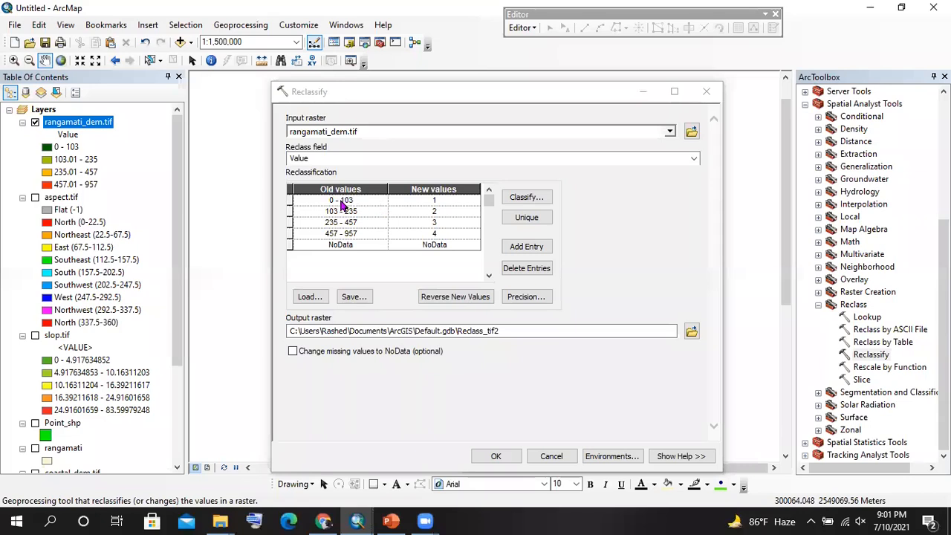
pyautogui.click(436, 201)
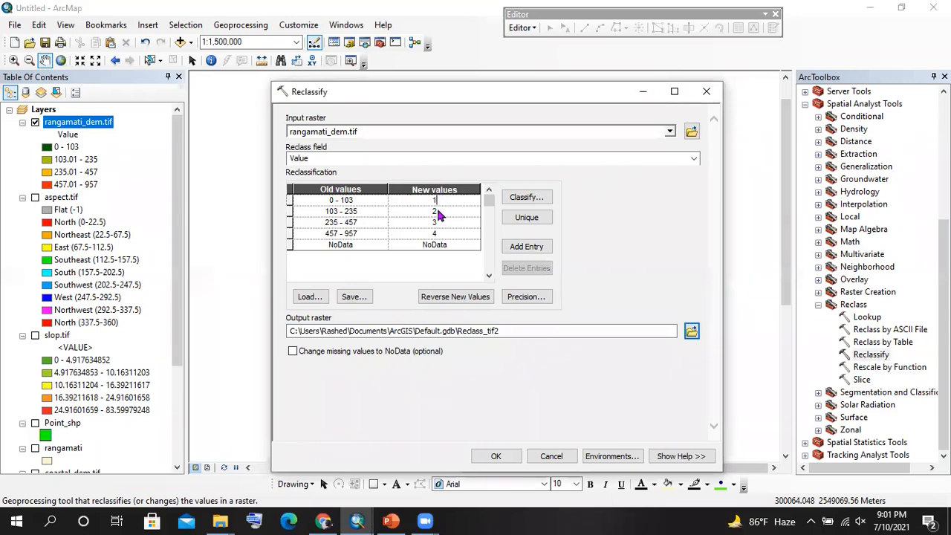
pyautogui.press('Down')
# - Load aspect.tif as the input raster in a fresh Reclassify dialog, examine its class ranges, and close without running it
pyautogui.moveTo(53, 197); pyautogui.dragTo(336, 127)
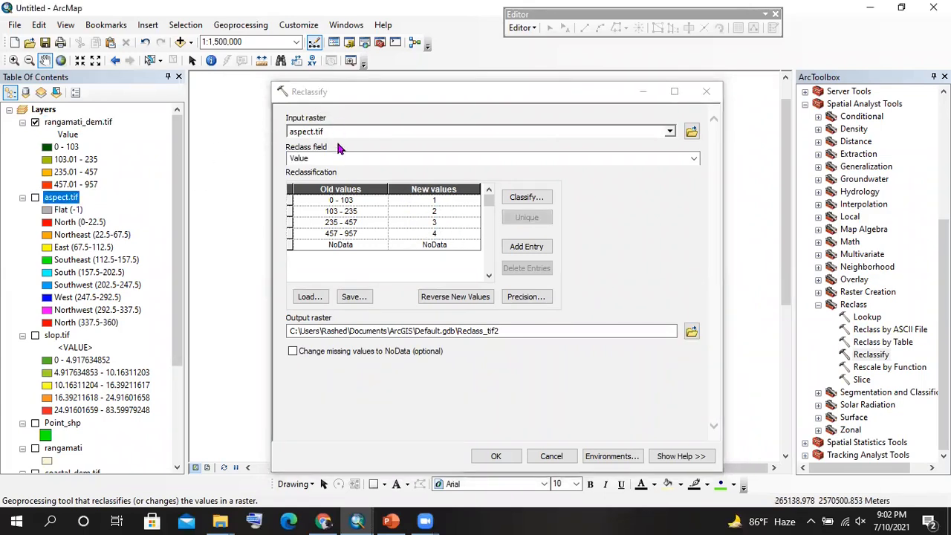
pyautogui.click(706, 91)
pyautogui.doubleClick(873, 355)
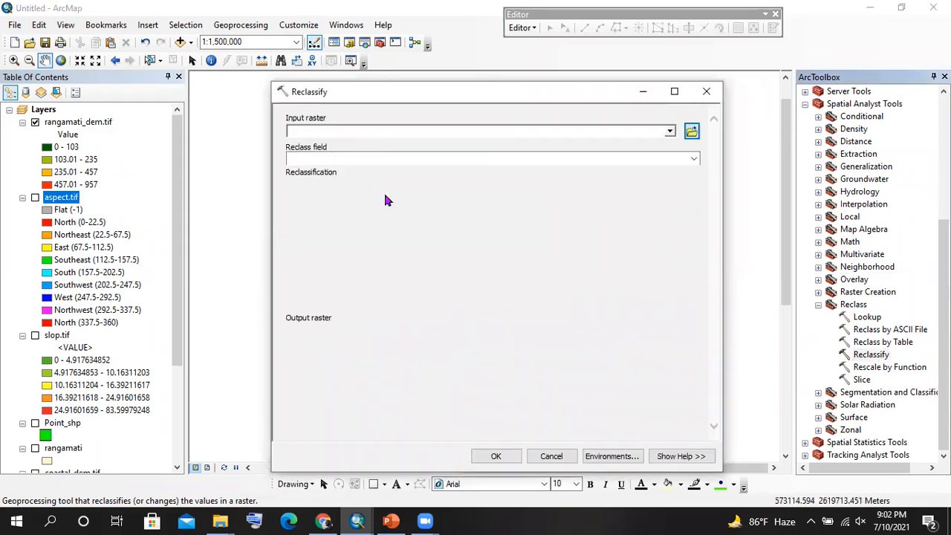
pyautogui.moveTo(63, 200); pyautogui.dragTo(349, 132)
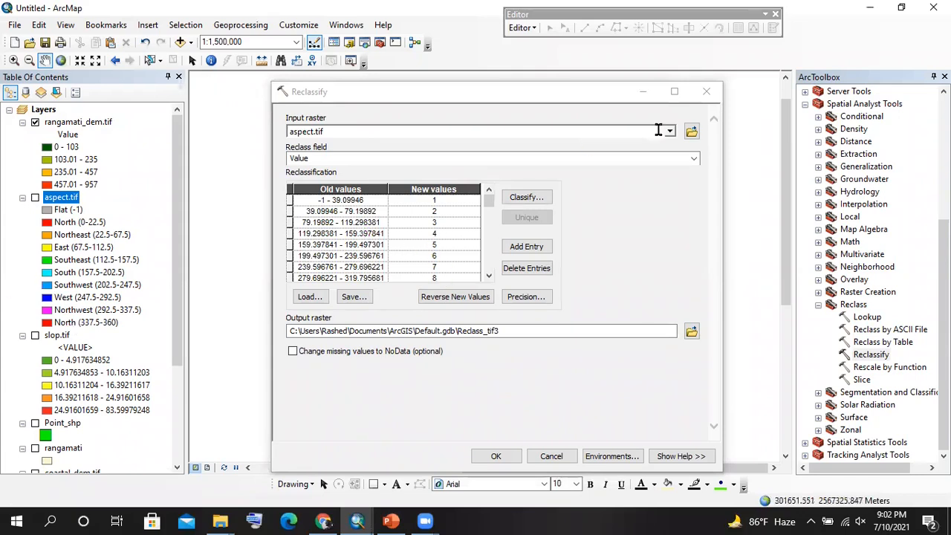
pyautogui.click(706, 91)
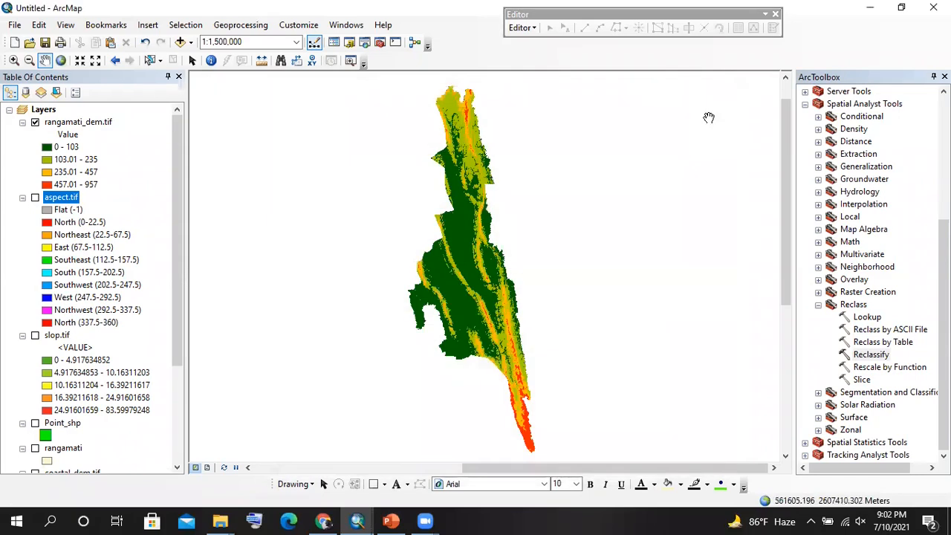
# - Reopen Reclassify, preview the class ranges of slop.tif, and set rangamati_dem.tif as the input raster
pyautogui.doubleClick(870, 354)
pyautogui.moveTo(56, 335); pyautogui.dragTo(338, 133)
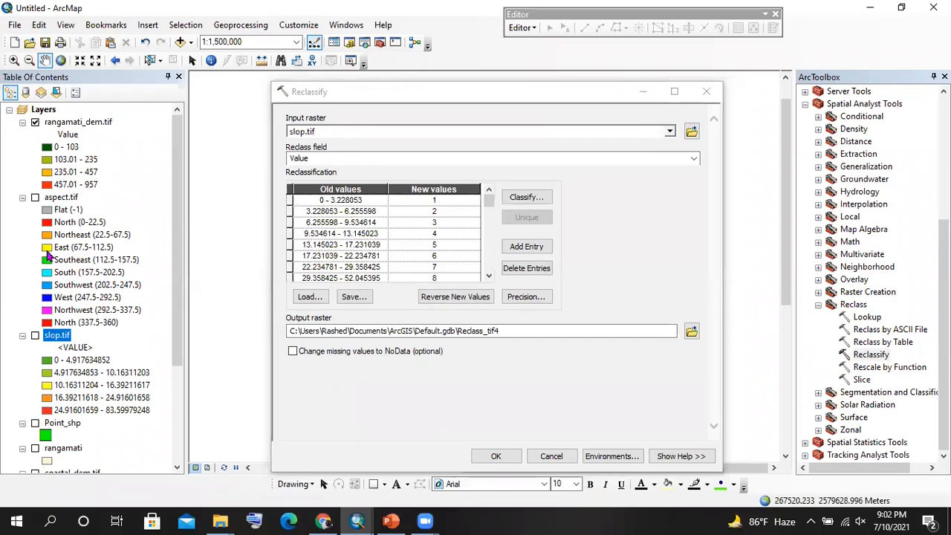
pyautogui.moveTo(90, 122); pyautogui.dragTo(342, 131)
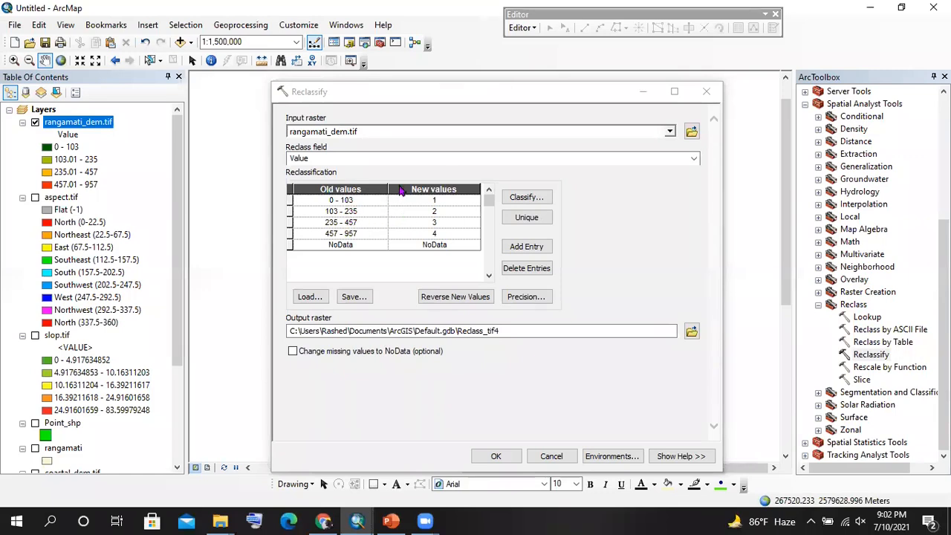
# - Classify the rangamati_dem.tif values into 5 Natural Breaks (Jenks) classes
pyautogui.click(540, 196)
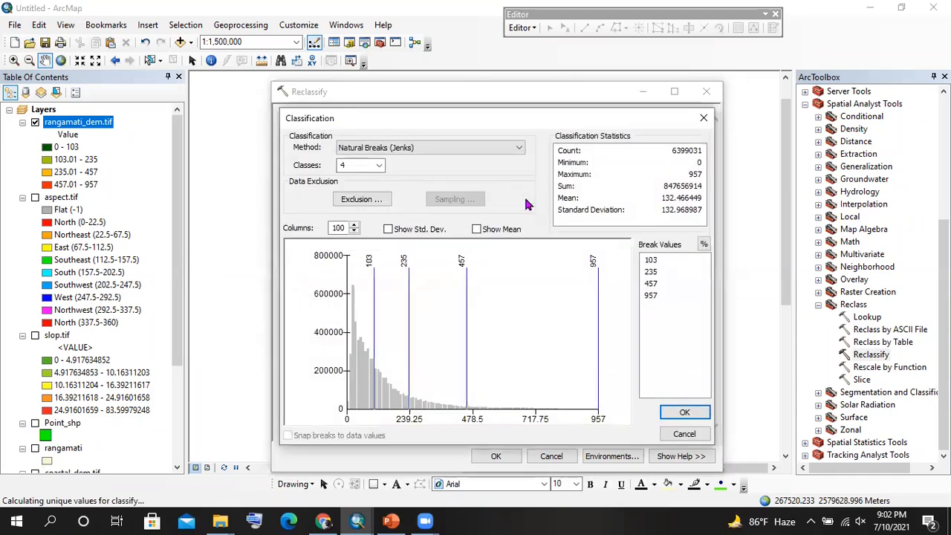
pyautogui.click(379, 164)
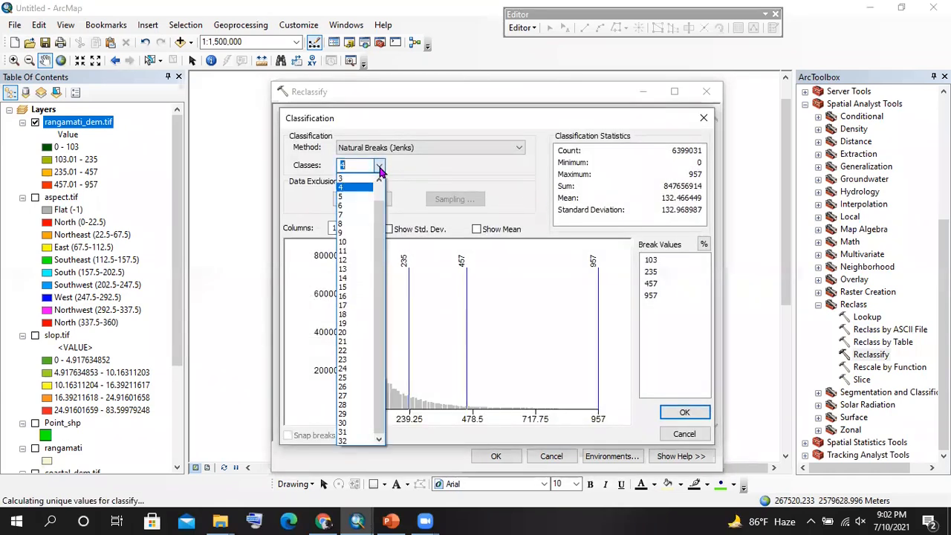
pyautogui.click(353, 197)
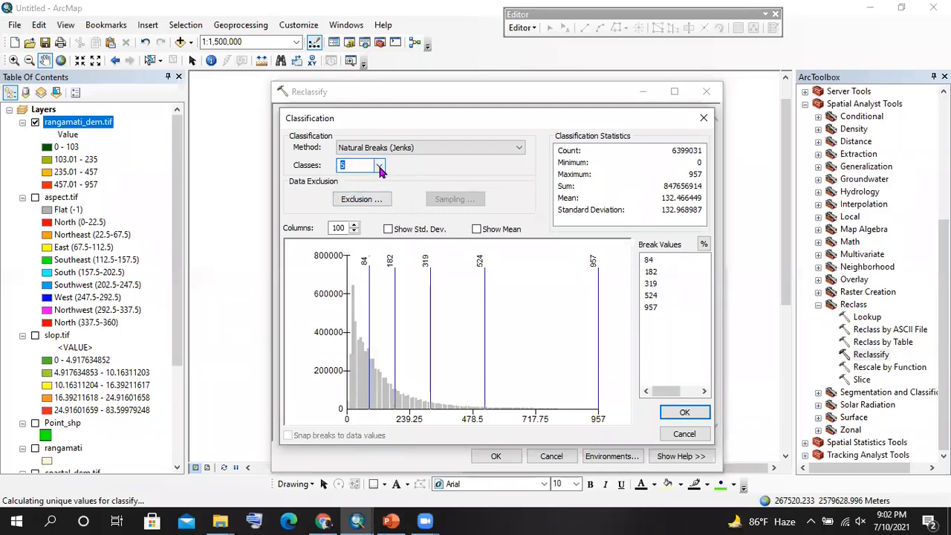
pyautogui.click(682, 413)
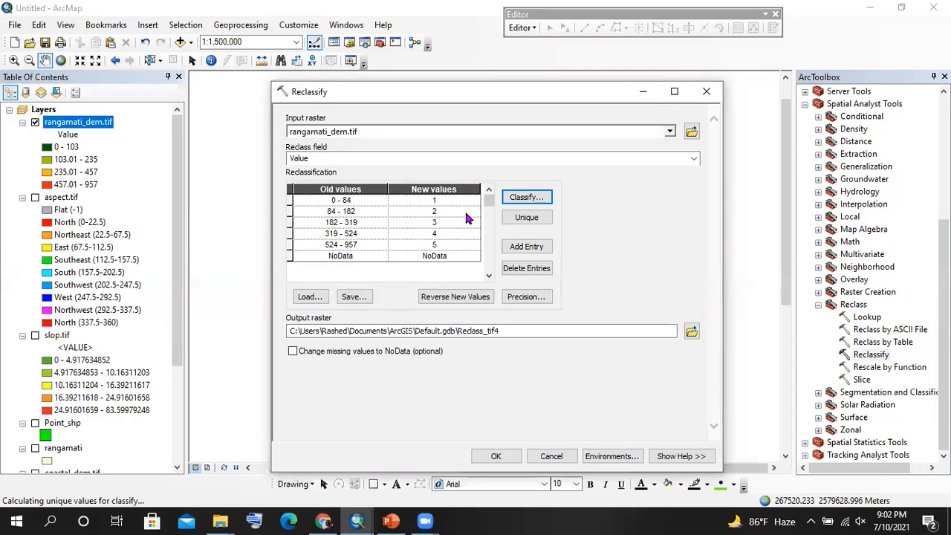
pyautogui.click(547, 197)
# - Set the output raster to reclass.tif in the Practice Raster folder and run the reclassification
pyautogui.click(514, 329)
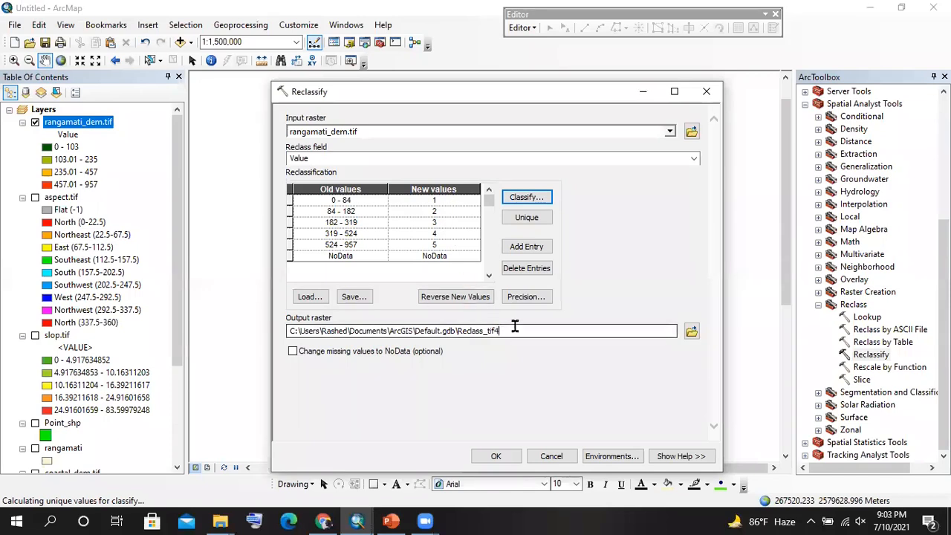
pyautogui.moveTo(514, 329); pyautogui.dragTo(401, 327)
pyautogui.click(487, 331)
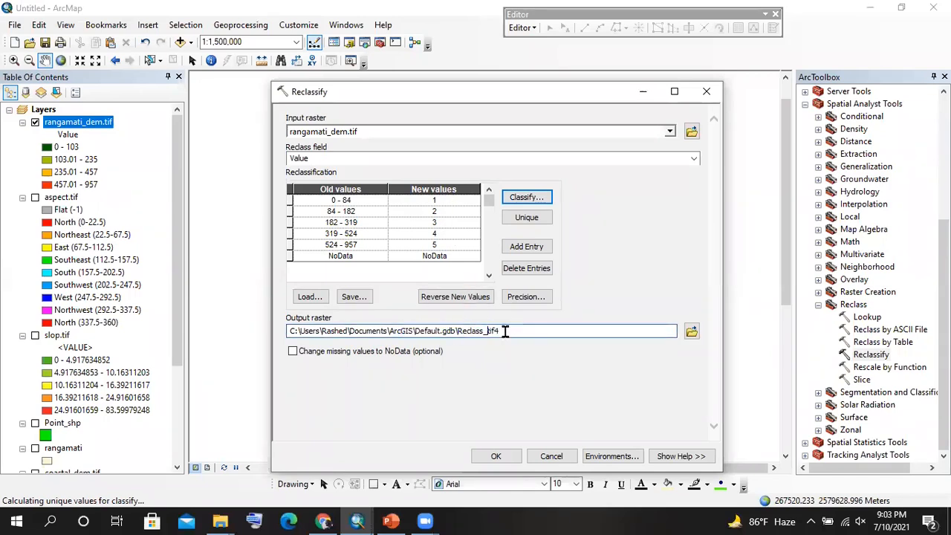
pyautogui.click(691, 331)
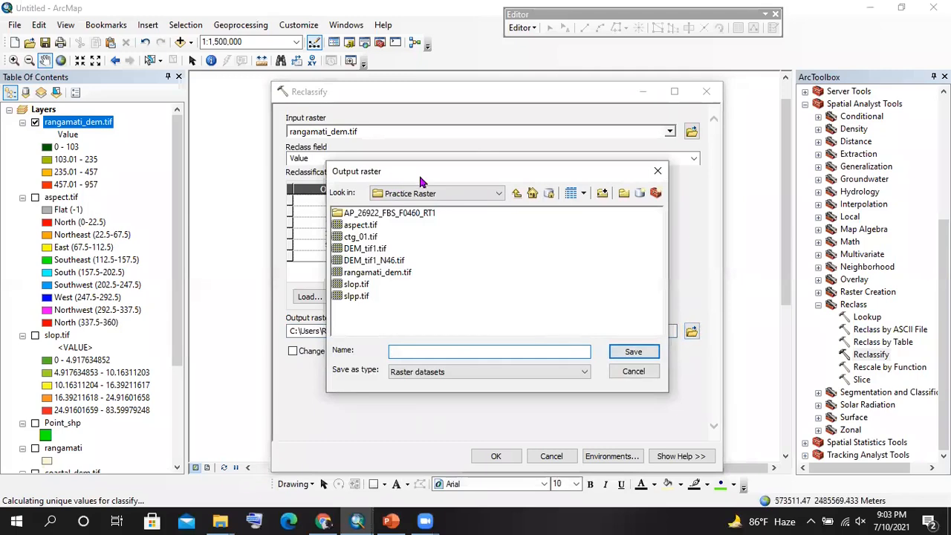
pyautogui.write('re')
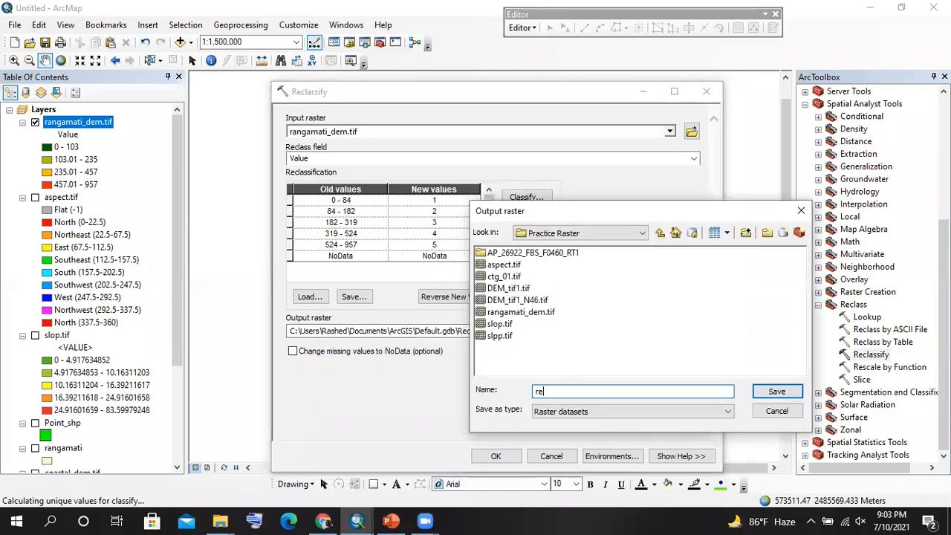
pyautogui.write('clss')
pyautogui.press('BackSpace')
pyautogui.write('ss.tif')
pyautogui.press('Return')
pyautogui.click(496, 456)
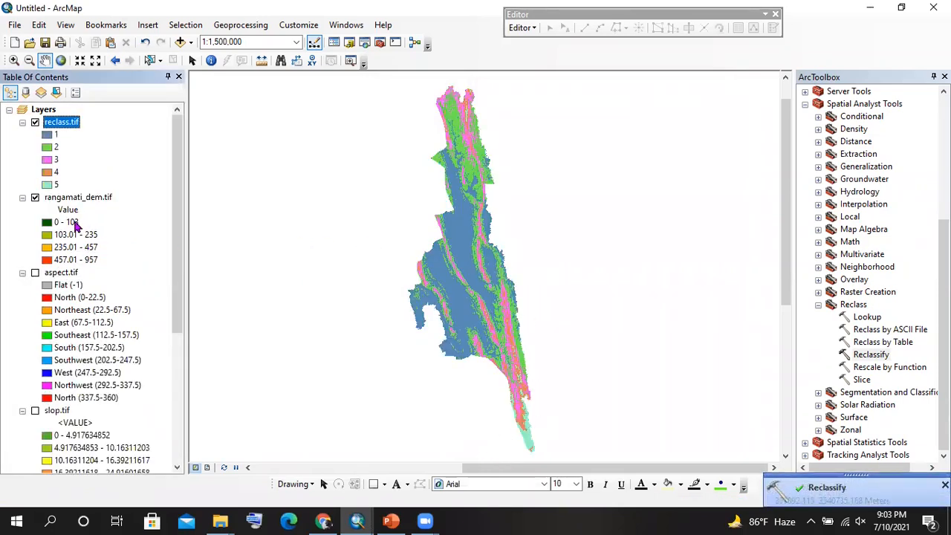
# - Hide the rangamati_dem.tif layer and inspect the reclassified raster on the map
pyautogui.click(75, 222)
pyautogui.click(82, 247)
pyautogui.click(78, 259)
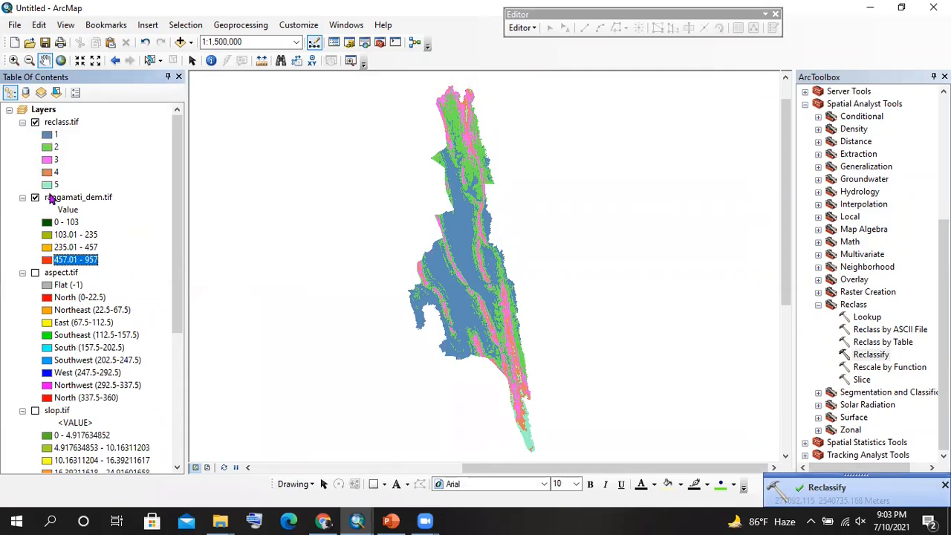
pyautogui.scroll(3, 350, 246)
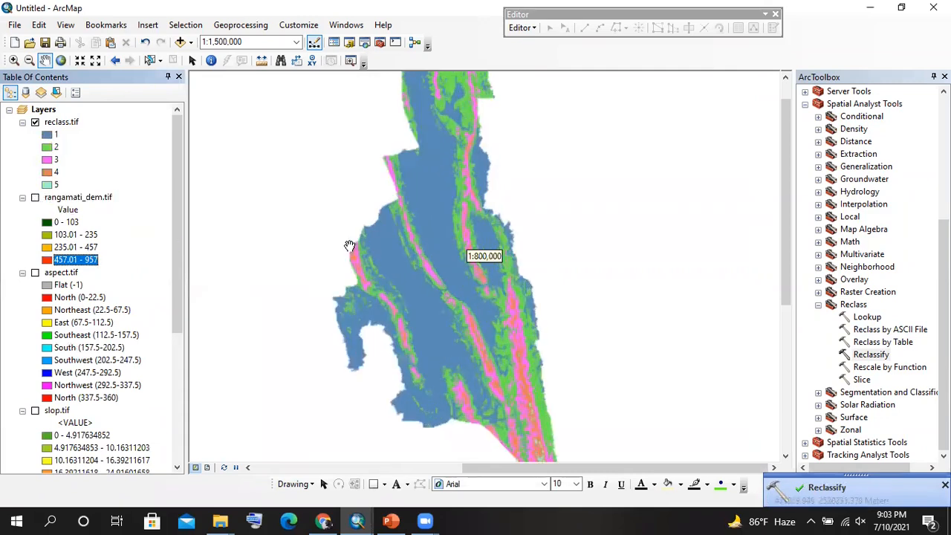
pyautogui.scroll(-2, 451, 233)
# - Open the attribute table of reclass.tif and place it beside the map to examine the pixel counts per class
pyautogui.click(61, 122)
pyautogui.rightClick(61, 121)
pyautogui.click(133, 168)
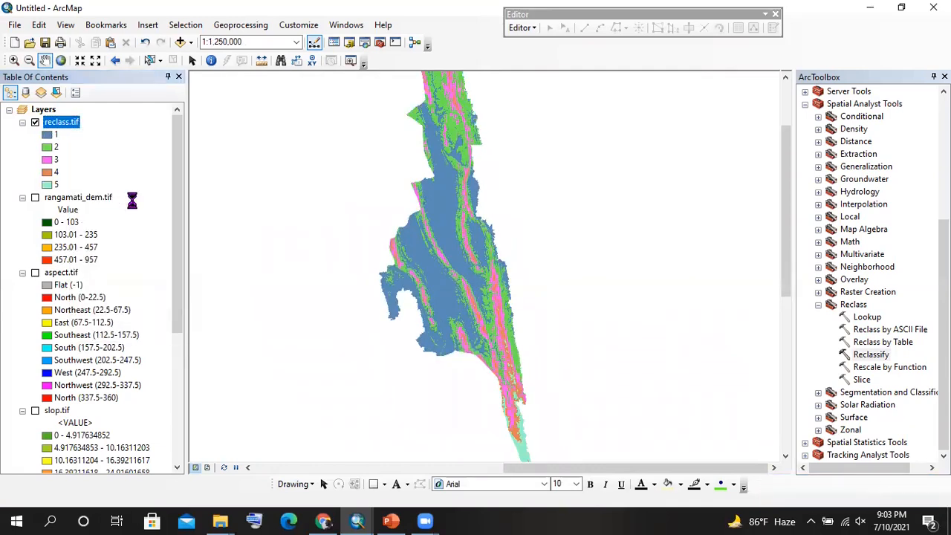
pyautogui.click(292, 222)
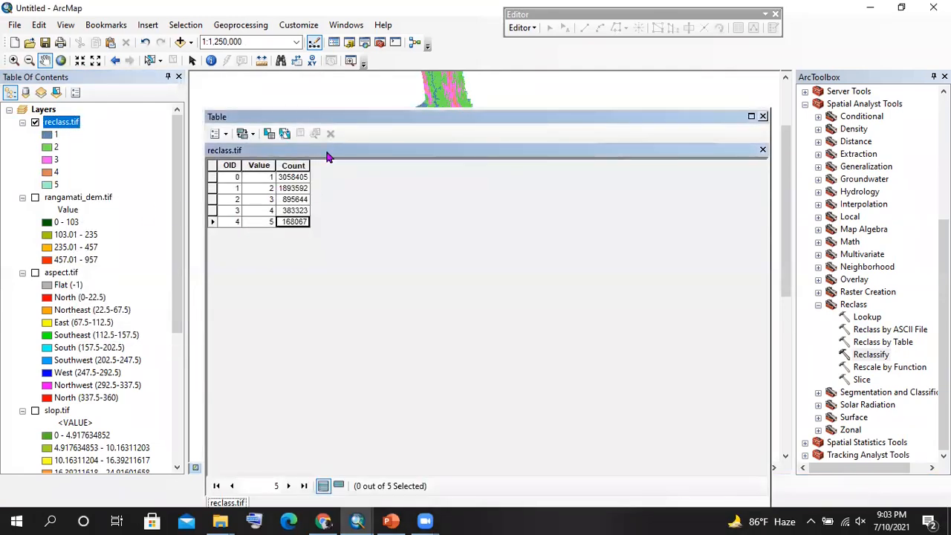
pyautogui.moveTo(479, 118); pyautogui.dragTo(669, 122)
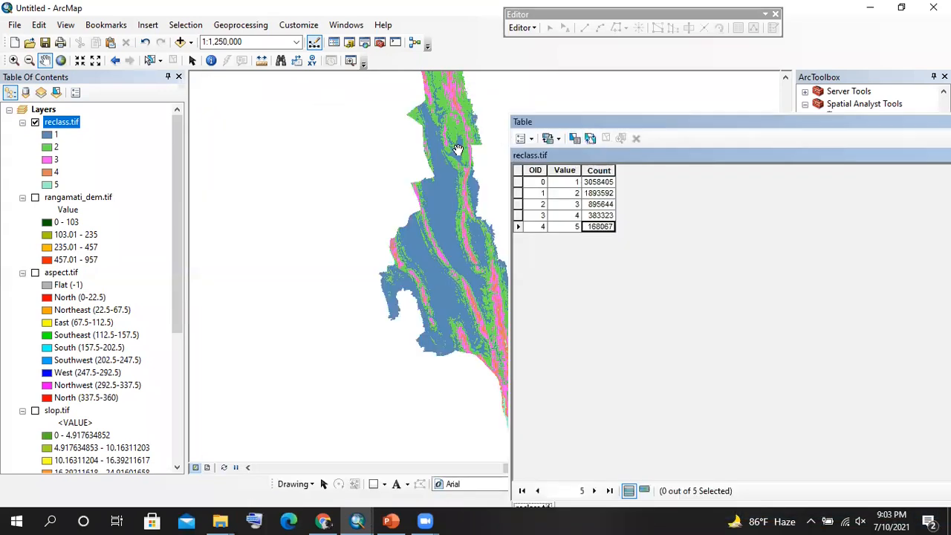
pyautogui.click(601, 215)
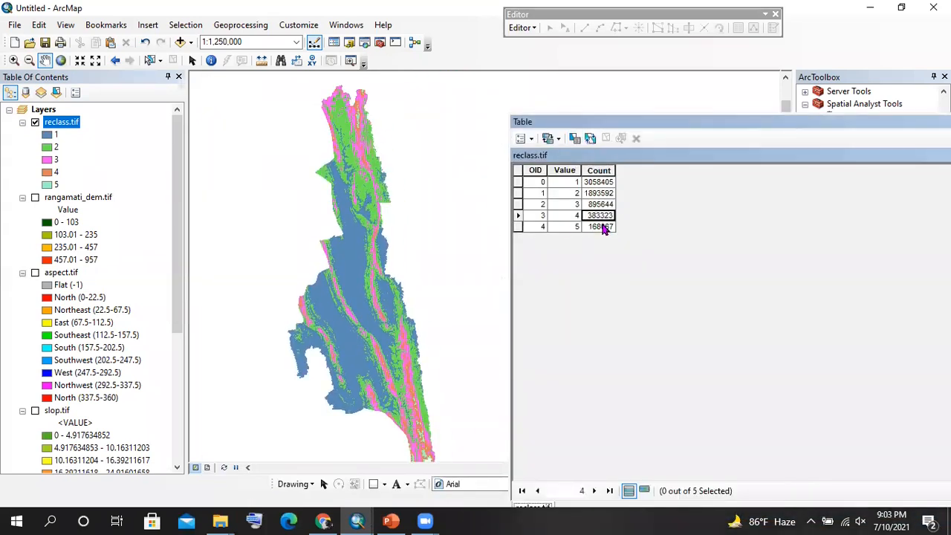
pyautogui.click(599, 226)
# - Select the value 1 record in the reclass.tif table and examine its highlighted cells on the map
pyautogui.scroll(-3, 354, 260)
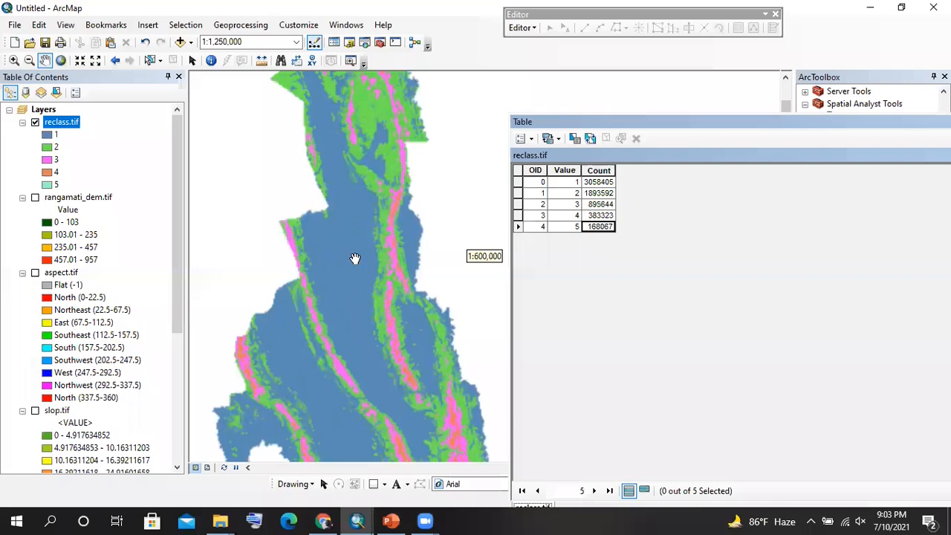
pyautogui.scroll(-2, 388, 182)
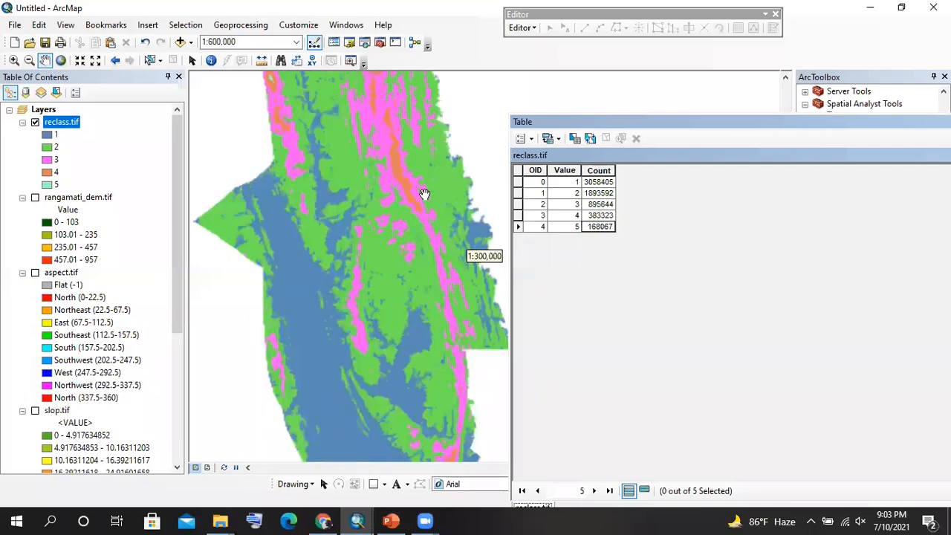
pyautogui.click(598, 182)
pyautogui.click(518, 182)
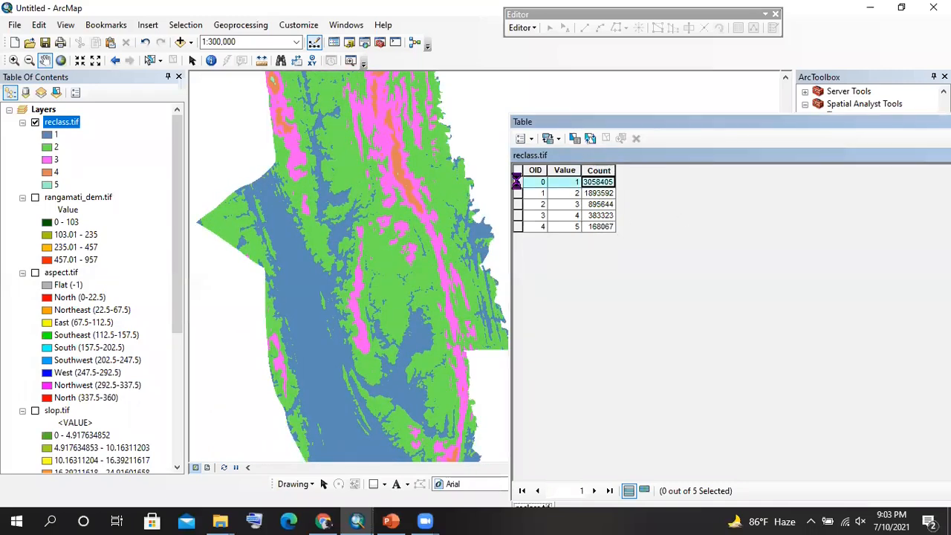
pyautogui.click(572, 185)
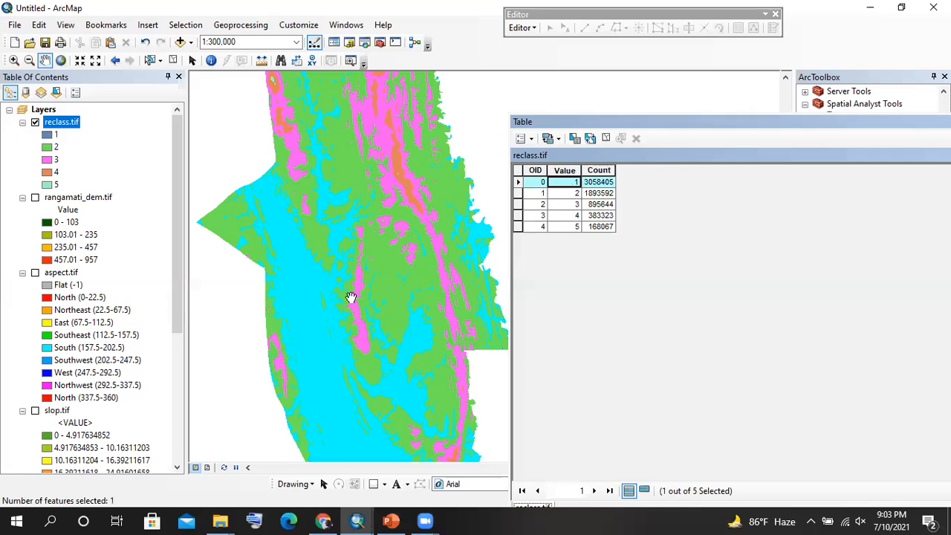
pyautogui.scroll(-3, 342, 301)
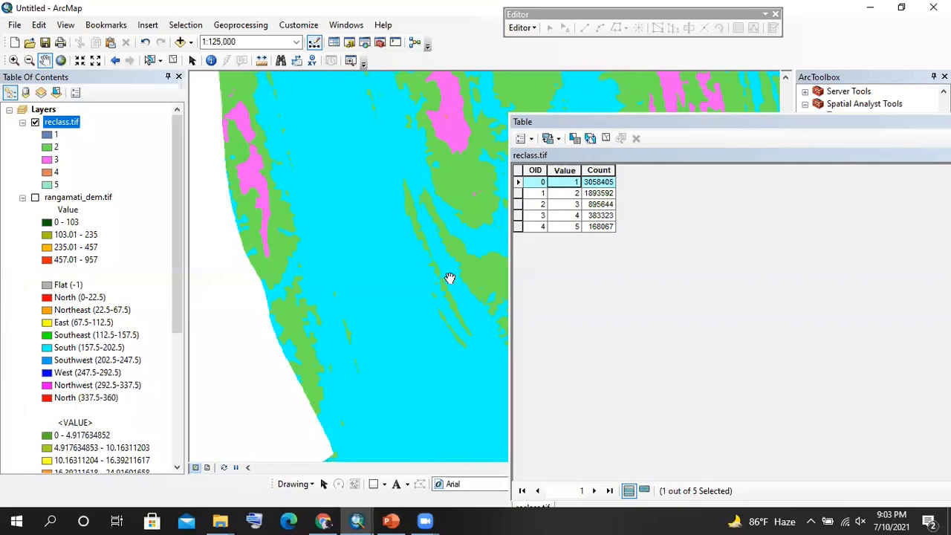
pyautogui.click(592, 185)
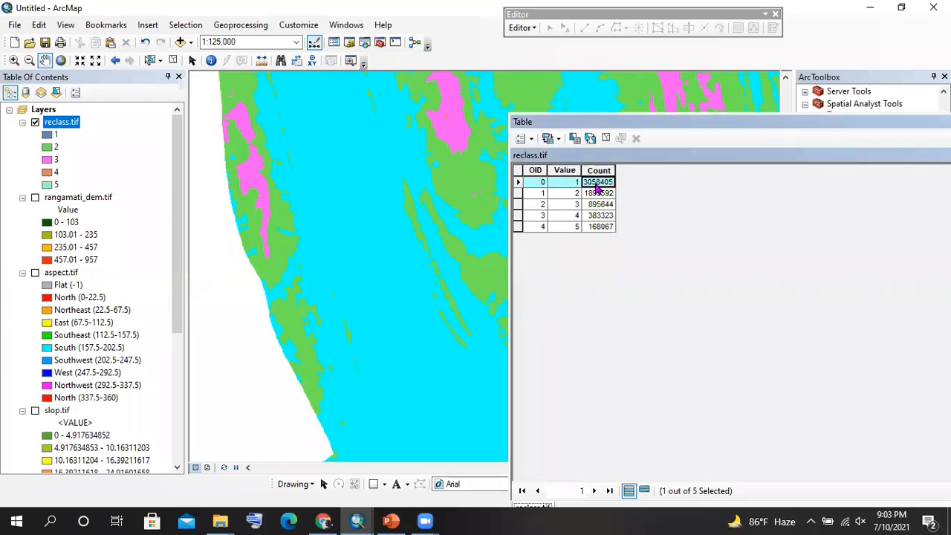
pyautogui.moveTo(410, 240); pyautogui.dragTo(322, 147)
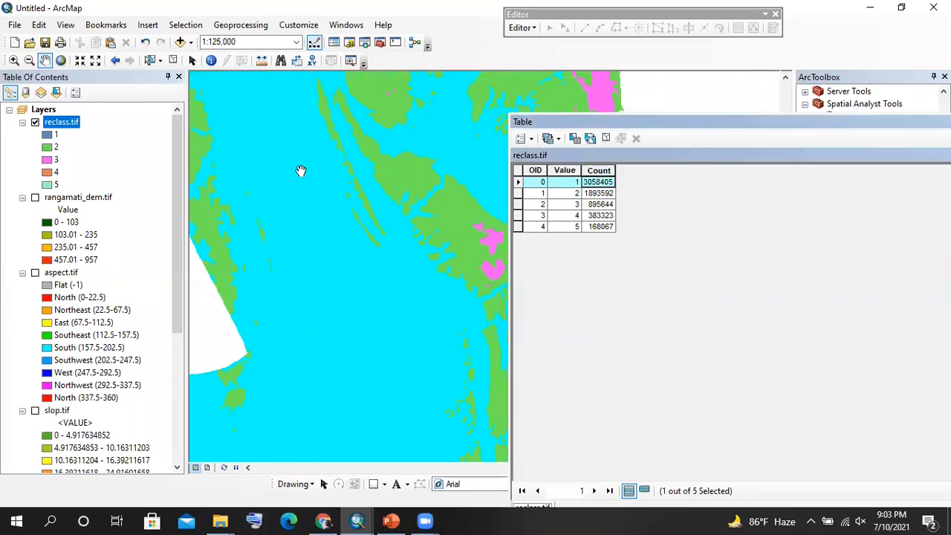
# - Select the value 5 record in the reclass.tif table and look for its cells on the map
pyautogui.click(589, 192)
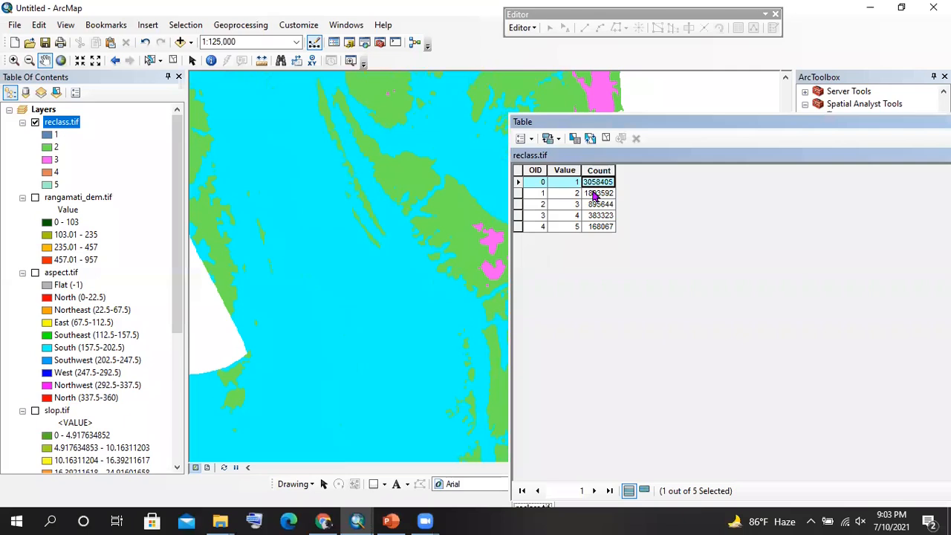
pyautogui.click(518, 227)
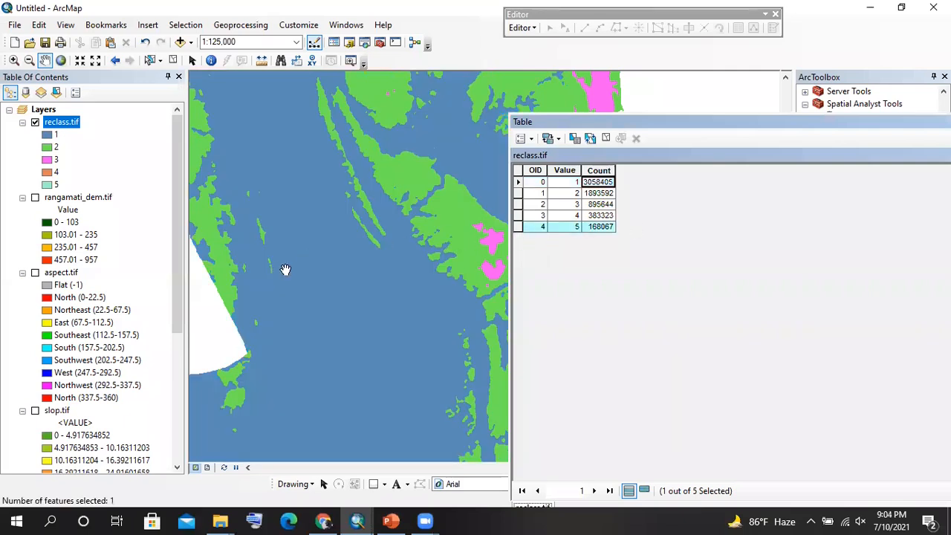
pyautogui.moveTo(285, 269); pyautogui.dragTo(222, 208)
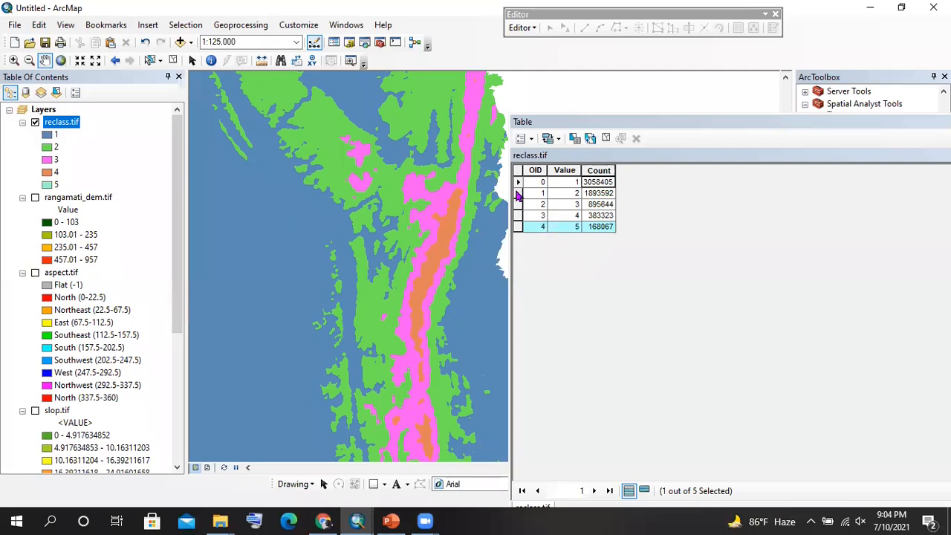
# - Select the value 2 record in the reclass.tif table and examine its distribution across the whole raster
pyautogui.click(517, 193)
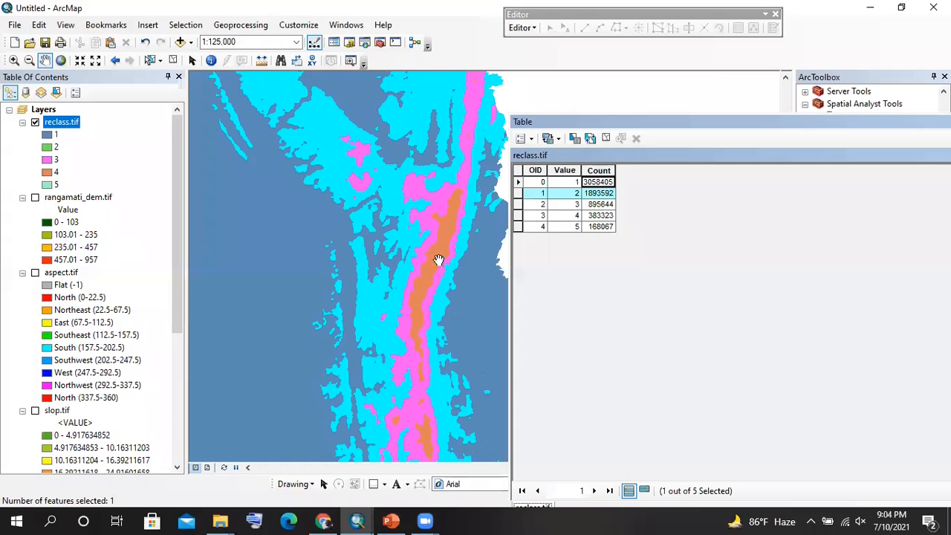
pyautogui.moveTo(480, 257); pyautogui.dragTo(421, 238)
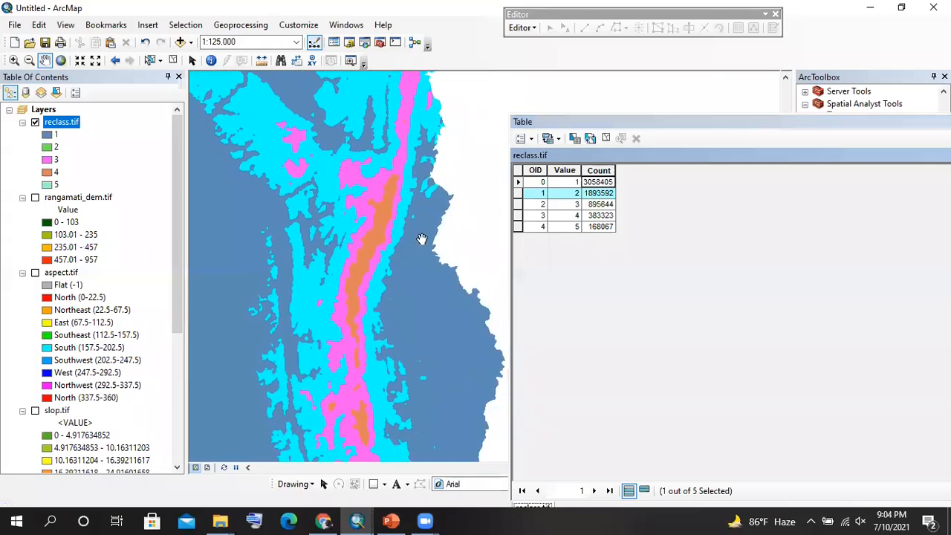
pyautogui.click(591, 197)
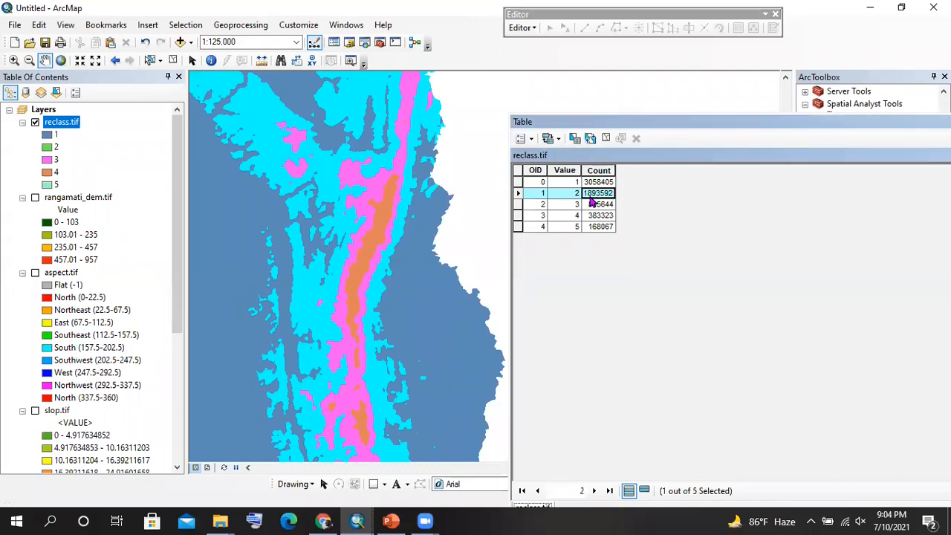
pyautogui.scroll(-3, 365, 217)
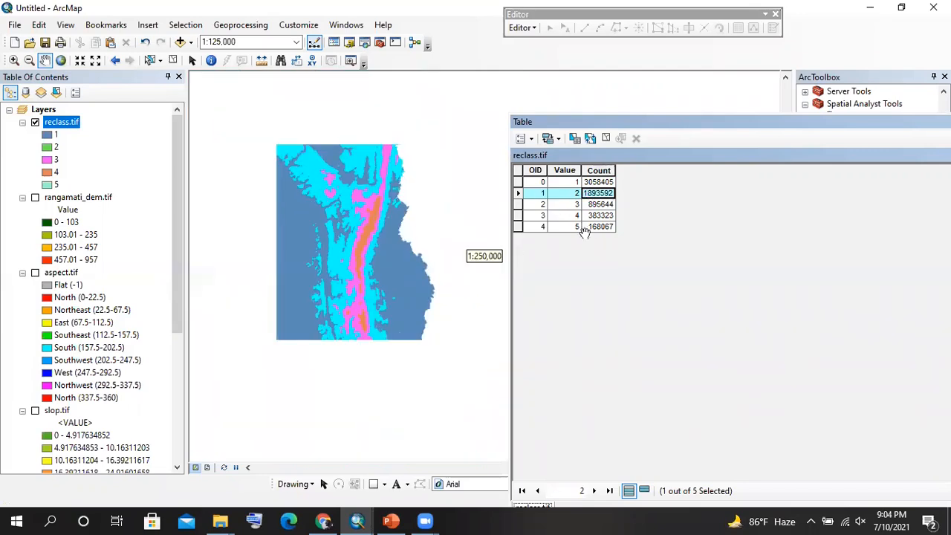
pyautogui.moveTo(393, 297); pyautogui.dragTo(433, 306)
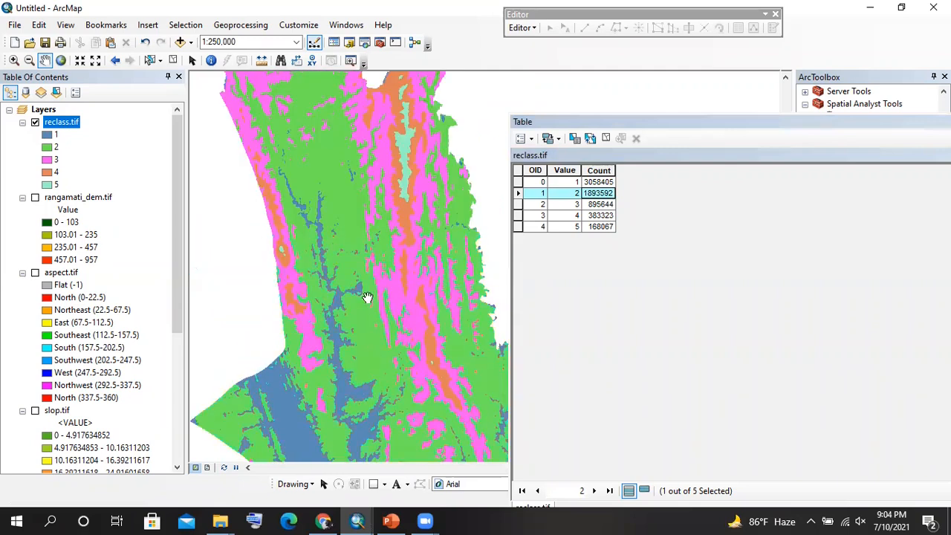
pyautogui.scroll(-3, 376, 197)
pyautogui.scroll(-2, 375, 197)
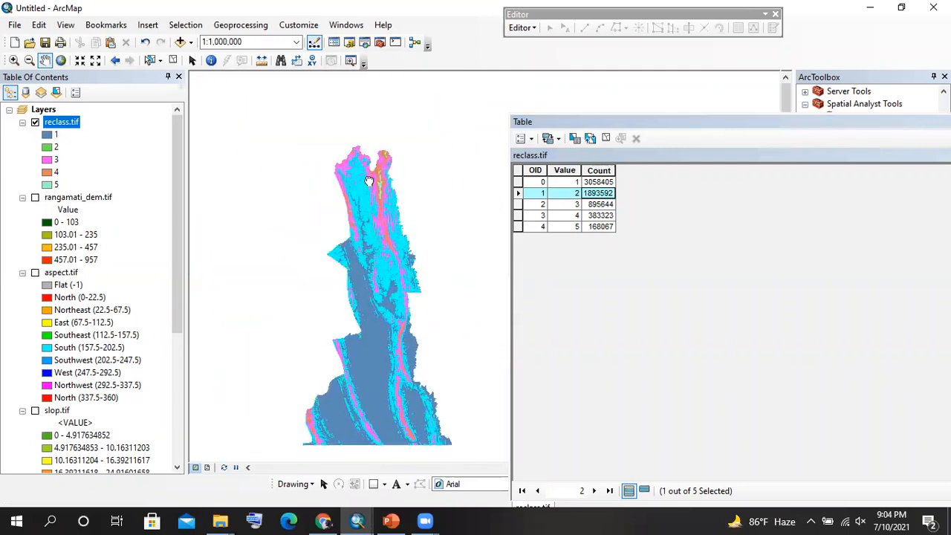
# - Close the reclass.tif attribute table and open a fresh Reclassify tool from the Reclass toolset
pyautogui.doubleClick(670, 119)
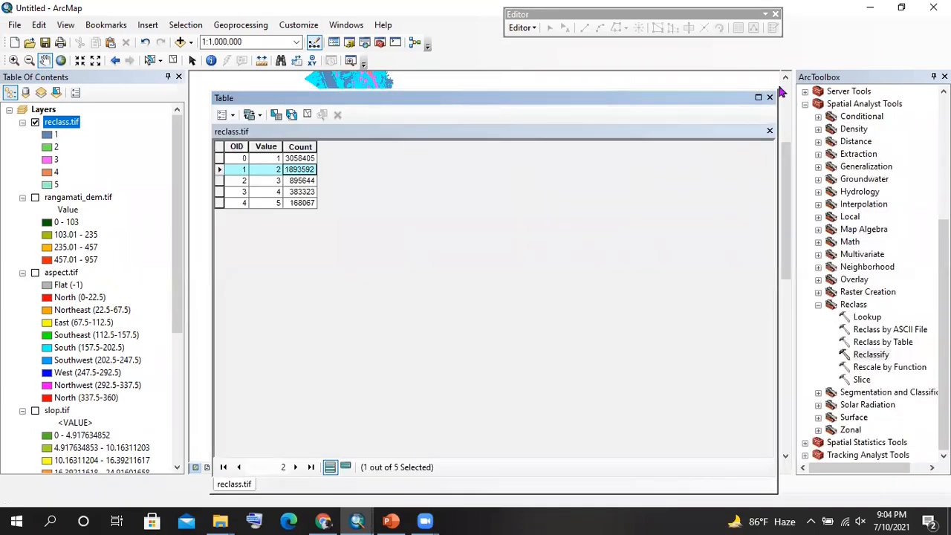
pyautogui.click(769, 97)
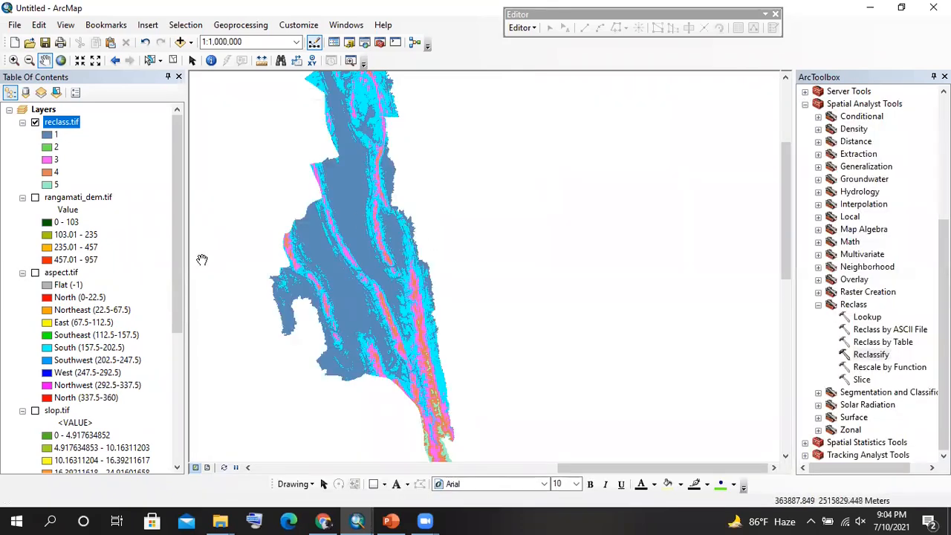
pyautogui.click(69, 148)
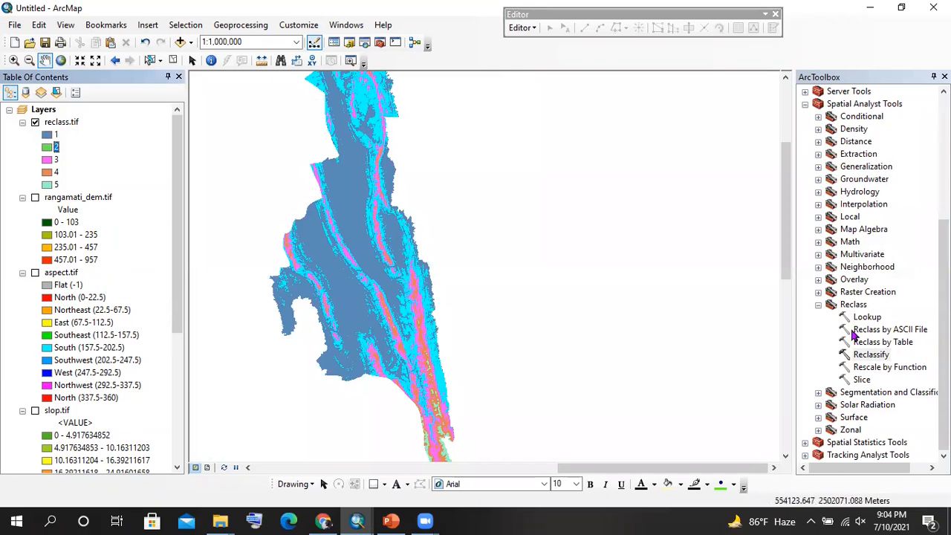
pyautogui.click(871, 355)
pyautogui.doubleClick(871, 355)
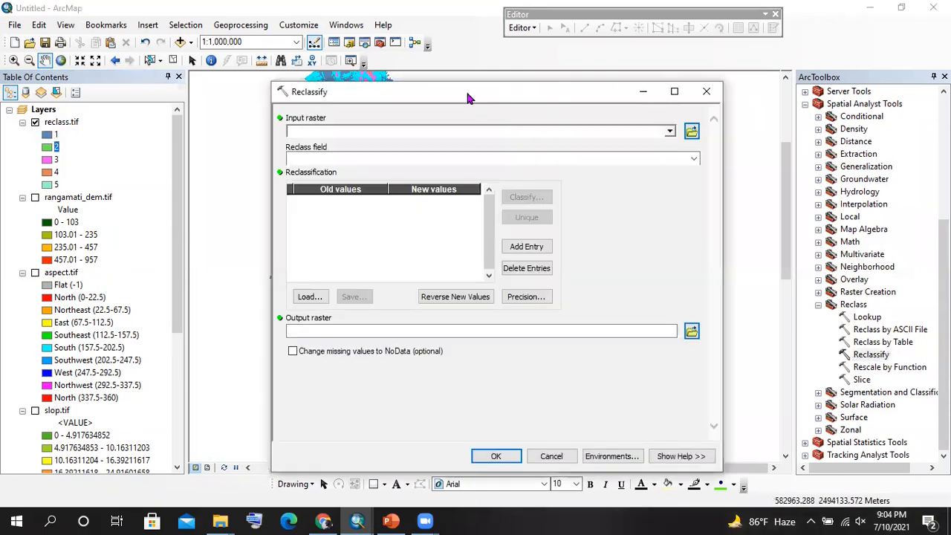
# - Load rangamati_dem.tif as the input raster of the Reclassify tool
pyautogui.moveTo(478, 99); pyautogui.dragTo(503, 107)
pyautogui.moveTo(77, 197); pyautogui.dragTo(363, 135)
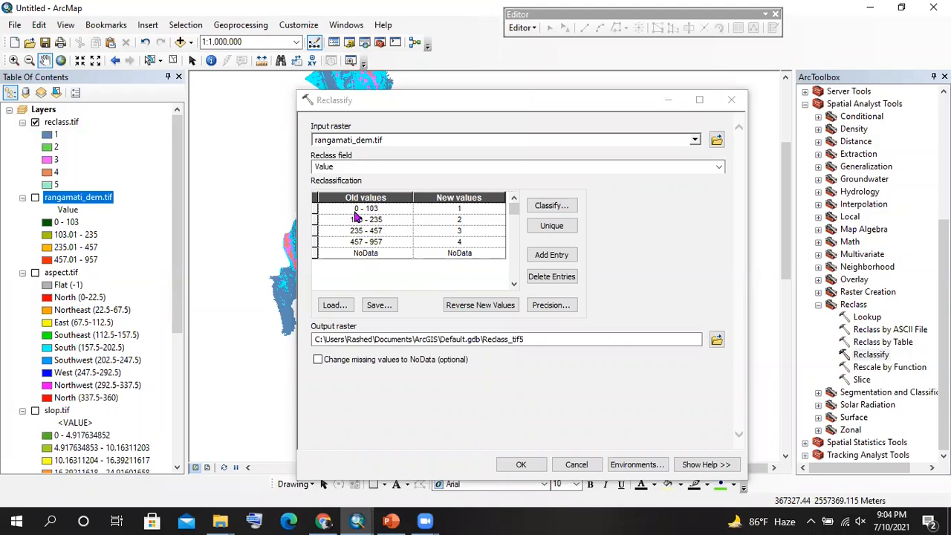
# - Try assigning new value 1 to the 103 - 235 range in the reclassification table
pyautogui.click(462, 210)
pyautogui.doubleClick(462, 210)
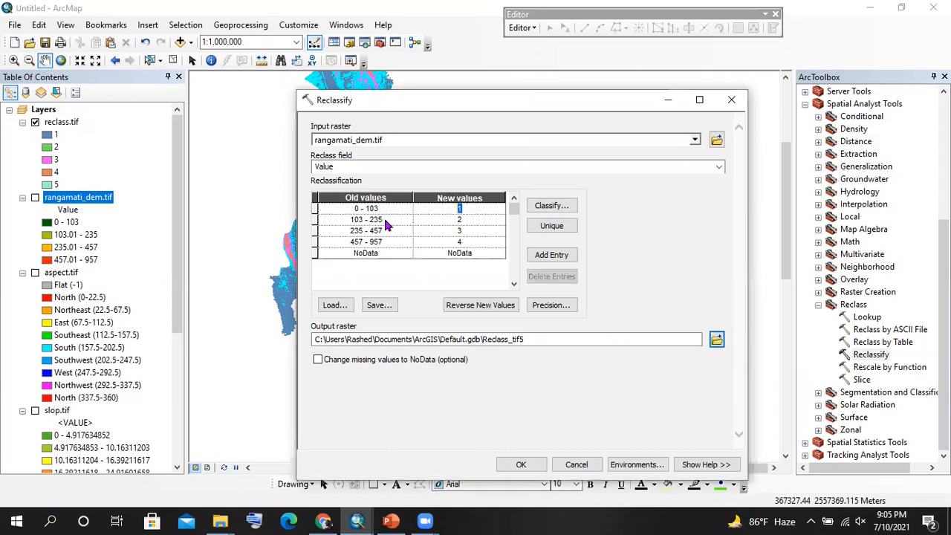
pyautogui.doubleClick(477, 221)
pyautogui.doubleClick(474, 215)
pyautogui.write('1')
pyautogui.doubleClick(471, 222)
pyautogui.doubleClick(471, 232)
pyautogui.doubleClick(473, 236)
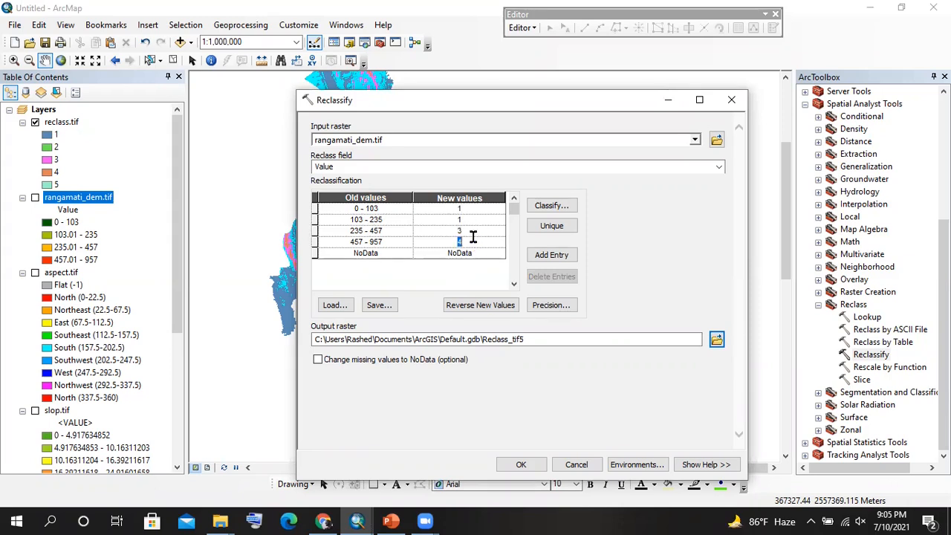
# - Classify the old values into 5 classes with the Natural Breaks (Jenks) method
pyautogui.click(559, 205)
pyautogui.click(405, 174)
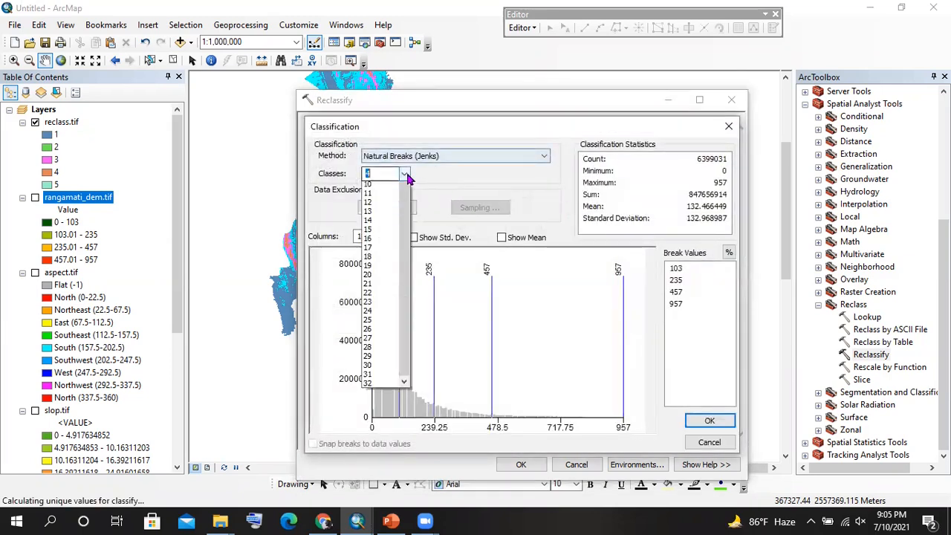
pyautogui.click(388, 193)
pyautogui.click(702, 421)
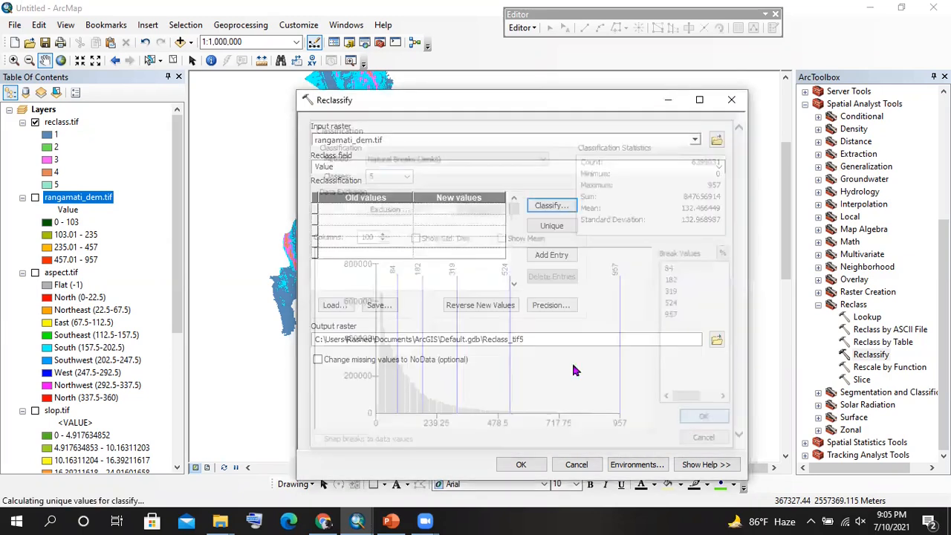
# - Merge classes by setting the new value of the 84 - 182 range to 1 and of the 182 - 319 range to 4
pyautogui.doubleClick(467, 220)
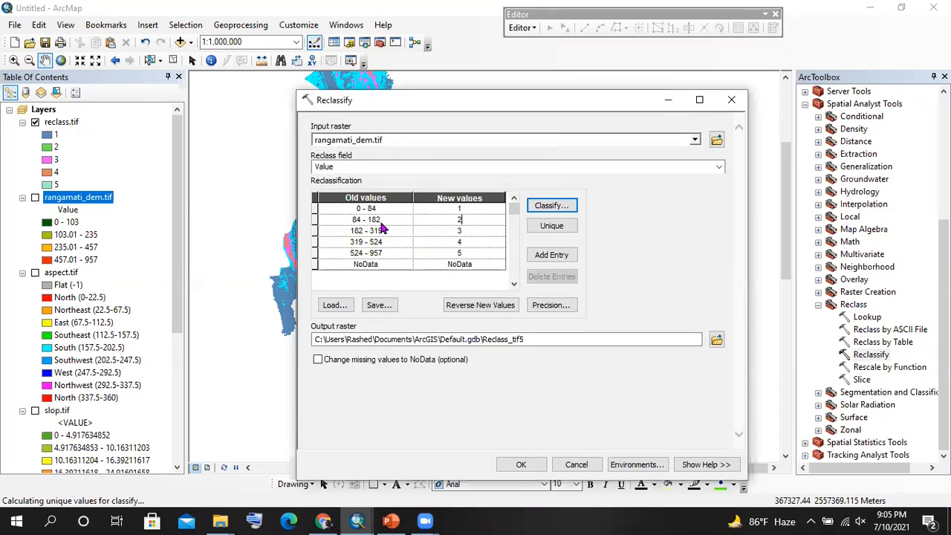
pyautogui.doubleClick(453, 219)
pyautogui.doubleClick(470, 229)
pyautogui.press('BackSpace')
pyautogui.write('4')
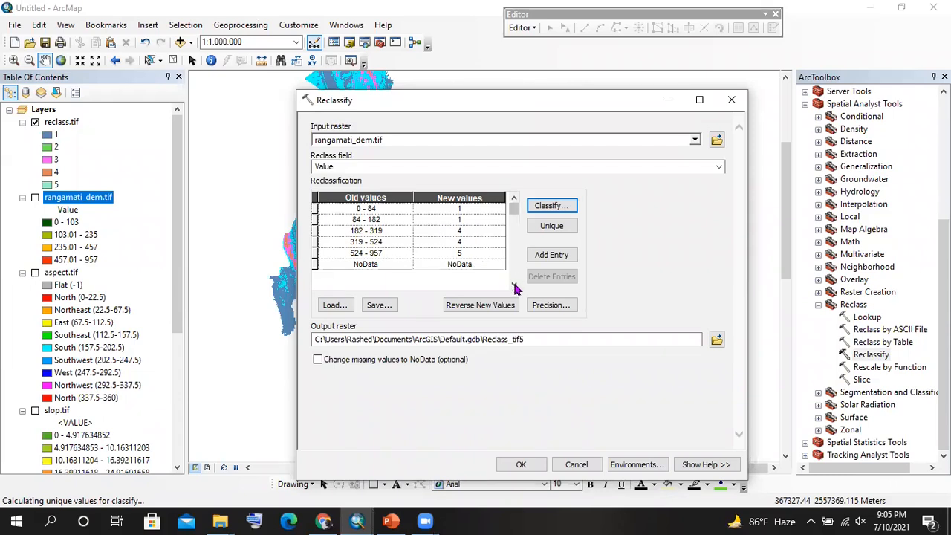
# - Name the output raster reclass_01.tif in the Practice Raster folder and run the reclassification
pyautogui.click(716, 339)
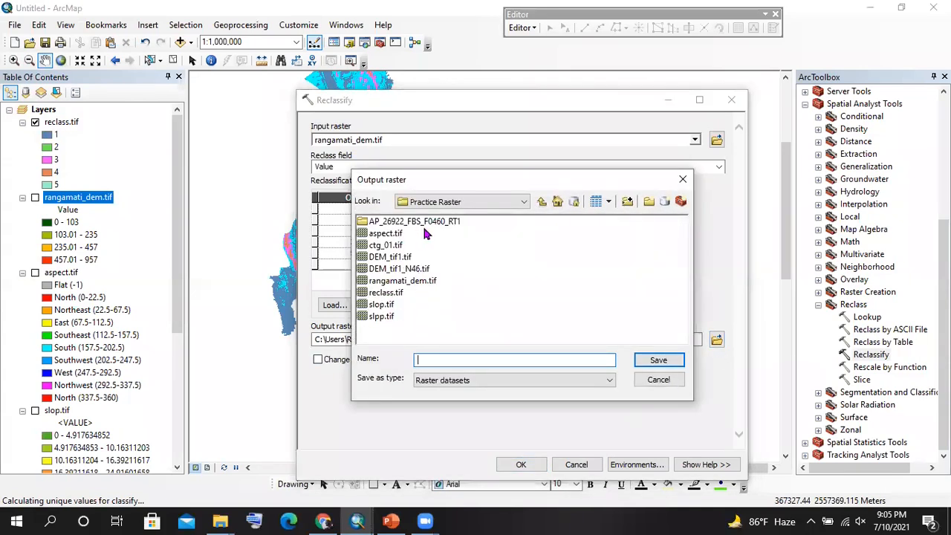
pyautogui.click(386, 292)
pyautogui.click(442, 360)
pyautogui.write('_01.tif')
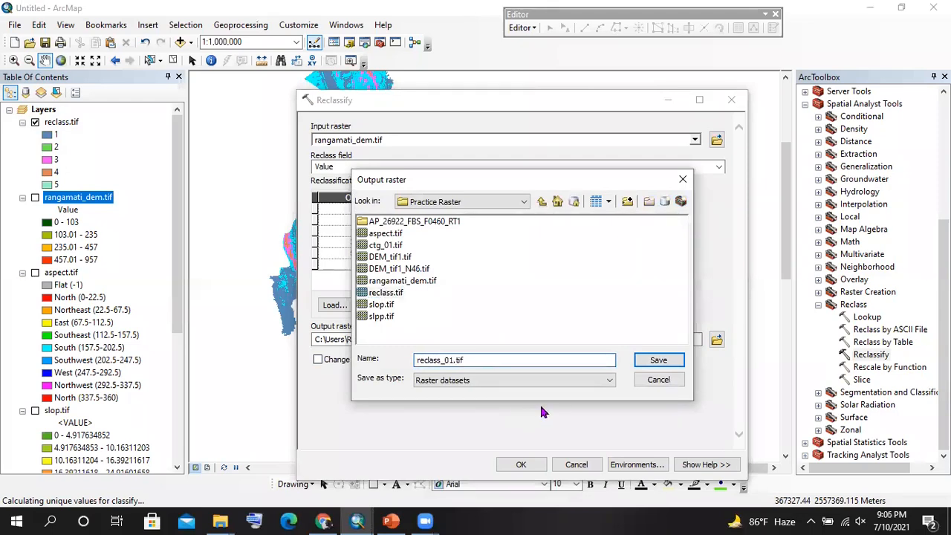
pyautogui.click(658, 360)
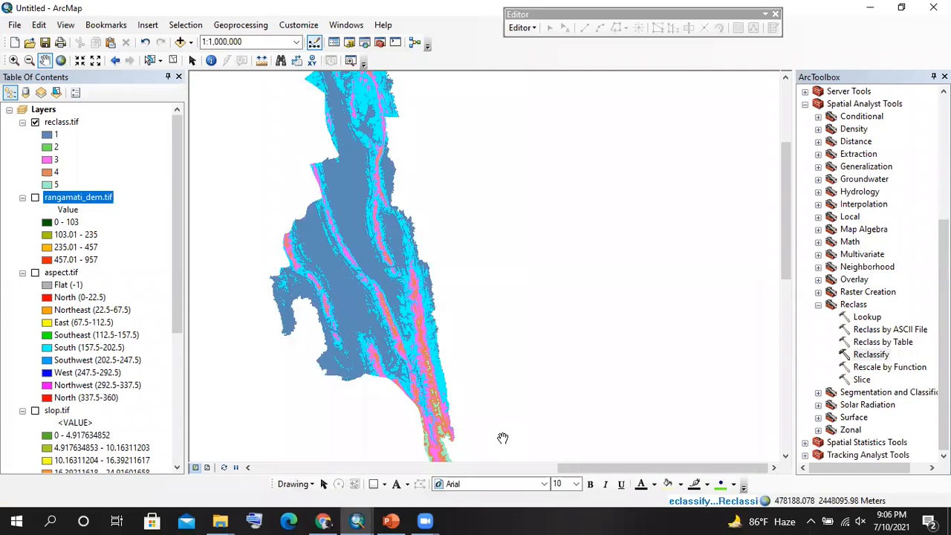
# - Open the attribute table of the reclass_01.tif layer and examine its value and count records
pyautogui.moveTo(379, 313); pyautogui.dragTo(432, 321)
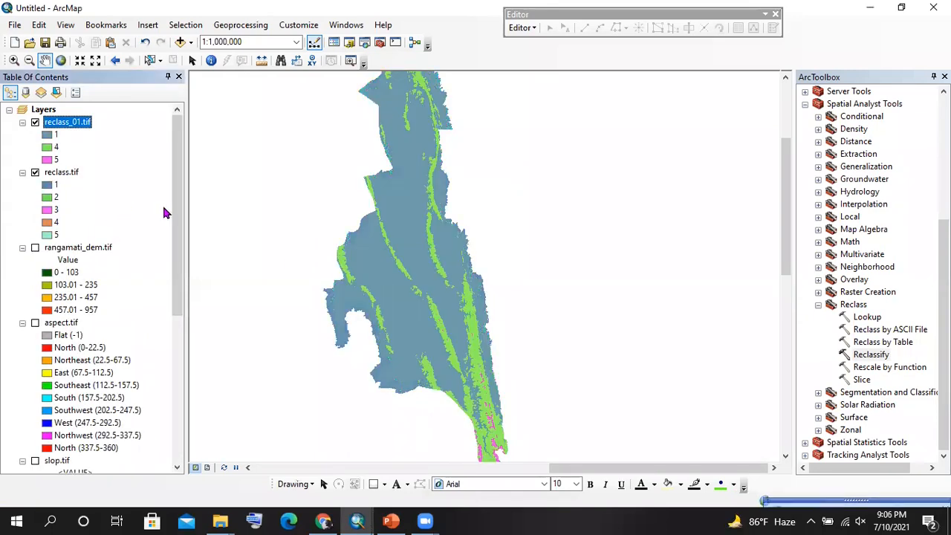
pyautogui.click(60, 175)
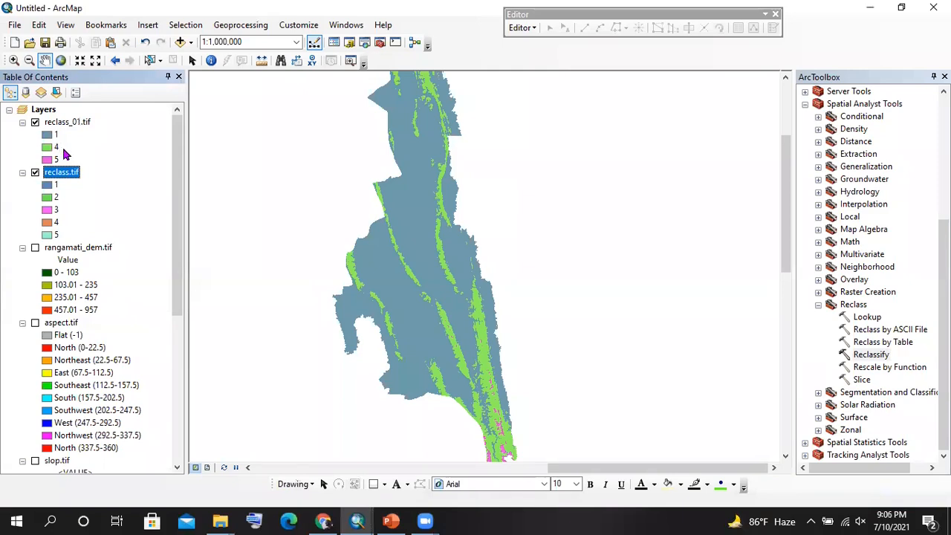
pyautogui.rightClick(68, 124)
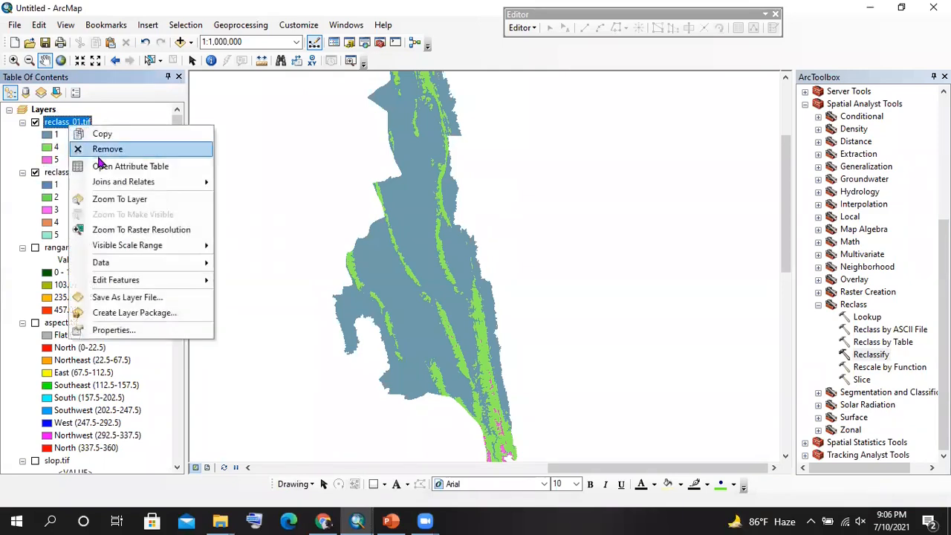
pyautogui.click(114, 168)
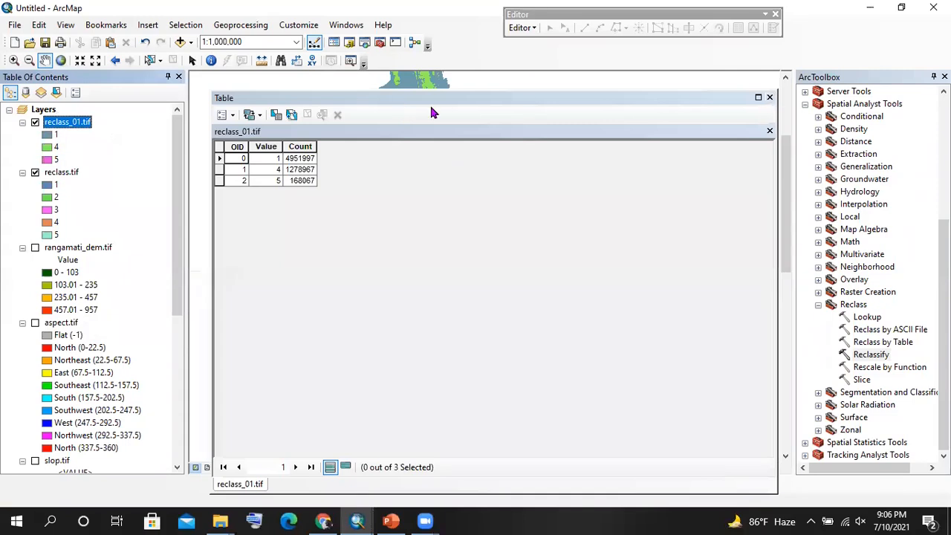
pyautogui.moveTo(390, 93); pyautogui.dragTo(556, 117)
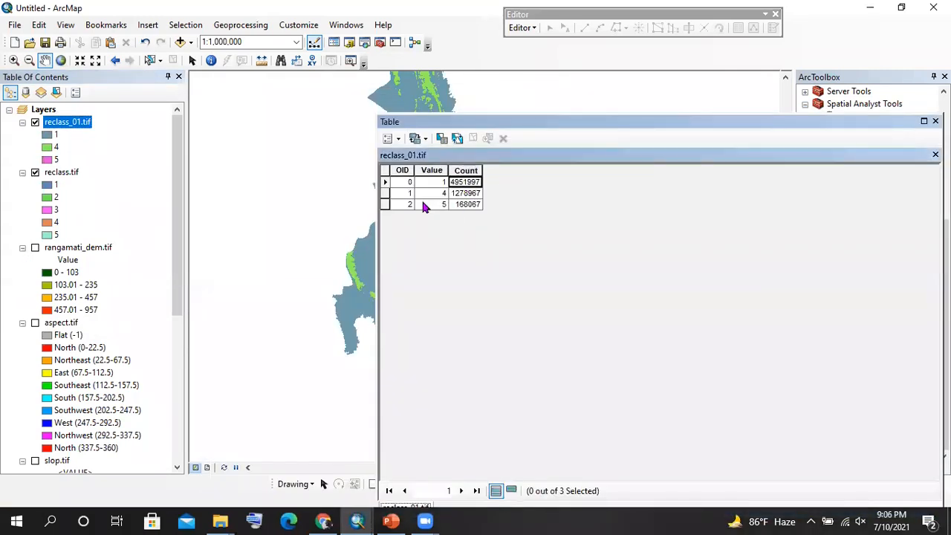
# - Select the value 4 record in the reclass_01.tif table, close the table and examine the highlighted cells on the map
pyautogui.click(384, 194)
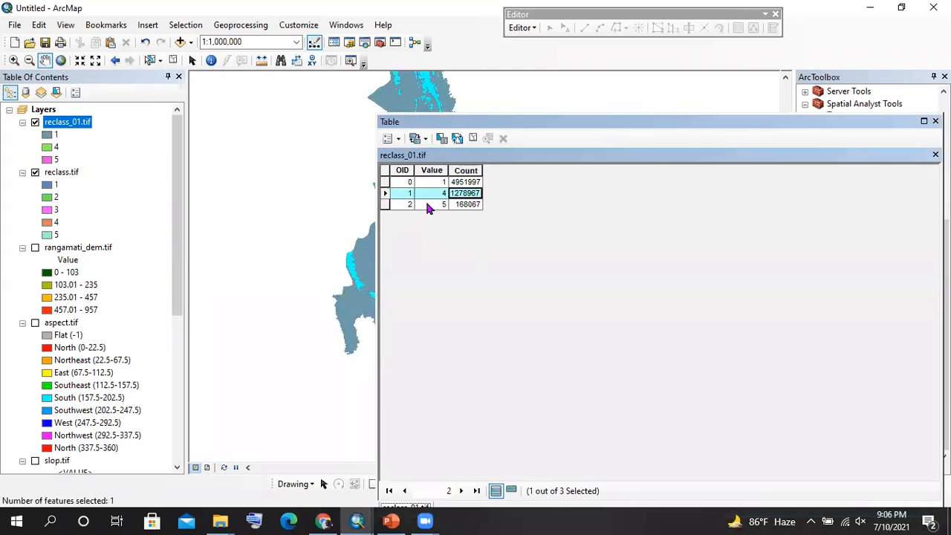
pyautogui.press('Down')
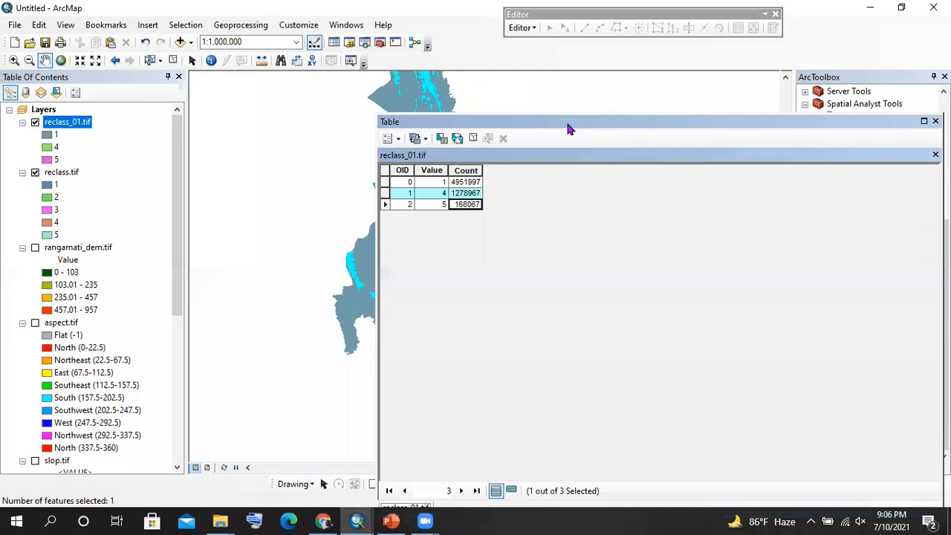
pyautogui.moveTo(567, 128); pyautogui.dragTo(292, 133)
pyautogui.click(660, 133)
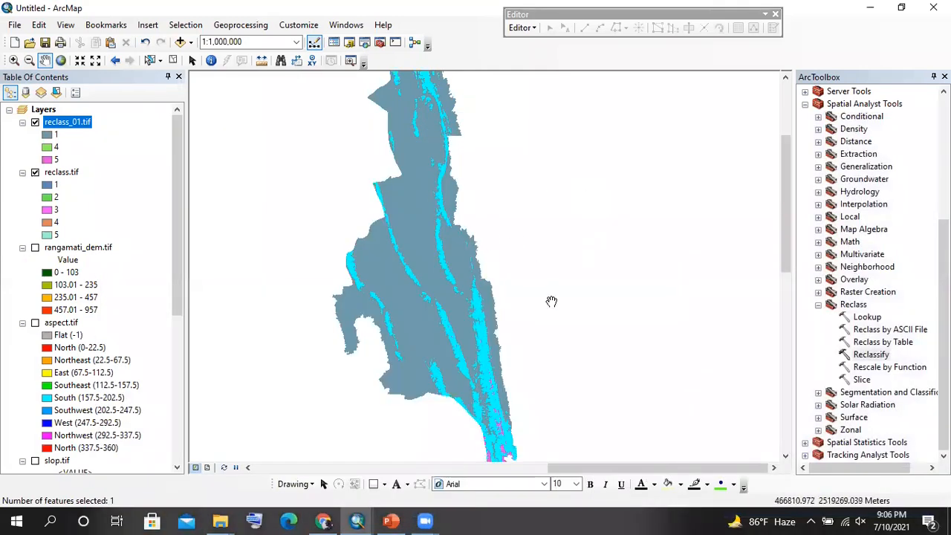
# - Hide the reclass_01.tif layer and move reclass.tif above it in the layer order
pyautogui.click(35, 122)
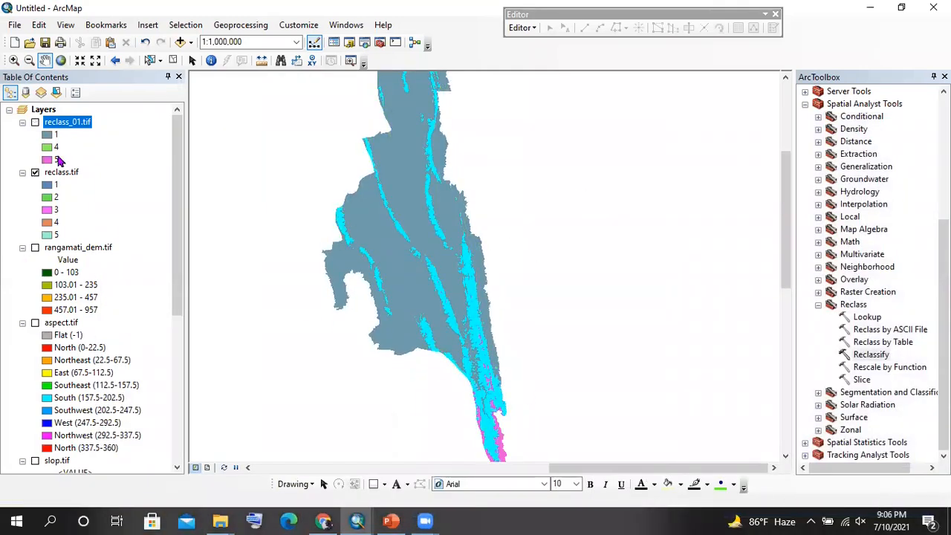
pyautogui.moveTo(62, 171); pyautogui.dragTo(63, 118)
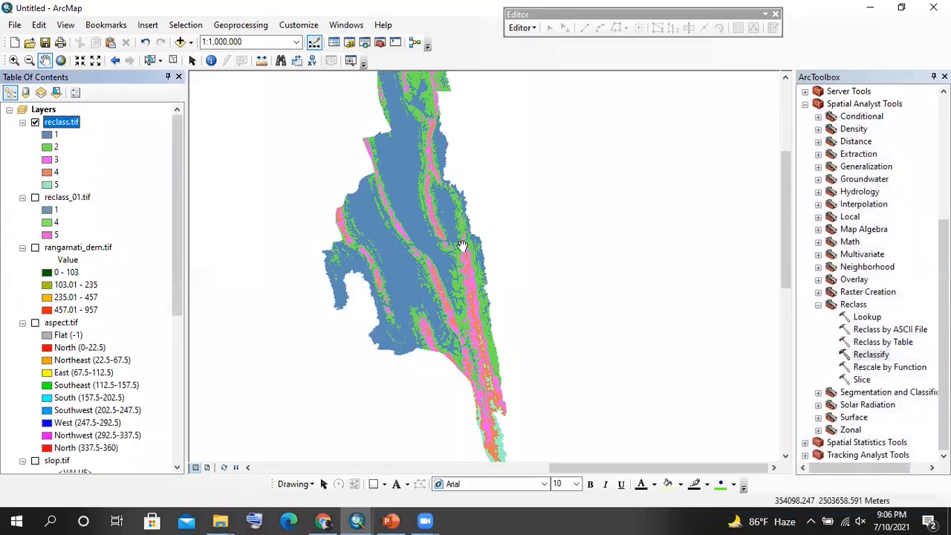
pyautogui.scroll(1, 451, 252)
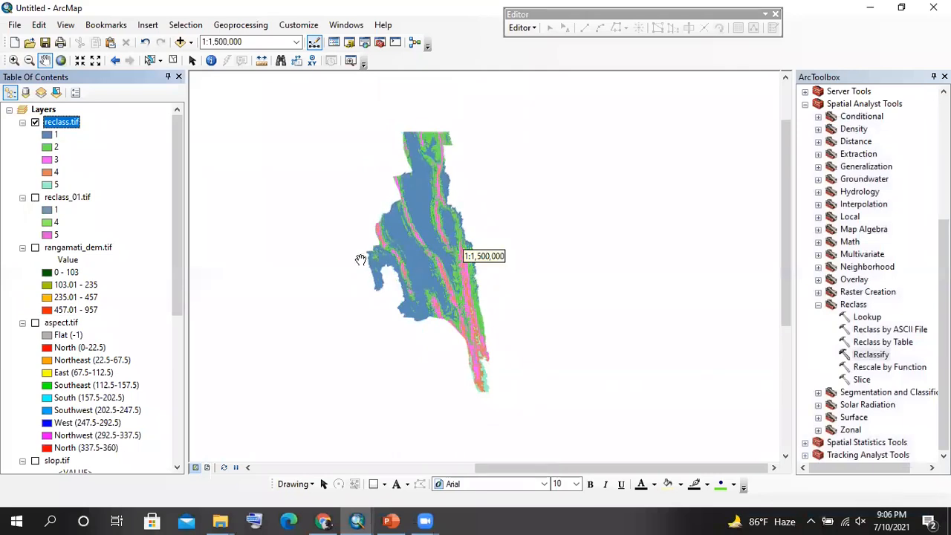
# - Add a field named Area of type Double to the reclass.tif attribute table
pyautogui.rightClick(58, 123)
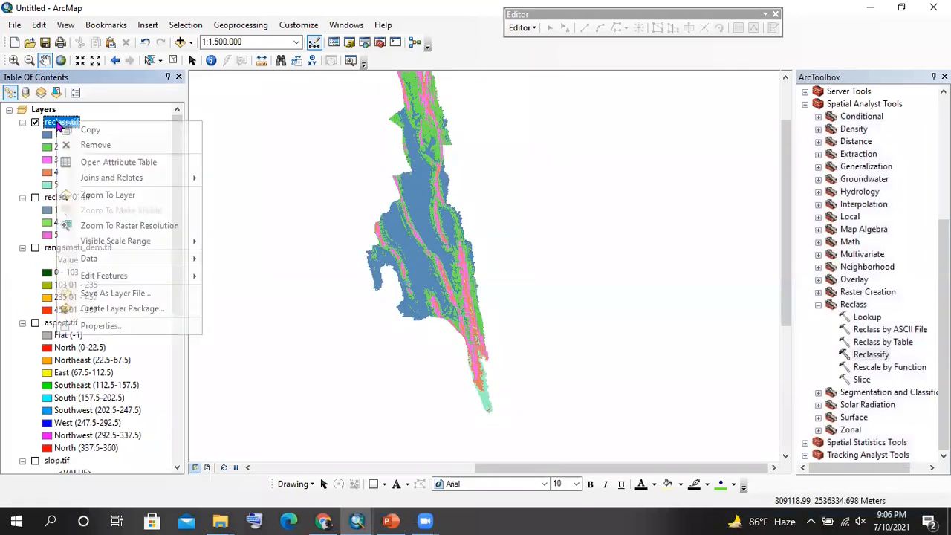
pyautogui.click(109, 163)
pyautogui.moveTo(201, 134); pyautogui.dragTo(461, 121)
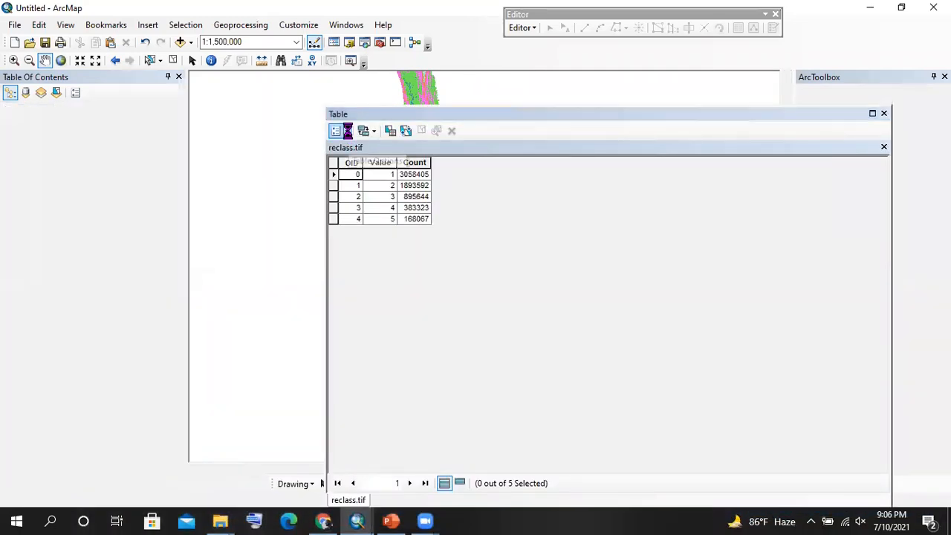
pyautogui.click(347, 131)
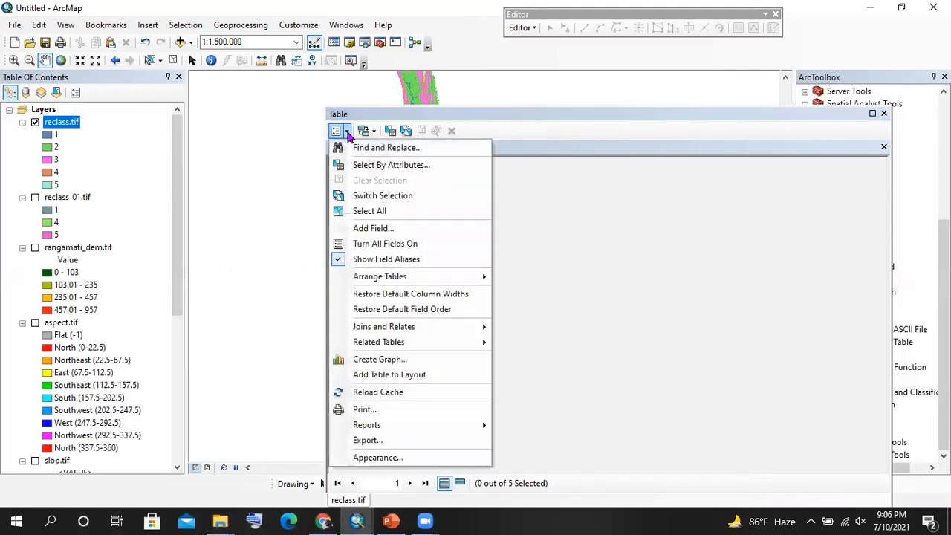
pyautogui.click(404, 230)
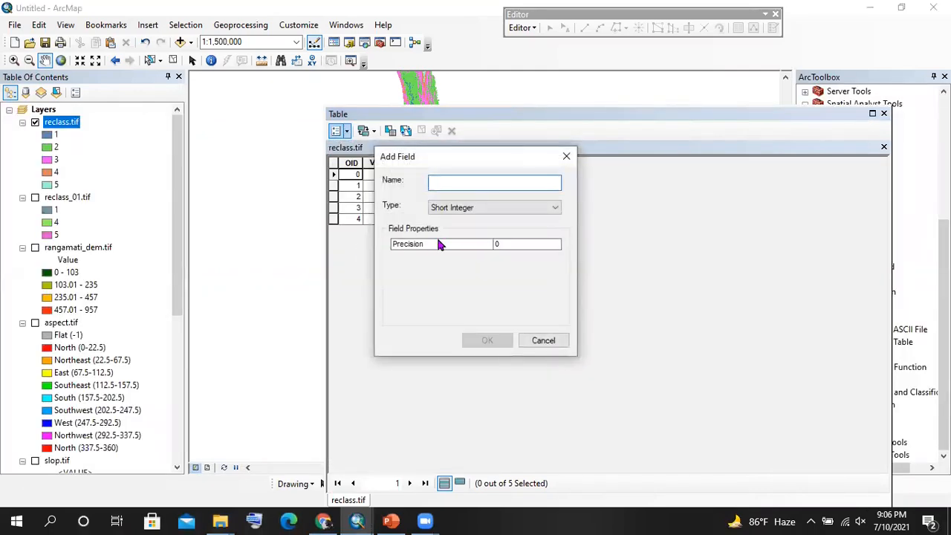
pyautogui.write('Area')
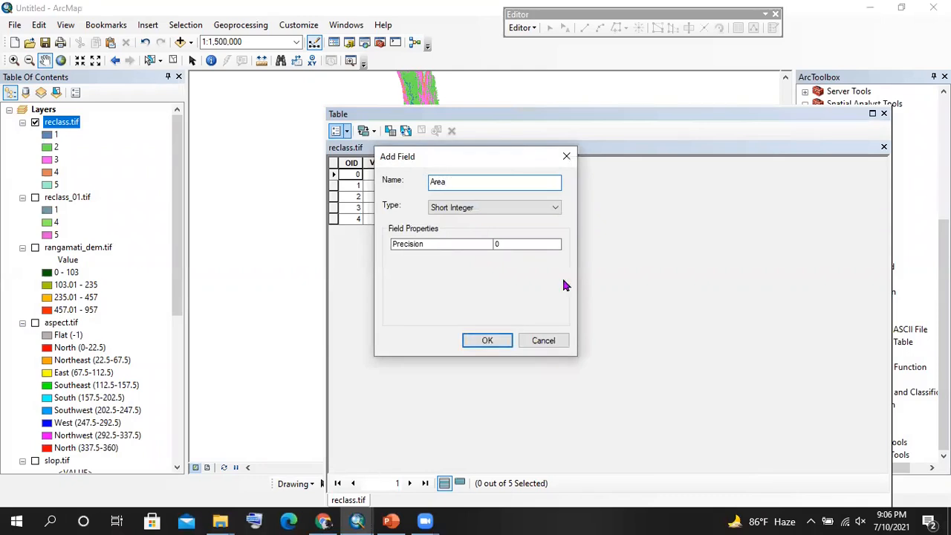
pyautogui.click(459, 208)
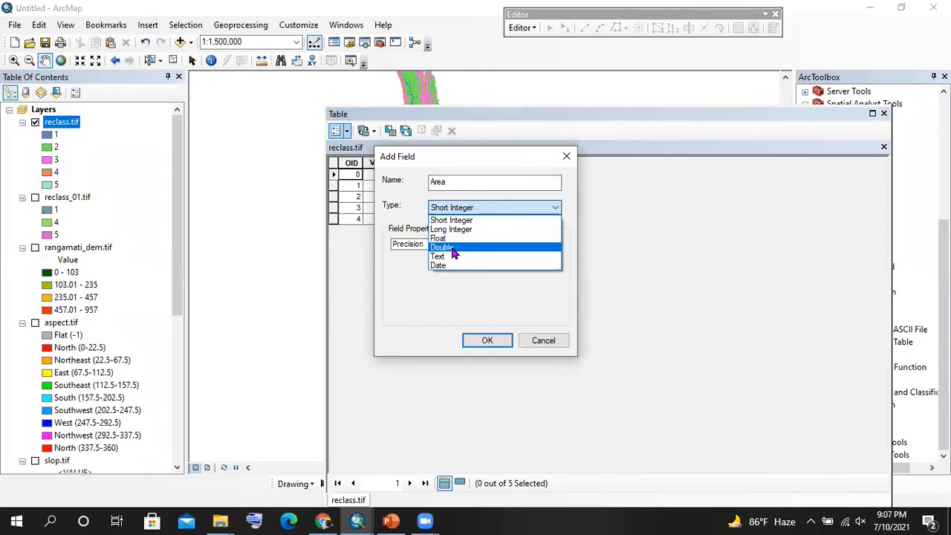
pyautogui.click(451, 249)
pyautogui.click(485, 342)
# - Review the Count and Area columns and the Area field's available operations, and close the reclass.tif table
pyautogui.click(540, 162)
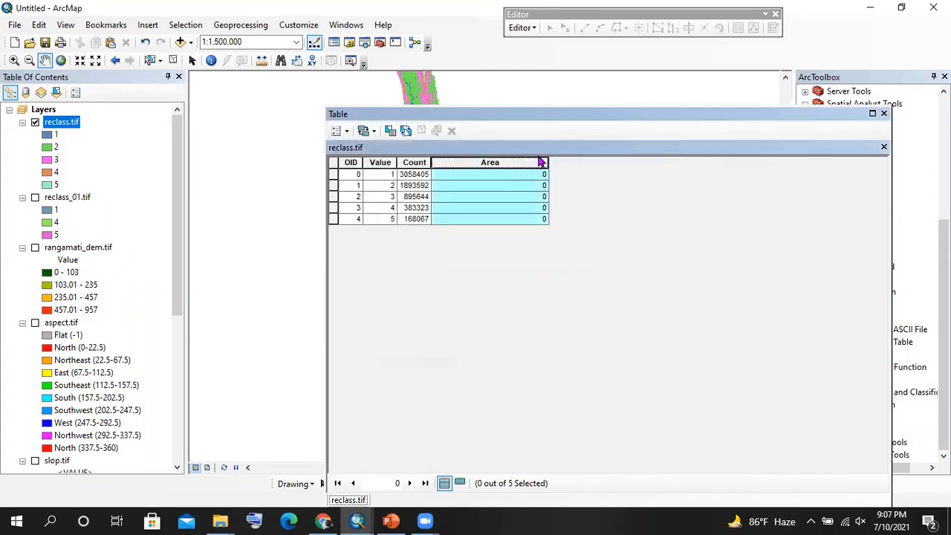
pyautogui.moveTo(538, 113); pyautogui.dragTo(478, 135)
pyautogui.moveTo(732, 135); pyautogui.dragTo(725, 129)
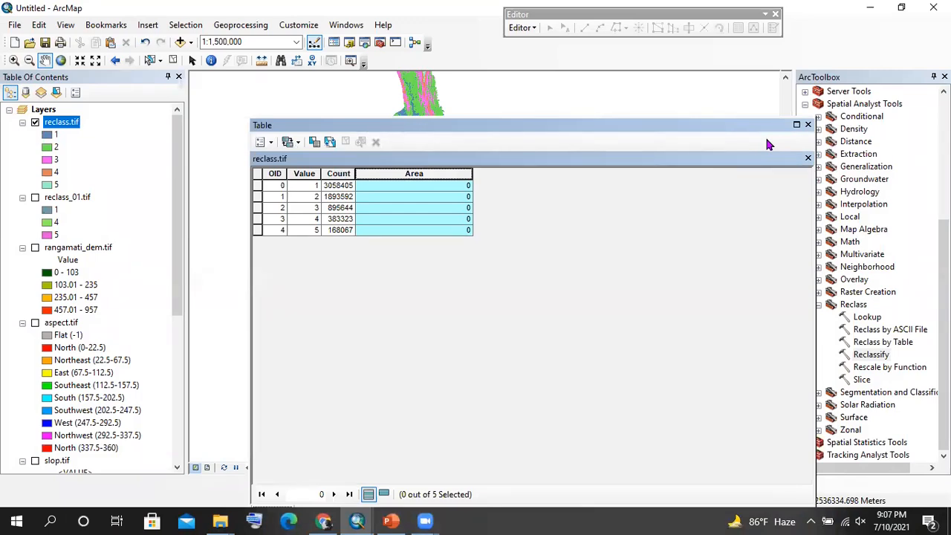
pyautogui.moveTo(675, 131); pyautogui.dragTo(743, 160)
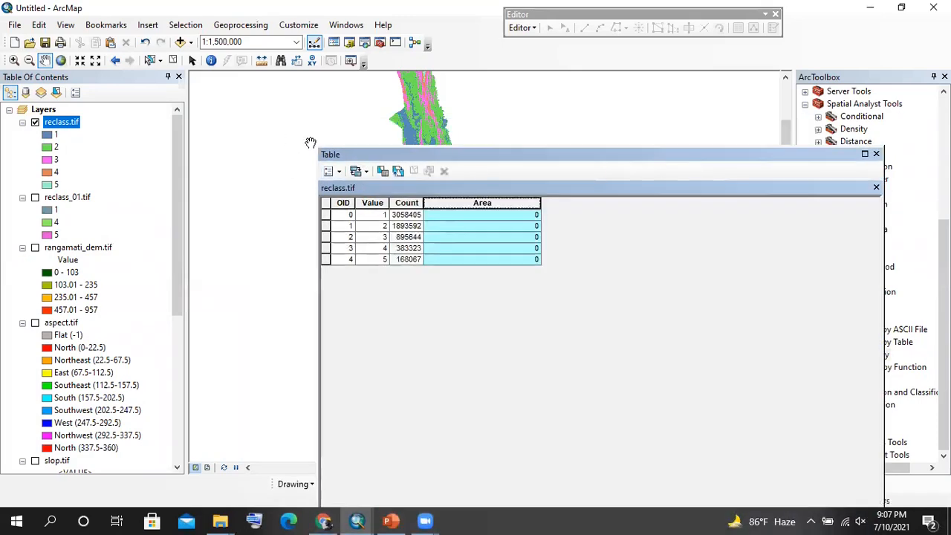
pyautogui.click(408, 216)
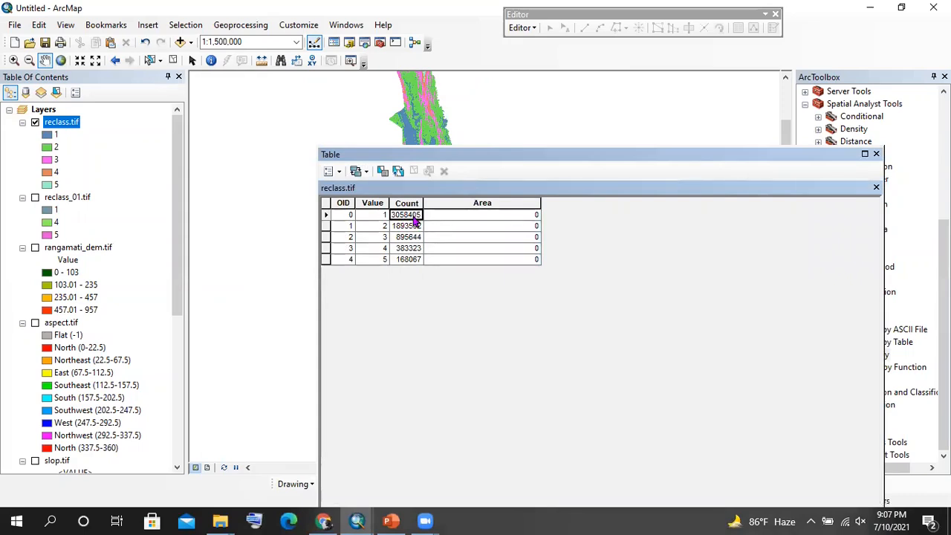
pyautogui.click(454, 218)
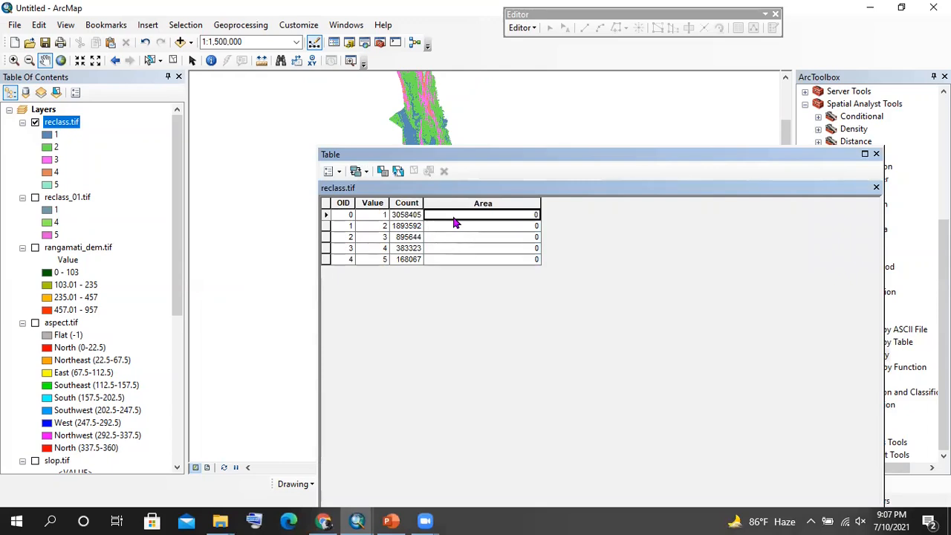
pyautogui.doubleClick(468, 154)
pyautogui.click(453, 159)
pyautogui.rightClick(460, 158)
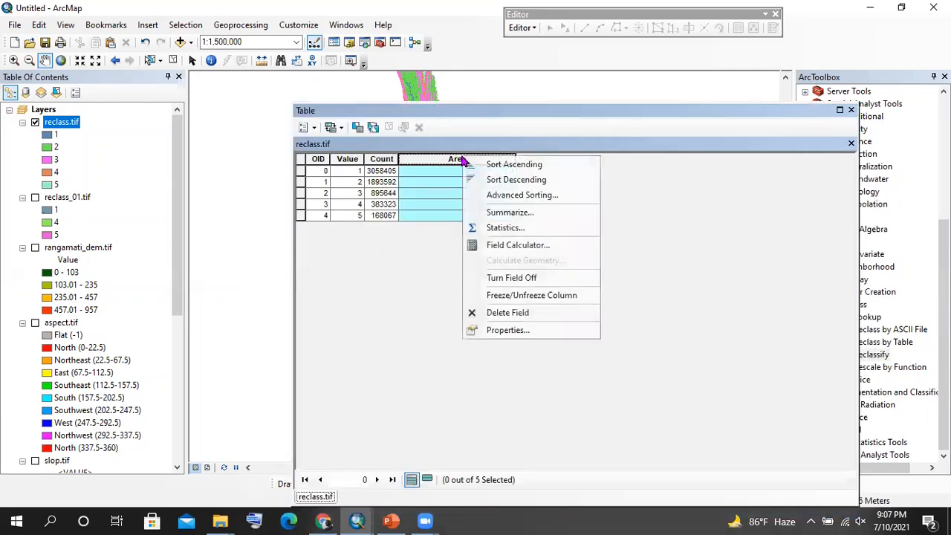
pyautogui.click(852, 110)
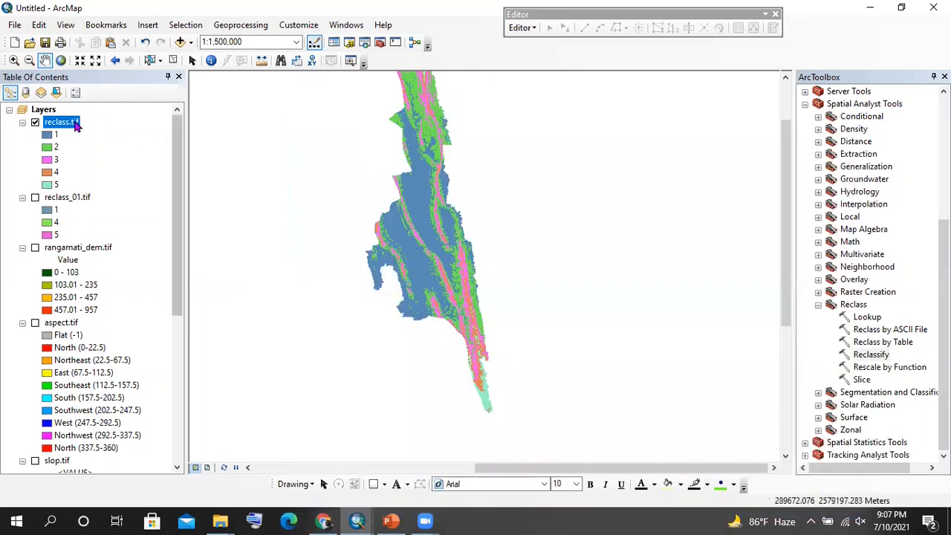
# - Check the raster cell size in the source properties of reclass.tif and close the properties
pyautogui.rightClick(57, 125)
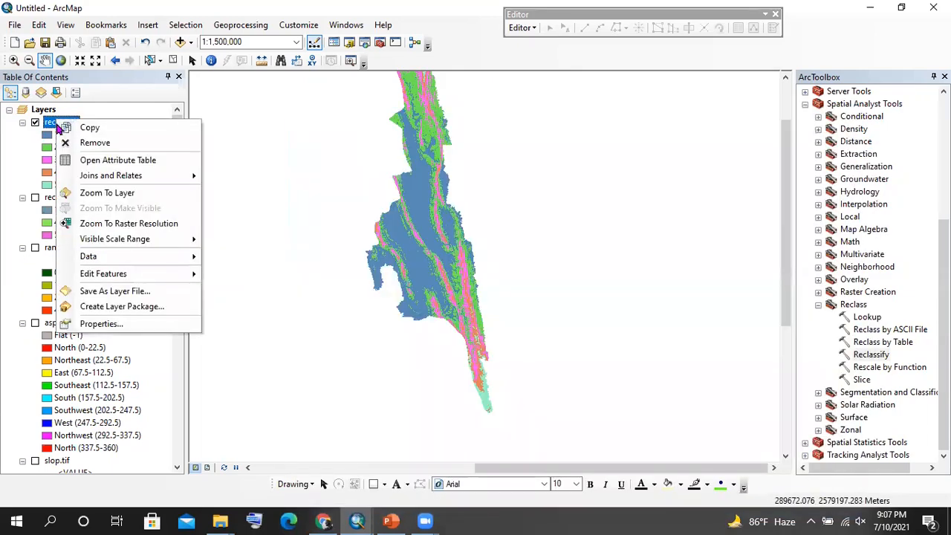
pyautogui.click(112, 324)
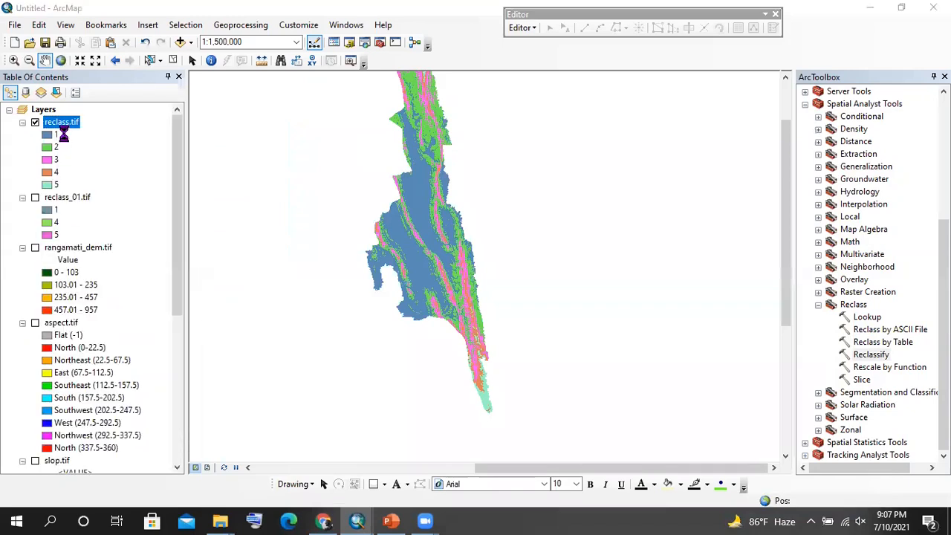
pyautogui.click(637, 81)
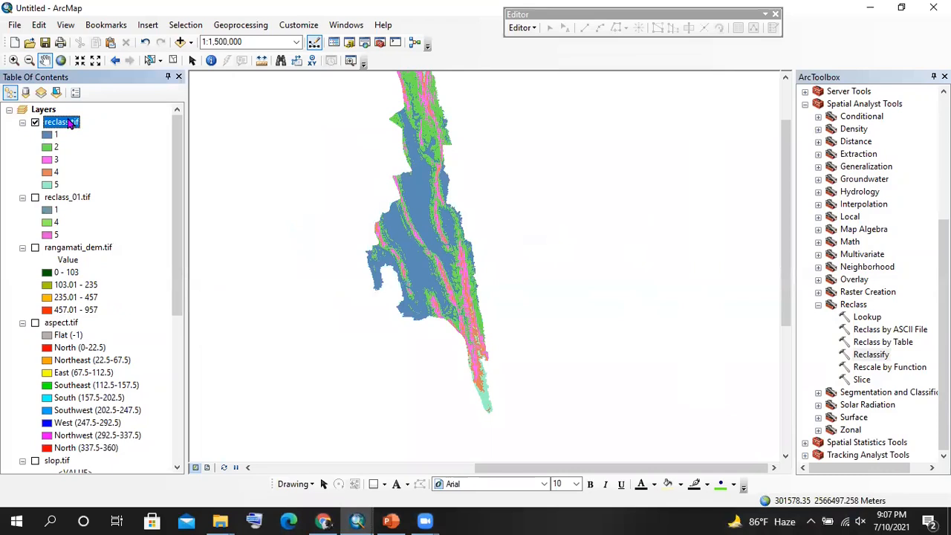
pyautogui.rightClick(69, 125)
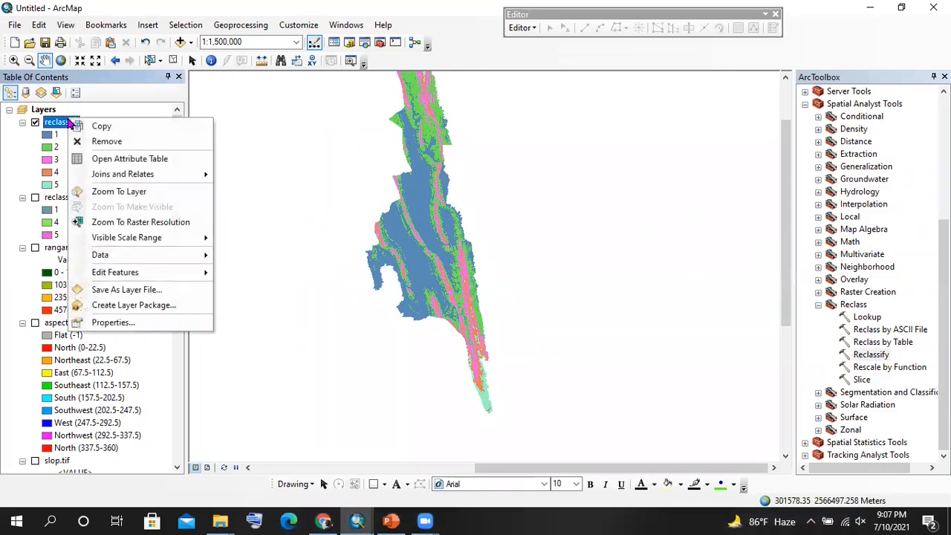
pyautogui.click(116, 321)
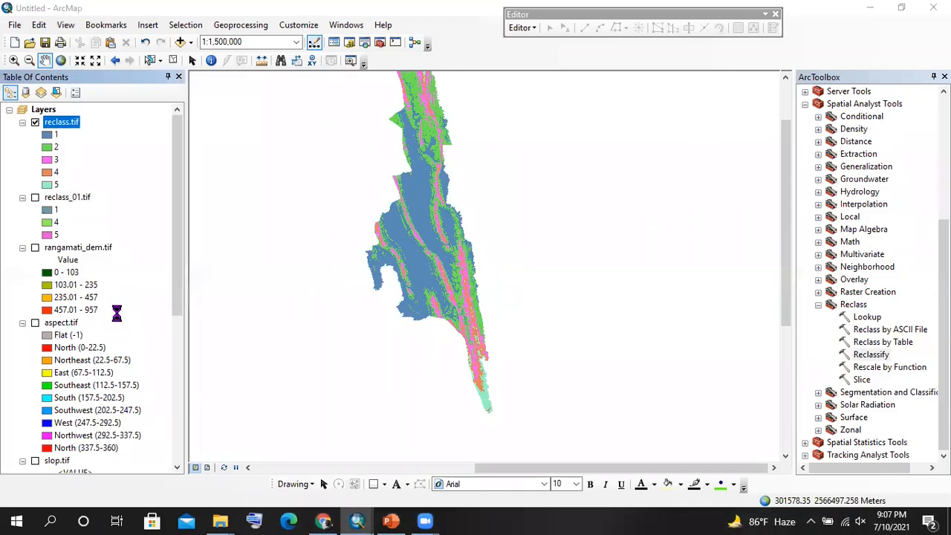
pyautogui.click(298, 101)
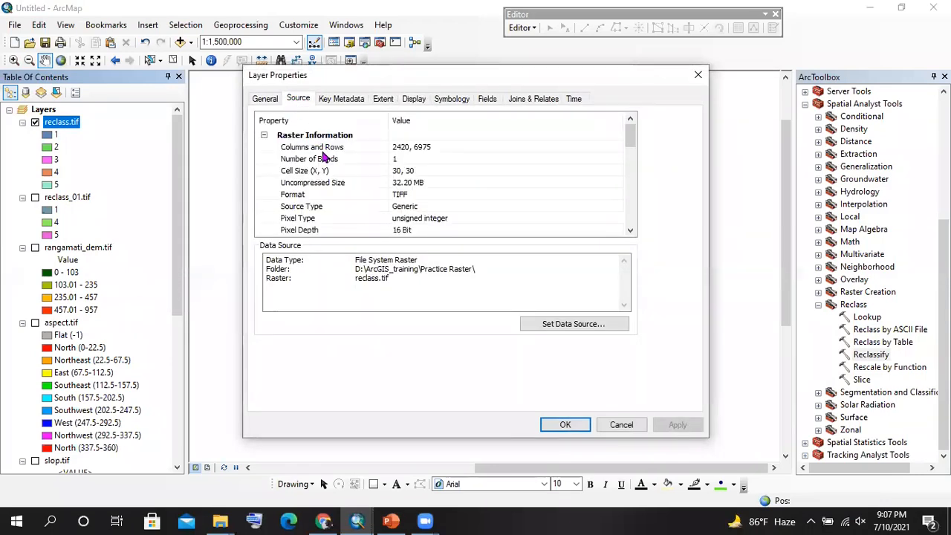
pyautogui.click(331, 171)
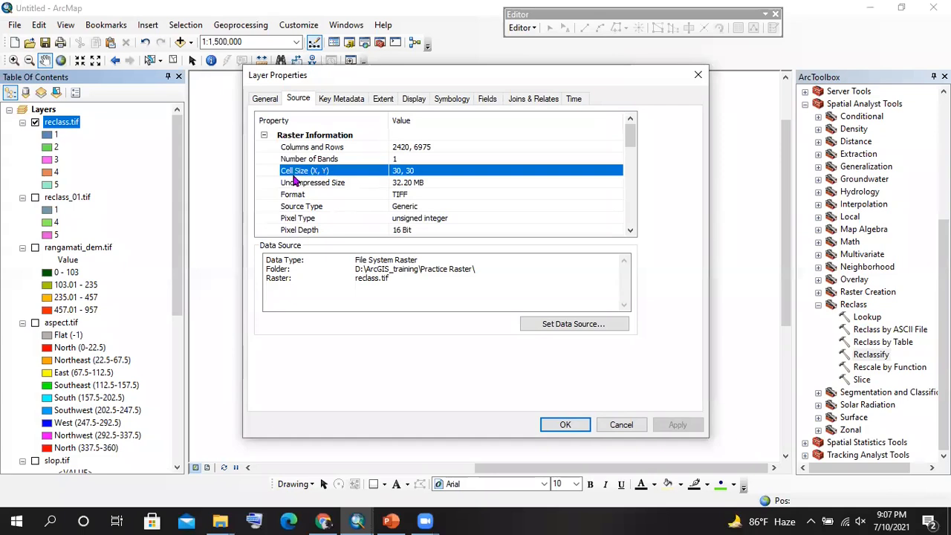
pyautogui.click(408, 171)
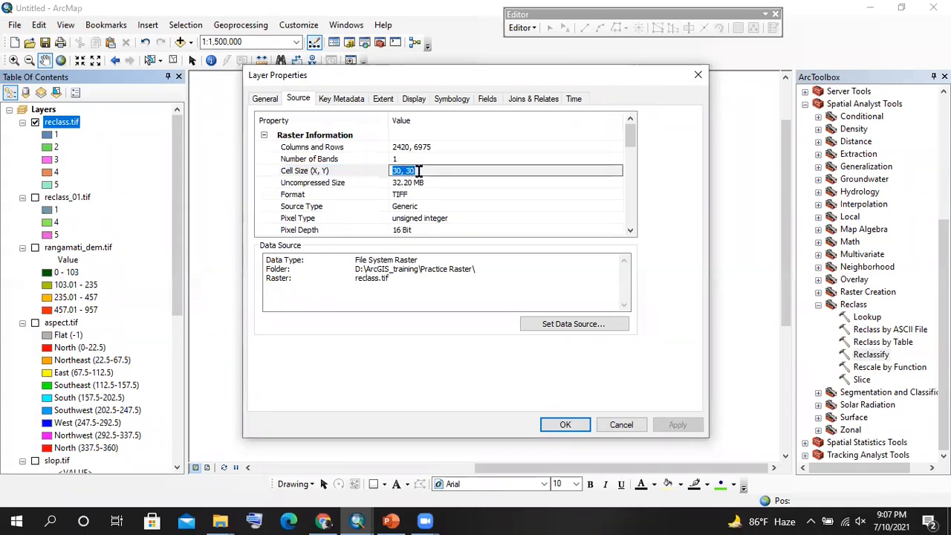
pyautogui.moveTo(392, 171)
pyautogui.mouseDown()
pyautogui.moveTo(413, 171)
pyautogui.moveTo(386, 171)
pyautogui.mouseUp()
pyautogui.click(413, 172)
pyautogui.click(697, 75)
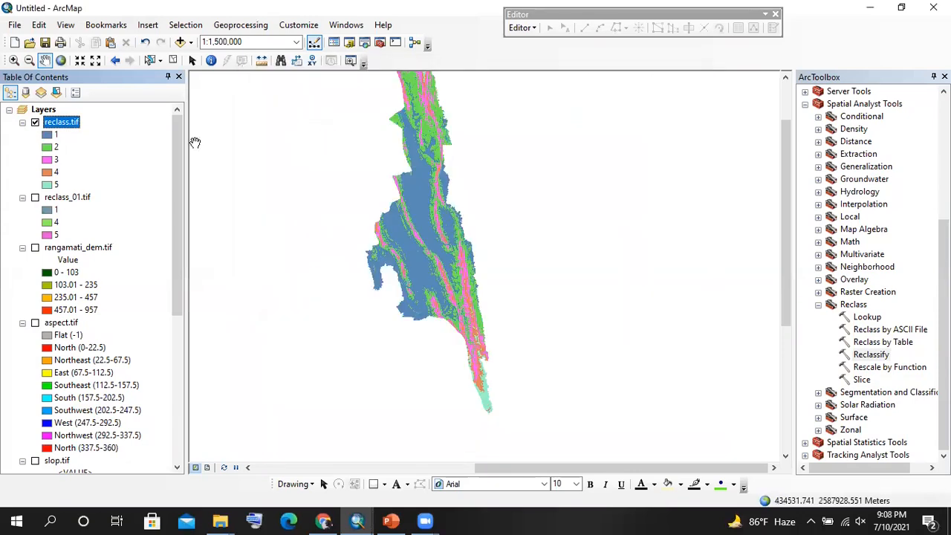
# - Calculate the Area field in the reclass.tif attribute table with the Field Calculator expression (30*30*[Count])/1000000
pyautogui.rightClick(64, 128)
pyautogui.click(115, 162)
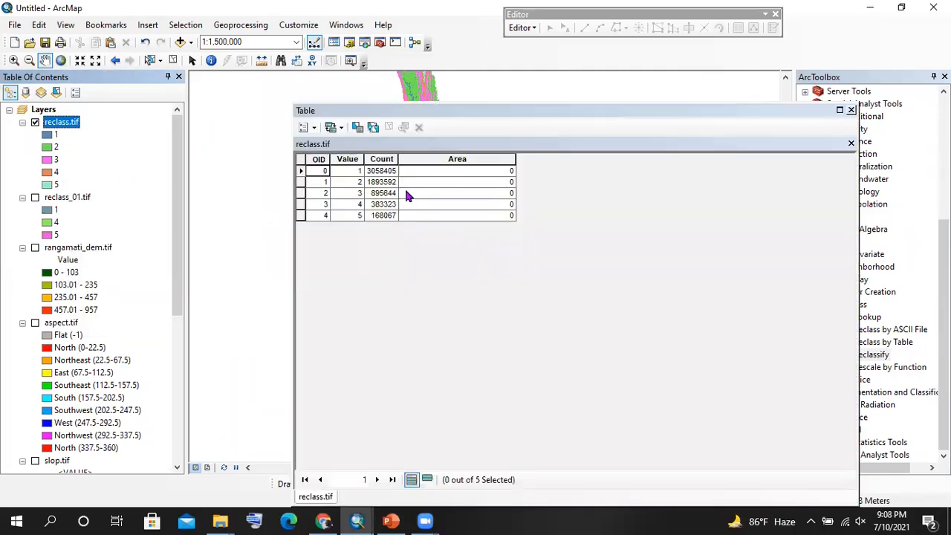
pyautogui.click(446, 171)
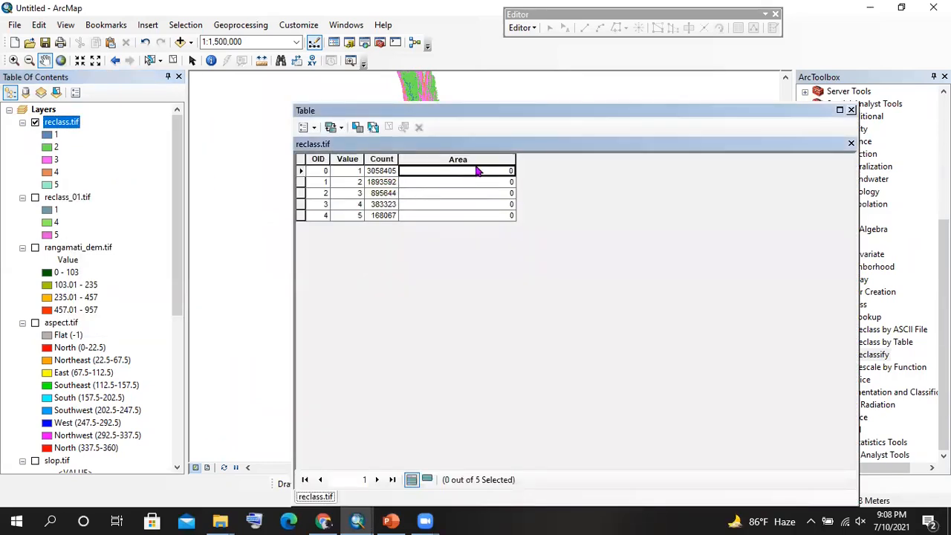
pyautogui.click(465, 160)
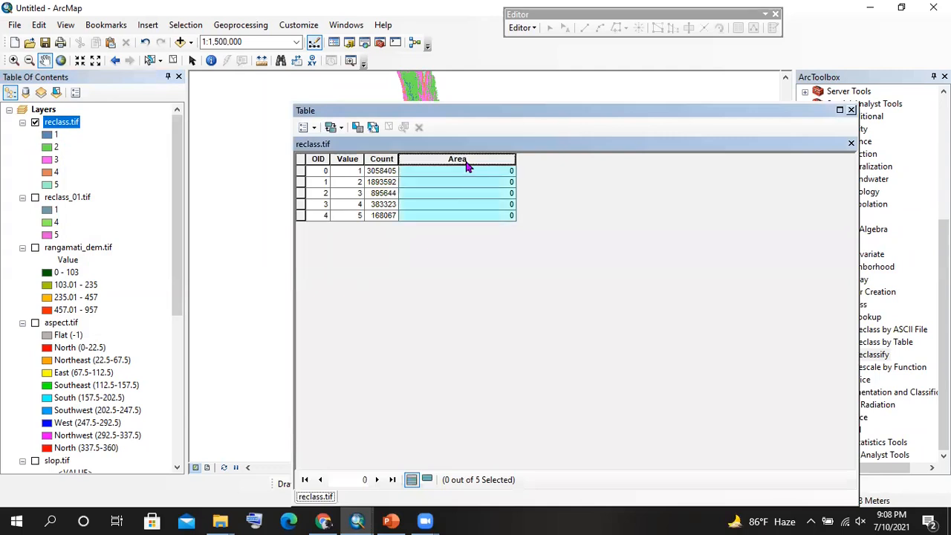
pyautogui.rightClick(466, 162)
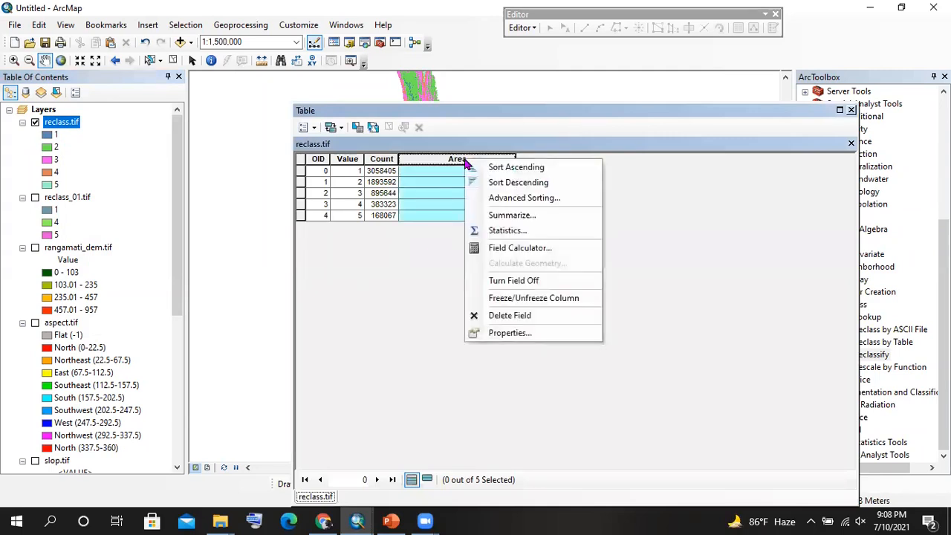
pyautogui.click(513, 249)
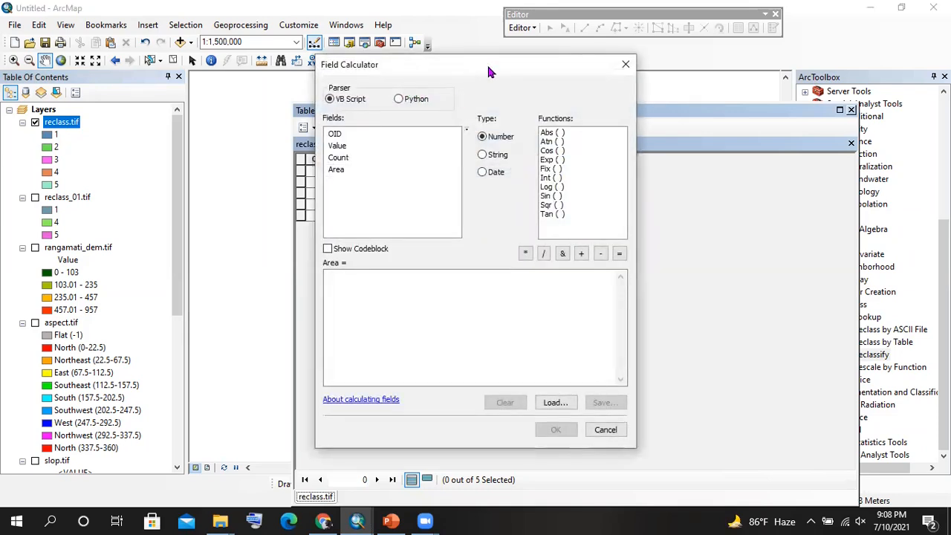
pyautogui.moveTo(488, 71); pyautogui.dragTo(739, 106)
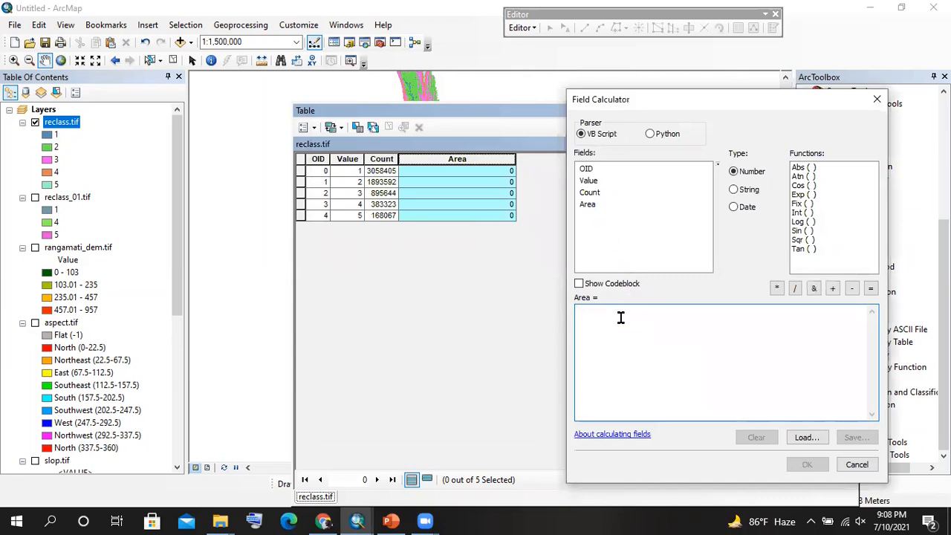
pyautogui.click(621, 318)
pyautogui.write('(')
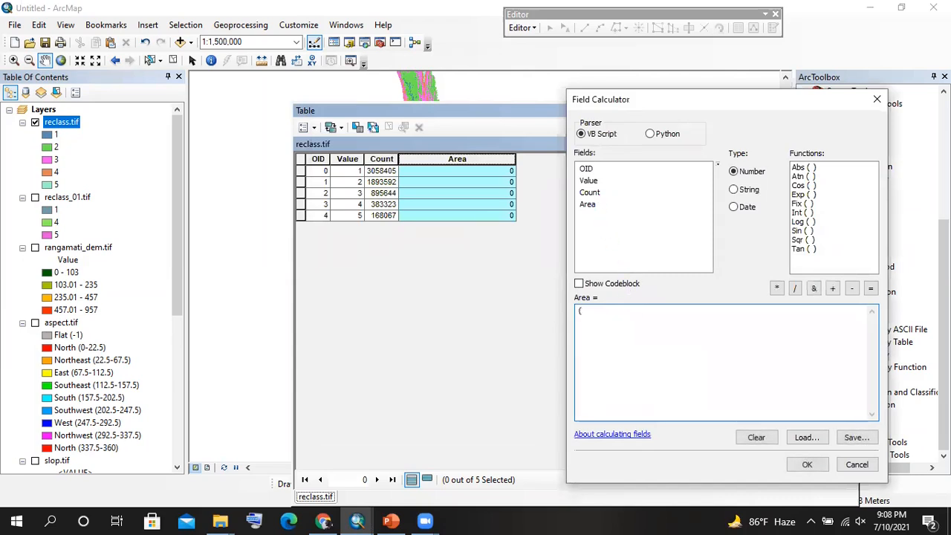
pyautogui.write('30*30*')
pyautogui.doubleClick(589, 192)
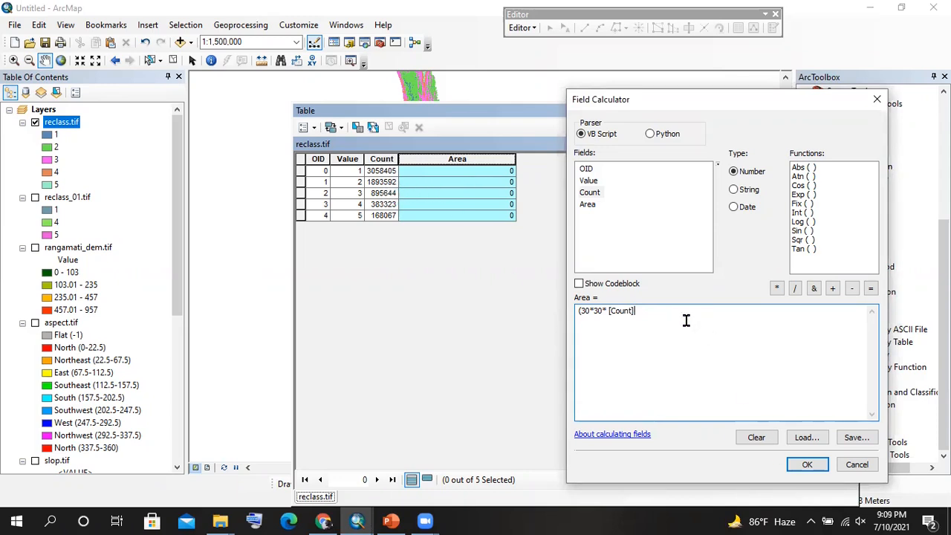
pyautogui.write(')/1000')
pyautogui.moveTo(660, 312); pyautogui.dragTo(647, 310)
pyautogui.click(807, 464)
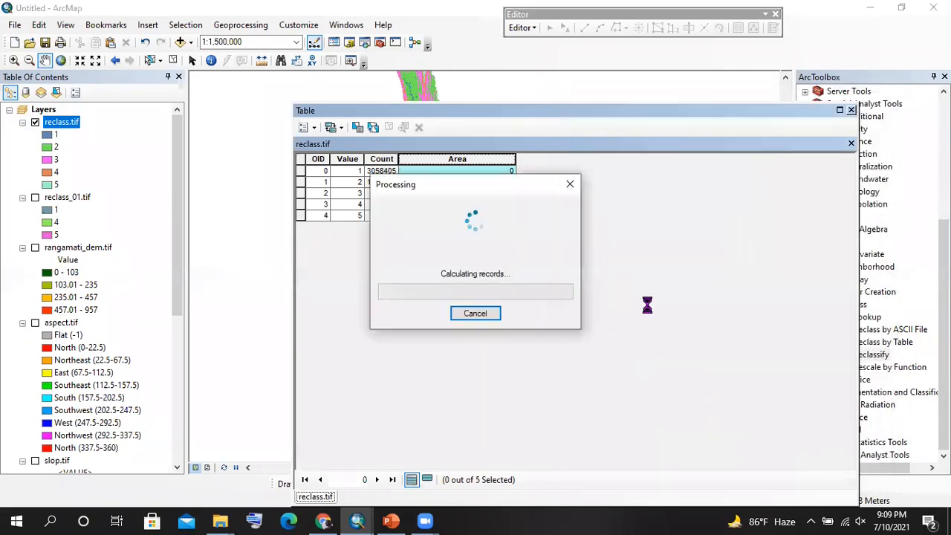
# - Review the calculated Area values of the classes and the available table options, and close the reclass.tif table
pyautogui.click(476, 184)
pyautogui.click(490, 215)
pyautogui.click(486, 172)
pyautogui.click(485, 216)
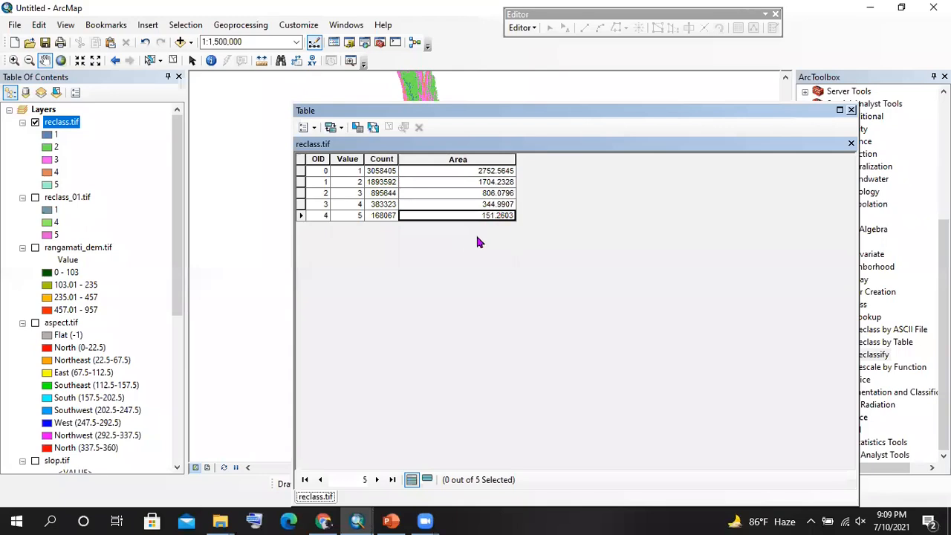
pyautogui.click(496, 205)
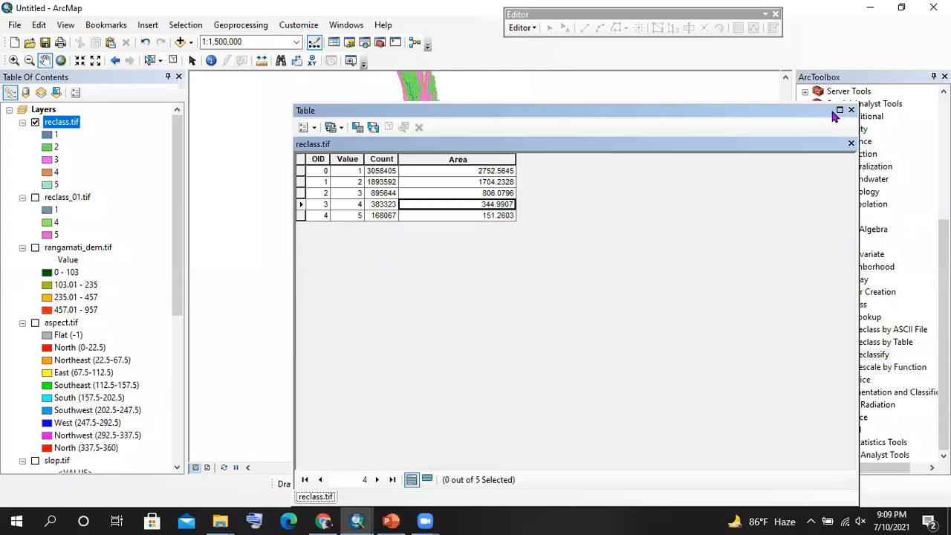
pyautogui.click(304, 128)
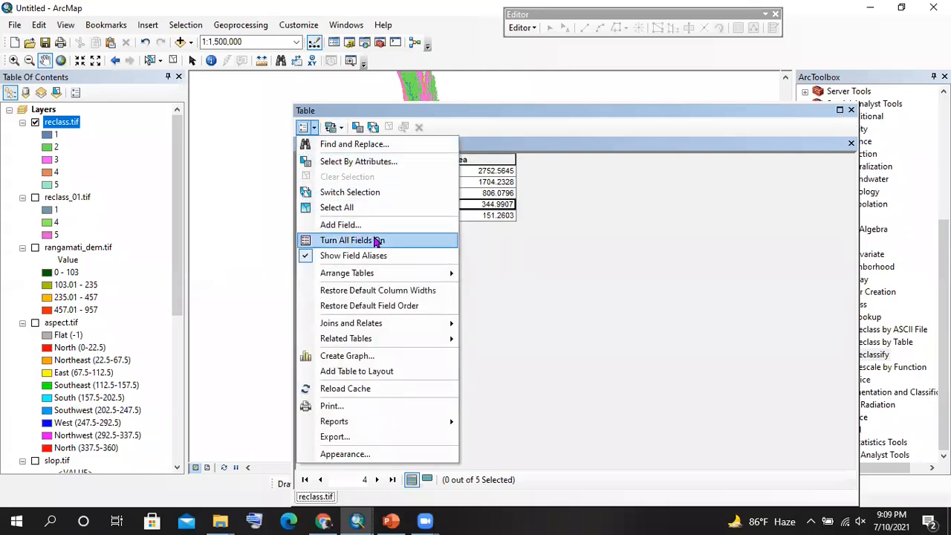
pyautogui.click(563, 227)
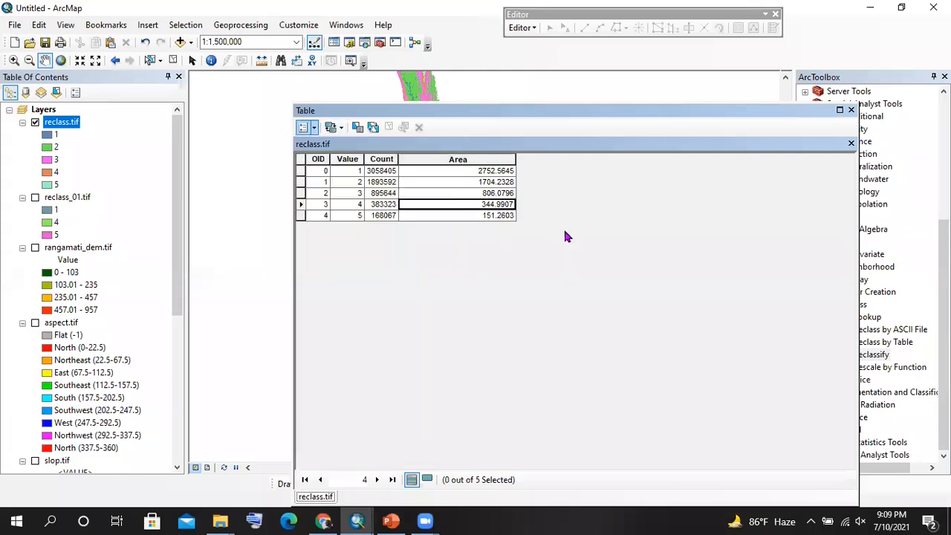
pyautogui.click(304, 128)
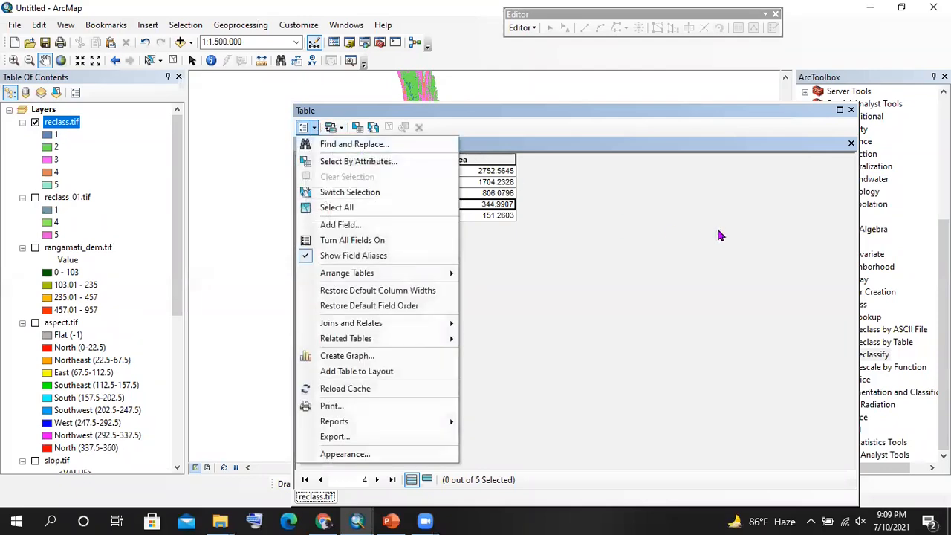
pyautogui.click(850, 110)
# - Examine the reclass.tif classes on the map alongside the 0 - 103 and 103.01 - 235 elevation ranges of rangamati_dem.tif
pyautogui.scroll(2, 435, 263)
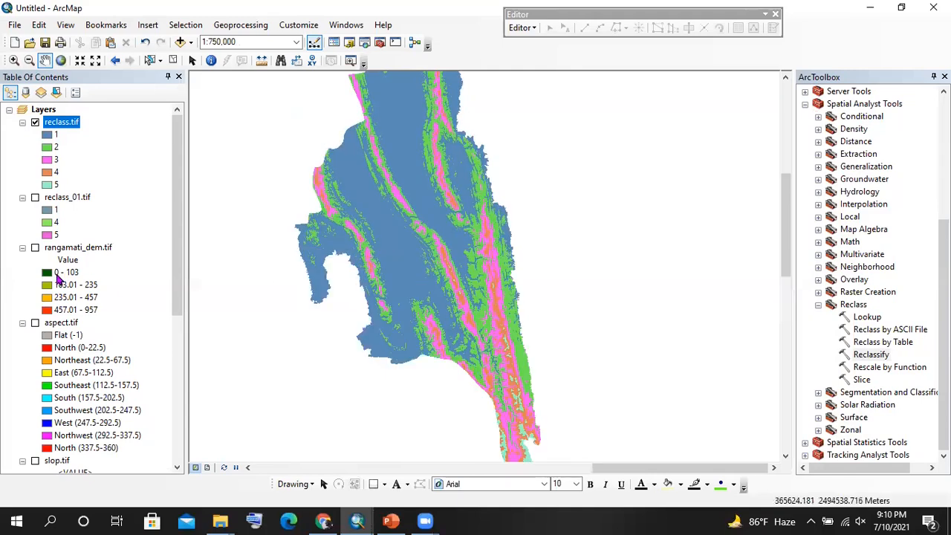
pyautogui.click(66, 274)
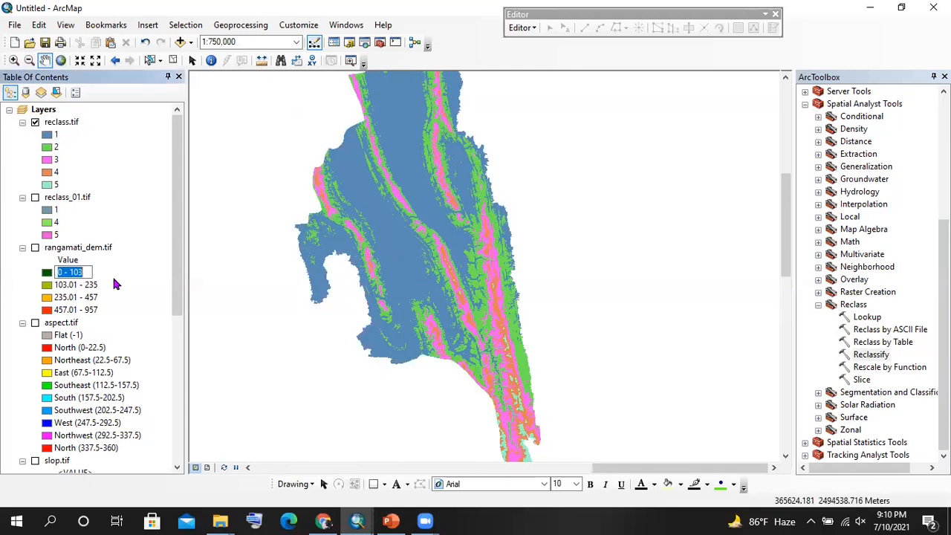
pyautogui.click(87, 287)
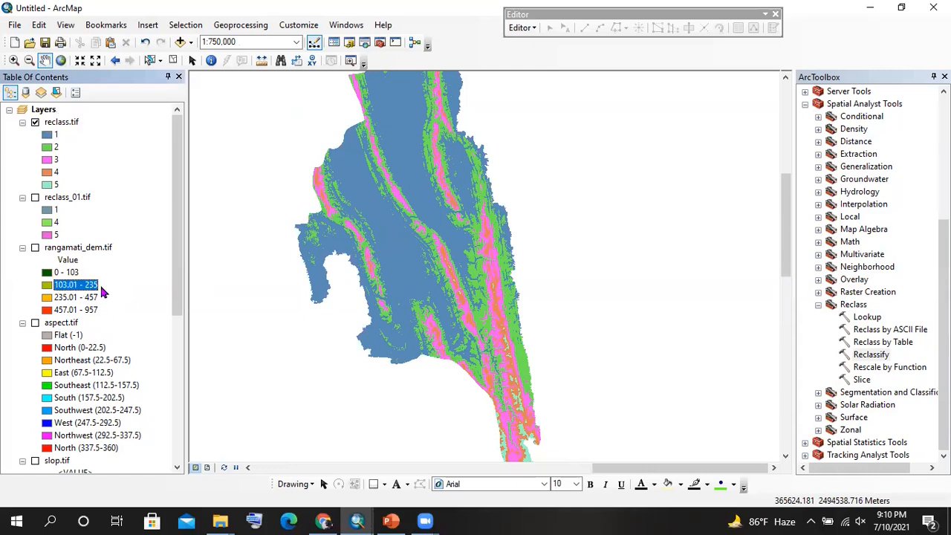
pyautogui.click(82, 272)
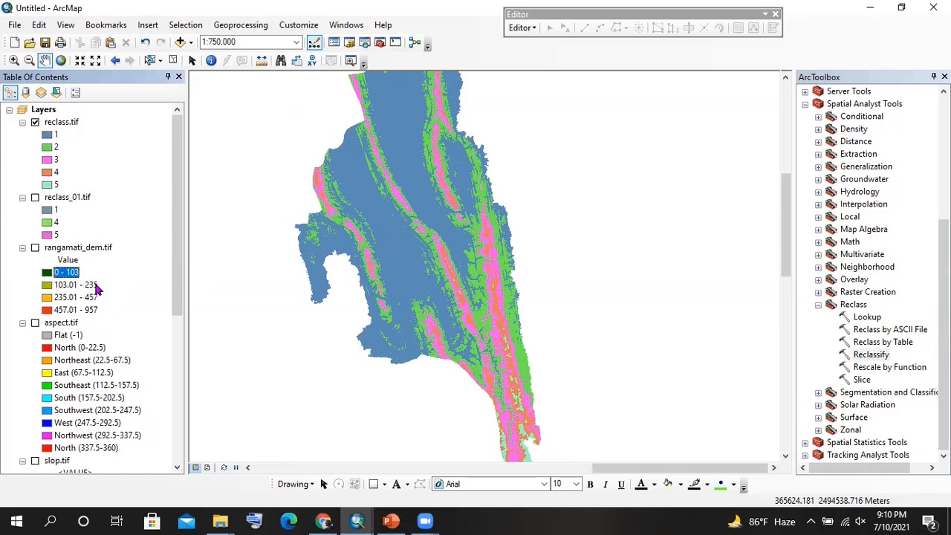
pyautogui.click(90, 286)
pyautogui.moveTo(486, 196); pyautogui.dragTo(511, 292)
# - Reopen the reclass.tif attribute table, review the area of each class and close the table
pyautogui.click(61, 122)
pyautogui.rightClick(61, 122)
pyautogui.click(96, 159)
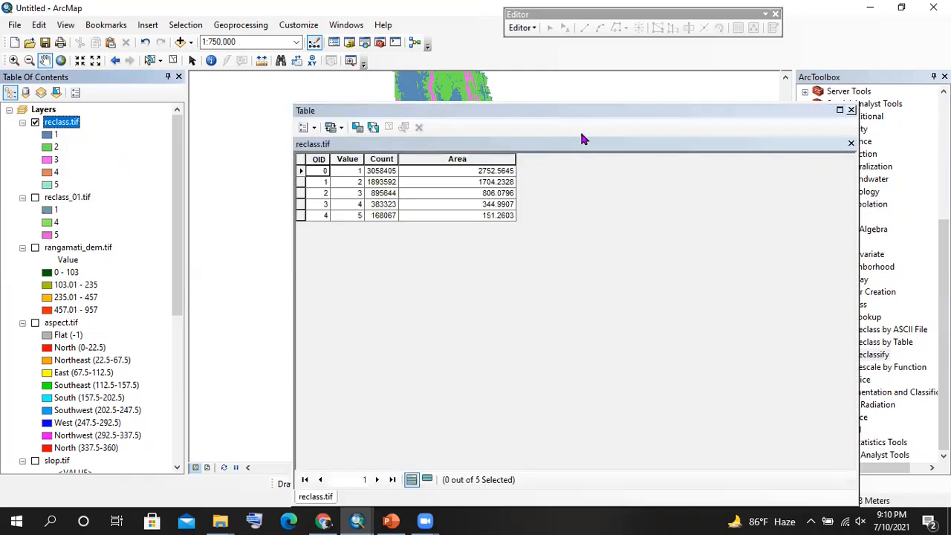
pyautogui.moveTo(576, 105); pyautogui.dragTo(496, 103)
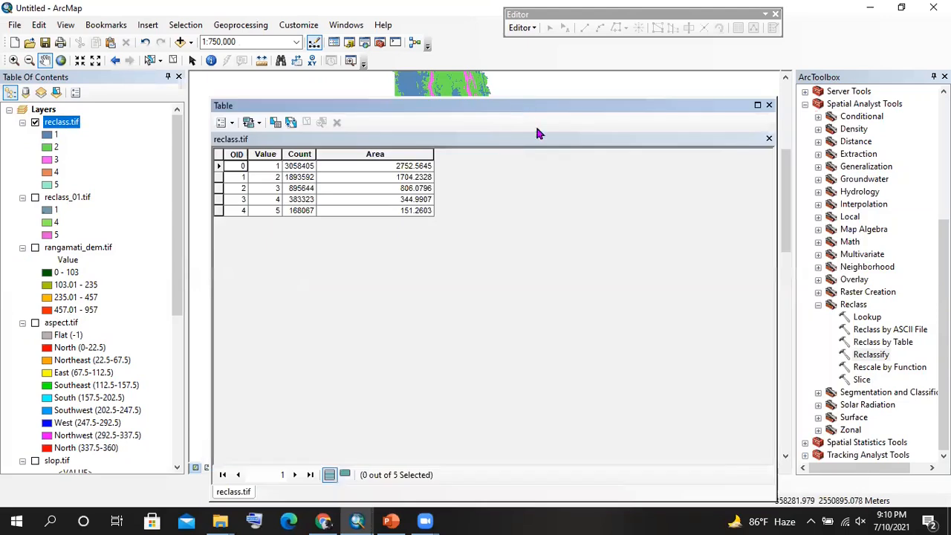
pyautogui.click(769, 106)
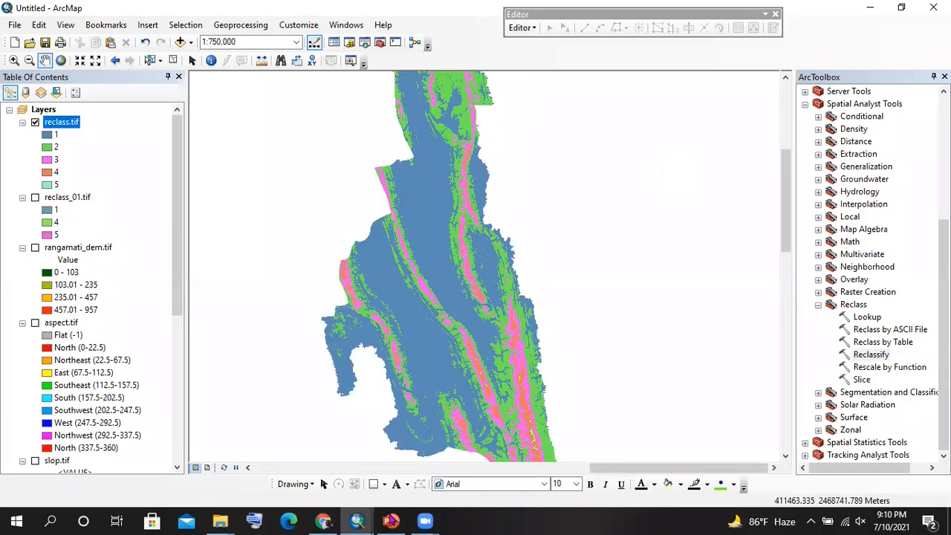
# - Switch to the Ex_04.pptx presentation in PowerPoint and review the slides on calculating raster class area and creating an aspect map
pyautogui.click(391, 521)
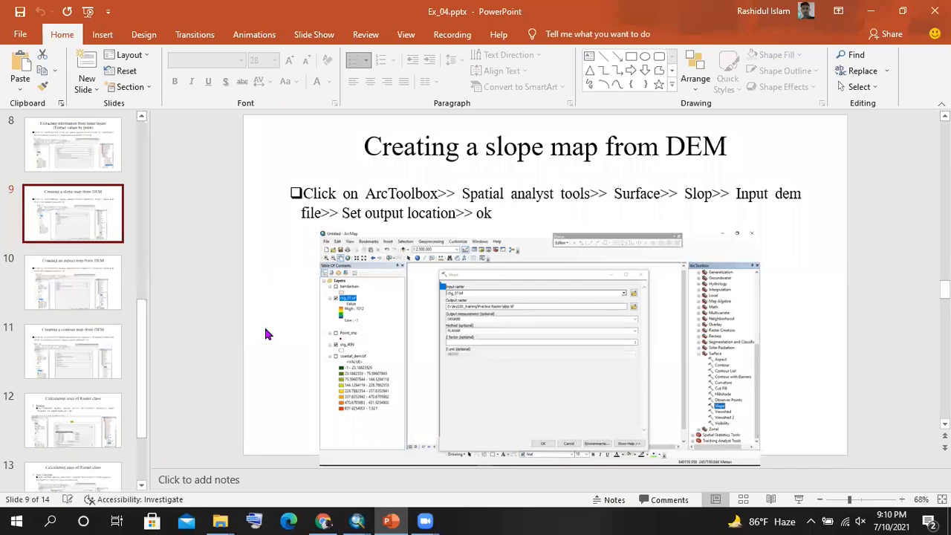
pyautogui.scroll(-3, 119, 327)
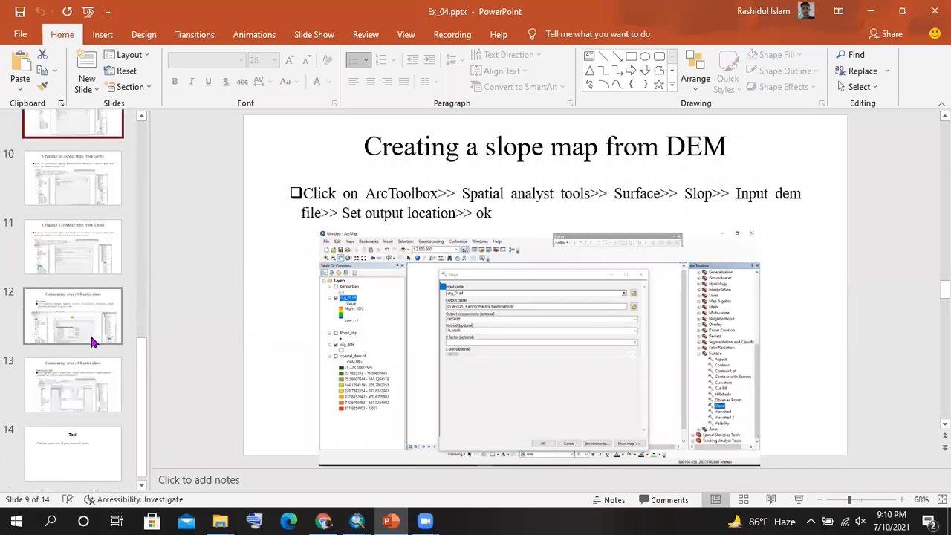
pyautogui.click(89, 332)
pyautogui.click(84, 375)
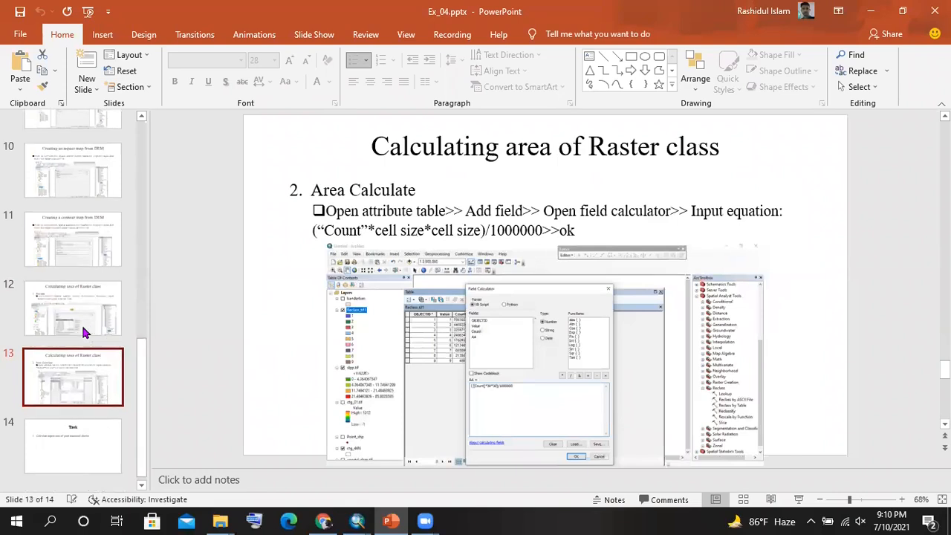
pyautogui.scroll(2, 79, 339)
pyautogui.click(74, 282)
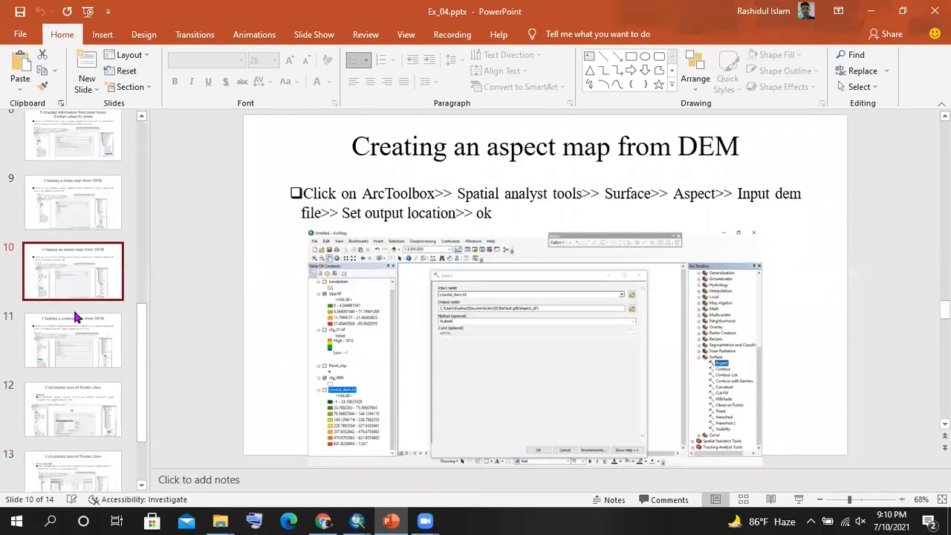
pyautogui.scroll(3, 74, 312)
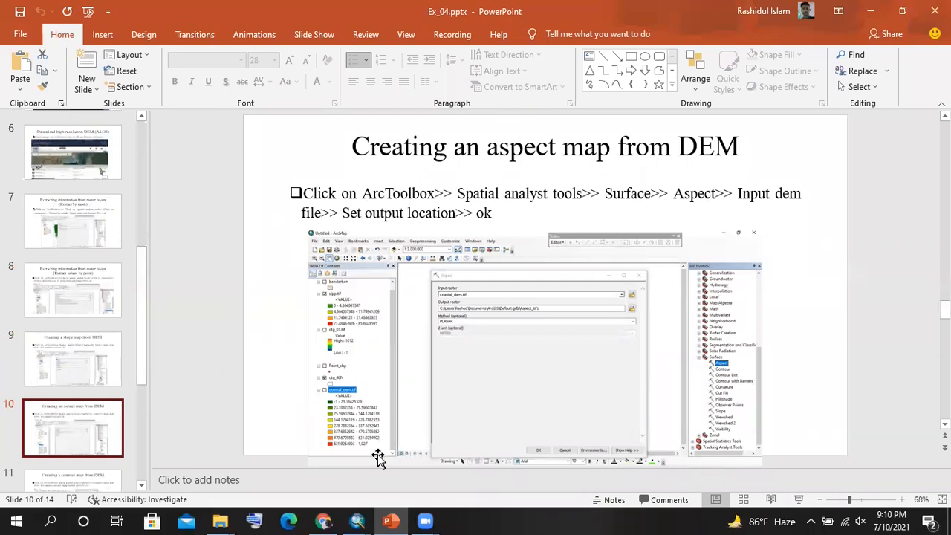
# - Switch to ArcMap and inspect the individual raster cells of reclass.tif along its western boundary at several scales
pyautogui.moveTo(356, 520)
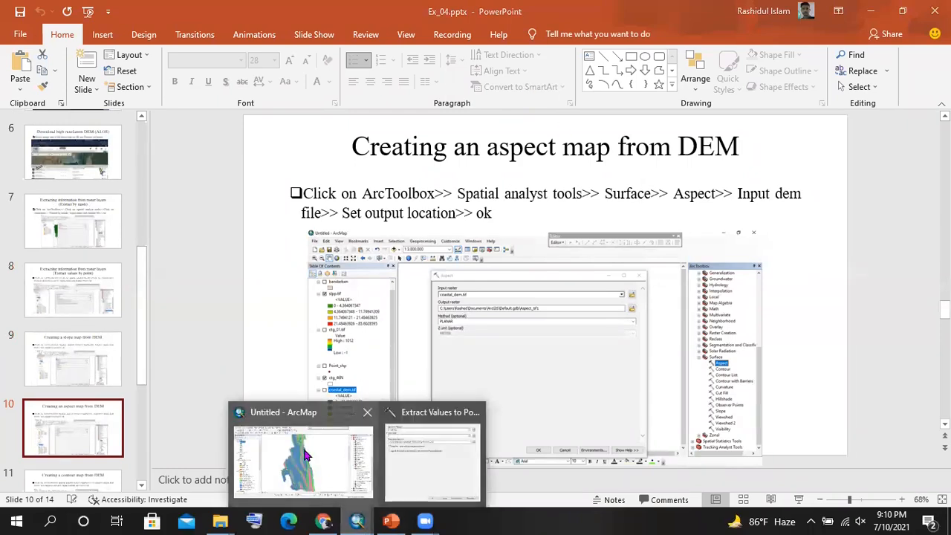
pyautogui.click(305, 457)
pyautogui.scroll(2, 411, 315)
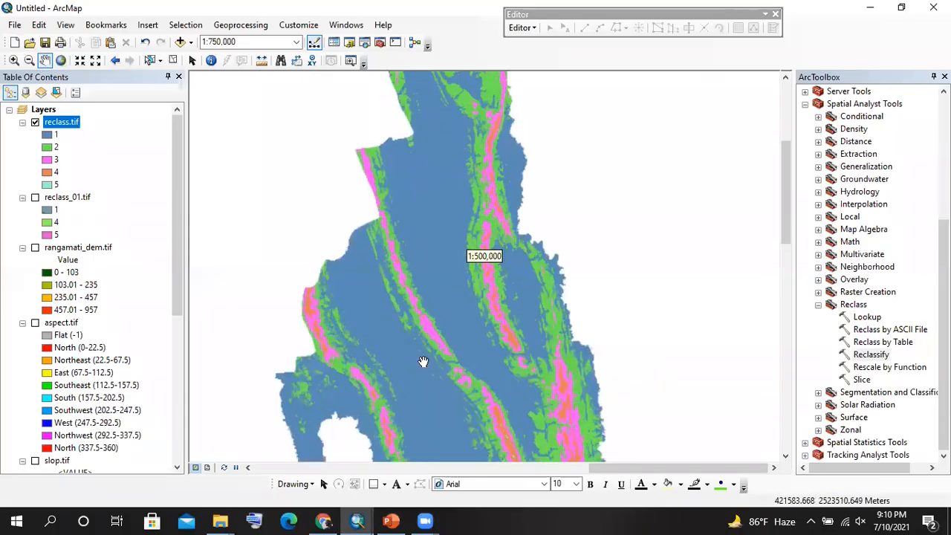
pyautogui.scroll(8, 346, 261)
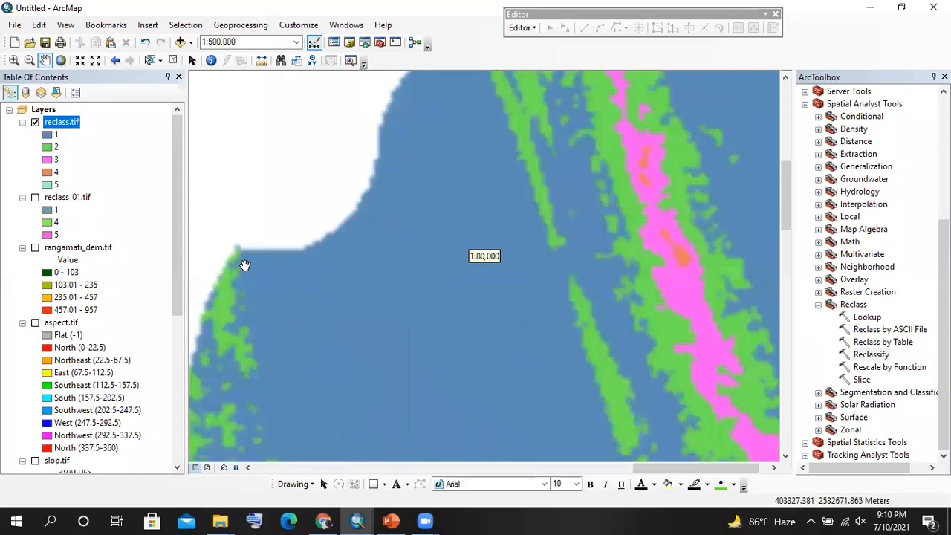
pyautogui.scroll(4, 242, 281)
pyautogui.scroll(2, 215, 294)
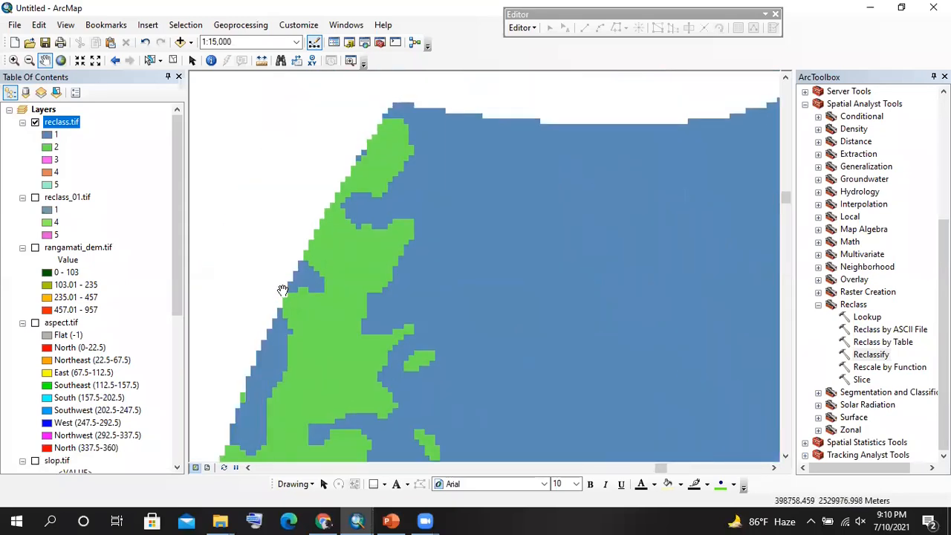
pyautogui.scroll(3, 303, 297)
pyautogui.scroll(-4, 335, 283)
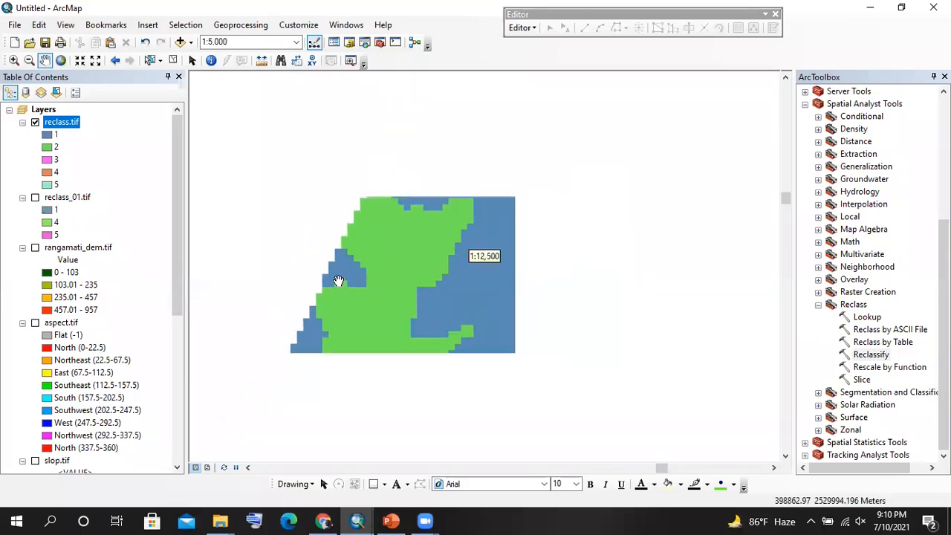
pyautogui.scroll(-2, 365, 278)
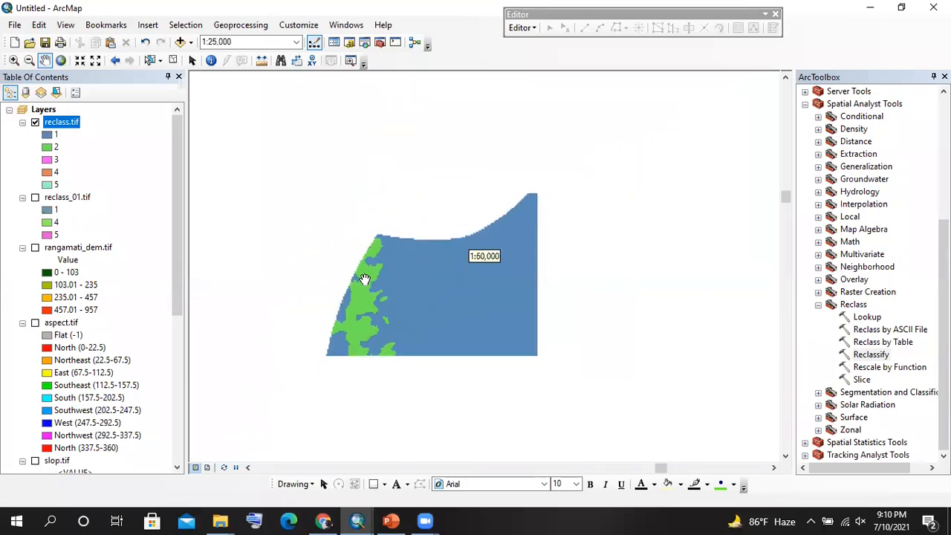
# - Switch to the ASF Data Search page in Chrome, dismiss the dataset list and examine the ALOS PALSAR scene footprints around Chattogram and the coast
pyautogui.click(323, 521)
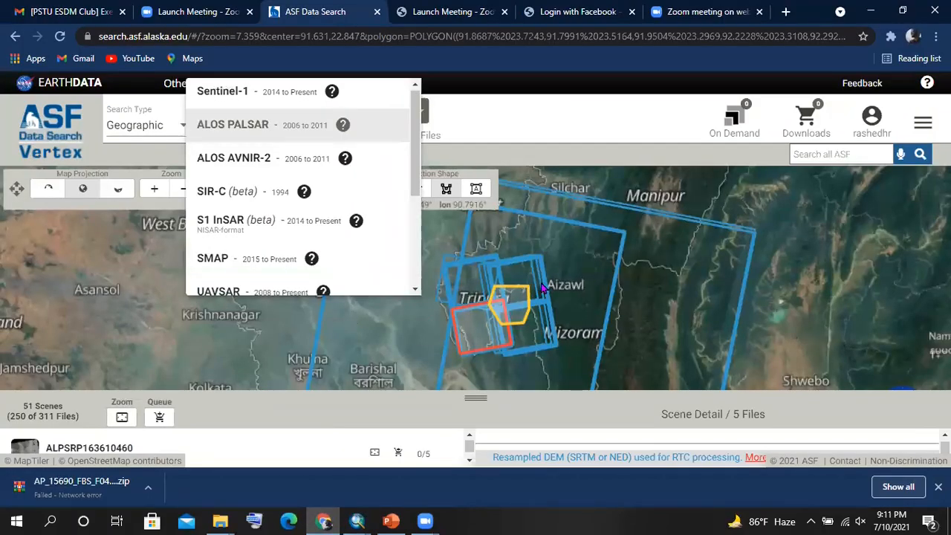
pyautogui.click(563, 248)
pyautogui.moveTo(671, 276); pyautogui.dragTo(663, 239)
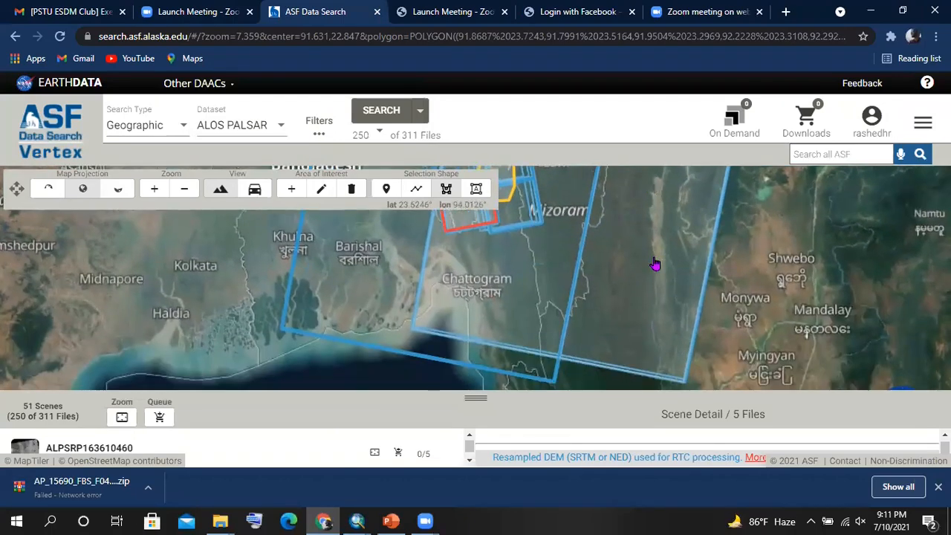
pyautogui.moveTo(674, 293); pyautogui.dragTo(667, 171)
pyautogui.scroll(-3, 591, 325)
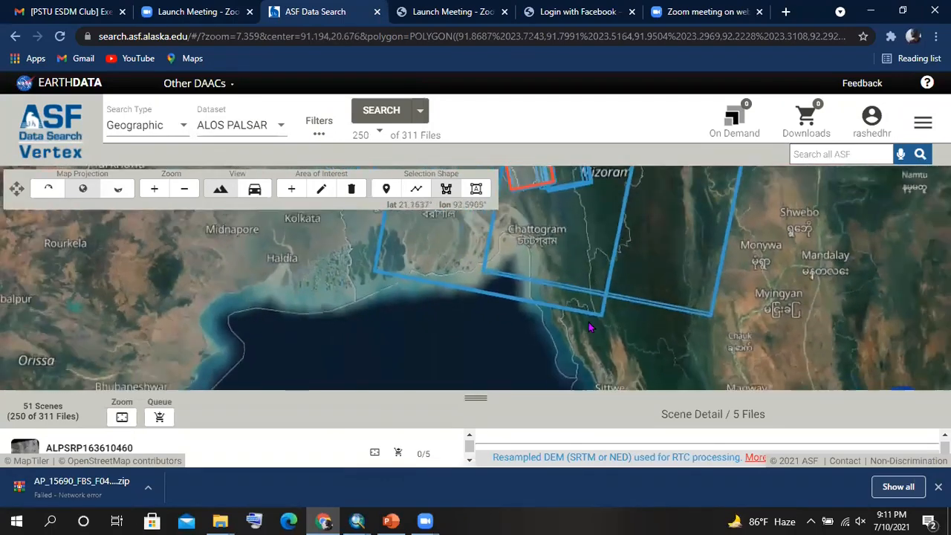
pyautogui.scroll(1, 615, 309)
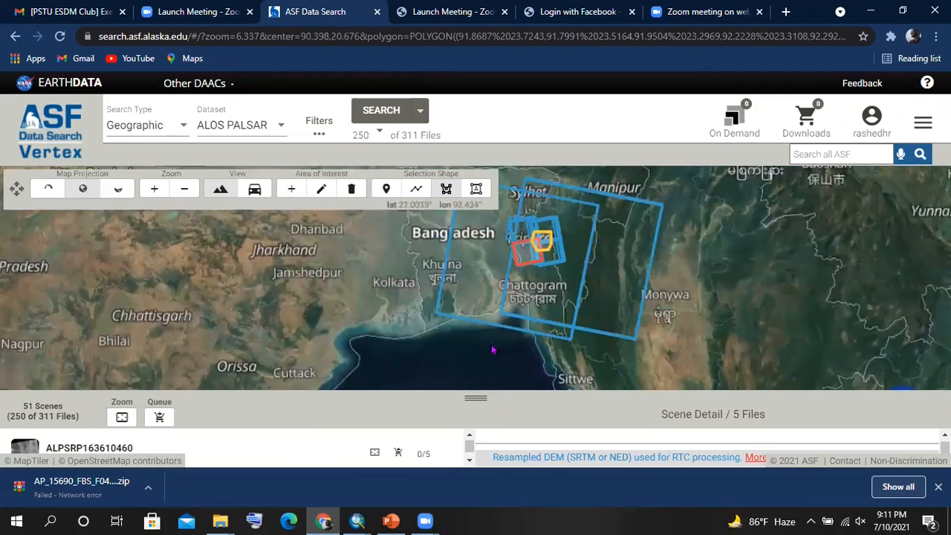
pyautogui.scroll(1, 474, 343)
pyautogui.moveTo(493, 329); pyautogui.dragTo(463, 380)
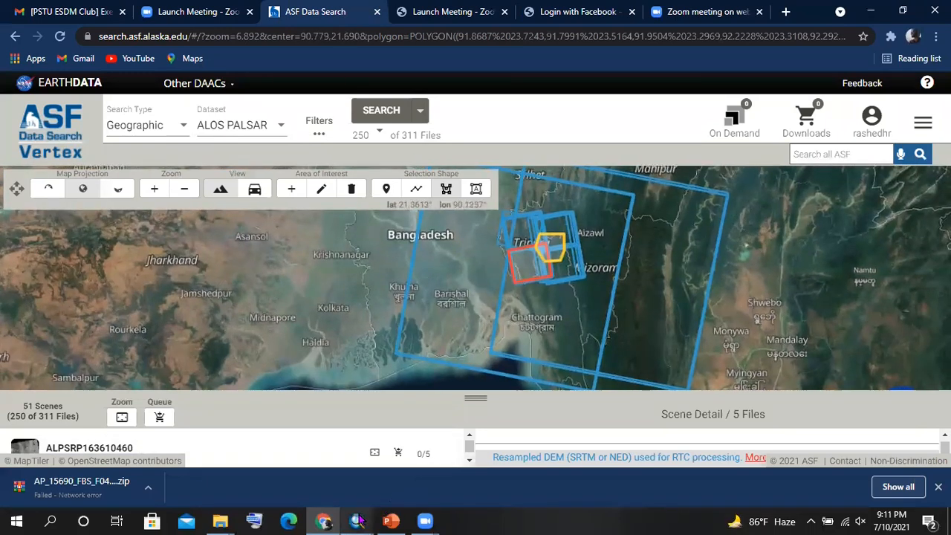
# - Return to ArcMap and view the reclass.tif classes over a wider area
pyautogui.moveTo(357, 520)
pyautogui.click(338, 470)
pyautogui.scroll(-4, 434, 287)
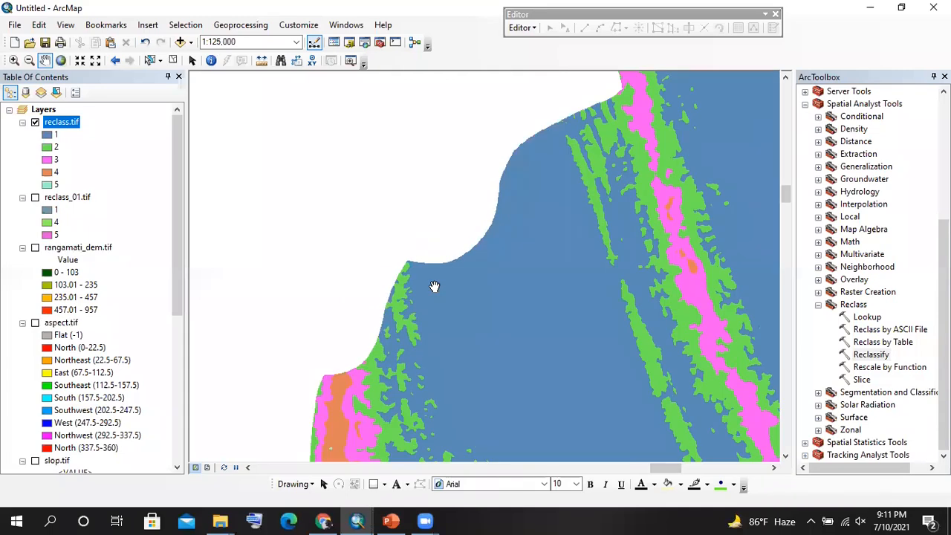
pyautogui.scroll(-2, 434, 287)
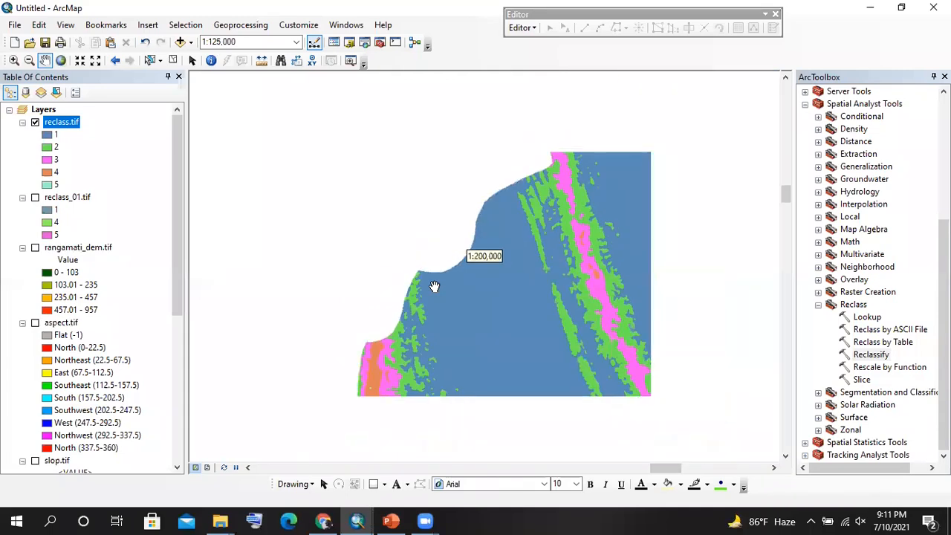
pyautogui.scroll(-2, 421, 270)
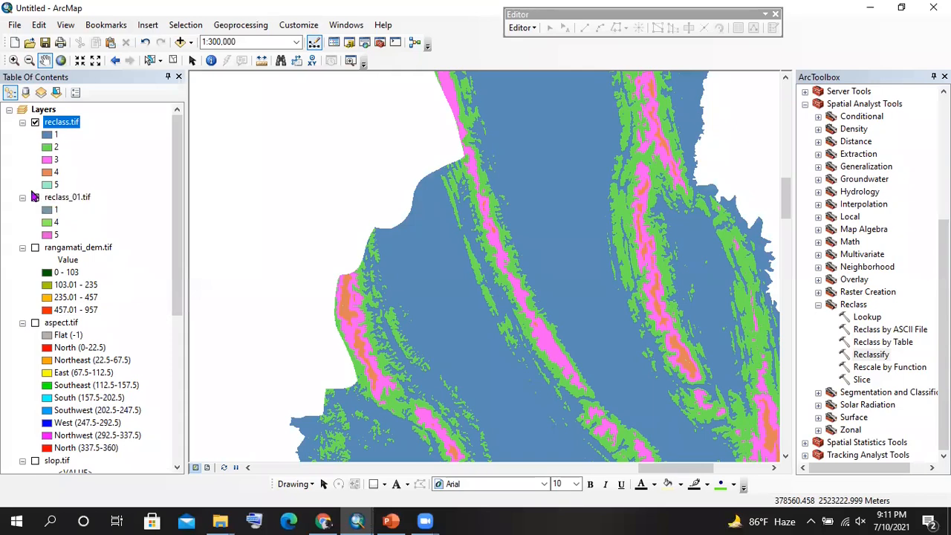
# - Display reclass_01.tif instead of reclass.tif and examine its classes across the map
pyautogui.click(35, 197)
pyautogui.click(35, 122)
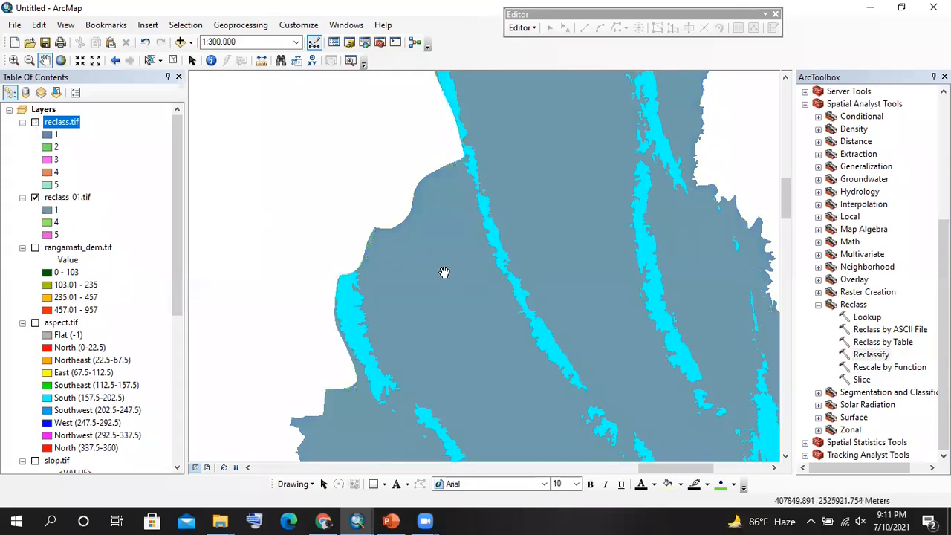
pyautogui.scroll(1, 414, 213)
pyautogui.scroll(-1, 411, 208)
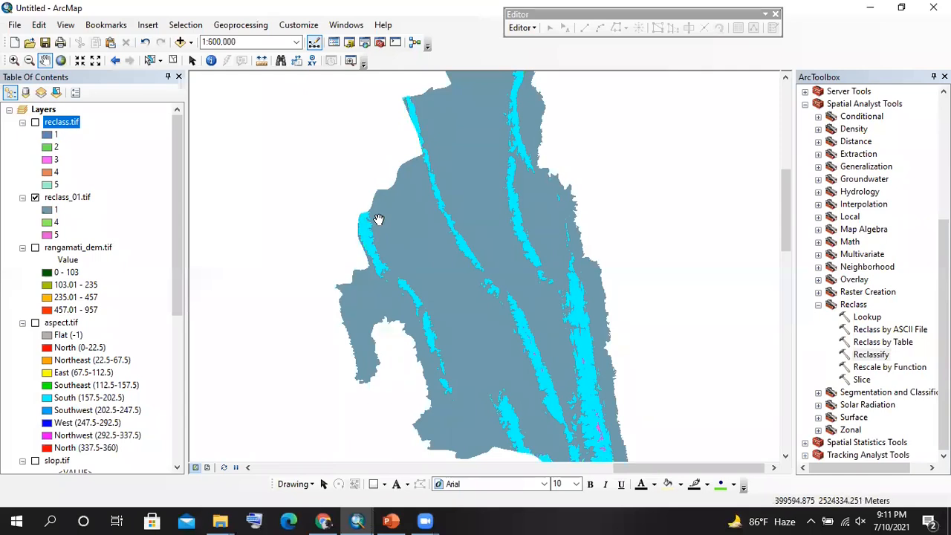
pyautogui.scroll(1, 378, 219)
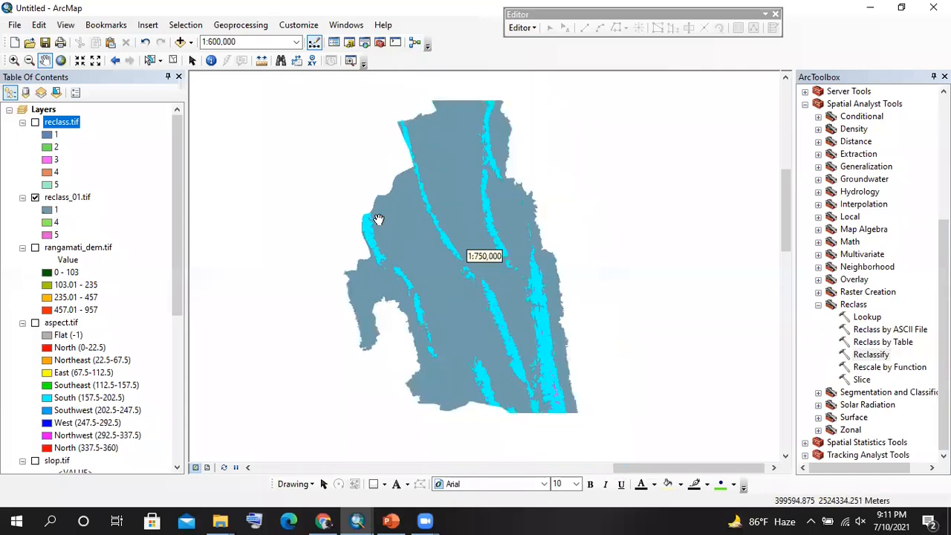
pyautogui.scroll(-1, 441, 280)
pyautogui.scroll(-1, 448, 210)
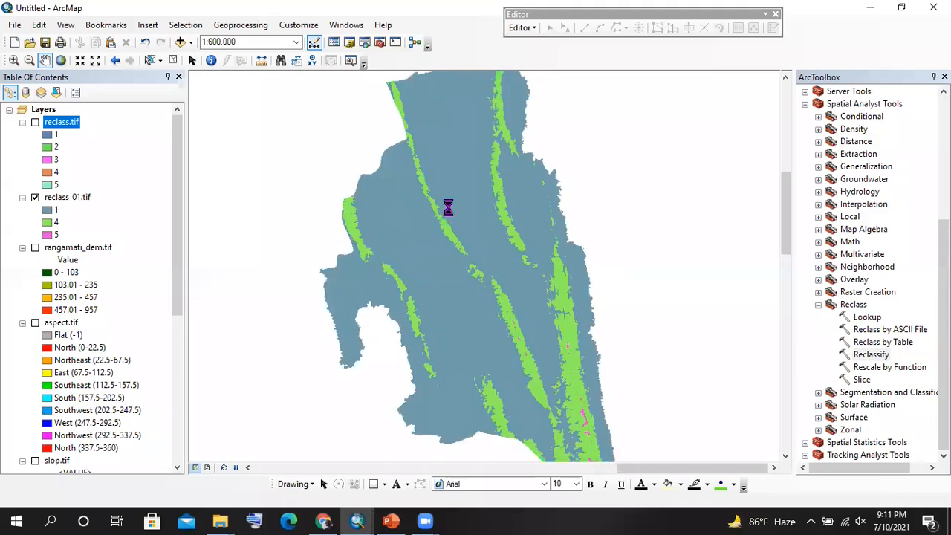
pyautogui.scroll(-2, 447, 209)
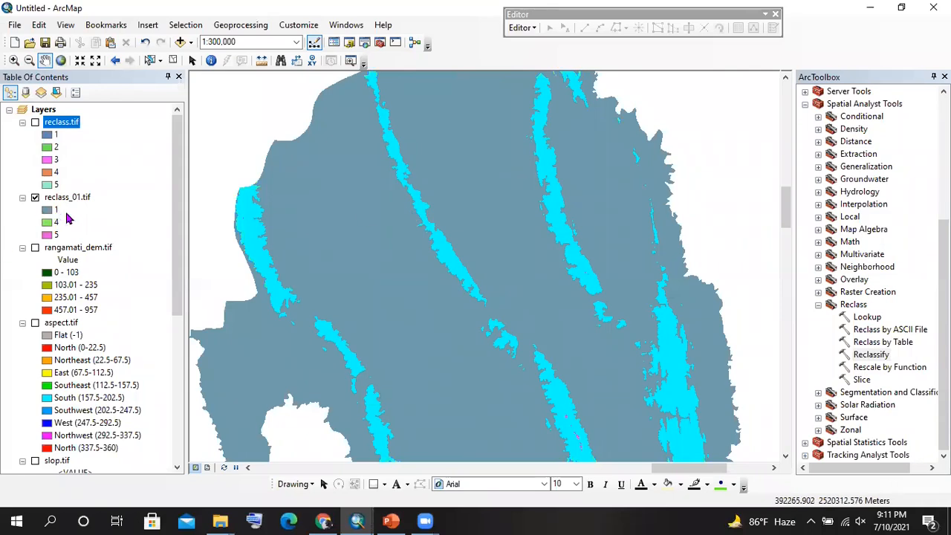
# - Display rangamati_dem.tif instead of reclass_01.tif and examine its elevation ranges in the southeastern part
pyautogui.click(65, 250)
pyautogui.click(35, 248)
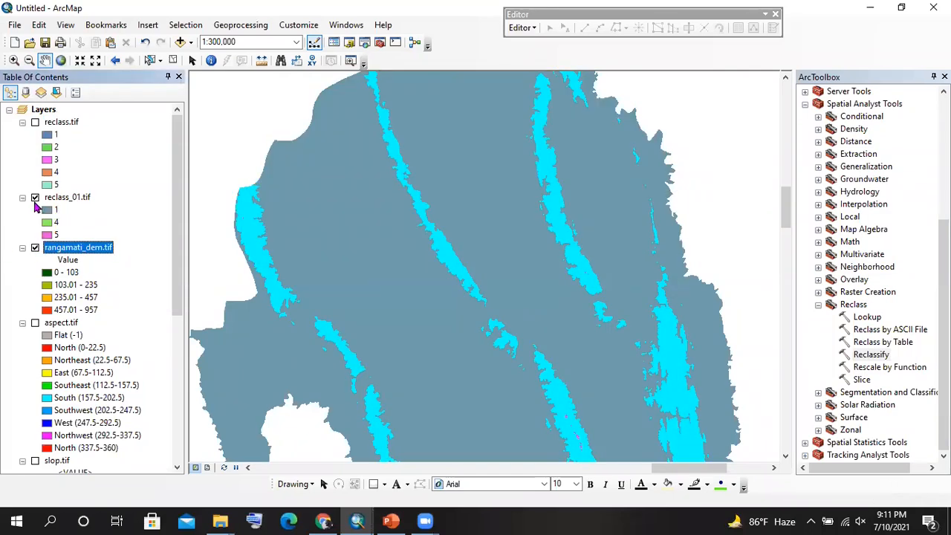
pyautogui.click(35, 197)
pyautogui.scroll(1, 419, 250)
pyautogui.scroll(2, 419, 250)
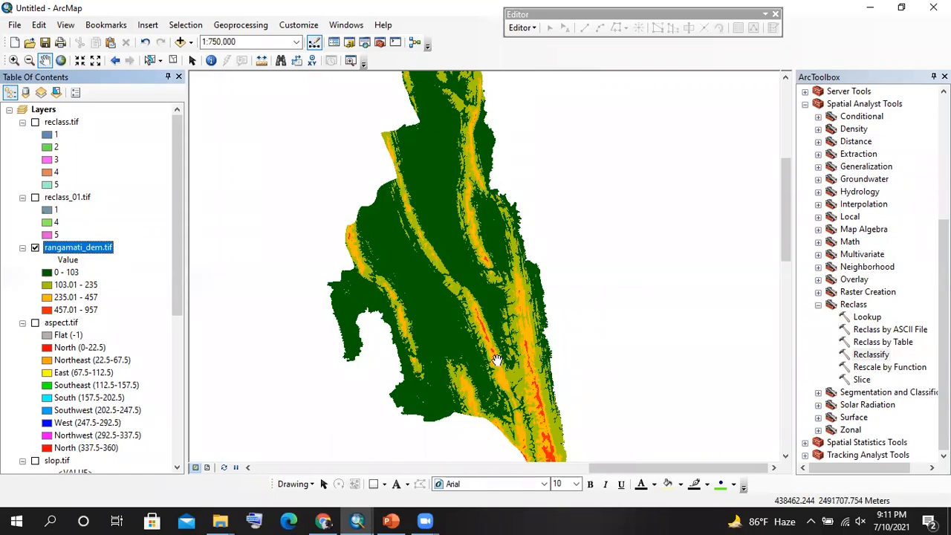
pyautogui.scroll(-4, 498, 326)
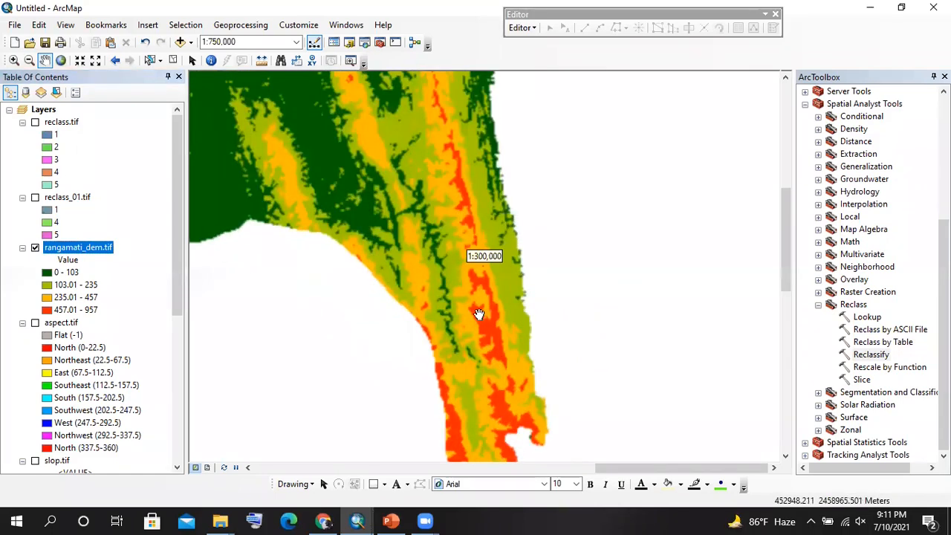
pyautogui.scroll(-1, 499, 336)
pyautogui.scroll(-1, 496, 337)
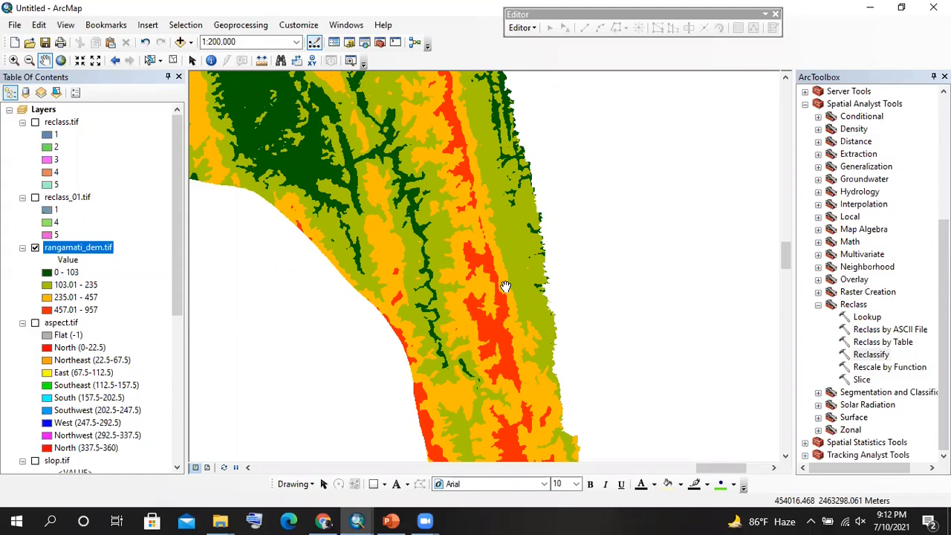
# - Go through the four elevation ranges of rangamati_dem.tif and review the Reclassify tool's settings, closing the tool without running it
pyautogui.click(71, 274)
pyautogui.click(74, 287)
pyautogui.click(79, 300)
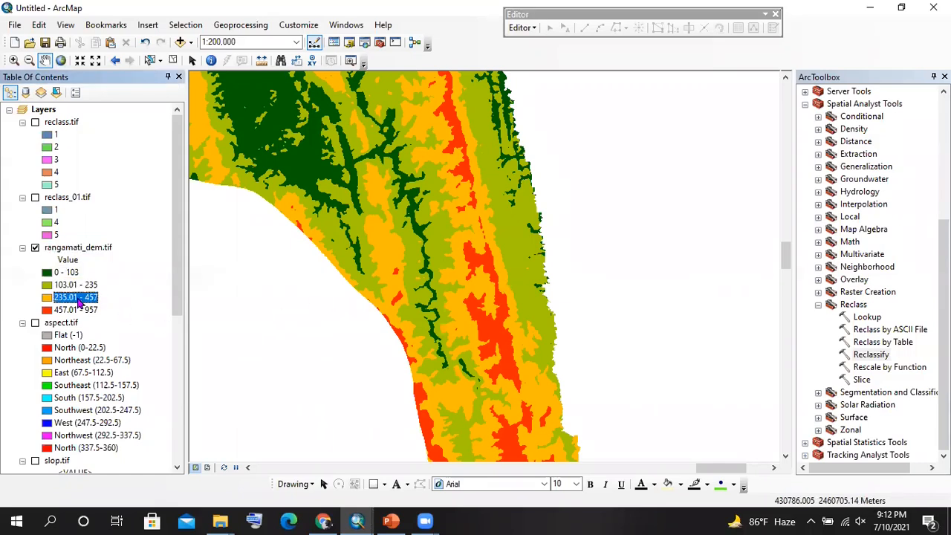
pyautogui.click(81, 312)
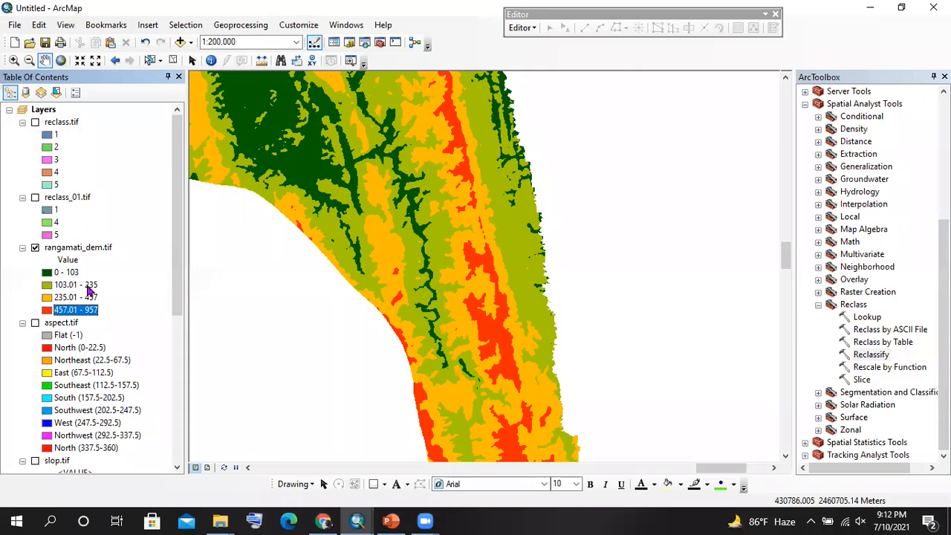
pyautogui.click(97, 289)
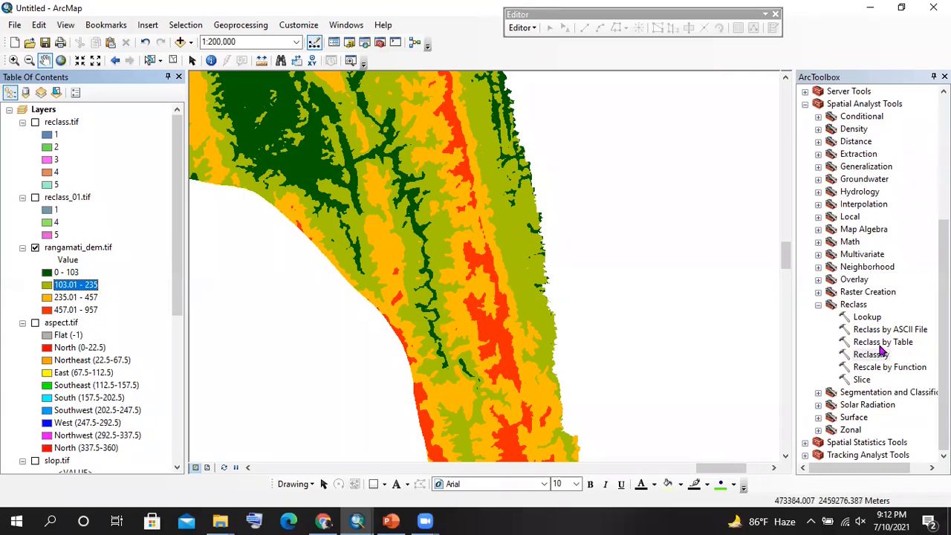
pyautogui.doubleClick(872, 355)
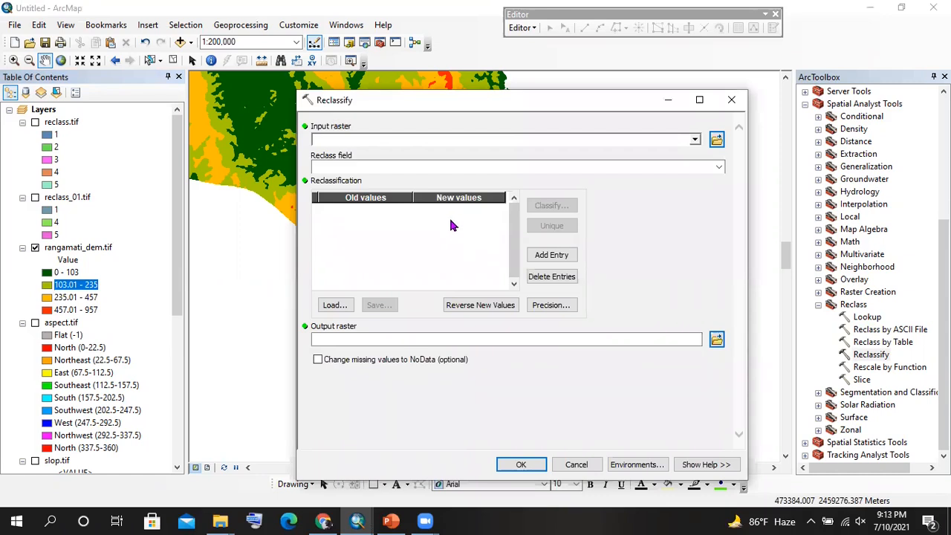
pyautogui.click(731, 99)
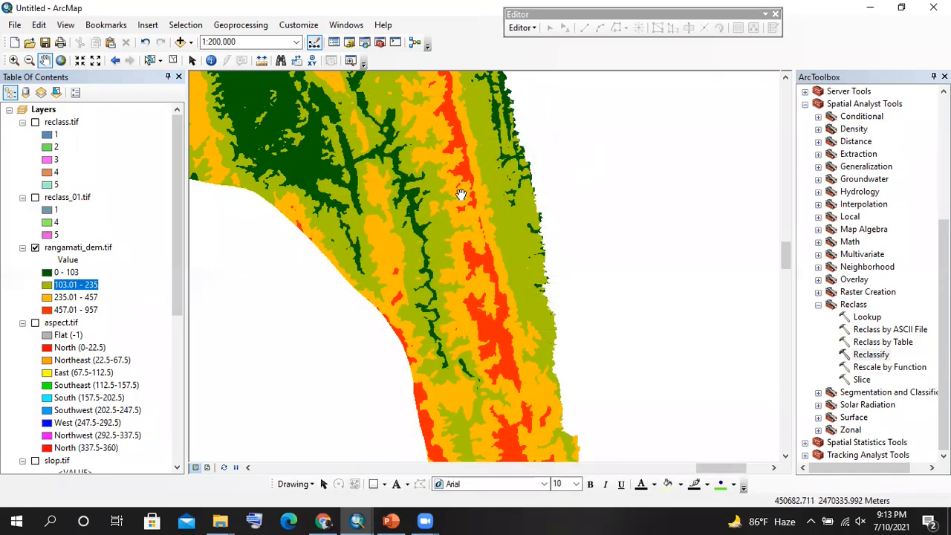
# - Examine the southern end of rangamati_dem.tif and collapse the Reclass toolset and the Spatial Analyst Tools toolbox
pyautogui.scroll(2, 460, 195)
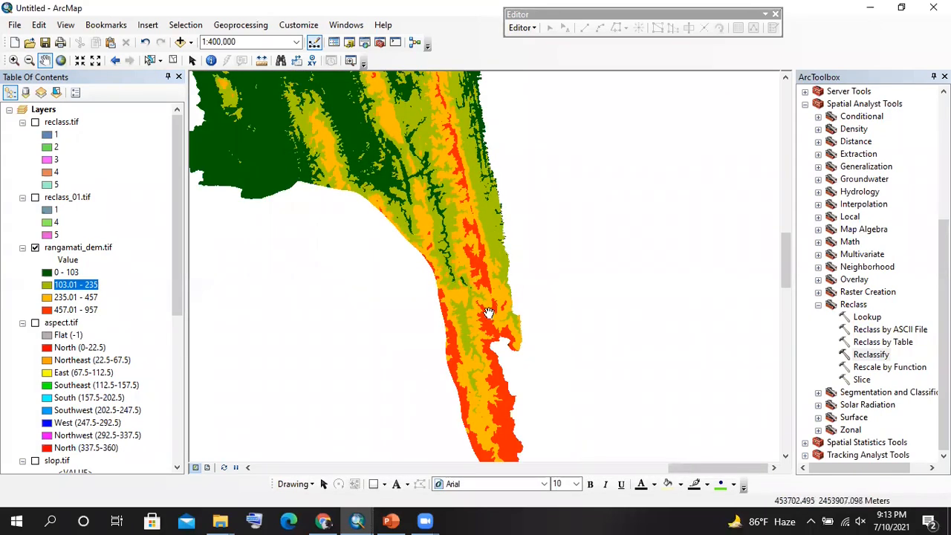
pyautogui.scroll(-2, 467, 326)
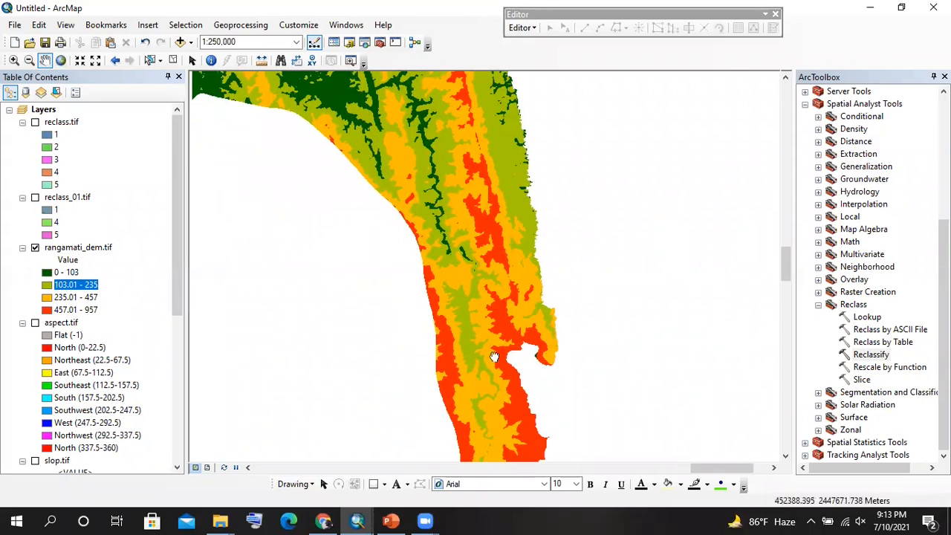
pyautogui.scroll(2, 501, 197)
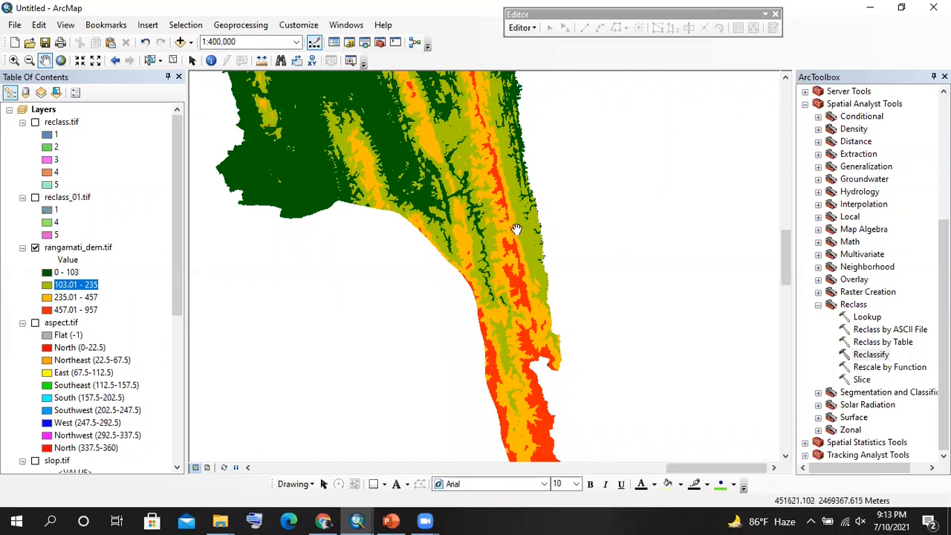
pyautogui.moveTo(524, 247); pyautogui.dragTo(485, 208)
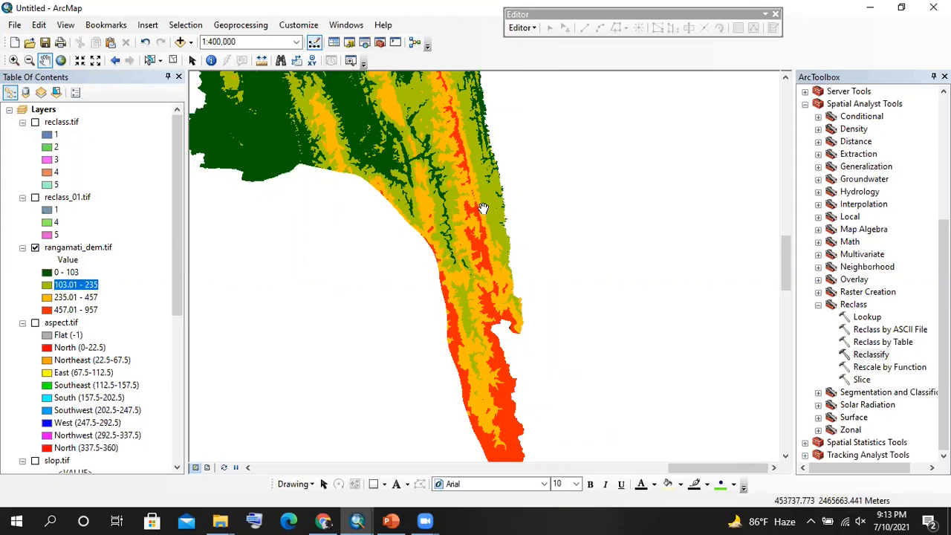
pyautogui.click(818, 305)
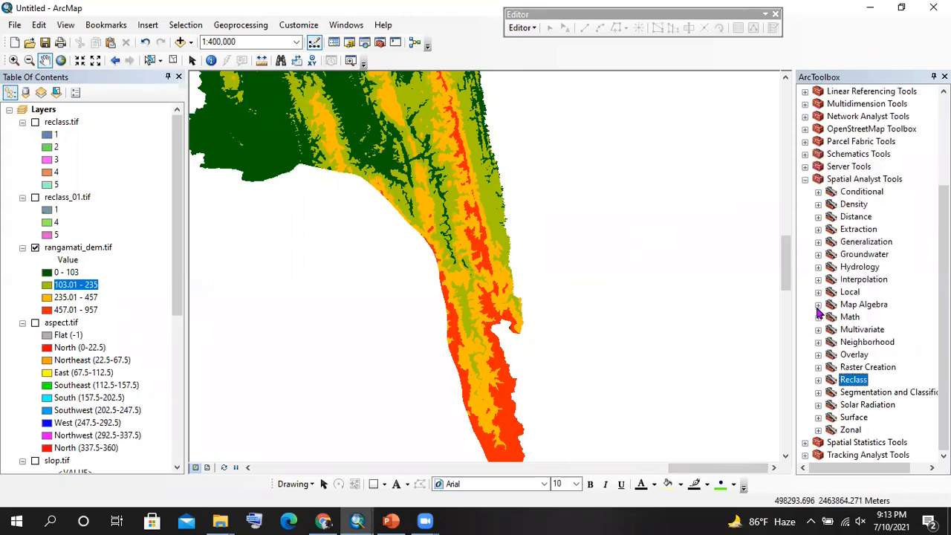
pyautogui.click(804, 180)
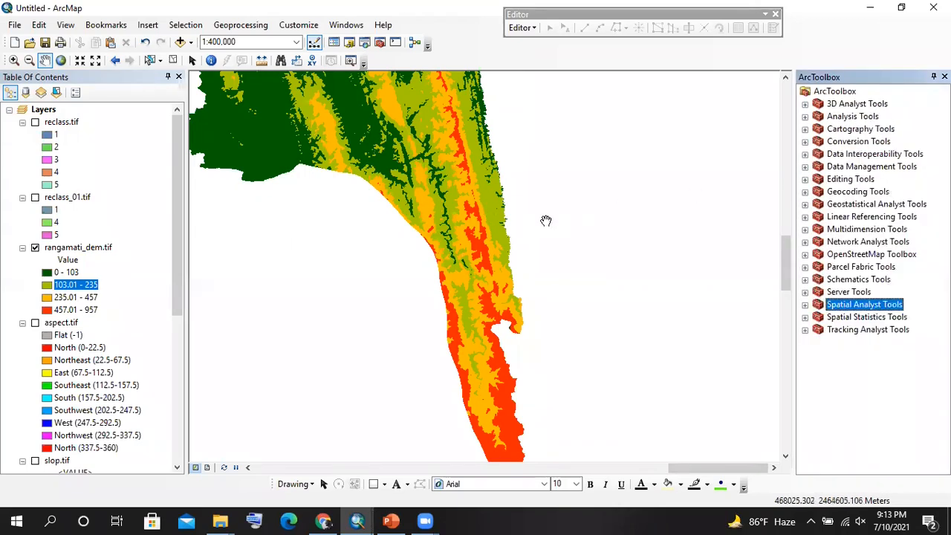
# - Switch to the Ex_04.pptx presentation in PowerPoint and return to the opening Exercise 4 outline slide
pyautogui.click(390, 521)
pyautogui.scroll(1, 169, 306)
pyautogui.scroll(3, 170, 307)
pyautogui.scroll(5, 89, 167)
pyautogui.click(85, 169)
pyautogui.click(212, 205)
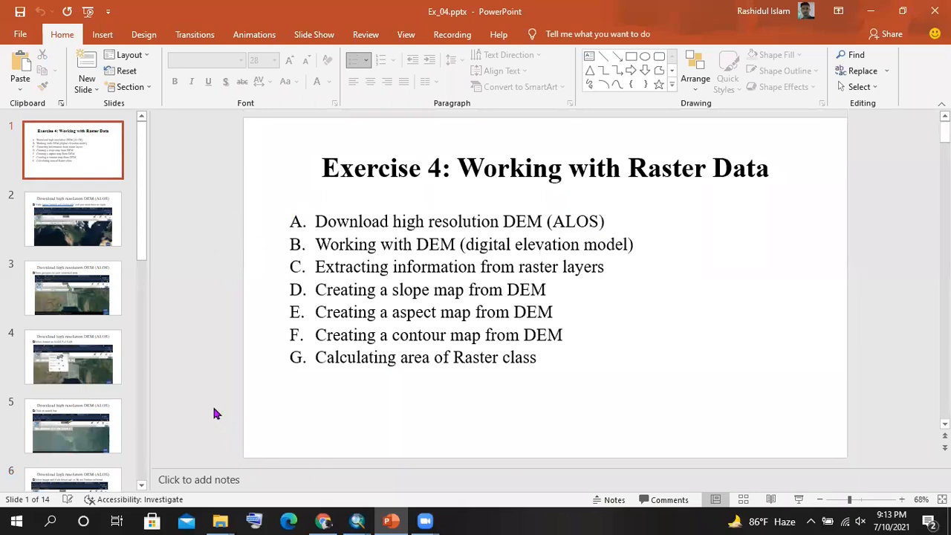
# - Switch to the untitled ArcMap map and examine the wider extent of rangamati_dem.tif, including its northern part
pyautogui.click(357, 521)
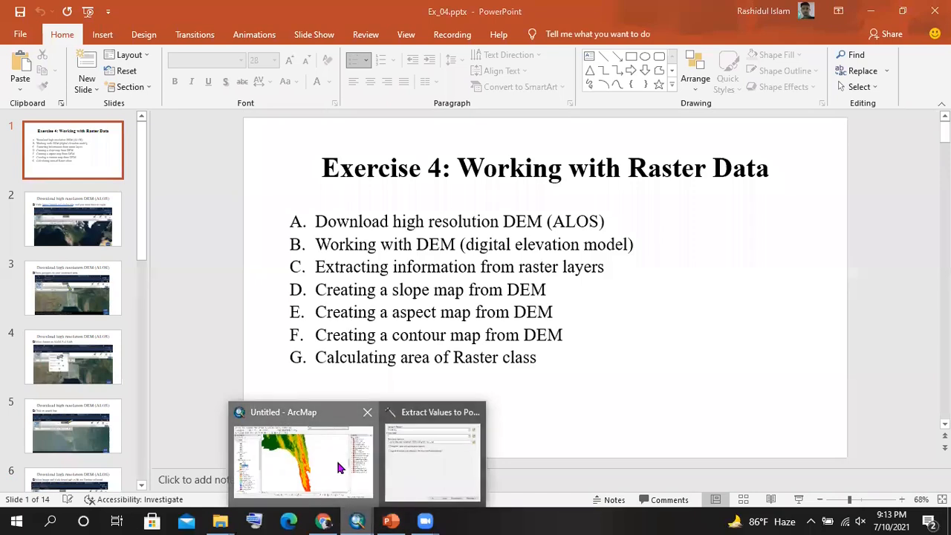
pyautogui.click(336, 458)
pyautogui.scroll(2, 431, 257)
pyautogui.scroll(1, 431, 257)
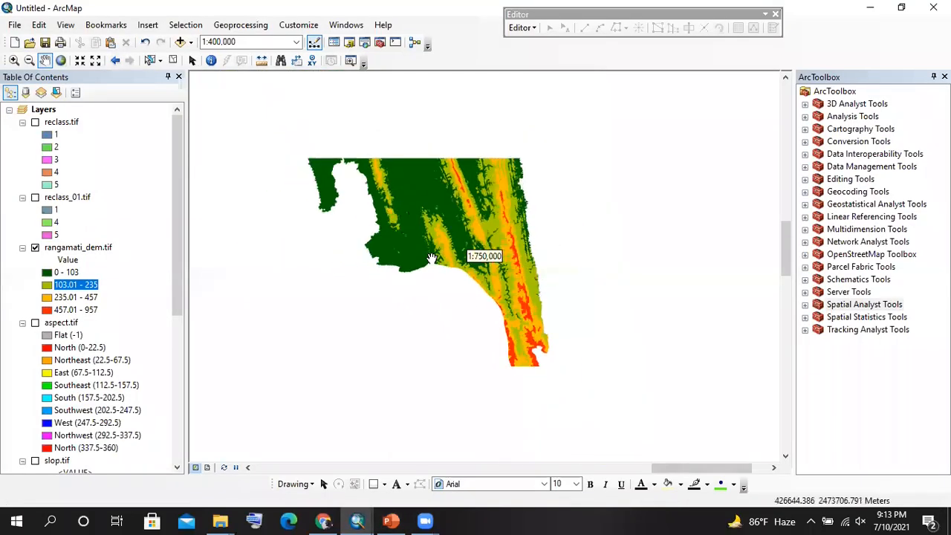
pyautogui.moveTo(432, 226); pyautogui.dragTo(443, 275)
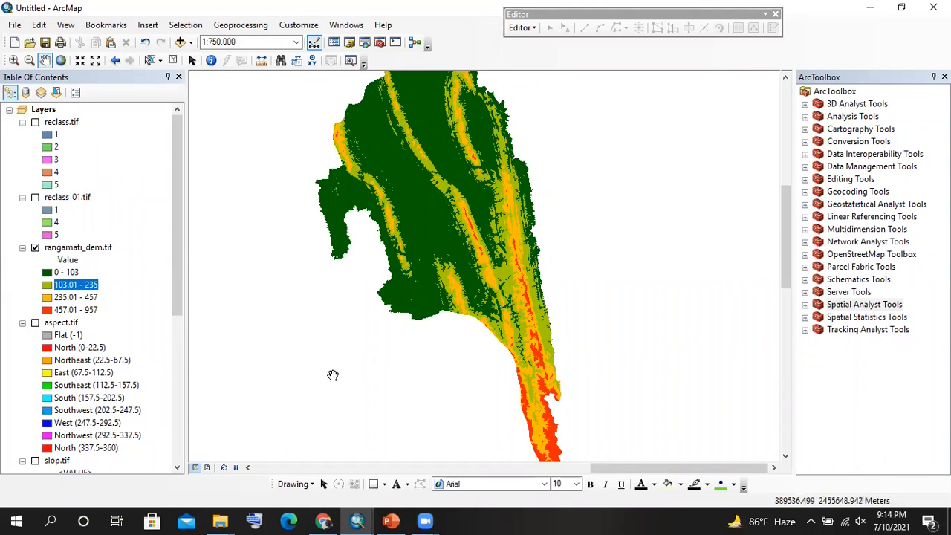
# - Switch back to the Ex_04.pptx presentation in PowerPoint and select the list of topics A to G on the Exercise 4 outline slide
pyautogui.click(401, 521)
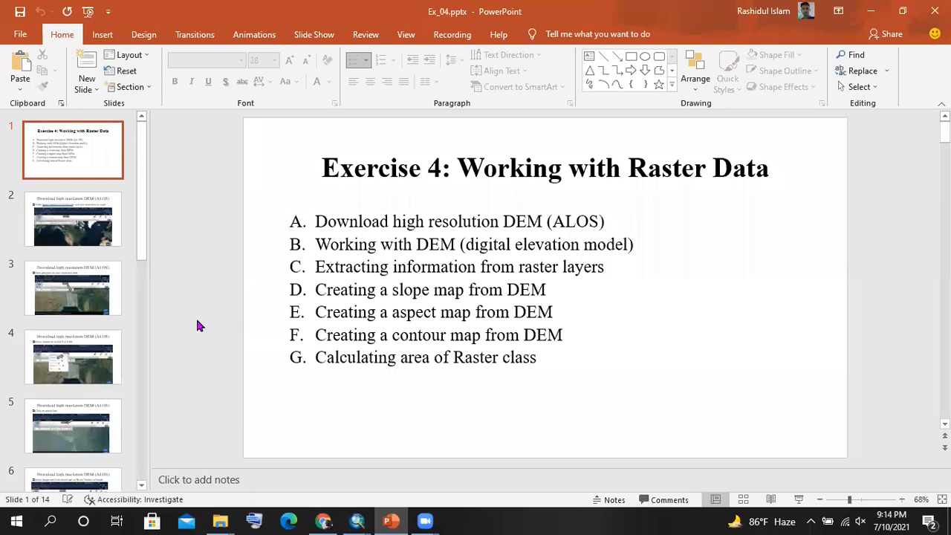
pyautogui.doubleClick(519, 355)
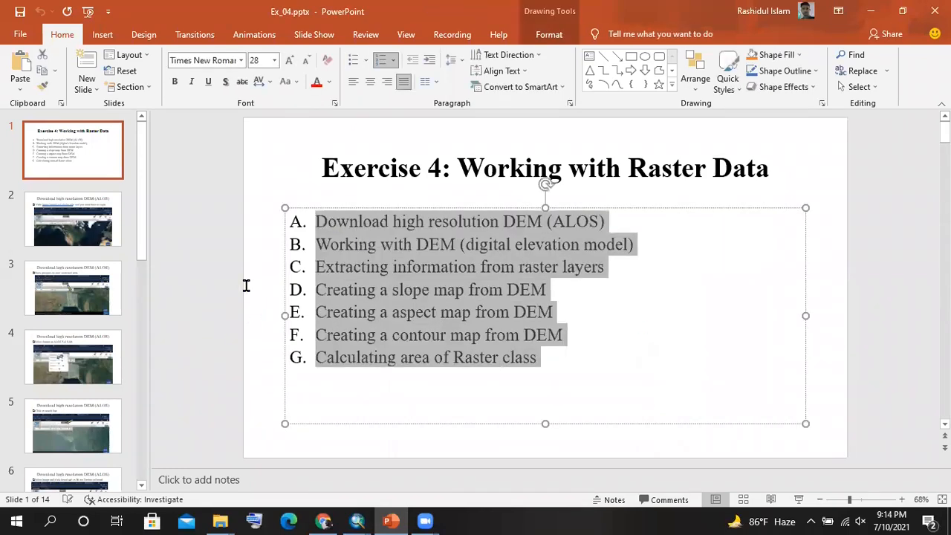
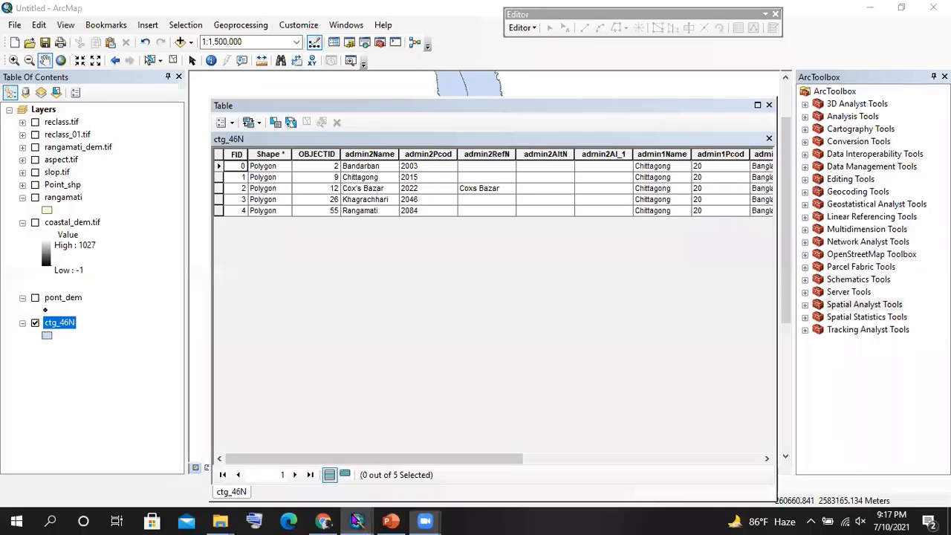
# - Return to the untitled ArcMap window with the open ctg_46N attribute table
pyautogui.moveTo(357, 520)
pyautogui.click(306, 437)
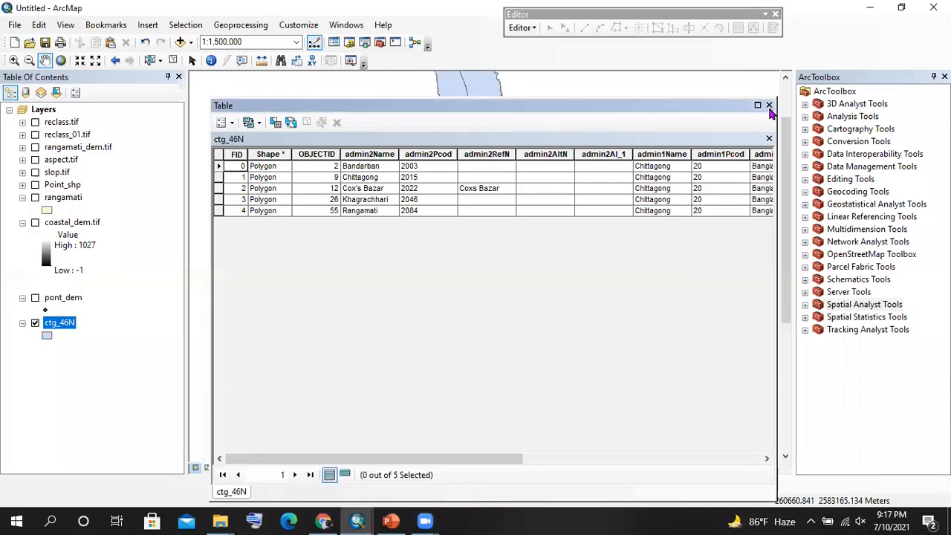
# - Close the ctg_46N attribute table and view the district polygons across the whole map
pyautogui.click(769, 105)
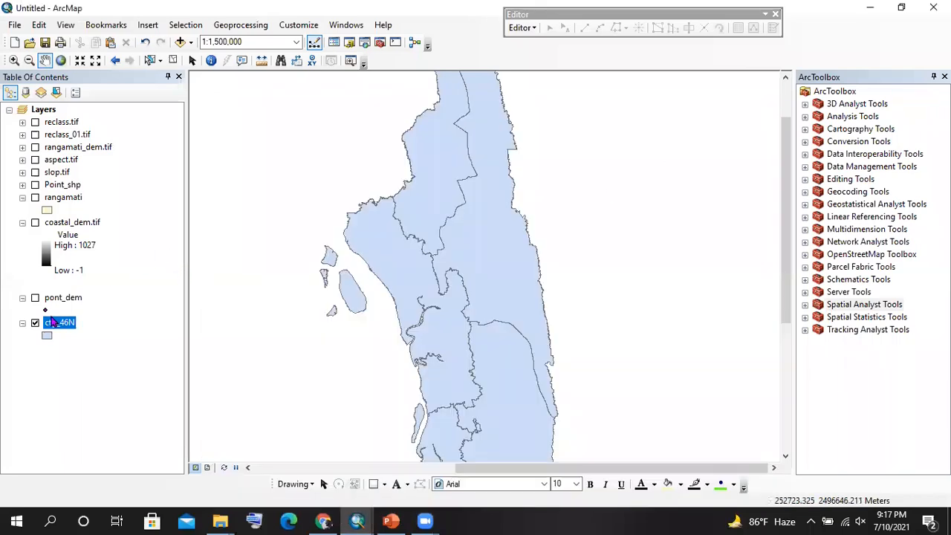
pyautogui.click(117, 309)
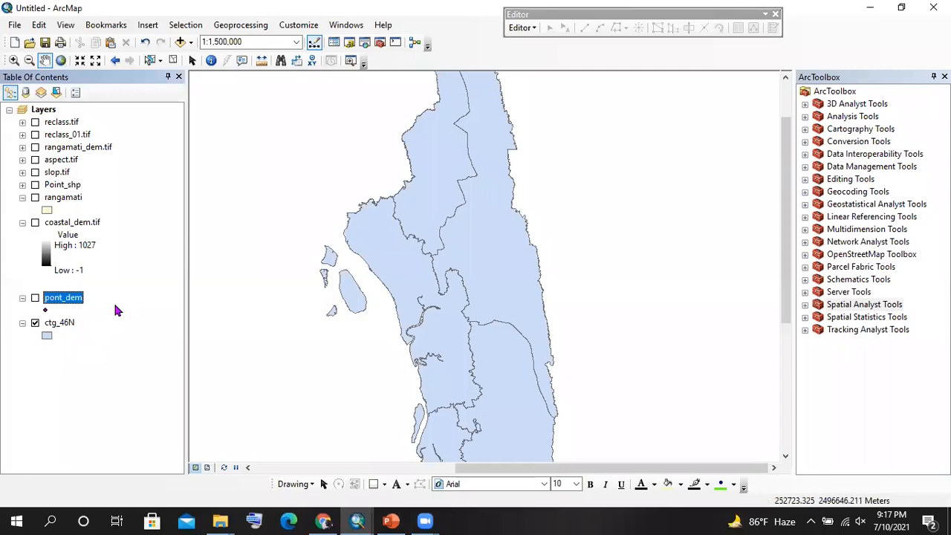
pyautogui.scroll(2, 456, 253)
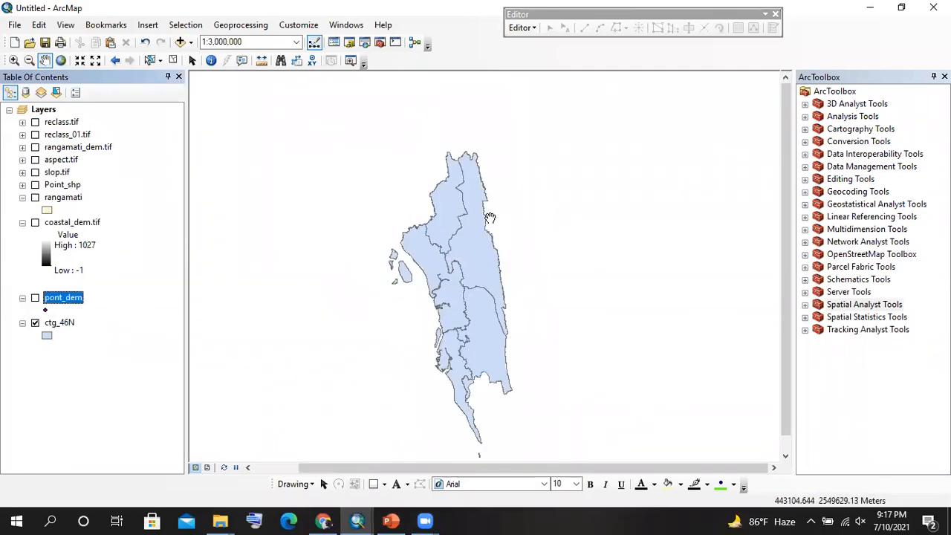
pyautogui.scroll(-2, 484, 255)
pyautogui.keyDown('ctrl'); pyautogui.click(69, 324); pyautogui.keyUp('ctrl')
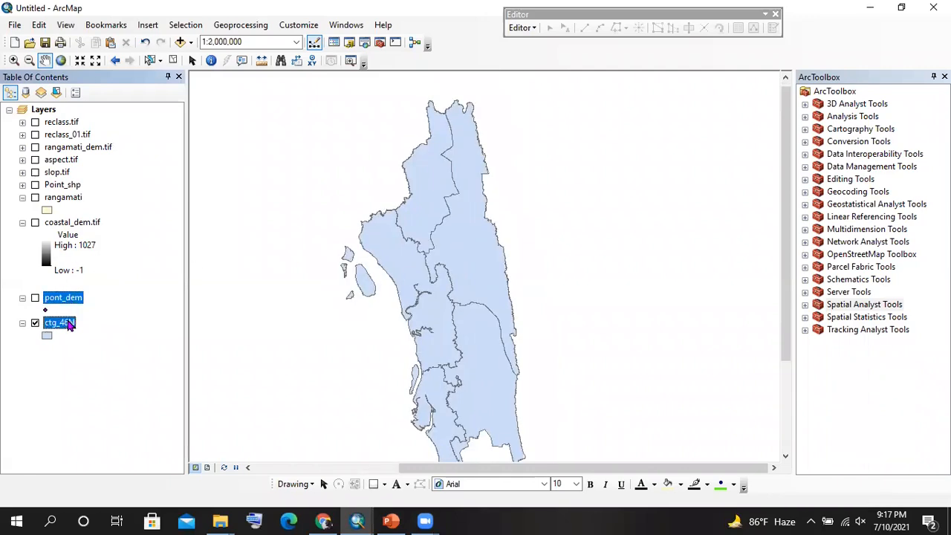
pyautogui.rightClick(69, 324)
pyautogui.click(100, 375)
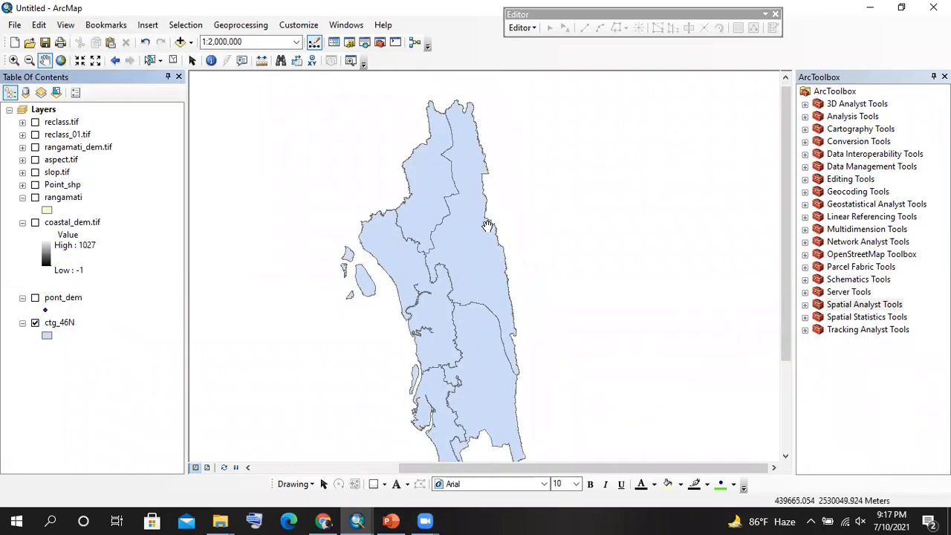
pyautogui.moveTo(481, 241); pyautogui.dragTo(468, 221)
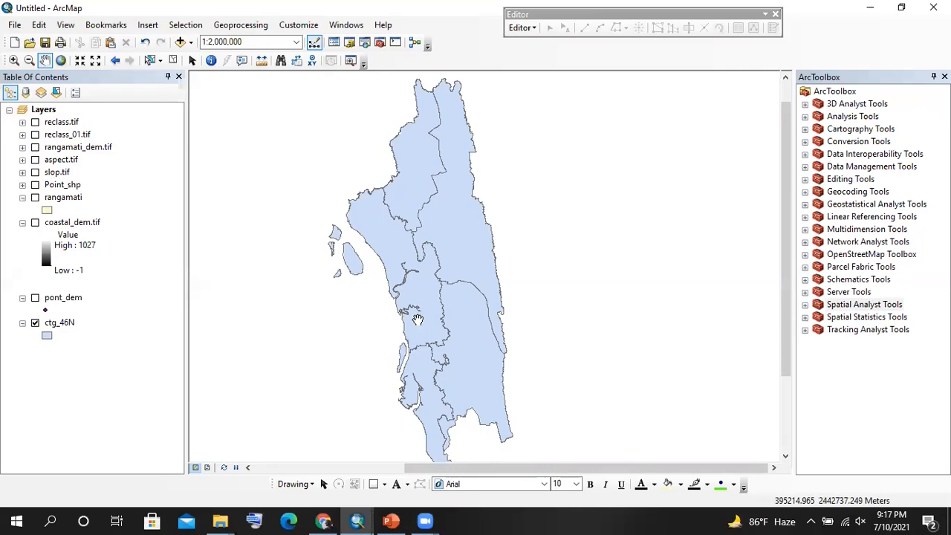
# - Select only the Rangamati record in the ctg_46N attribute table and close the table
pyautogui.rightClick(68, 325)
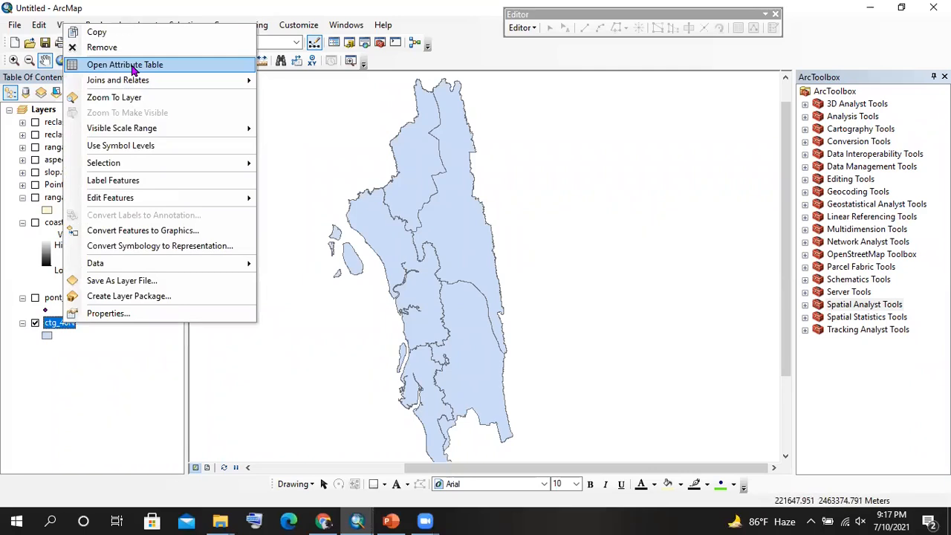
pyautogui.click(132, 68)
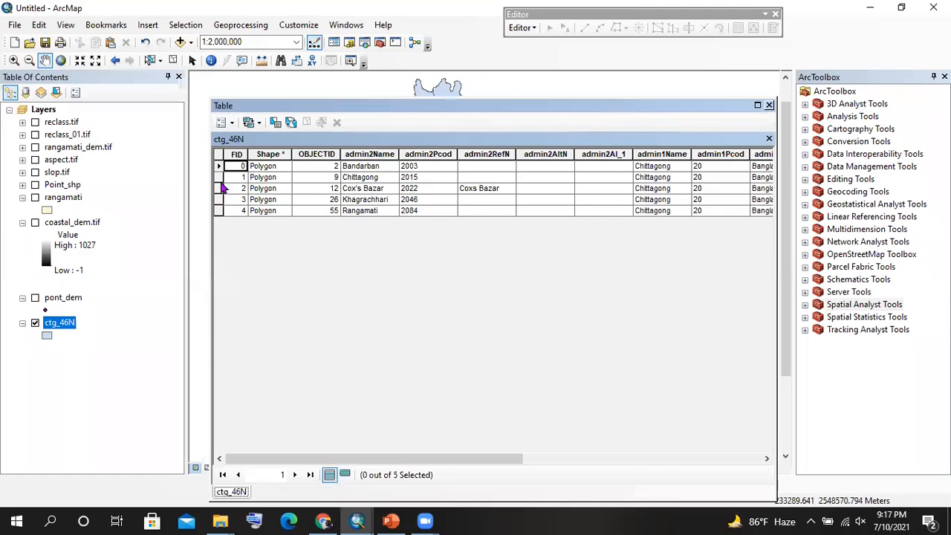
pyautogui.click(219, 178)
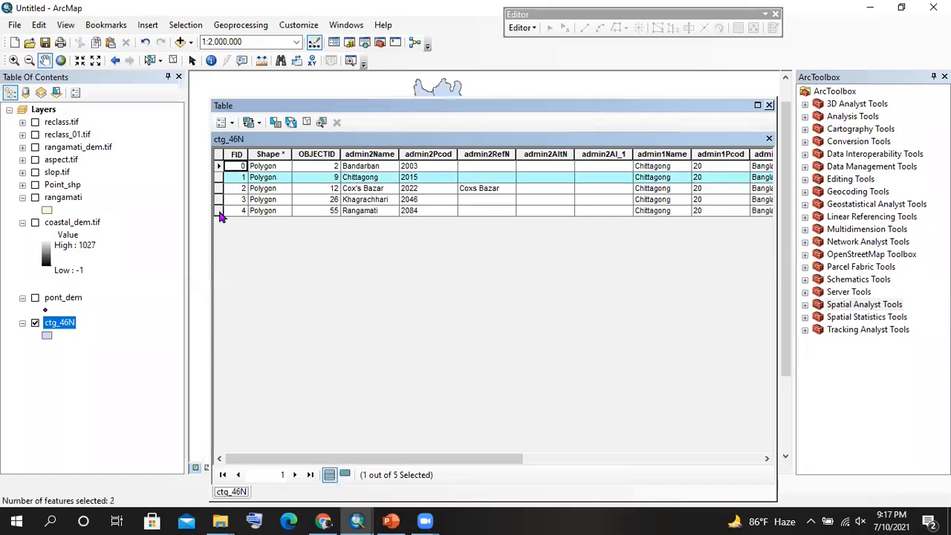
pyautogui.click(219, 212)
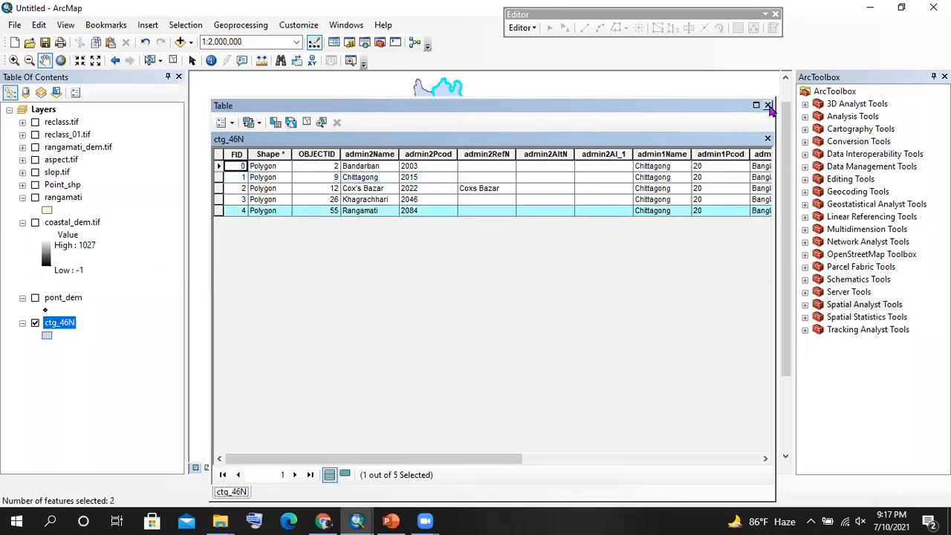
pyautogui.click(768, 105)
# - Export the selected ctg_46N feature to D:\ArcGIS_training\Practice Raster\Export_Output.shp using the layer's source coordinate system, and add it to the map
pyautogui.rightClick(73, 327)
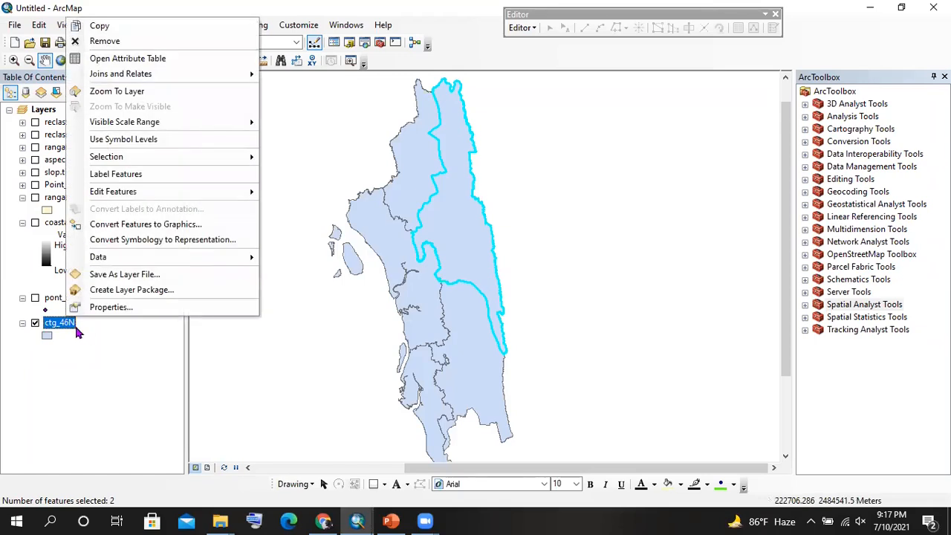
pyautogui.moveTo(119, 259)
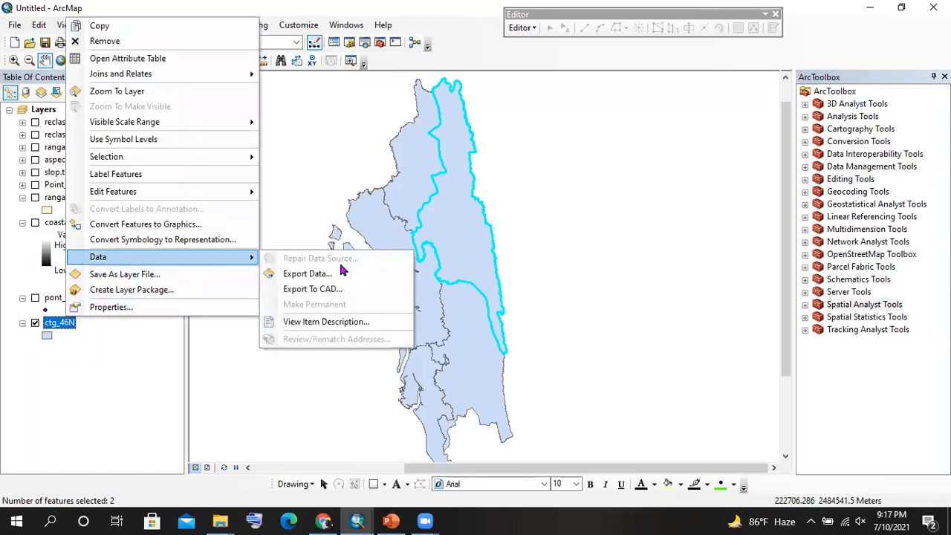
pyautogui.click(327, 273)
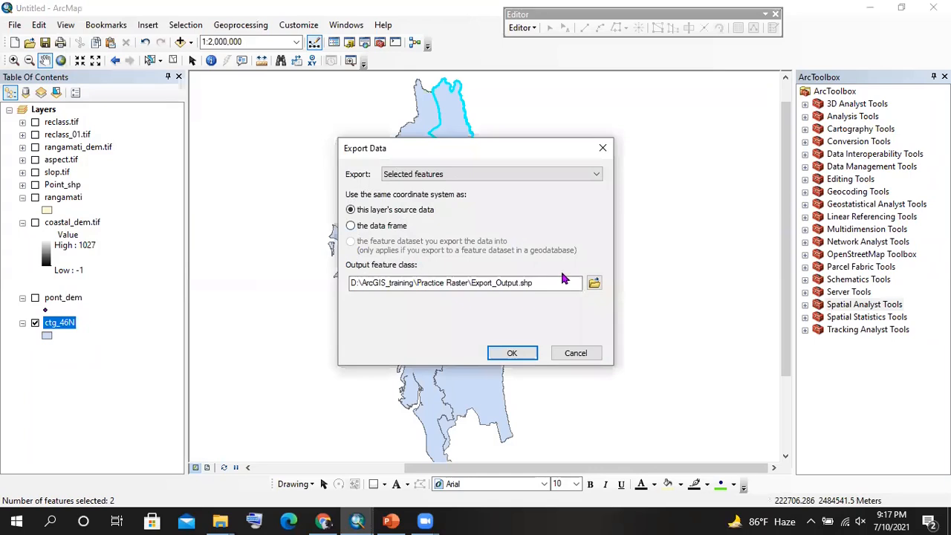
pyautogui.click(513, 352)
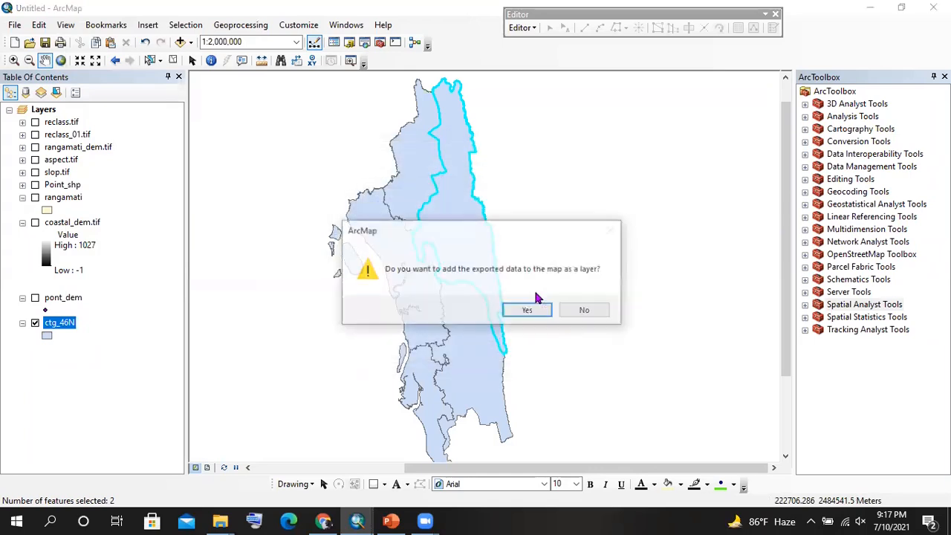
pyautogui.click(523, 309)
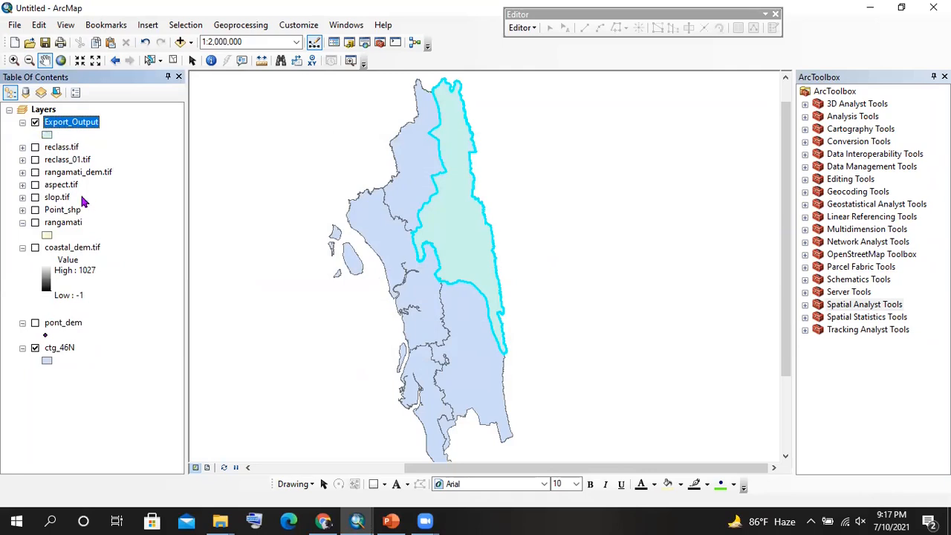
# - Move the rangamati layer above all other layers, make it visible, and hide the Export_Output layer
pyautogui.moveTo(77, 223); pyautogui.dragTo(101, 116)
pyautogui.click(35, 122)
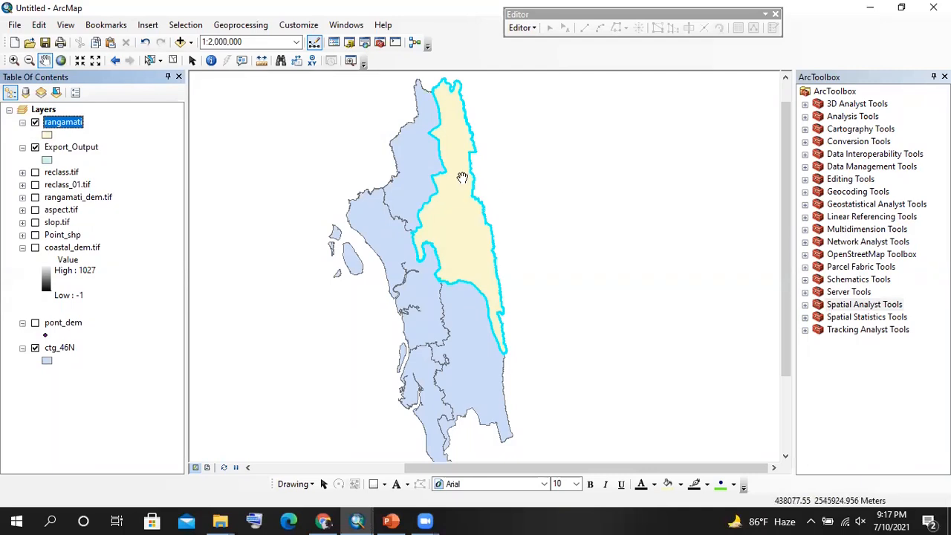
pyautogui.click(35, 147)
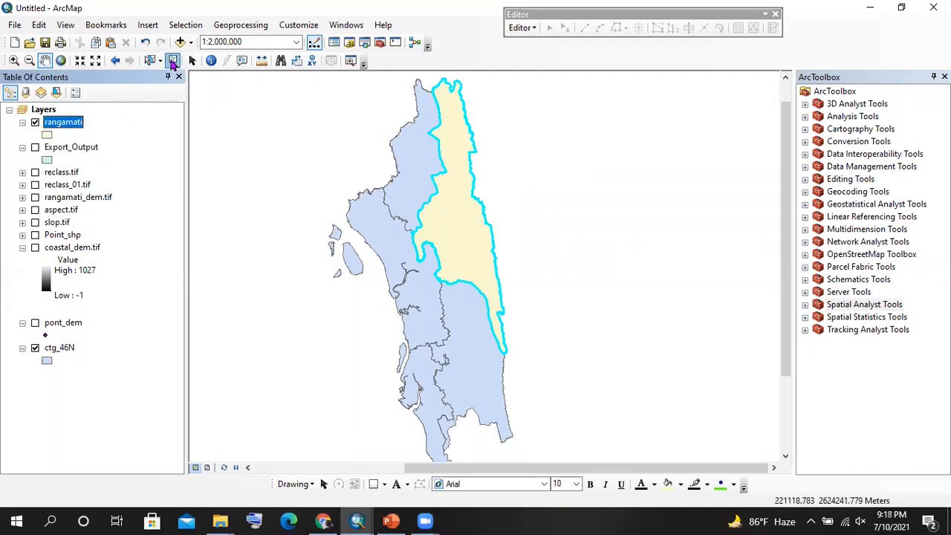
# - Clear the feature selection and display the coastal_dem.tif raster
pyautogui.click(171, 62)
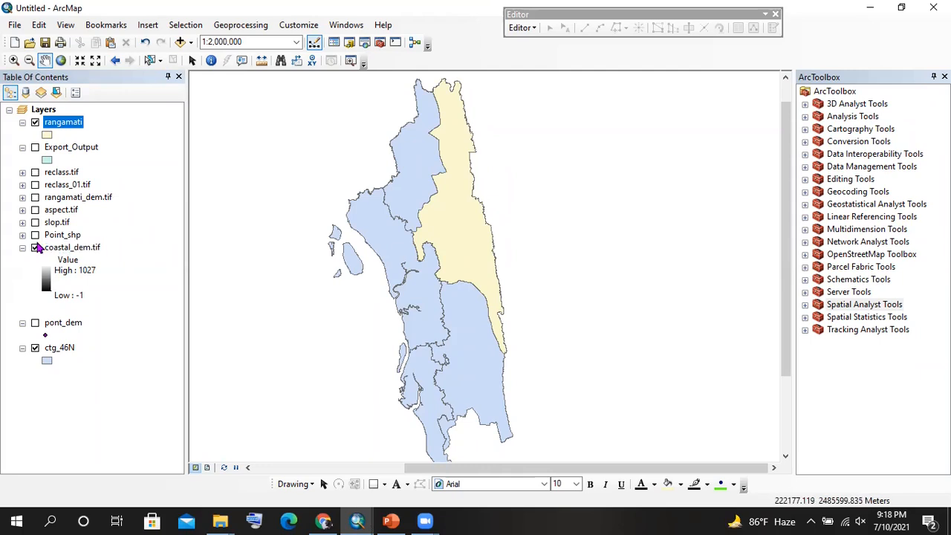
pyautogui.click(35, 247)
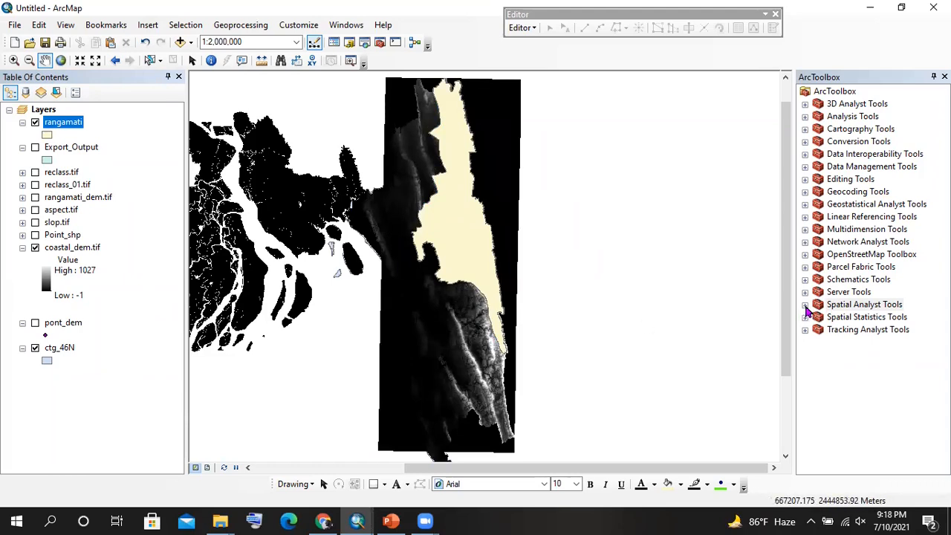
# - Fill in Extract by Mask with coastal_dem.tif as input raster and rangamati as mask data, and dismiss it without running
pyautogui.click(805, 304)
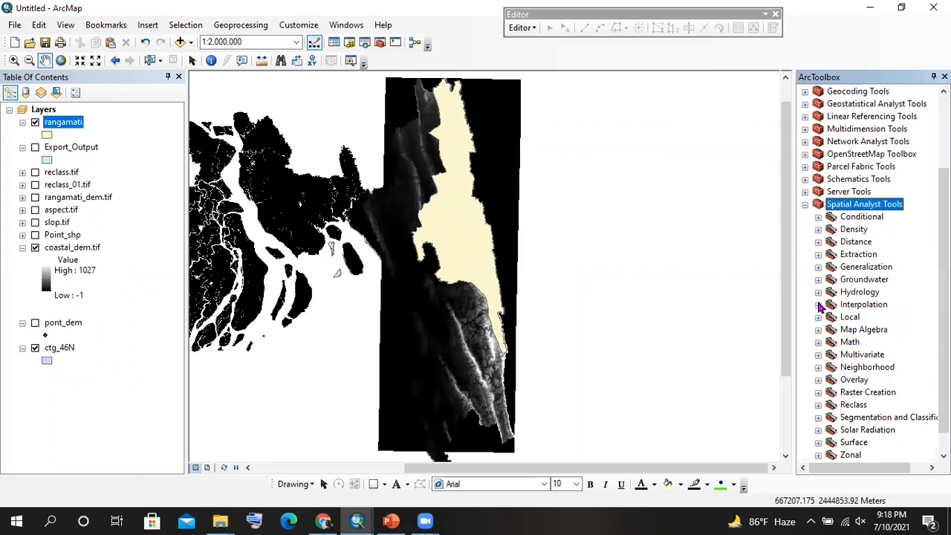
pyautogui.click(818, 254)
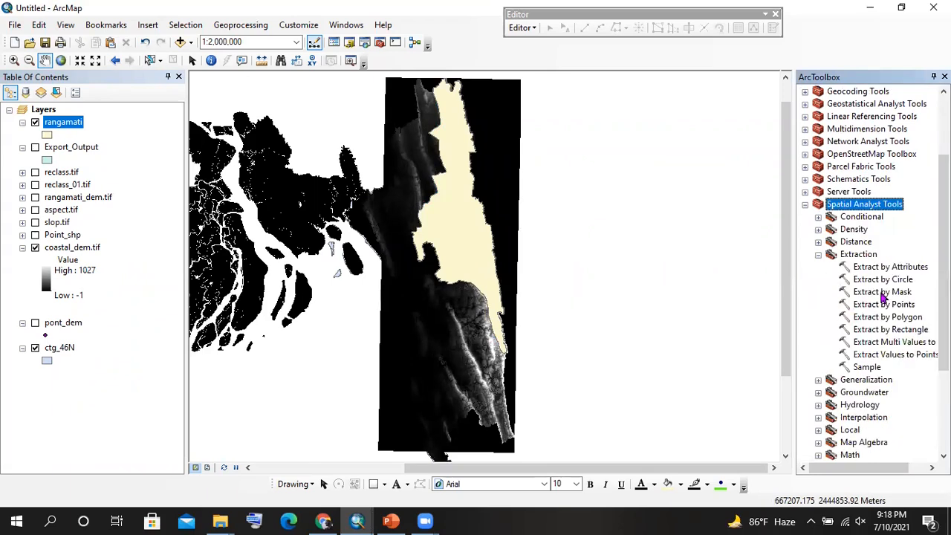
pyautogui.click(883, 293)
pyautogui.doubleClick(882, 293)
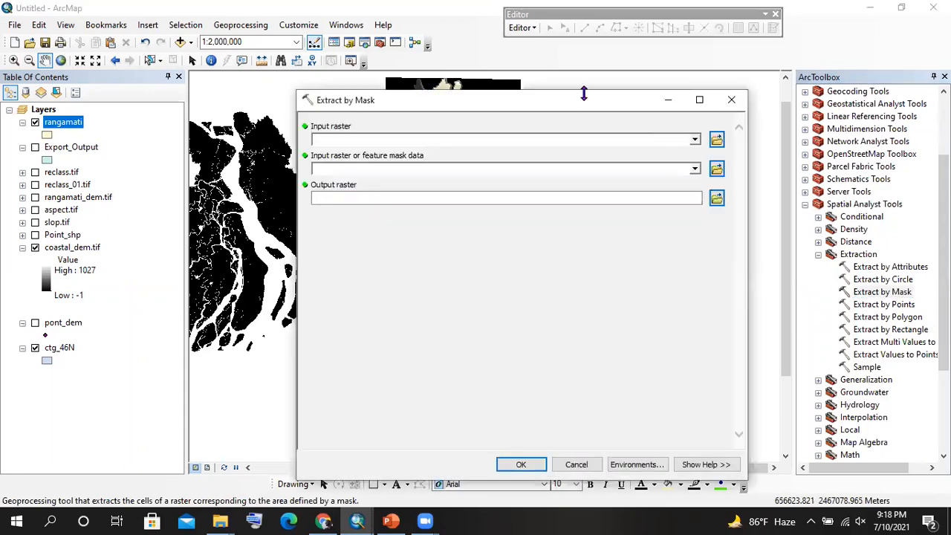
pyautogui.moveTo(584, 93); pyautogui.dragTo(584, 101)
pyautogui.moveTo(67, 126); pyautogui.dragTo(50, 137)
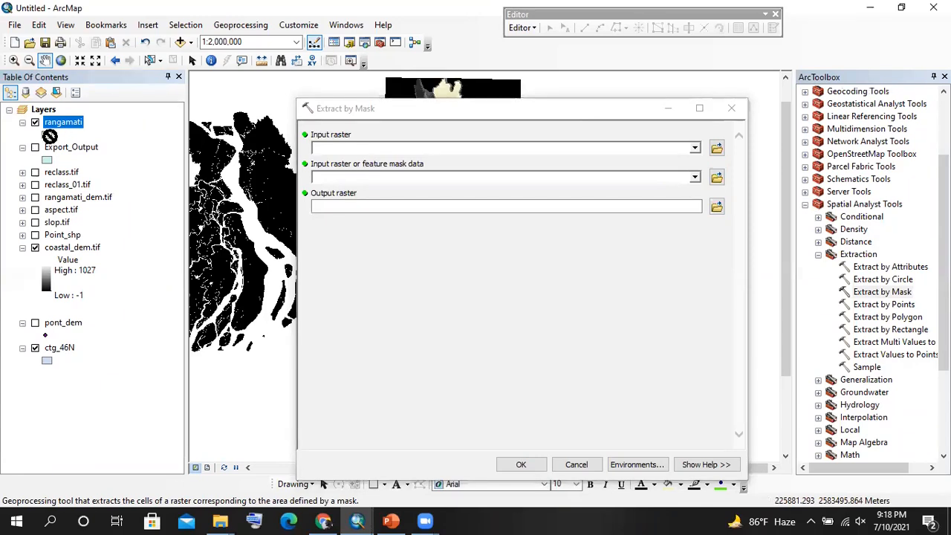
pyautogui.moveTo(71, 248); pyautogui.dragTo(356, 149)
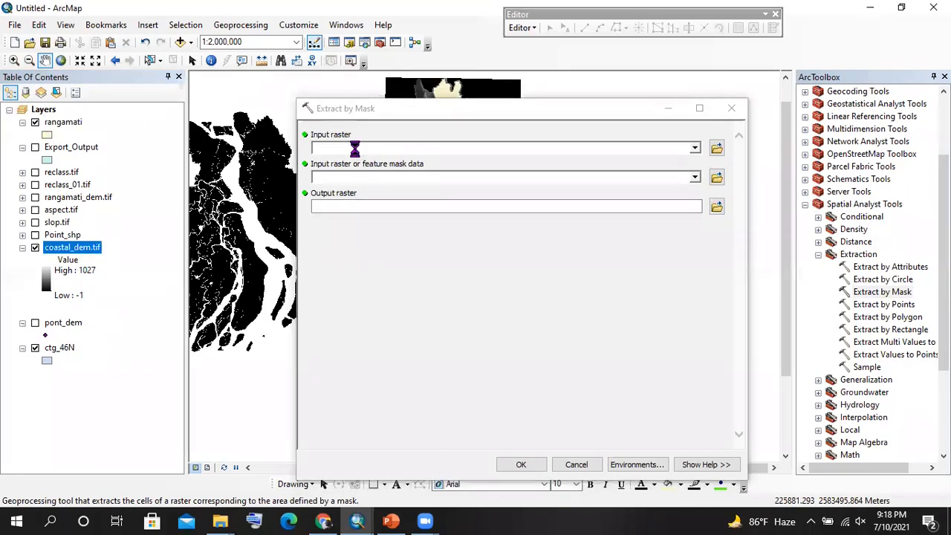
pyautogui.moveTo(63, 123); pyautogui.dragTo(377, 179)
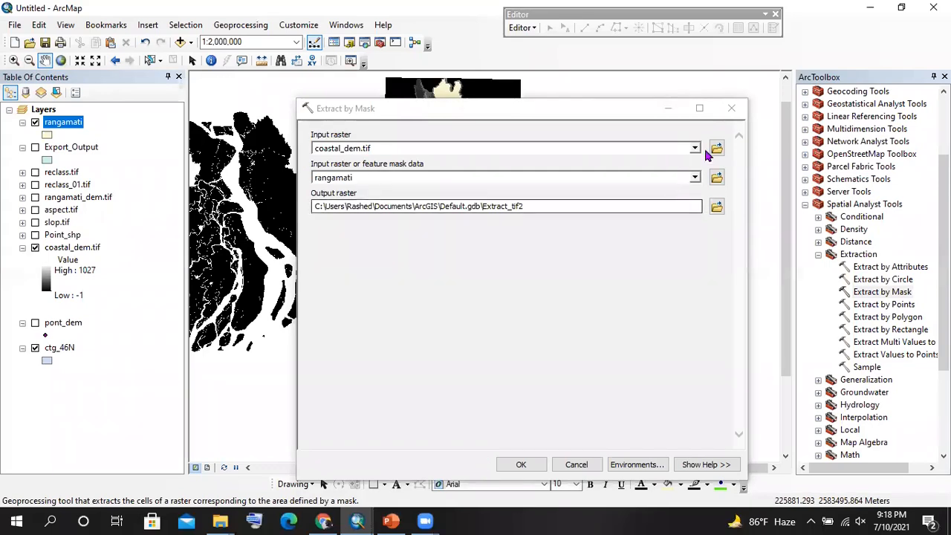
pyautogui.click(731, 108)
# - Display the rangamati_dem.tif raster and hide the rangamati polygon layer covering it
pyautogui.click(46, 198)
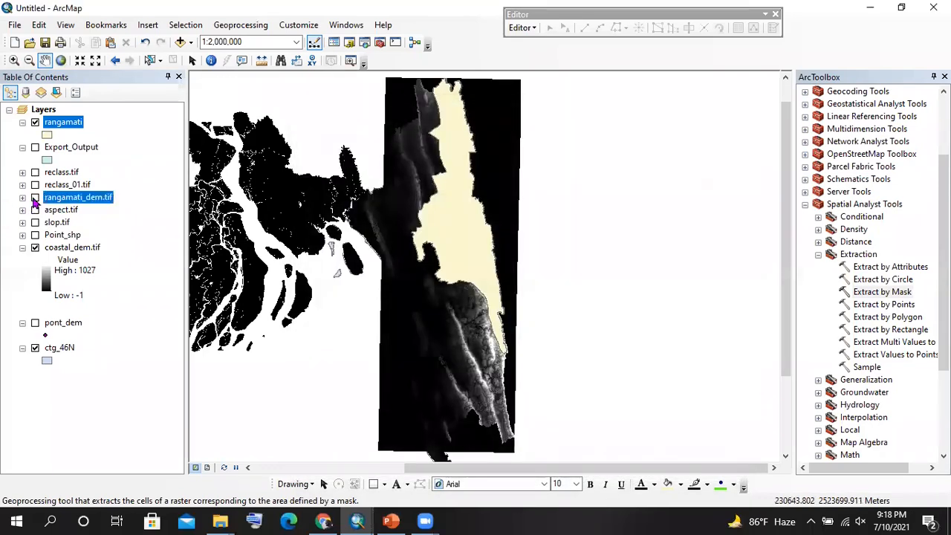
pyautogui.click(35, 198)
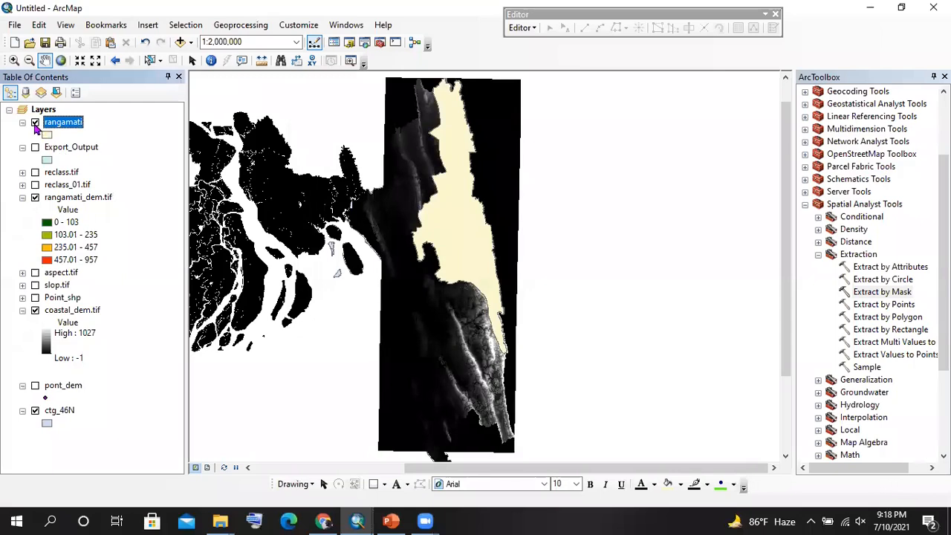
pyautogui.click(34, 123)
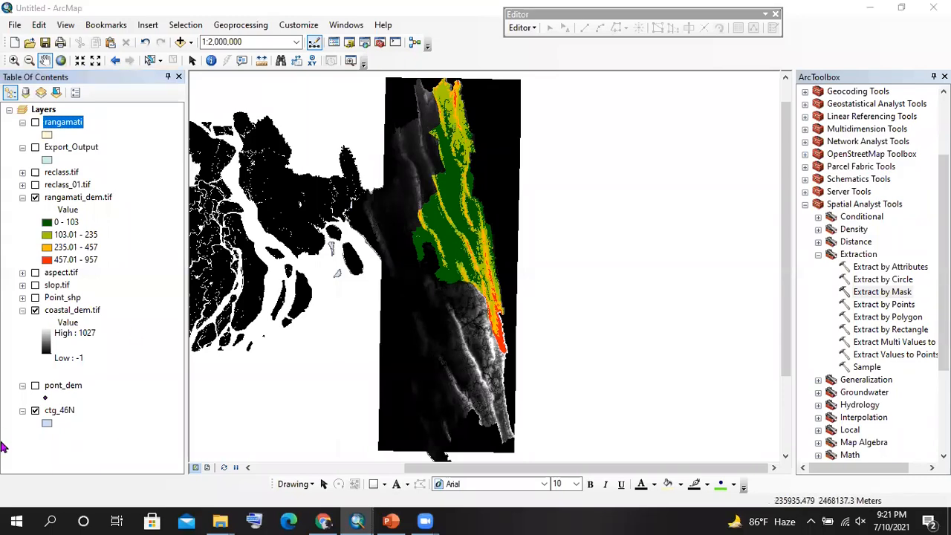
# - Examine the toolsets inside the Spatial Analyst toolbox, with its Extraction toolset collapsed
pyautogui.doubleClick(823, 204)
pyautogui.click(859, 168)
pyautogui.click(862, 204)
pyautogui.click(863, 242)
pyautogui.click(859, 318)
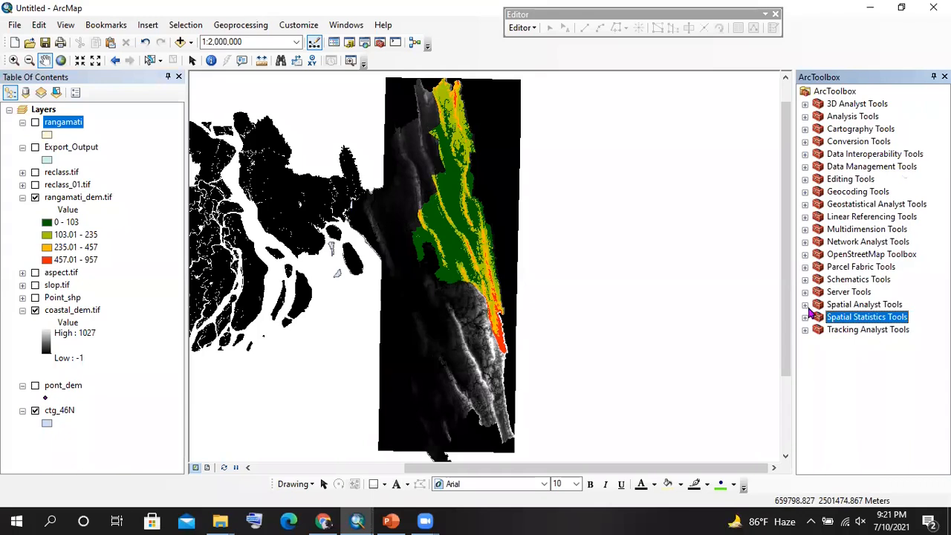
pyautogui.click(805, 305)
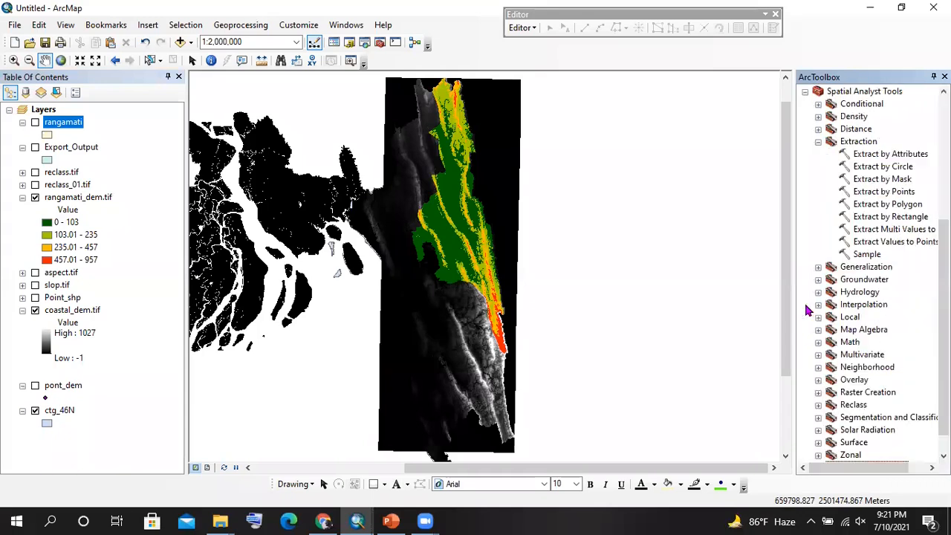
pyautogui.click(818, 143)
pyautogui.scroll(2, 812, 192)
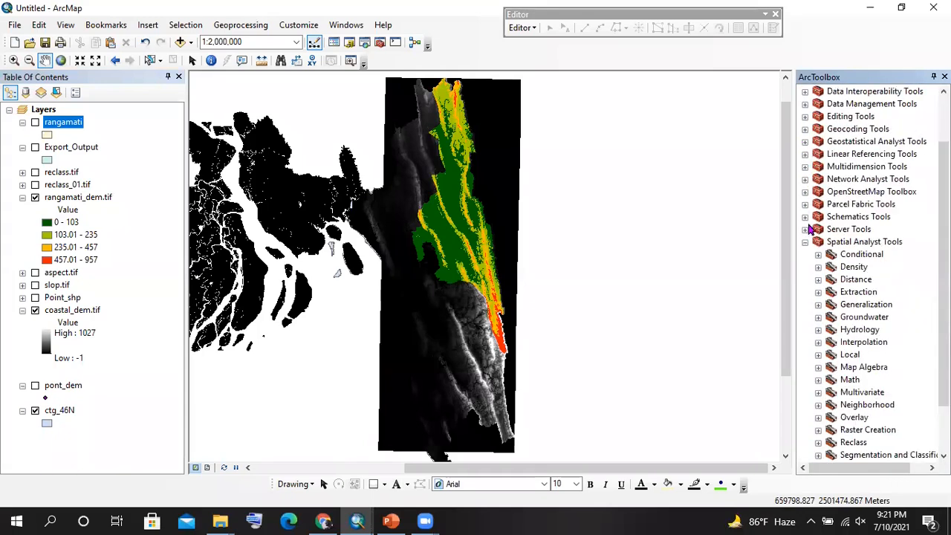
pyautogui.click(805, 242)
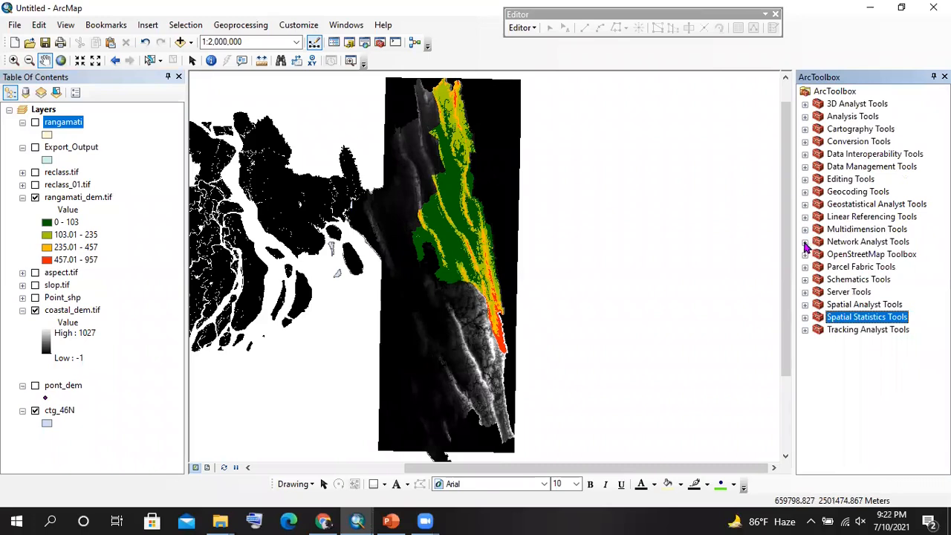
pyautogui.click(804, 305)
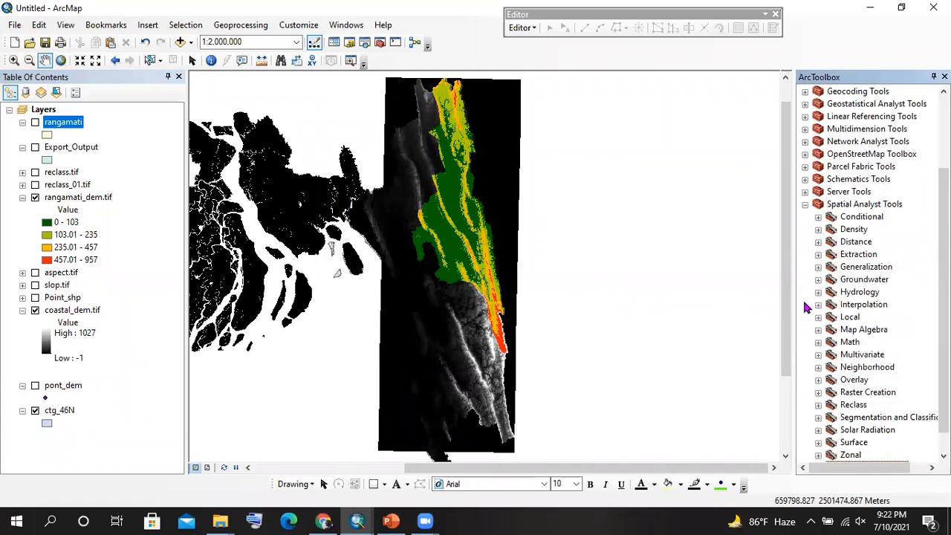
pyautogui.click(804, 205)
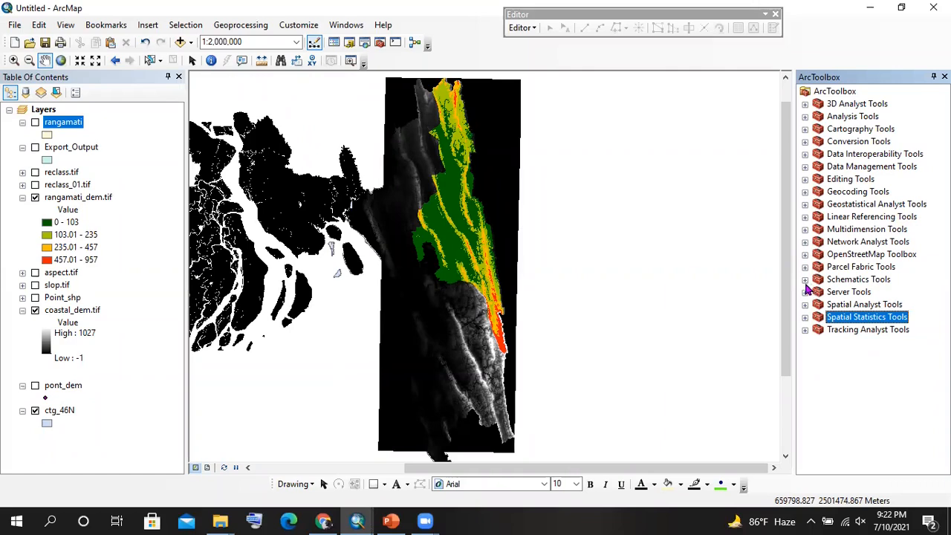
pyautogui.click(807, 305)
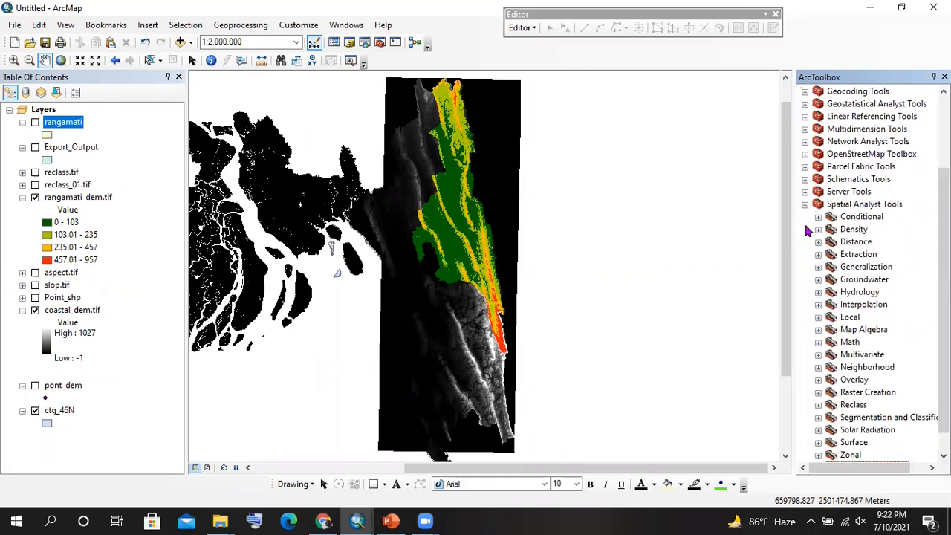
# - Read the help for the Combine tool in the Local toolset, including its input and output raster parameters, and dismiss it without running
pyautogui.click(818, 318)
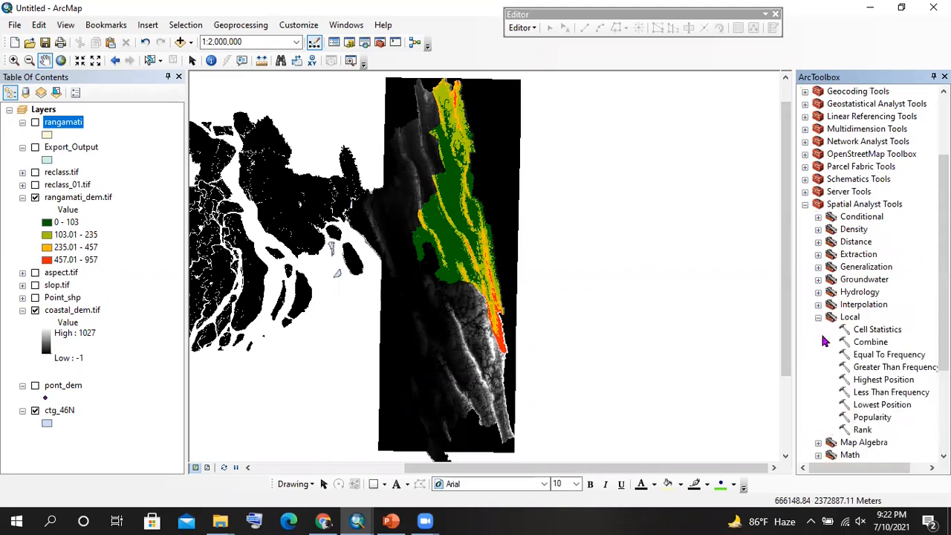
pyautogui.doubleClick(869, 344)
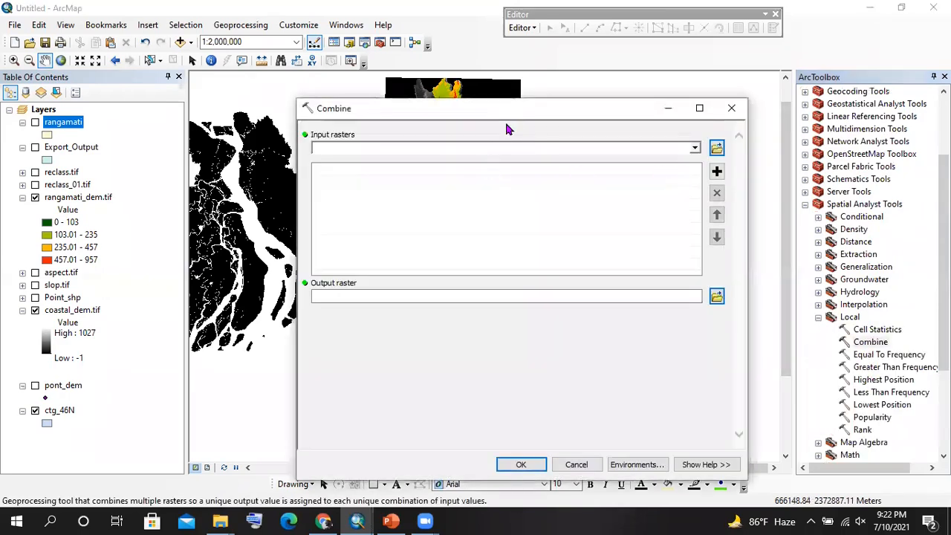
pyautogui.moveTo(477, 115); pyautogui.dragTo(400, 102)
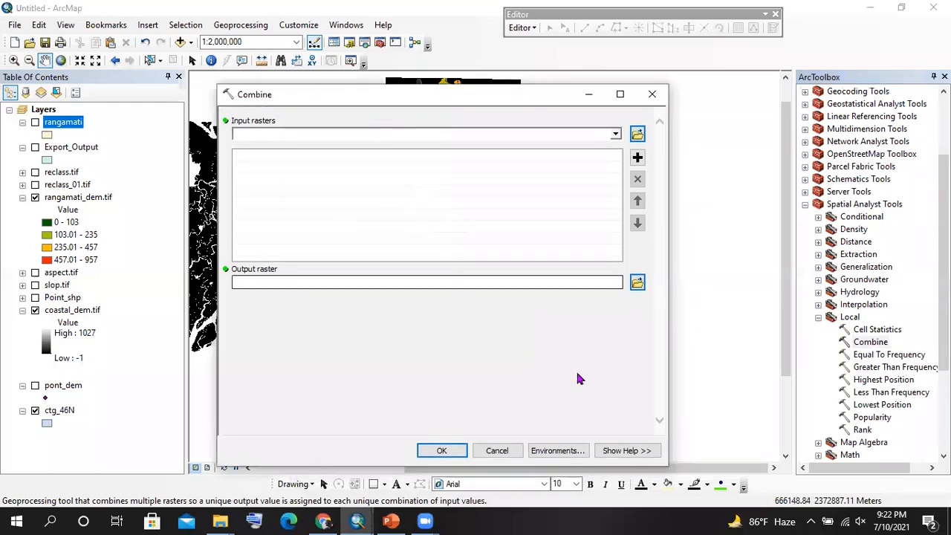
pyautogui.click(630, 452)
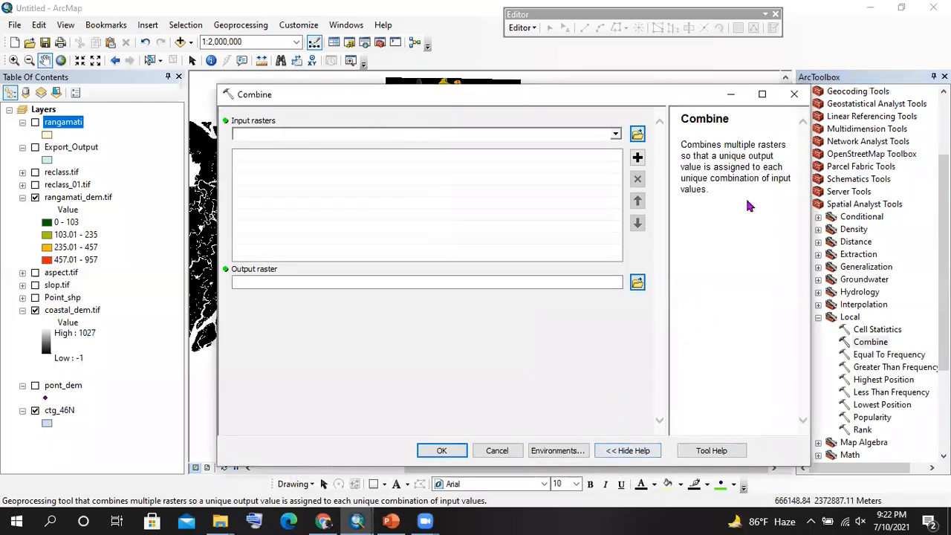
pyautogui.click(278, 135)
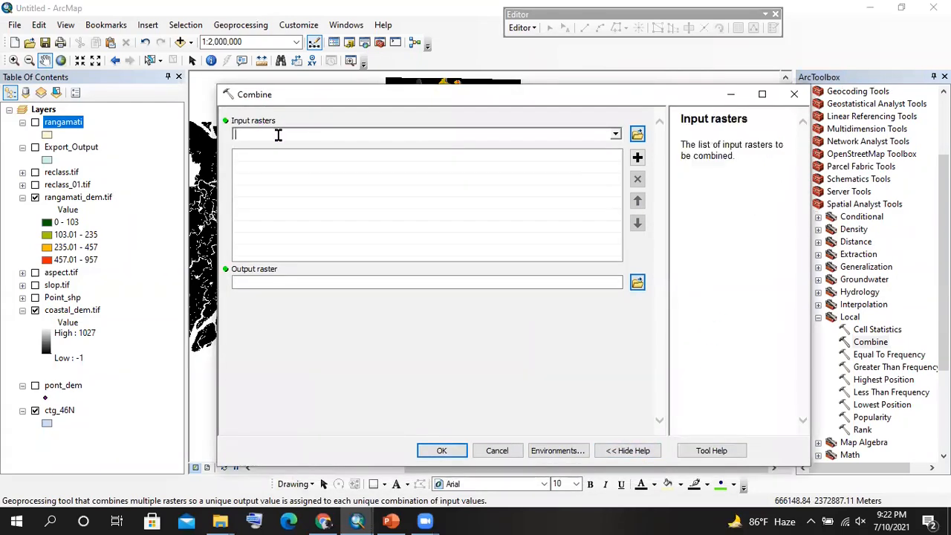
pyautogui.click(615, 134)
pyautogui.click(342, 133)
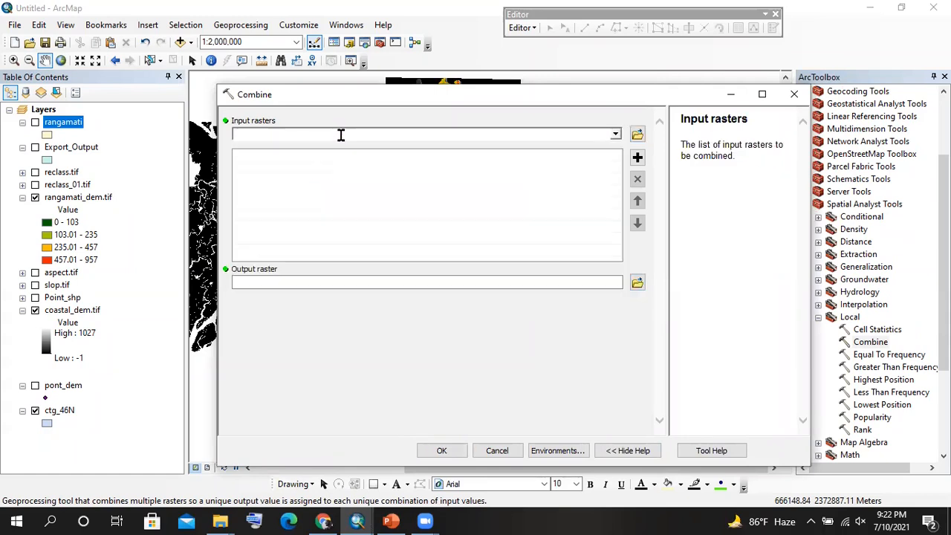
pyautogui.click(324, 276)
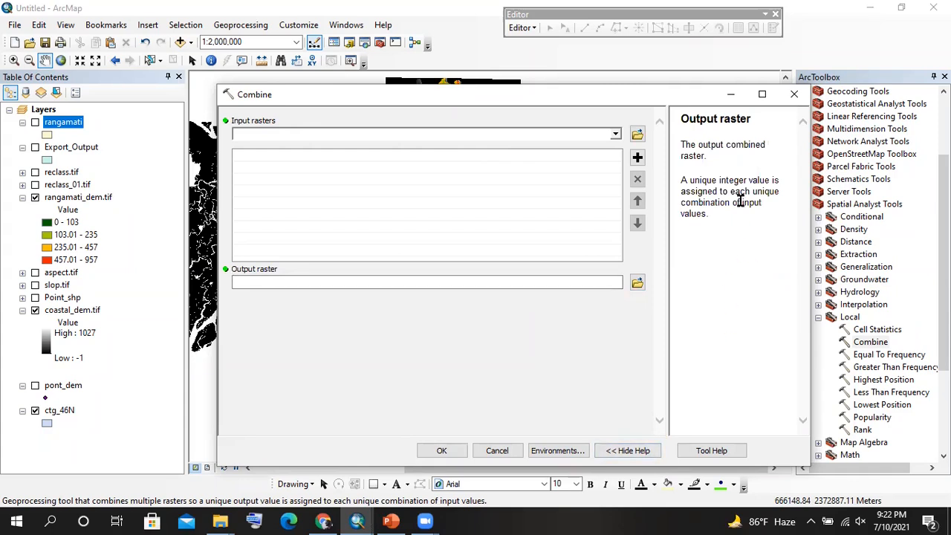
pyautogui.click(430, 134)
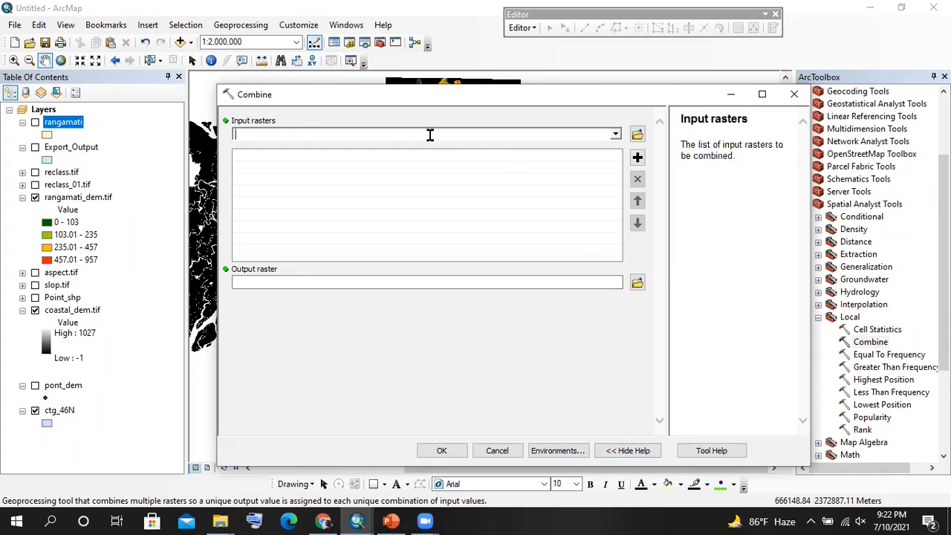
pyautogui.click(793, 94)
# - Review the tools in the Local toolset once more and collapse it together with the Spatial Analyst toolbox
pyautogui.click(818, 317)
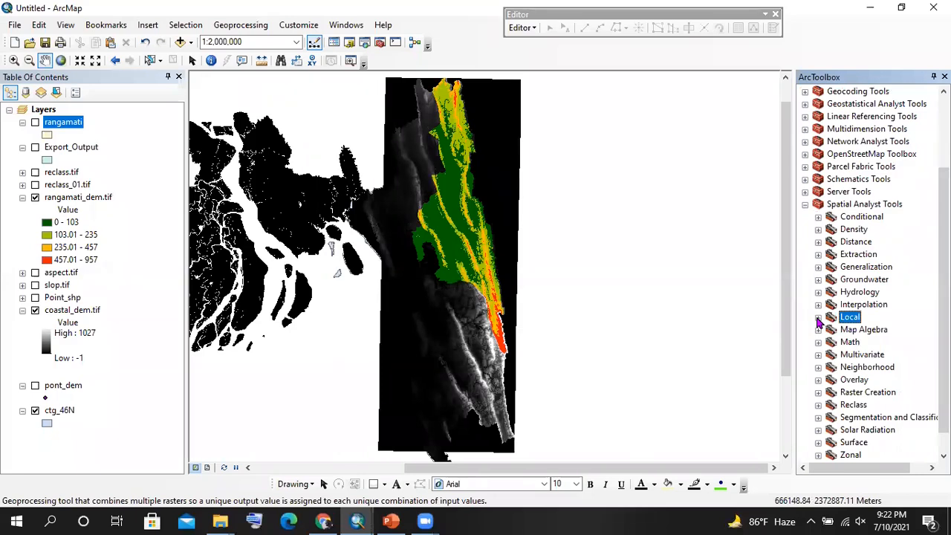
pyautogui.click(817, 317)
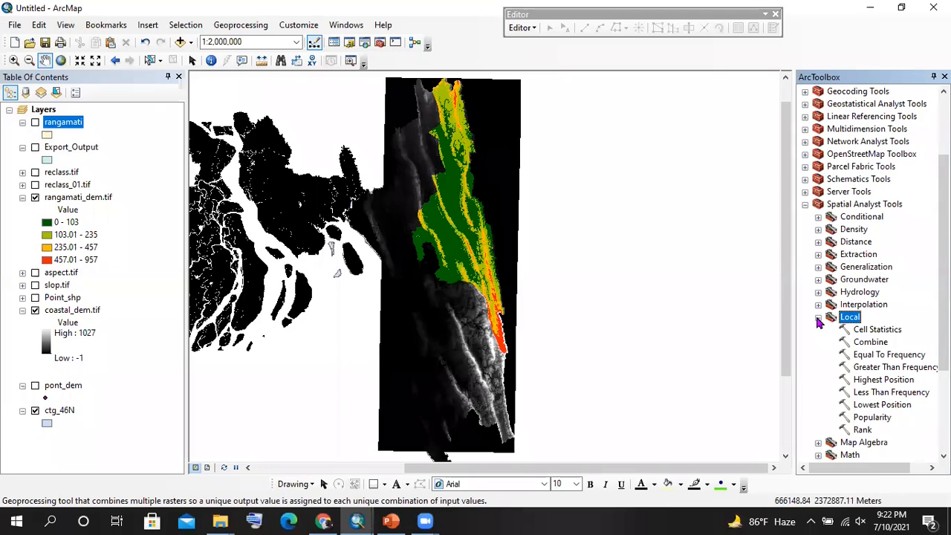
pyautogui.click(818, 318)
pyautogui.click(806, 205)
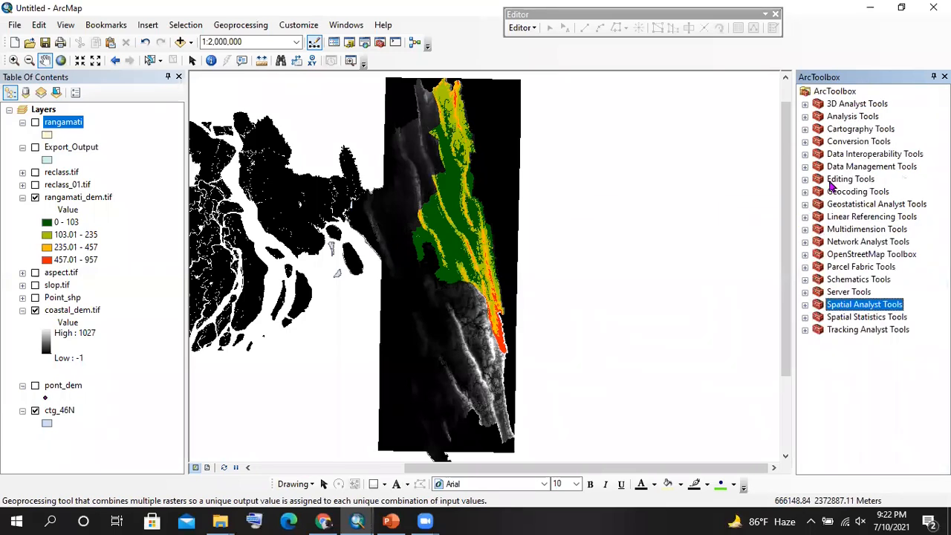
# - Read the Flip Line tool's help in the Editing toolbox, dismiss the tool without running it, and collapse the toolbox
pyautogui.click(805, 179)
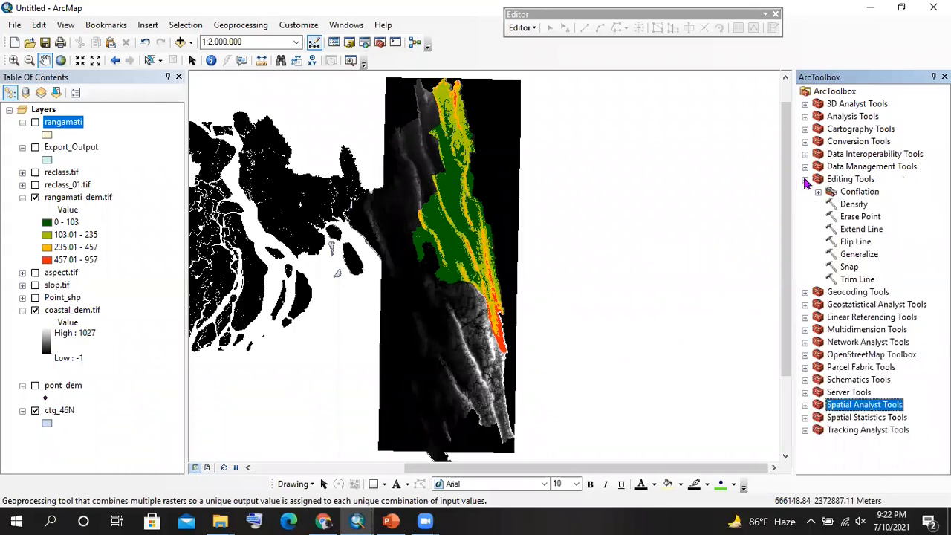
pyautogui.click(856, 242)
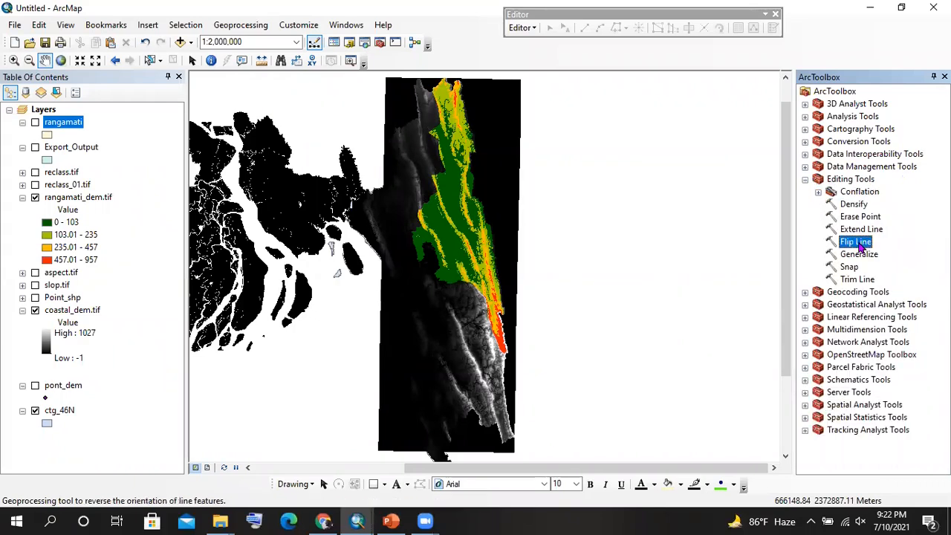
pyautogui.doubleClick(854, 241)
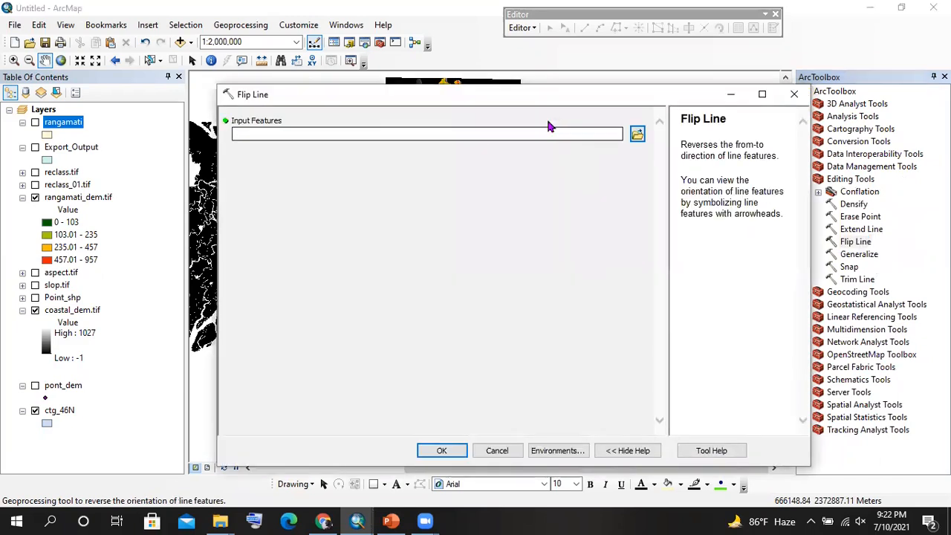
pyautogui.moveTo(511, 98); pyautogui.dragTo(450, 91)
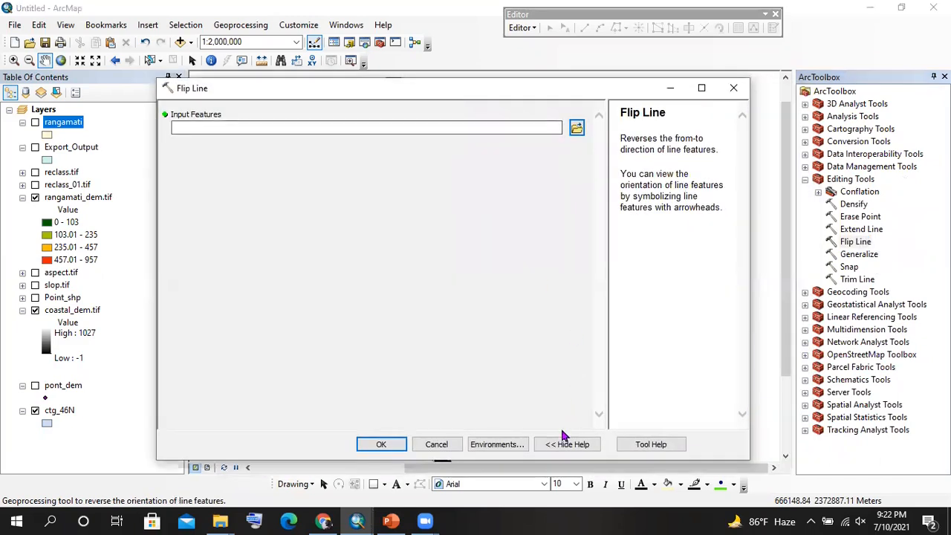
pyautogui.click(567, 443)
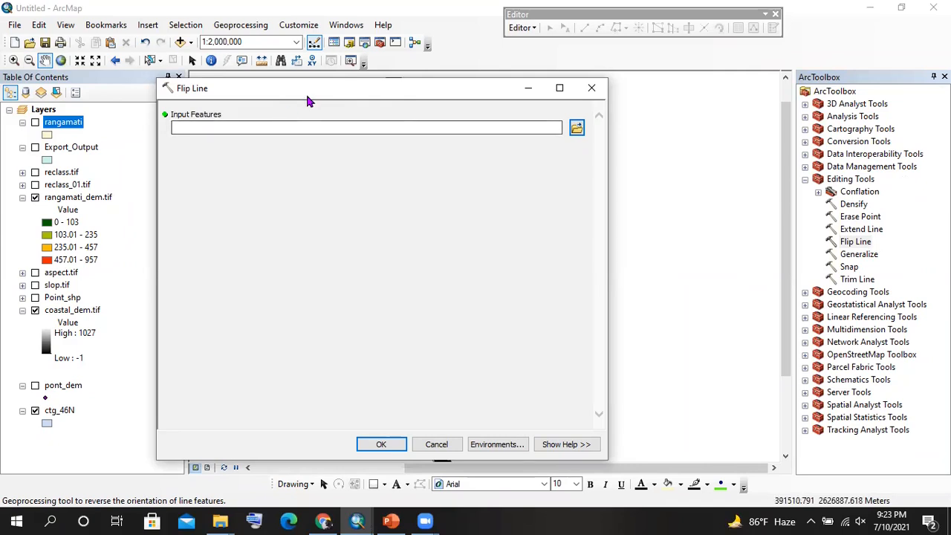
pyautogui.moveTo(308, 94); pyautogui.dragTo(371, 88)
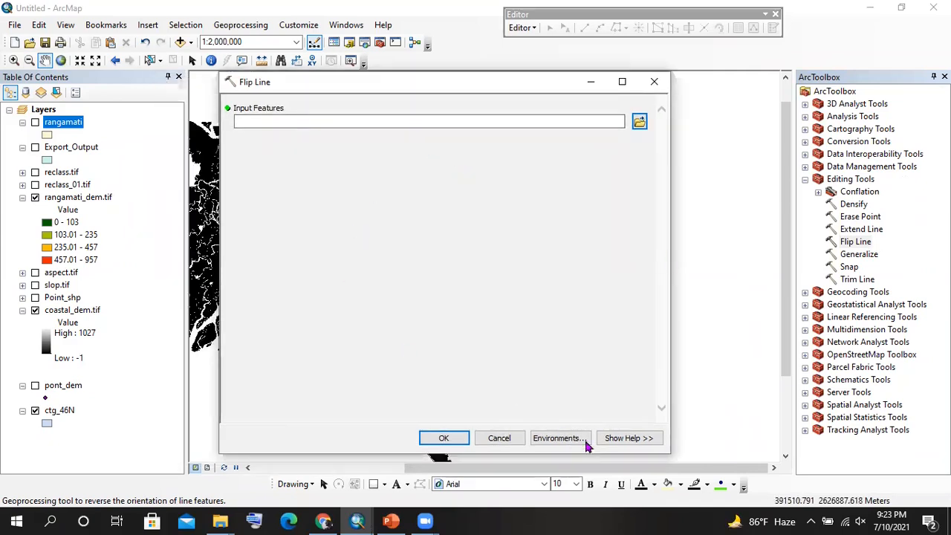
pyautogui.click(624, 439)
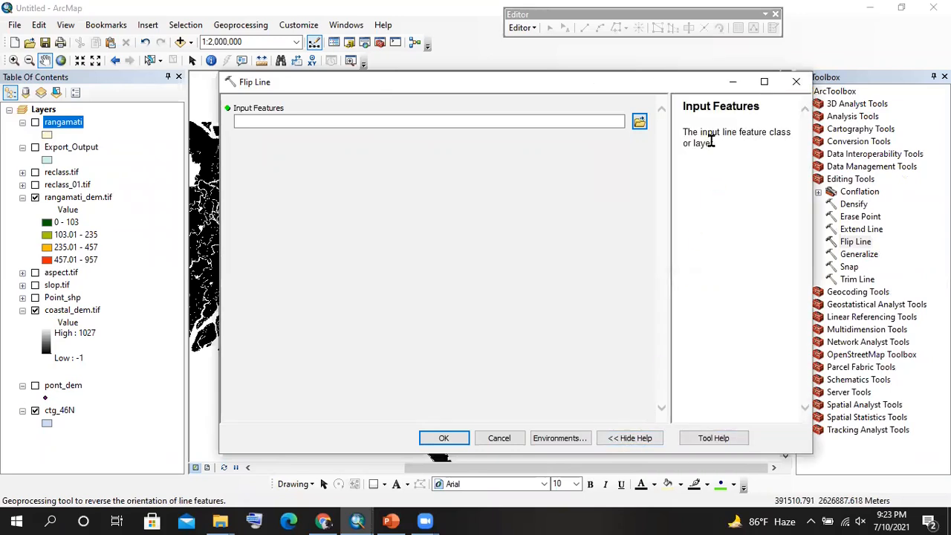
pyautogui.click(793, 86)
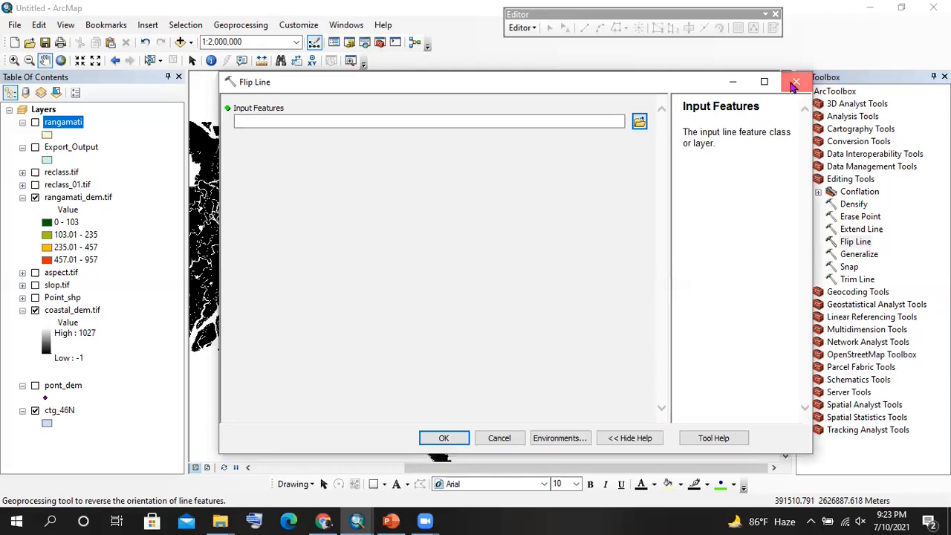
pyautogui.click(806, 180)
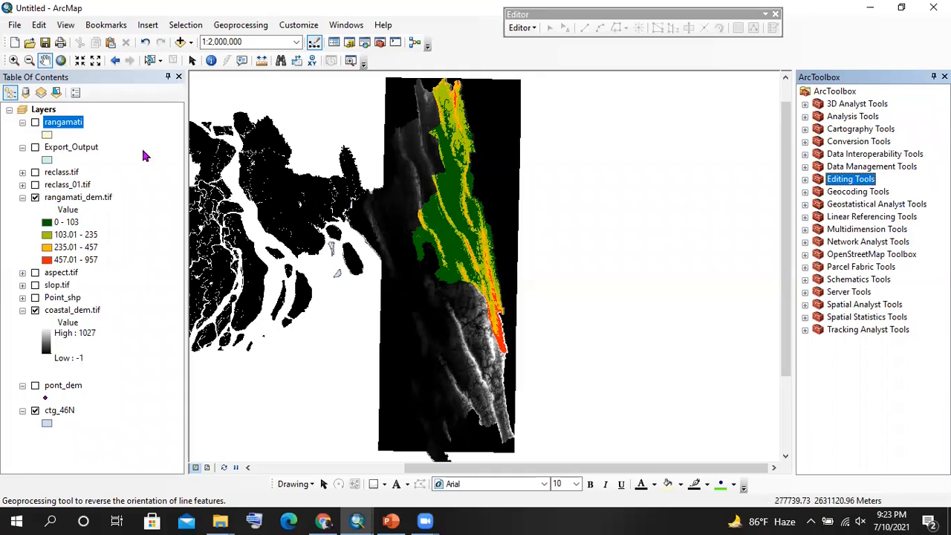
# - Remove all layers from rangamati through ctg_46N from the map
pyautogui.rightClick(75, 126)
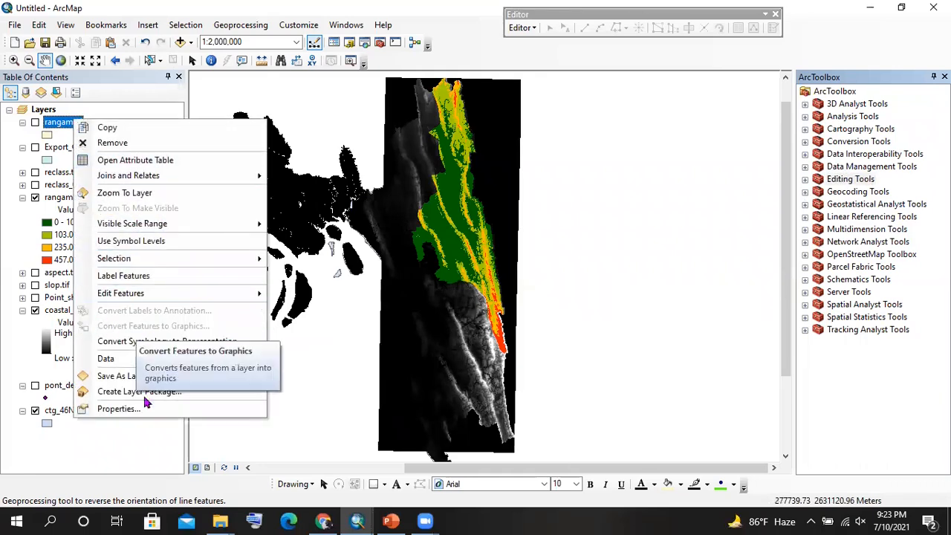
pyautogui.click(148, 455)
pyautogui.click(72, 126)
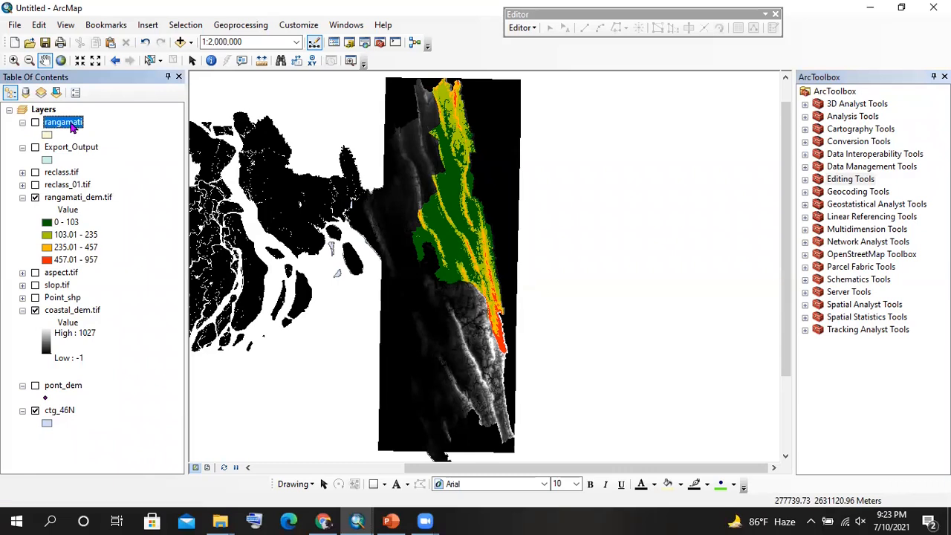
pyautogui.click(60, 410)
pyautogui.keyDown('shift'); pyautogui.click(70, 126); pyautogui.keyUp('shift')
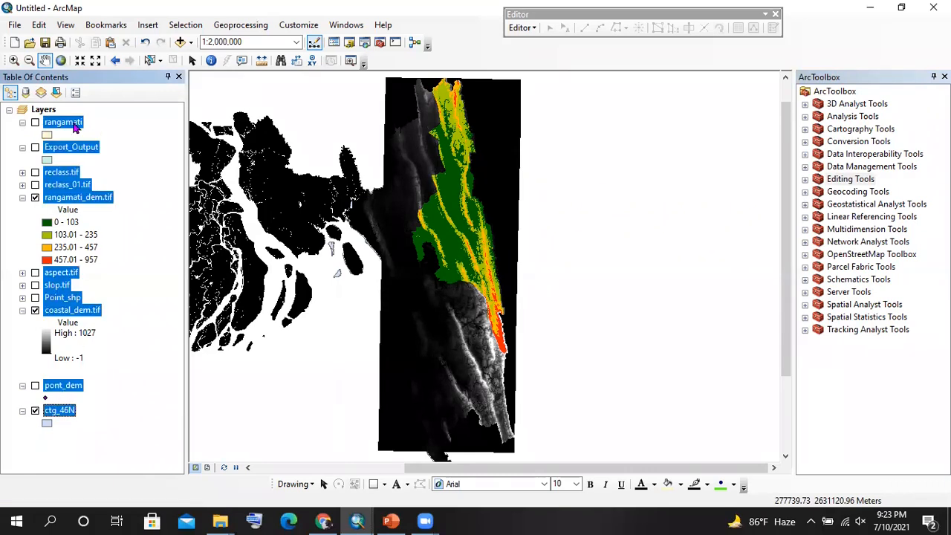
pyautogui.rightClick(72, 128)
pyautogui.click(104, 146)
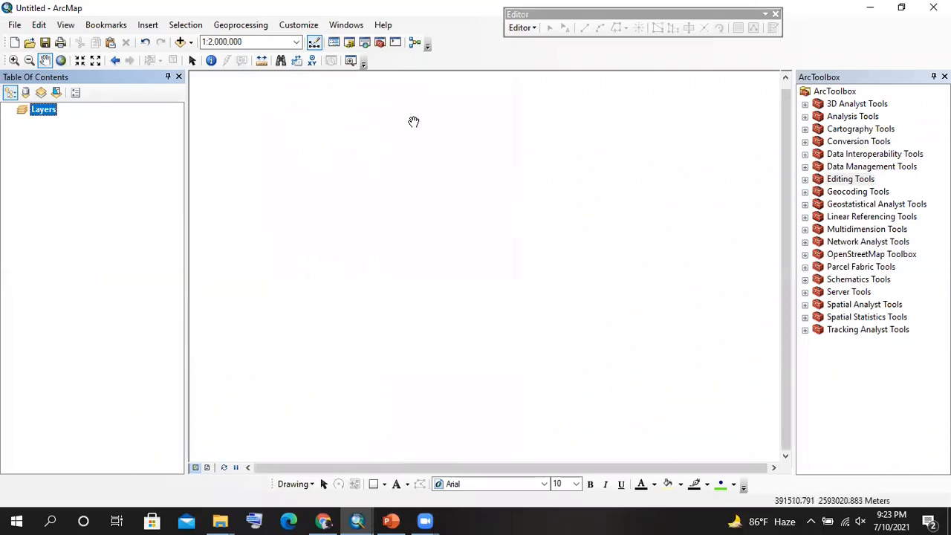
pyautogui.click(356, 521)
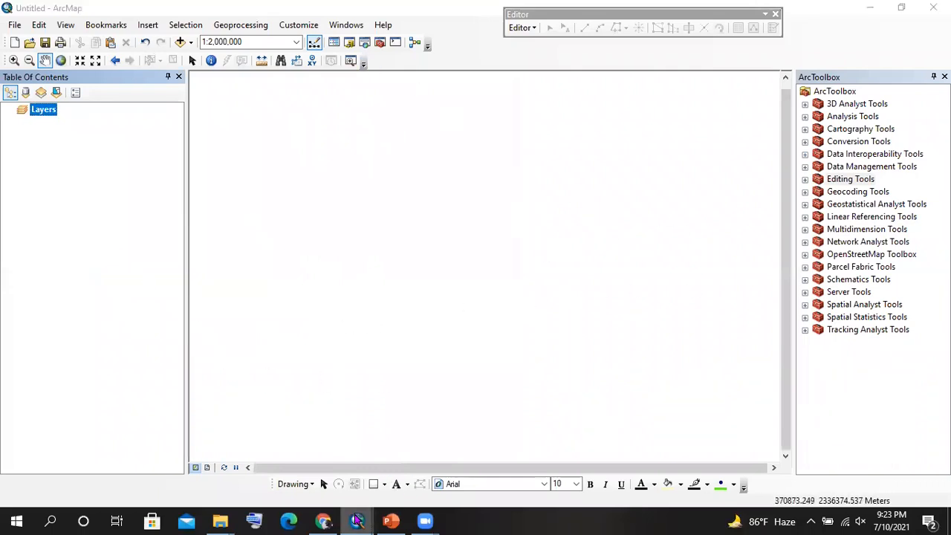
pyautogui.click(407, 463)
pyautogui.click(677, 110)
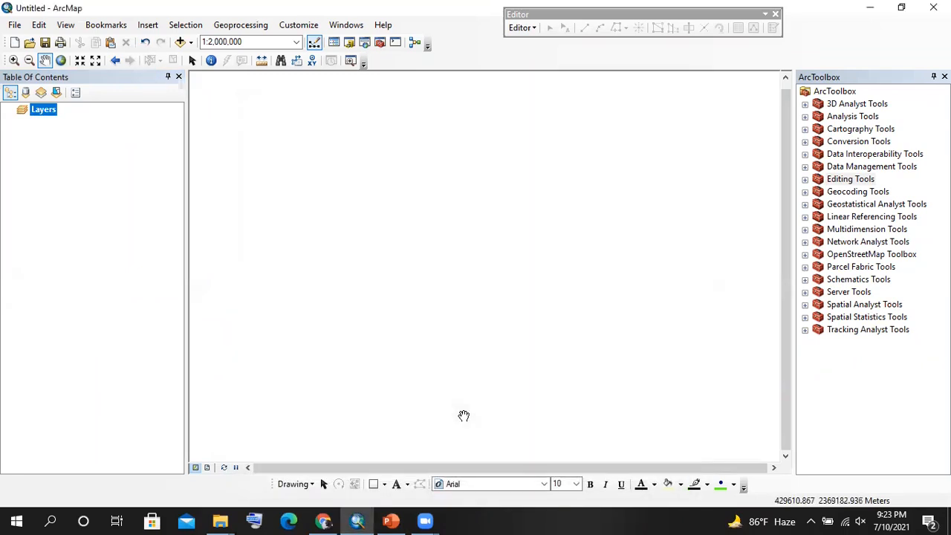
# - Browse for data up from the Vectorfile folder to ArcGIS_training, and close the dialog without adding anything
pyautogui.click(179, 42)
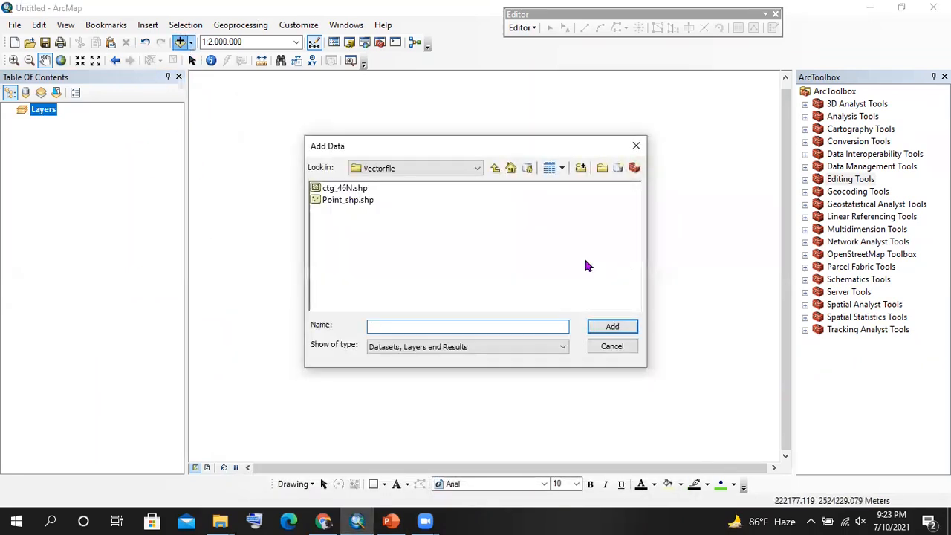
pyautogui.click(494, 169)
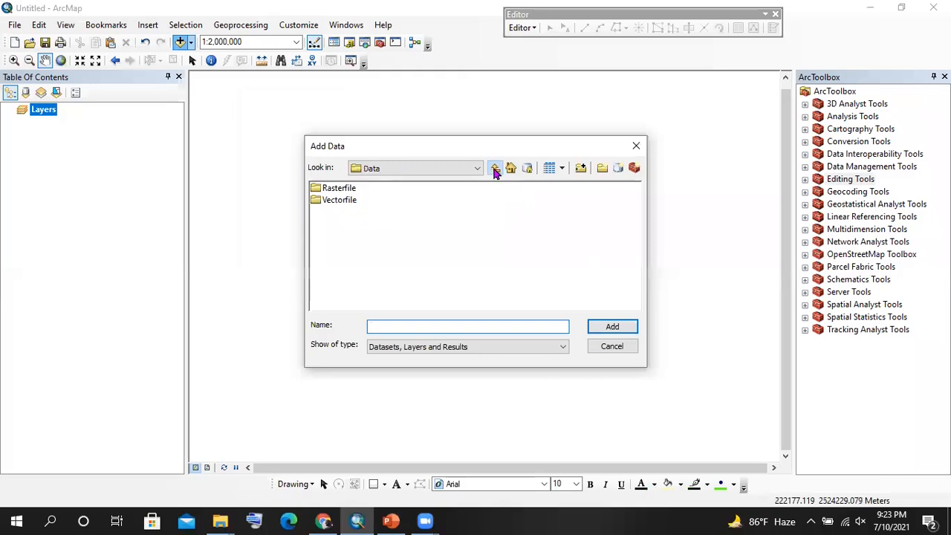
pyautogui.click(494, 169)
pyautogui.click(494, 168)
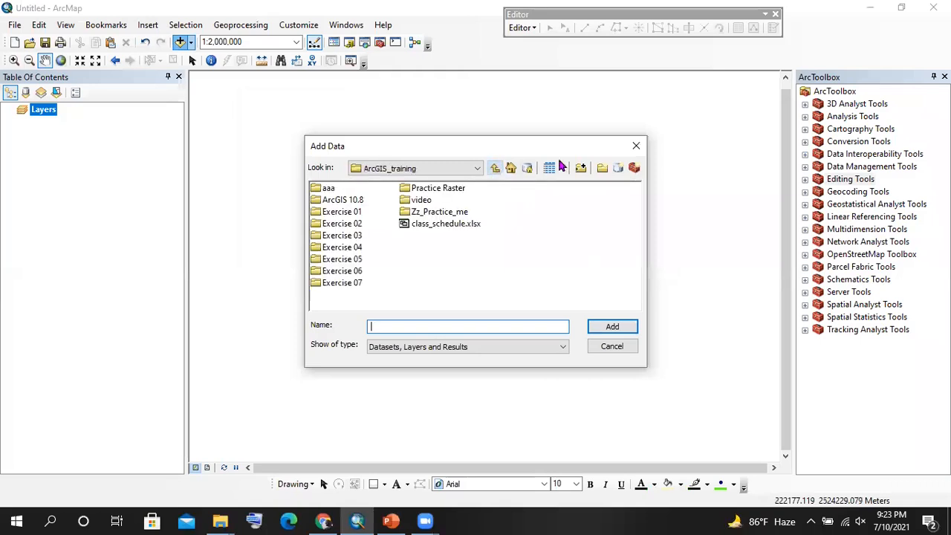
pyautogui.click(636, 146)
pyautogui.click(220, 520)
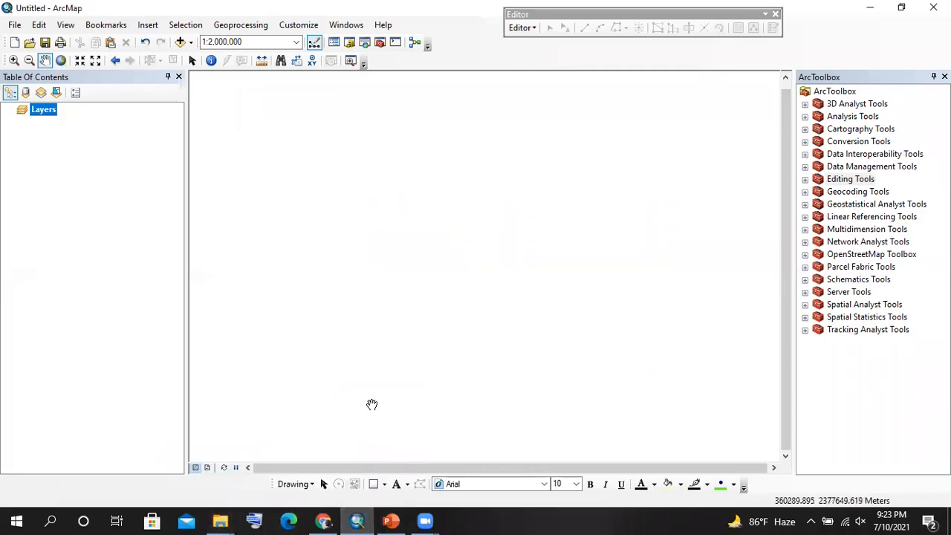
# - Add AP_26922_FBS_F0460_RT1.dem.tif from the Practice Raster folder to the map and view its extent
pyautogui.click(181, 43)
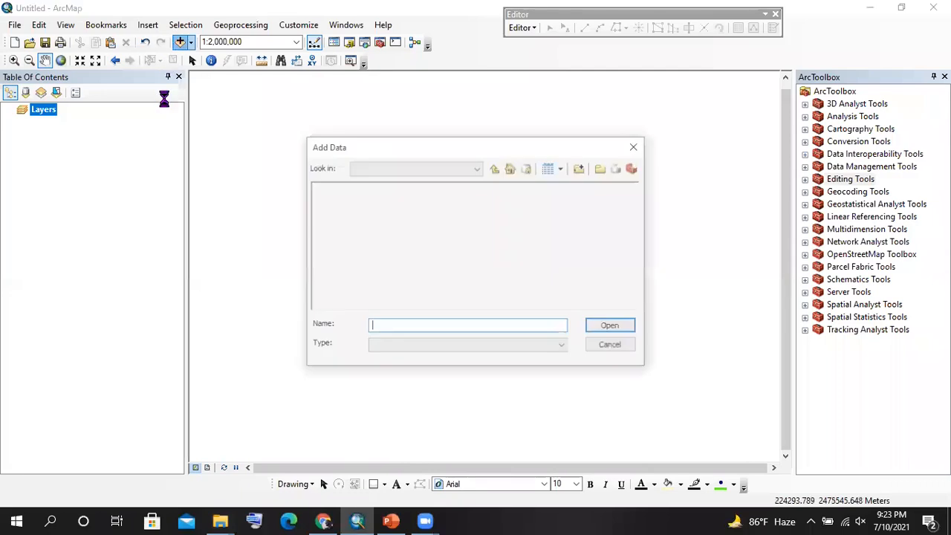
pyautogui.doubleClick(407, 188)
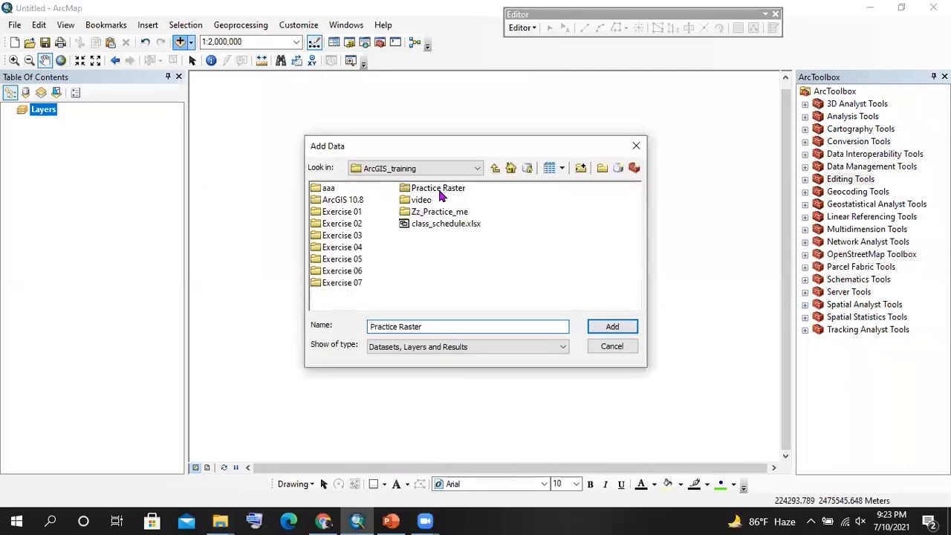
pyautogui.doubleClick(359, 190)
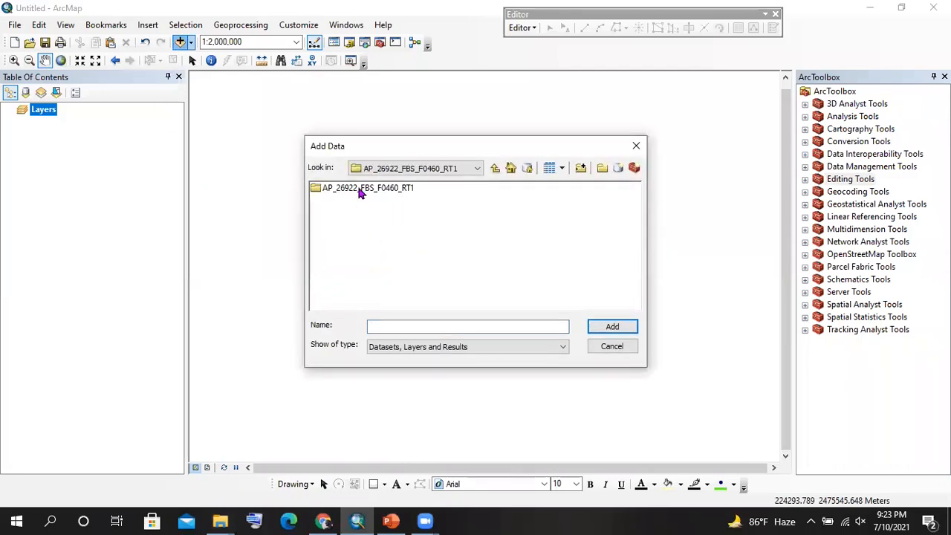
pyautogui.doubleClick(407, 190)
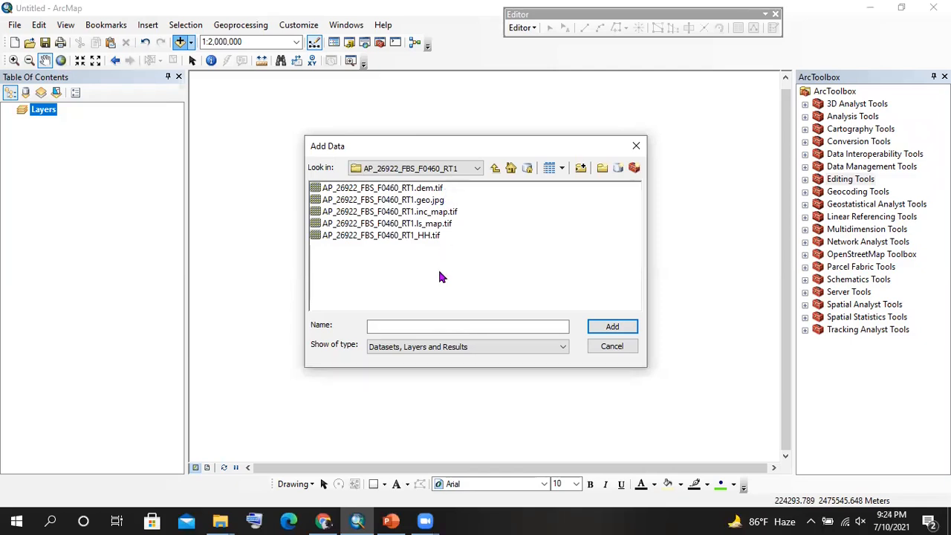
pyautogui.click(401, 191)
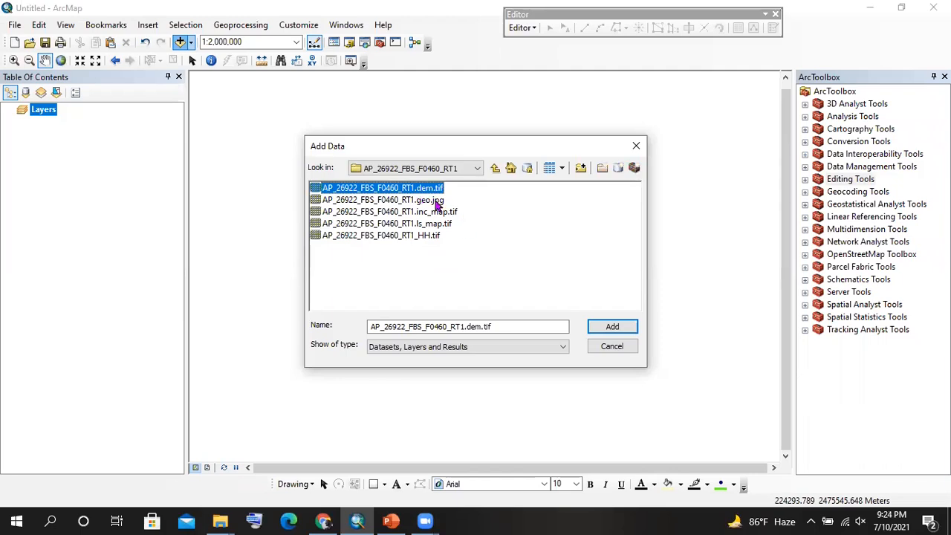
pyautogui.click(607, 326)
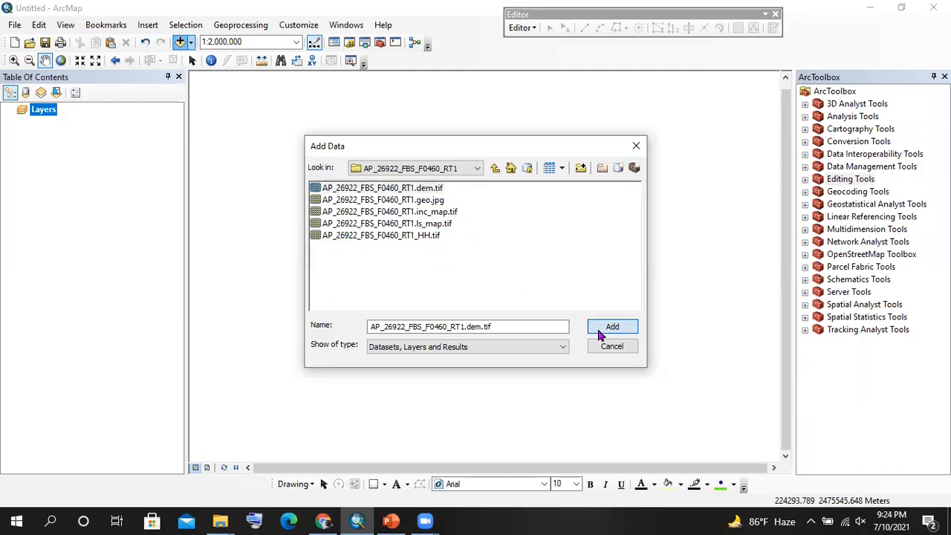
pyautogui.scroll(-3, 500, 221)
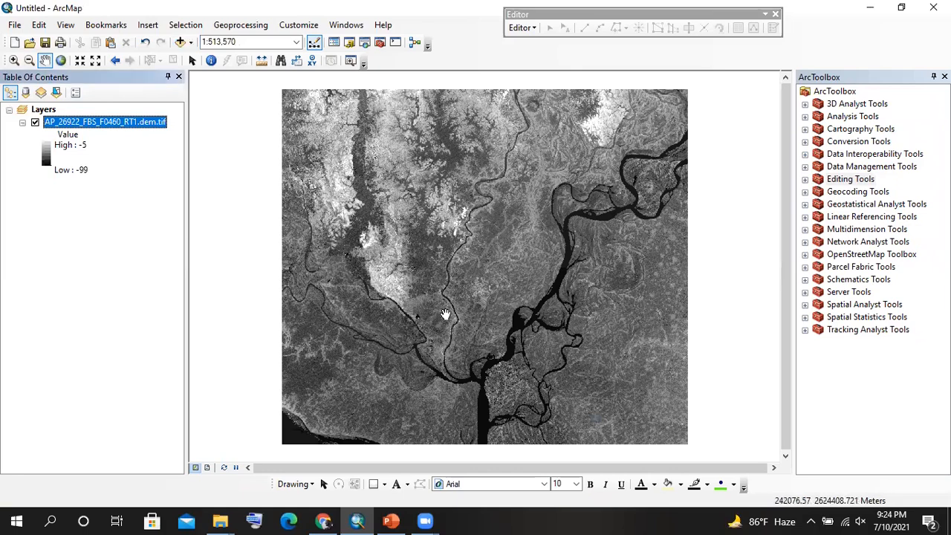
pyautogui.scroll(4, 499, 221)
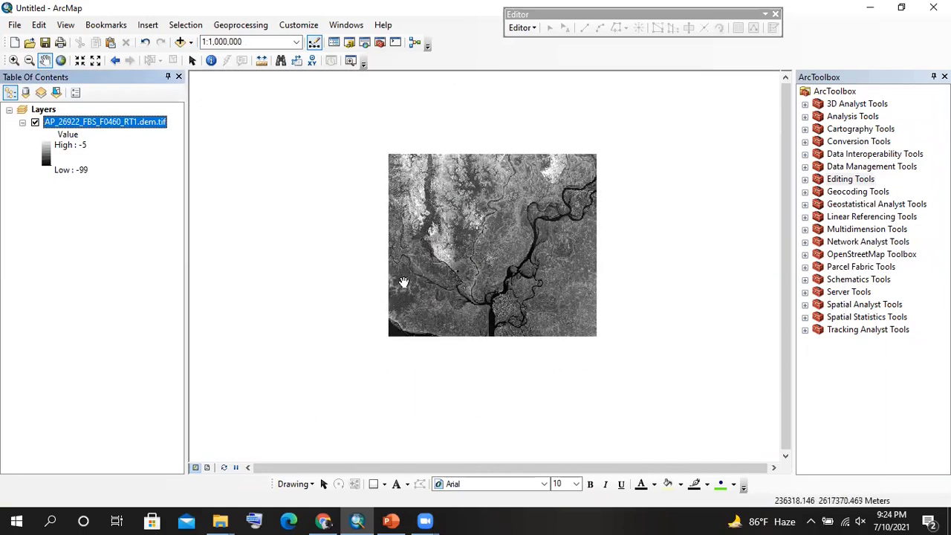
pyautogui.scroll(-1, 460, 279)
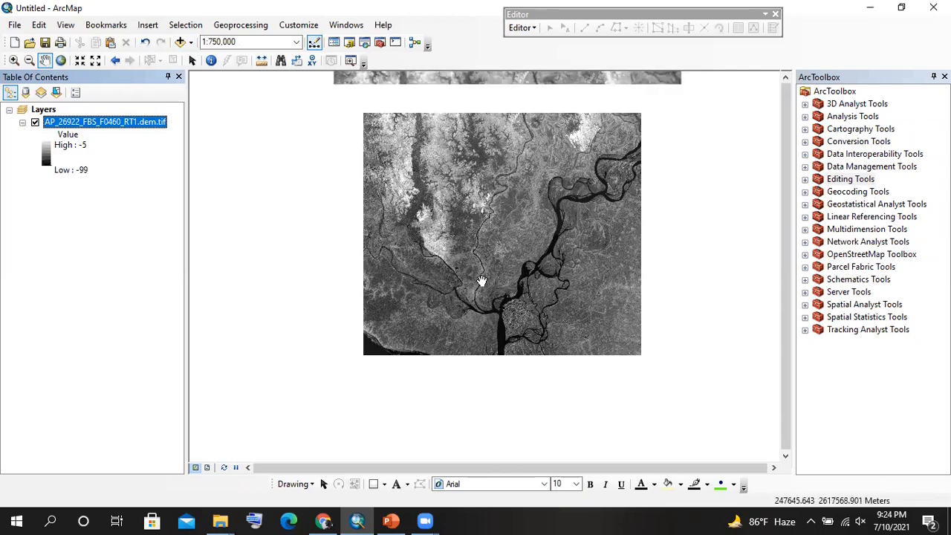
pyautogui.scroll(-1, 479, 280)
# - Browse for data to add, from the raster folder to the Data_file folder under D:\ArcGIS_training
pyautogui.click(180, 42)
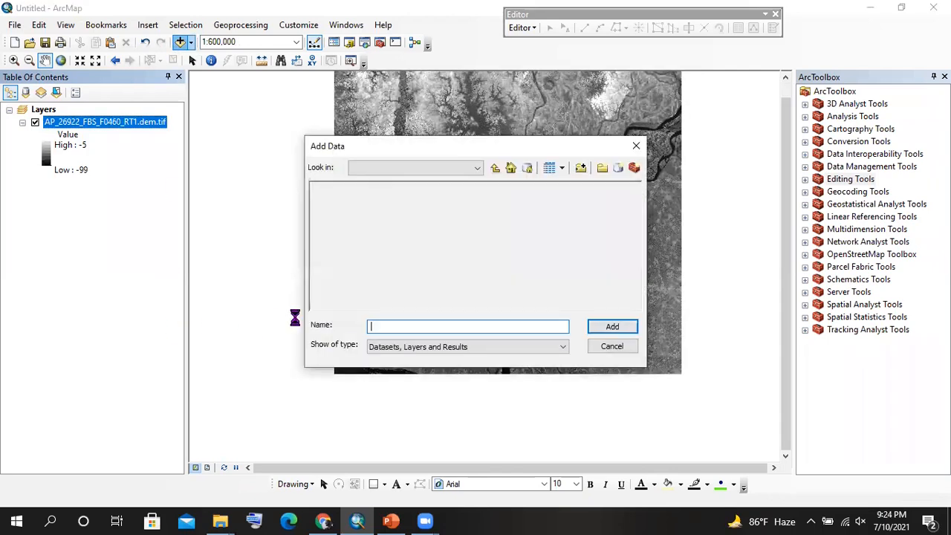
pyautogui.click(493, 169)
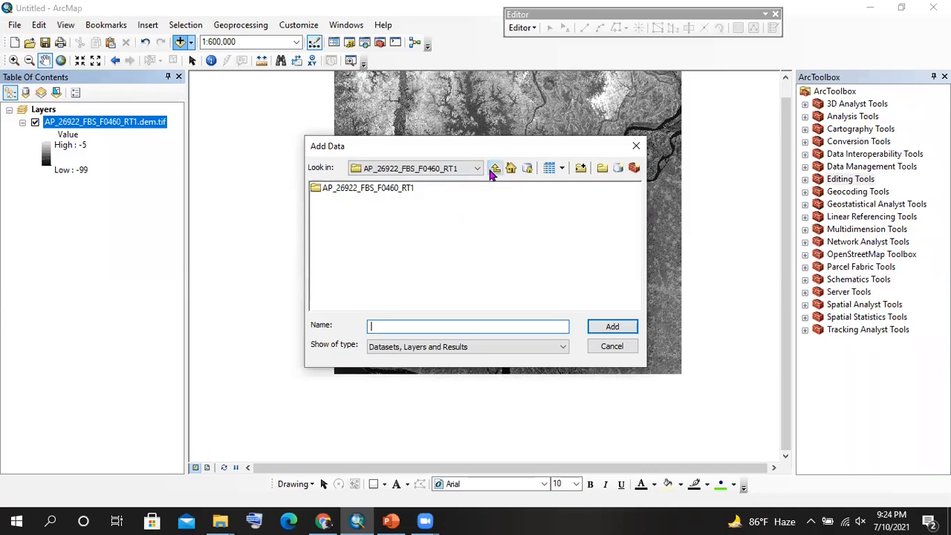
pyautogui.click(493, 170)
pyautogui.click(493, 169)
pyautogui.click(494, 169)
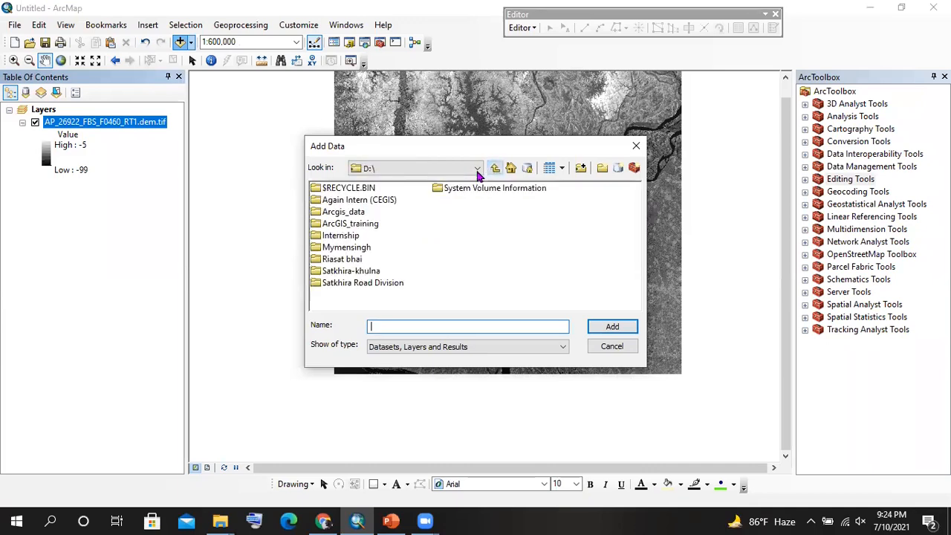
pyautogui.click(439, 169)
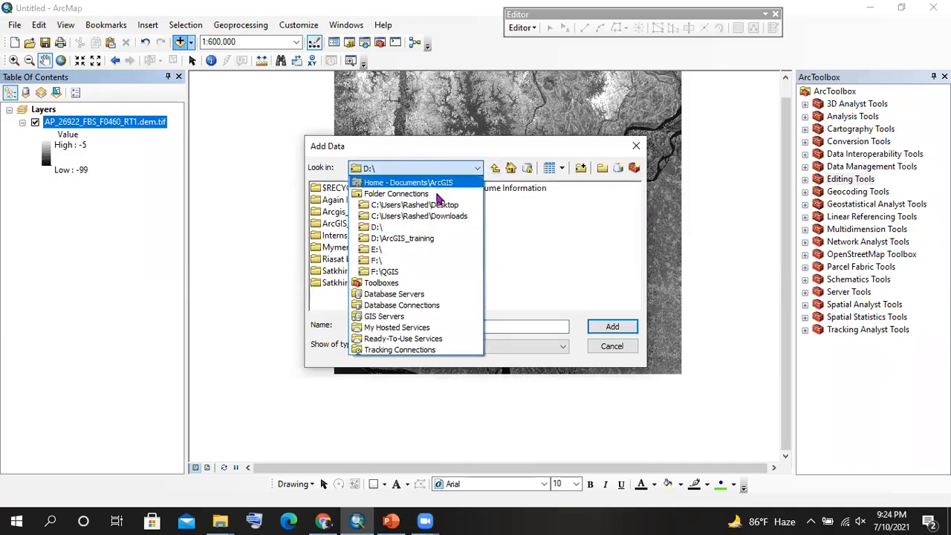
pyautogui.click(387, 238)
pyautogui.doubleClick(346, 211)
pyautogui.doubleClick(343, 190)
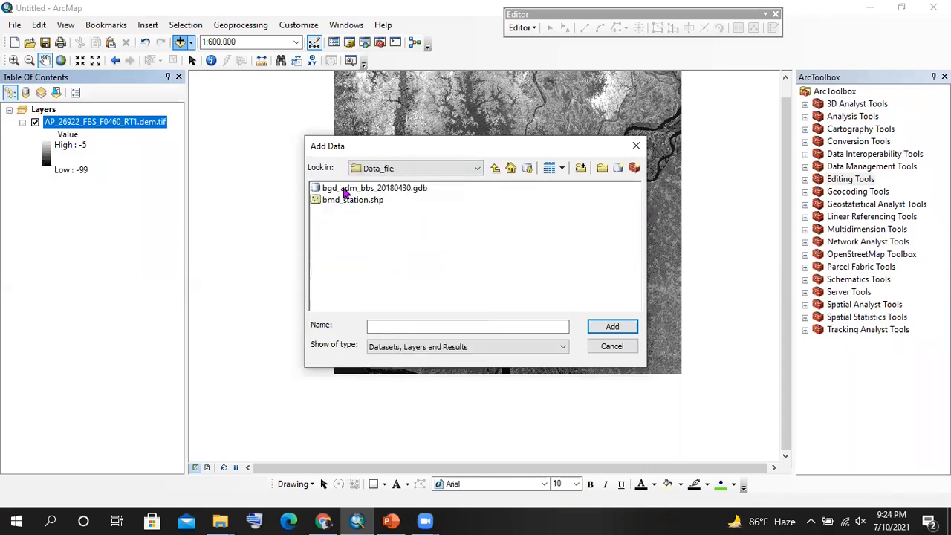
# - Add the bgd_admbnda_adm2_bbs_20180410 layer from the bgd_adm_bbs_20180430 geodatabase and zoom to its extent
pyautogui.doubleClick(349, 188)
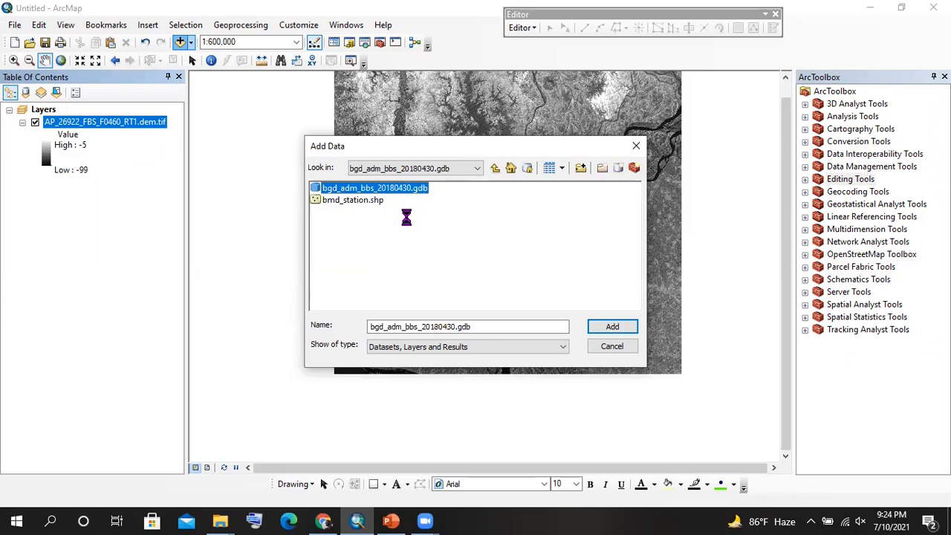
pyautogui.click(428, 213)
pyautogui.click(431, 224)
pyautogui.click(610, 326)
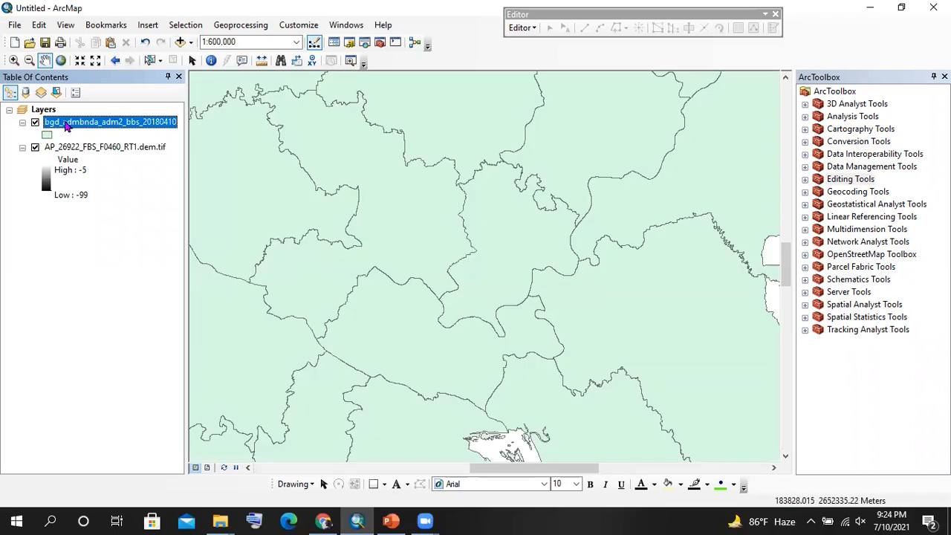
pyautogui.rightClick(65, 125)
pyautogui.click(125, 194)
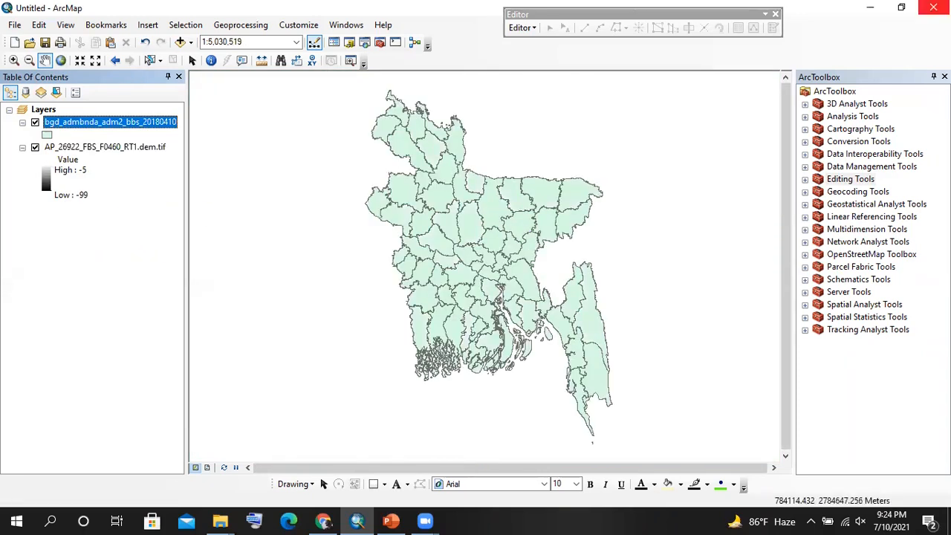
# - Launch a second ArcMap 10.8 session, keeping the current untitled map open
pyautogui.click(933, 7)
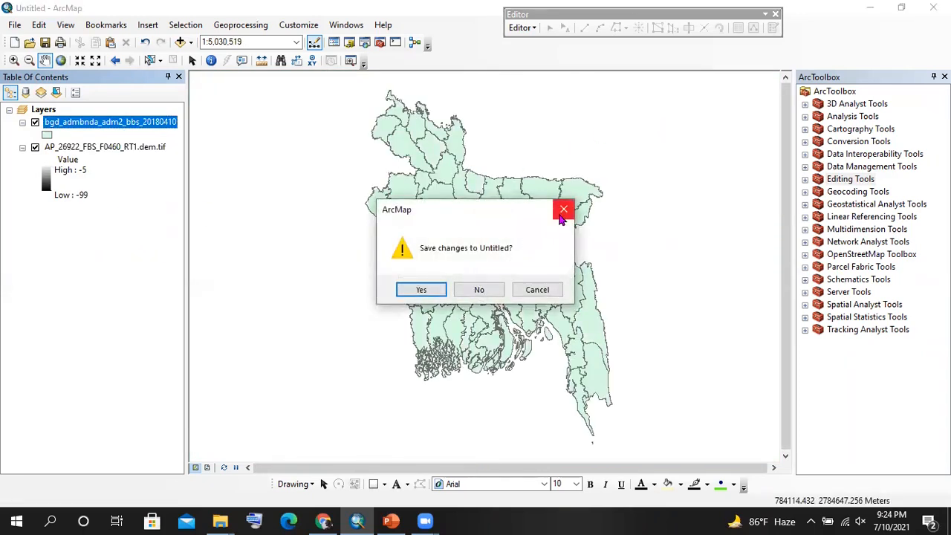
pyautogui.click(564, 209)
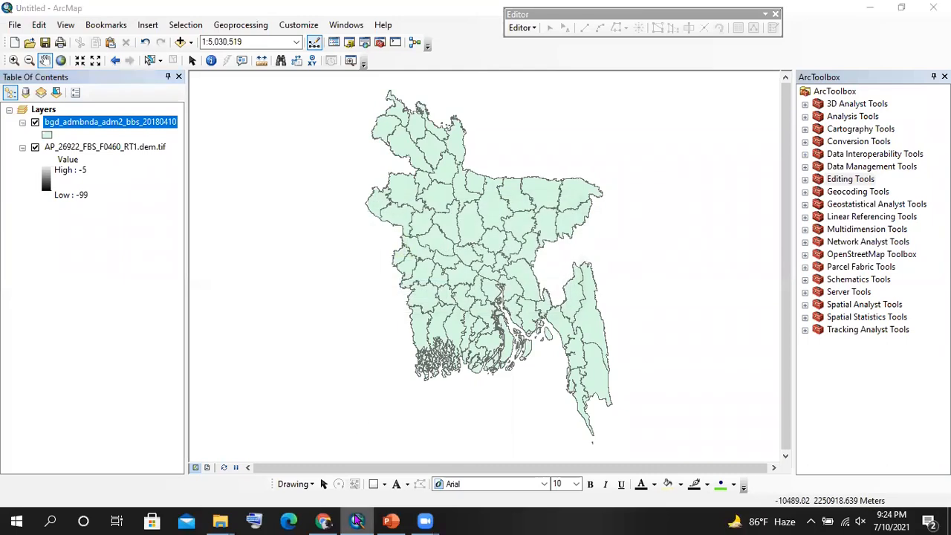
pyautogui.rightClick(357, 520)
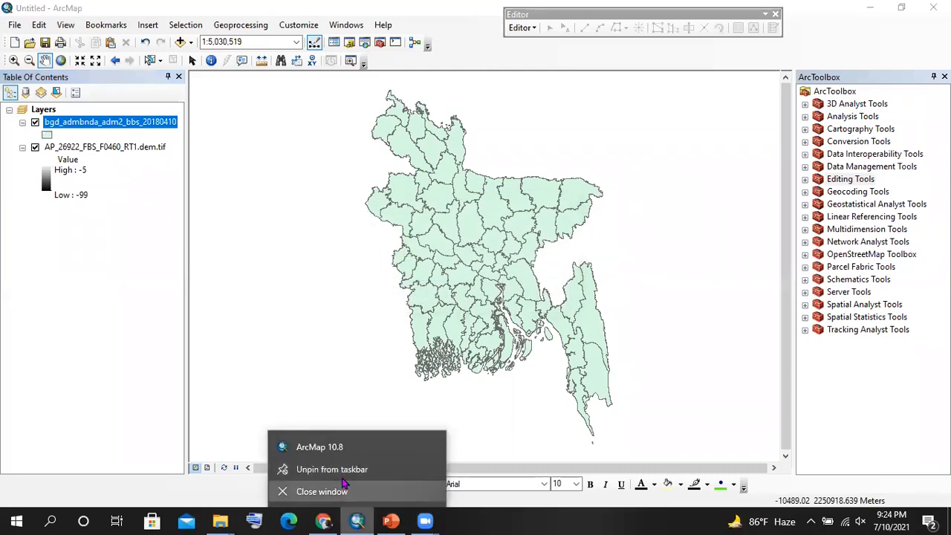
pyautogui.click(332, 448)
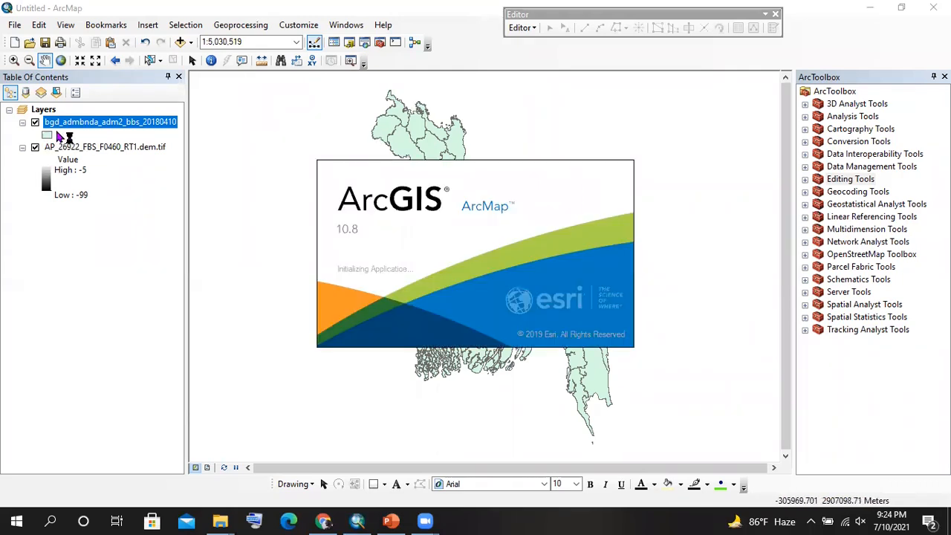
pyautogui.rightClick(53, 126)
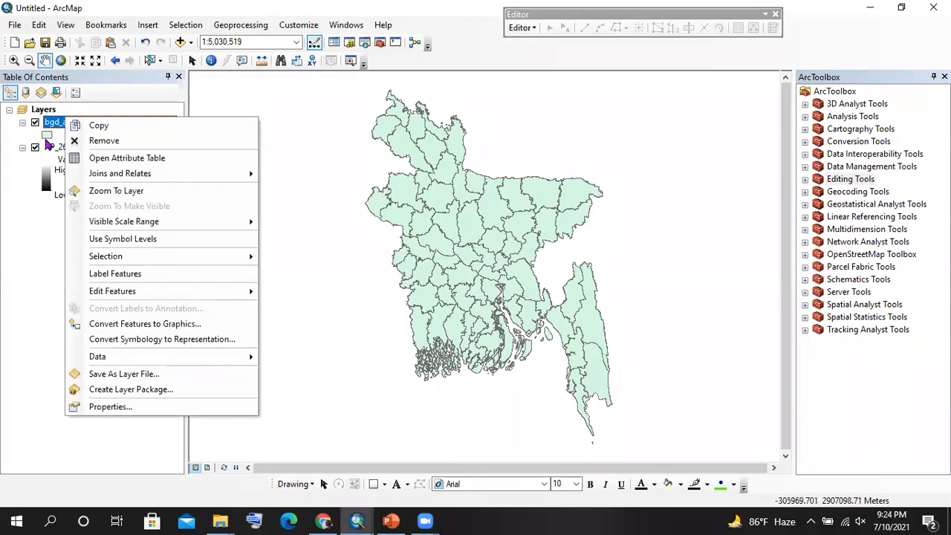
pyautogui.click(40, 266)
pyautogui.rightClick(124, 148)
pyautogui.click(58, 235)
pyautogui.rightClick(108, 126)
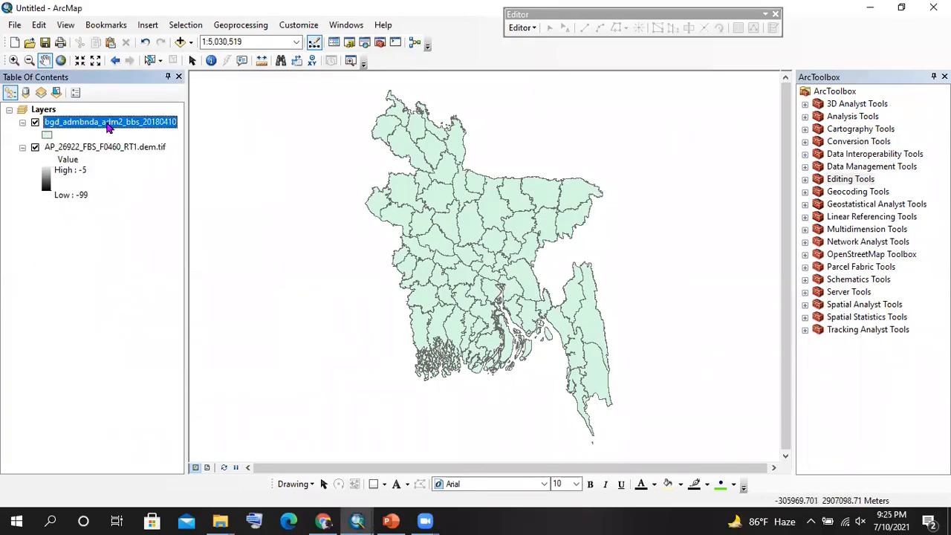
pyautogui.click(55, 258)
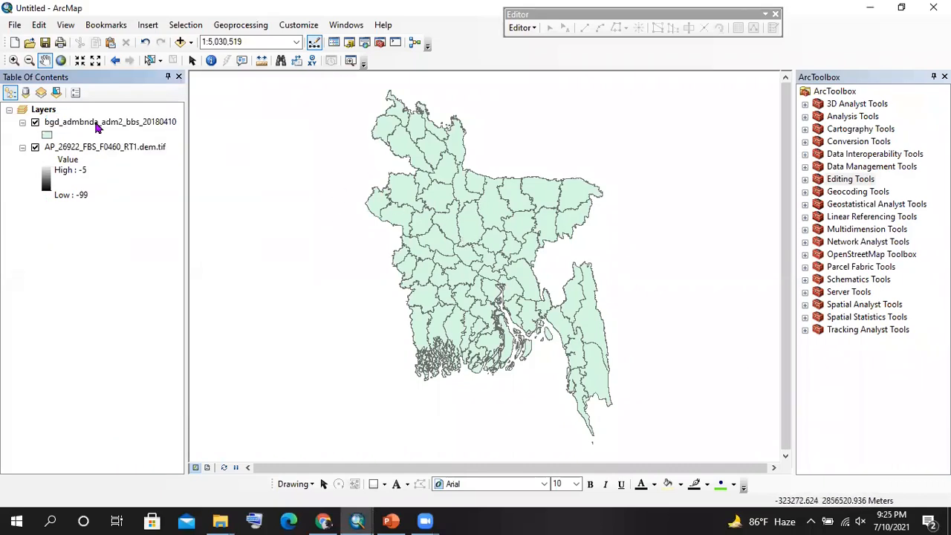
pyautogui.rightClick(82, 152)
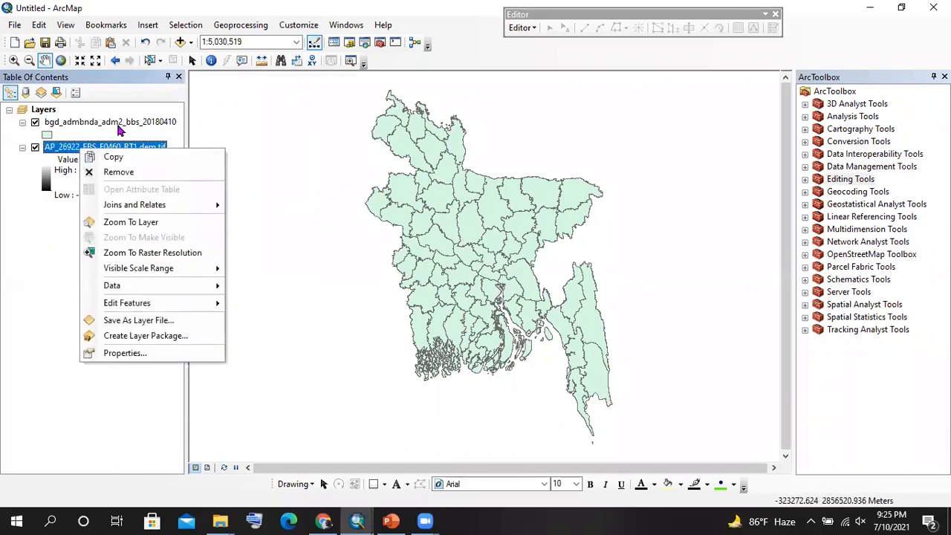
pyautogui.click(131, 124)
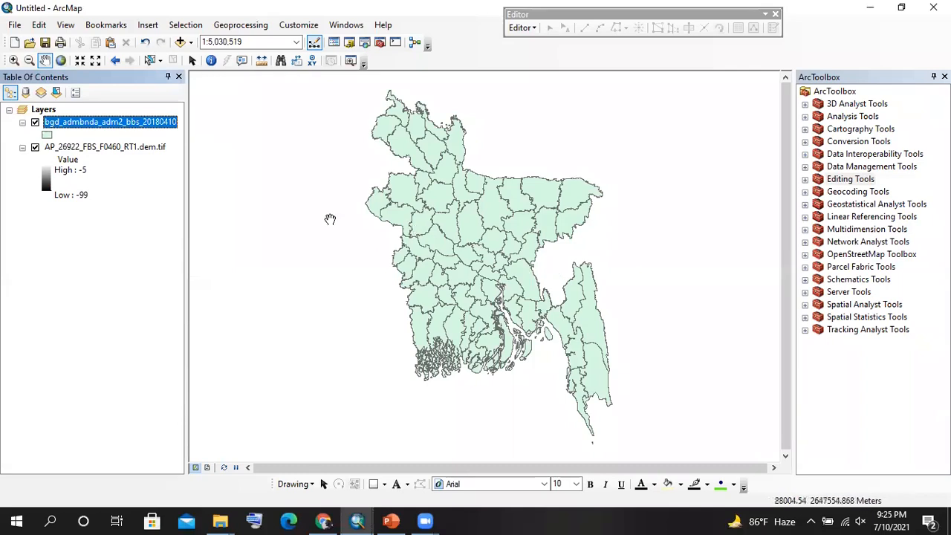
# - Move the DEM raster above the district boundary layer and inspect where it lies within the country
pyautogui.keyDown('ctrl'); pyautogui.click(83, 150); pyautogui.keyUp('ctrl')
pyautogui.moveTo(86, 156); pyautogui.dragTo(94, 117)
pyautogui.scroll(-2, 505, 265)
pyautogui.scroll(-1, 505, 263)
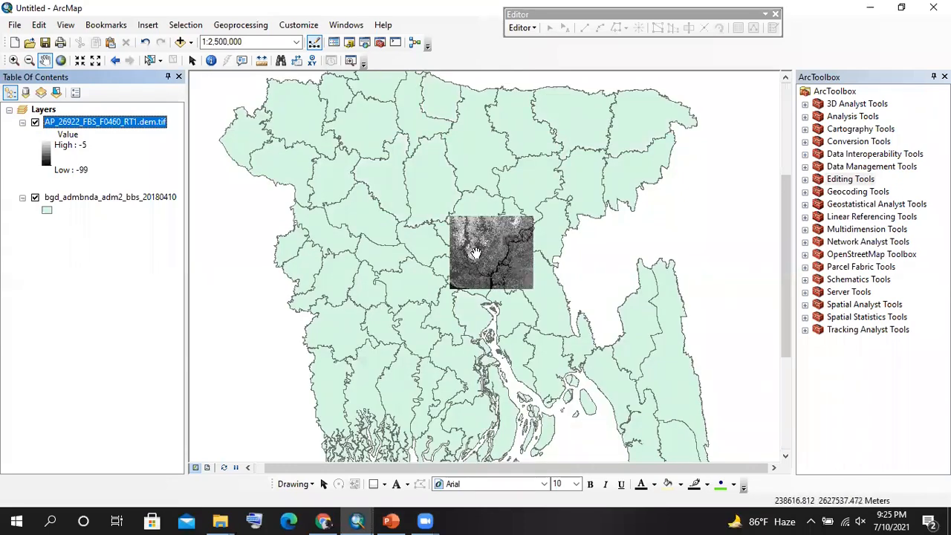
pyautogui.scroll(2, 569, 223)
# - Remove the DEM raster and the district boundary layer from the map
pyautogui.rightClick(123, 121)
pyautogui.click(164, 140)
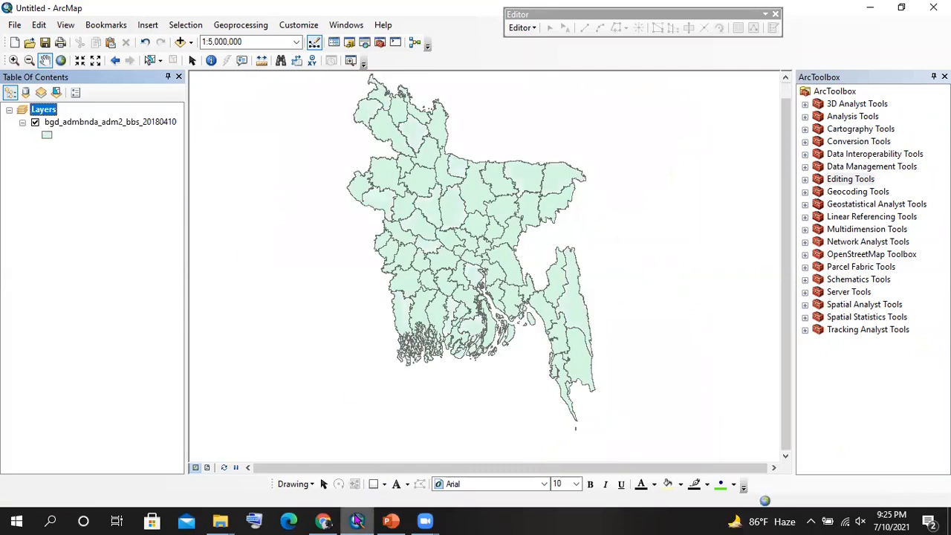
pyautogui.moveTo(357, 520)
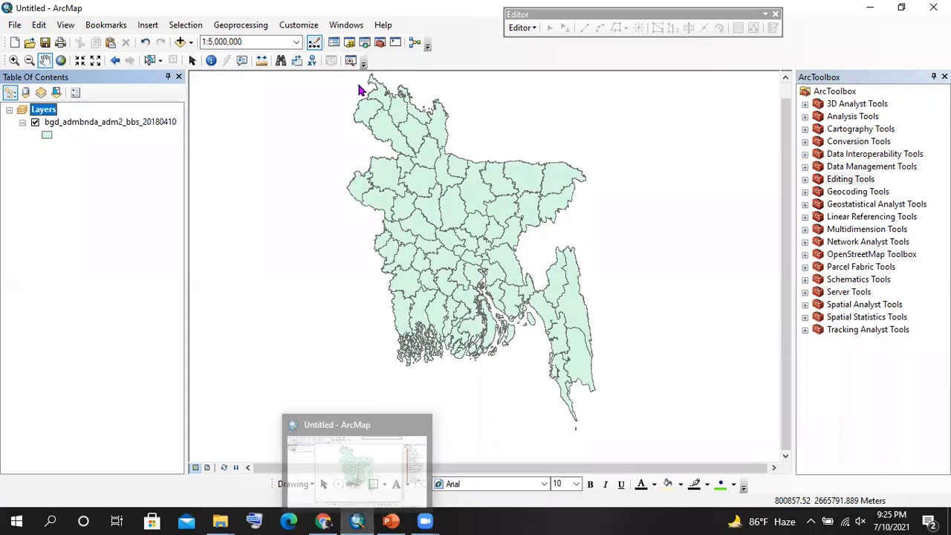
pyautogui.rightClick(74, 122)
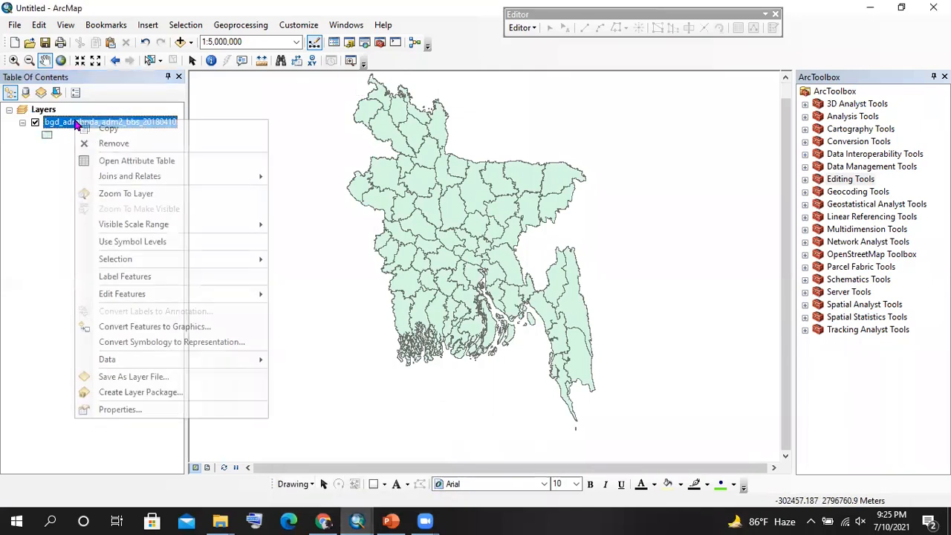
pyautogui.click(472, 137)
pyautogui.press('Delete')
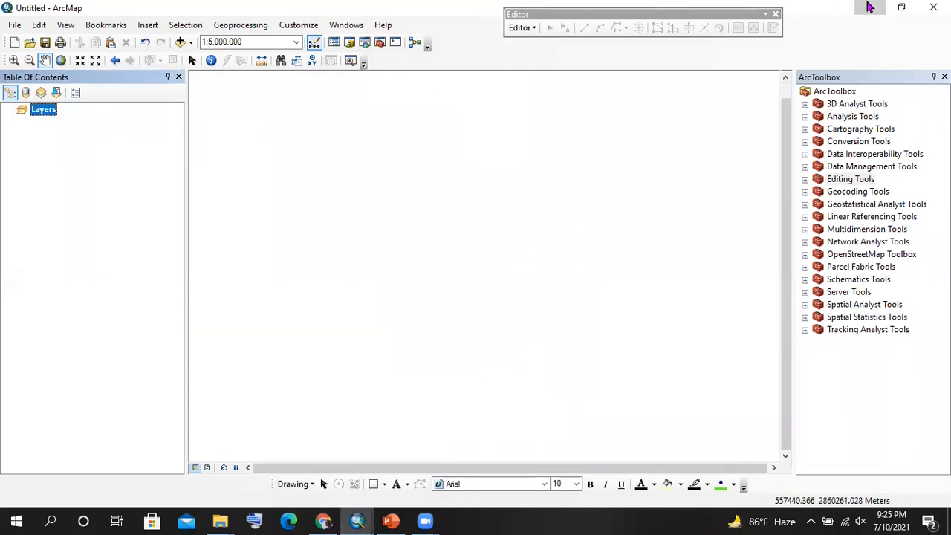
# - Minimize the ArcMap and PowerPoint windows to reach the desktop
pyautogui.click(869, 7)
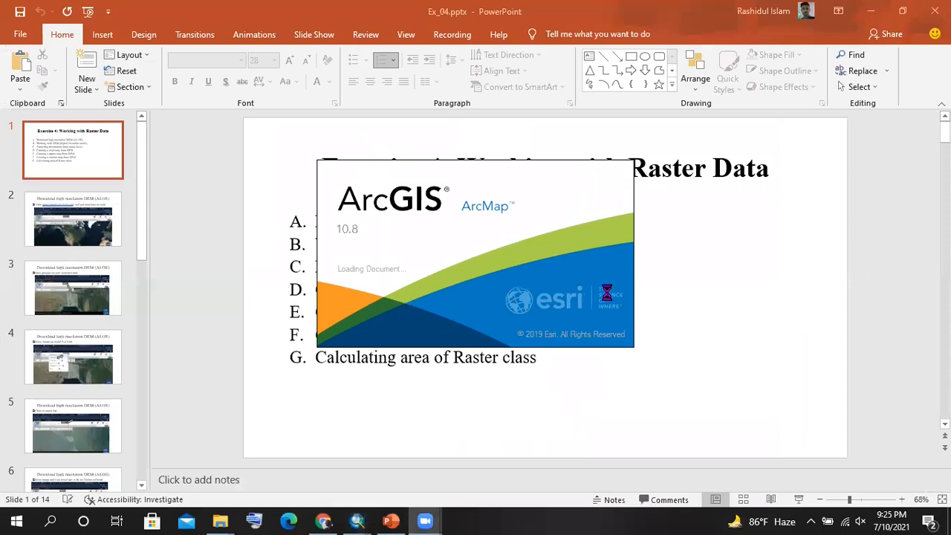
pyautogui.click(871, 10)
pyautogui.click(872, 7)
pyautogui.rightClick(722, 199)
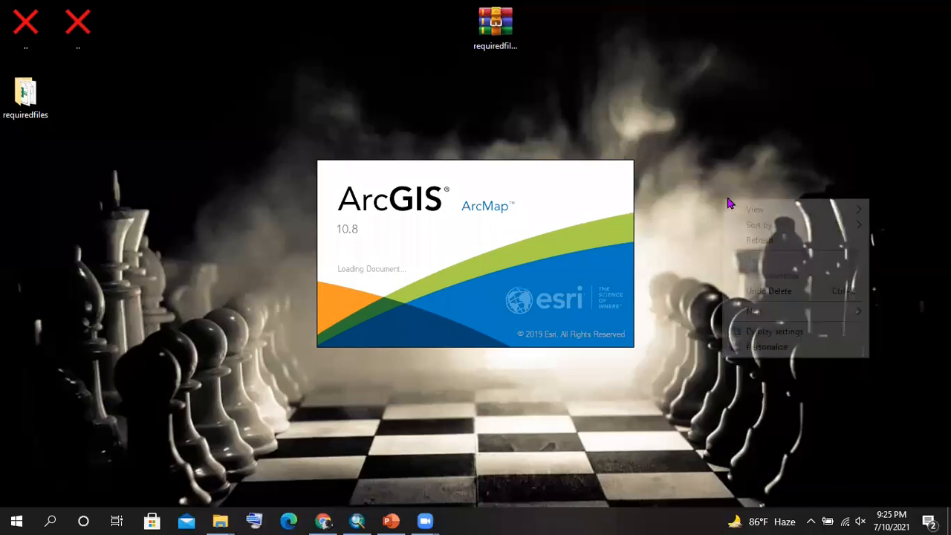
pyautogui.click(751, 240)
pyautogui.rightClick(722, 208)
pyautogui.click(743, 243)
pyautogui.rightClick(716, 211)
pyautogui.click(735, 248)
pyautogui.rightClick(710, 205)
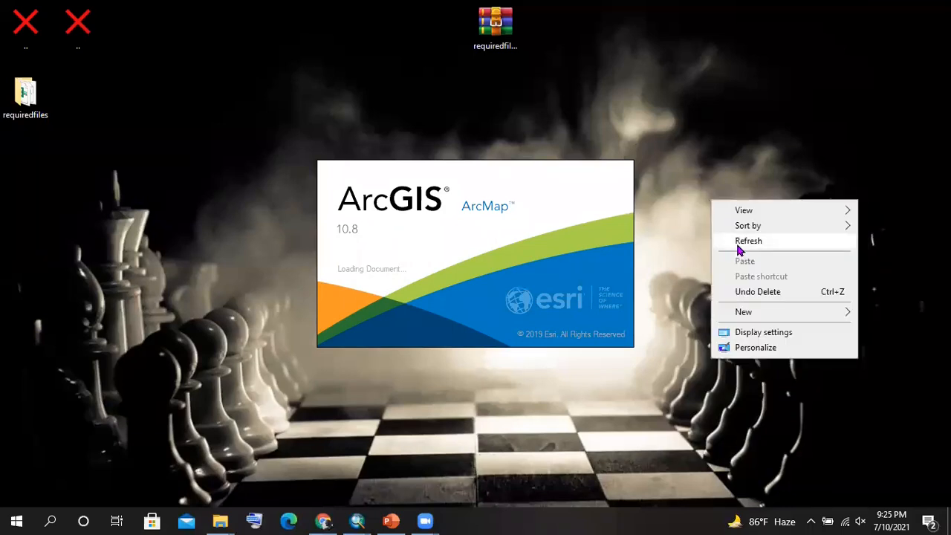
pyautogui.click(735, 248)
pyautogui.press('super+r')
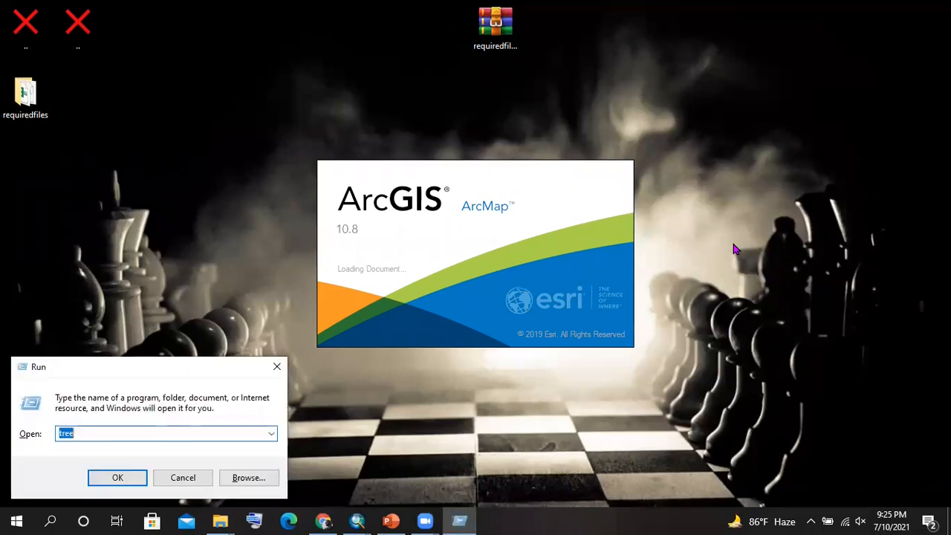
pyautogui.press('Escape')
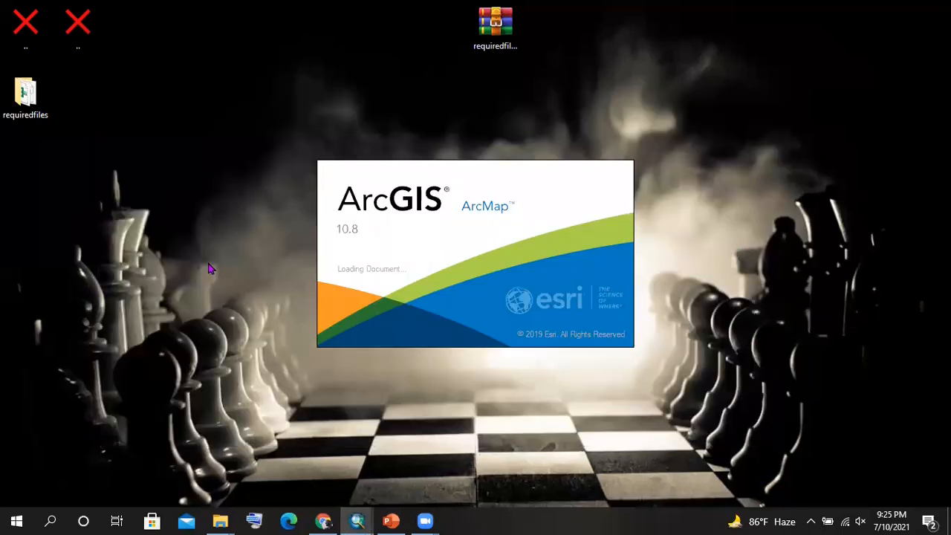
pyautogui.rightClick(209, 269)
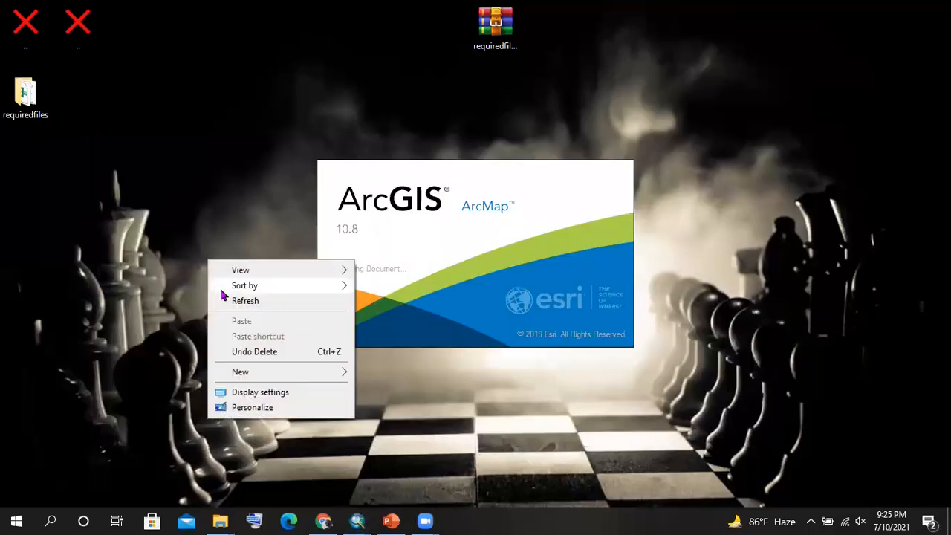
pyautogui.click(234, 300)
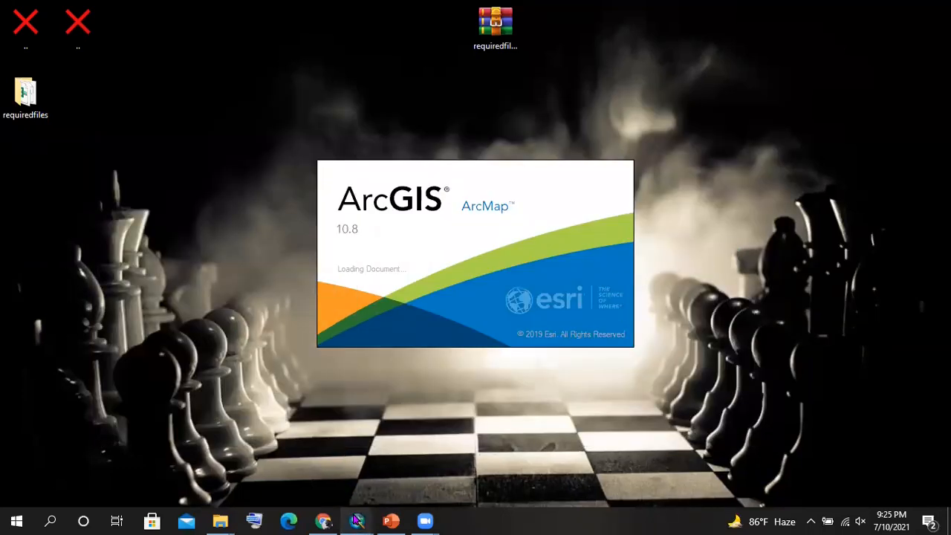
pyautogui.moveTo(355, 520)
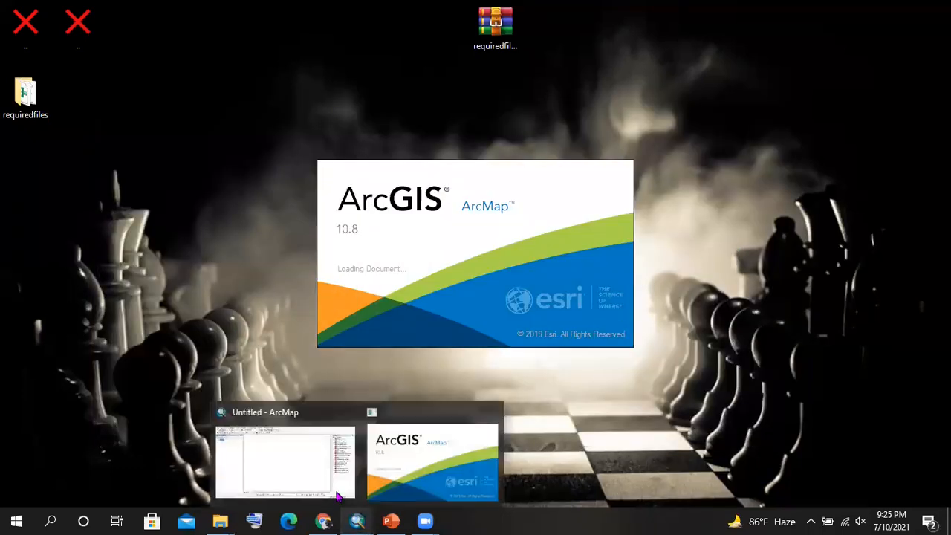
pyautogui.click(387, 474)
pyautogui.rightClick(216, 228)
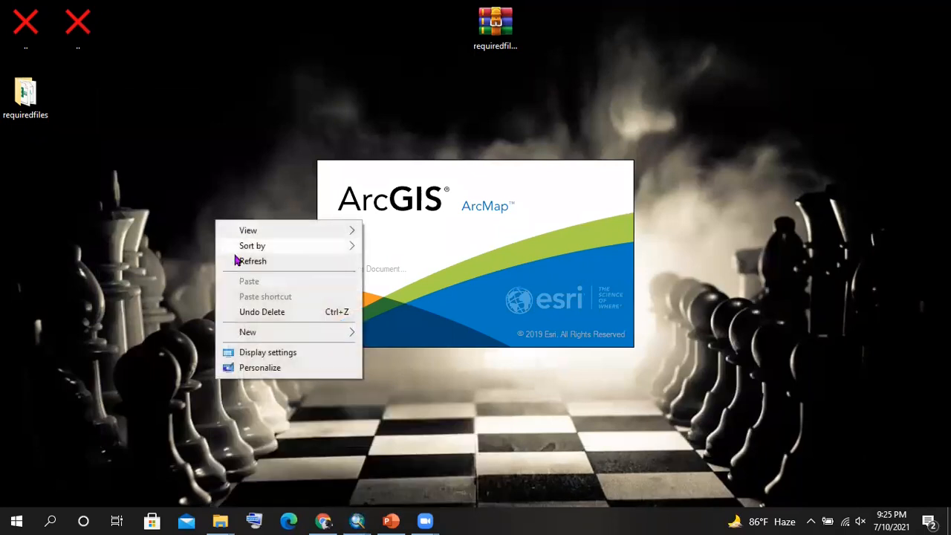
pyautogui.click(248, 266)
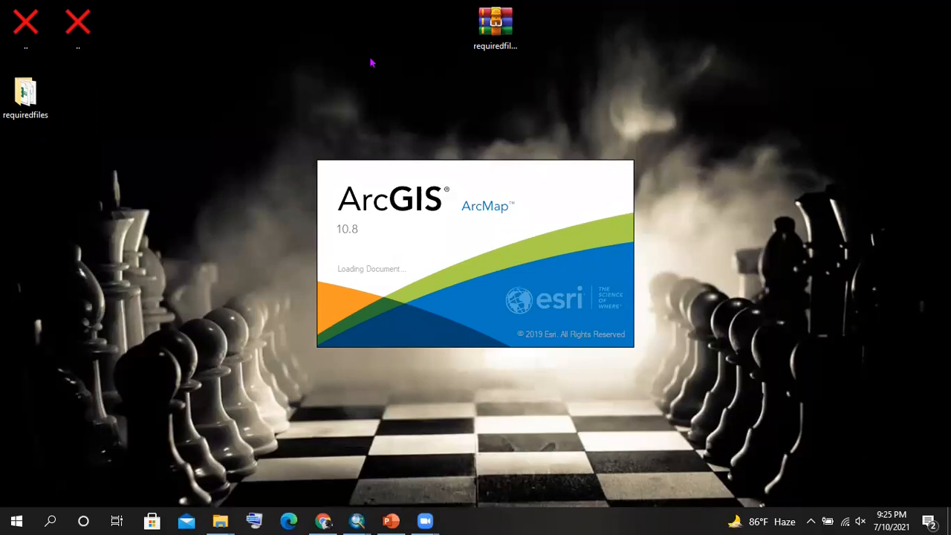
pyautogui.rightClick(684, 141)
pyautogui.click(702, 183)
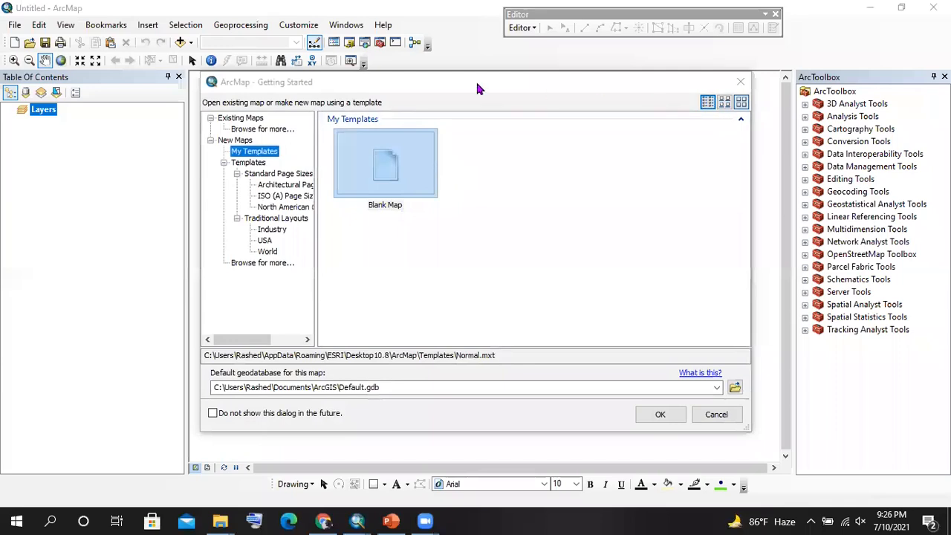
# - Dismiss the Getting Started dialog to start with a blank map and close the floating Editor toolbar
pyautogui.moveTo(477, 86); pyautogui.dragTo(467, 147)
pyautogui.click(719, 134)
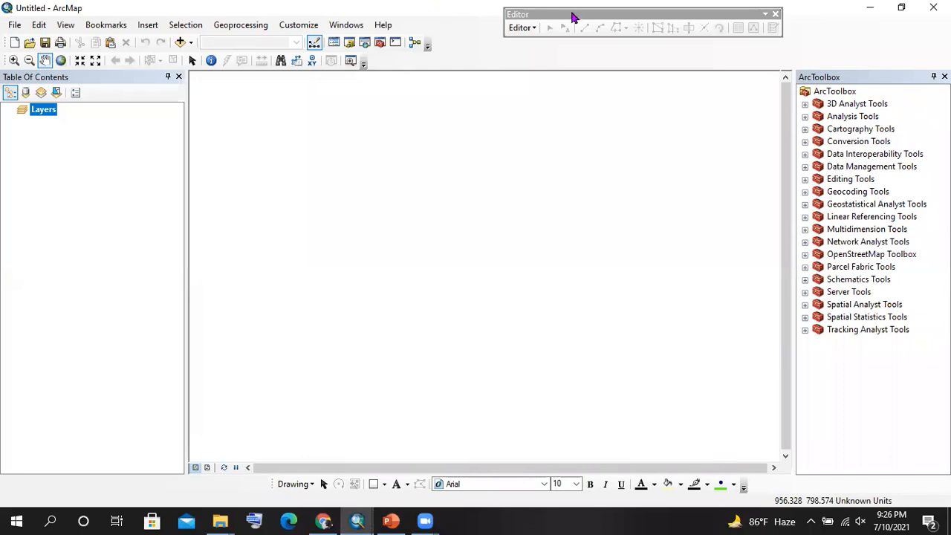
pyautogui.click(774, 14)
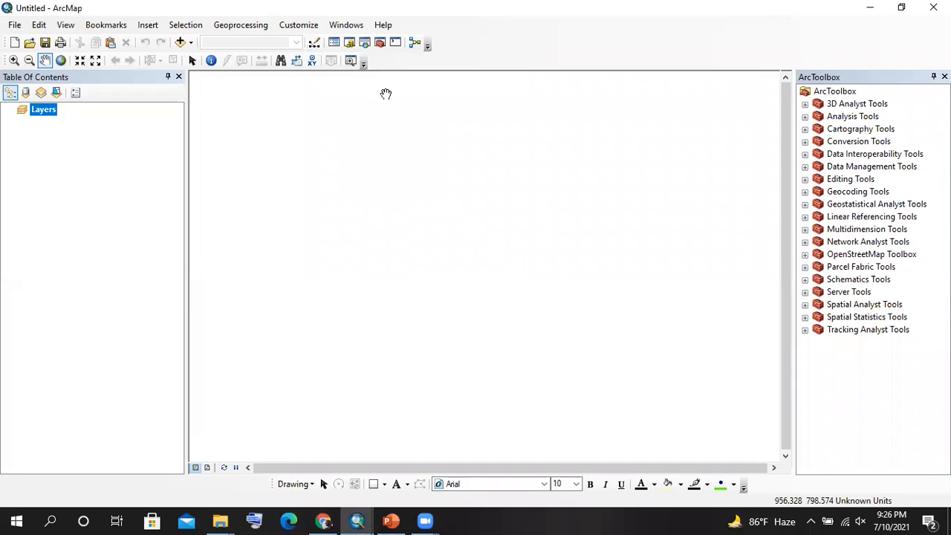
# - Add the raster AP_26922_FBS_F0460_RT1.dem.tif to the map from the AP_26922_FBS_F0460_RT1 folder inside Practice Raster
pyautogui.click(191, 44)
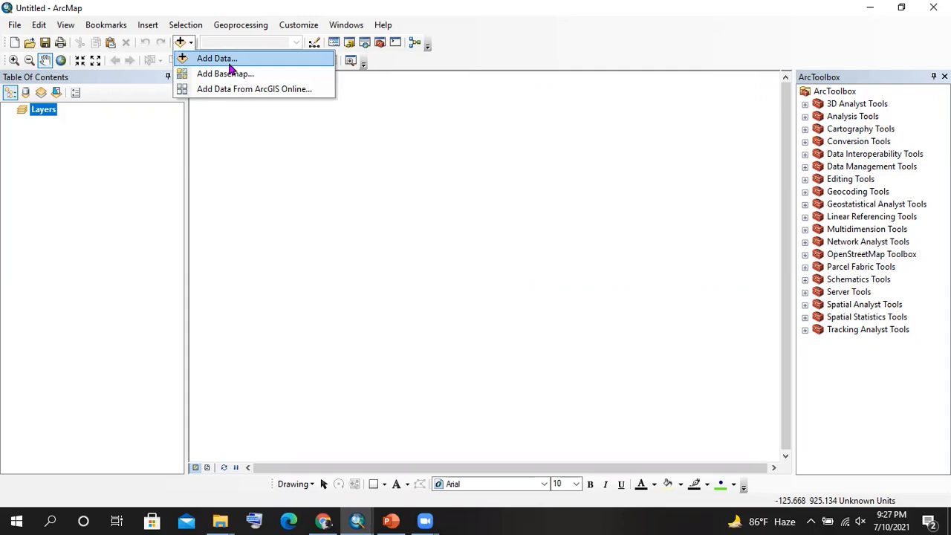
pyautogui.click(229, 63)
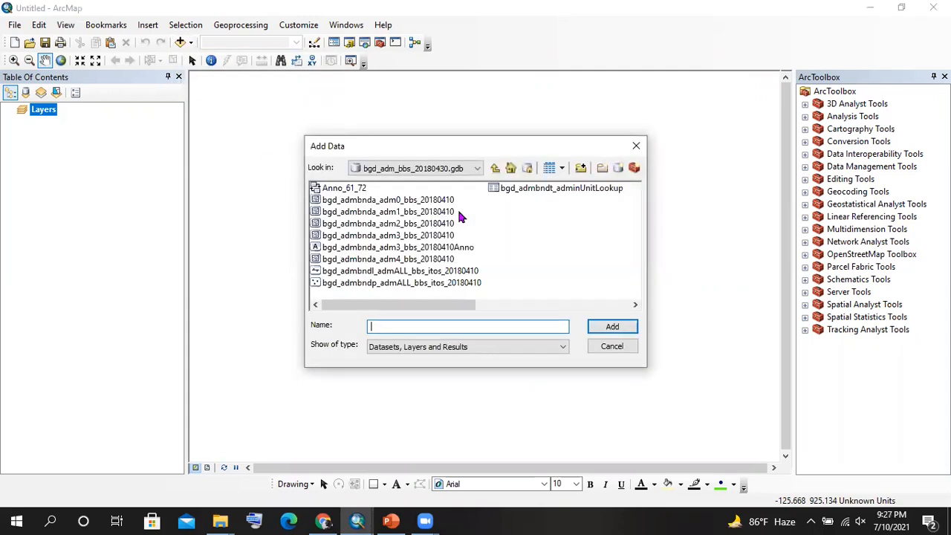
pyautogui.click(496, 169)
pyautogui.click(495, 170)
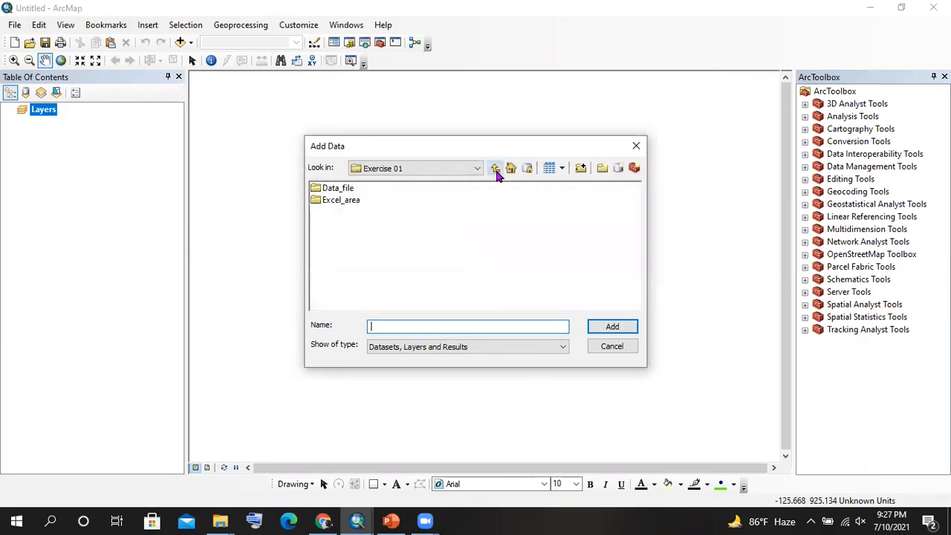
pyautogui.click(495, 169)
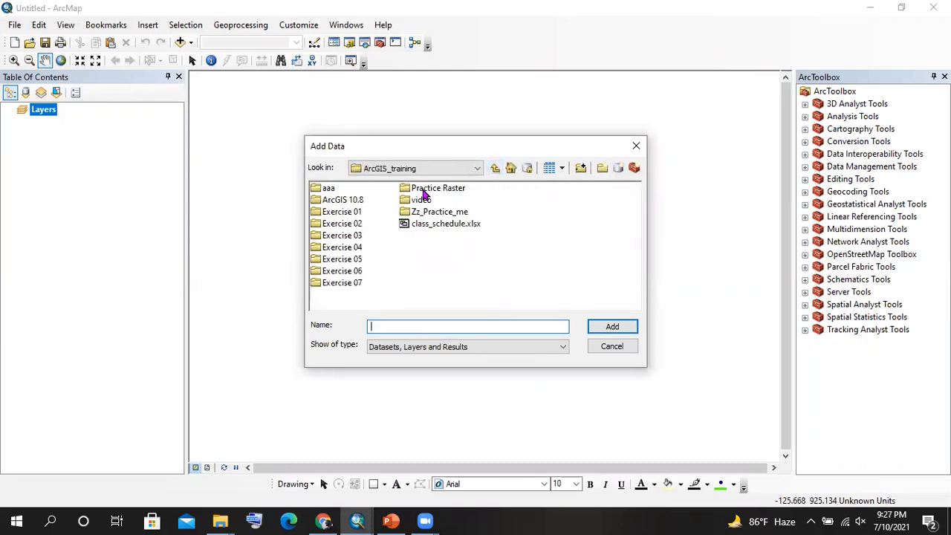
pyautogui.doubleClick(426, 189)
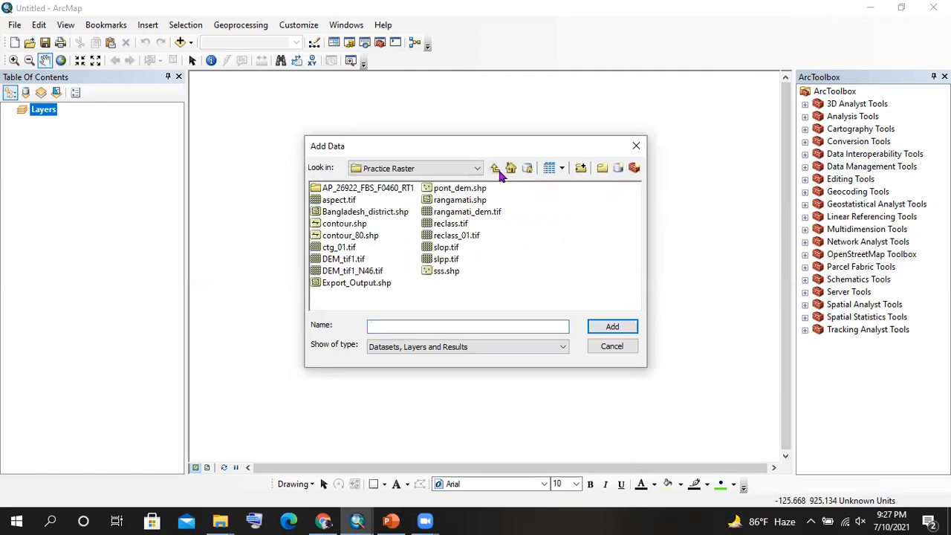
pyautogui.click(363, 190)
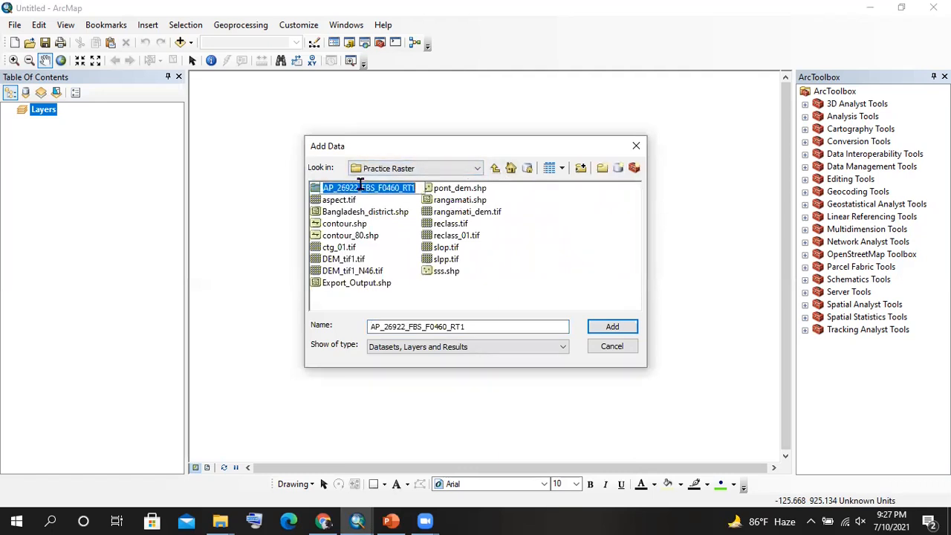
pyautogui.click(394, 203)
pyautogui.doubleClick(360, 190)
pyautogui.doubleClick(358, 190)
pyautogui.click(356, 190)
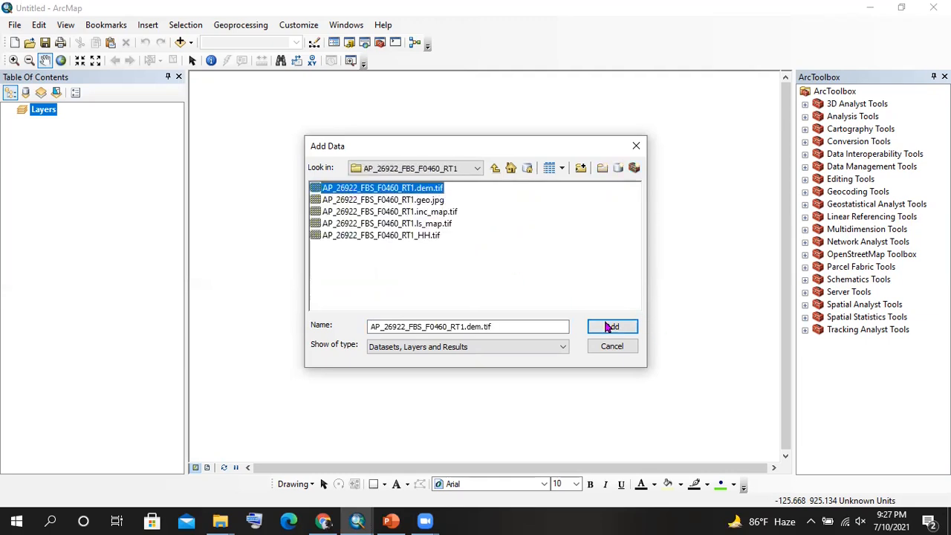
pyautogui.click(610, 327)
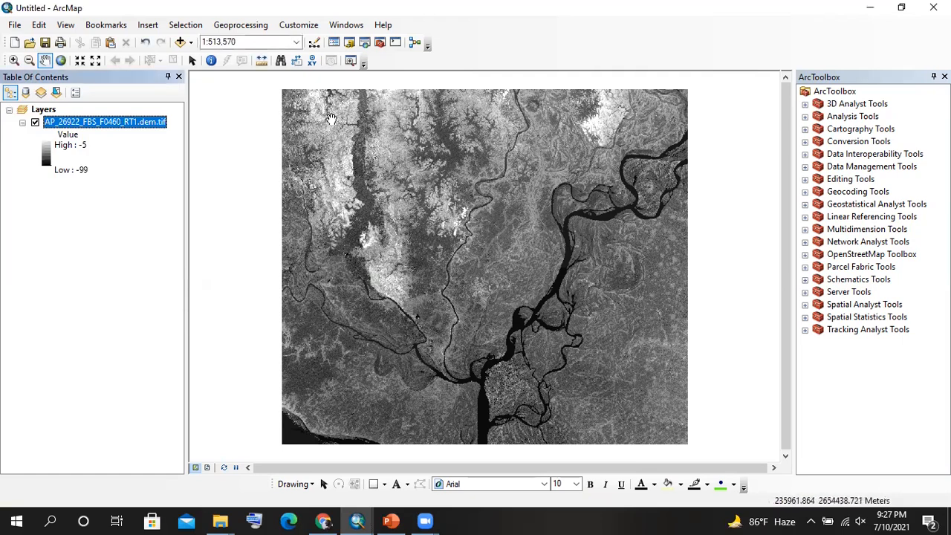
# - Add the bgd_admbnda_adm3_bbs_20180410 boundary layer from the bgd_adm_bbs_20180430.gdb geodatabase in the Exercise 01 data folder
pyautogui.click(180, 43)
pyautogui.click(495, 169)
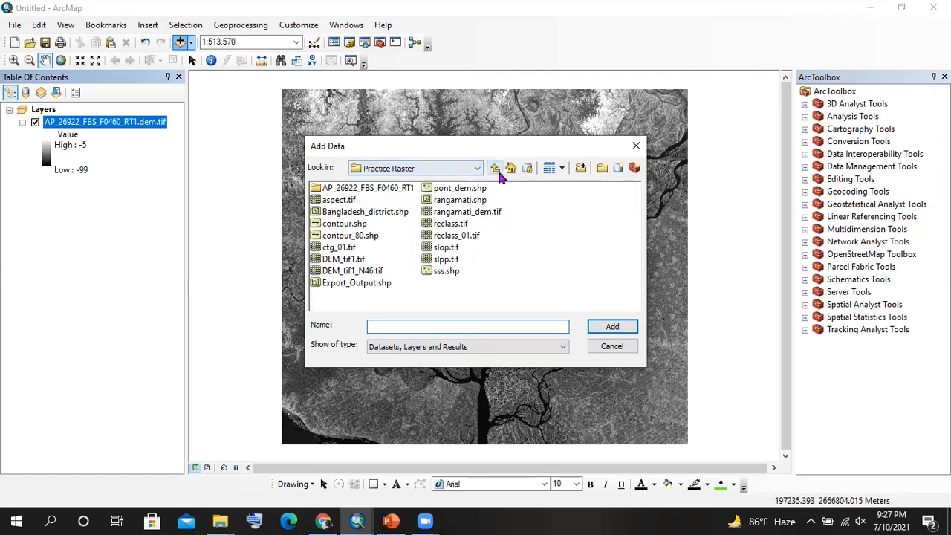
pyautogui.click(495, 169)
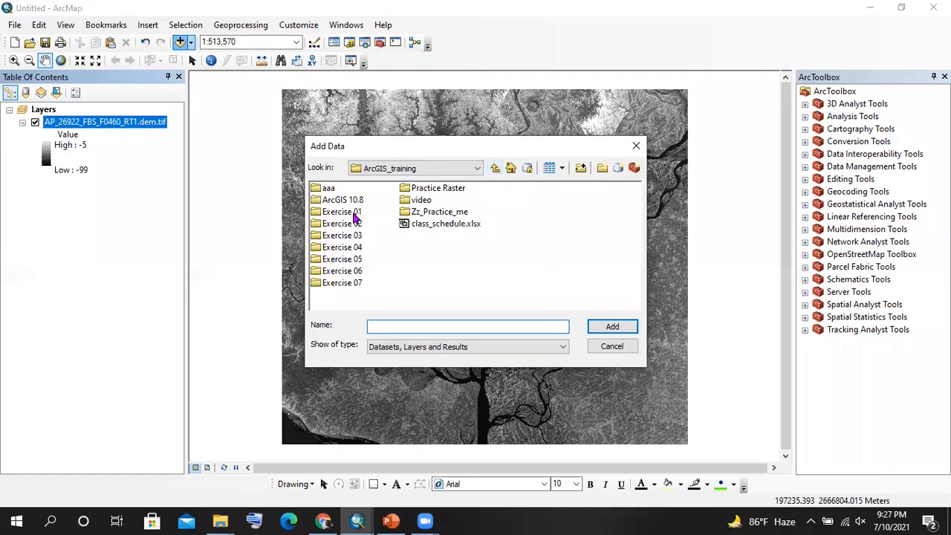
pyautogui.doubleClick(354, 214)
pyautogui.doubleClick(346, 192)
pyautogui.doubleClick(346, 192)
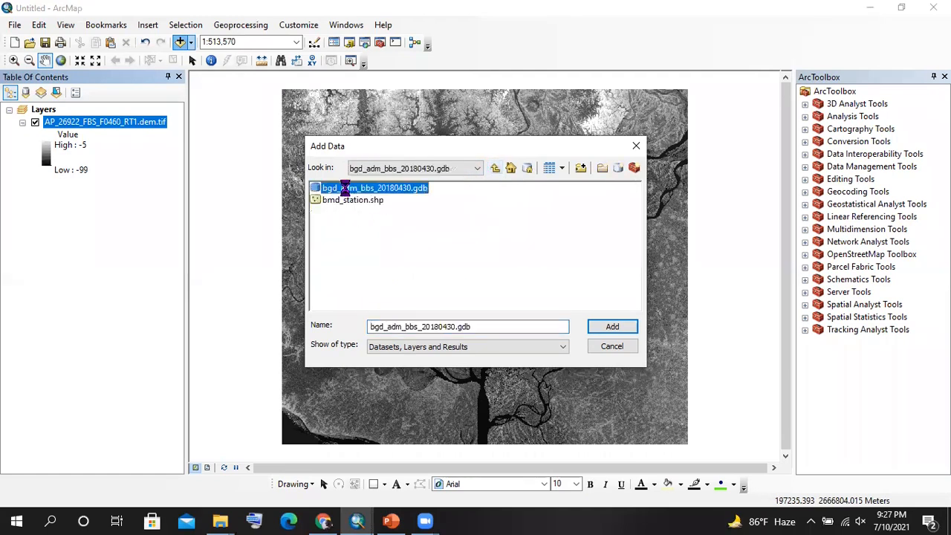
pyautogui.click(406, 213)
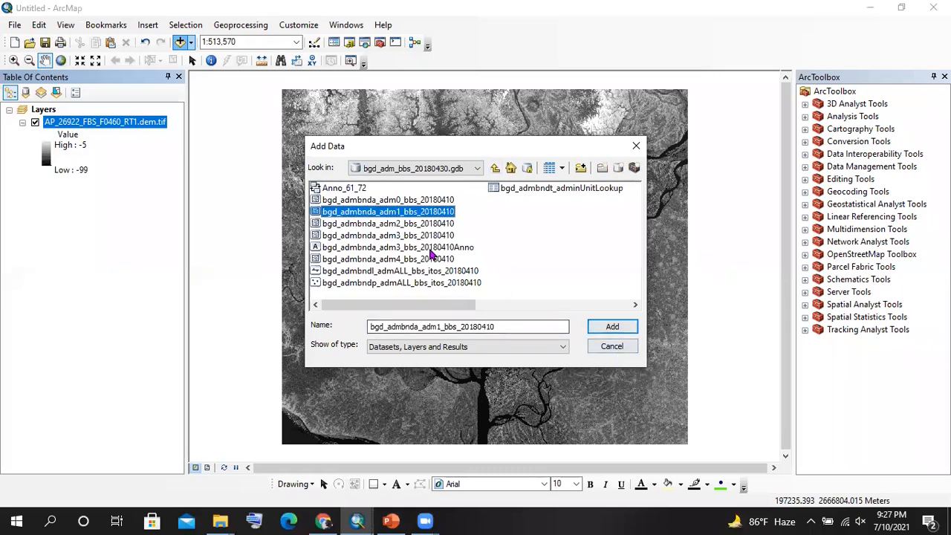
pyautogui.click(429, 236)
pyautogui.click(612, 328)
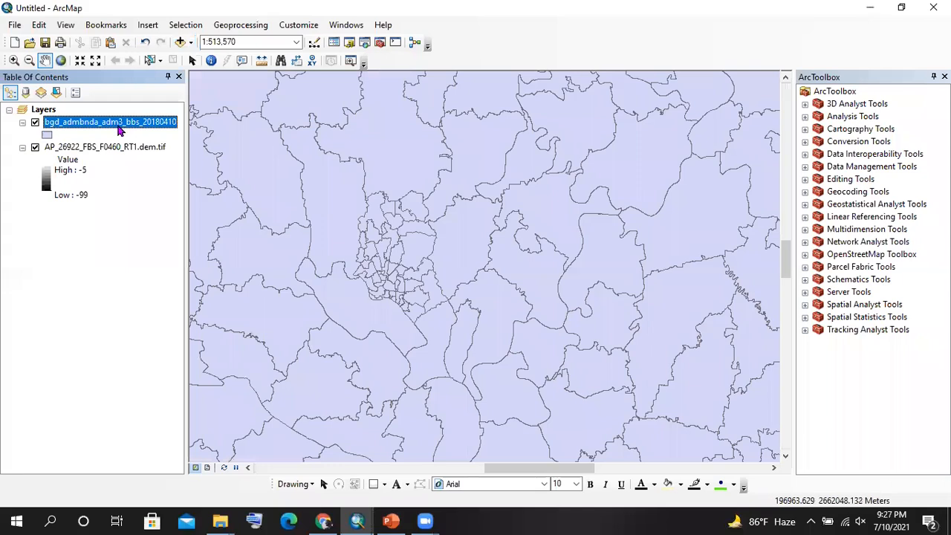
# - Move the DEM raster above the adm3 boundary layer and inspect which part of the country it covers
pyautogui.click(116, 147)
pyautogui.rightClick(115, 146)
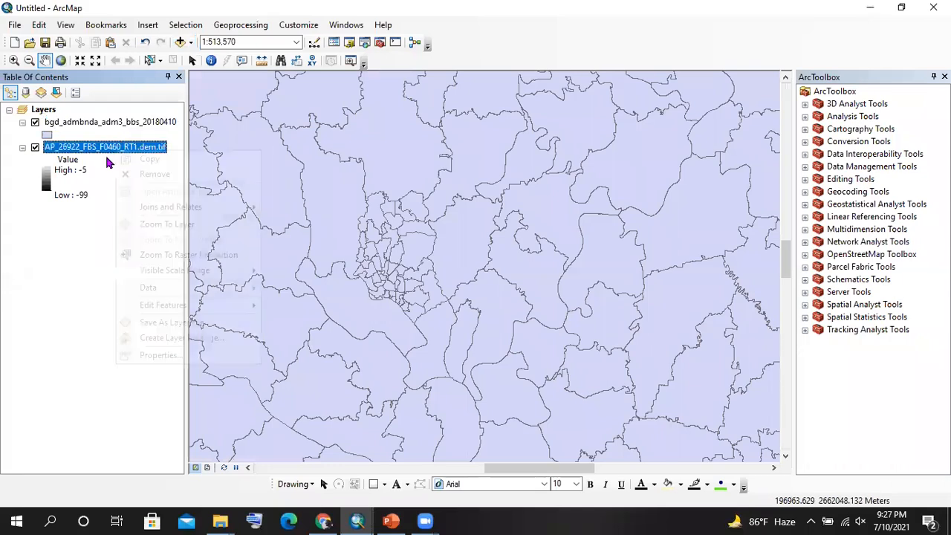
pyautogui.click(99, 242)
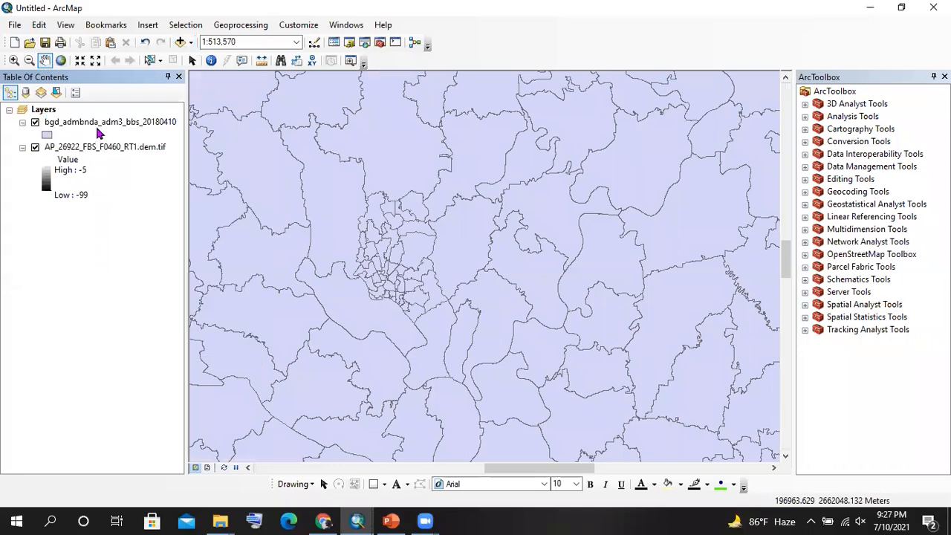
pyautogui.rightClick(99, 125)
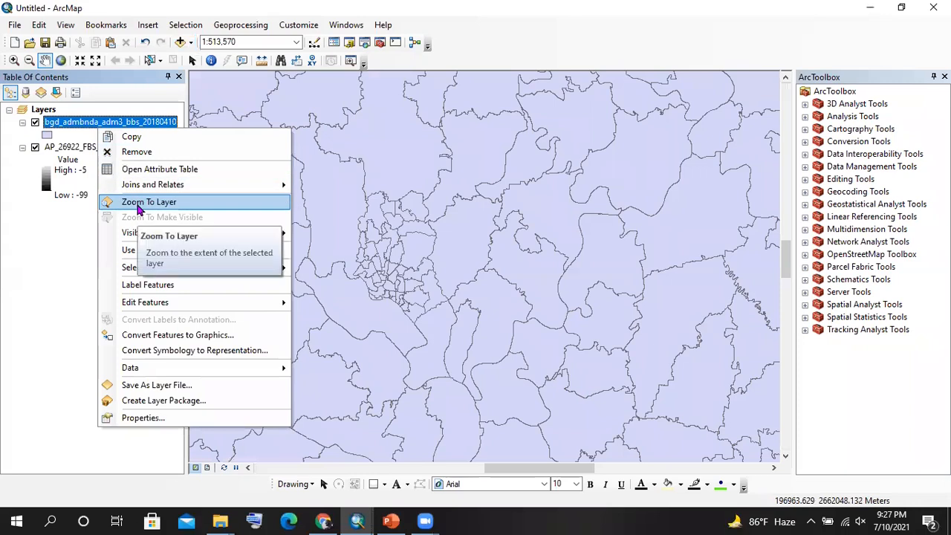
pyautogui.click(139, 202)
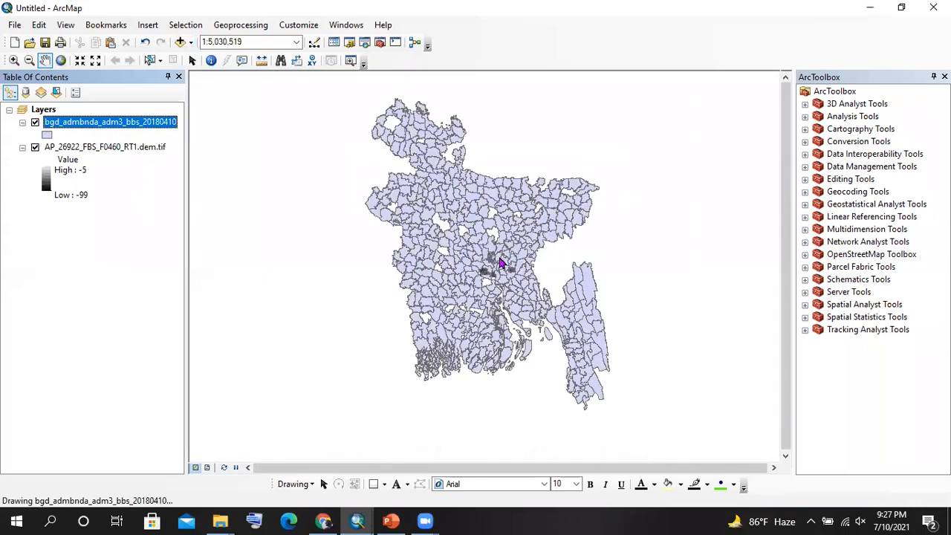
pyautogui.scroll(5, 498, 266)
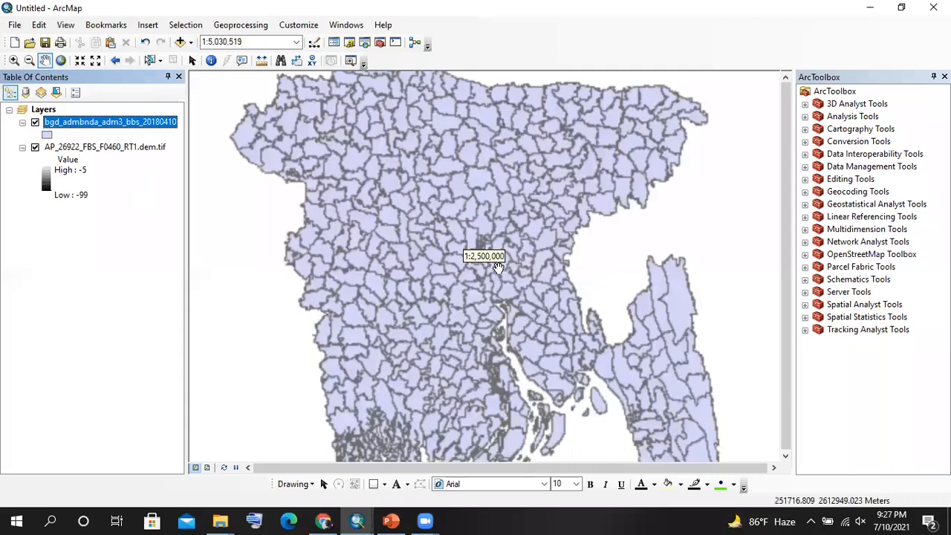
pyautogui.moveTo(107, 151); pyautogui.dragTo(114, 122)
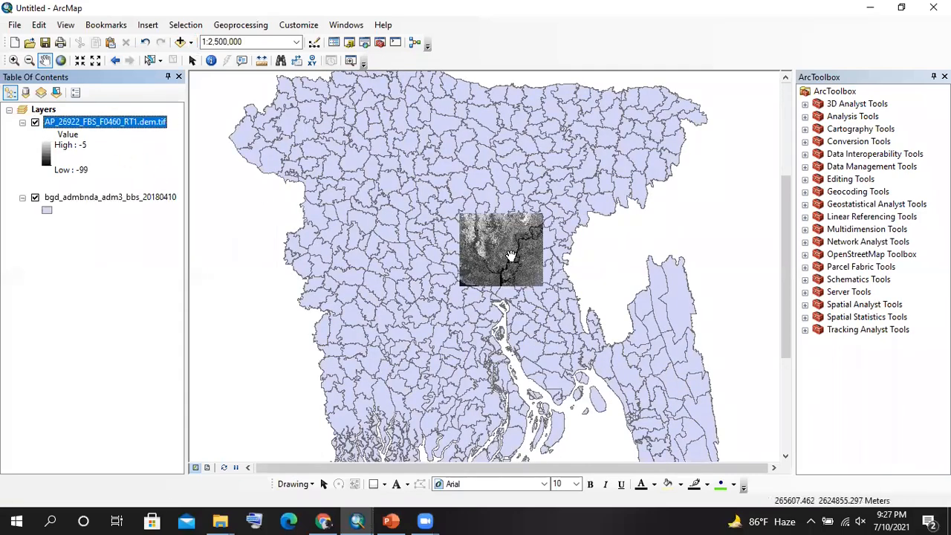
pyautogui.scroll(3, 511, 256)
pyautogui.scroll(-3, 489, 241)
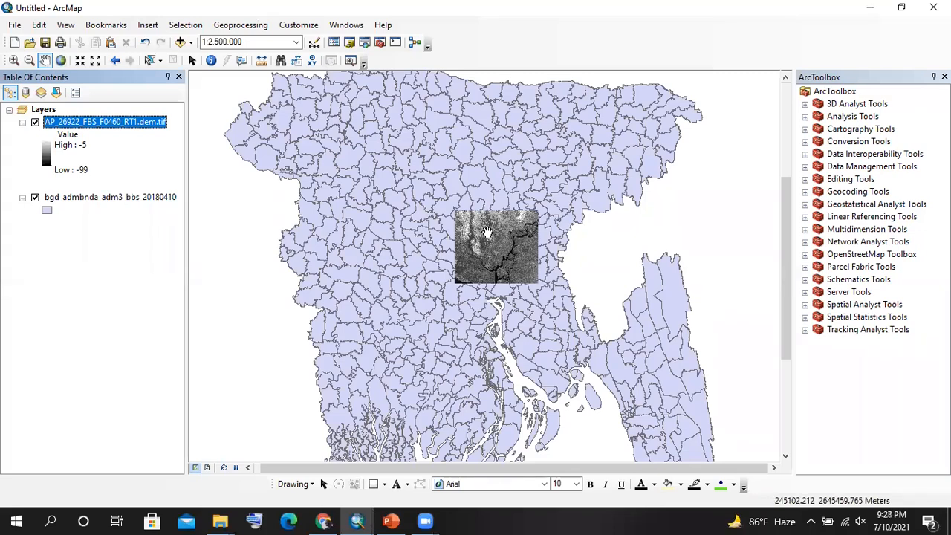
# - Examine the DEM raster's source properties, focusing on the XY coordinate system in its spatial reference
pyautogui.click(107, 144)
pyautogui.rightClick(104, 123)
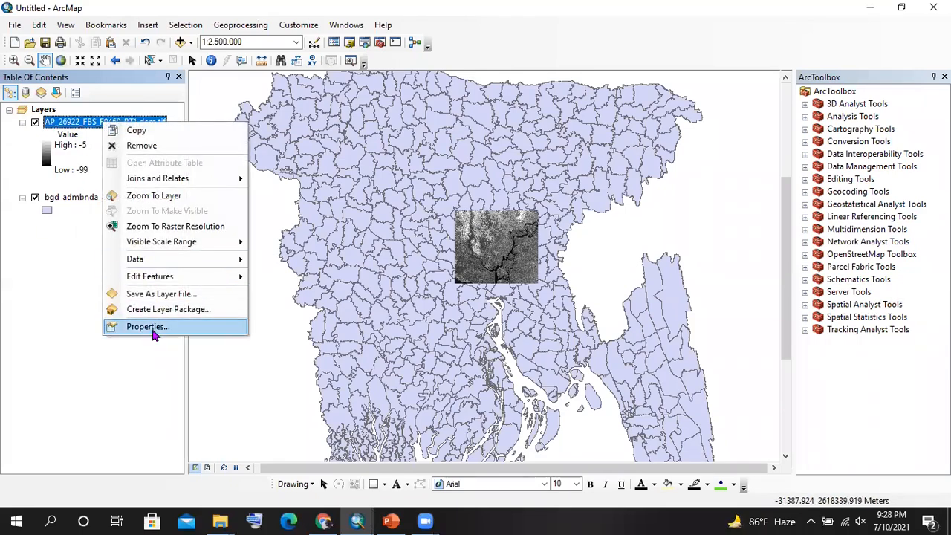
pyautogui.click(152, 328)
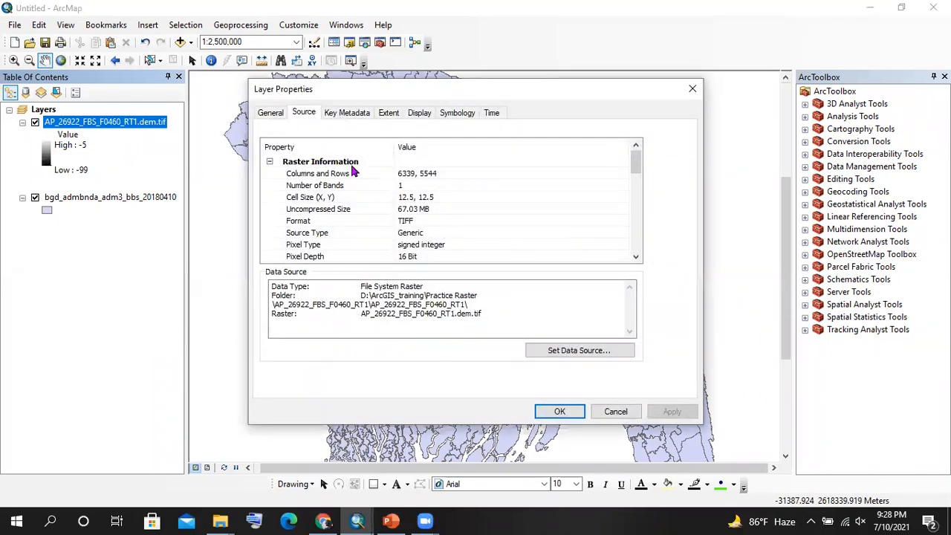
pyautogui.scroll(-3, 445, 225)
pyautogui.scroll(-2, 478, 208)
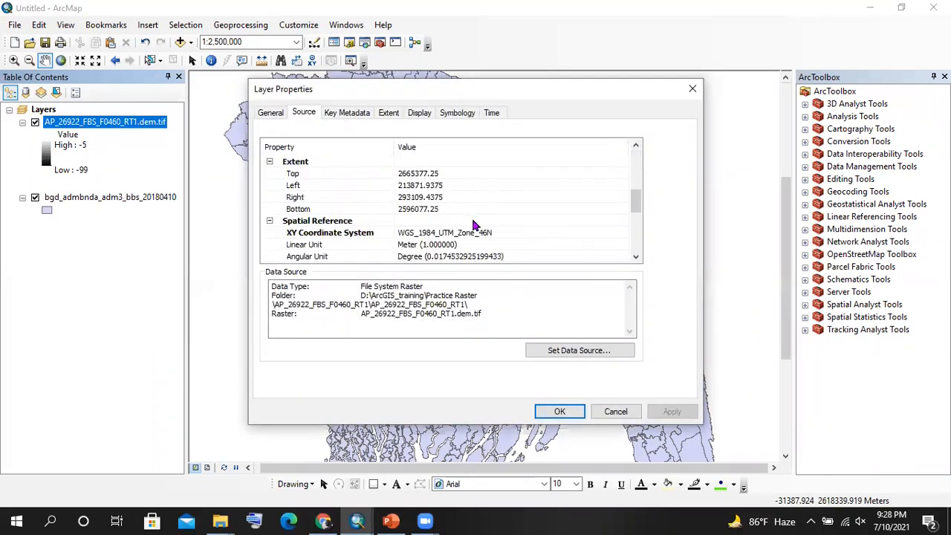
pyautogui.click(509, 233)
pyautogui.click(499, 230)
pyautogui.moveTo(499, 231); pyautogui.dragTo(398, 230)
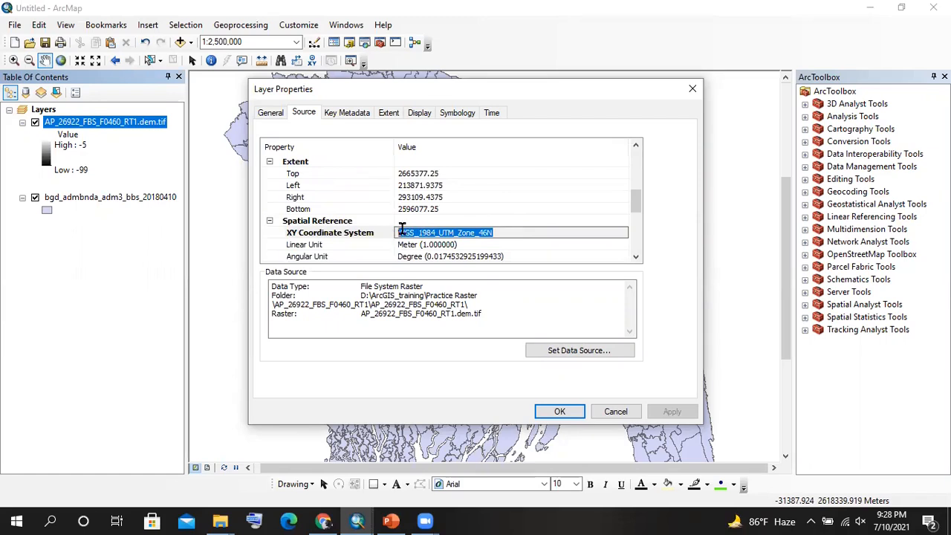
pyautogui.click(399, 232)
pyautogui.moveTo(329, 102); pyautogui.dragTo(296, 150)
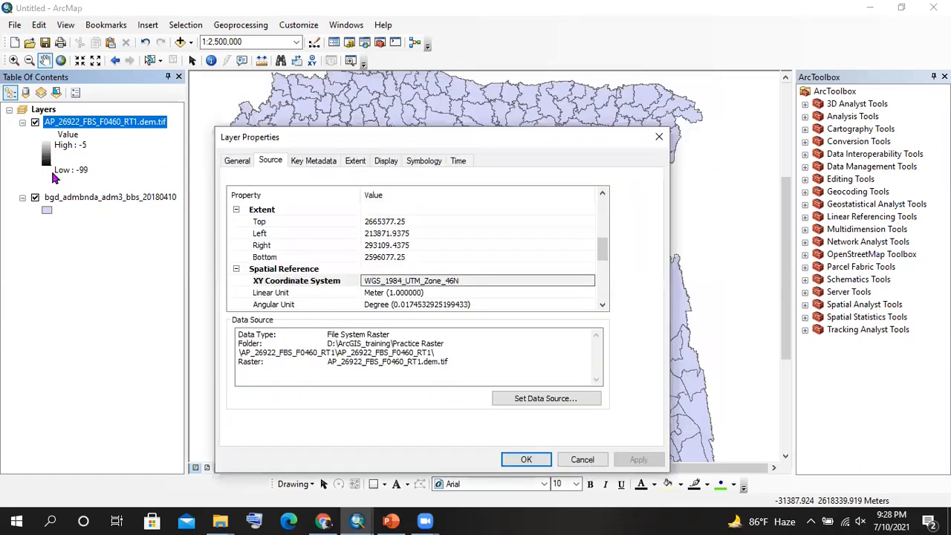
# - Finish reviewing the DEM raster's XY coordinate system, close its properties and examine its coverage over the adm3 boundaries
pyautogui.click(79, 206)
pyautogui.moveTo(406, 279); pyautogui.dragTo(364, 281)
pyautogui.doubleClick(462, 281)
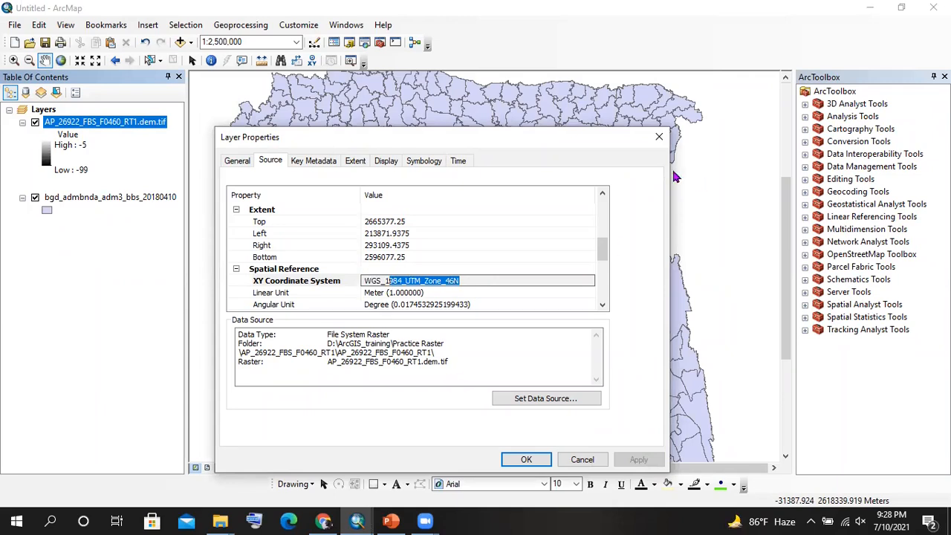
pyautogui.click(659, 137)
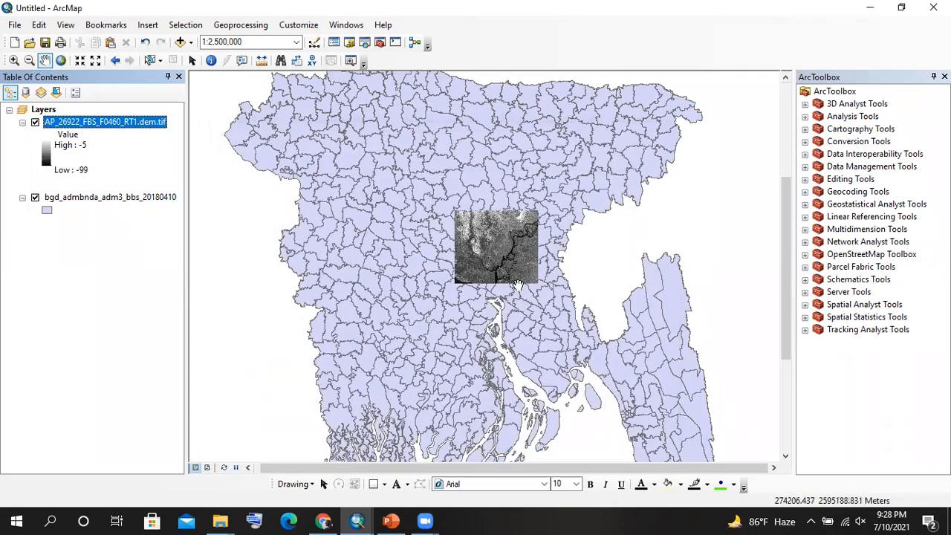
pyautogui.scroll(-1, 518, 286)
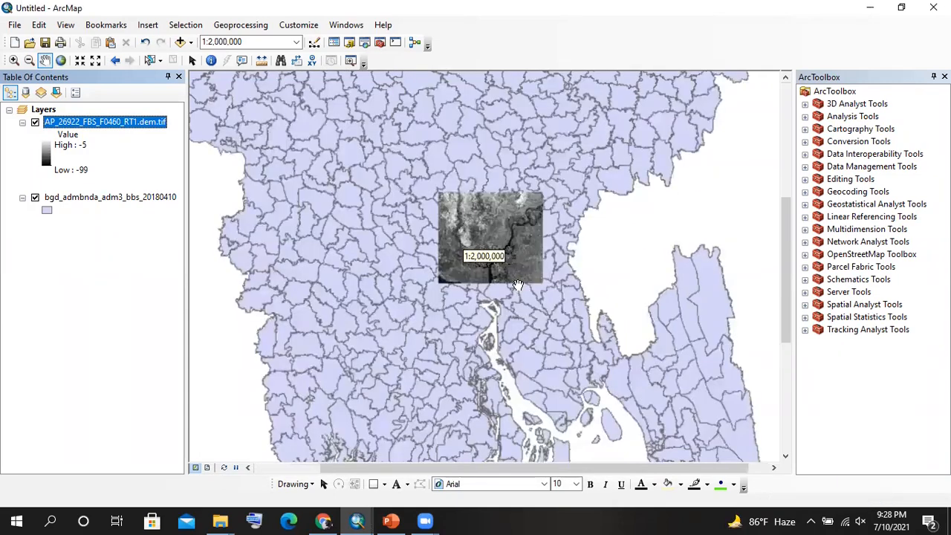
pyautogui.scroll(-1, 517, 286)
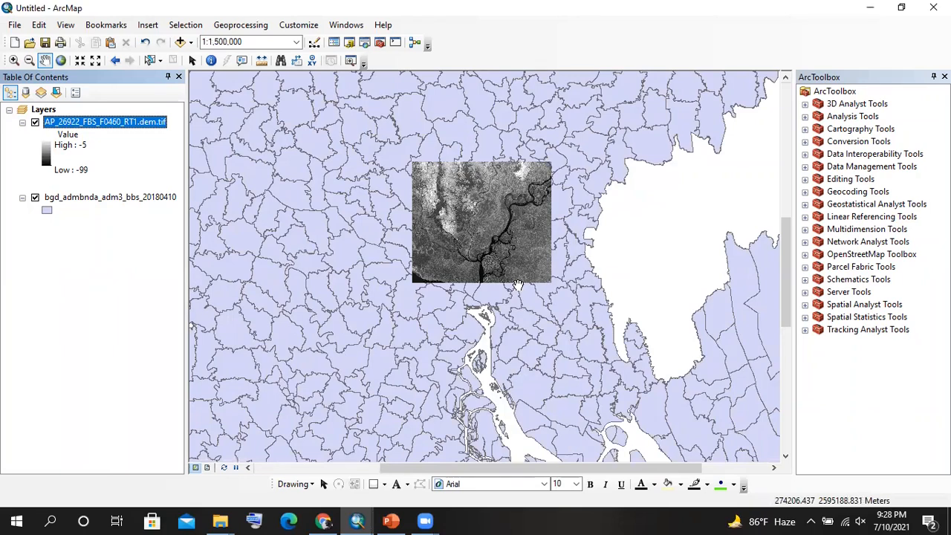
# - Remove the bgd_admbnda_adm3_bbs_20180410 boundary layer and the AP_26922_FBS_F0460_RT1.dem.tif raster from the map
pyautogui.rightClick(110, 202)
pyautogui.click(125, 217)
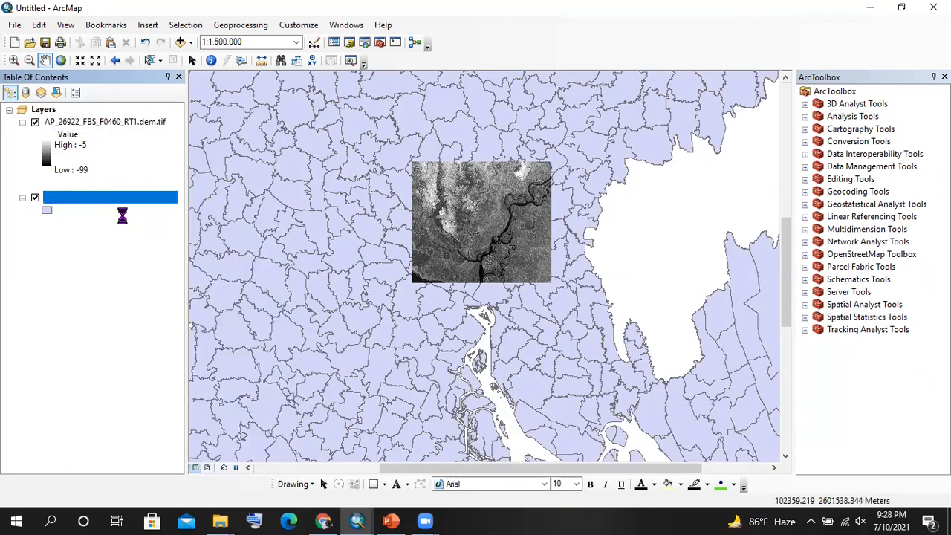
pyautogui.rightClick(113, 124)
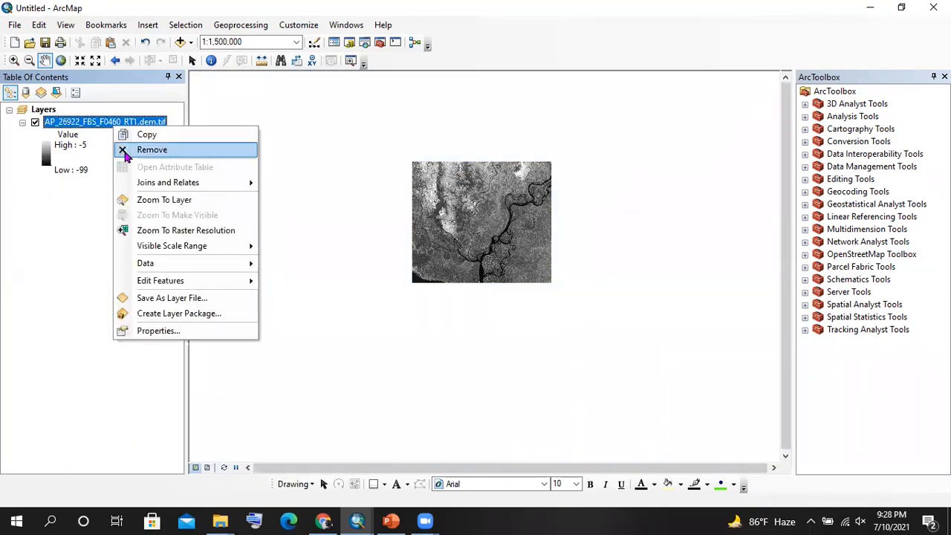
pyautogui.click(124, 151)
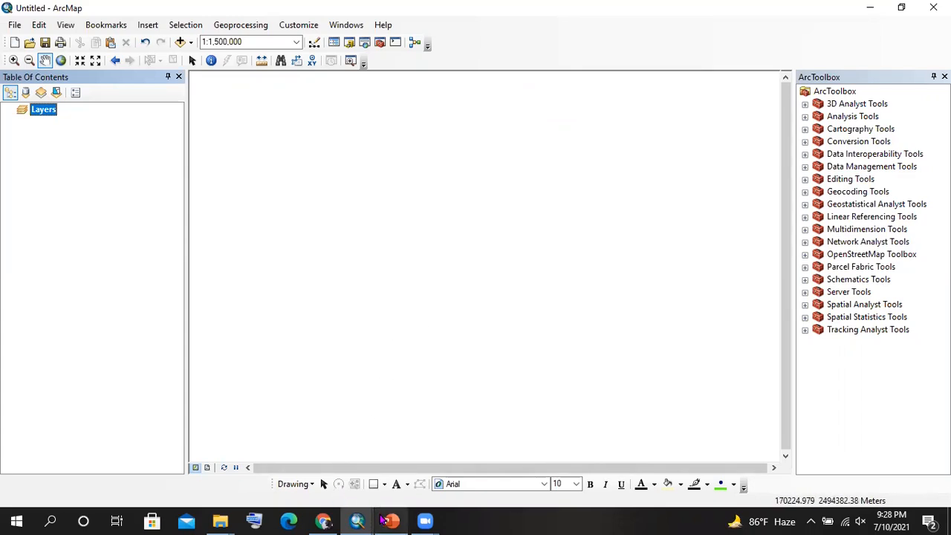
pyautogui.moveTo(383, 521)
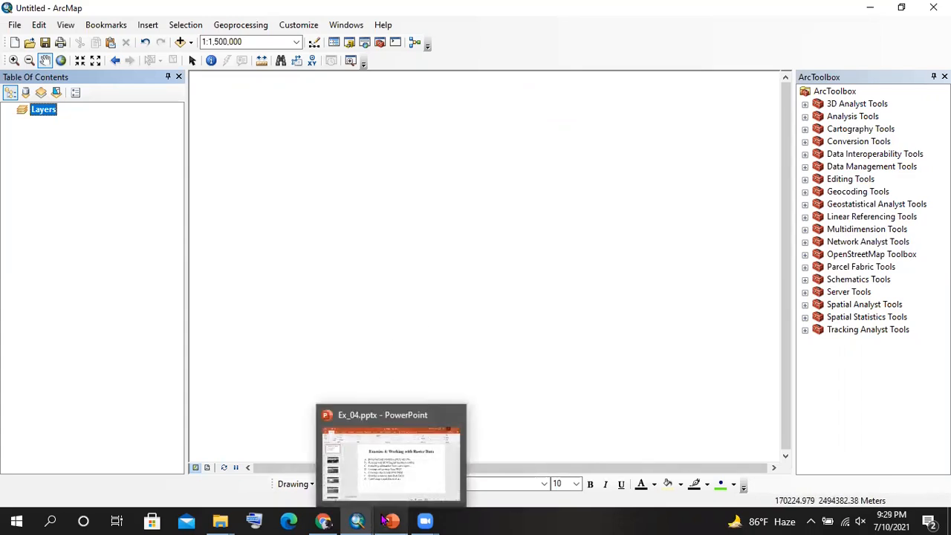
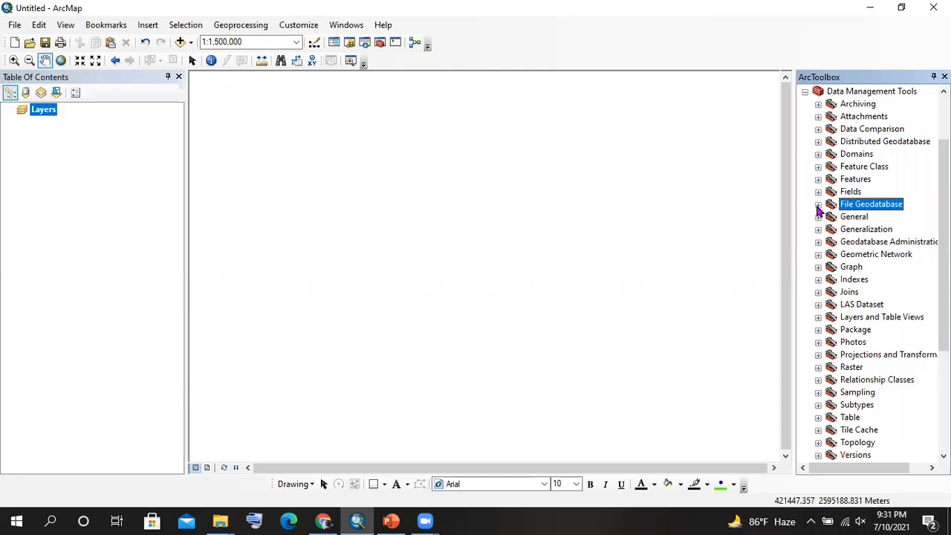
# - Examine the toolsets in Data Management Tools, including the tools in the Features toolset
pyautogui.click(818, 179)
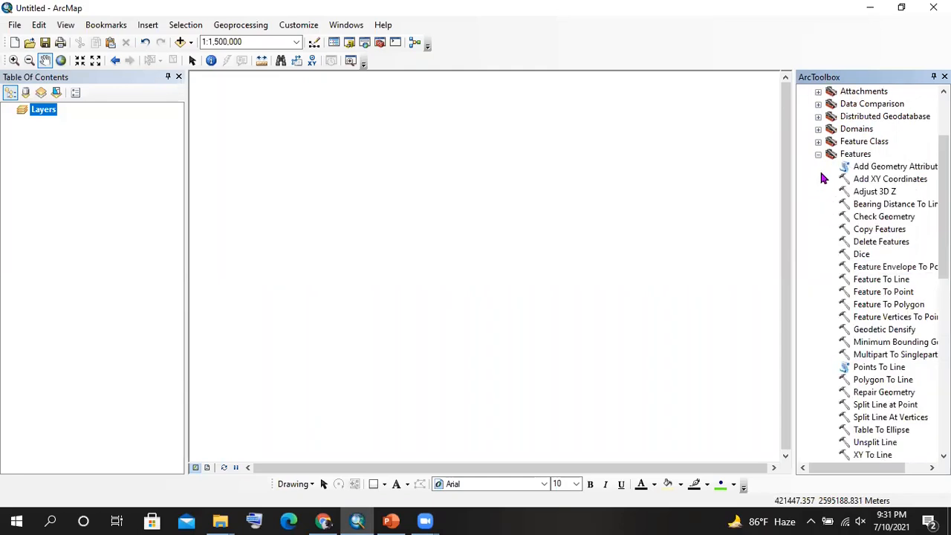
pyautogui.click(818, 154)
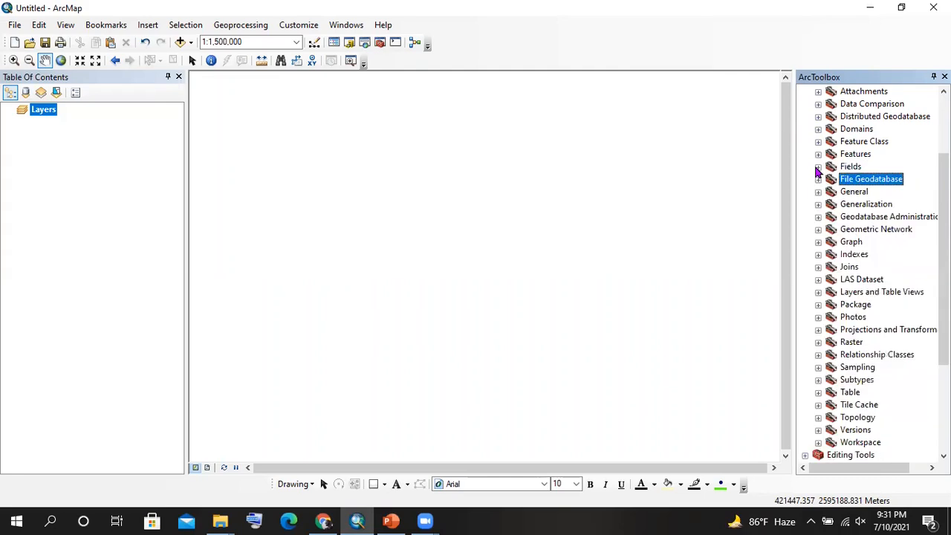
pyautogui.scroll(3, 840, 200)
pyautogui.scroll(-7, 845, 223)
pyautogui.scroll(7, 841, 293)
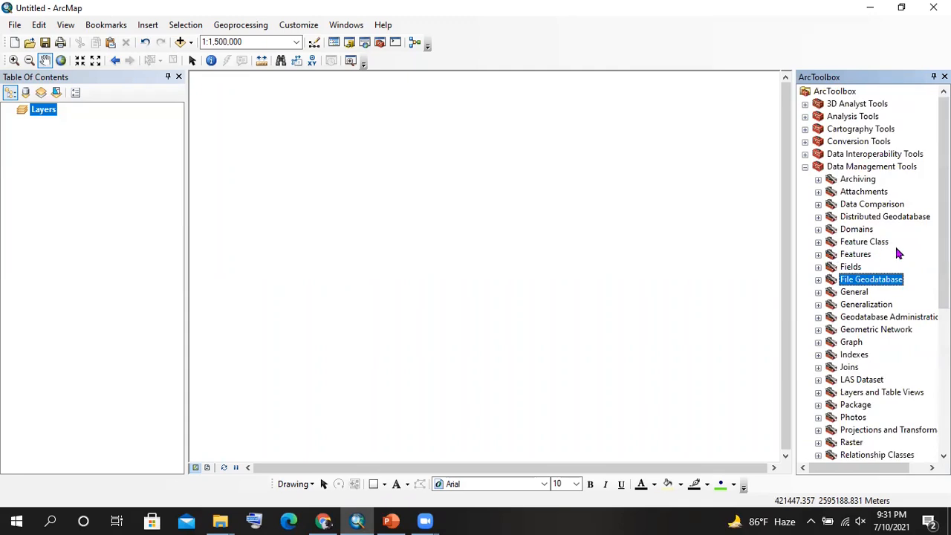
pyautogui.click(882, 241)
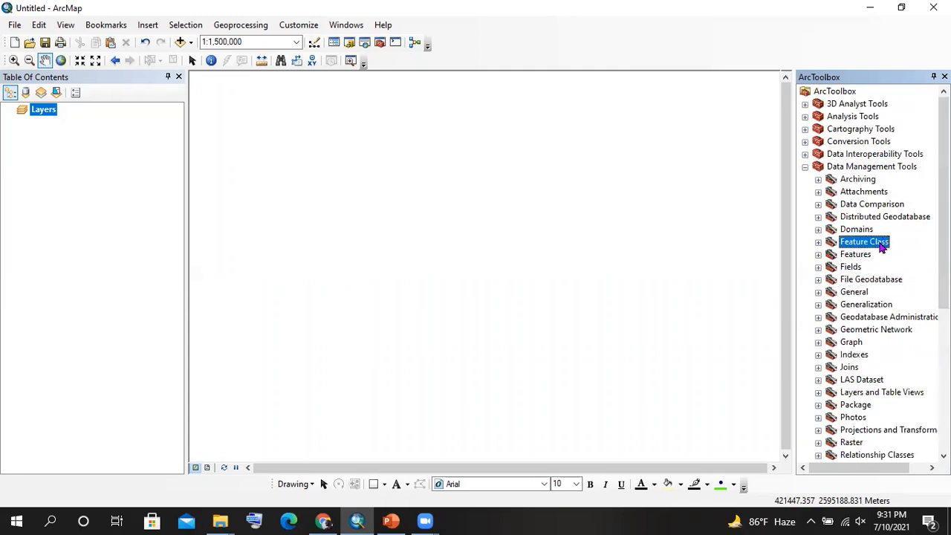
pyautogui.click(805, 167)
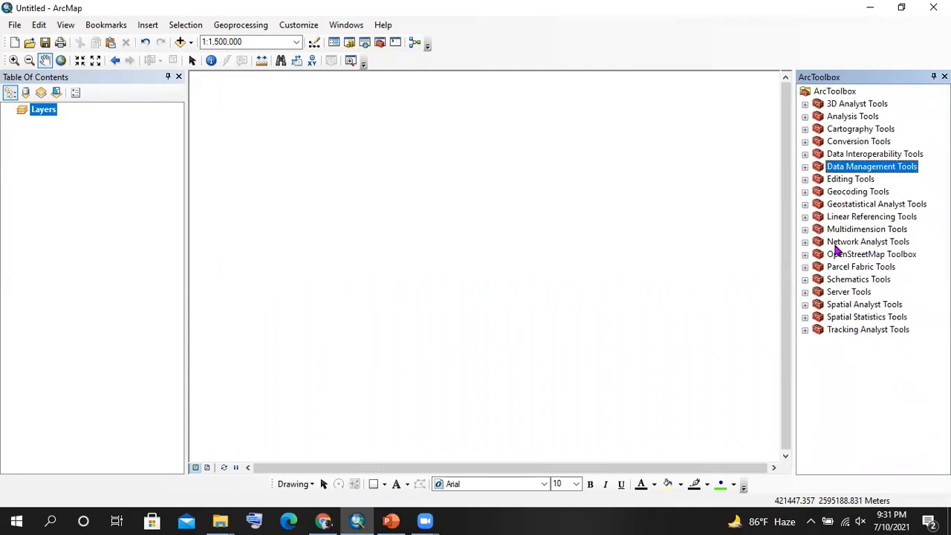
pyautogui.click(805, 168)
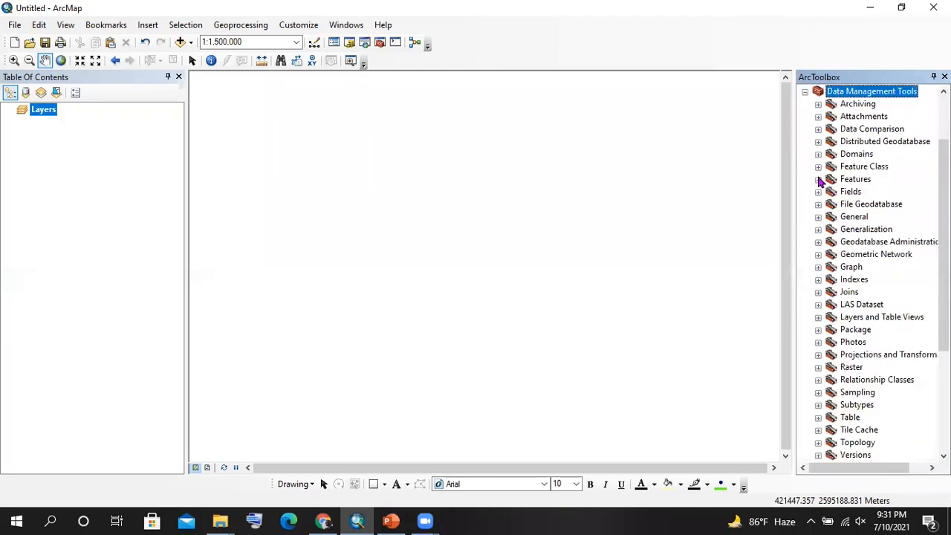
pyautogui.click(818, 180)
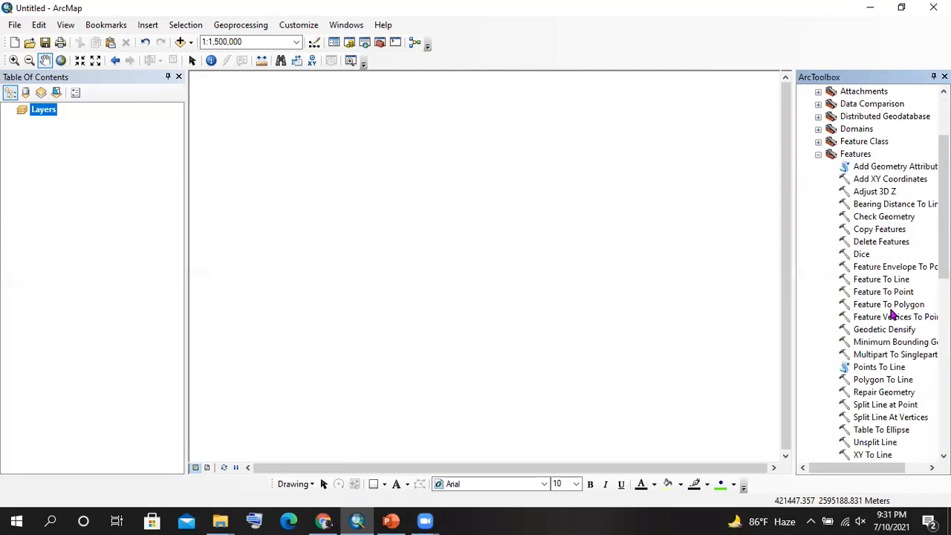
pyautogui.click(817, 154)
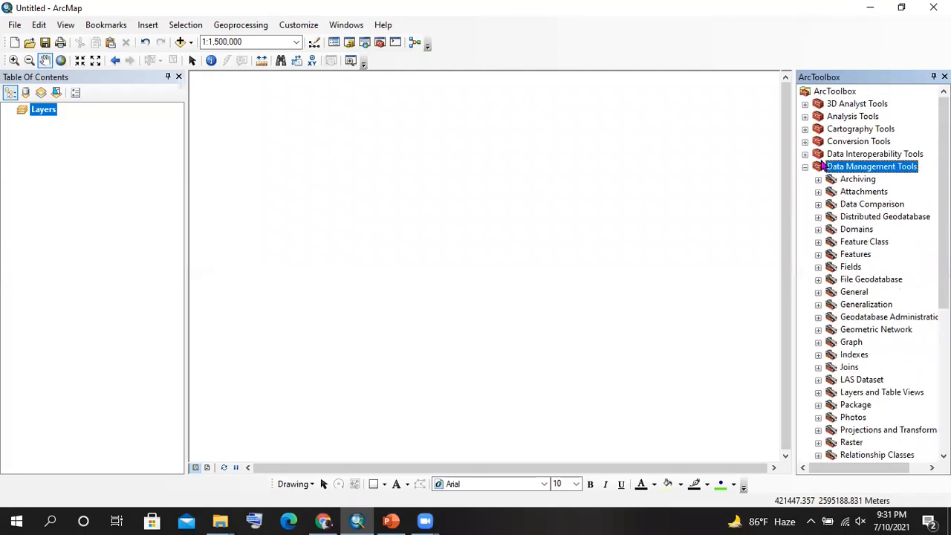
pyautogui.click(805, 165)
# - Open the Point Distance tool from the Proximity toolset of Analysis Tools
pyautogui.click(804, 117)
pyautogui.click(818, 154)
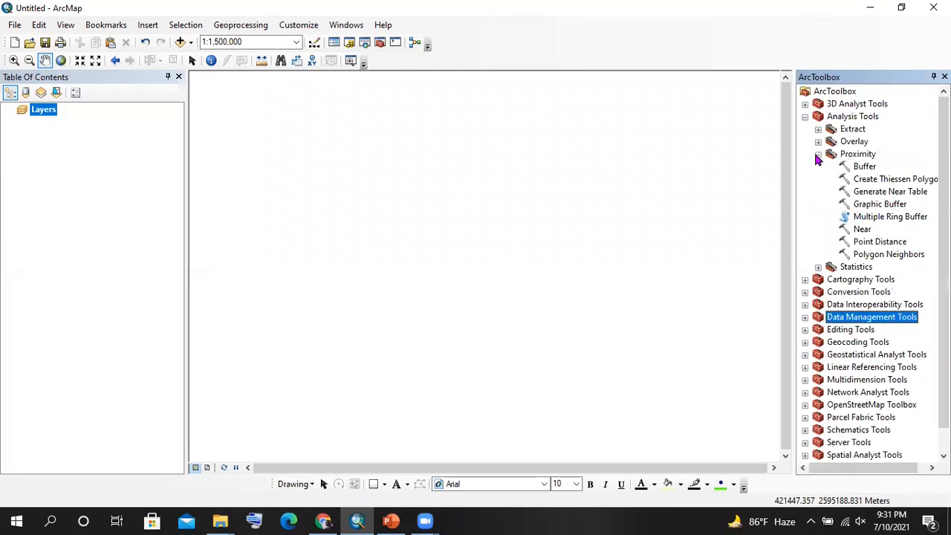
pyautogui.doubleClick(879, 241)
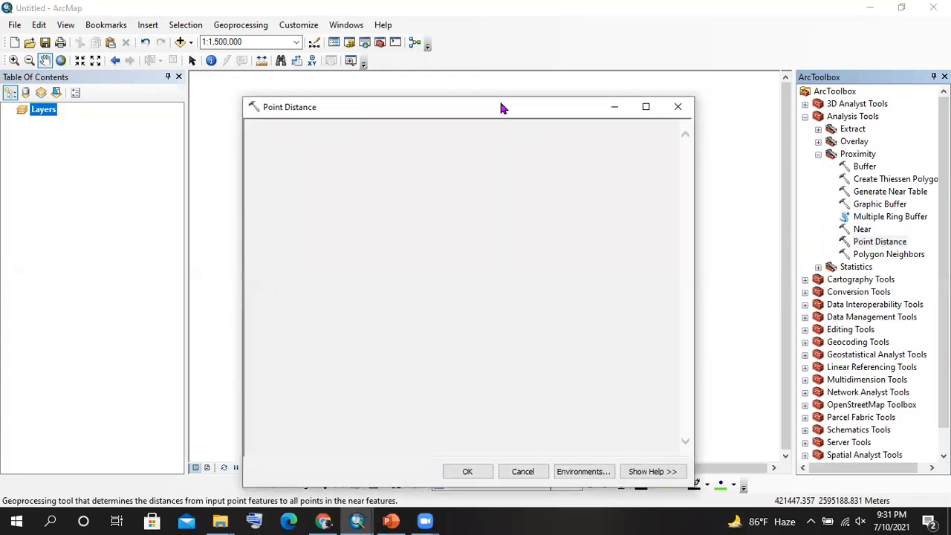
pyautogui.click(594, 227)
pyautogui.click(597, 229)
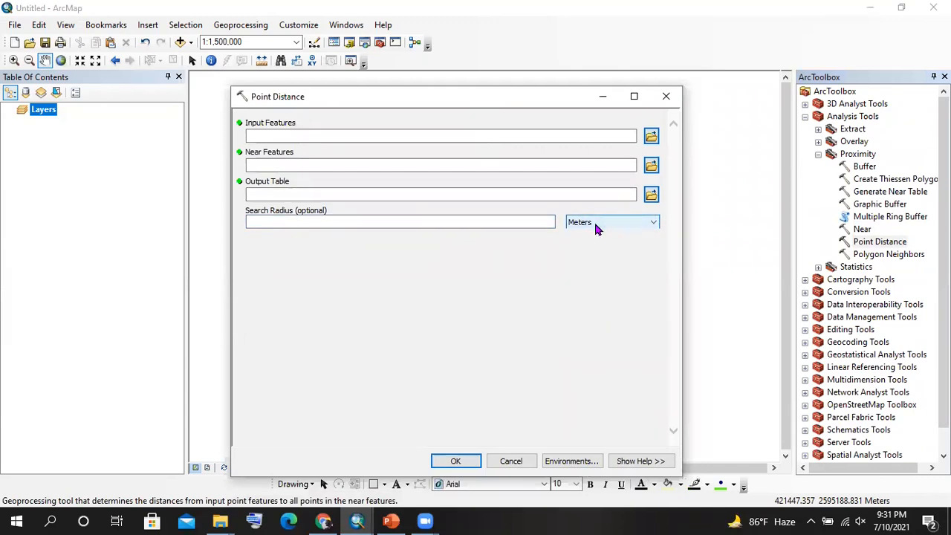
# - Review the Point Distance inputs and search radius units, try Decimal degrees, and close the tool without running it
pyautogui.click(578, 222)
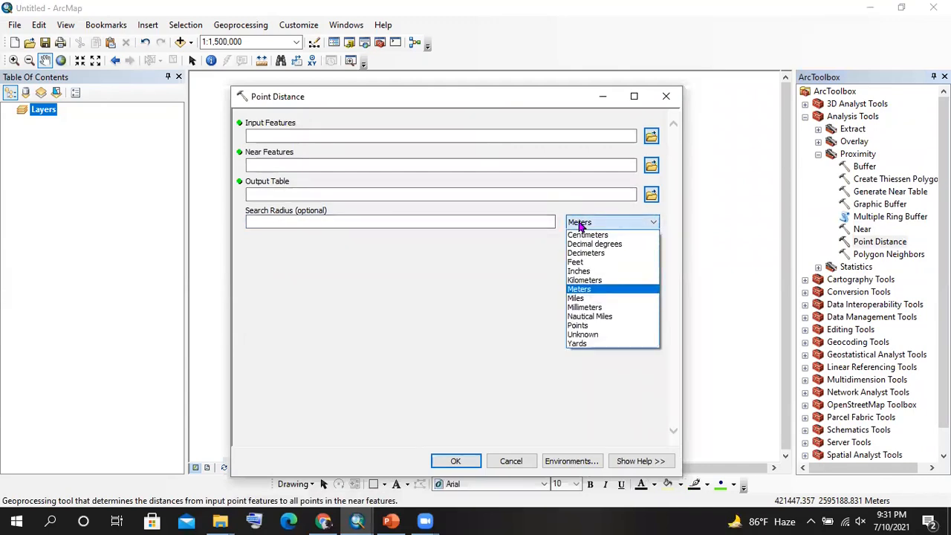
pyautogui.click(594, 291)
pyautogui.click(609, 223)
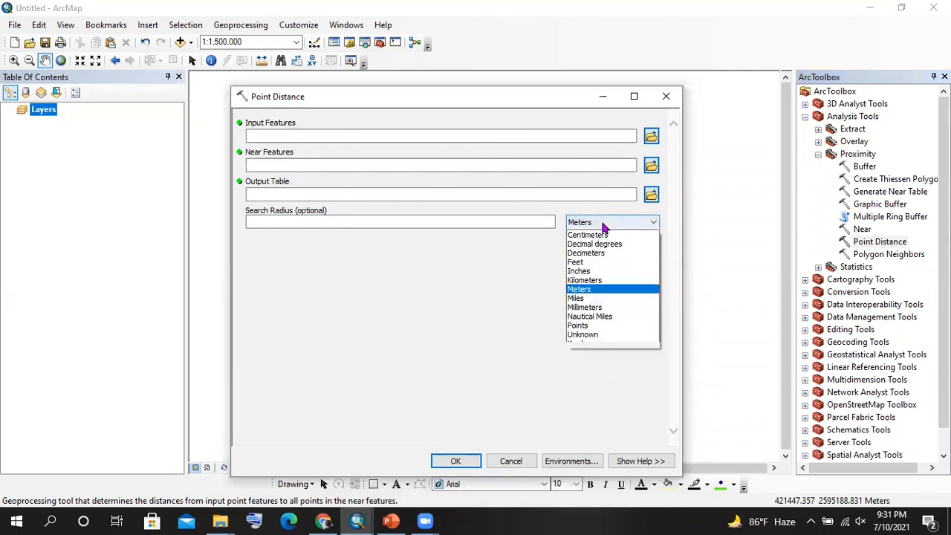
pyautogui.click(584, 243)
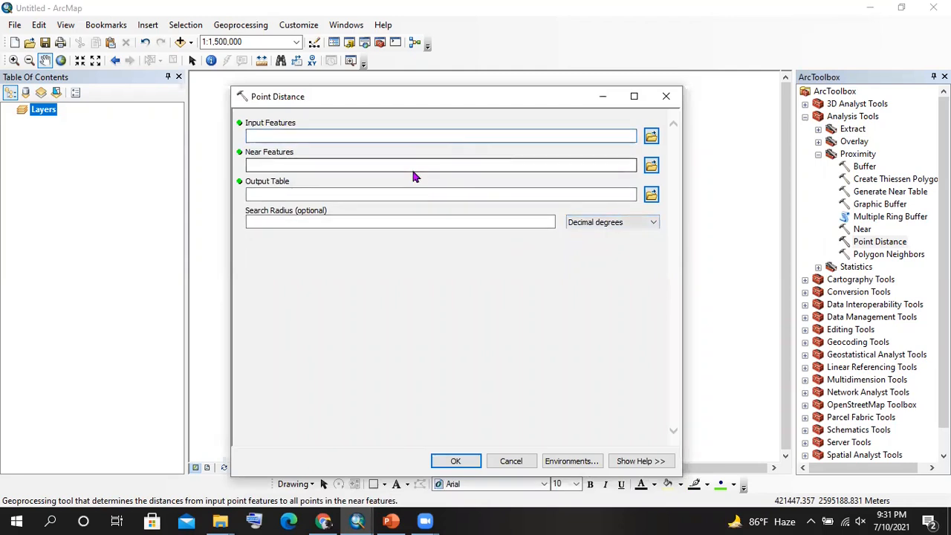
pyautogui.click(401, 195)
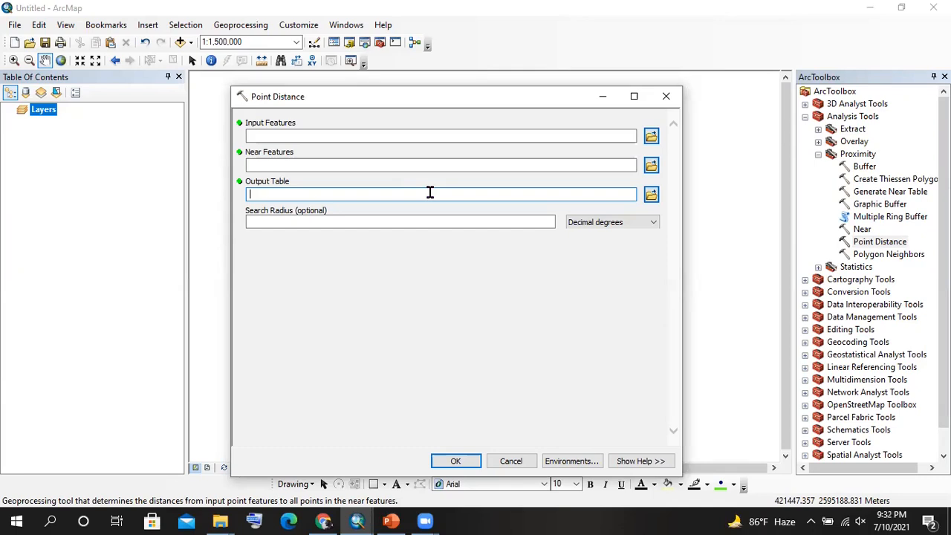
pyautogui.click(665, 96)
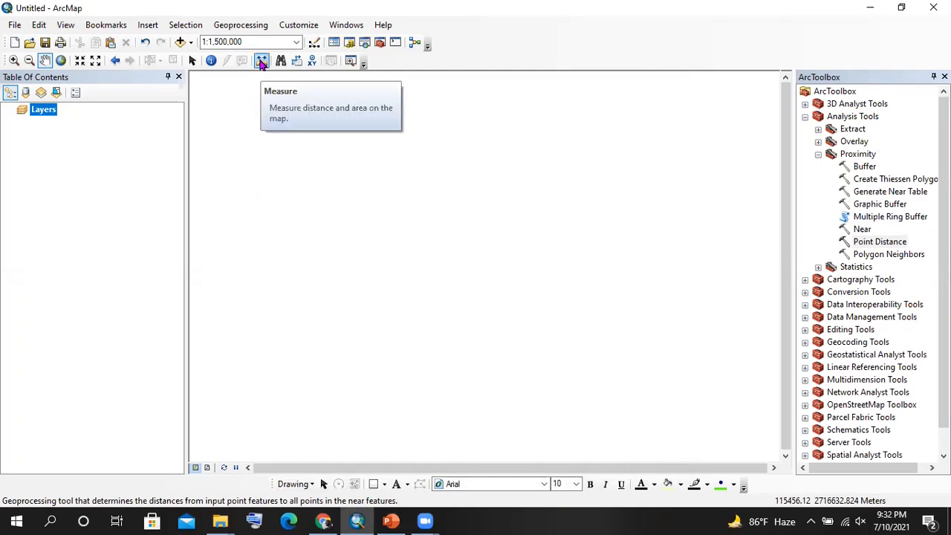
# - Browse for data to add in the Zz_Practice_me folder inside ArcGIS_training
pyautogui.click(181, 42)
pyautogui.click(493, 169)
pyautogui.click(493, 169)
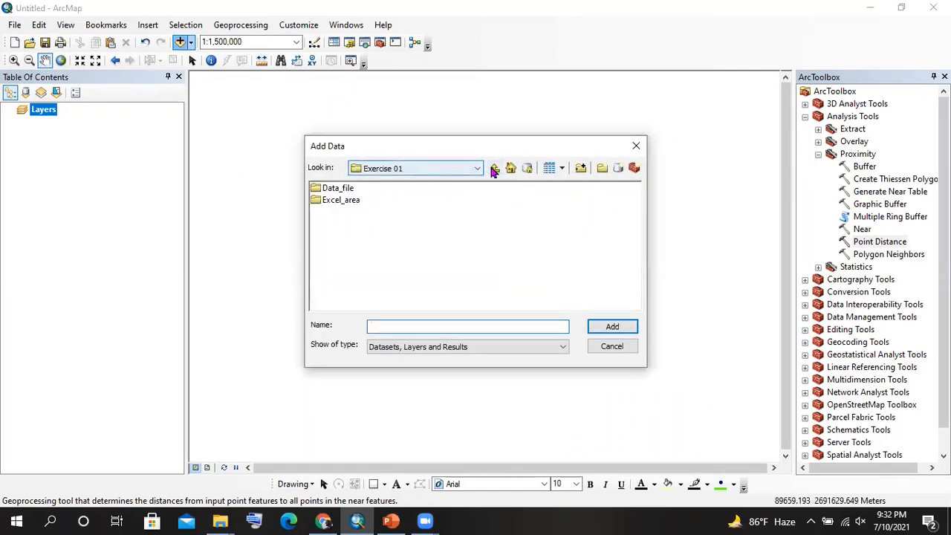
pyautogui.click(494, 168)
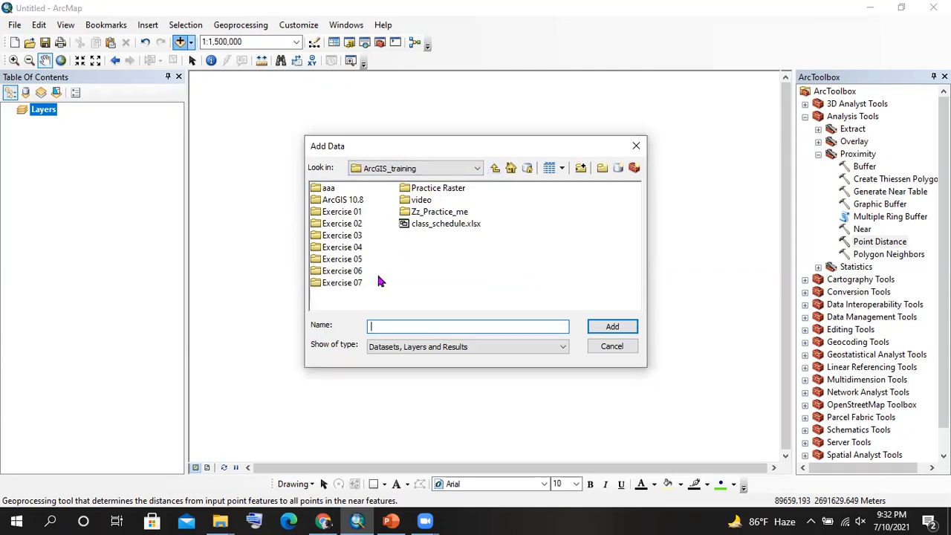
pyautogui.doubleClick(437, 212)
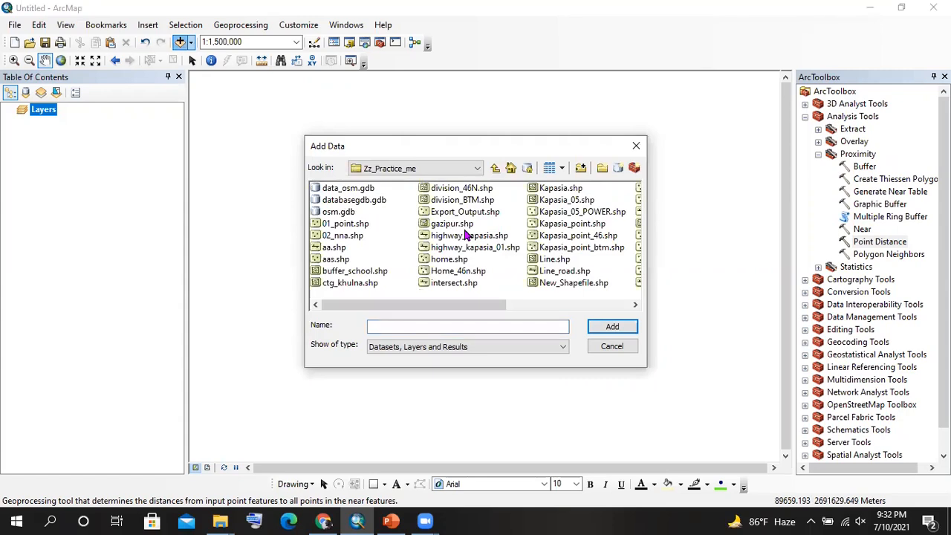
# - Add the shapefiles 01_point, 02_nna, Export_Output, highway_kapasia_01, home and Home_46n to the map
pyautogui.click(351, 225)
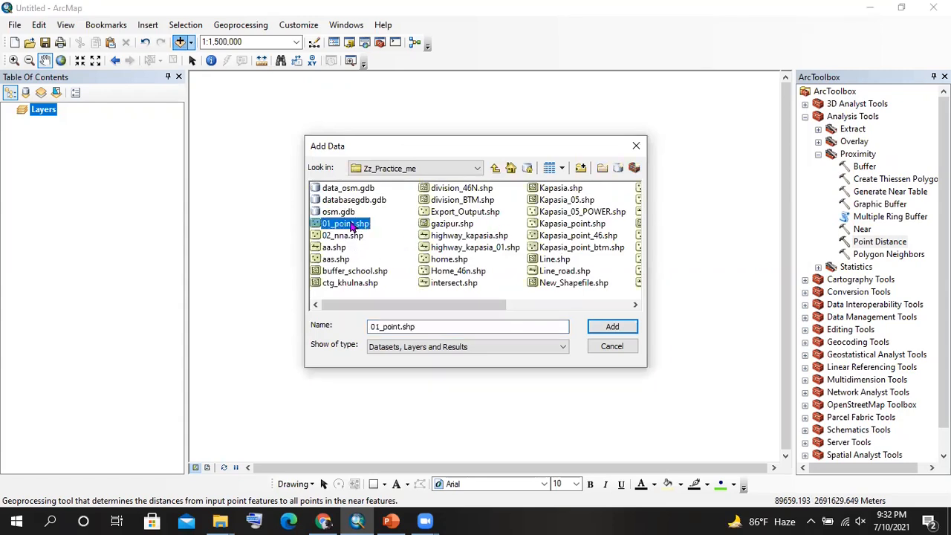
pyautogui.keyDown('ctrl'); pyautogui.click(347, 236); pyautogui.keyUp('ctrl')
pyautogui.scroll(-2, 486, 241)
pyautogui.scroll(-2, 487, 241)
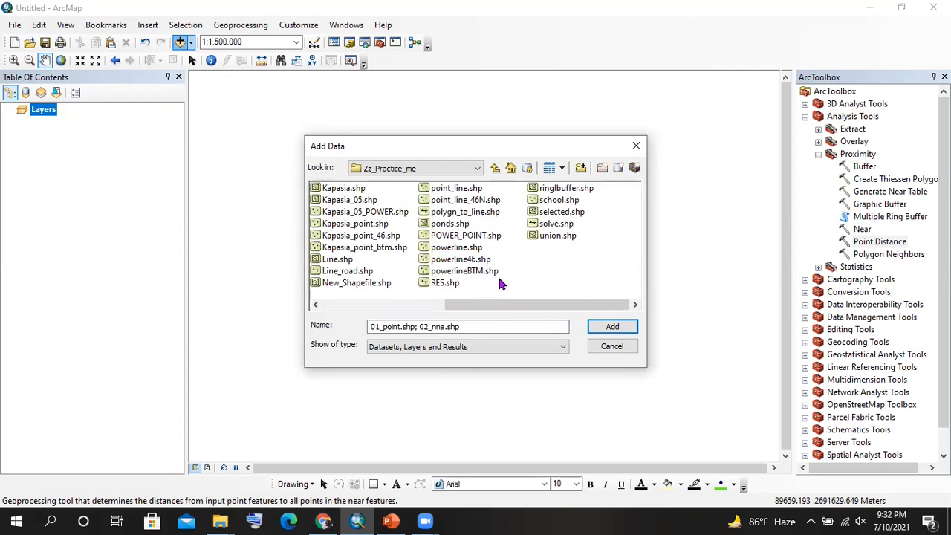
pyautogui.scroll(4, 554, 236)
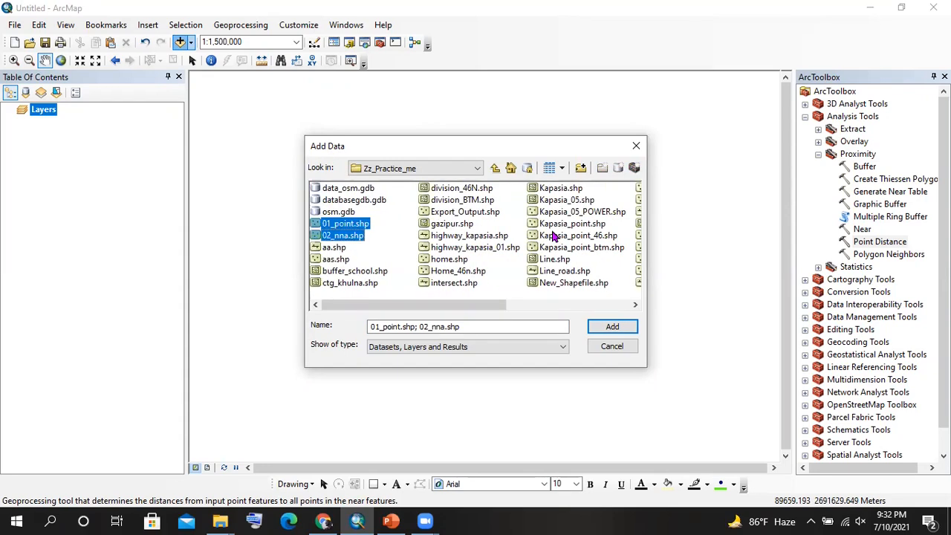
pyautogui.keyDown('ctrl'); pyautogui.click(462, 212); pyautogui.keyUp('ctrl')
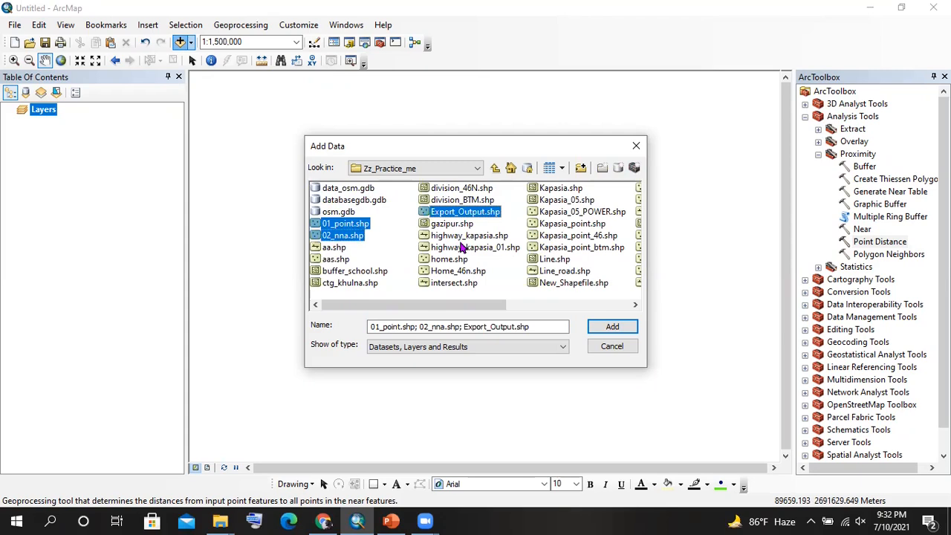
pyautogui.keyDown('ctrl'); pyautogui.click(468, 246); pyautogui.keyUp('ctrl')
pyautogui.keyDown('ctrl'); pyautogui.click(450, 259); pyautogui.keyUp('ctrl')
pyautogui.keyDown('ctrl'); pyautogui.click(457, 270); pyautogui.keyUp('ctrl')
pyautogui.click(609, 327)
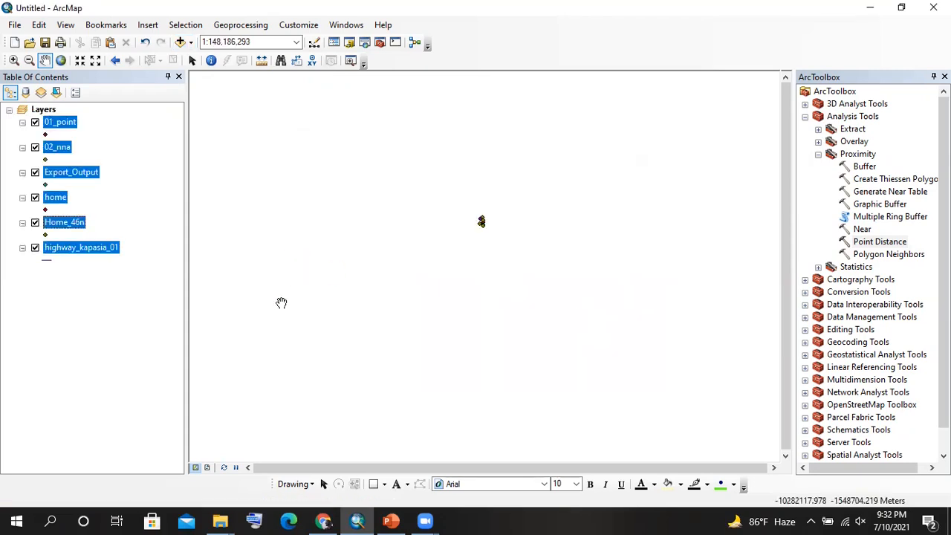
# - Zoom the map to the extent of the 01_point layer
pyautogui.click(69, 260)
pyautogui.rightClick(65, 125)
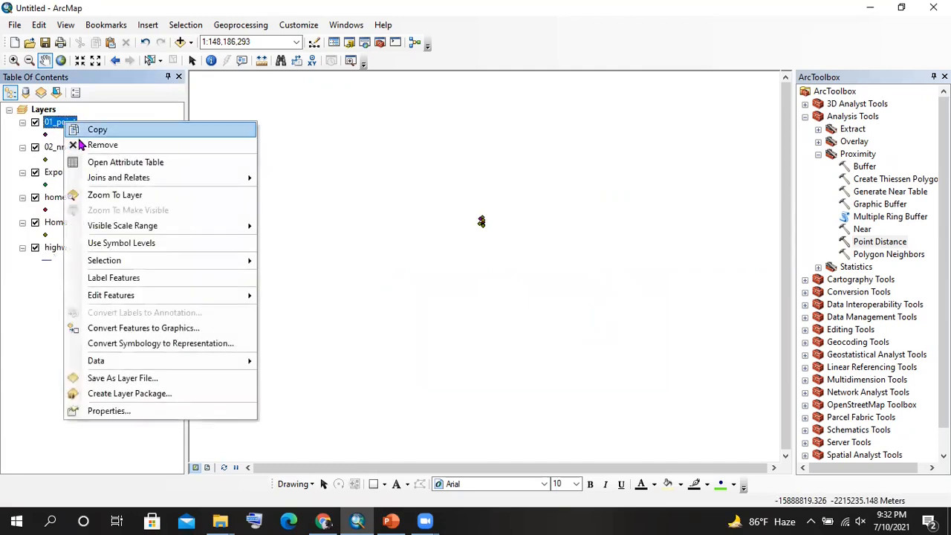
pyautogui.click(133, 194)
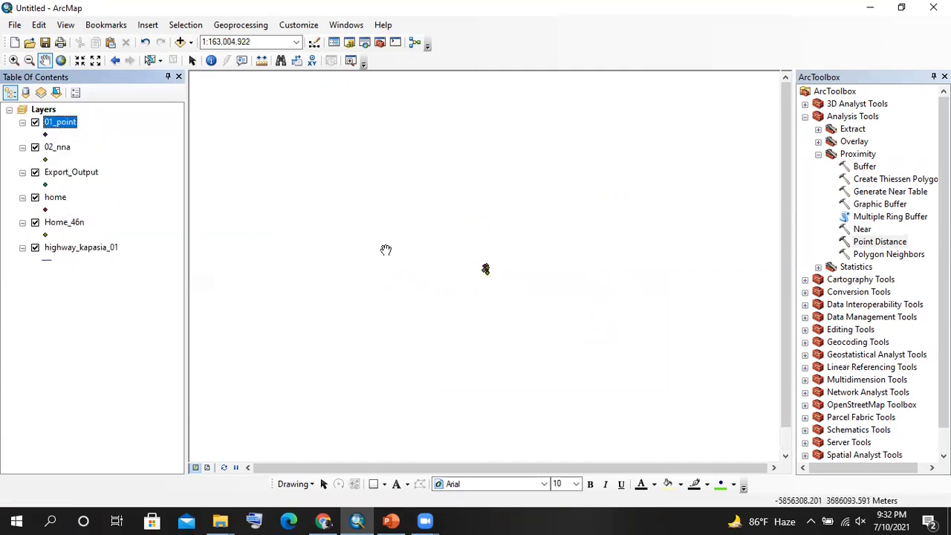
# - Remove the 01_point, 02_nna, Export_Output, highway_kapasia_01 and home layers from the map, keeping only Home_46n
pyautogui.scroll(-6, 484, 269)
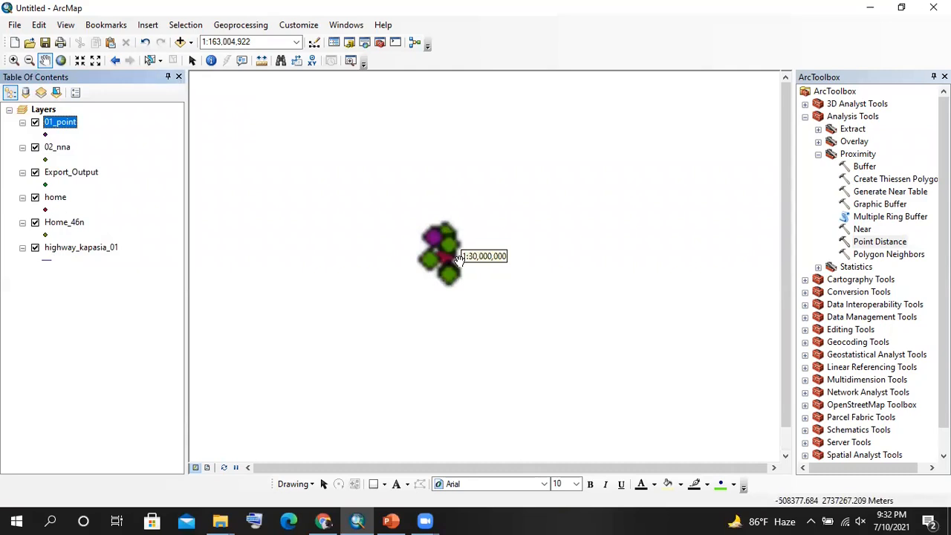
pyautogui.scroll(-4, 460, 256)
pyautogui.scroll(-1, 421, 242)
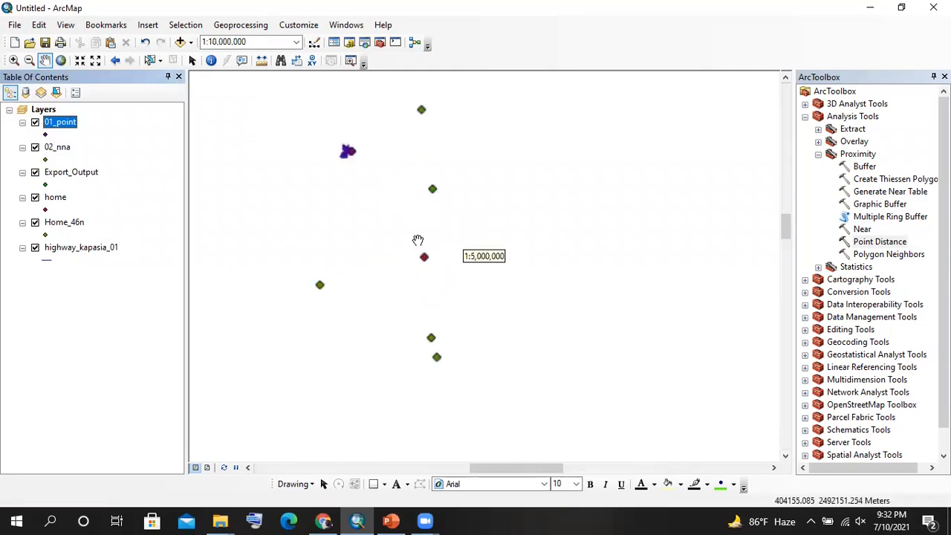
pyautogui.rightClick(49, 127)
pyautogui.click(87, 148)
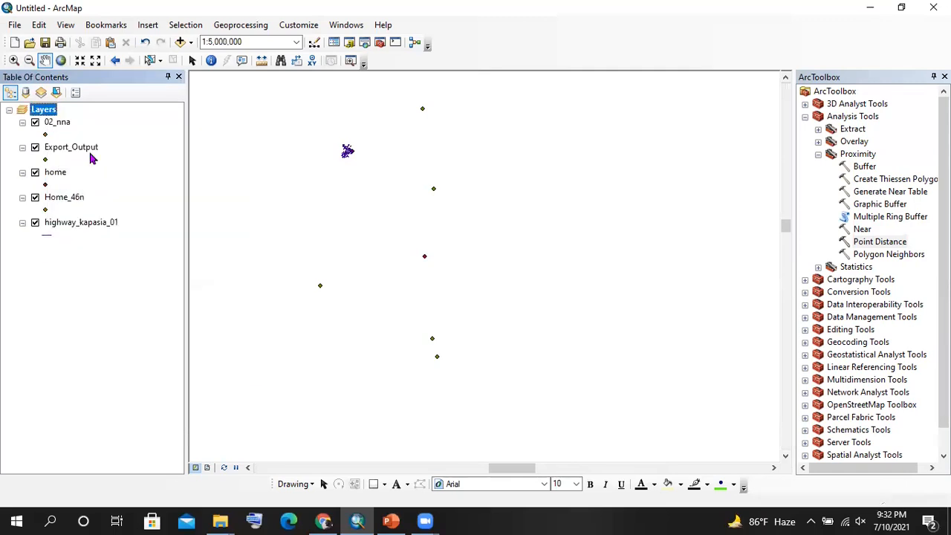
pyautogui.rightClick(61, 130)
pyautogui.click(86, 147)
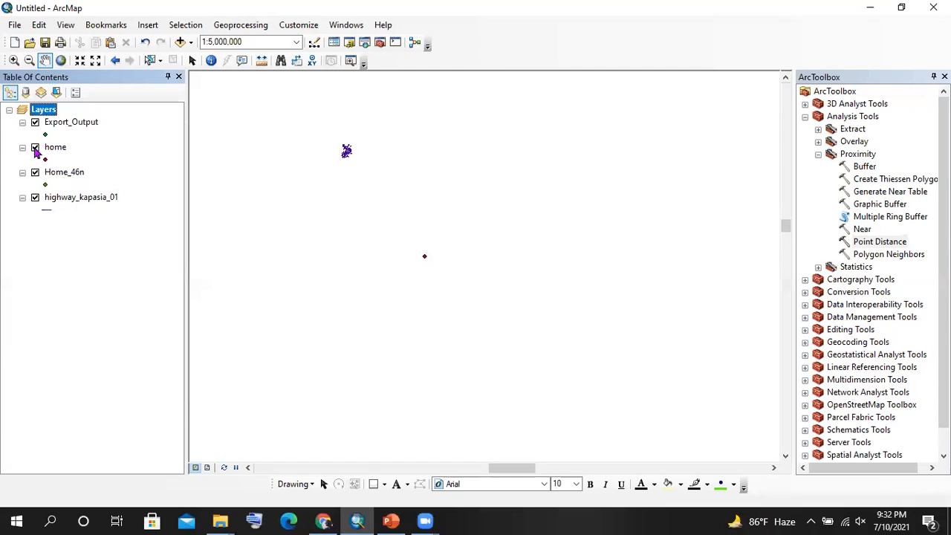
pyautogui.rightClick(55, 125)
pyautogui.click(74, 147)
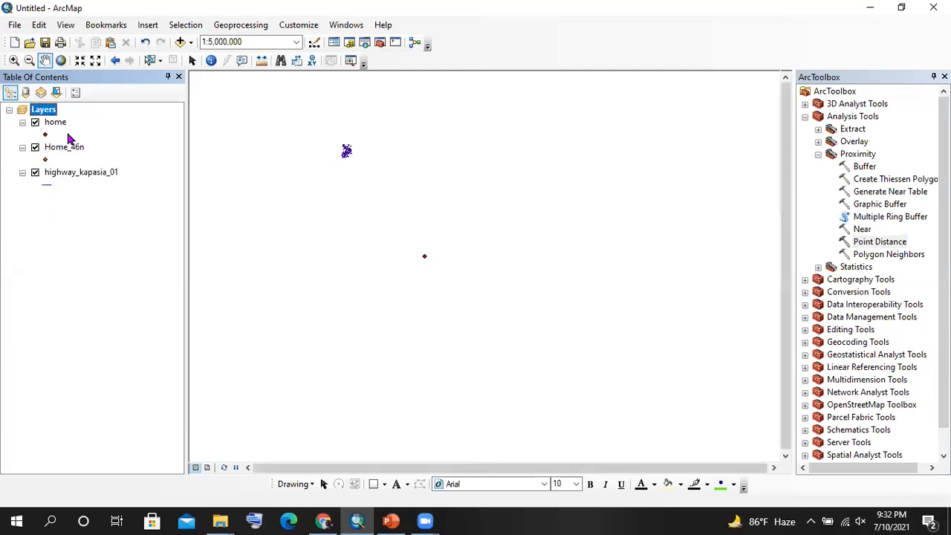
pyautogui.rightClick(78, 176)
pyautogui.click(111, 199)
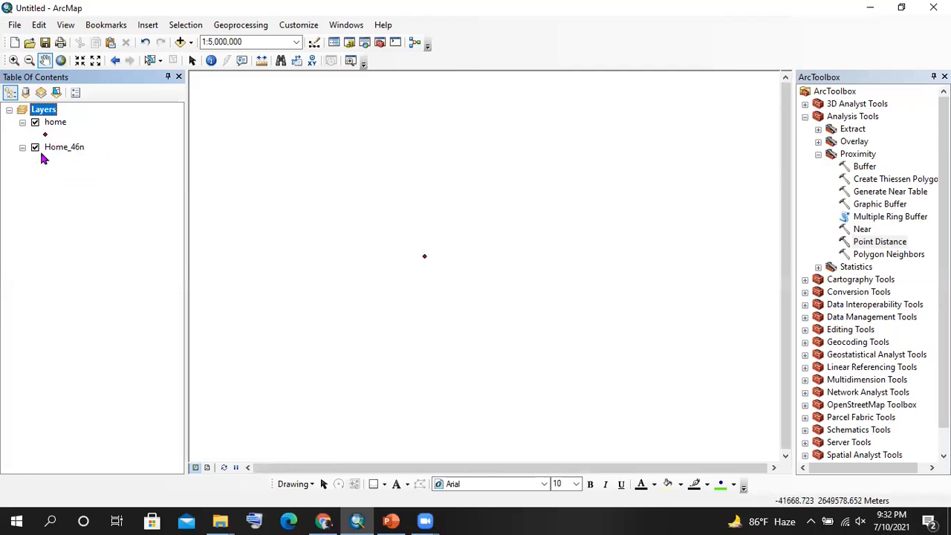
pyautogui.rightClick(55, 124)
pyautogui.click(86, 145)
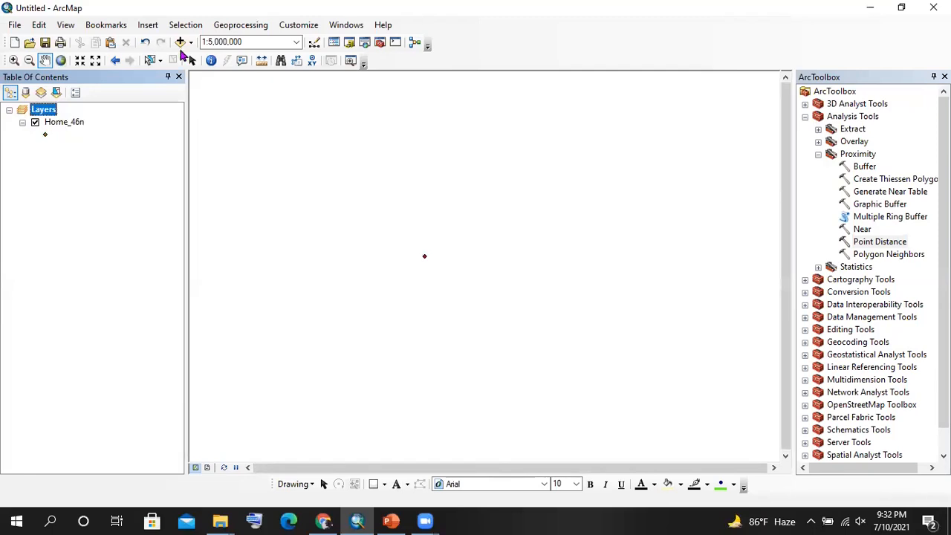
# - Add the spot.shp shapefile from the Data folder of Exercise 03 in ArcGIS_training to the map
pyautogui.click(180, 43)
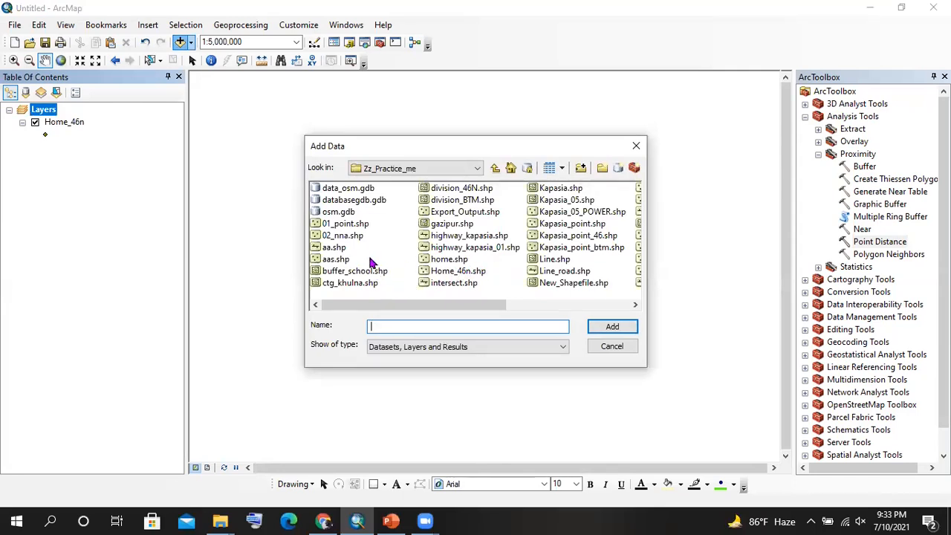
pyautogui.hscroll(3, 442, 261)
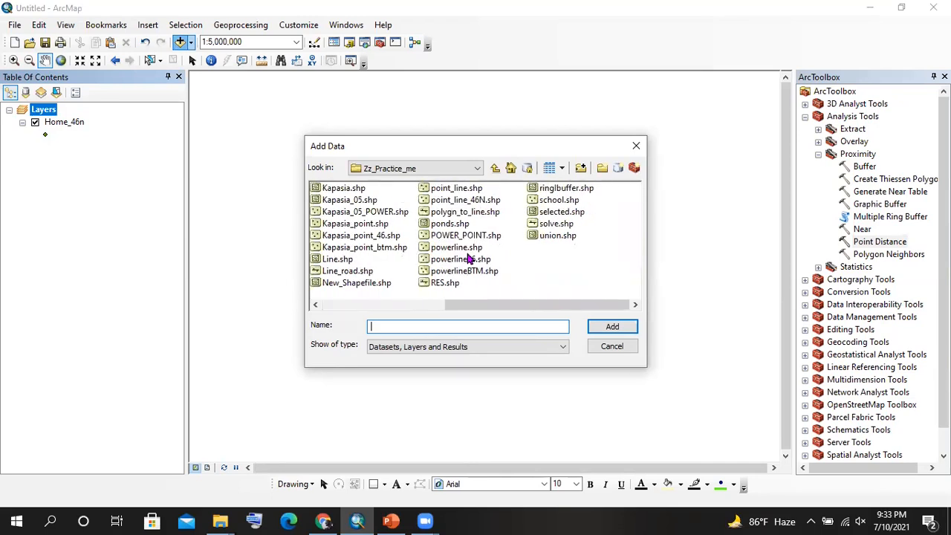
pyautogui.hscroll(-3, 469, 258)
pyautogui.click(495, 169)
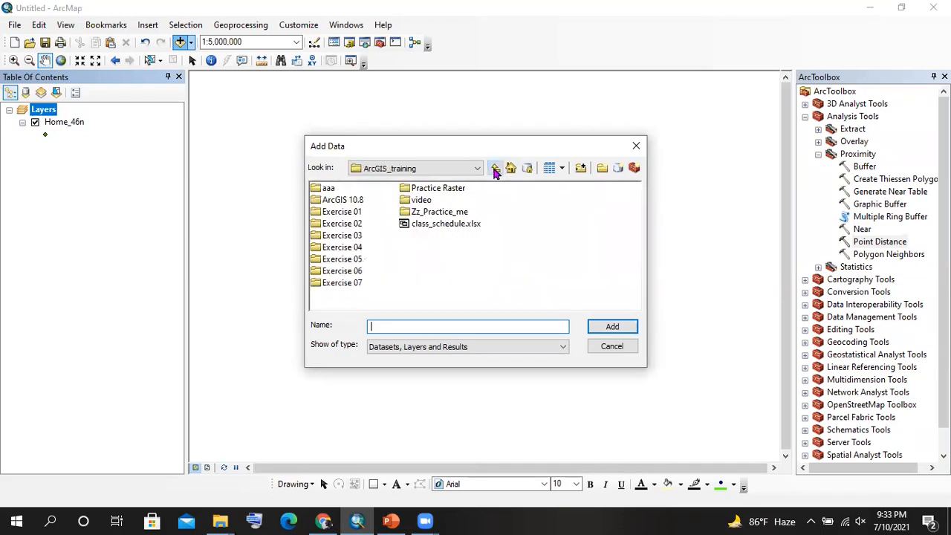
pyautogui.doubleClick(357, 235)
pyautogui.doubleClick(332, 190)
pyautogui.click(339, 224)
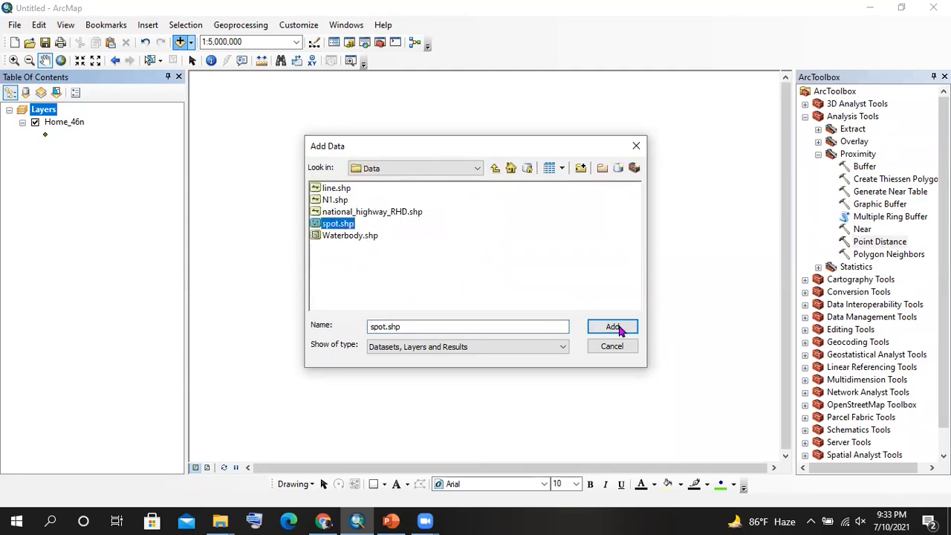
pyautogui.click(613, 328)
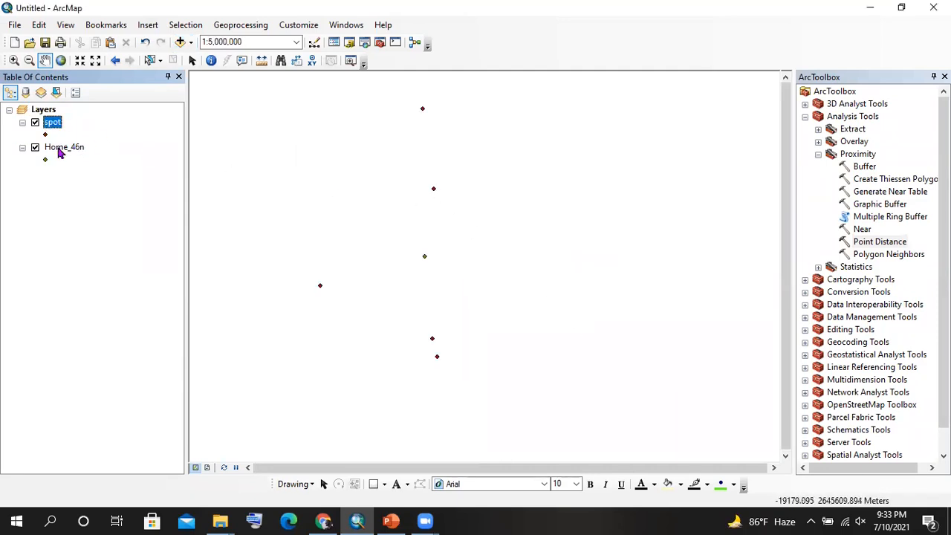
# - Symbolize the spot layer with the green Circle 3 marker and the Home_46n layer with the black Square 1 marker
pyautogui.click(45, 134)
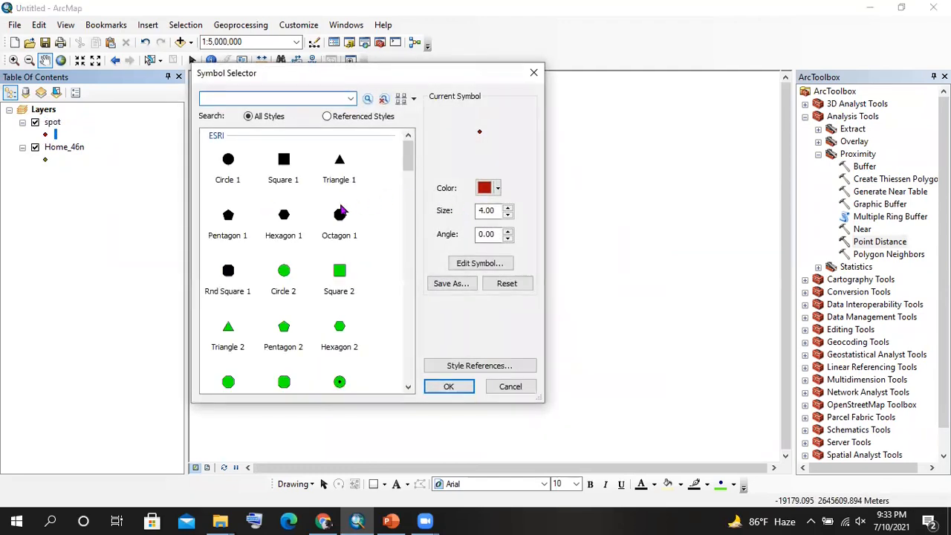
pyautogui.click(341, 384)
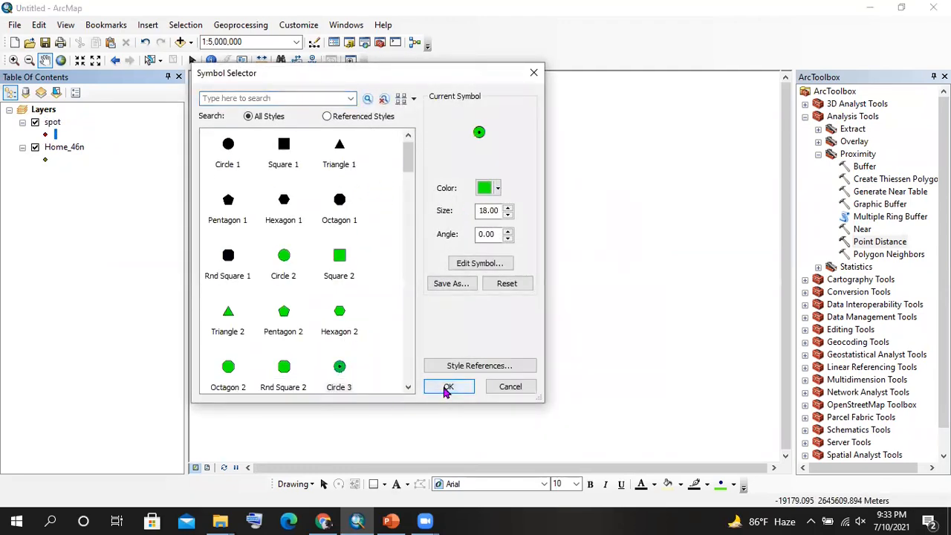
pyautogui.click(449, 386)
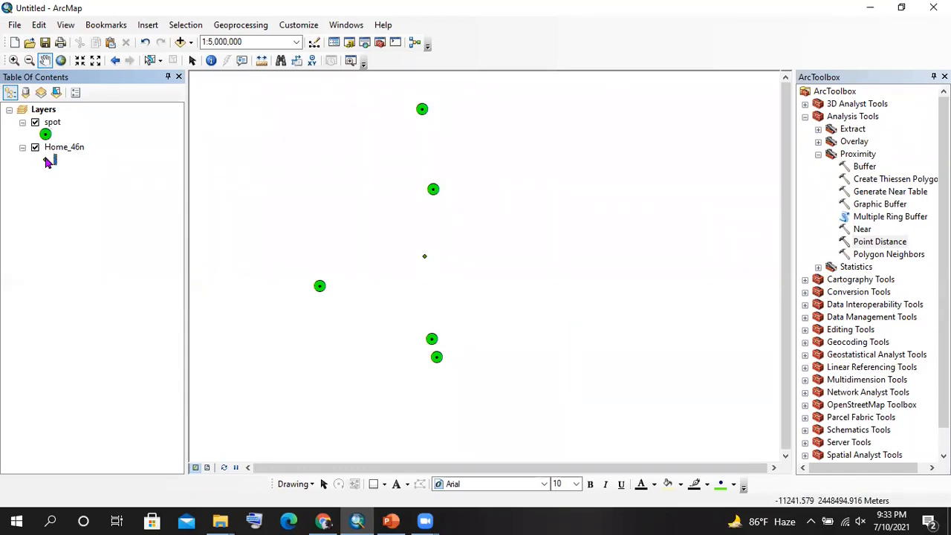
pyautogui.click(52, 160)
pyautogui.click(280, 156)
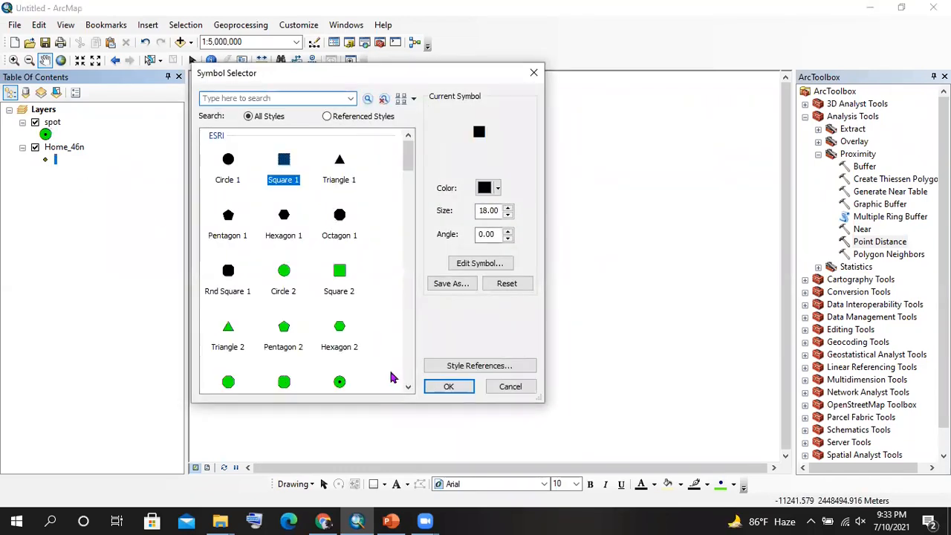
pyautogui.click(445, 387)
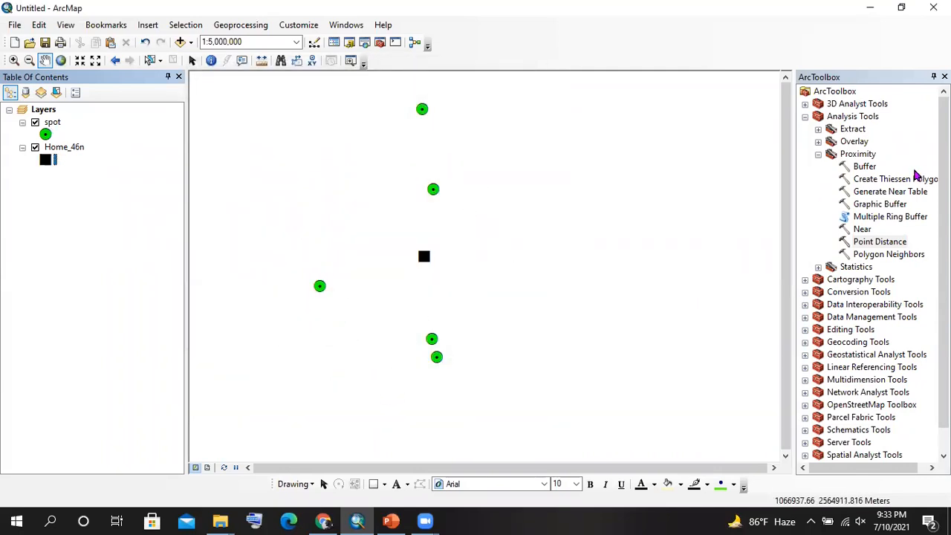
# - Run Point Distance with Home_46n as the input features, spot as the near features and the default output table
pyautogui.click(884, 241)
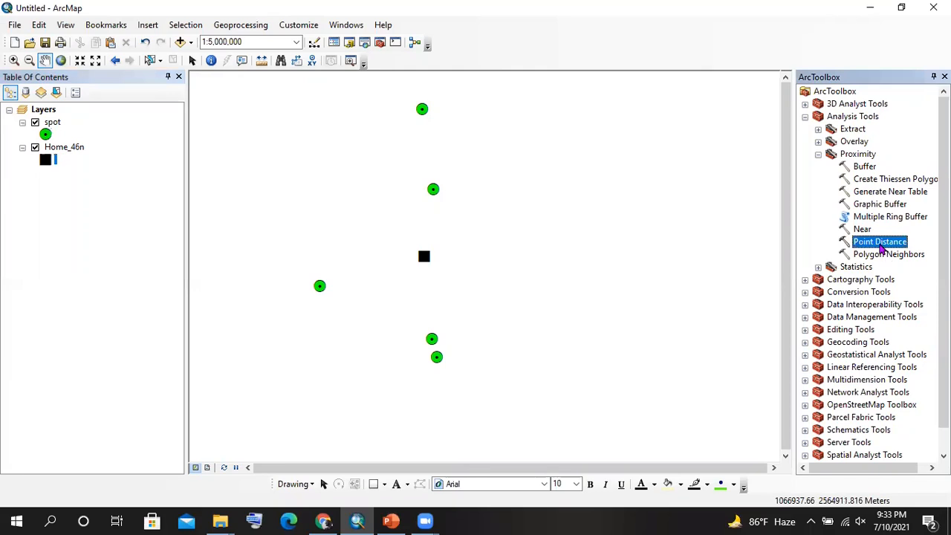
pyautogui.doubleClick(880, 242)
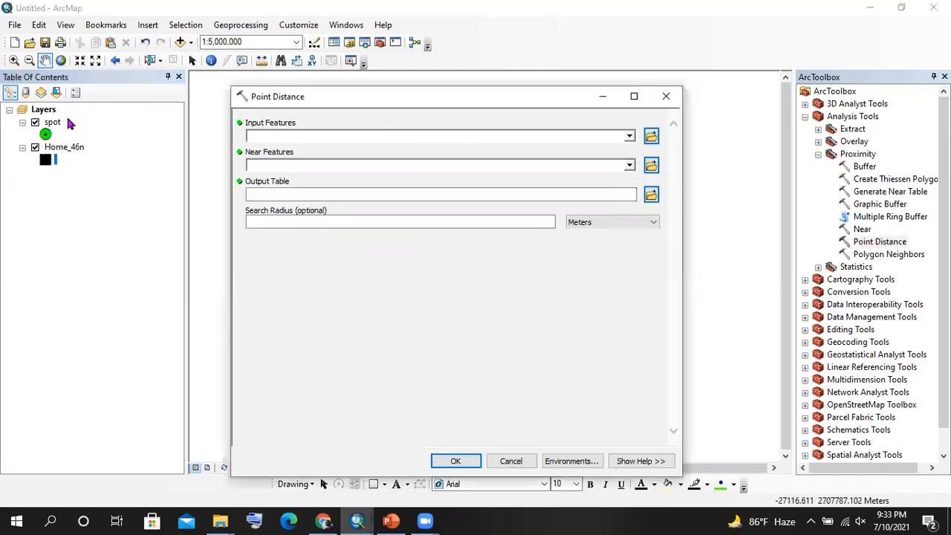
pyautogui.moveTo(64, 147); pyautogui.dragTo(303, 158)
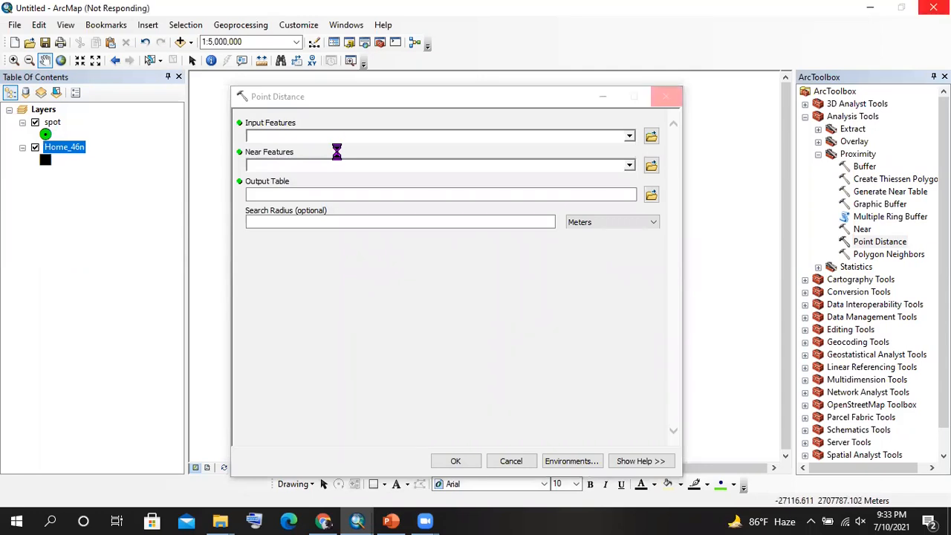
pyautogui.moveTo(58, 131); pyautogui.dragTo(318, 166)
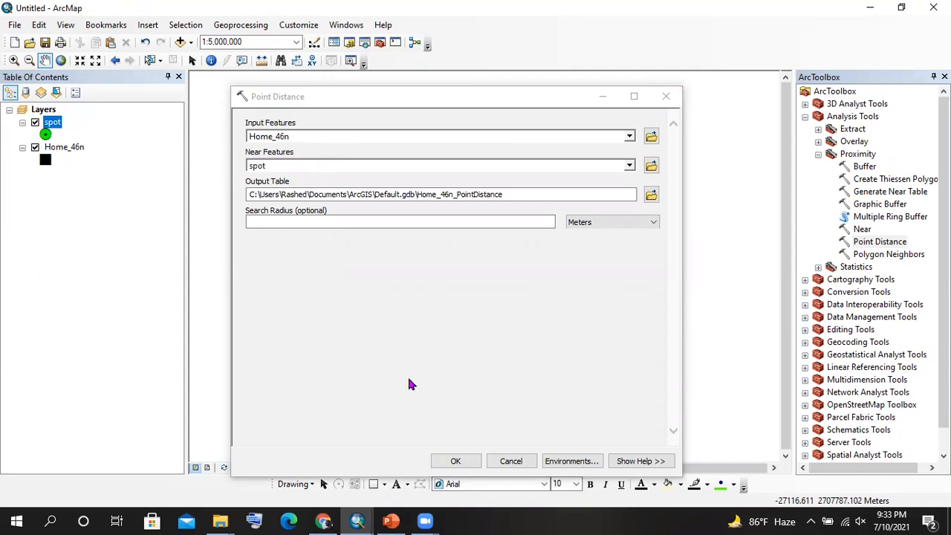
pyautogui.click(455, 461)
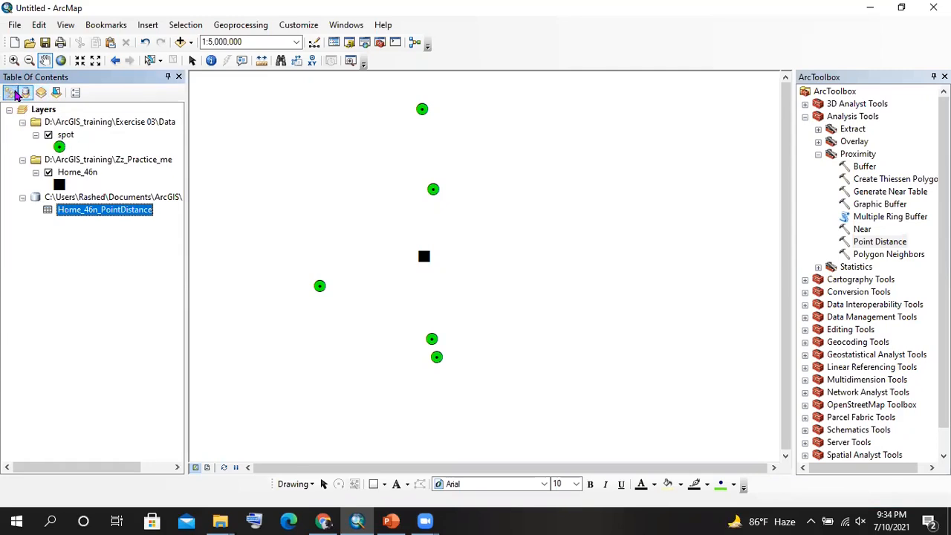
# - Open the Home_46n_PointDistance table and examine the DISTANCE values of its records
pyautogui.rightClick(106, 210)
pyautogui.click(127, 213)
pyautogui.click(435, 167)
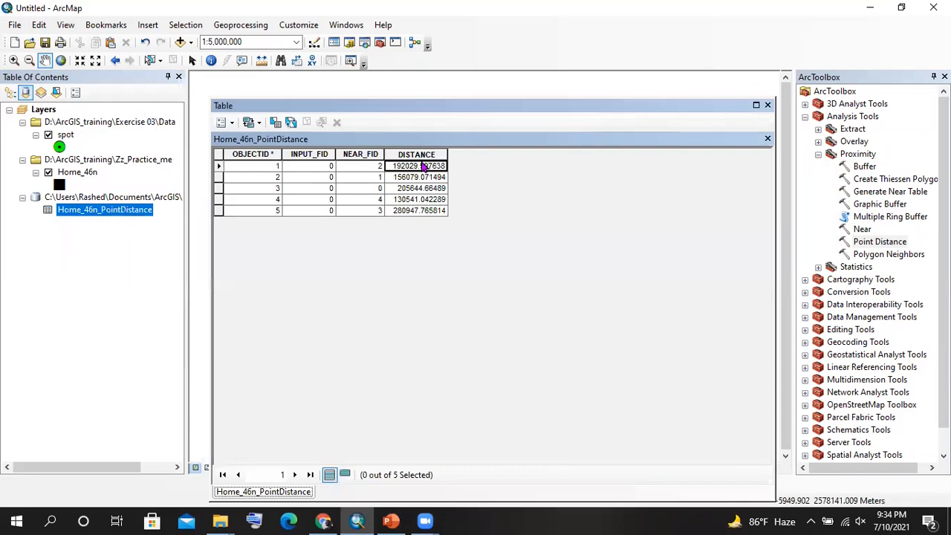
pyautogui.click(423, 178)
pyautogui.click(425, 210)
pyautogui.click(413, 180)
pyautogui.click(419, 200)
pyautogui.click(424, 212)
pyautogui.click(420, 167)
pyautogui.click(425, 191)
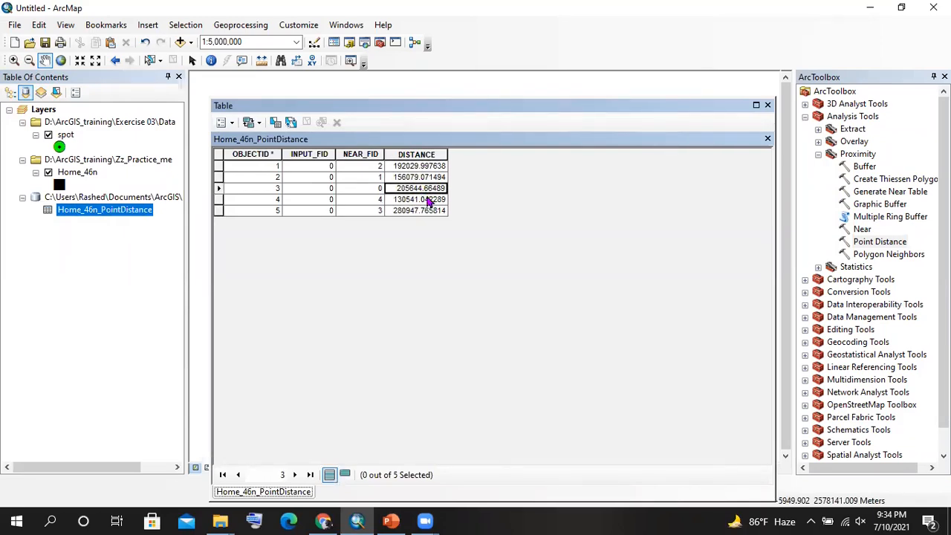
# - Add a new field named distance_km of type Double to the Home_46n_PointDistance table
pyautogui.click(231, 124)
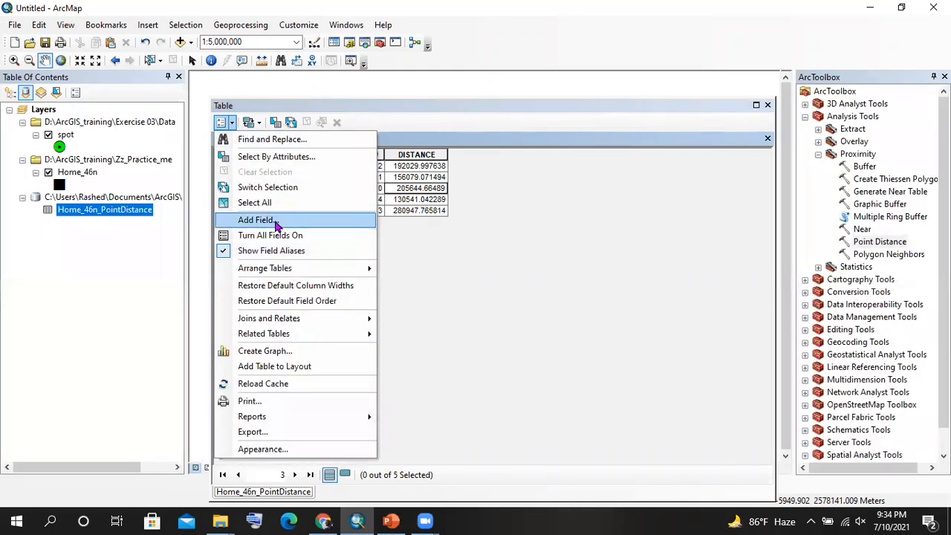
pyautogui.click(275, 220)
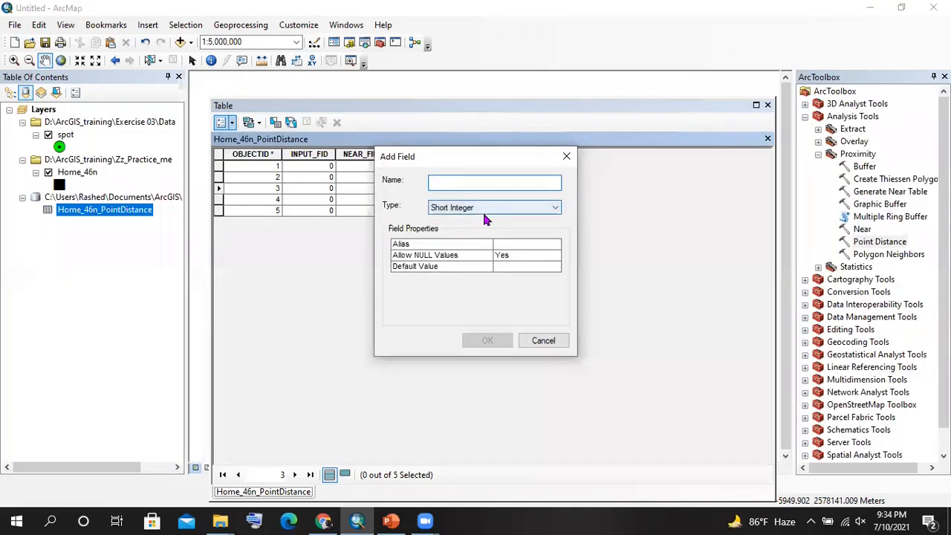
pyautogui.write('distance_')
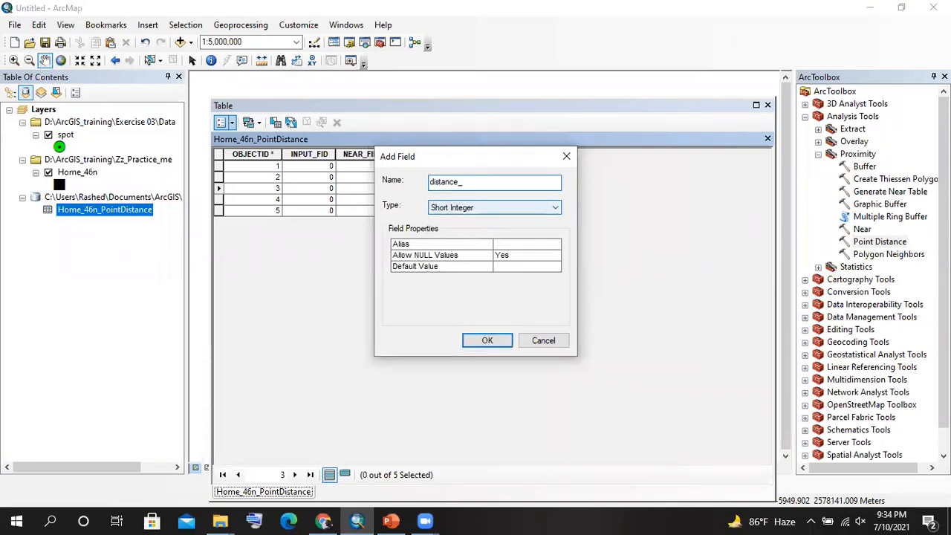
pyautogui.write('km')
pyautogui.click(452, 207)
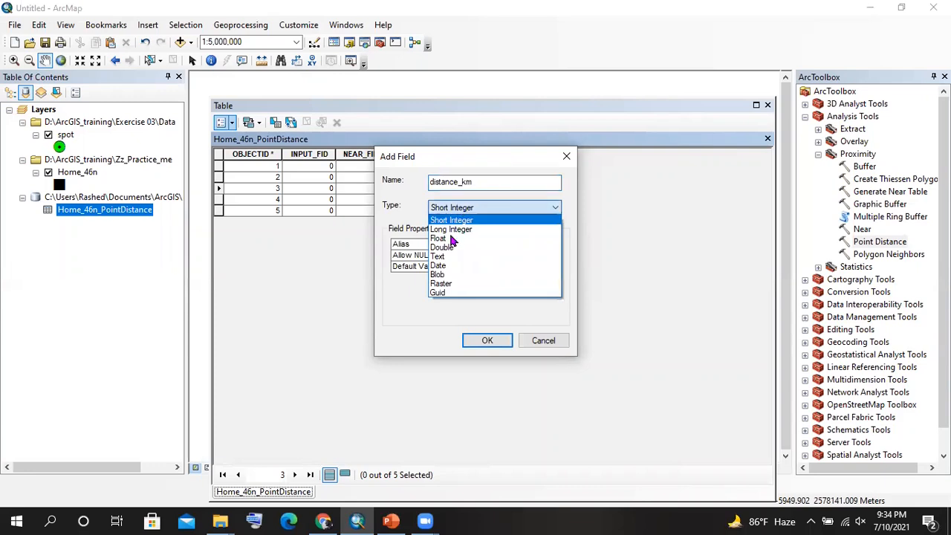
pyautogui.click(446, 247)
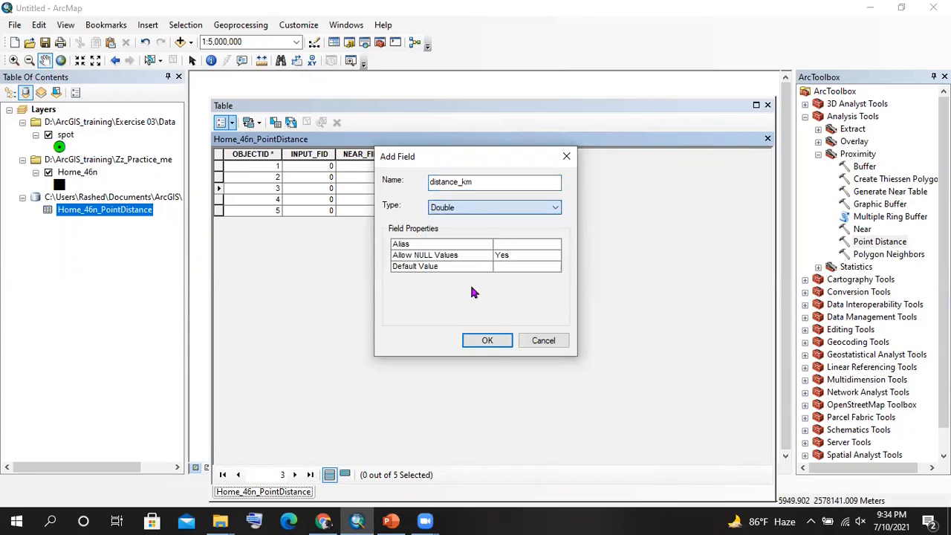
pyautogui.click(490, 342)
# - Calculate the distance_km field with the expression [DISTANCE]/1000 in the Field Calculator
pyautogui.rightClick(506, 157)
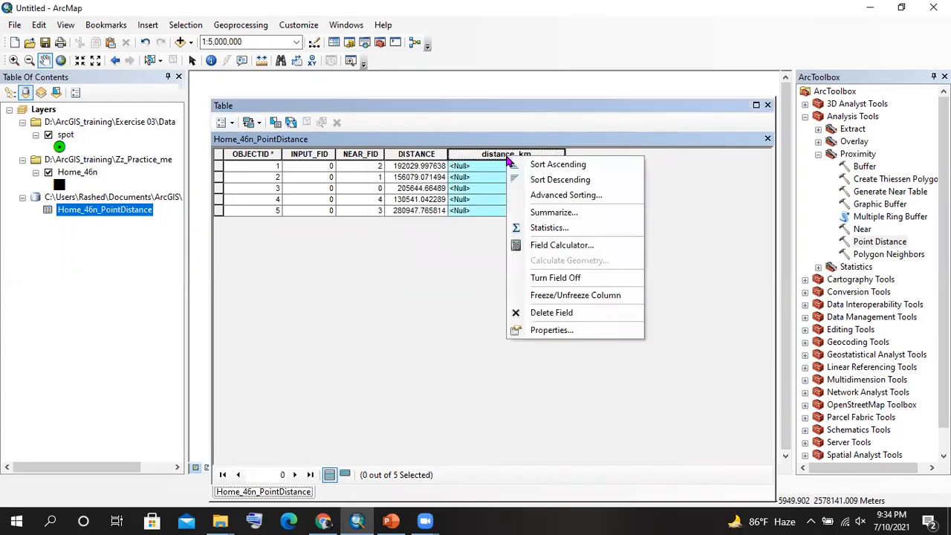
pyautogui.click(561, 245)
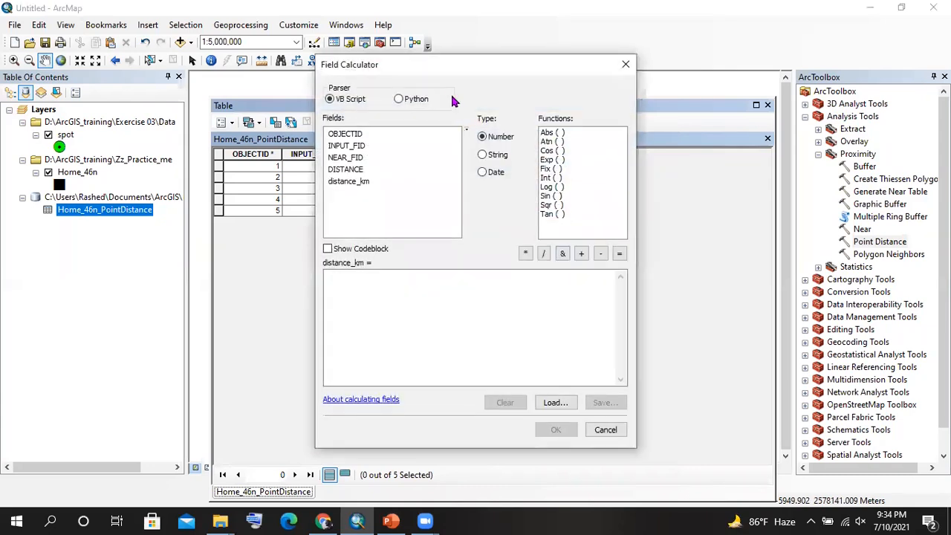
pyautogui.moveTo(468, 65); pyautogui.dragTo(708, 118)
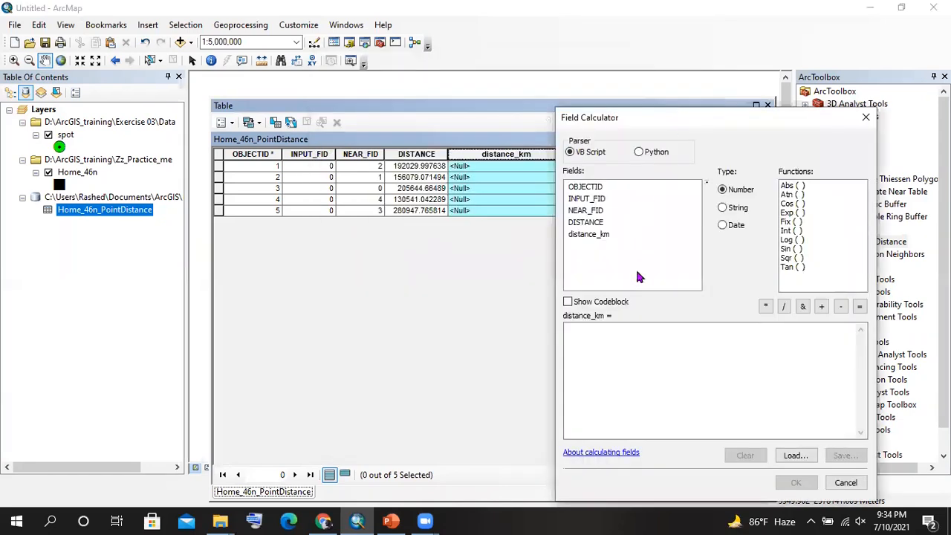
pyautogui.doubleClick(587, 221)
pyautogui.rightClick(587, 222)
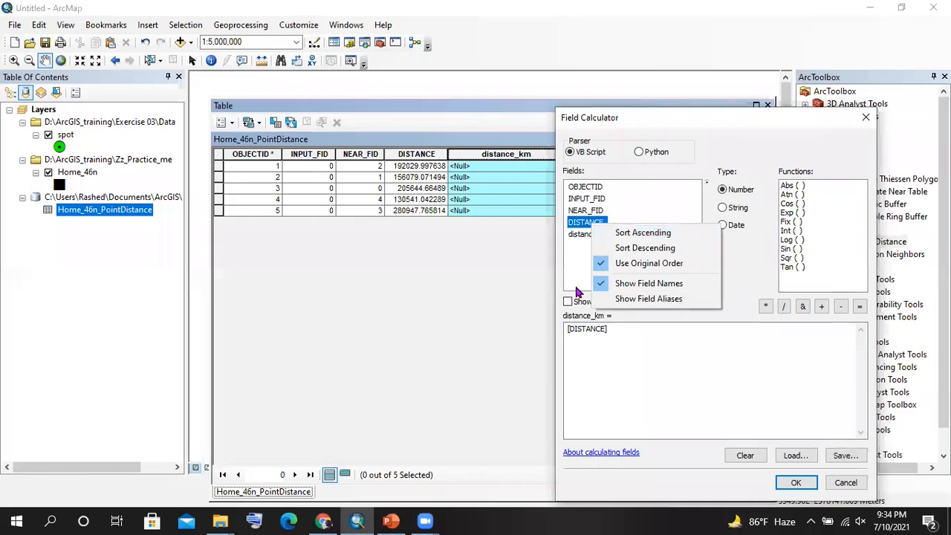
pyautogui.click(617, 324)
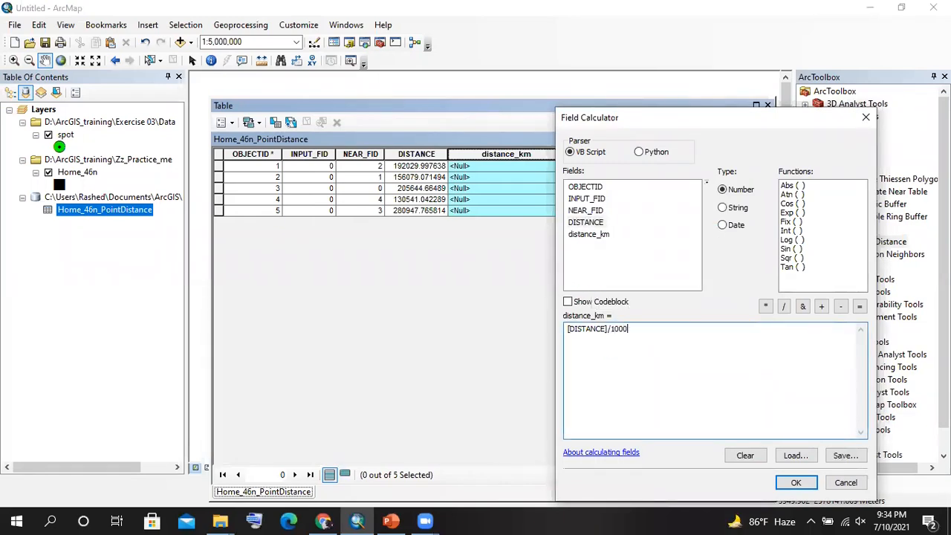
pyautogui.click(796, 482)
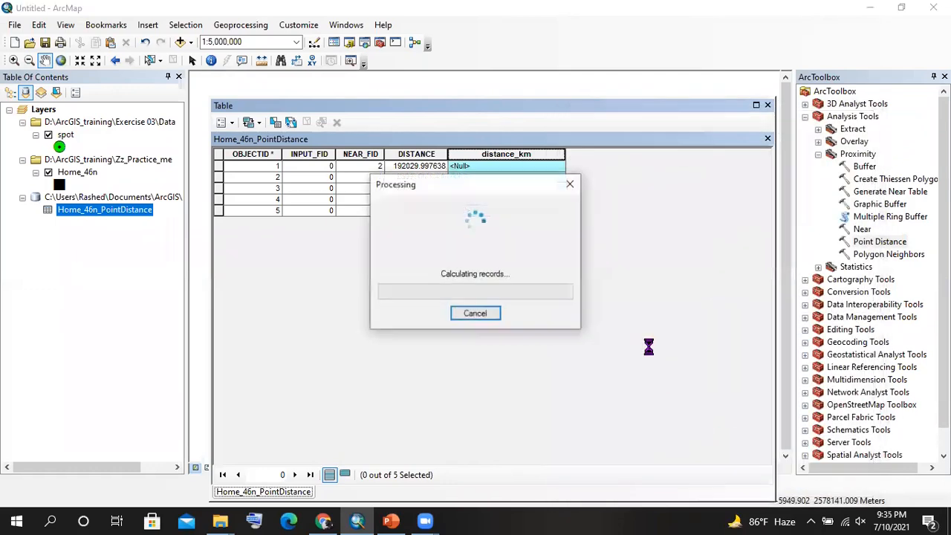
# - Review the distance_km values of the records in the Home_46n_PointDistance table and close the table
pyautogui.click(544, 202)
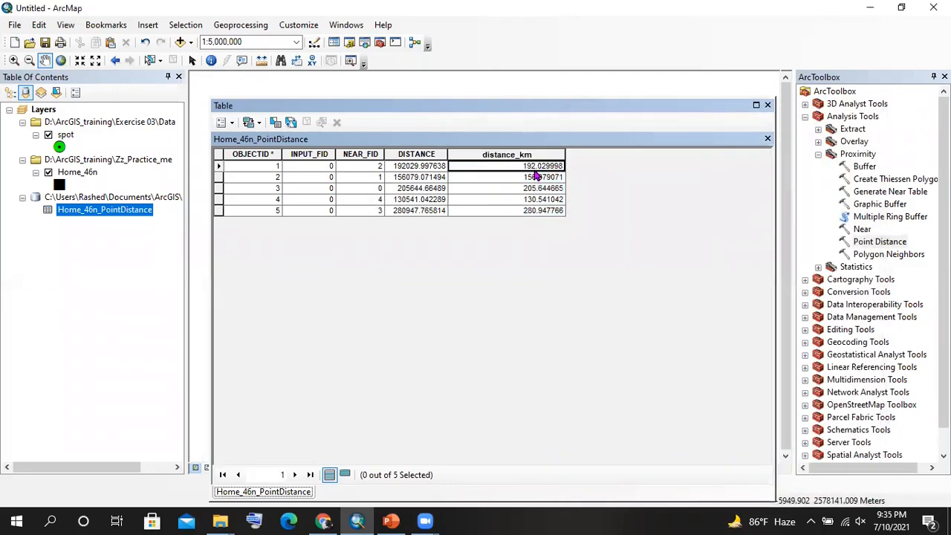
pyautogui.moveTo(533, 187); pyautogui.dragTo(538, 221)
pyautogui.click(534, 170)
pyautogui.click(543, 179)
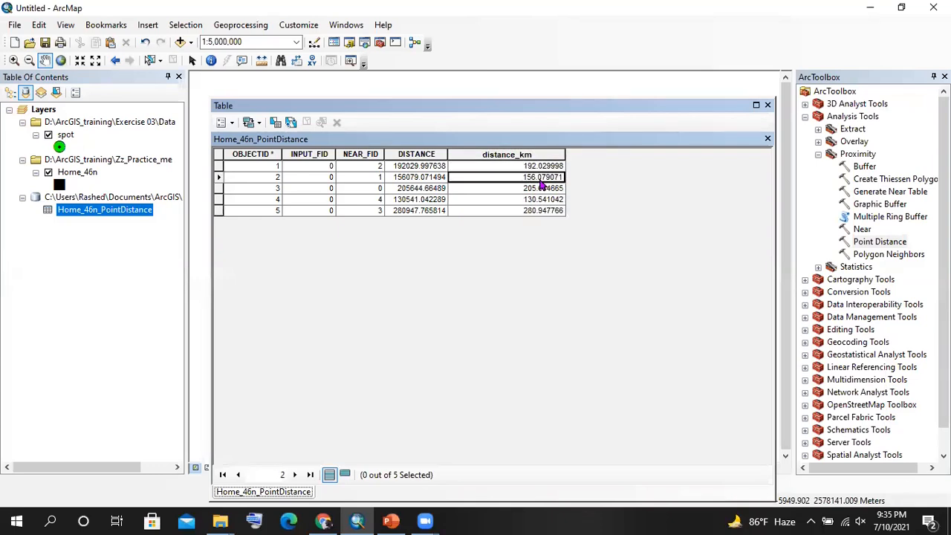
pyautogui.click(542, 189)
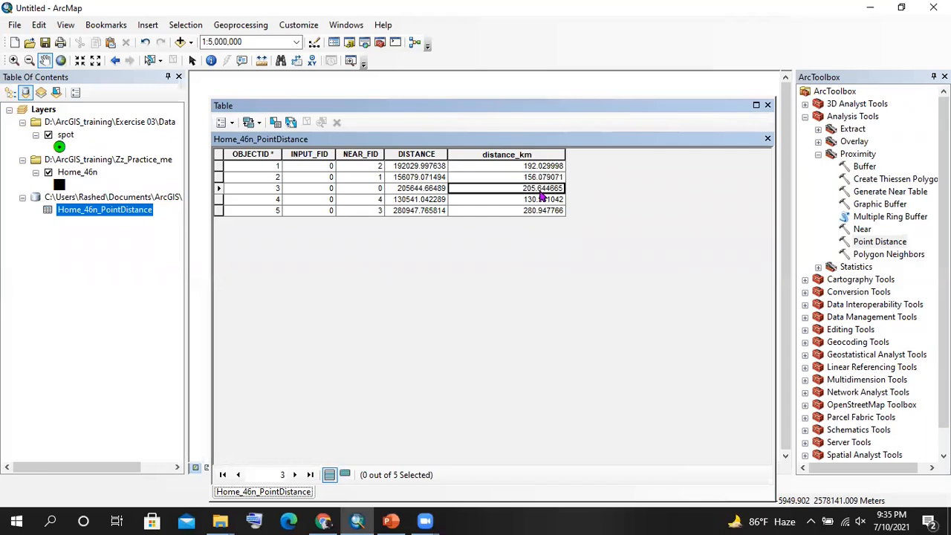
pyautogui.click(768, 105)
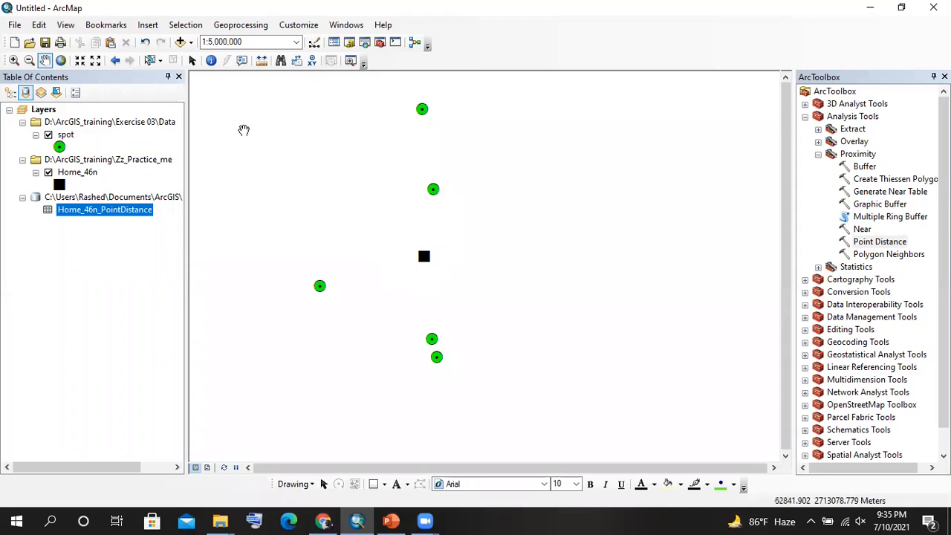
# - Measure the Home_46n point and the spot point just north of it as features to read their coordinates
pyautogui.click(269, 68)
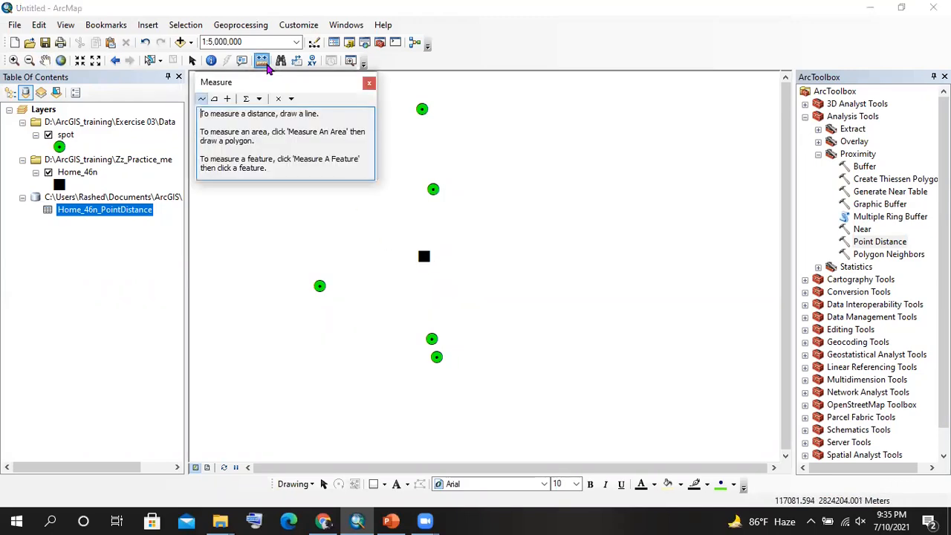
pyautogui.click(290, 100)
pyautogui.click(227, 100)
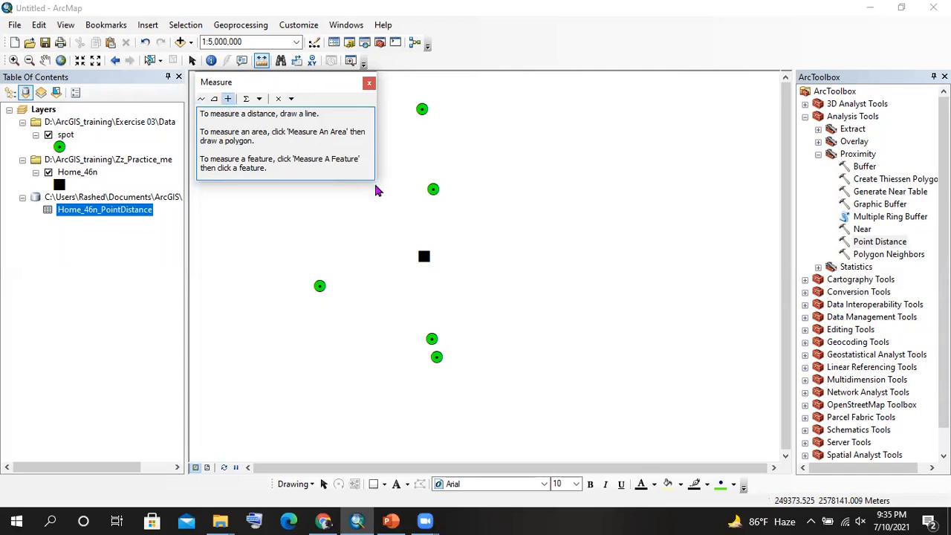
pyautogui.click(423, 257)
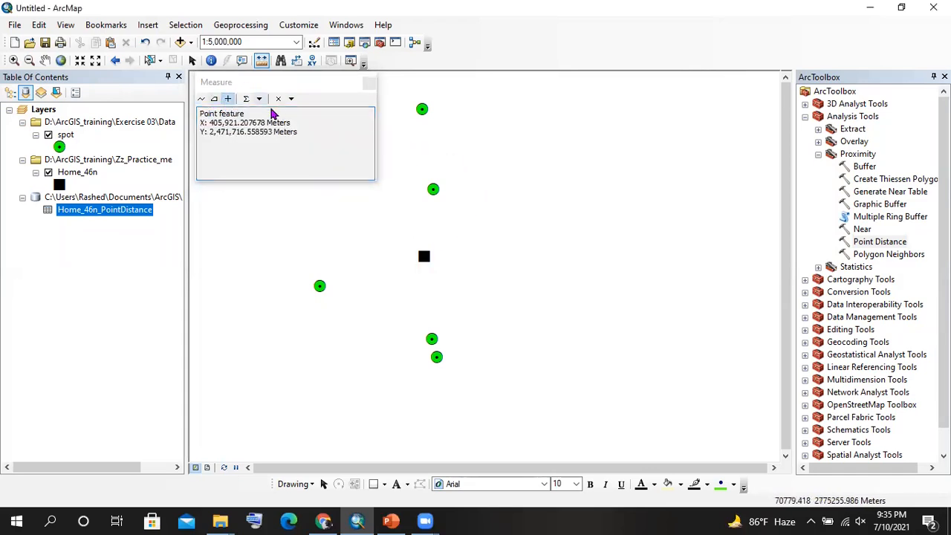
pyautogui.click(433, 189)
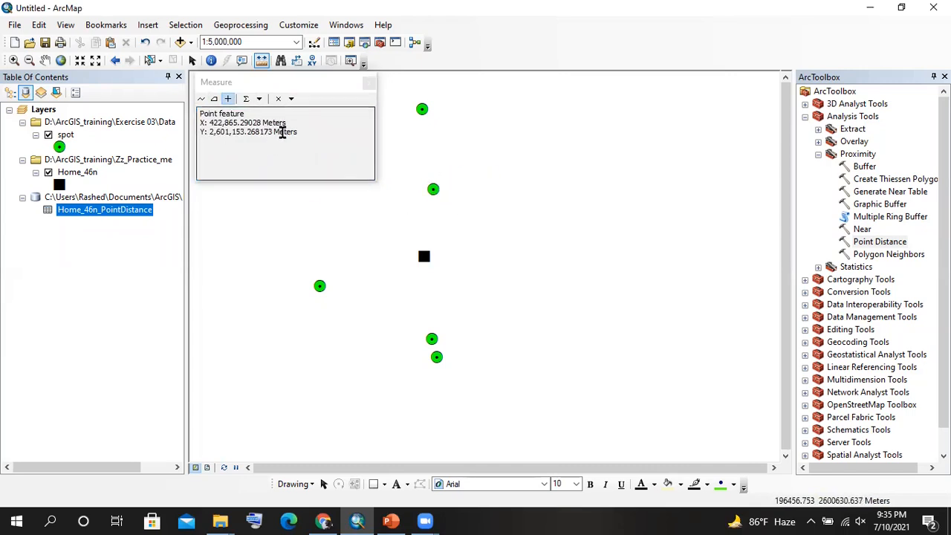
pyautogui.moveTo(300, 124); pyautogui.dragTo(223, 124)
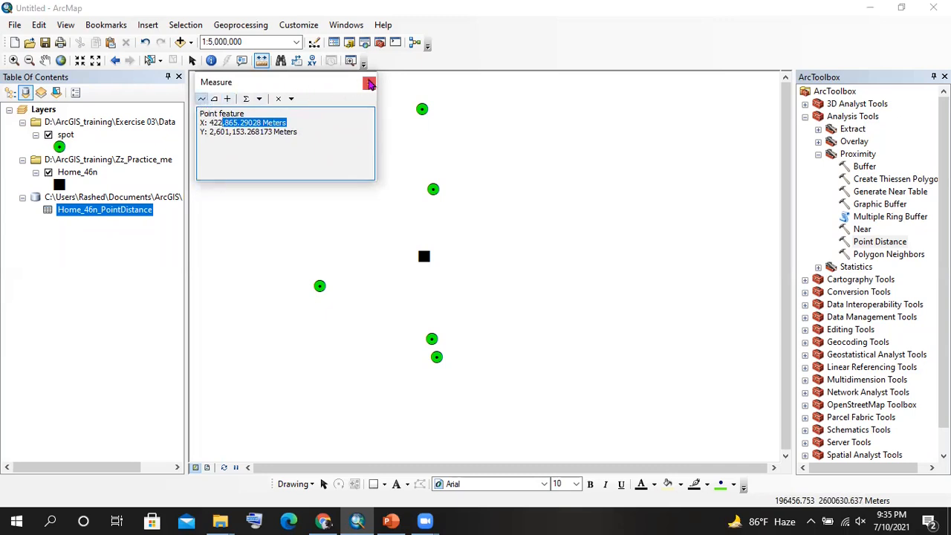
# - Set the Measure tool's distance unit to Kilometers and measure a planar line starting from the Home_46n point
pyautogui.click(277, 98)
pyautogui.click(290, 99)
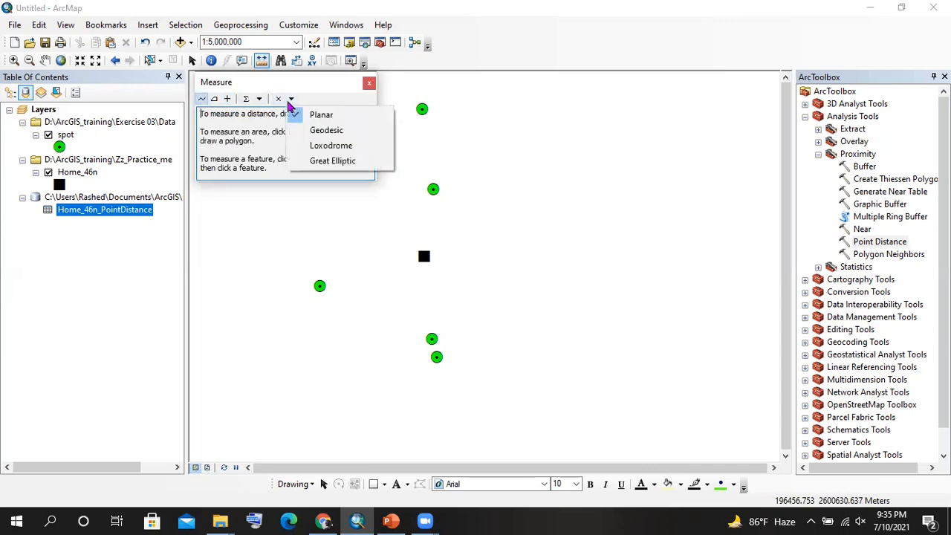
pyautogui.click(266, 126)
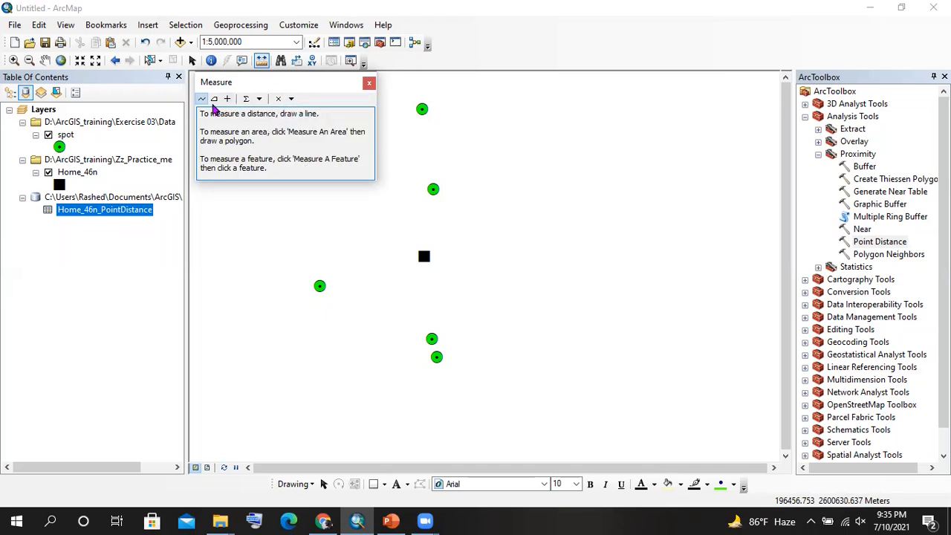
pyautogui.click(258, 99)
pyautogui.moveTo(282, 114)
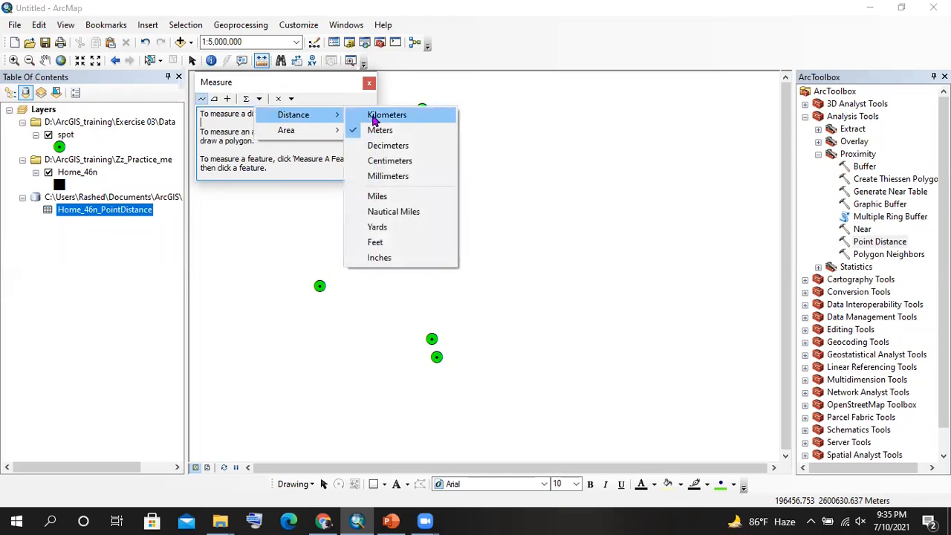
pyautogui.click(400, 117)
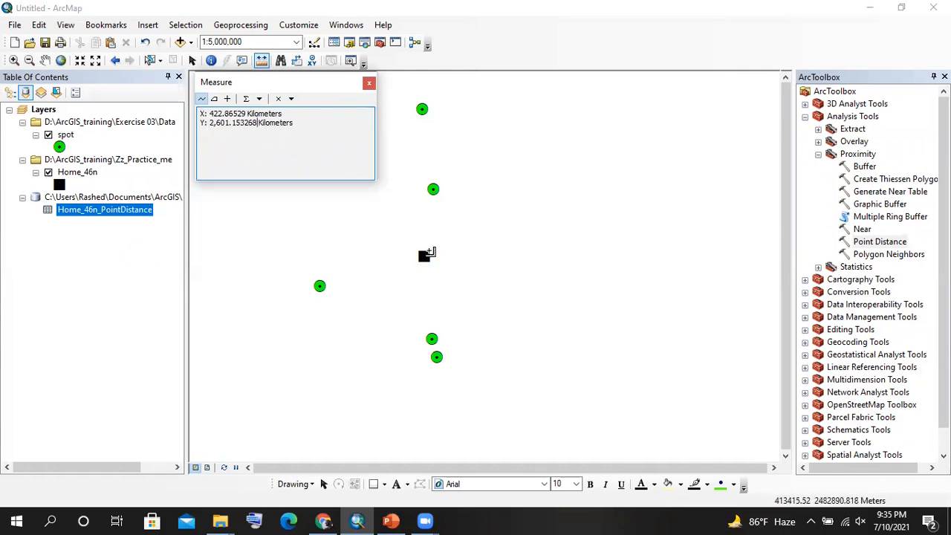
pyautogui.click(424, 255)
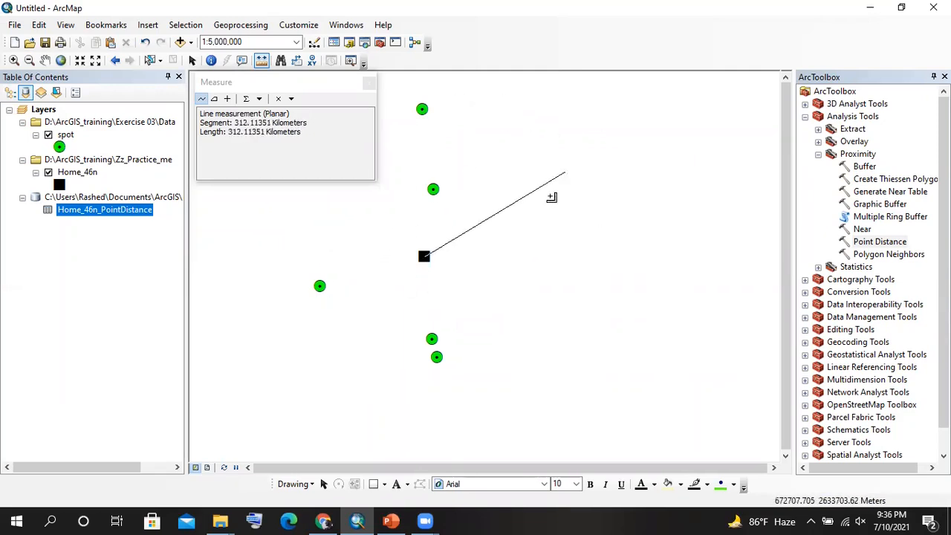
pyautogui.click(370, 86)
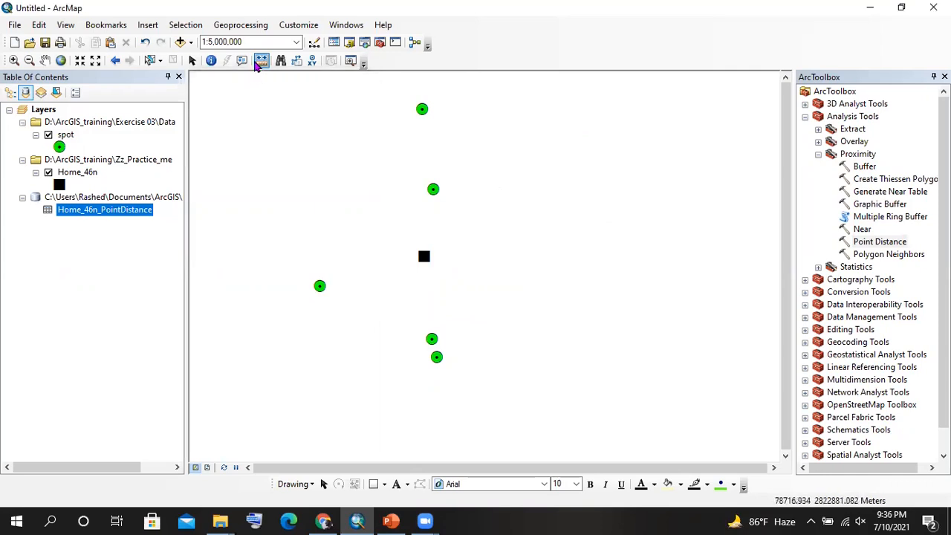
# - Reopen the Home_46n_PointDistance table to check its kilometre distances, close it and return to the Pan tool
pyautogui.rightClick(119, 211)
pyautogui.click(146, 214)
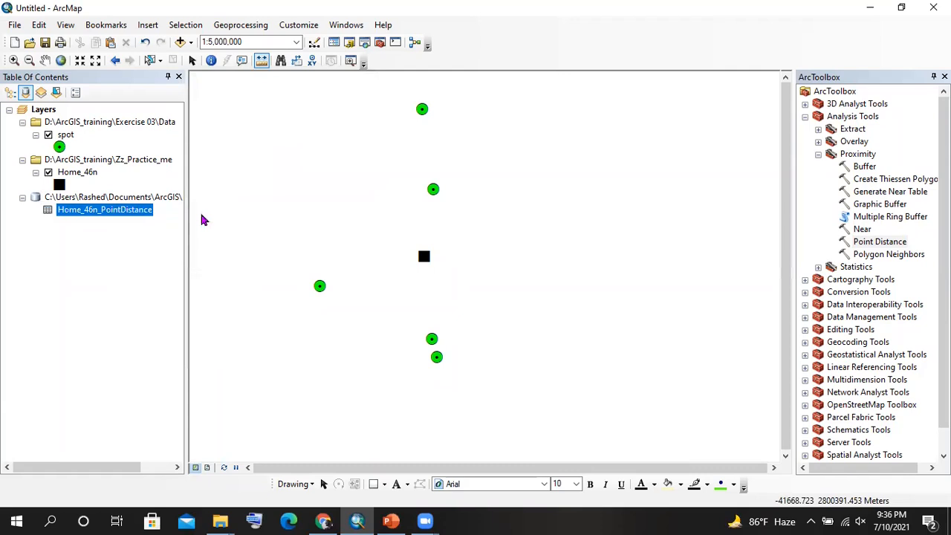
pyautogui.click(532, 190)
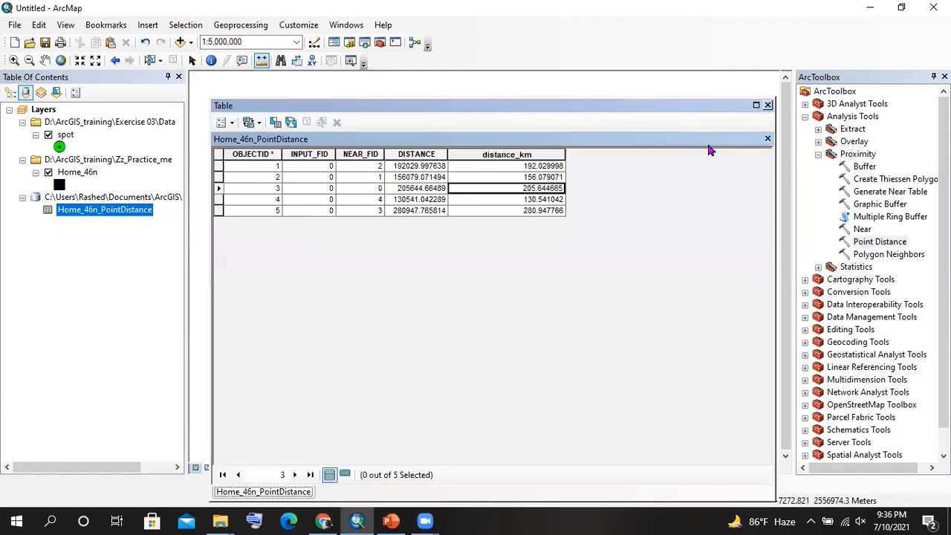
pyautogui.click(767, 106)
pyautogui.click(44, 60)
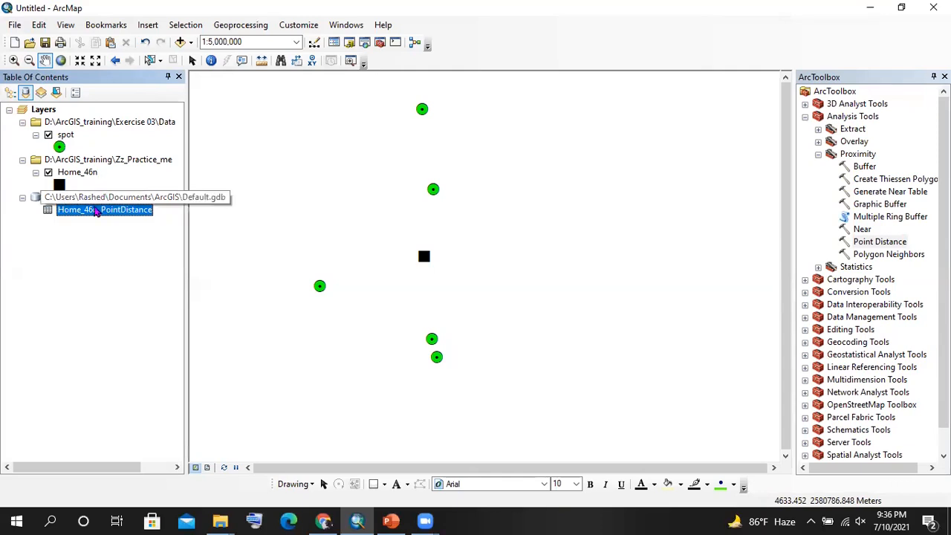
# - Examine the INPUT_FID, NEAR_FID and distance_km values in the Home_46n_PointDistance table and its available table options
pyautogui.rightClick(97, 210)
pyautogui.click(112, 219)
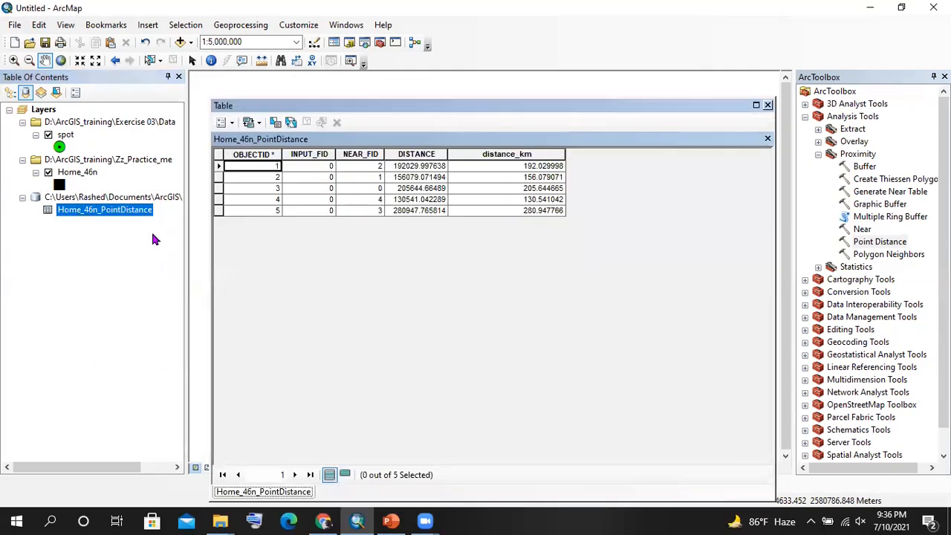
pyautogui.click(367, 200)
pyautogui.click(376, 177)
pyautogui.click(365, 167)
pyautogui.click(306, 168)
pyautogui.click(495, 191)
pyautogui.click(546, 211)
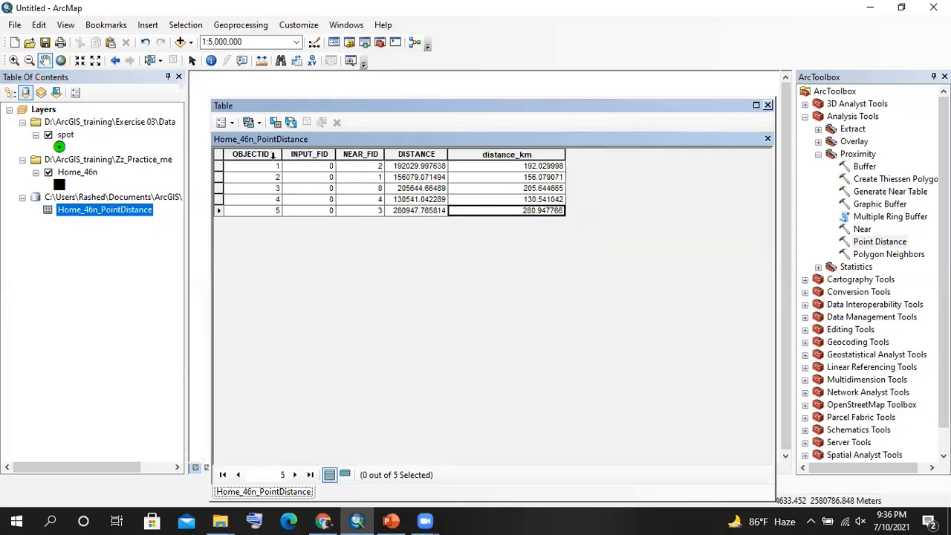
pyautogui.click(224, 122)
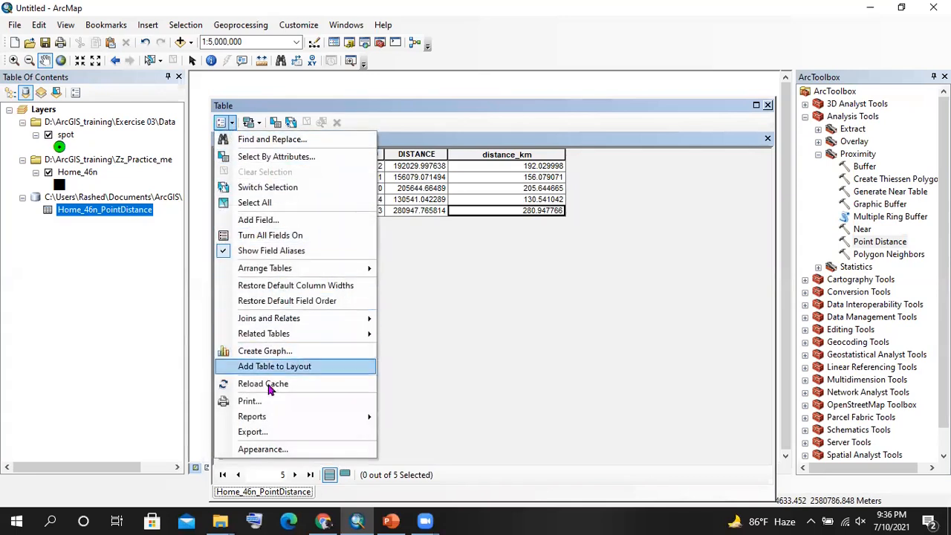
pyautogui.moveTo(272, 421)
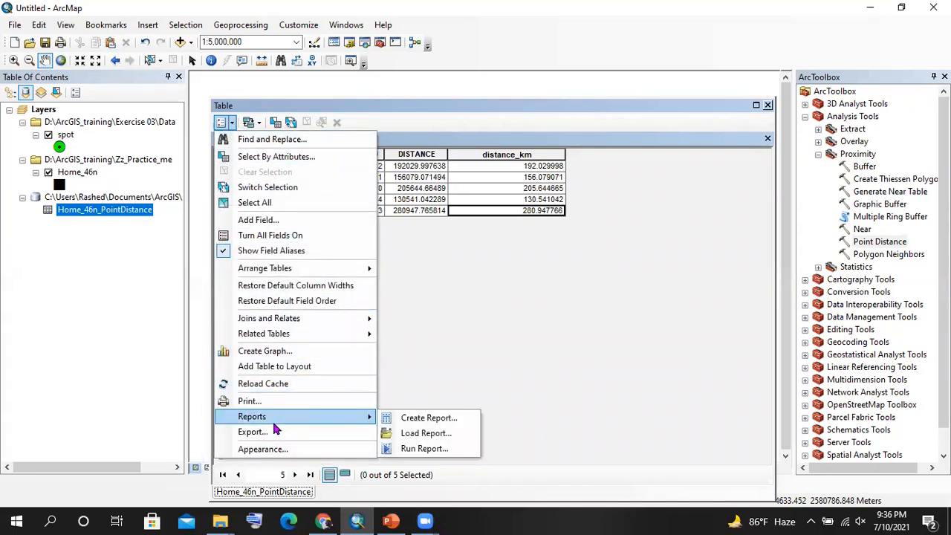
pyautogui.click(275, 366)
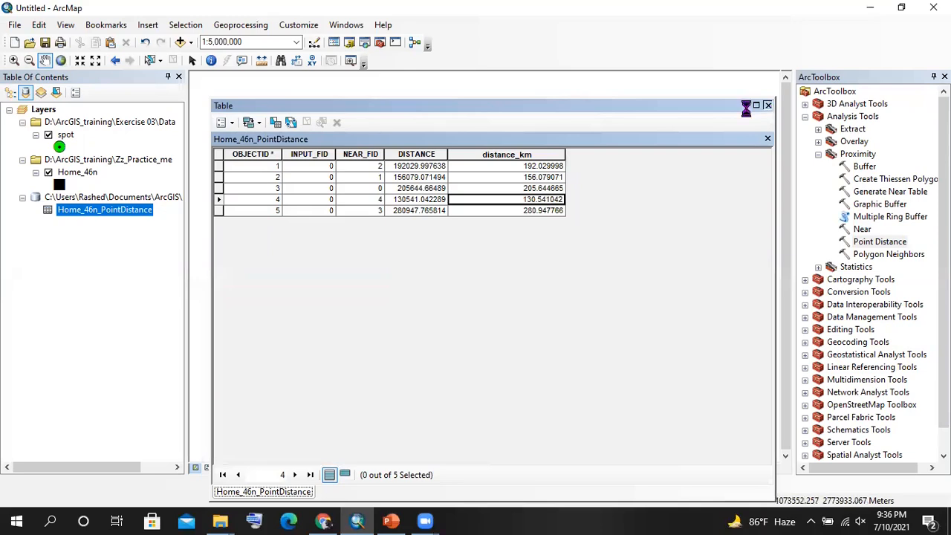
pyautogui.click(768, 105)
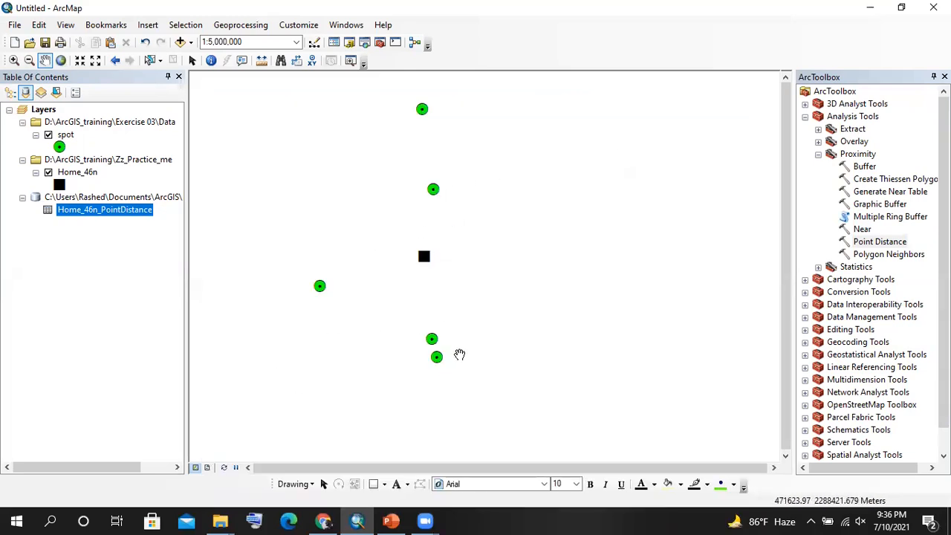
# - Remove the Exercise 03 Data, Zz_Practice_me and Default.gdb sources with their layers and table from the map
pyautogui.moveTo(437, 245); pyautogui.dragTo(461, 243)
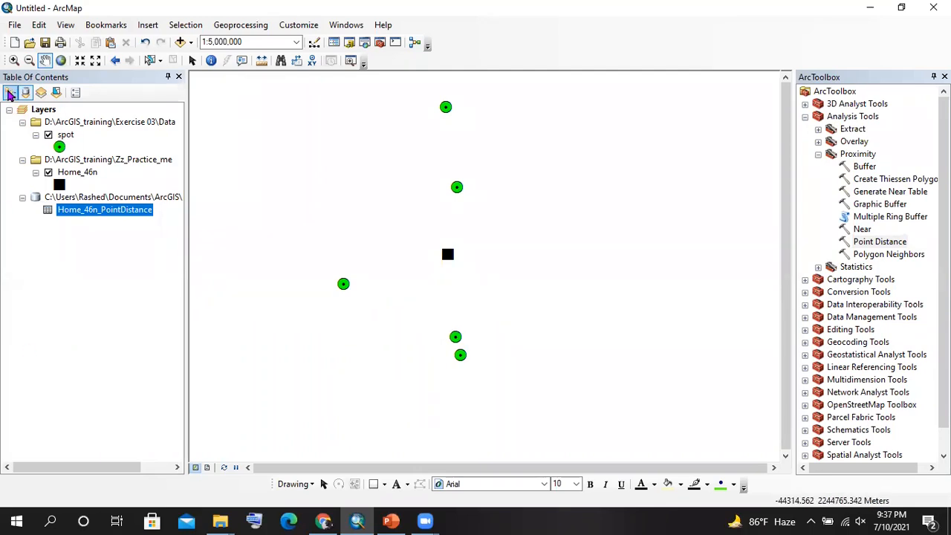
pyautogui.click(10, 92)
pyautogui.click(25, 93)
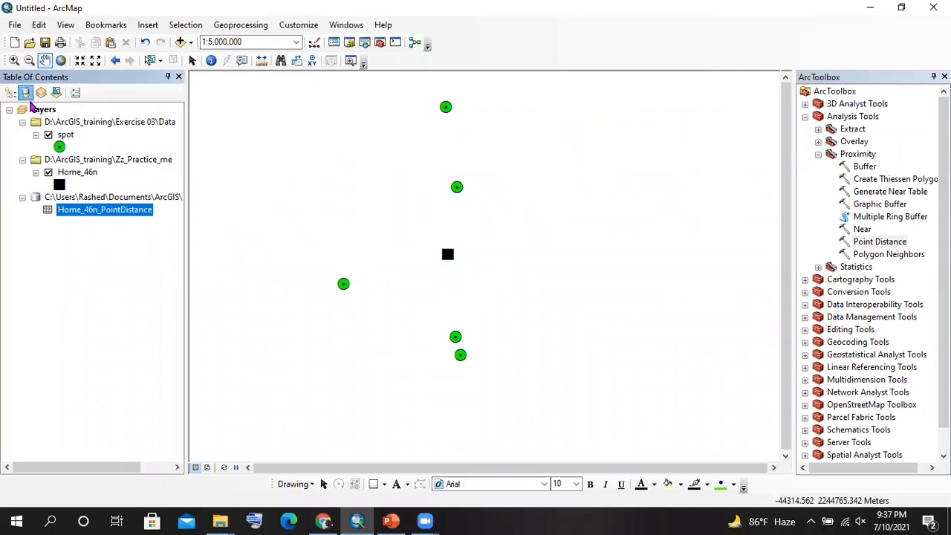
pyautogui.rightClick(72, 124)
pyautogui.click(97, 130)
pyautogui.rightClick(84, 125)
pyautogui.click(104, 135)
pyautogui.rightClick(84, 125)
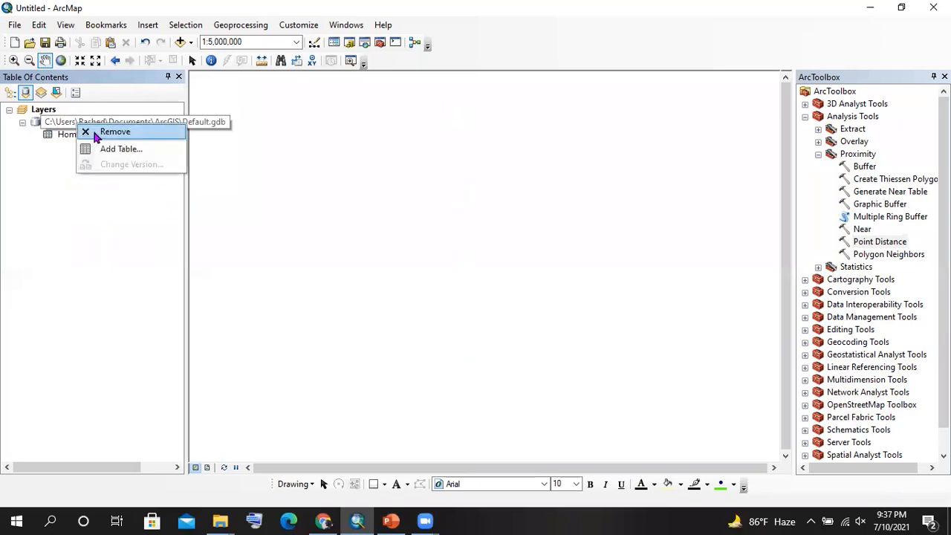
pyautogui.click(98, 132)
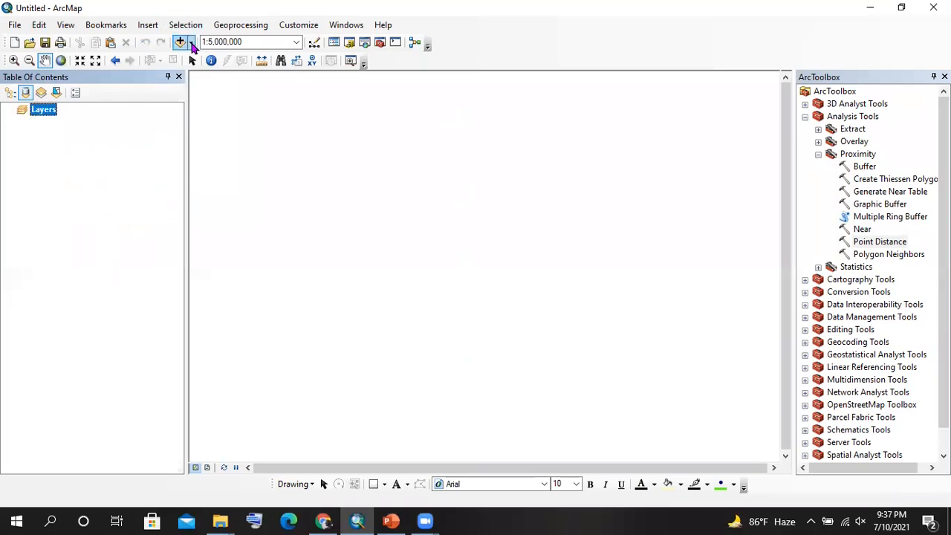
pyautogui.click(192, 43)
pyautogui.click(127, 111)
pyautogui.click(191, 43)
pyautogui.click(212, 59)
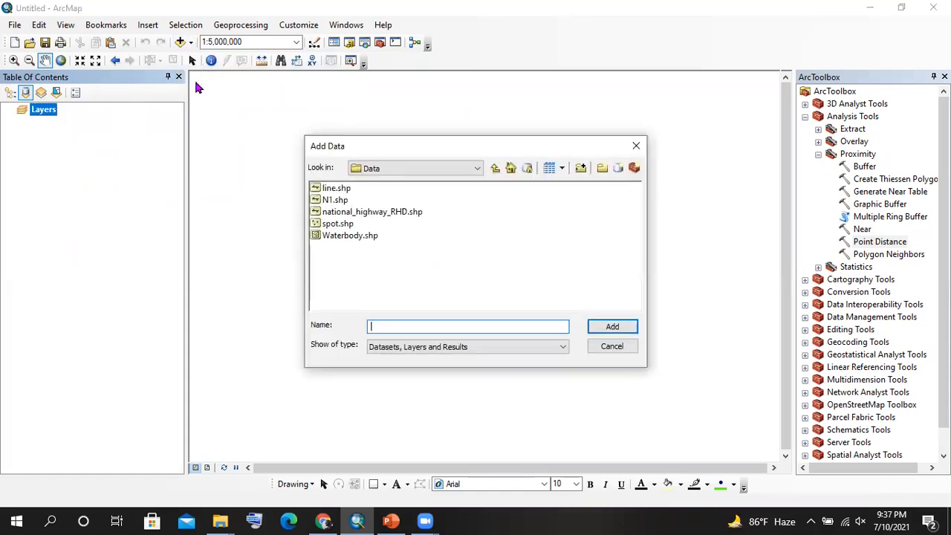
pyautogui.click(637, 146)
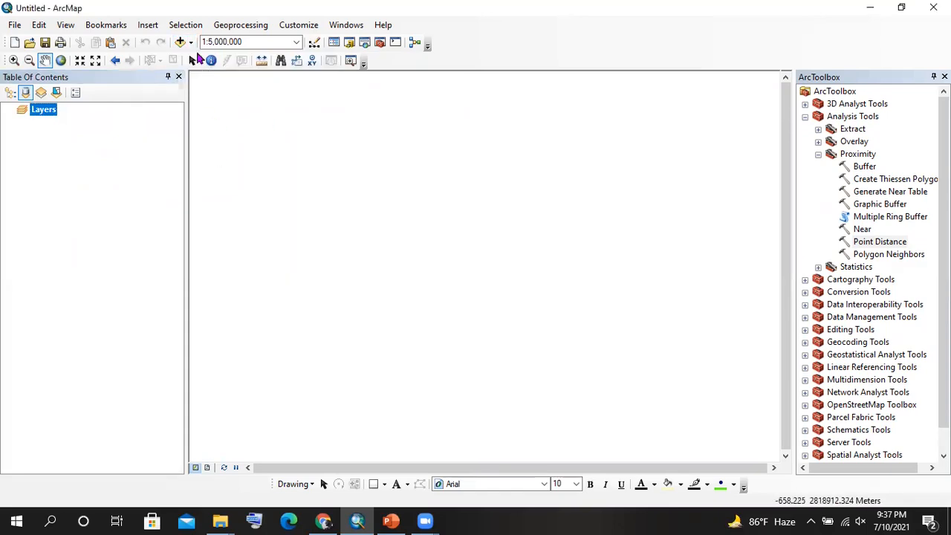
# - Add coastal_dem.tif to the map from the Exercise 04\Data\Rasterfile folder of ArcGIS_training
pyautogui.click(191, 43)
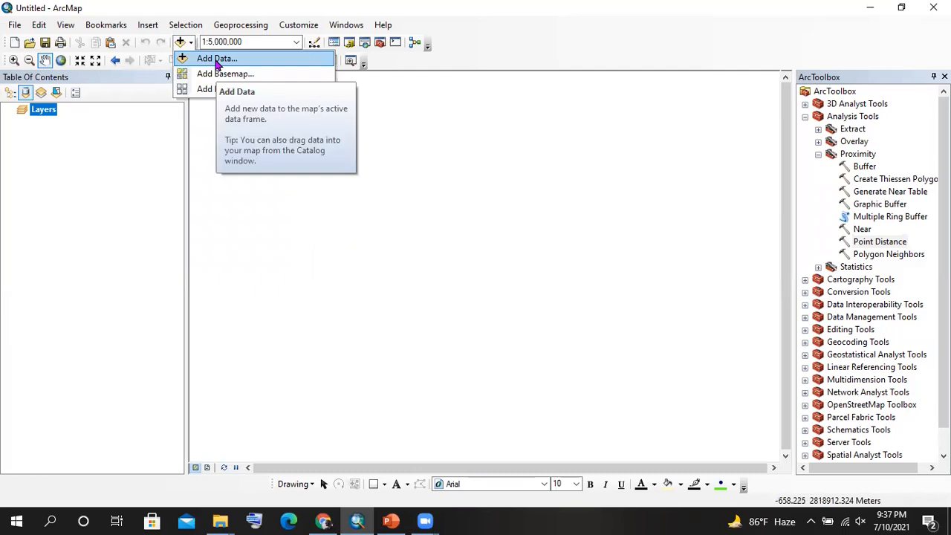
pyautogui.click(217, 61)
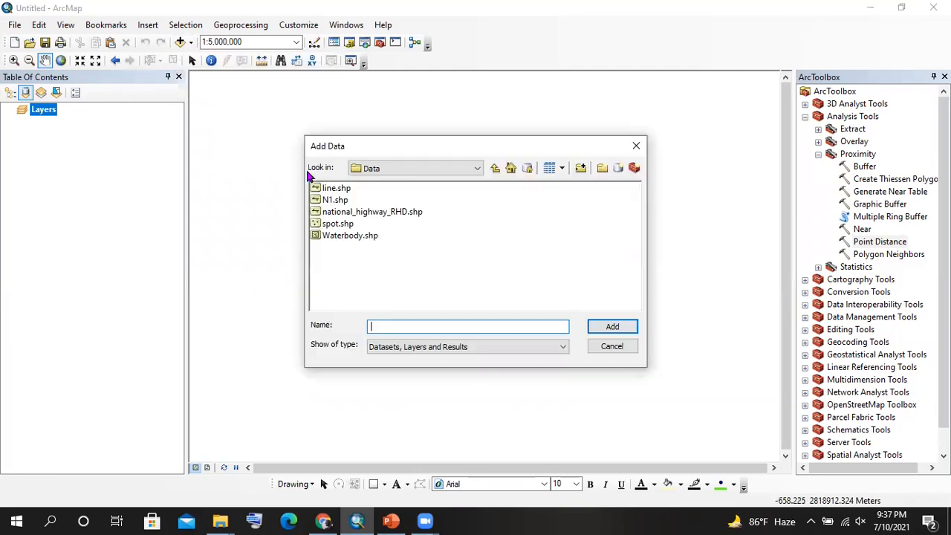
pyautogui.click(478, 168)
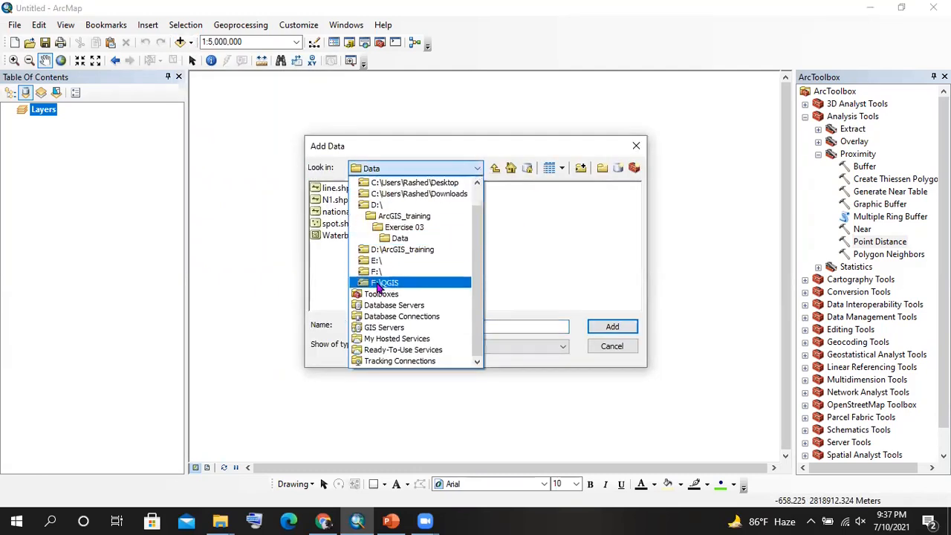
pyautogui.click(395, 229)
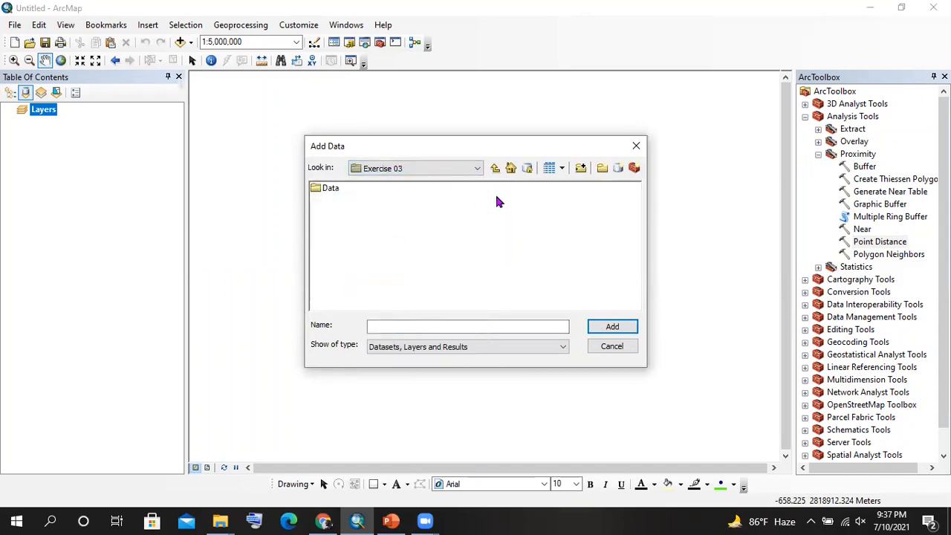
pyautogui.click(494, 169)
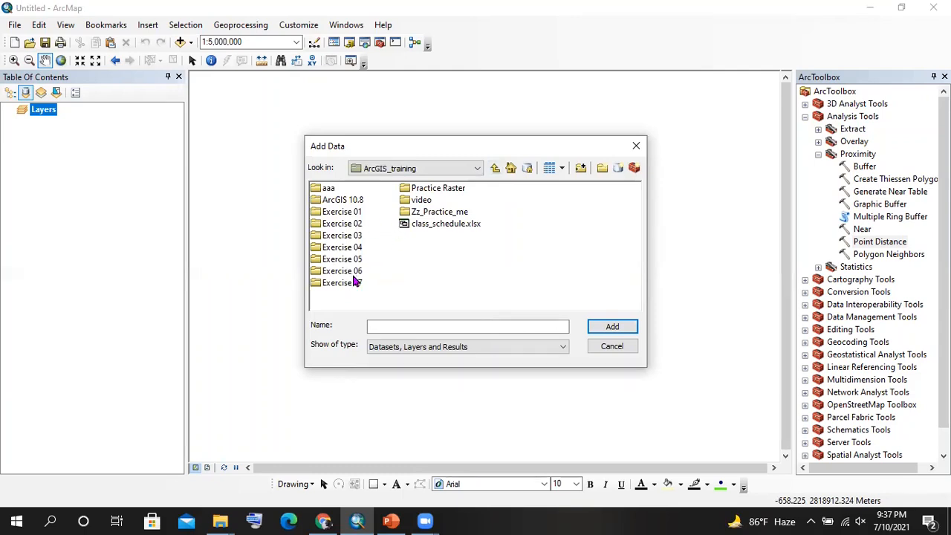
pyautogui.doubleClick(354, 248)
pyautogui.doubleClick(325, 194)
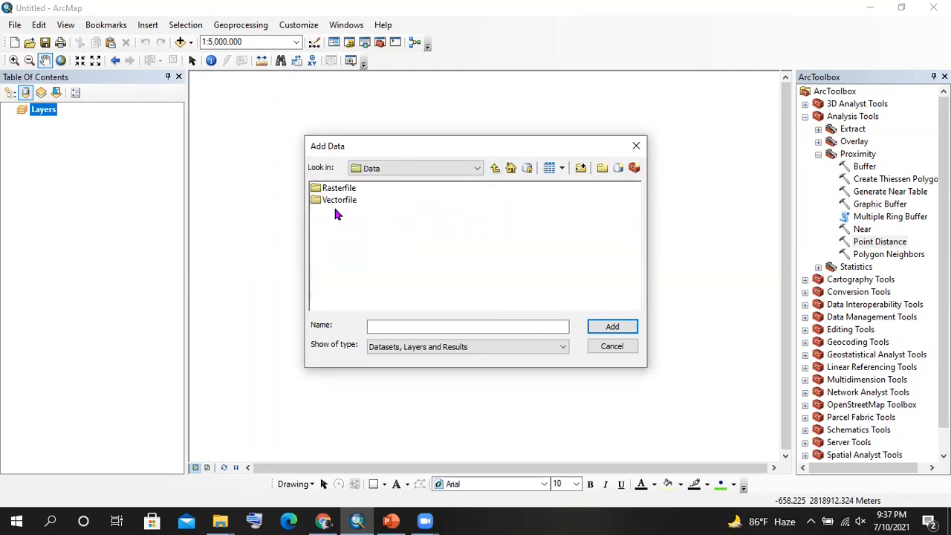
pyautogui.doubleClick(331, 189)
pyautogui.click(341, 203)
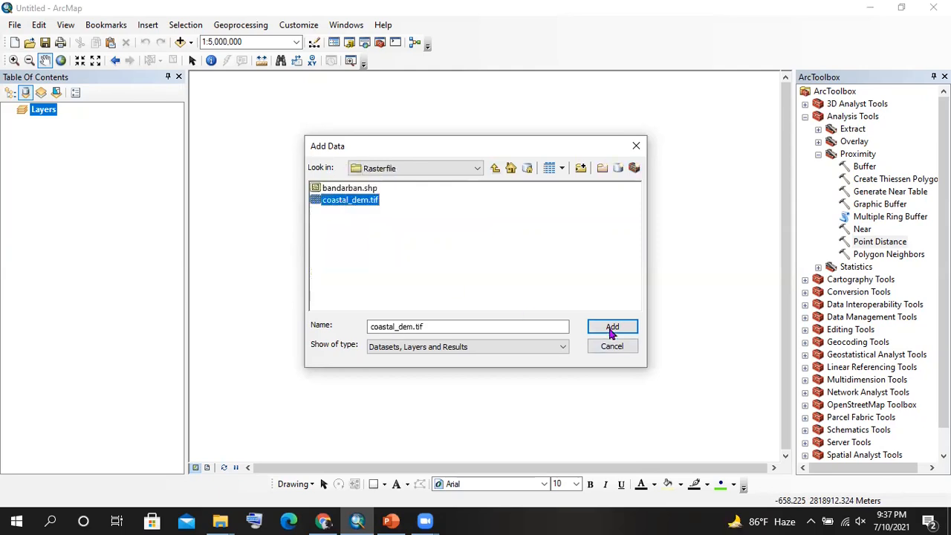
pyautogui.click(612, 329)
# - Add the ctg_46N polygon layer to the map from the Exercise 04\Data\Vectorfile folder
pyautogui.click(180, 42)
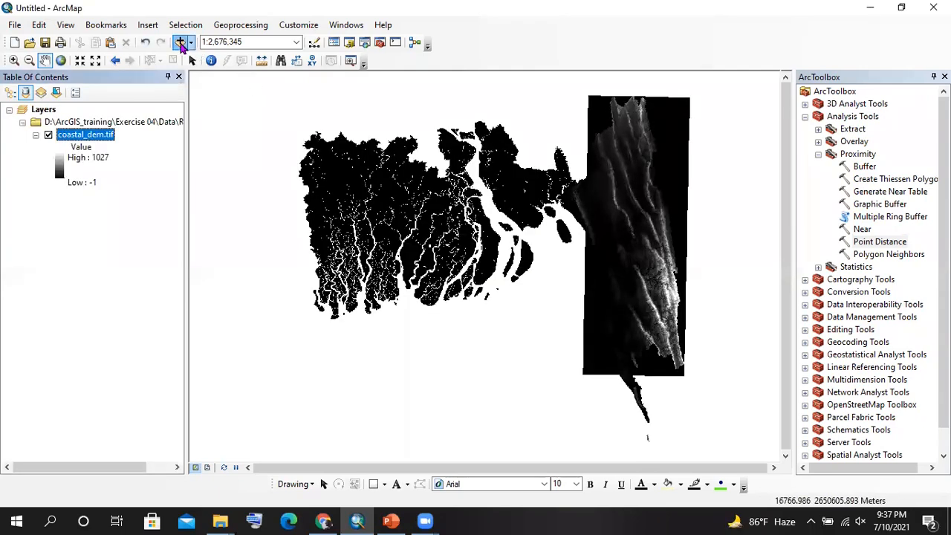
pyautogui.click(494, 168)
pyautogui.doubleClick(336, 200)
pyautogui.click(344, 187)
pyautogui.click(612, 328)
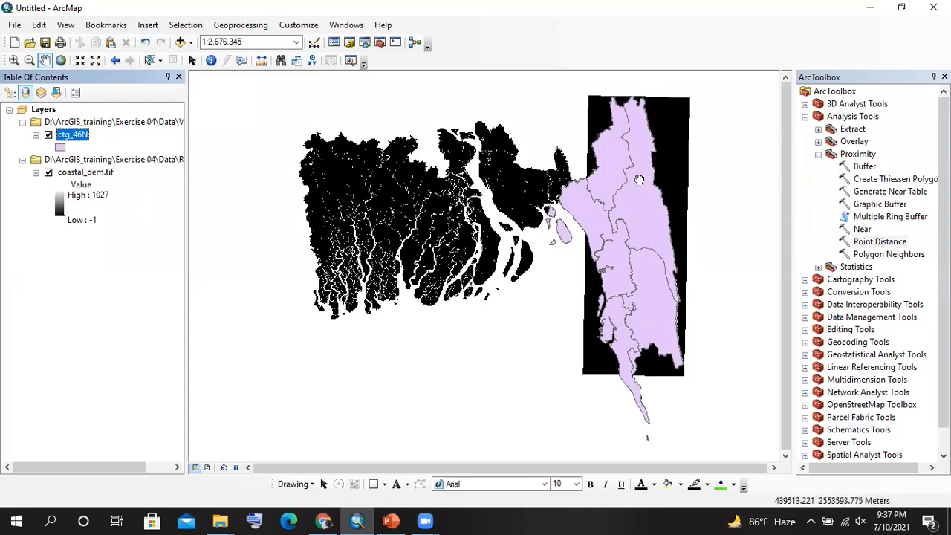
# - Compare the ctg_46N polygons with the coastal DEM beneath by hiding the layer and showing it again
pyautogui.moveTo(637, 180); pyautogui.dragTo(596, 194)
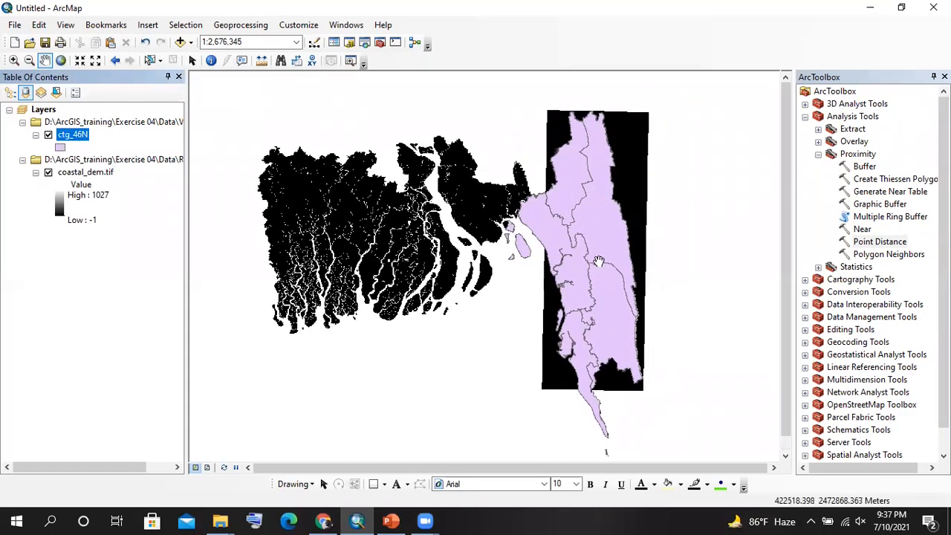
pyautogui.click(48, 136)
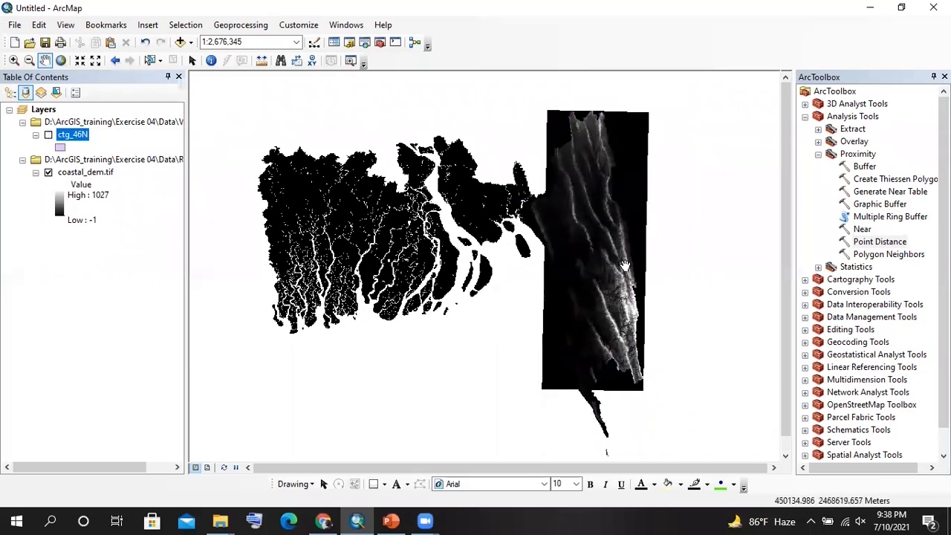
pyautogui.click(48, 135)
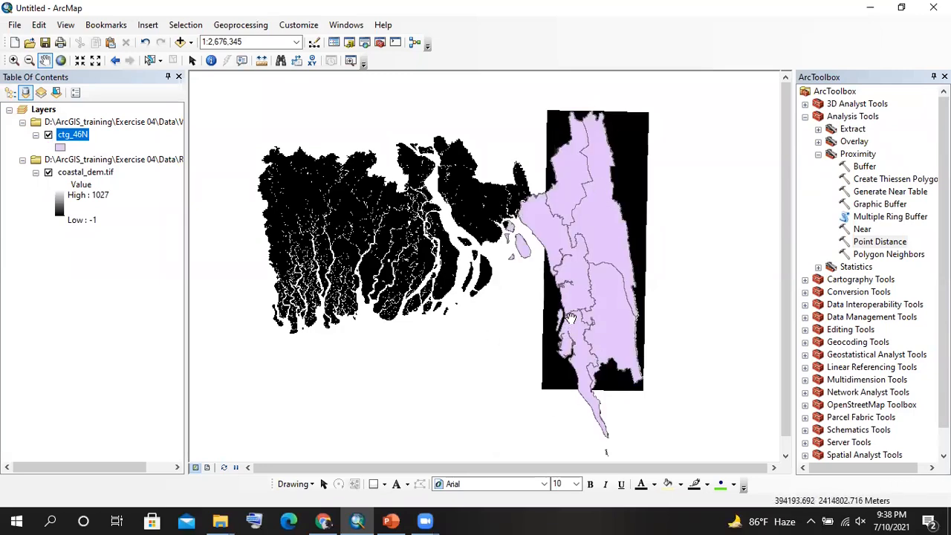
pyautogui.scroll(3, 626, 189)
pyautogui.scroll(-2, 591, 286)
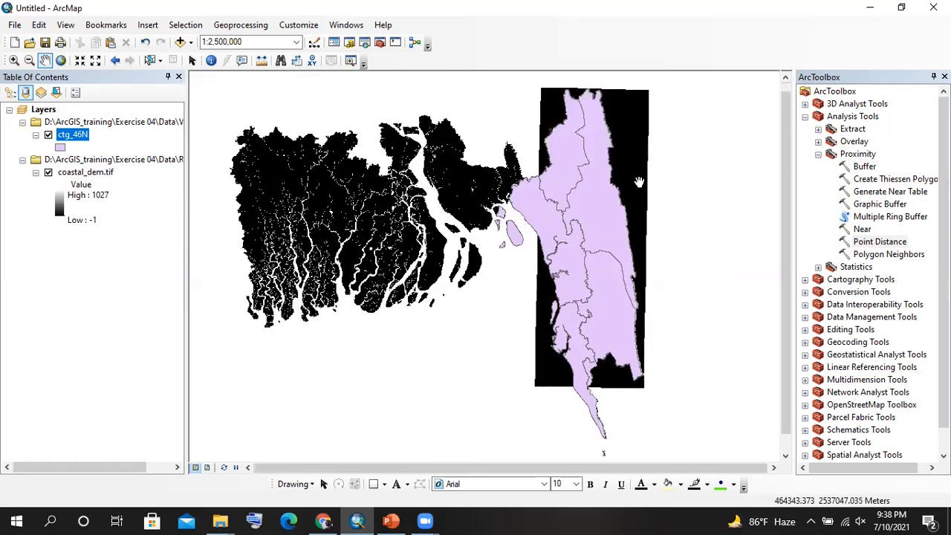
# - Locate the Extract by Mask tool in the Spatial Analyst Extraction toolset and collapse the toolboxes again
pyautogui.click(818, 154)
pyautogui.click(804, 117)
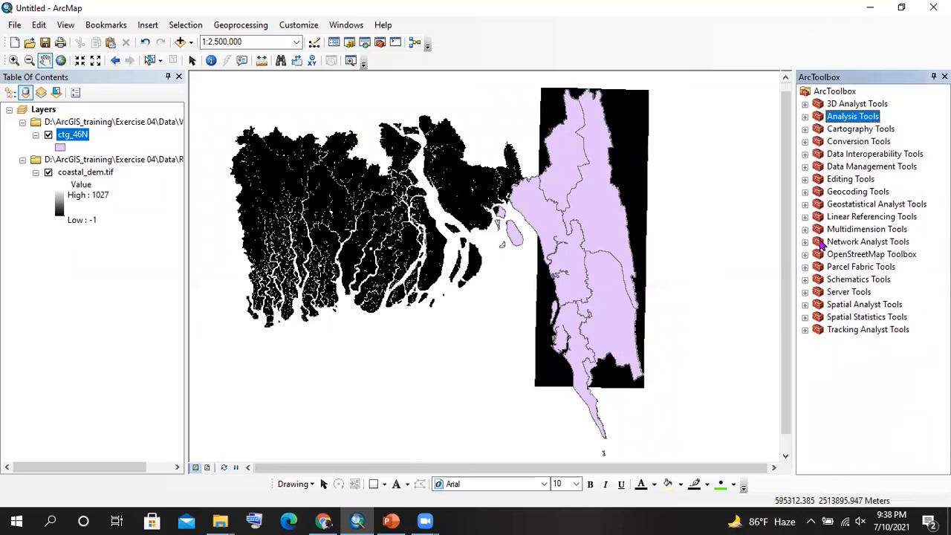
pyautogui.click(848, 306)
pyautogui.click(804, 305)
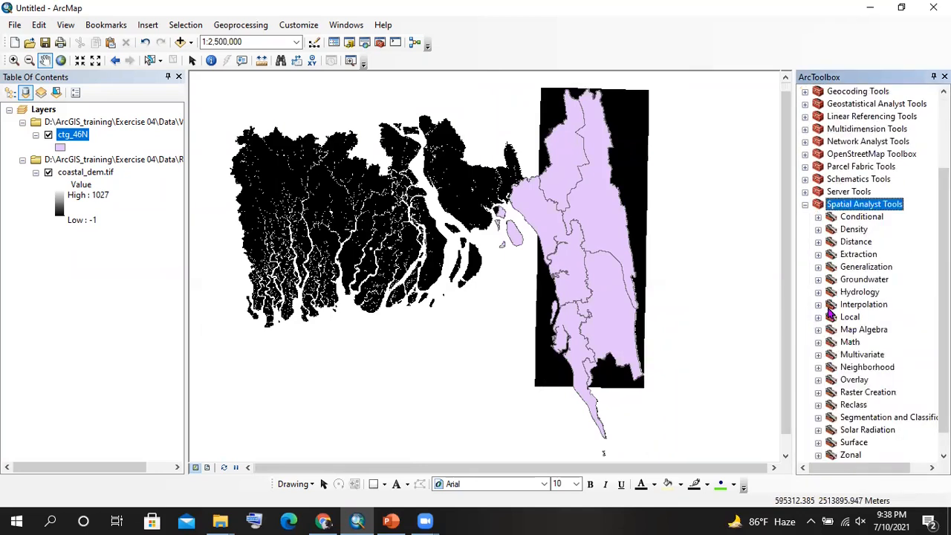
pyautogui.click(818, 254)
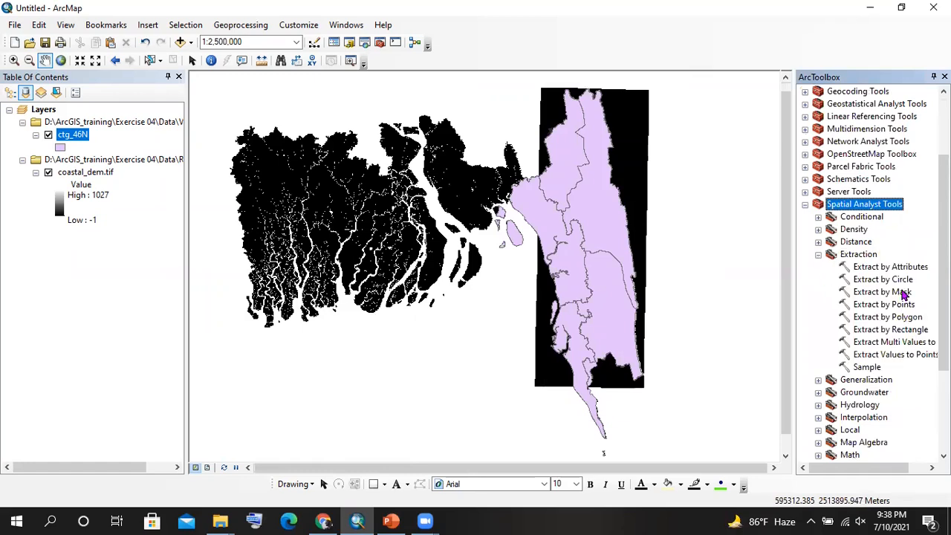
pyautogui.click(902, 294)
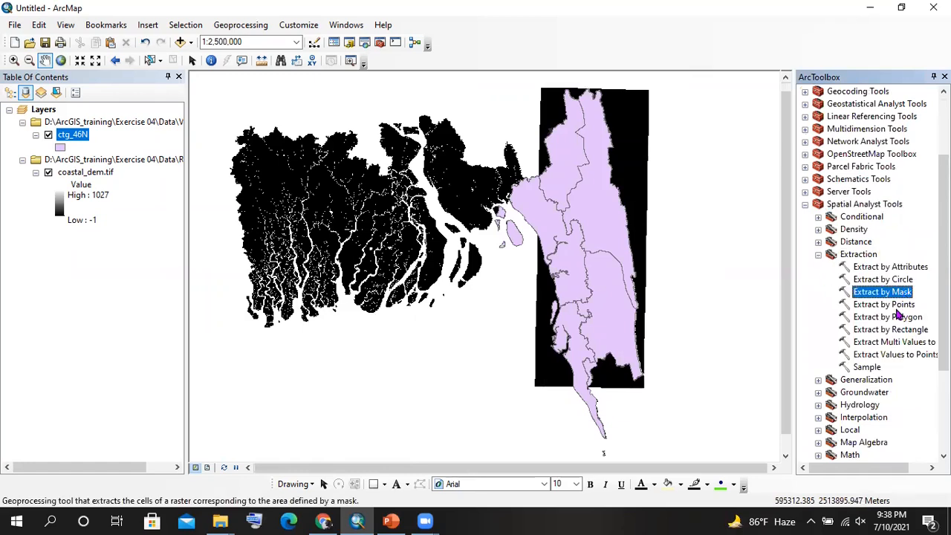
pyautogui.click(818, 254)
pyautogui.click(805, 205)
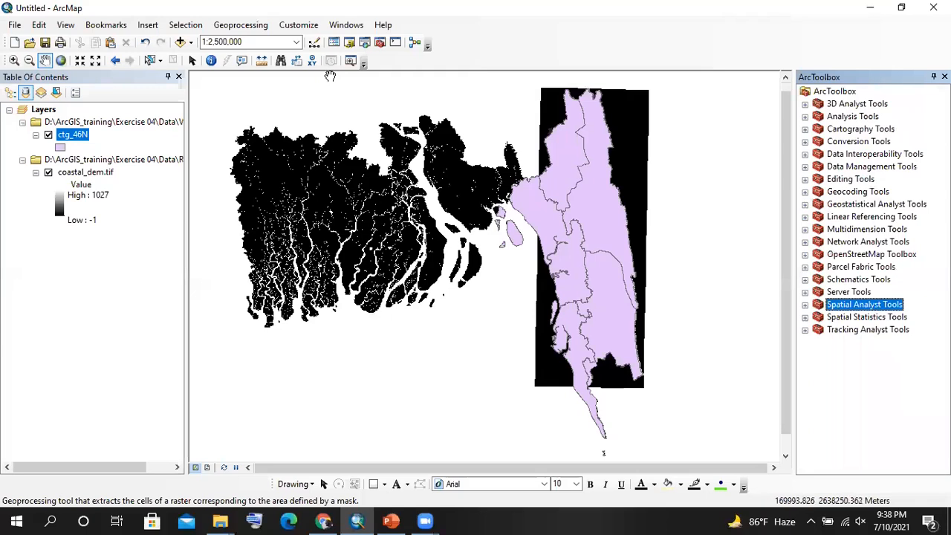
# - Add rangamati_dem.tif from the Practice Raster folder and build its pyramids with Nearest Neighbor resampling and default compression
pyautogui.click(180, 42)
pyautogui.click(495, 169)
pyautogui.click(495, 169)
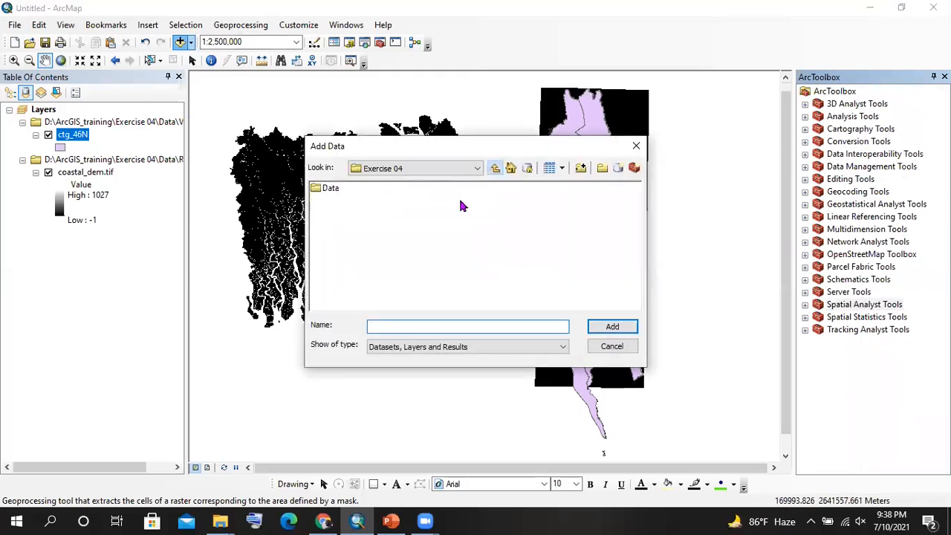
pyautogui.click(495, 168)
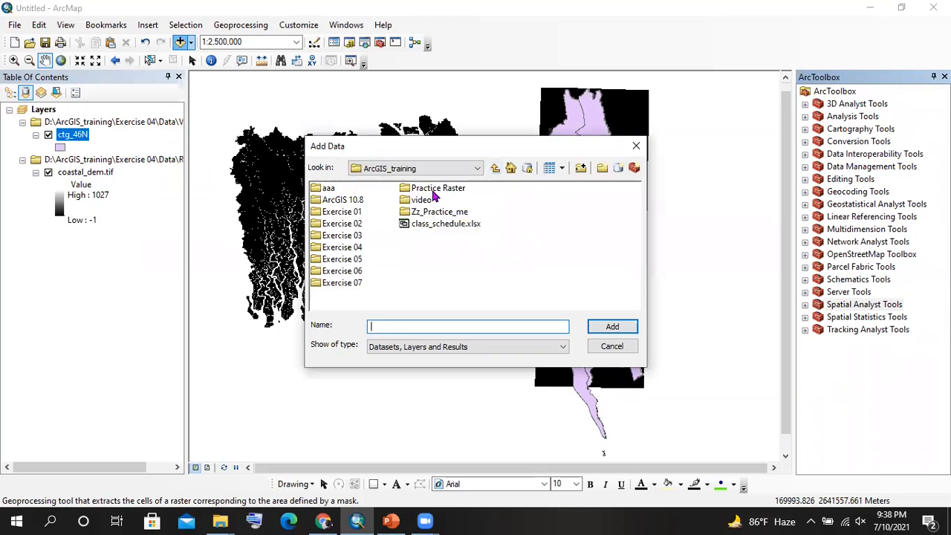
pyautogui.click(431, 191)
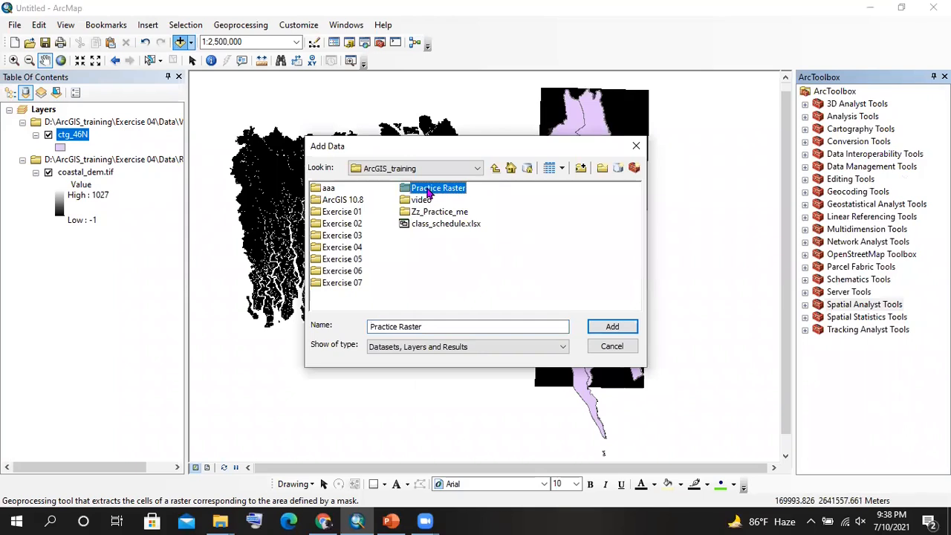
pyautogui.doubleClick(429, 192)
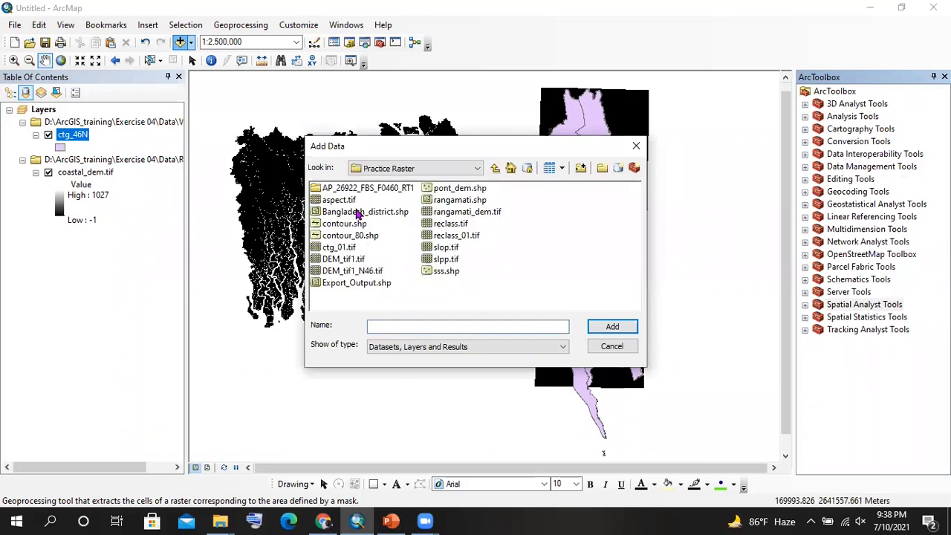
pyautogui.click(473, 214)
pyautogui.click(612, 326)
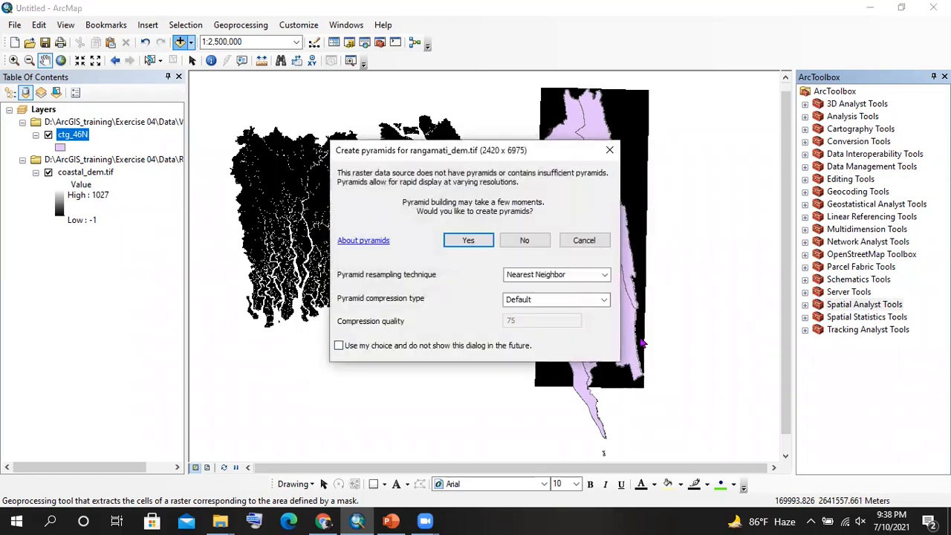
pyautogui.click(468, 243)
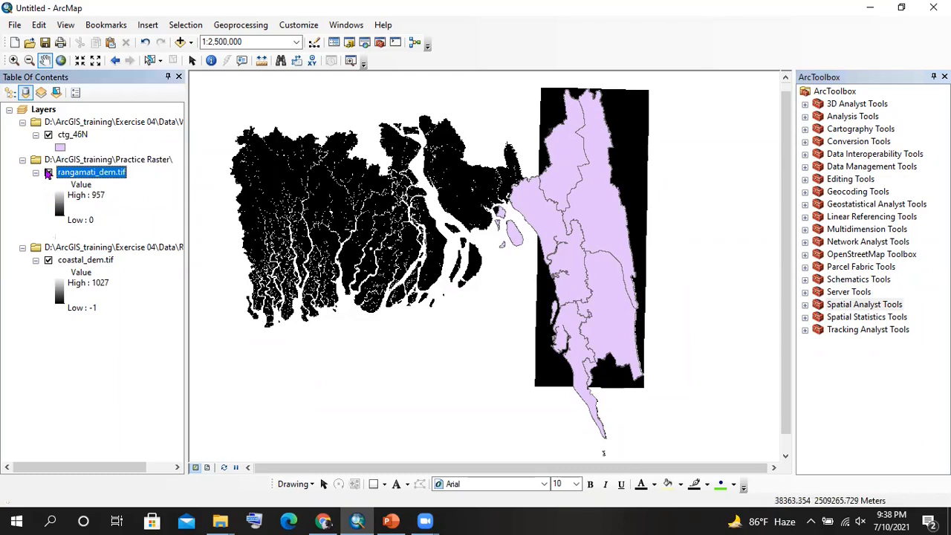
# - Place rangamati_dem.tif first in the drawing order and hide ctg_46N and coastal_dem.tif so only the Rangamati DEM displays
pyautogui.click(11, 93)
pyautogui.moveTo(74, 123); pyautogui.dragTo(75, 113)
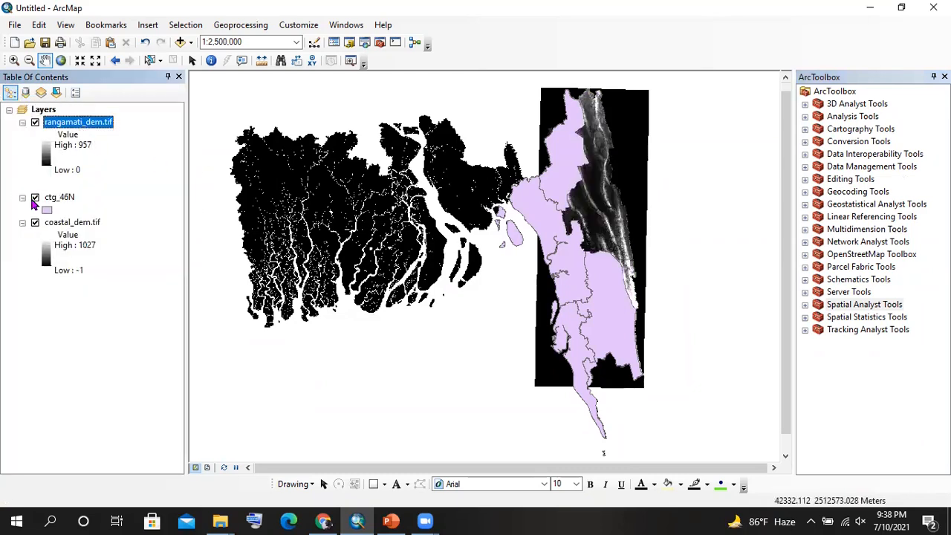
pyautogui.click(35, 198)
pyautogui.click(35, 222)
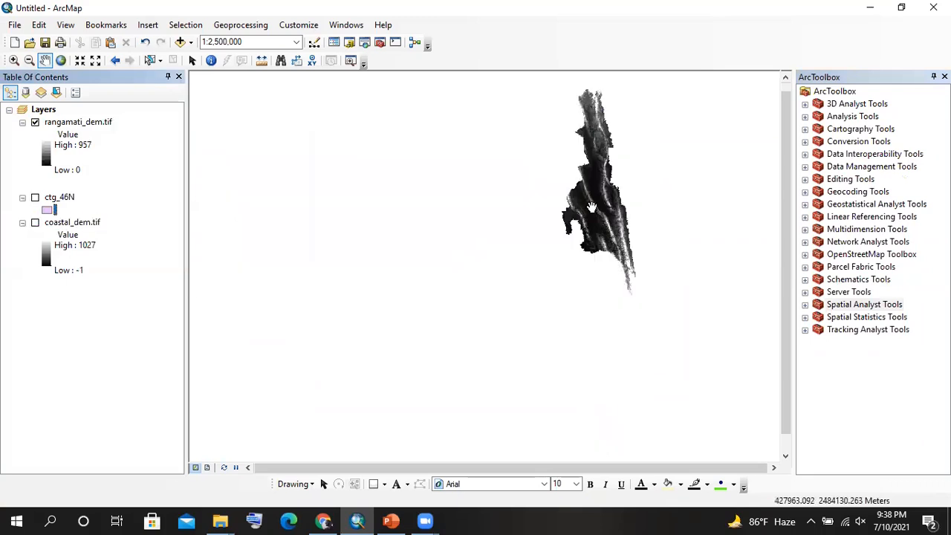
pyautogui.scroll(2, 587, 223)
pyautogui.moveTo(564, 150); pyautogui.dragTo(468, 247)
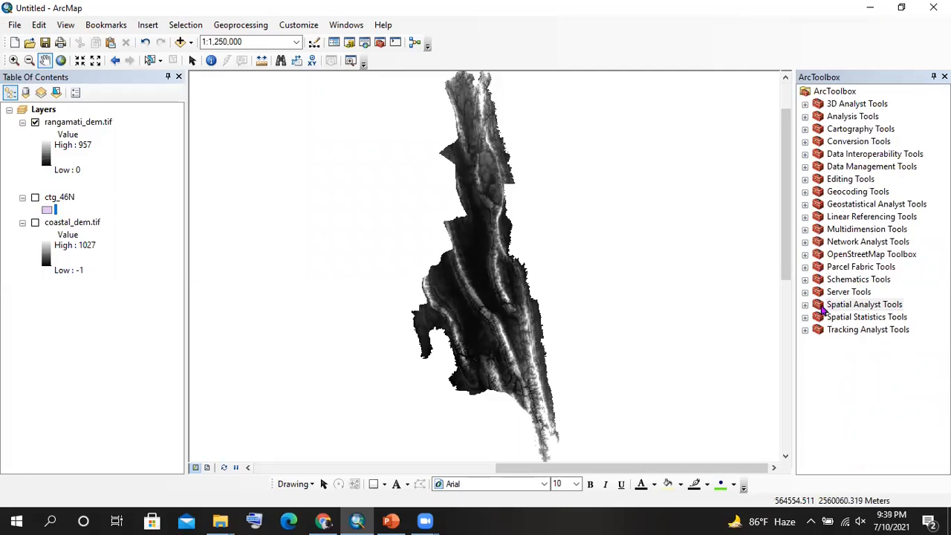
# - Expand the Spatial Analyst Surface toolset and review its Aspect, Contour and Slope tools
pyautogui.click(808, 304)
pyautogui.scroll(-1, 828, 375)
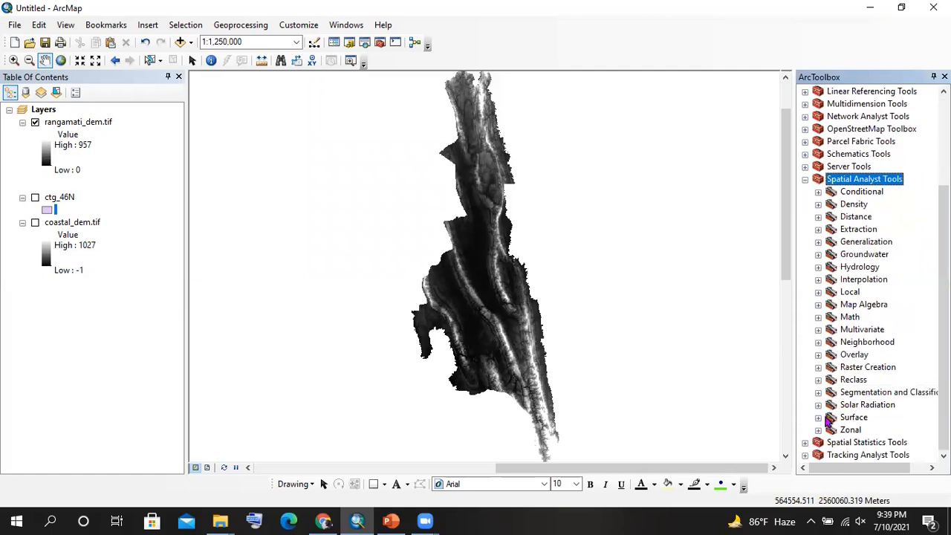
pyautogui.click(820, 418)
pyautogui.scroll(-1, 860, 338)
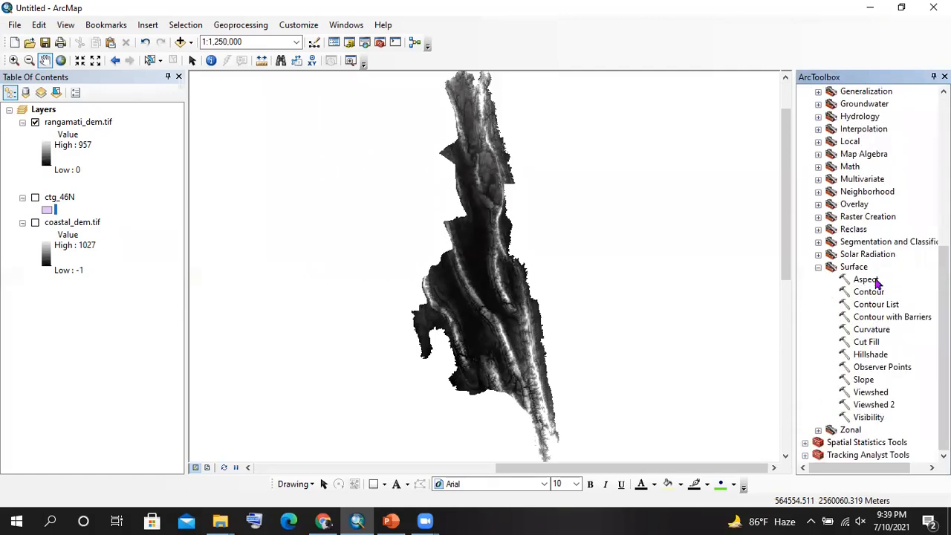
pyautogui.click(874, 280)
pyautogui.click(876, 293)
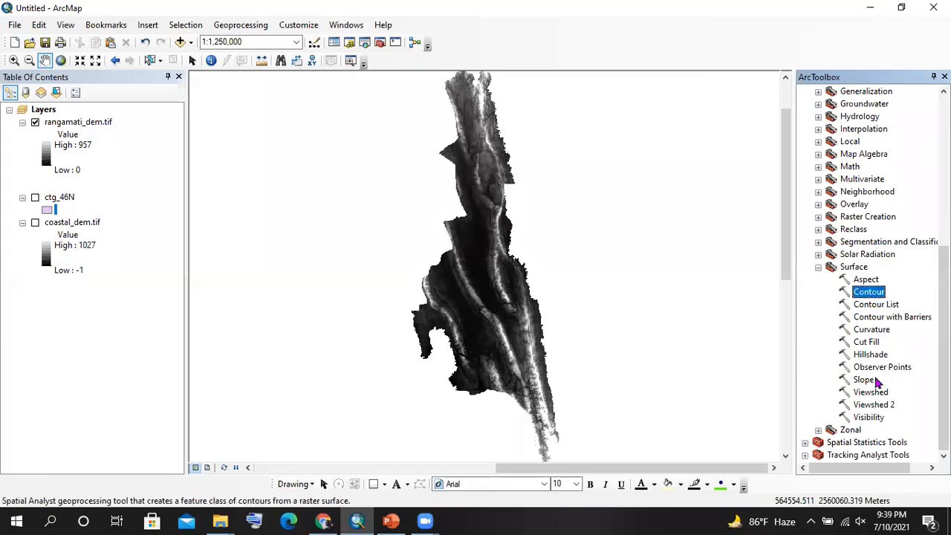
pyautogui.click(866, 380)
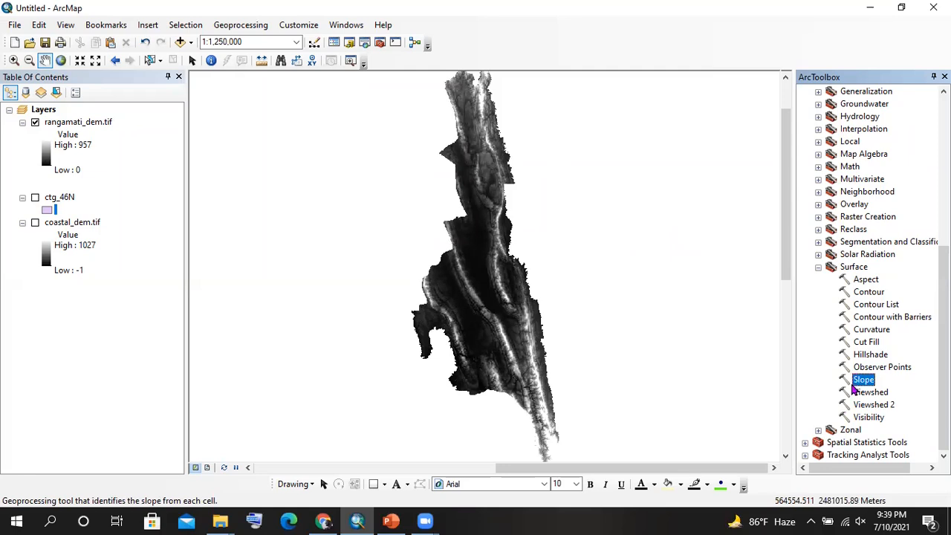
# - Set rangamati_dem.tif as the Slope tool's input raster and close the tool without running it
pyautogui.doubleClick(858, 381)
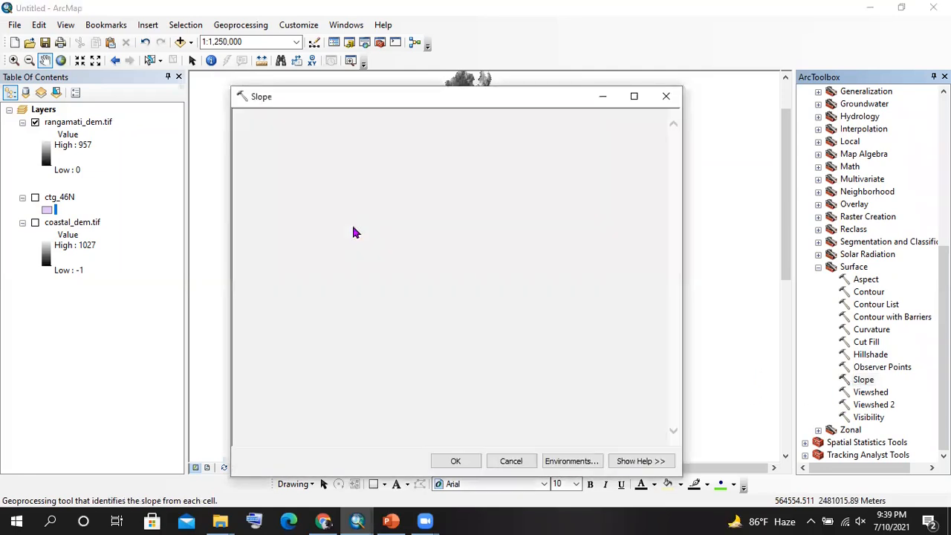
pyautogui.click(79, 123)
pyautogui.moveTo(87, 119); pyautogui.dragTo(367, 136)
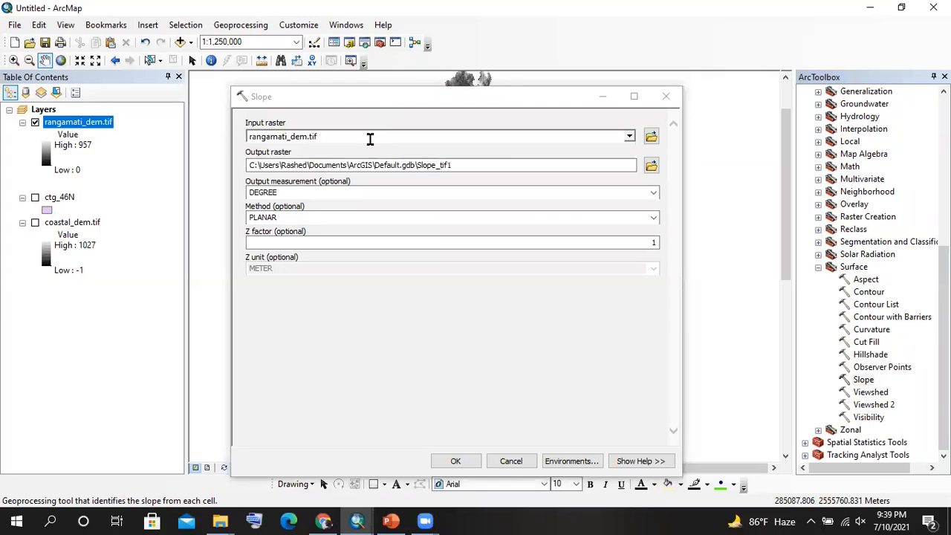
pyautogui.click(665, 96)
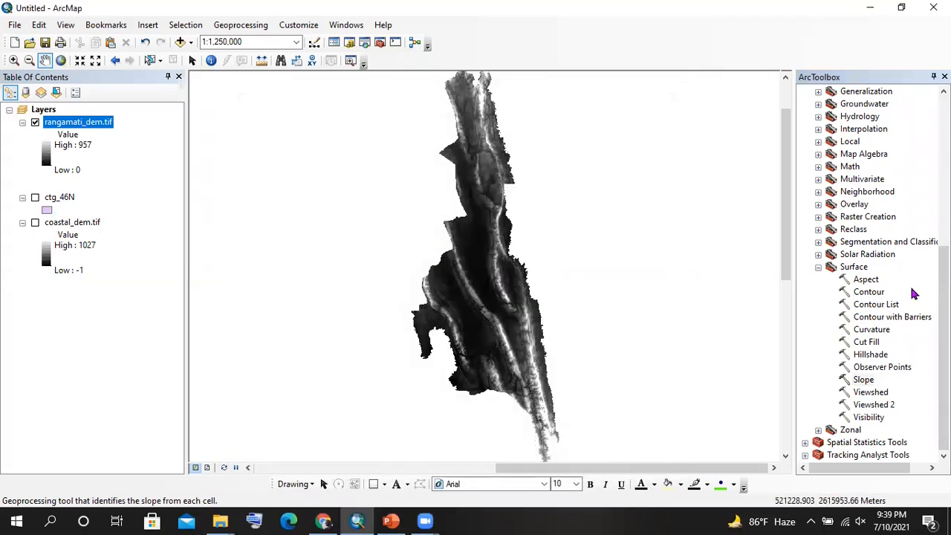
# - Set rangamati_dem.tif as the Aspect tool's input raster and close the tool without running it
pyautogui.doubleClick(865, 280)
pyautogui.moveTo(90, 127); pyautogui.dragTo(256, 132)
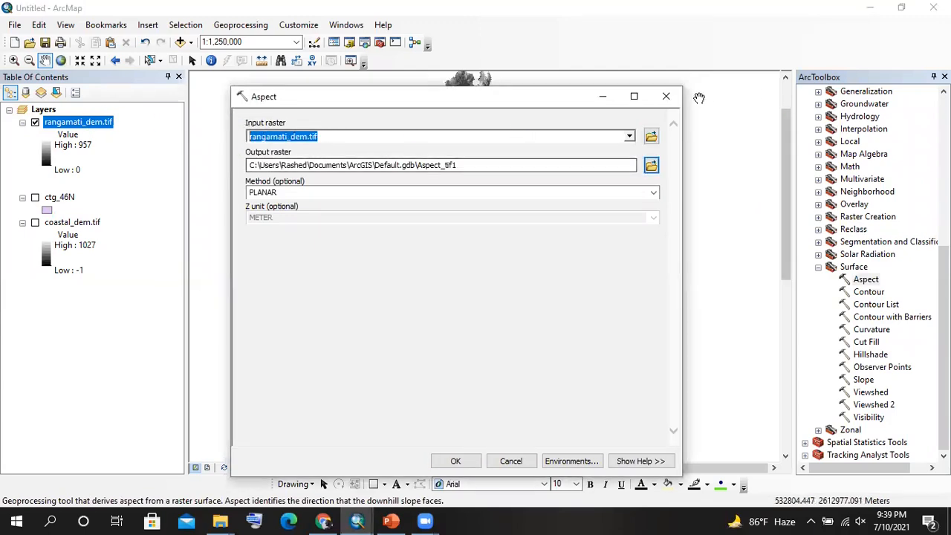
pyautogui.click(666, 96)
# - Set rangamati_dem.tif as the Contour tool's input raster, review the contour interval setting and close the tool without running it
pyautogui.doubleClick(868, 294)
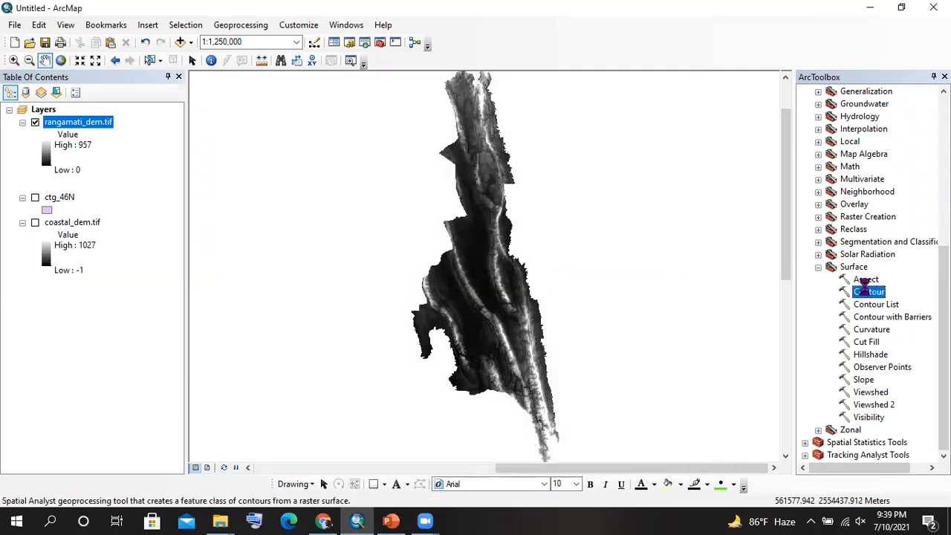
pyautogui.moveTo(164, 120); pyautogui.dragTo(315, 136)
pyautogui.click(323, 190)
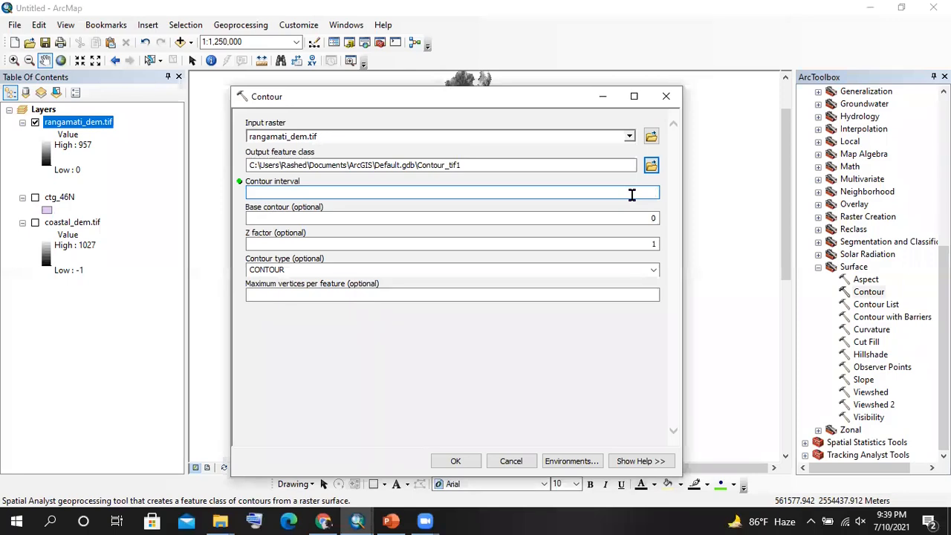
pyautogui.click(665, 96)
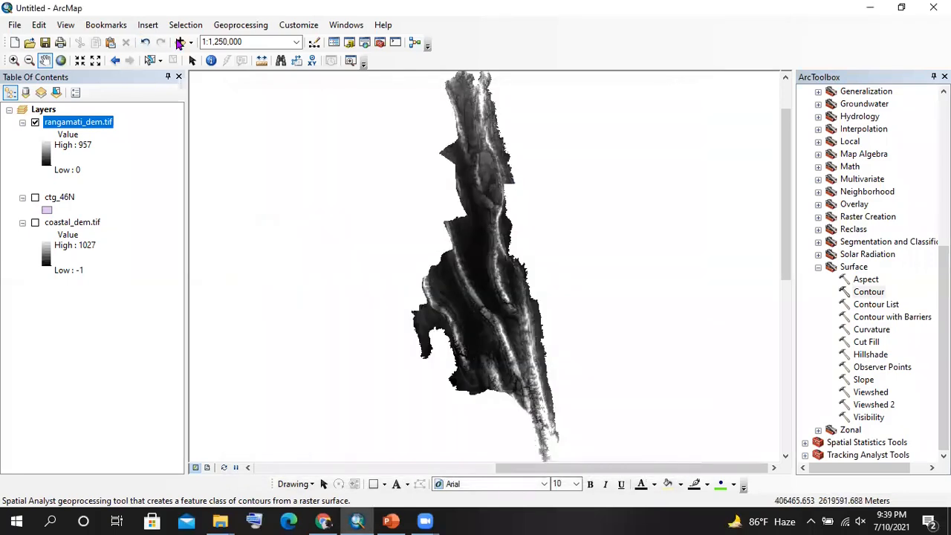
# - Add aspect.tif, contour_80.shp and slop.tif from the Practice Raster folder, building raster pyramids with Nearest Neighbor resampling and default compression
pyautogui.click(179, 43)
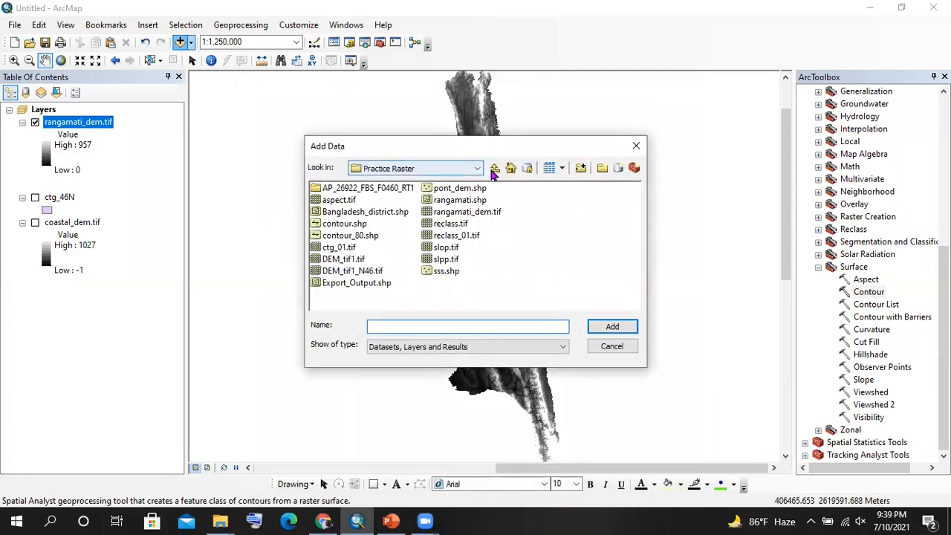
pyautogui.click(347, 200)
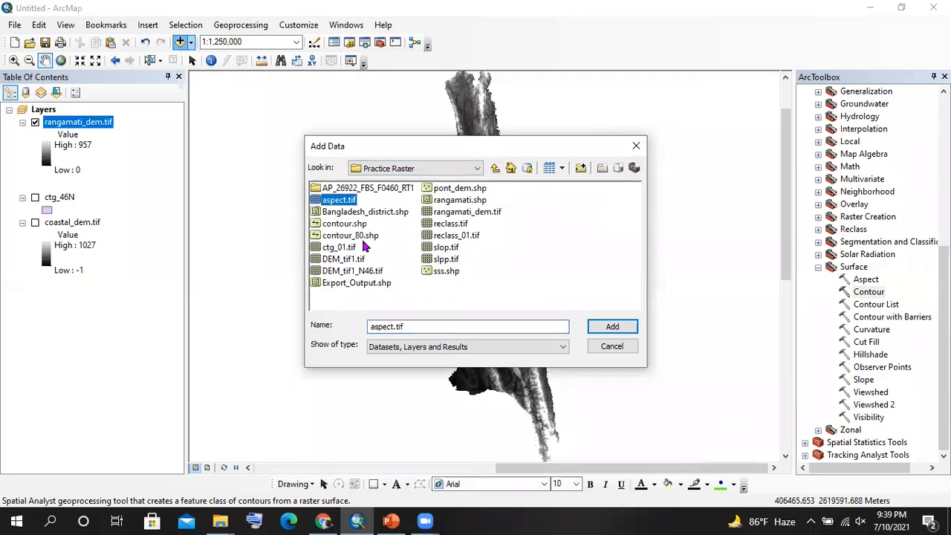
pyautogui.keyDown('ctrl'); pyautogui.click(364, 236); pyautogui.keyUp('ctrl')
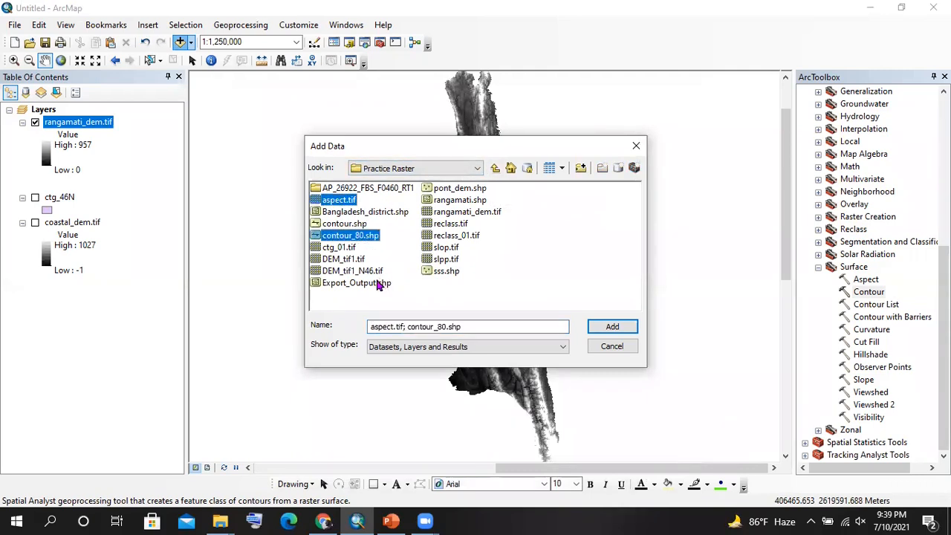
pyautogui.click(602, 325)
pyautogui.click(468, 240)
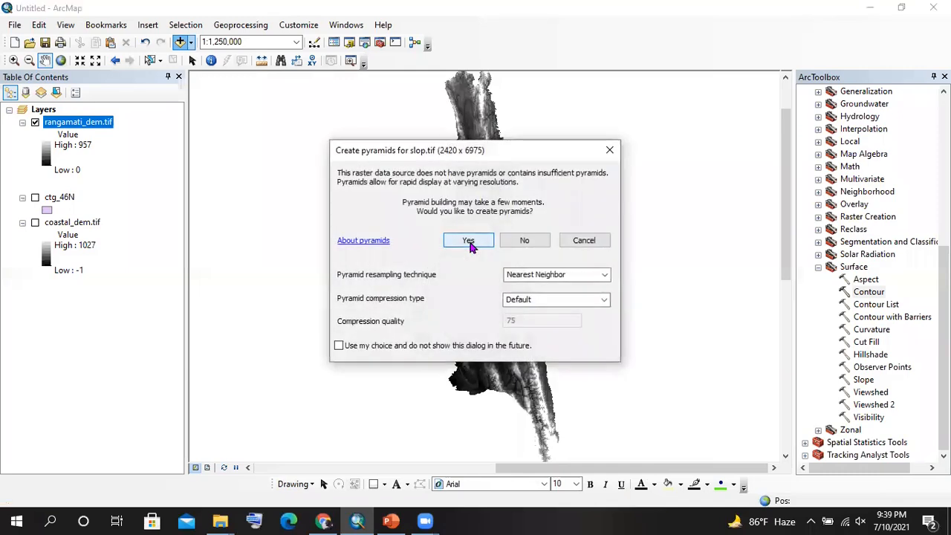
pyautogui.click(468, 240)
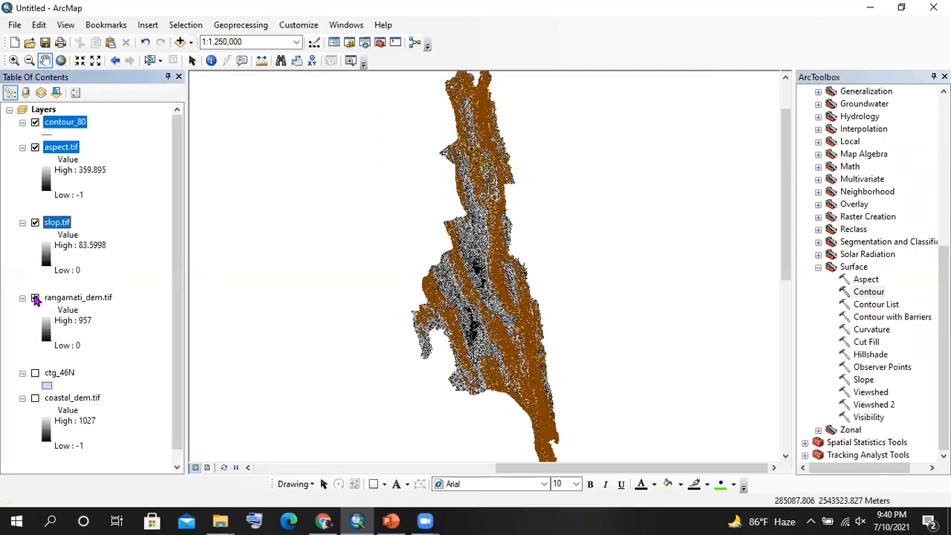
# - Hide rangamati_dem.tif and change the contour_80 layer's line symbol to black
pyautogui.click(35, 298)
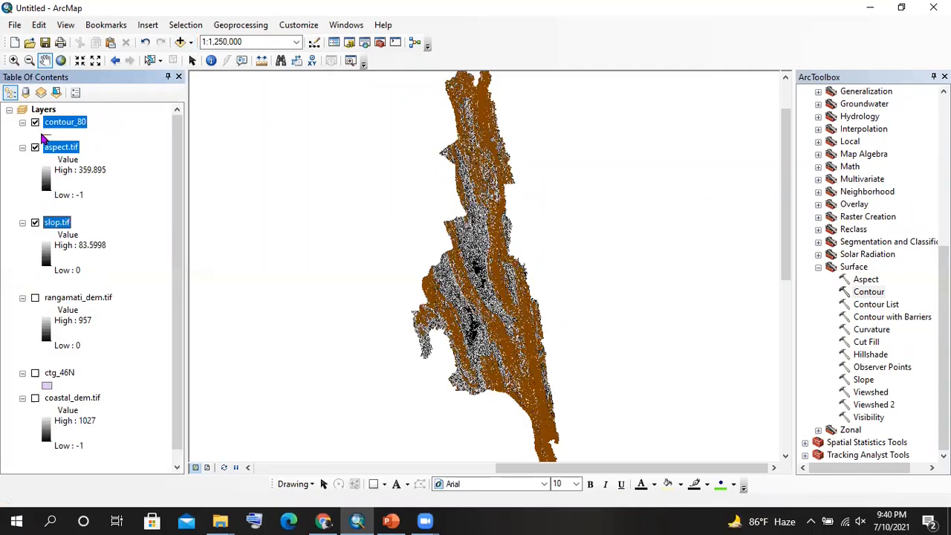
pyautogui.click(49, 134)
pyautogui.click(286, 219)
pyautogui.click(507, 207)
pyautogui.click(449, 386)
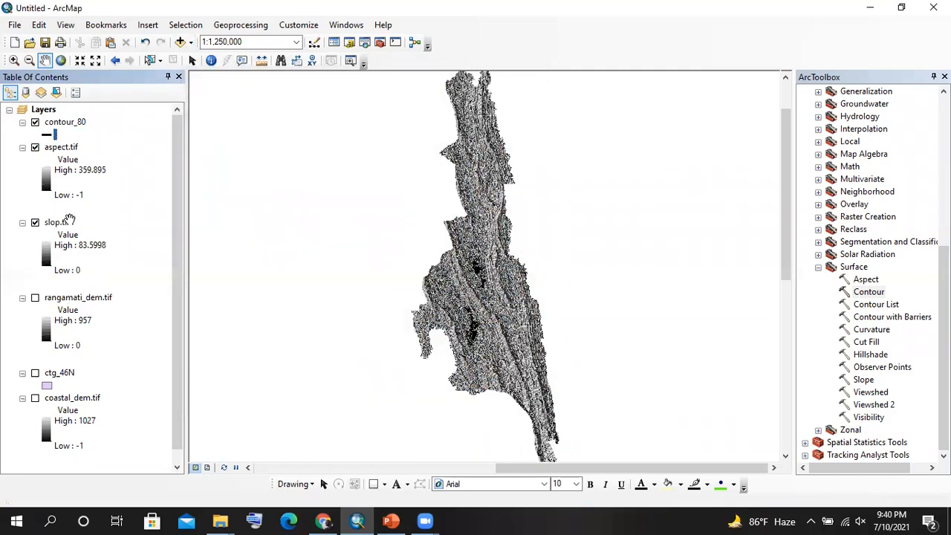
# - Hide aspect.tif and slop.tif so only contour_80 displays, and examine its contour lines up close
pyautogui.click(35, 147)
pyautogui.click(33, 225)
pyautogui.scroll(-4, 506, 301)
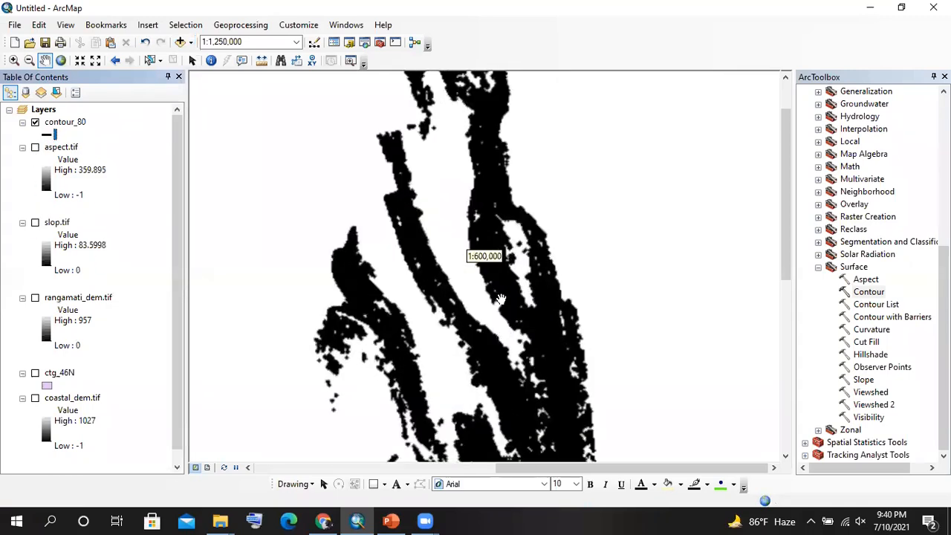
pyautogui.scroll(-3, 503, 296)
pyautogui.scroll(-2, 503, 290)
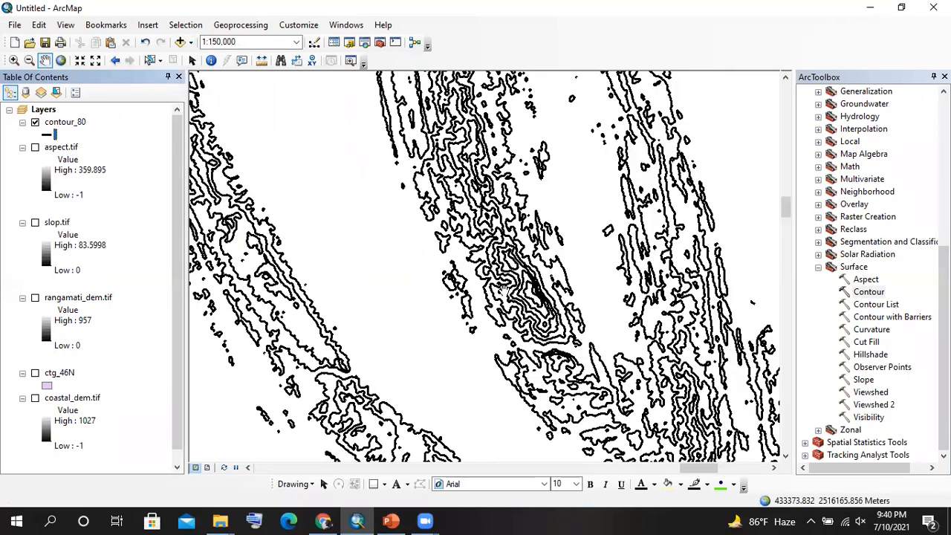
pyautogui.scroll(4, 496, 245)
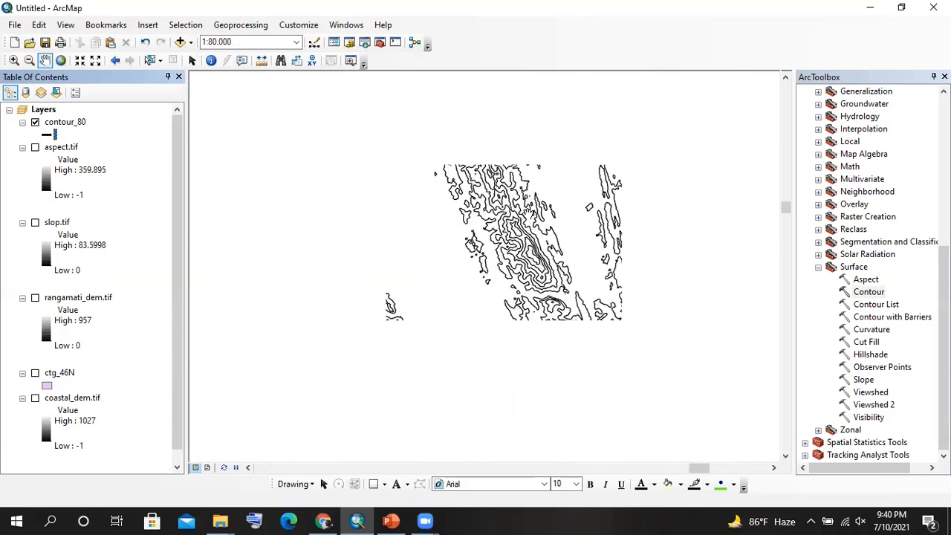
# - Hide contour_80 and display aspect.tif on its own
pyautogui.click(67, 148)
pyautogui.click(35, 123)
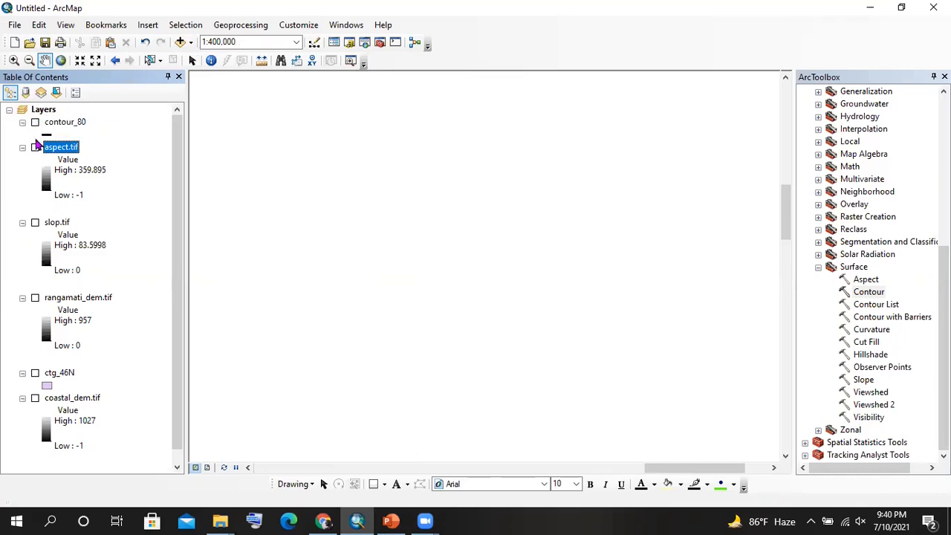
pyautogui.click(35, 148)
pyautogui.click(90, 185)
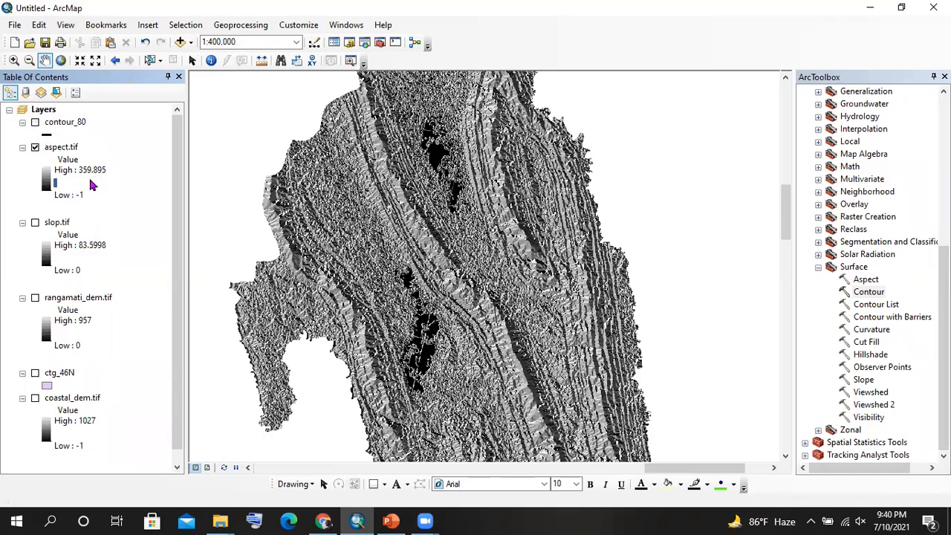
# - Hide aspect.tif and display slop.tif instead to examine the slope raster
pyautogui.click(35, 148)
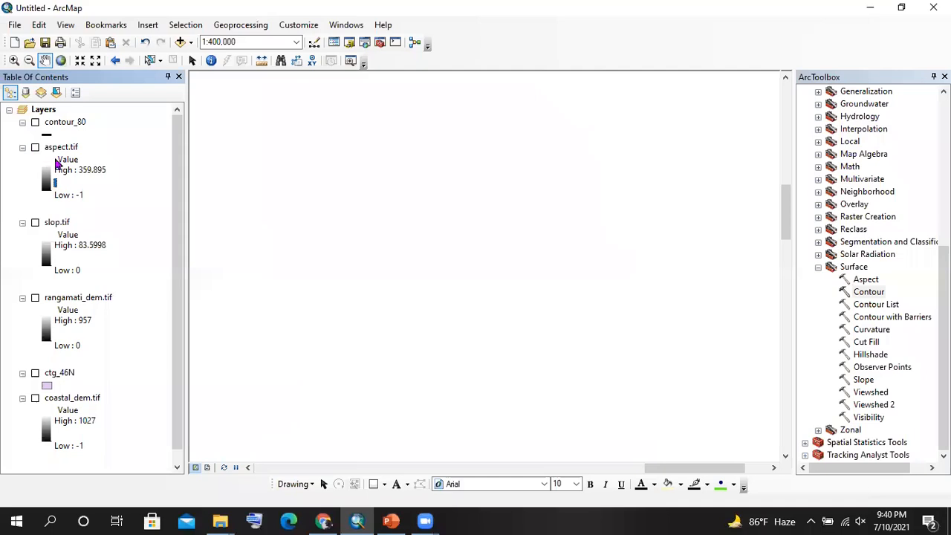
pyautogui.scroll(-1, 63, 176)
pyautogui.click(35, 211)
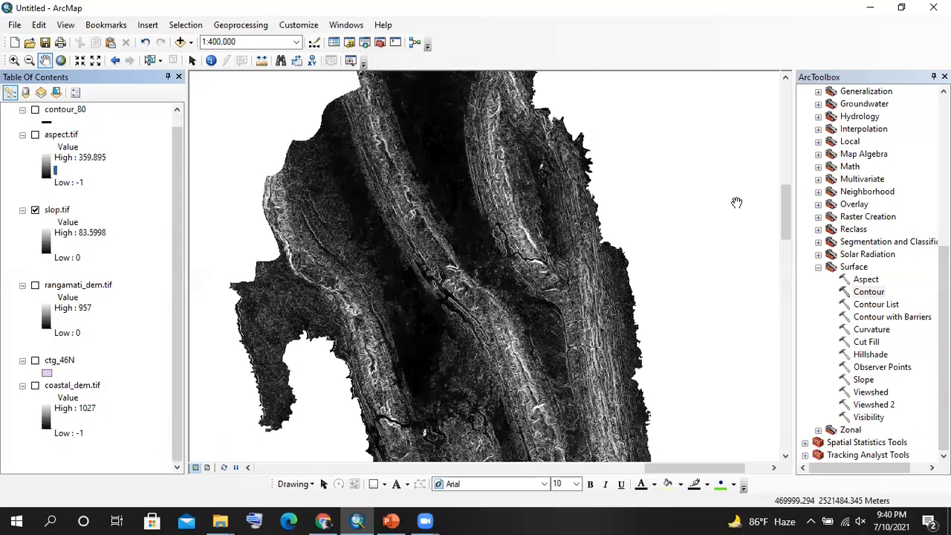
pyautogui.scroll(-2, 468, 277)
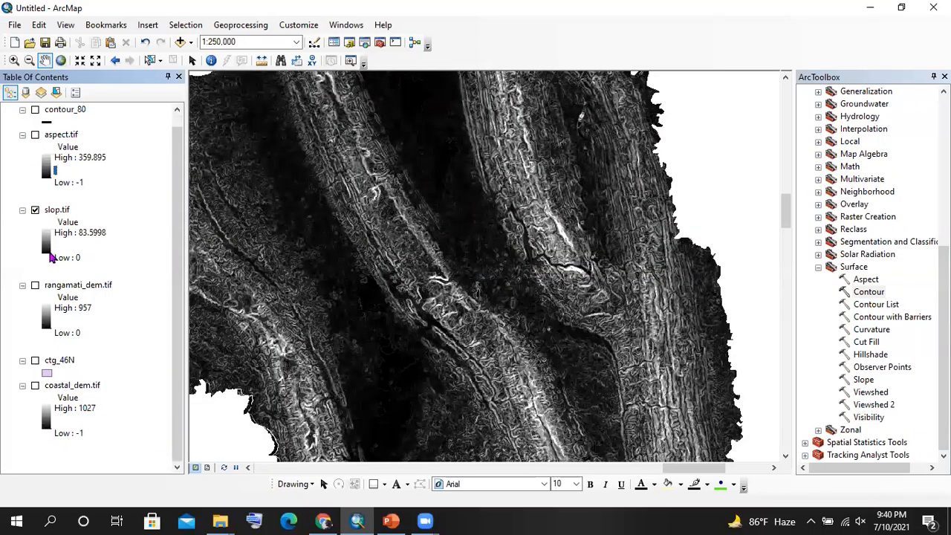
# - Apply an inverted red-yellow-green color ramp to slop.tif and inspect the recolored slope raster
pyautogui.click(43, 244)
pyautogui.click(119, 301)
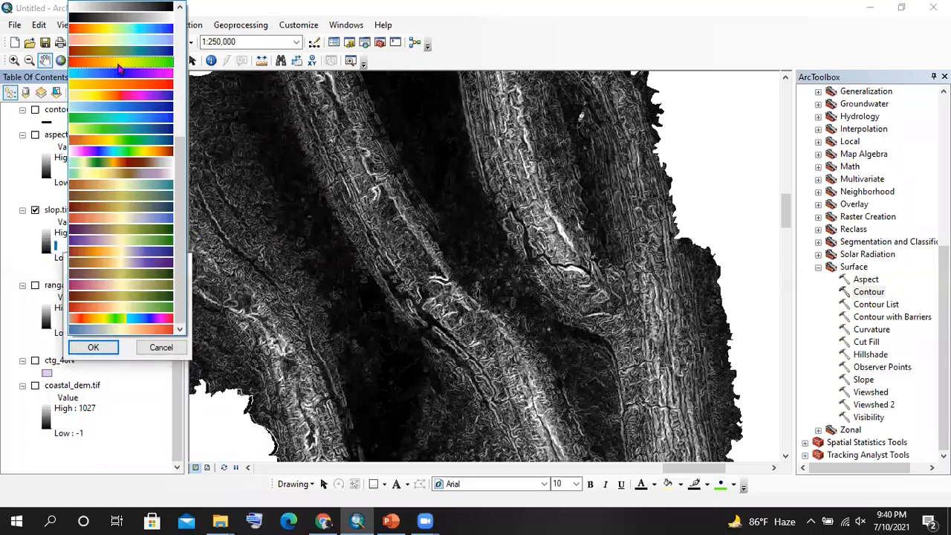
pyautogui.click(78, 318)
pyautogui.click(91, 346)
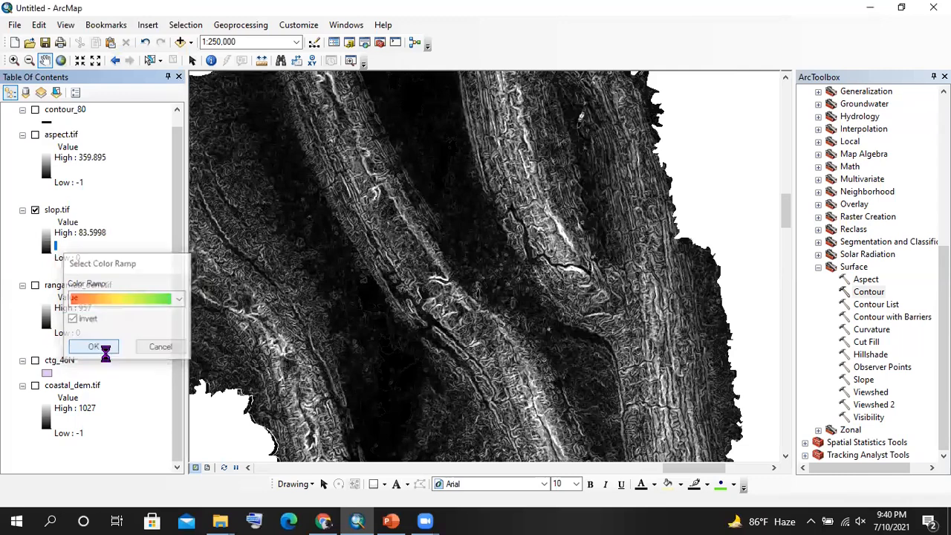
pyautogui.scroll(-4, 568, 218)
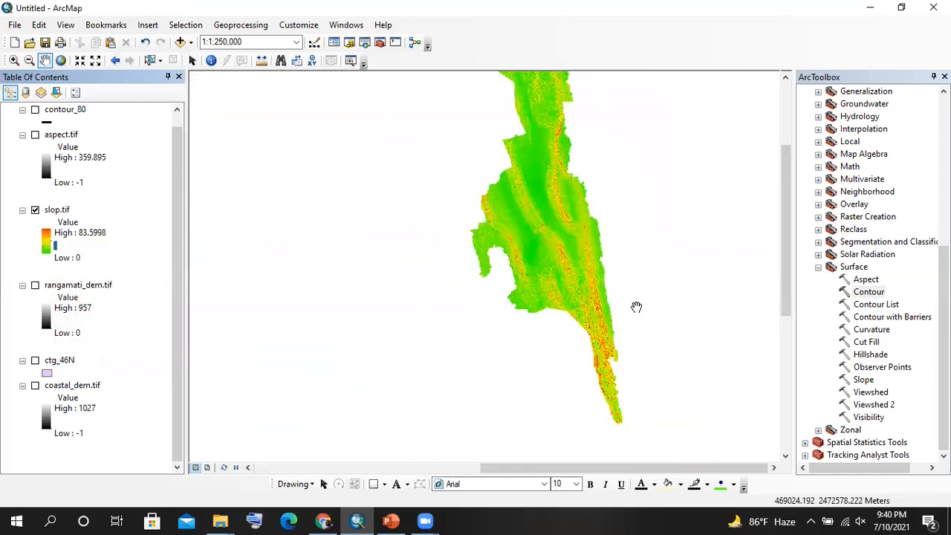
pyautogui.scroll(3, 603, 327)
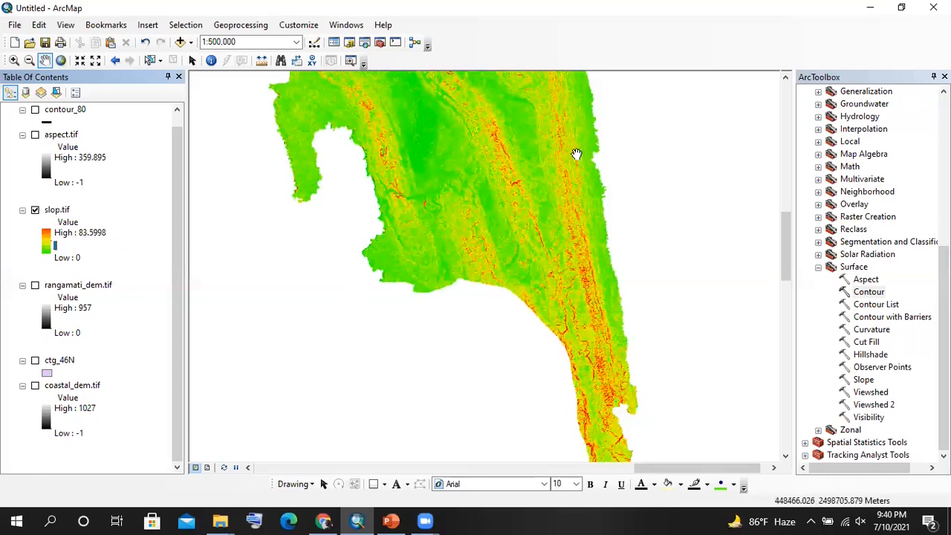
# - Change slop.tif's symbology to Classified with 7 Natural Breaks (Jenks) classes, declining to compute unique values
pyautogui.rightClick(53, 210)
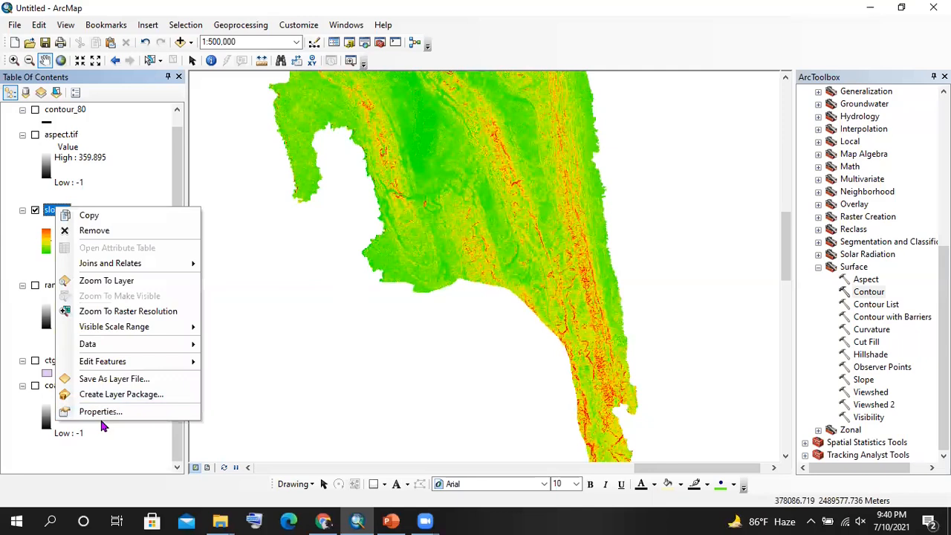
pyautogui.click(104, 413)
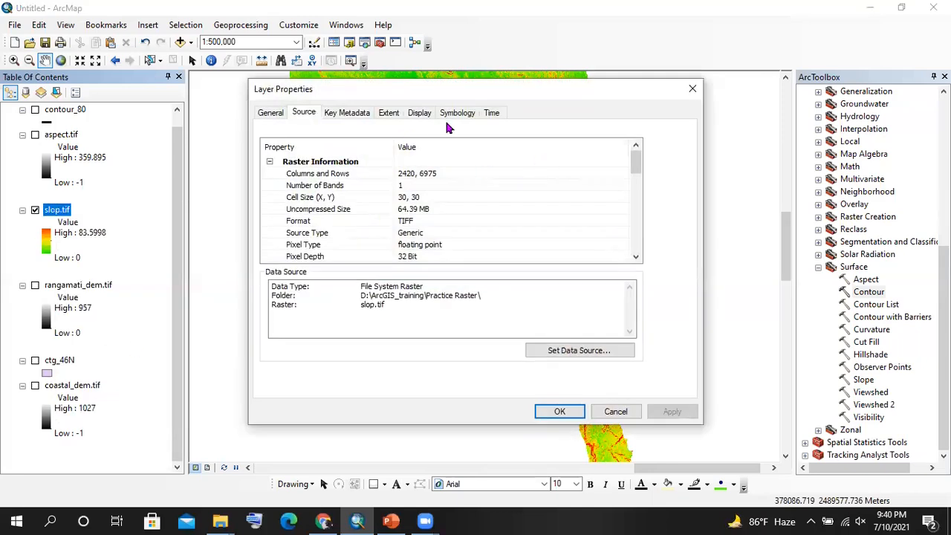
pyautogui.click(452, 115)
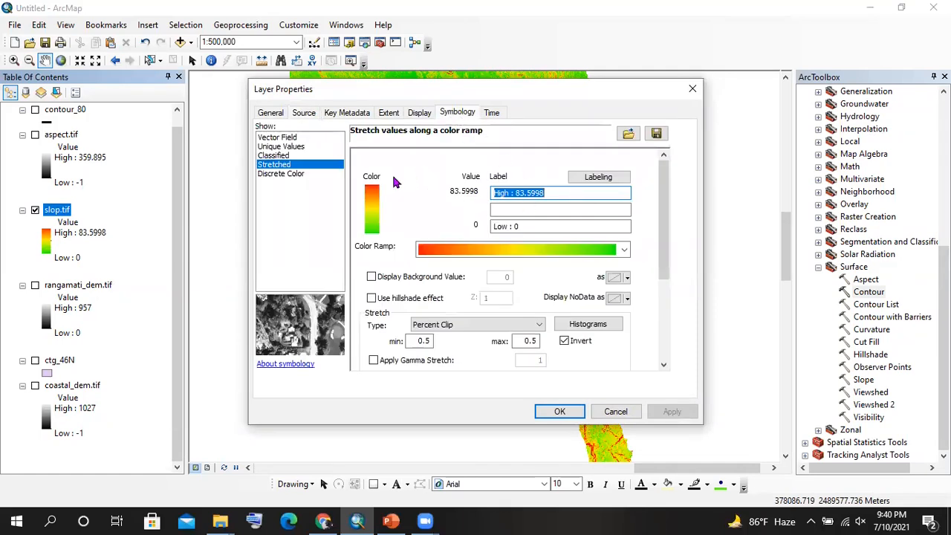
pyautogui.click(277, 148)
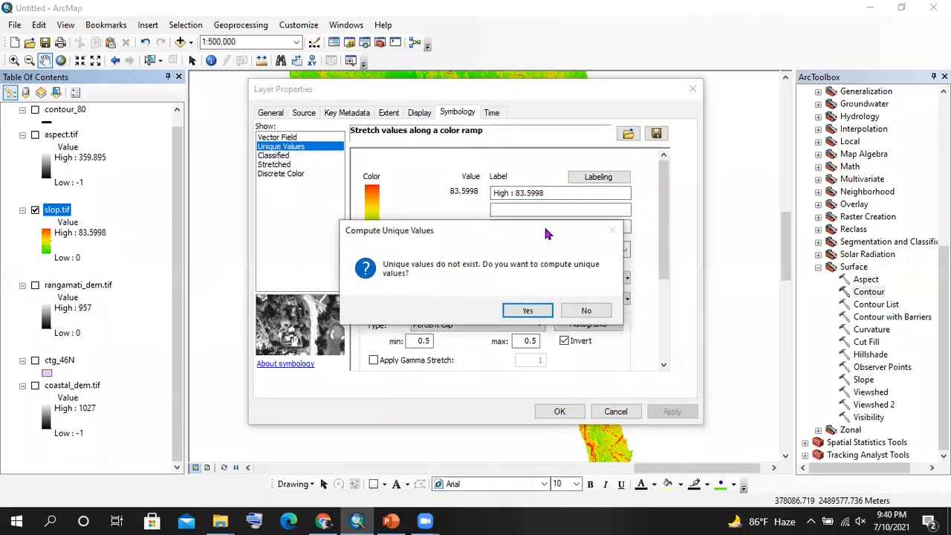
pyautogui.click(586, 310)
pyautogui.click(282, 156)
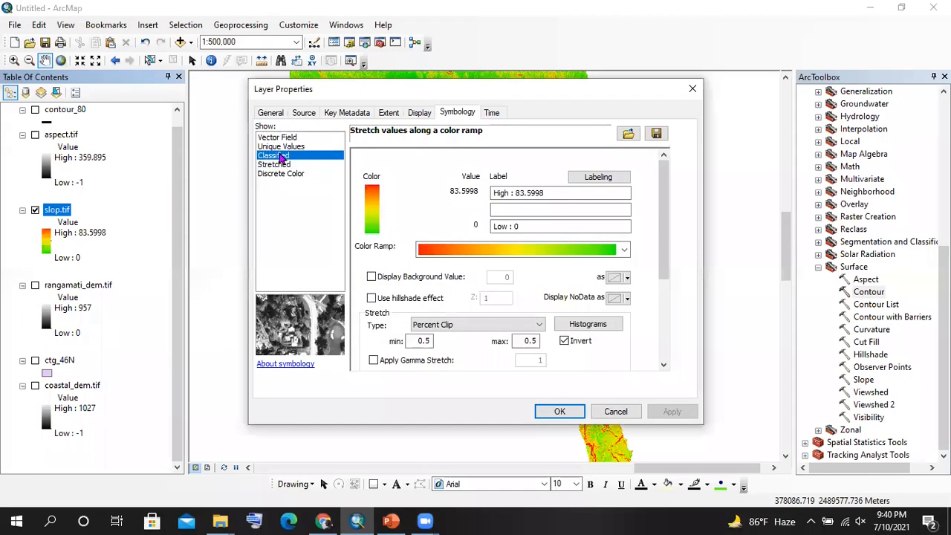
pyautogui.click(564, 199)
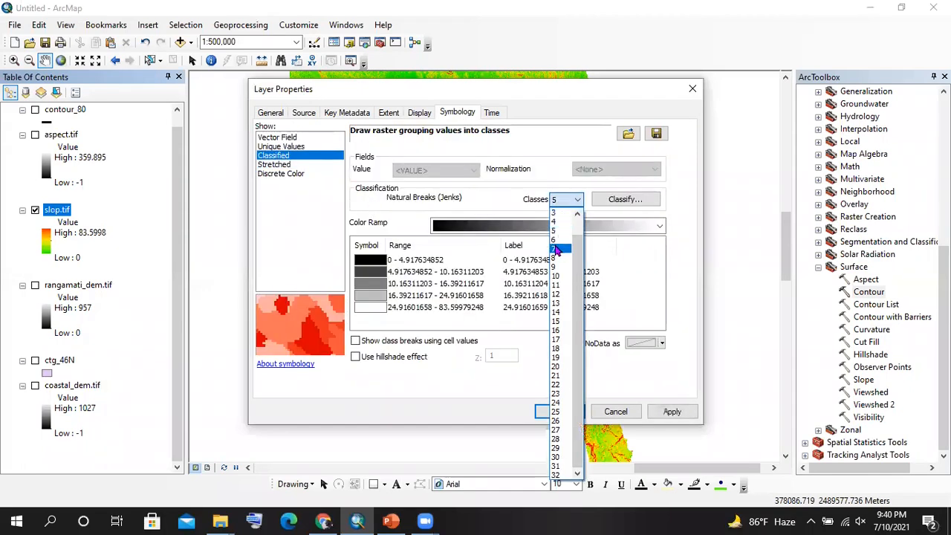
pyautogui.click(560, 226)
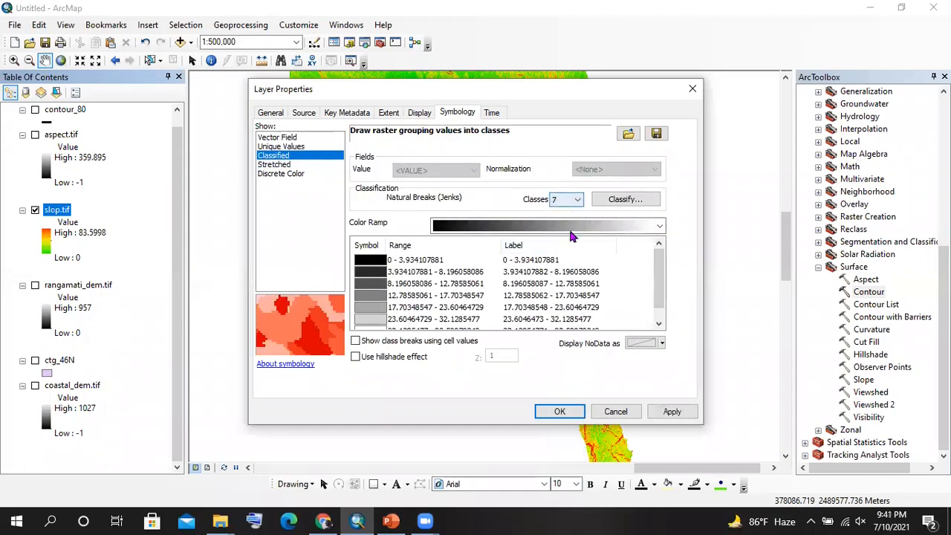
# - Apply a dark green to yellow to red color ramp to the slop.tif classes and confirm the layer properties
pyautogui.click(572, 226)
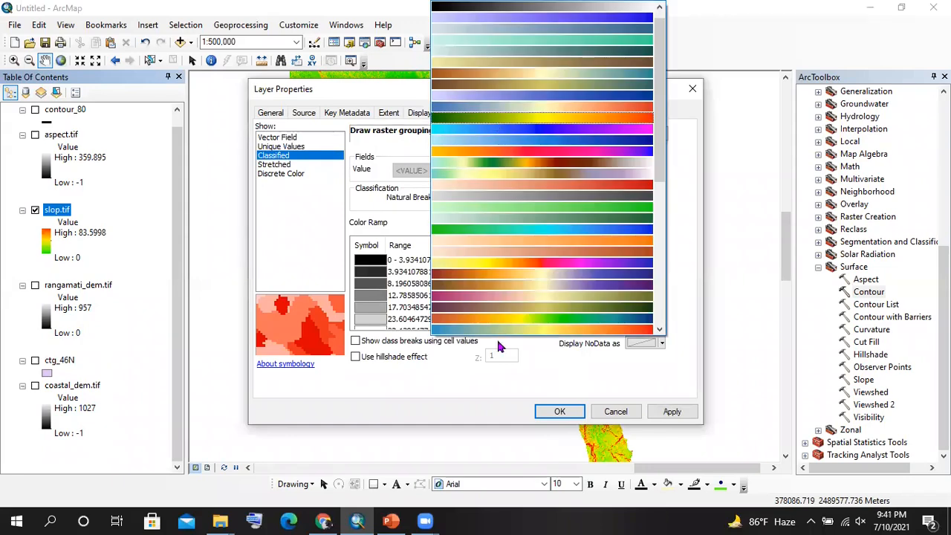
pyautogui.click(542, 117)
pyautogui.click(560, 411)
pyautogui.moveTo(550, 420); pyautogui.dragTo(485, 171)
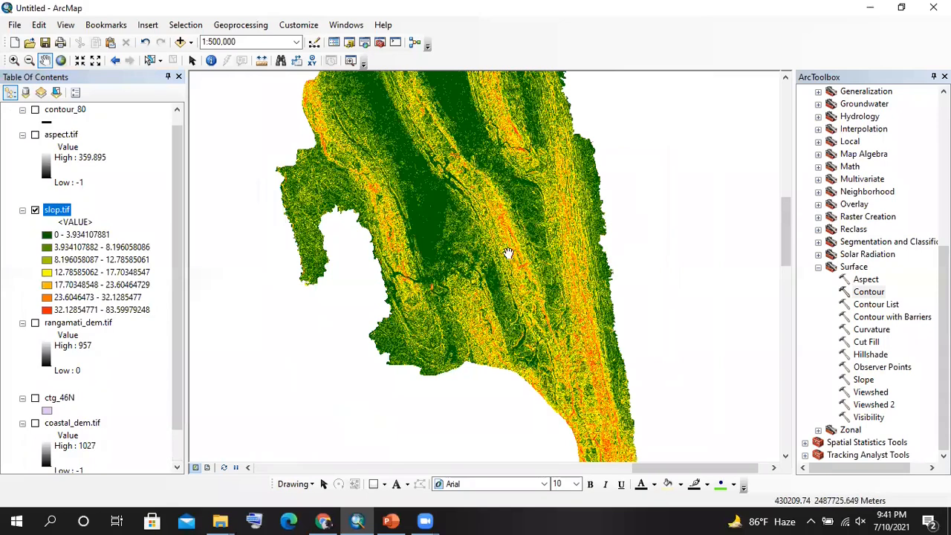
# - Collapse the Surface toolset and redisplay the list of toolsets under Spatial Analyst Tools
pyautogui.click(814, 276)
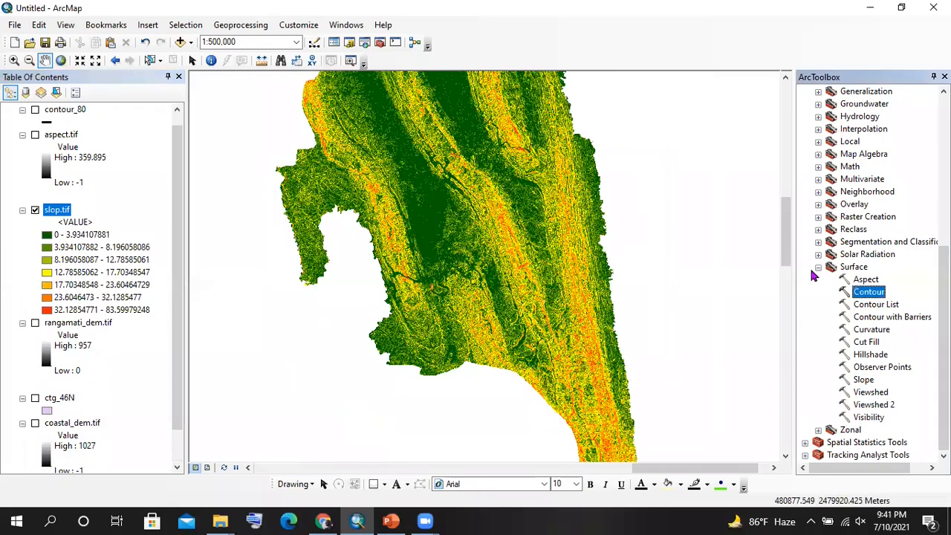
pyautogui.click(818, 267)
pyautogui.click(805, 180)
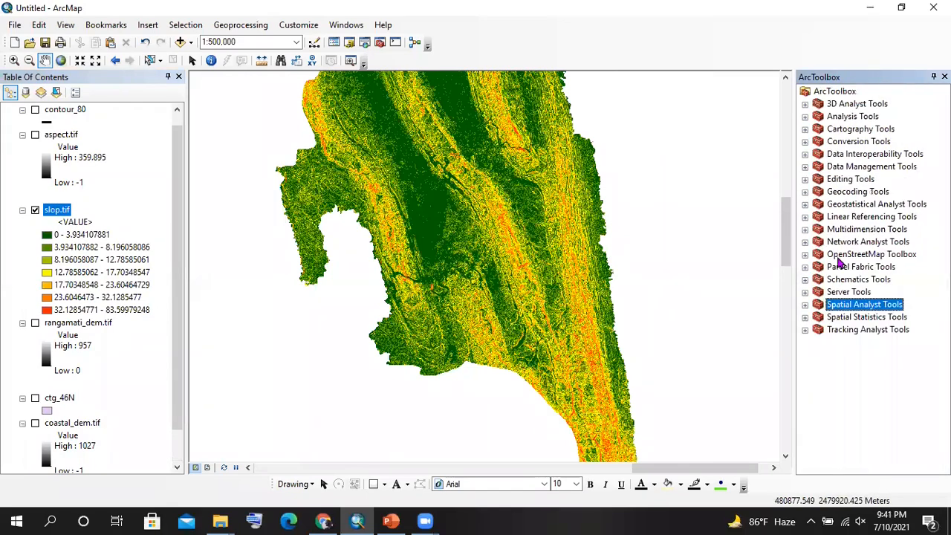
pyautogui.click(807, 306)
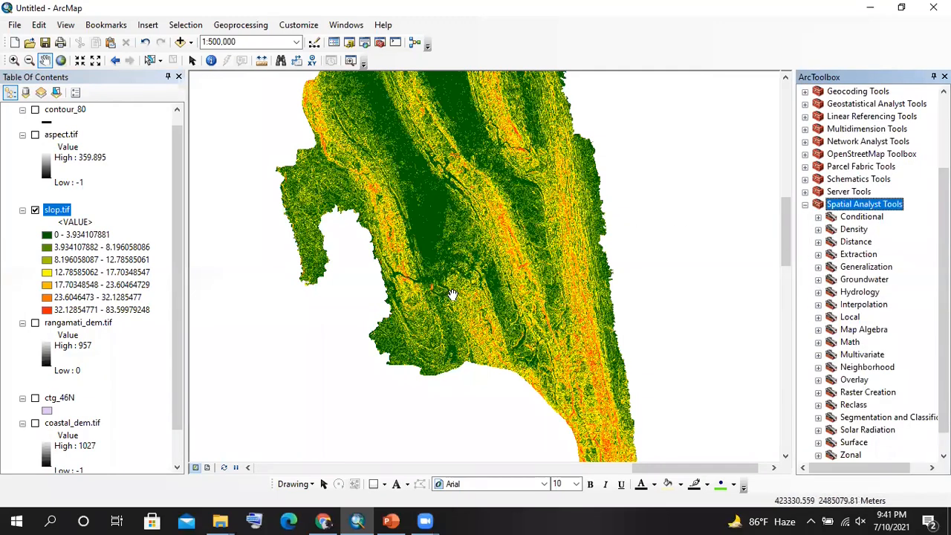
# - Check the layer commands available for slop.tif and expand the Reclass toolset under Spatial Analyst Tools
pyautogui.rightClick(60, 213)
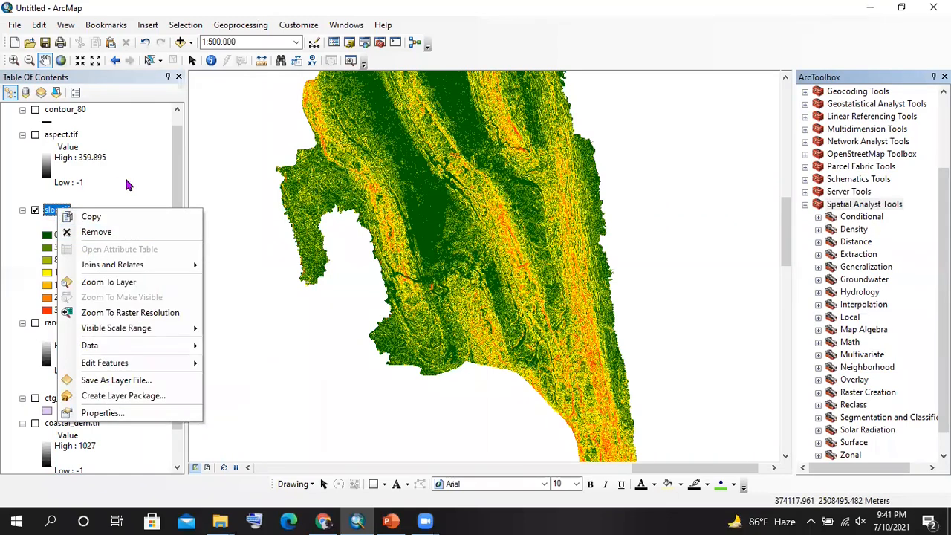
pyautogui.click(138, 145)
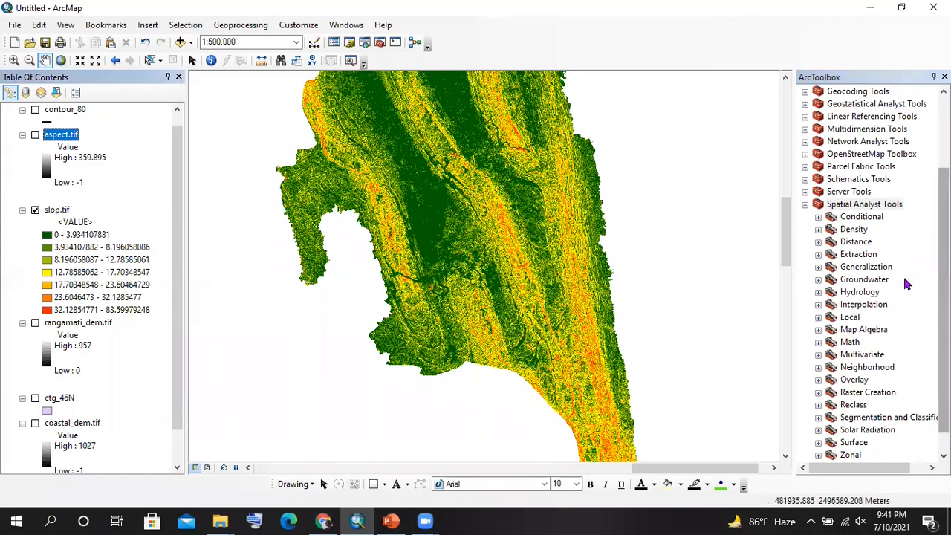
pyautogui.scroll(-1, 862, 349)
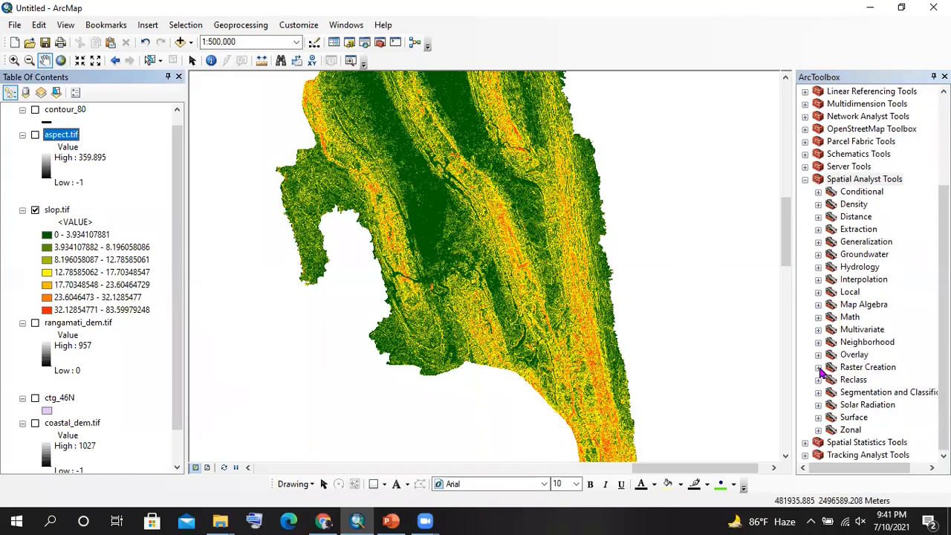
pyautogui.click(818, 380)
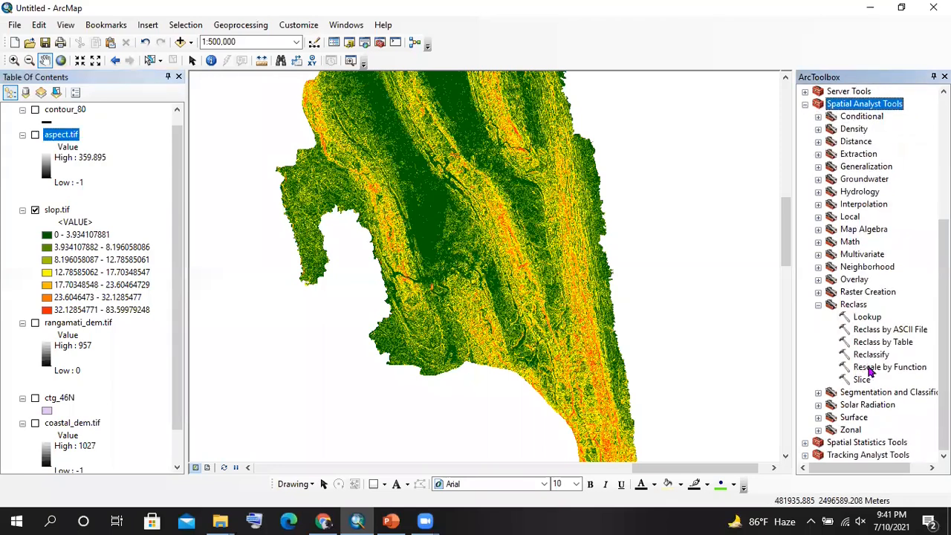
pyautogui.rightClick(67, 215)
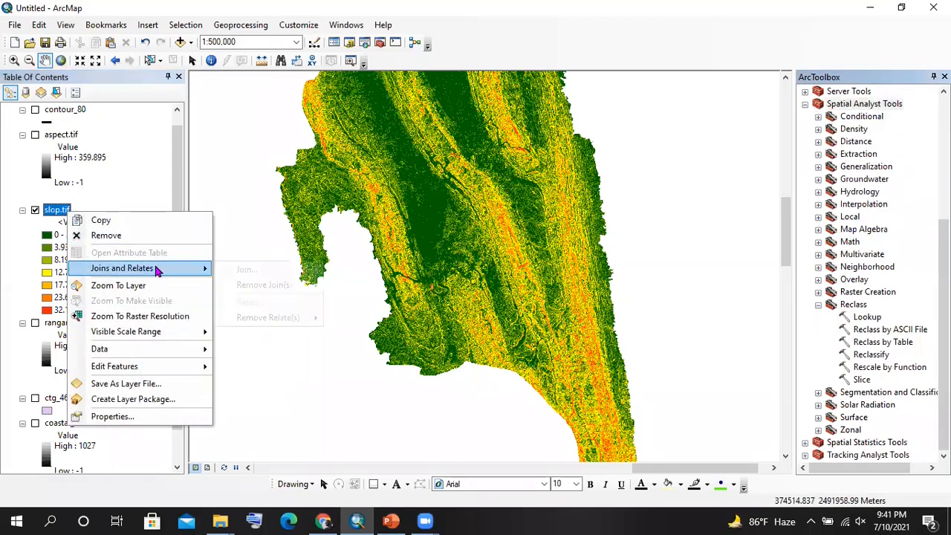
pyautogui.click(132, 185)
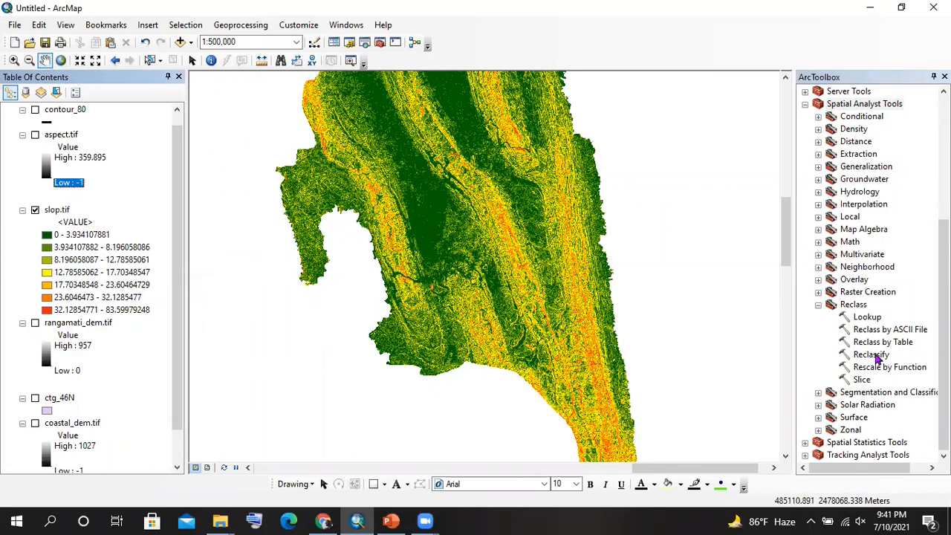
# - Load slop.tif into the Reclassify tool, review its old and new class values, and close the tool without running it
pyautogui.doubleClick(871, 355)
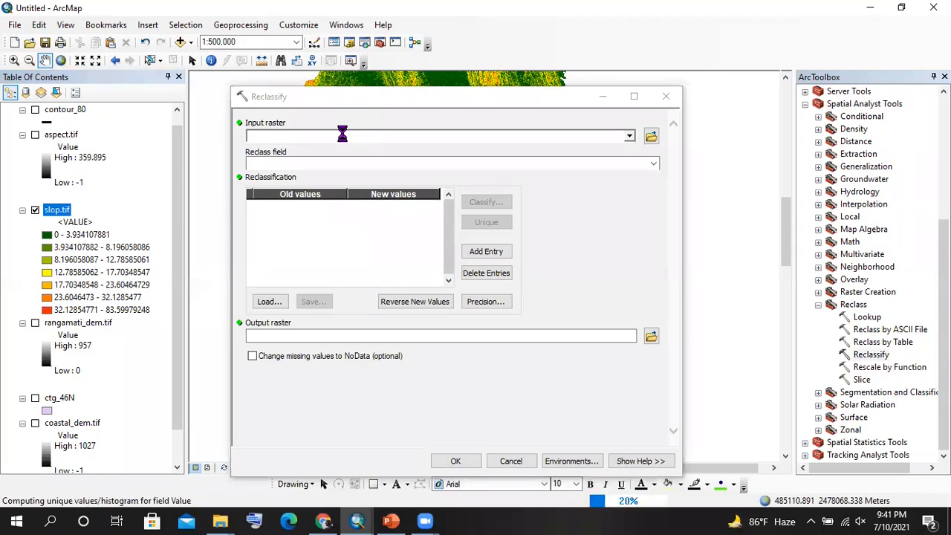
pyautogui.click(396, 216)
pyautogui.click(396, 249)
pyautogui.click(395, 271)
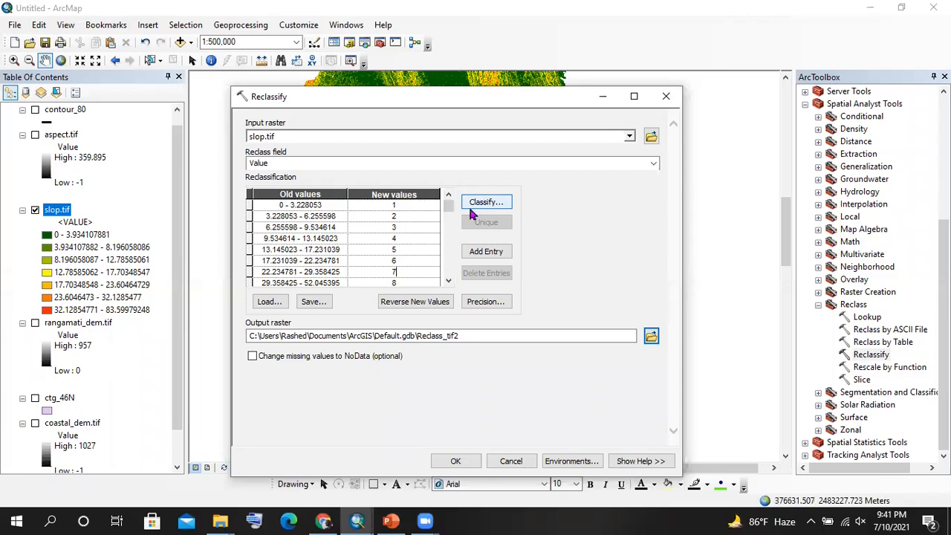
pyautogui.click(665, 96)
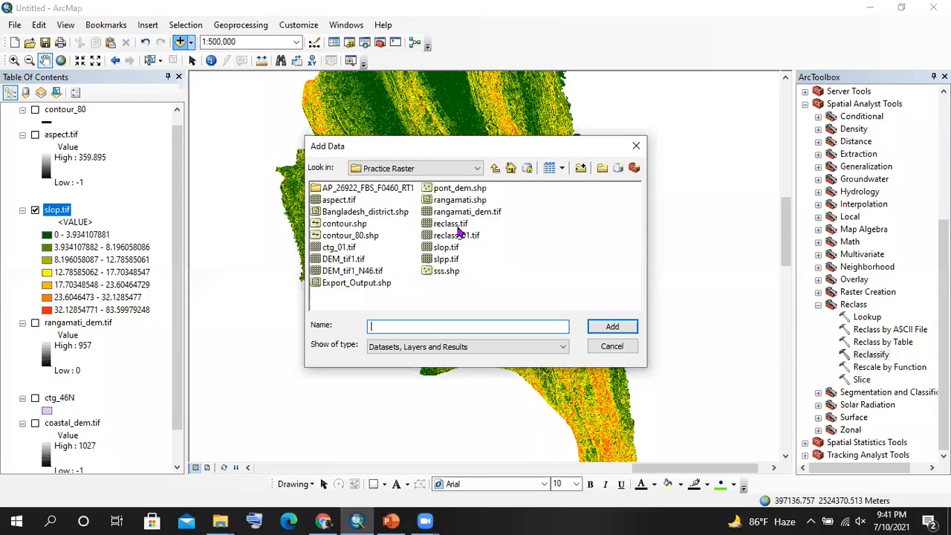
# - Add reclass.tif from the Practice Raster folder to the map and open its attribute table
pyautogui.click(451, 224)
pyautogui.click(611, 326)
pyautogui.press('Return')
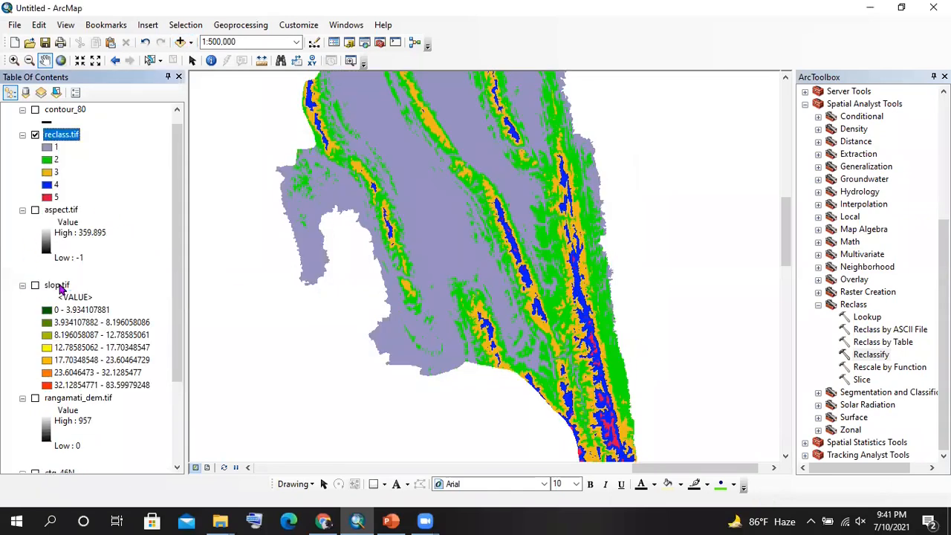
pyautogui.rightClick(65, 135)
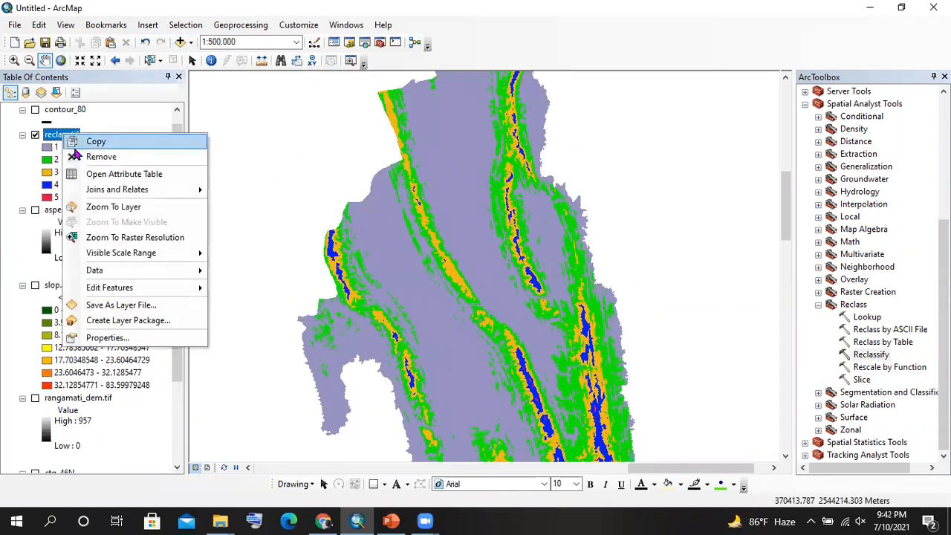
pyautogui.click(100, 173)
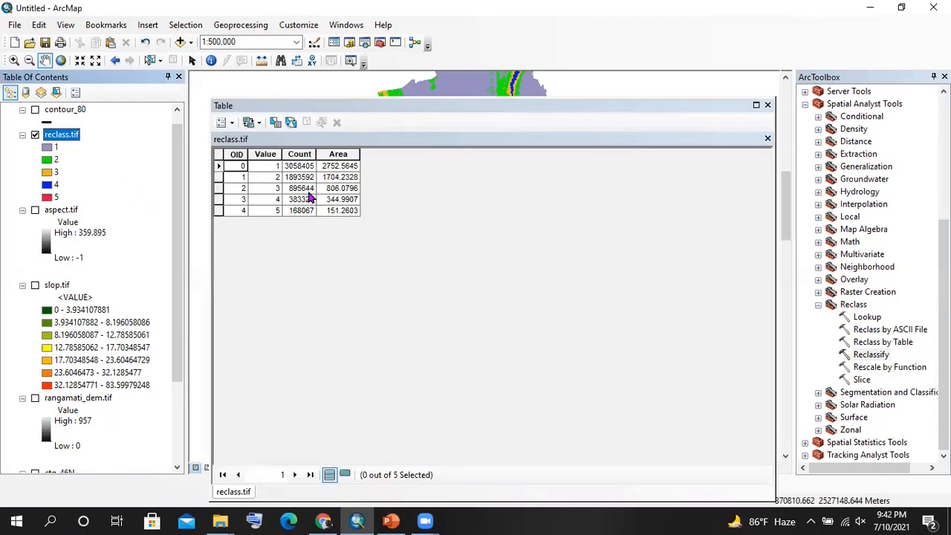
# - Delete the Area field from the reclass.tif attribute table and confirm the deletion
pyautogui.rightClick(338, 154)
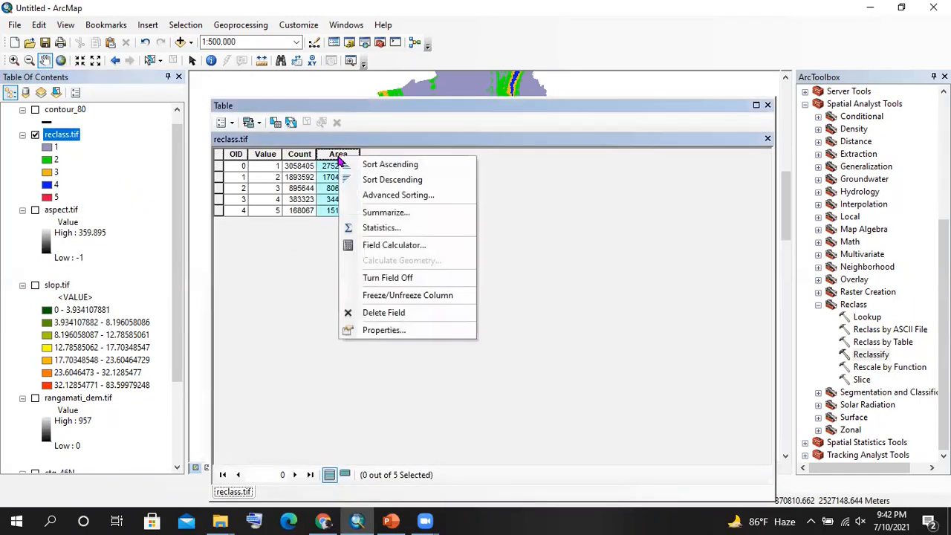
pyautogui.click(392, 312)
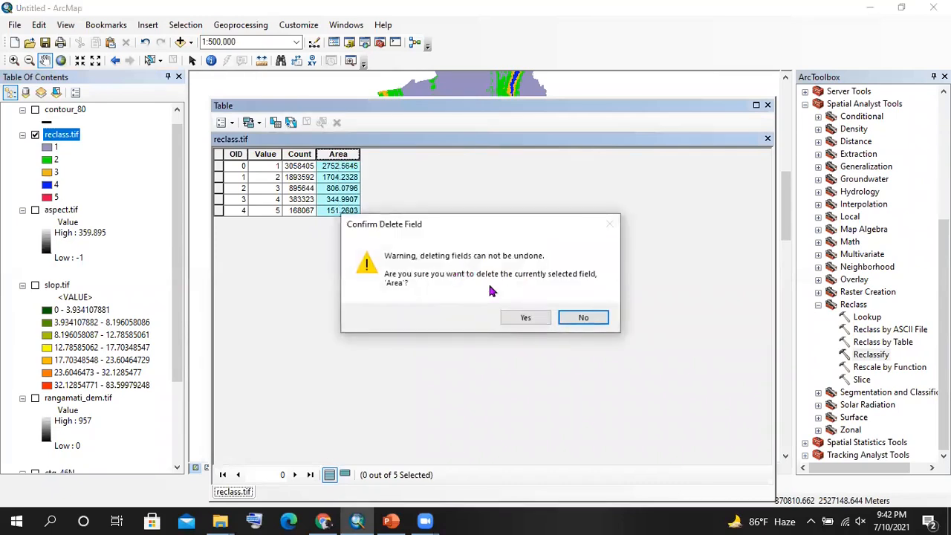
pyautogui.click(526, 317)
pyautogui.click(304, 176)
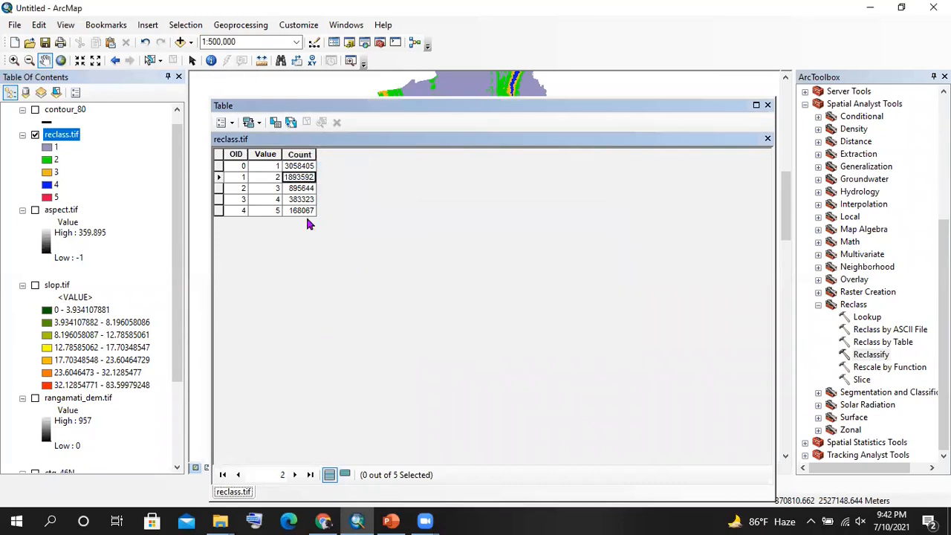
# - Examine the pixel counts of classes 1, 2 and 5 by highlighting their rows on the map, clear the selection and close the table
pyautogui.moveTo(274, 108); pyautogui.dragTo(458, 129)
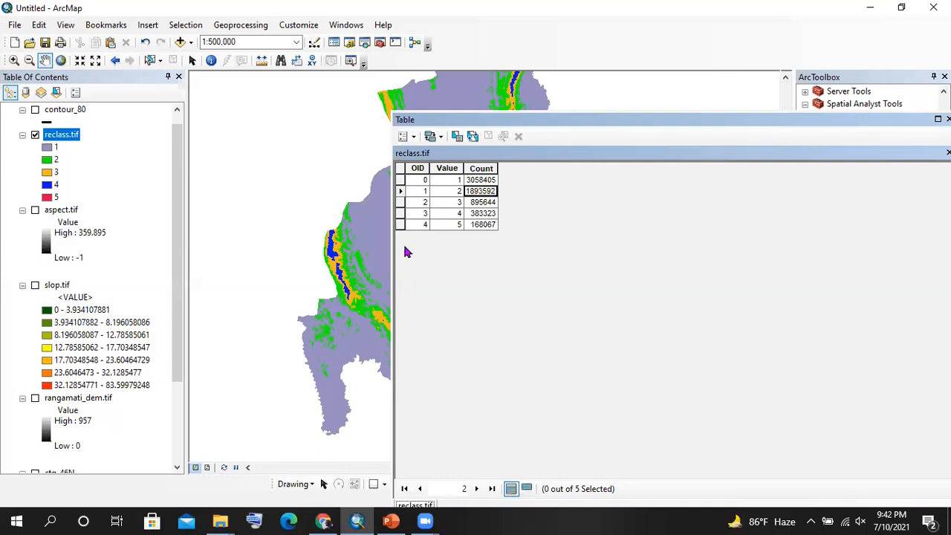
pyautogui.click(486, 180)
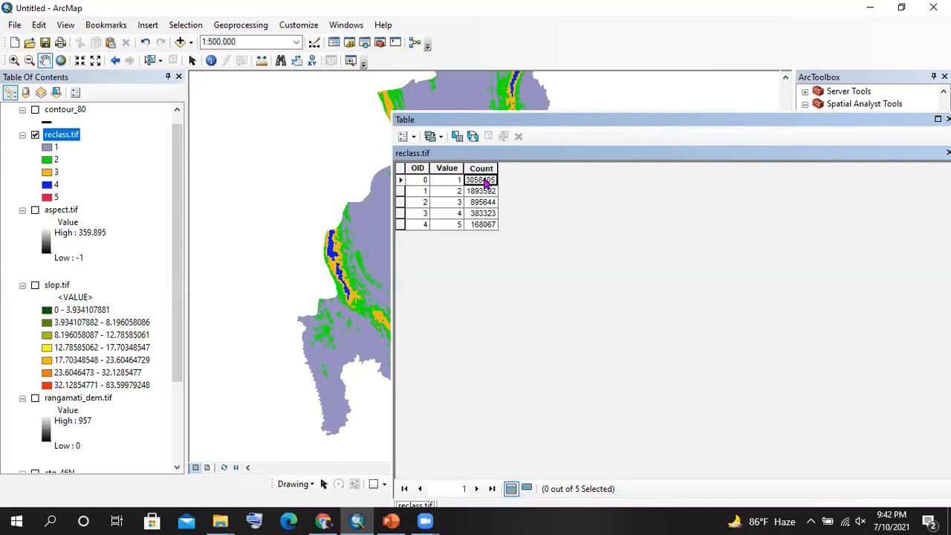
pyautogui.click(399, 182)
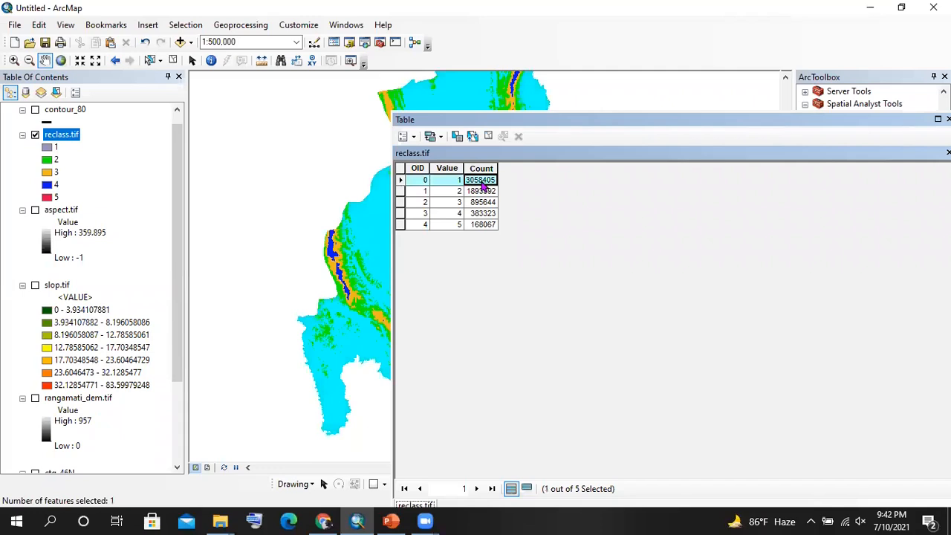
pyautogui.click(401, 193)
pyautogui.click(473, 194)
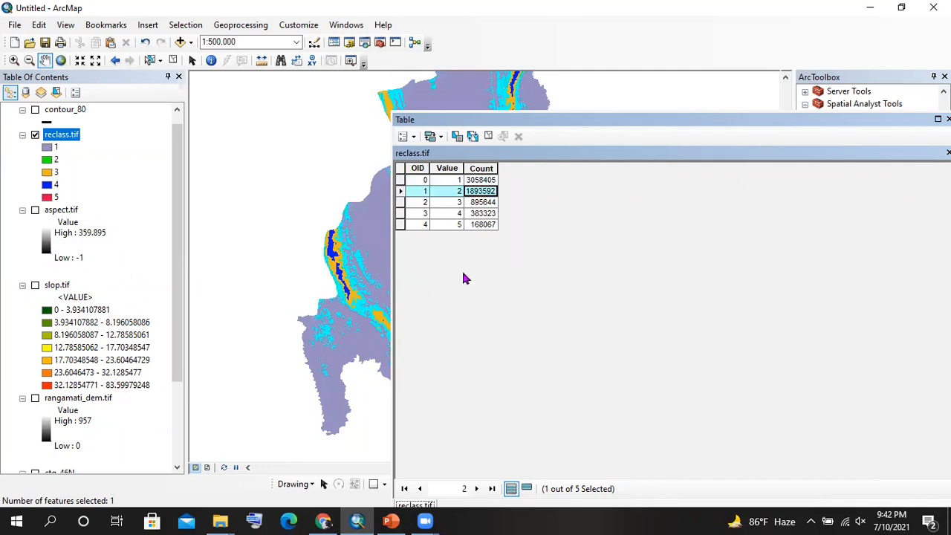
pyautogui.click(402, 226)
pyautogui.click(477, 225)
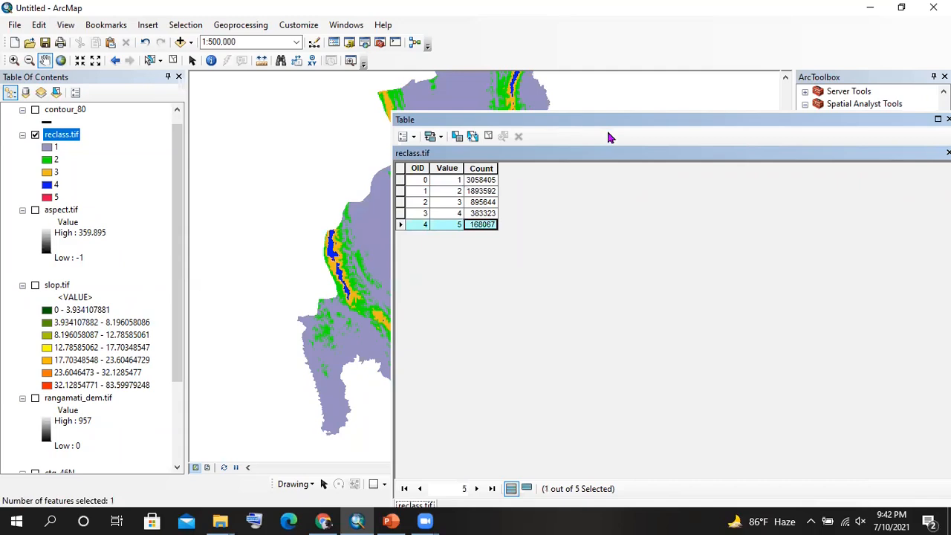
pyautogui.moveTo(604, 123); pyautogui.dragTo(490, 134)
pyautogui.click(375, 147)
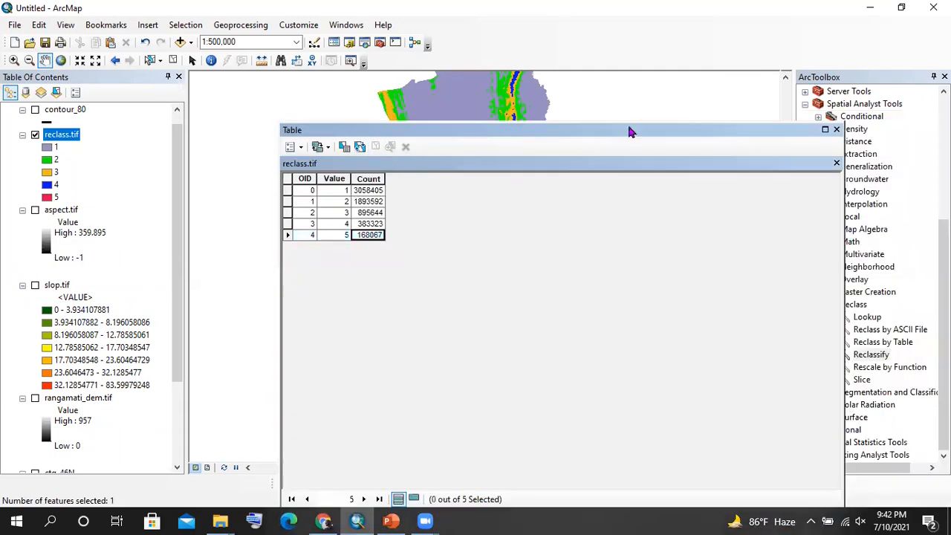
pyautogui.click(835, 130)
pyautogui.scroll(-2, 459, 178)
pyautogui.scroll(-1, 459, 178)
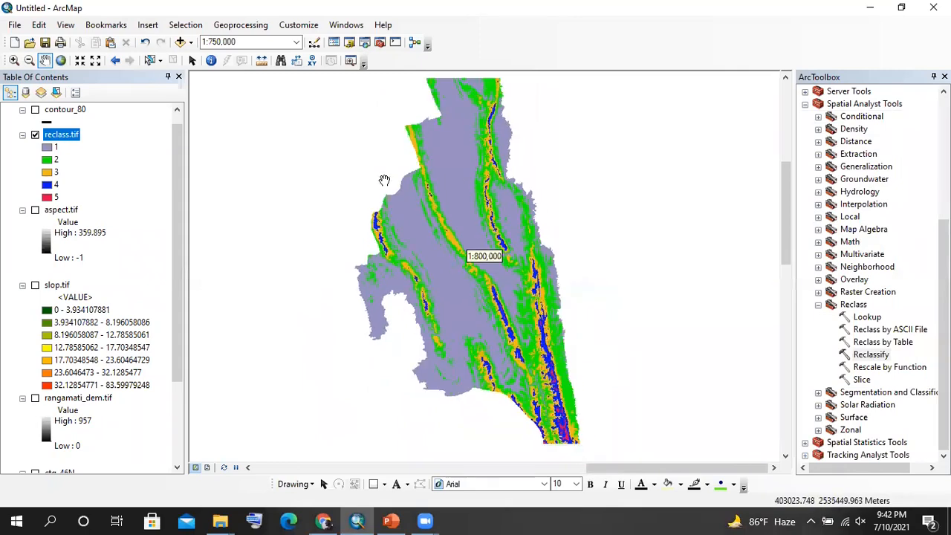
# - Reopen the reclass.tif attribute table and add a decimal-number field named Area
pyautogui.rightClick(63, 141)
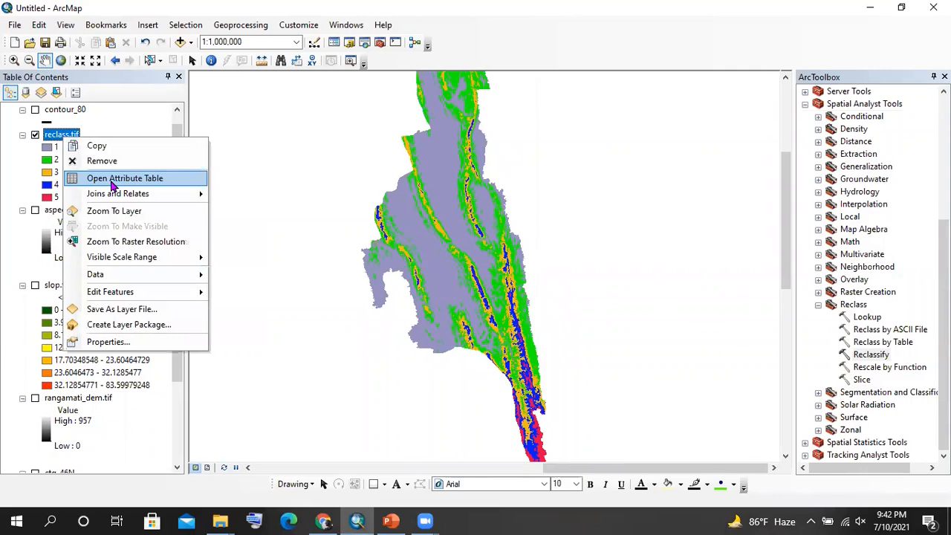
pyautogui.click(111, 179)
pyautogui.click(291, 146)
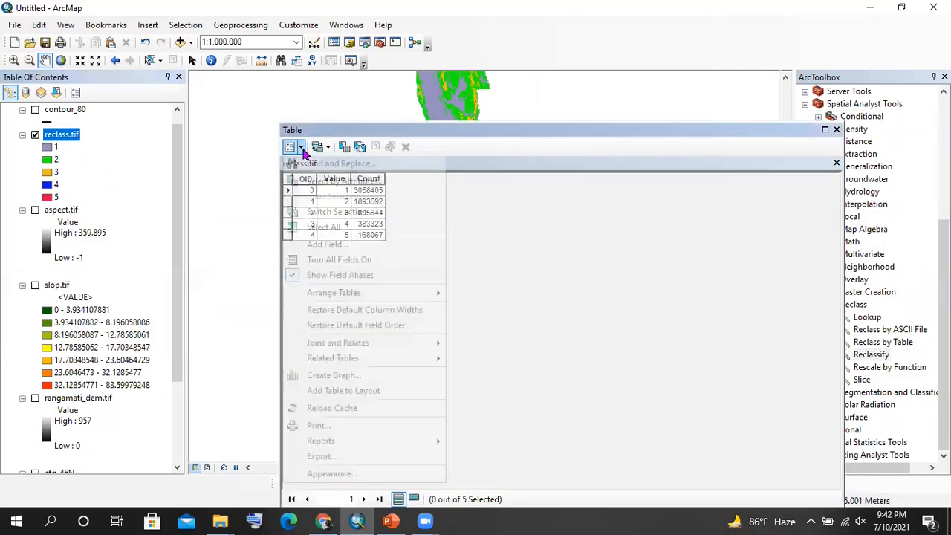
pyautogui.click(337, 245)
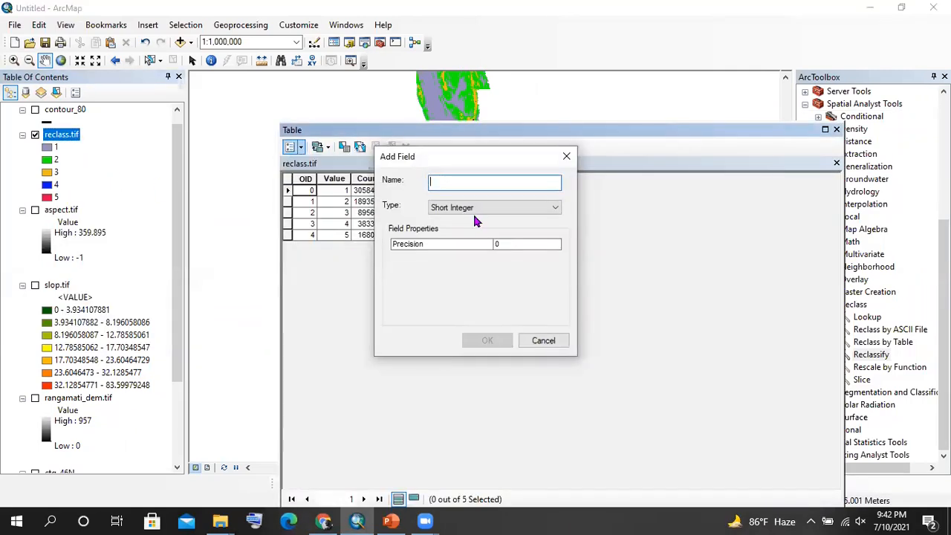
pyautogui.write('Area')
pyautogui.click(467, 208)
pyautogui.click(453, 244)
pyautogui.click(486, 341)
# - Calculate the Area field with the expression ( [Count]*30*30)/1000000 and close the attribute table
pyautogui.click(408, 181)
pyautogui.rightClick(409, 182)
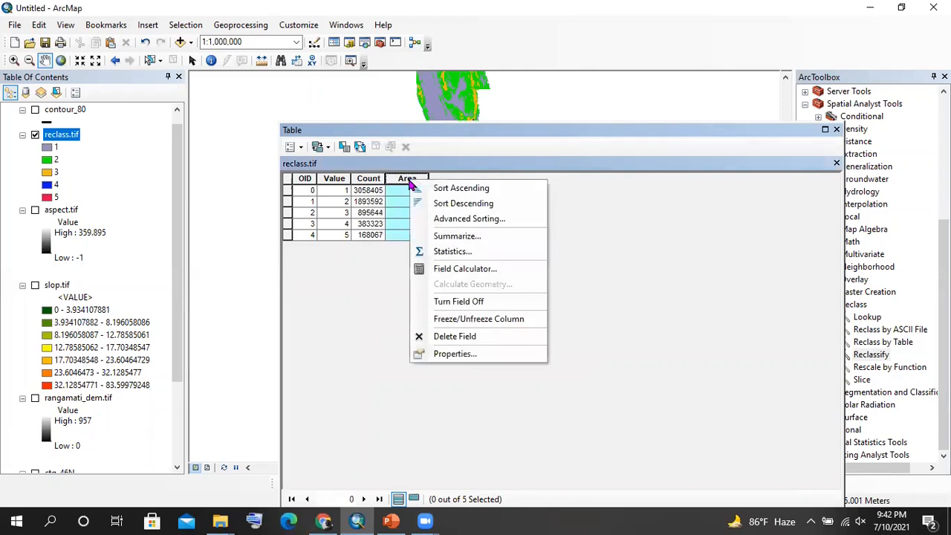
pyautogui.click(484, 269)
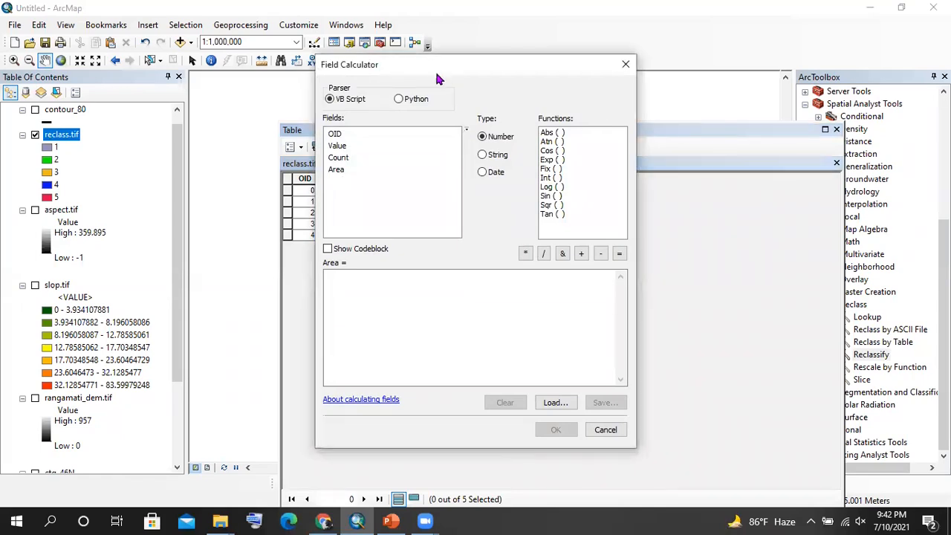
pyautogui.press('Return')
pyautogui.click(538, 342)
pyautogui.write('(')
pyautogui.click(523, 201)
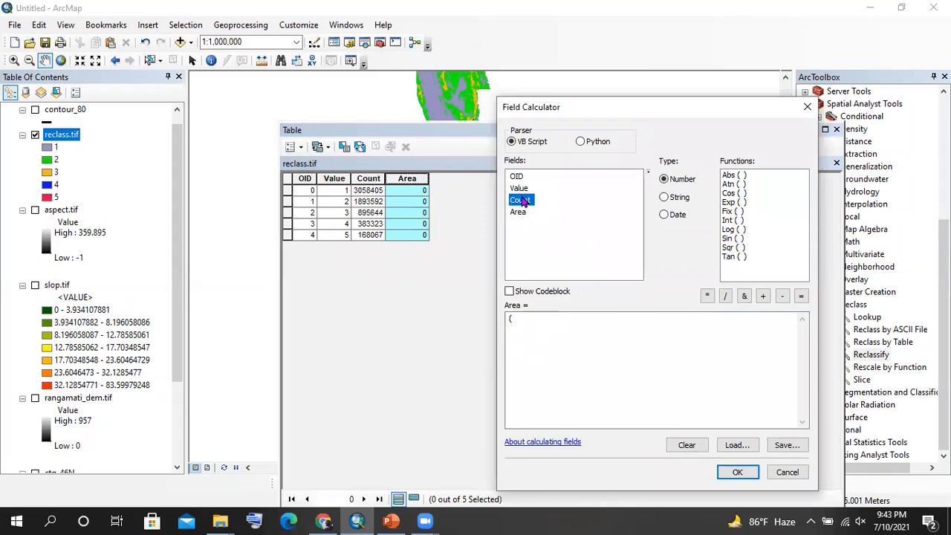
pyautogui.doubleClick(523, 202)
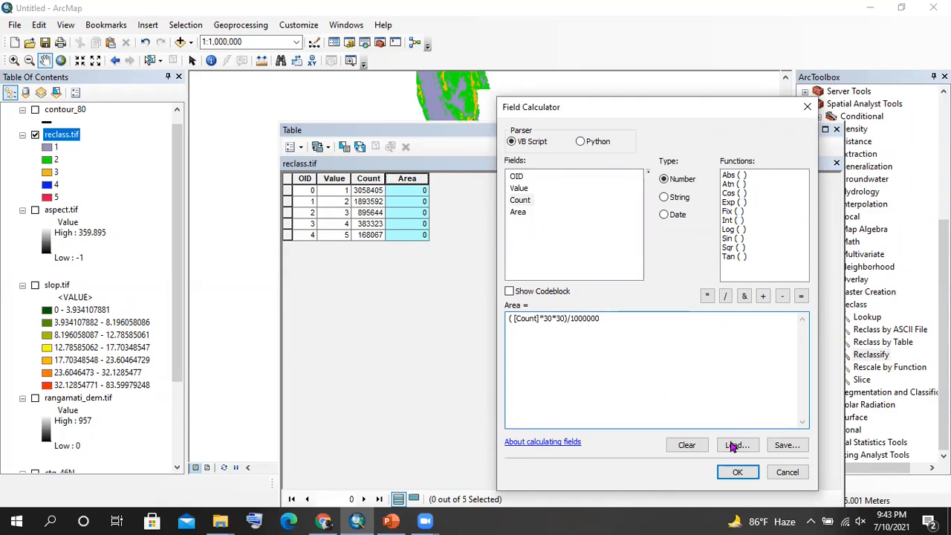
pyautogui.click(737, 472)
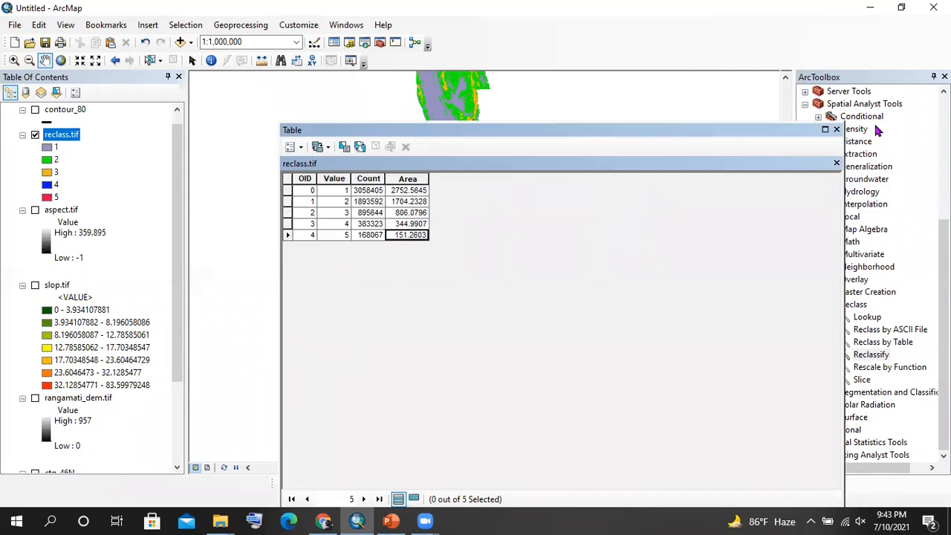
pyautogui.click(836, 130)
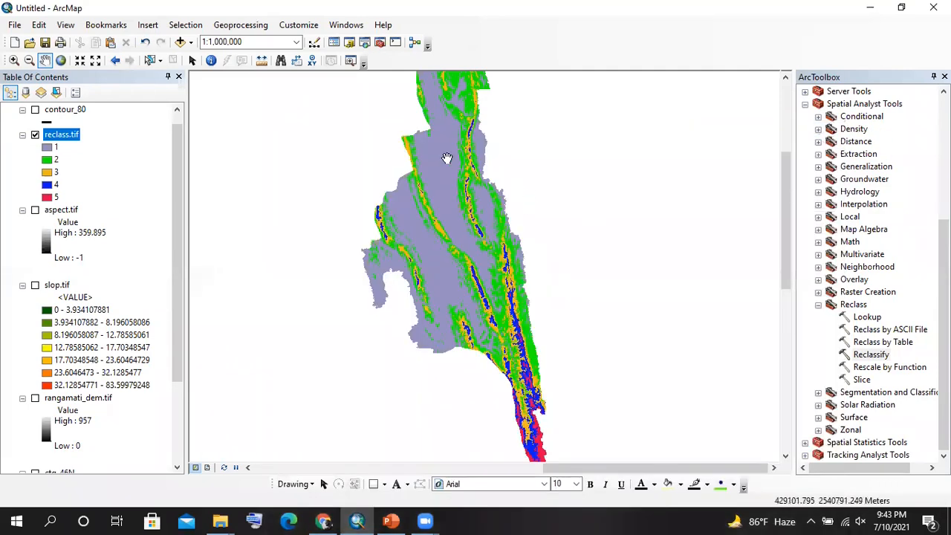
pyautogui.scroll(-3, 71, 282)
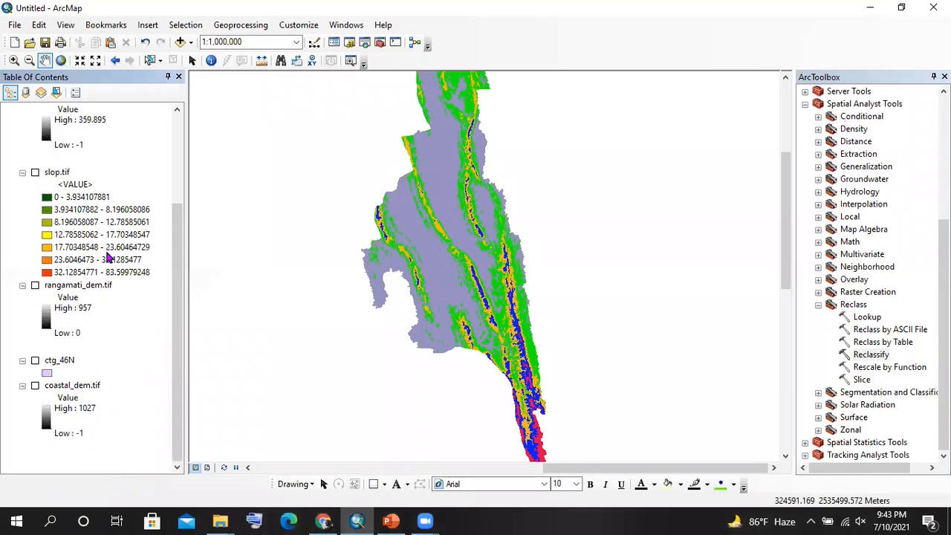
pyautogui.scroll(3, 107, 257)
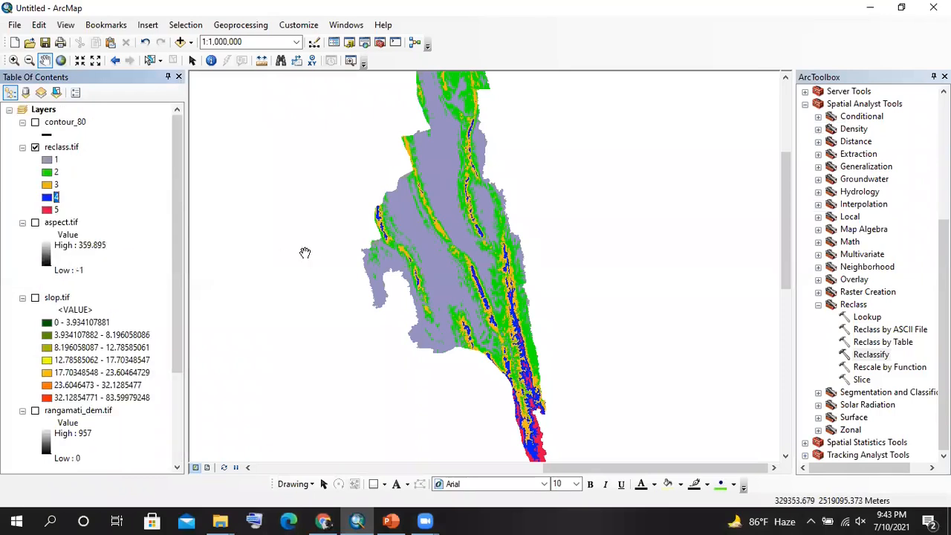
pyautogui.scroll(2, 483, 269)
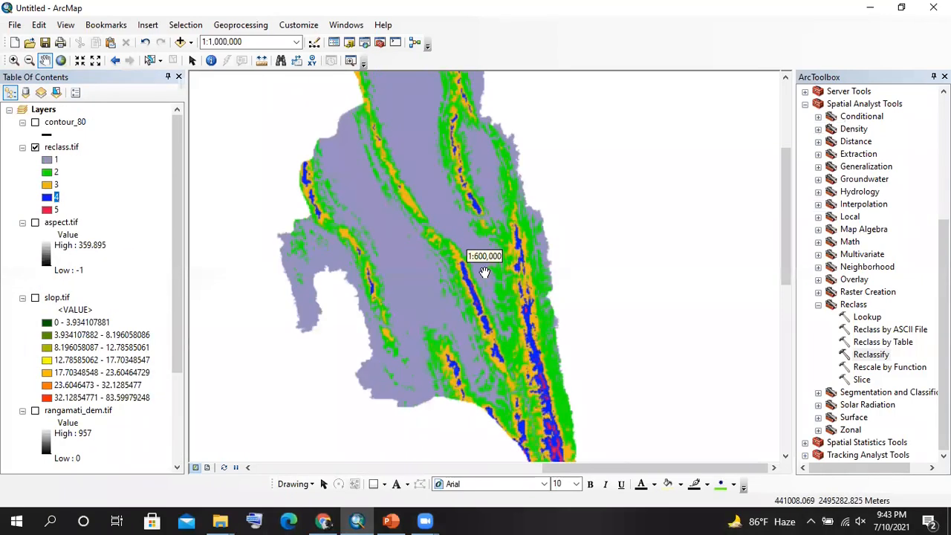
pyautogui.scroll(-2, 483, 269)
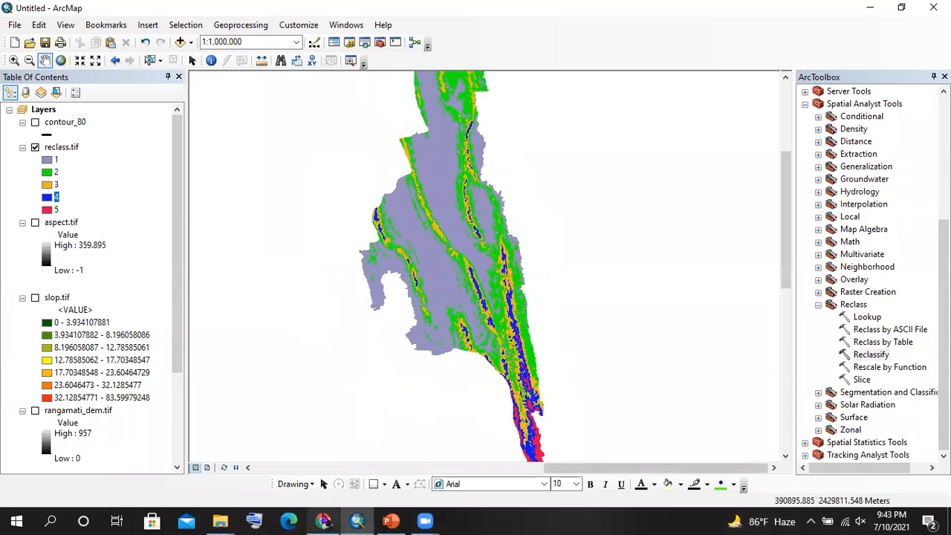
pyautogui.click(327, 453)
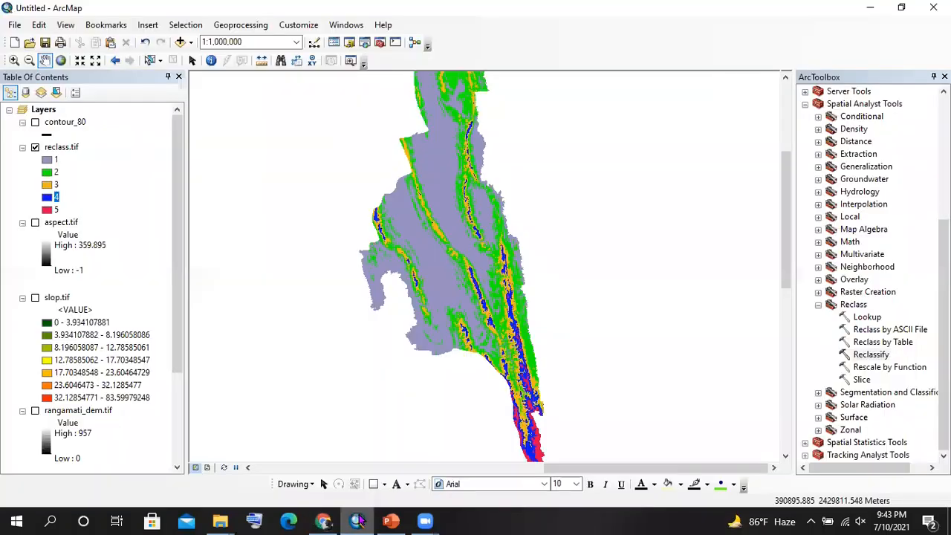
pyautogui.click(356, 520)
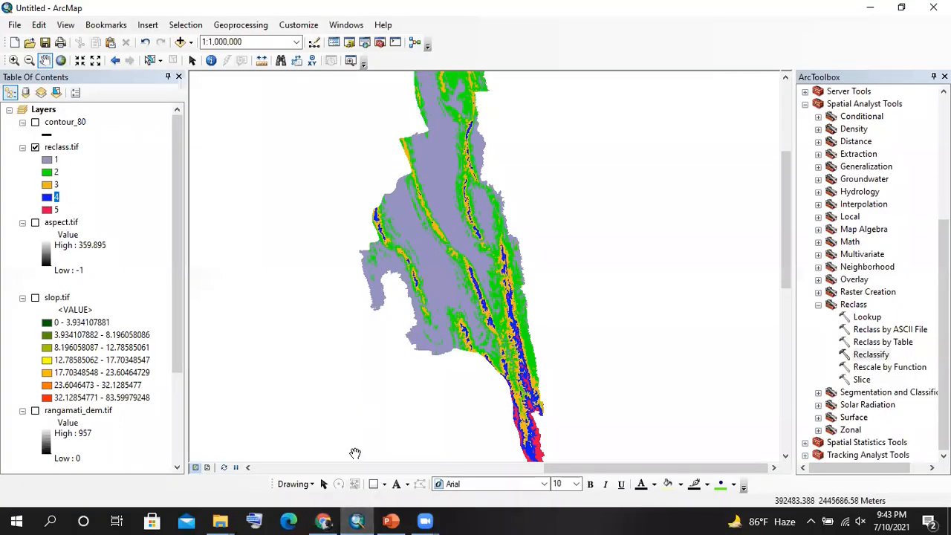
# - Switch to Chrome and reset the ASF Data Search page by loading search.asf.alaska.edu/#/ without the previous search parameters
pyautogui.click(323, 520)
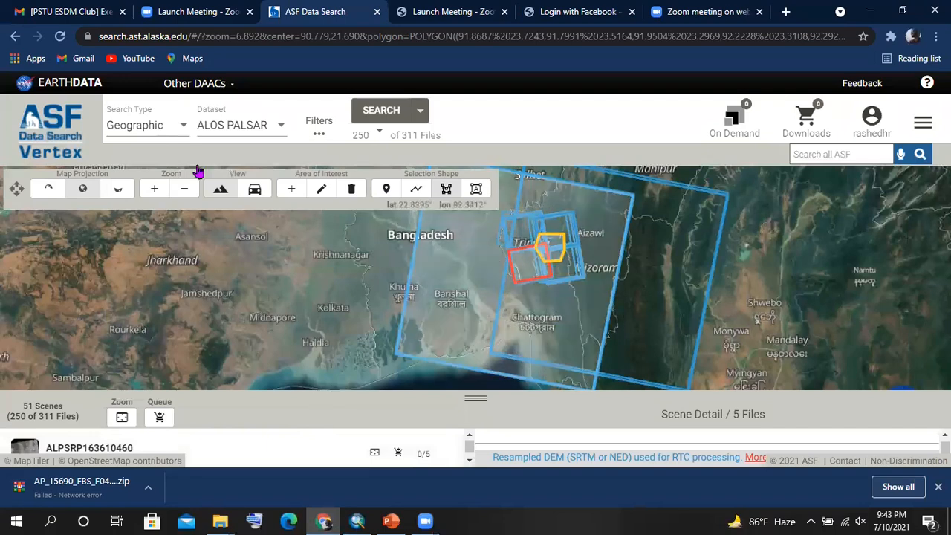
pyautogui.click(59, 36)
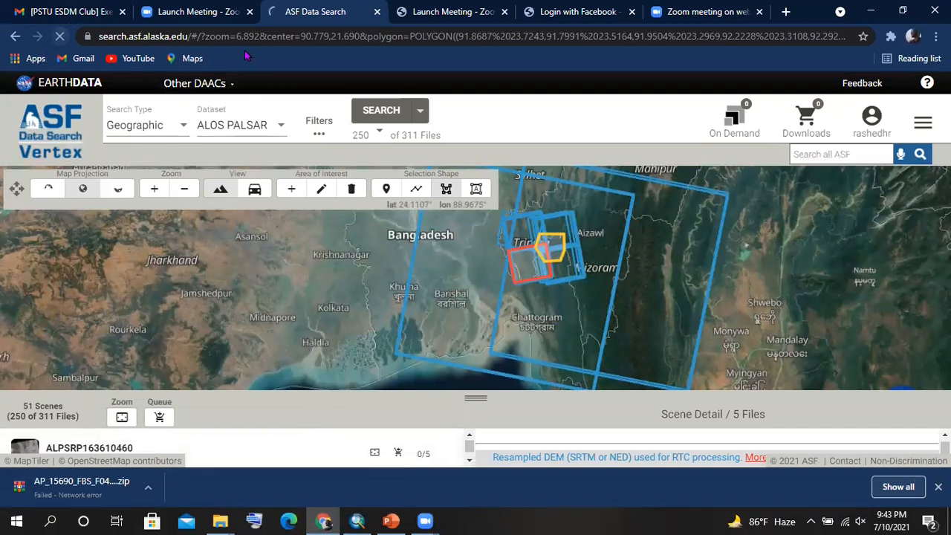
pyautogui.moveTo(199, 41); pyautogui.dragTo(292, 41)
pyautogui.press('BackSpace')
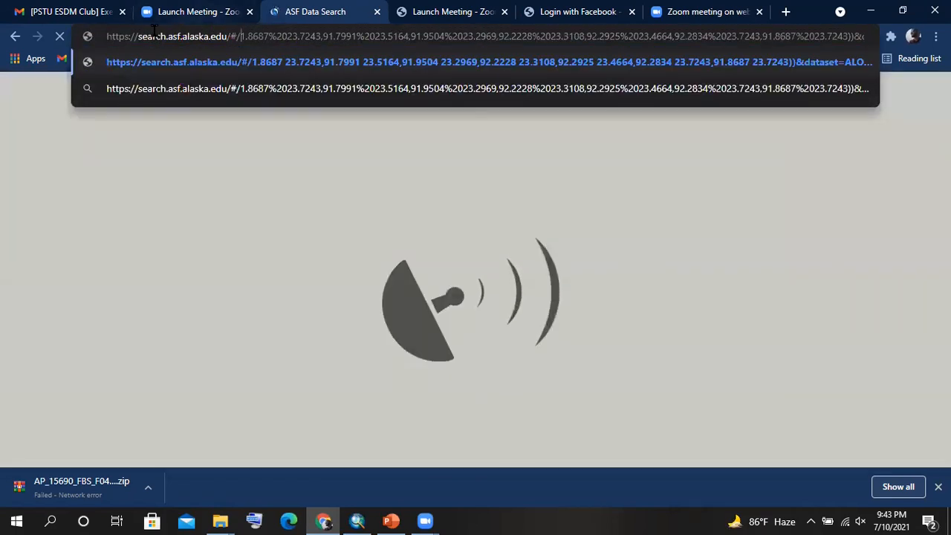
pyautogui.hotkey('ctrl', 'shift', 'Right')
pyautogui.hotkey('ctrl', 'shift', 'Right')
pyautogui.hotkey('ctrl', 'shift', 'Right')
pyautogui.hotkey('ctrl', 'shift', 'Right')
pyautogui.hotkey('ctrl', 'shift', 'Right')
pyautogui.hotkey('ctrl', 'shift', 'Right')
pyautogui.hotkey('ctrl', 'shift', 'Right')
pyautogui.hotkey('ctrl', 'shift', 'Right')
pyautogui.hotkey('ctrl', 'shift', 'Right')
pyautogui.hotkey('ctrl', 'shift', 'Right')
pyautogui.hotkey('ctrl', 'shift', 'Right')
pyautogui.hotkey('ctrl', 'shift', 'Right')
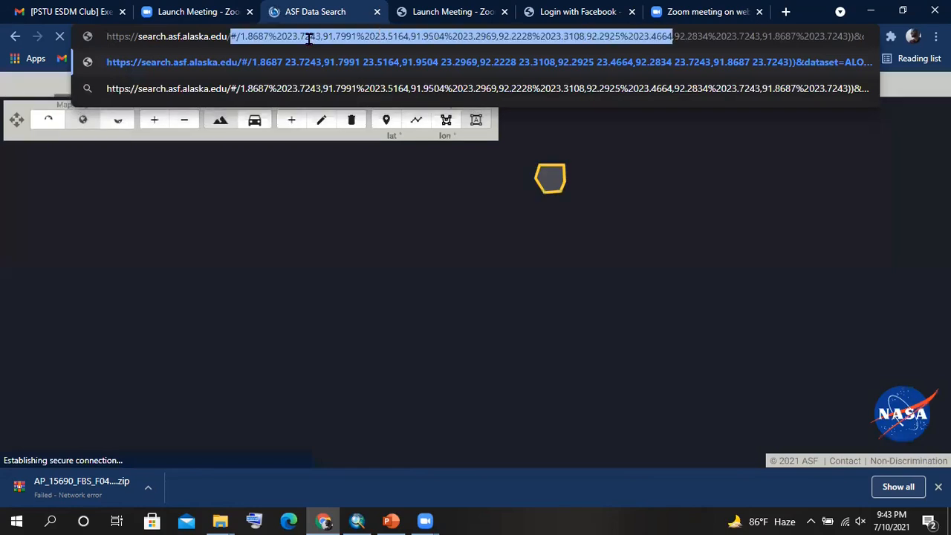
pyautogui.press('BackSpace')
pyautogui.press('Return')
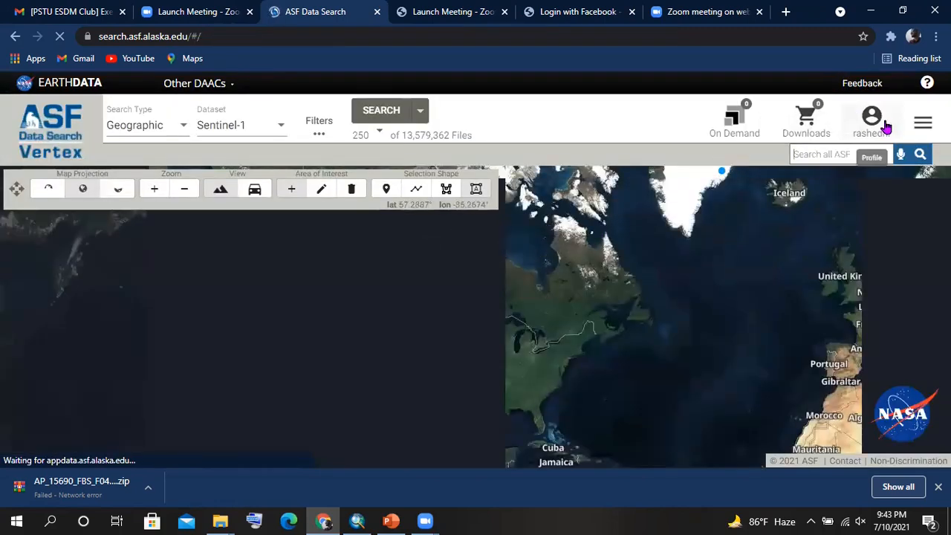
# - Draw a six-corner polygon around Sylhet in northeastern Bangladesh as the area of interest
pyautogui.moveTo(664, 293)
pyautogui.mouseDown()
pyautogui.moveTo(390, 361)
pyautogui.moveTo(237, 343)
pyautogui.mouseUp()
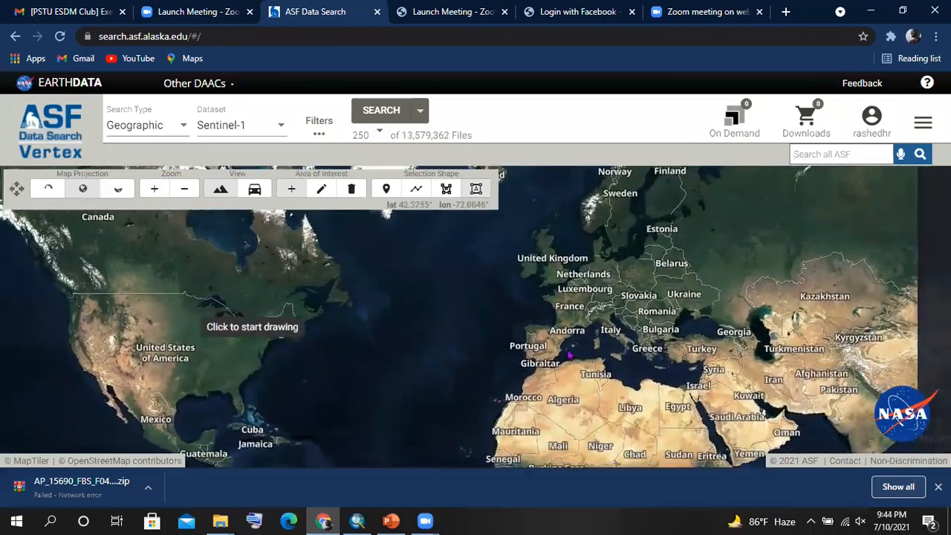
pyautogui.moveTo(817, 380); pyautogui.dragTo(431, 319)
pyautogui.scroll(1, 527, 357)
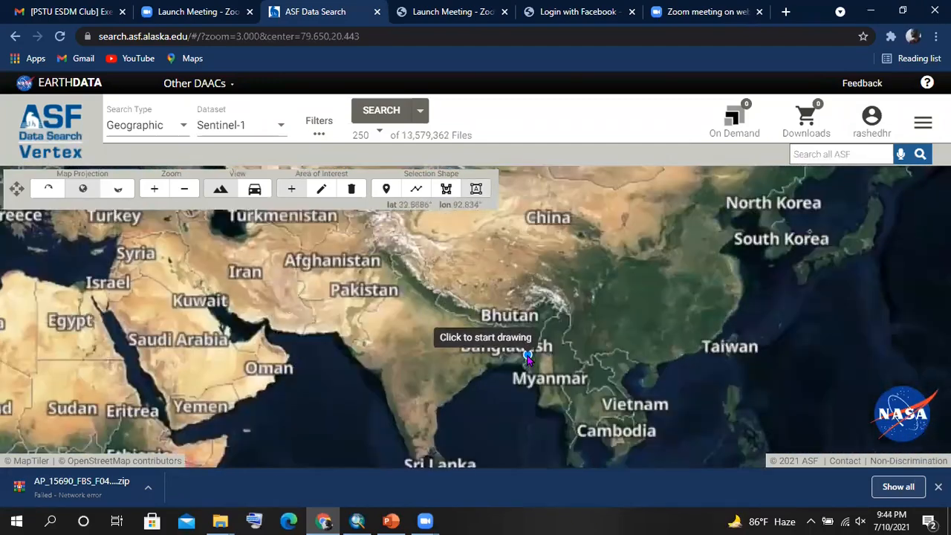
pyautogui.scroll(4, 527, 357)
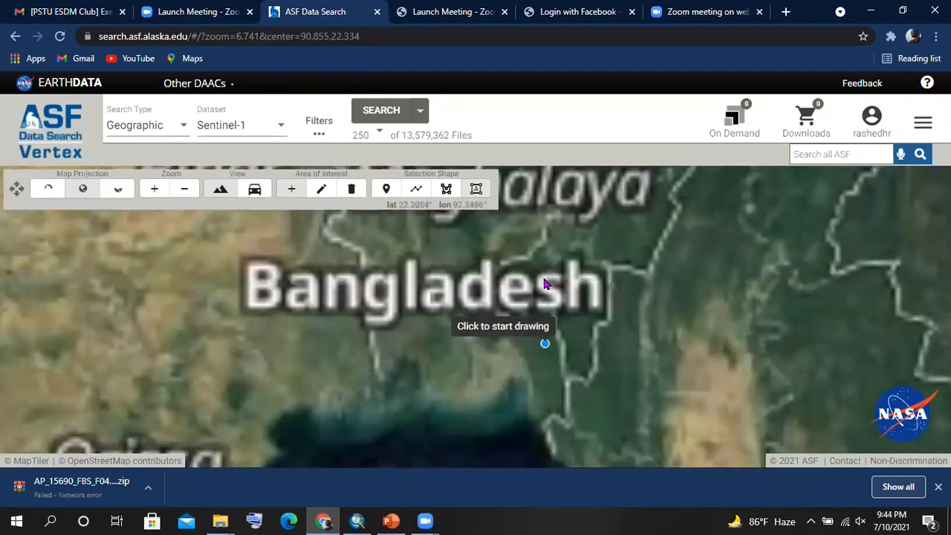
pyautogui.moveTo(547, 276); pyautogui.dragTo(540, 322)
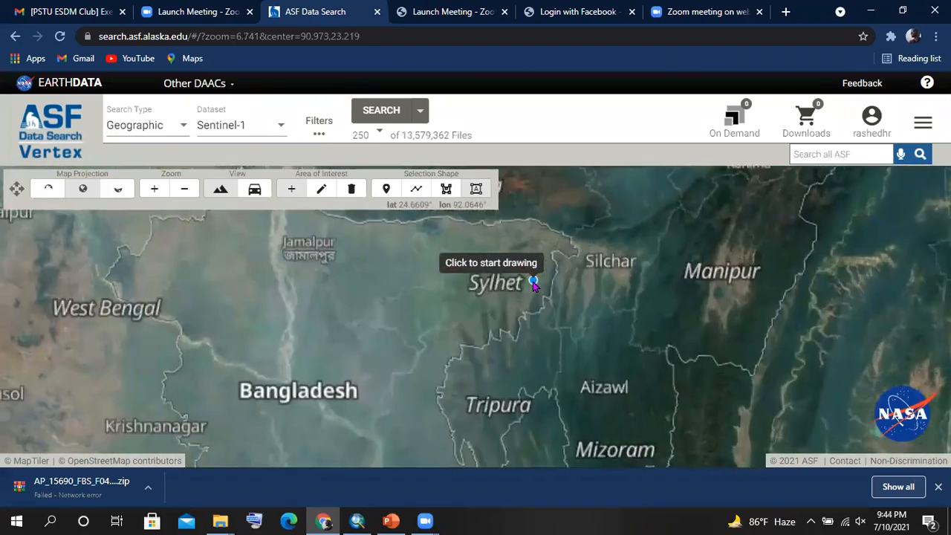
pyautogui.scroll(1, 533, 282)
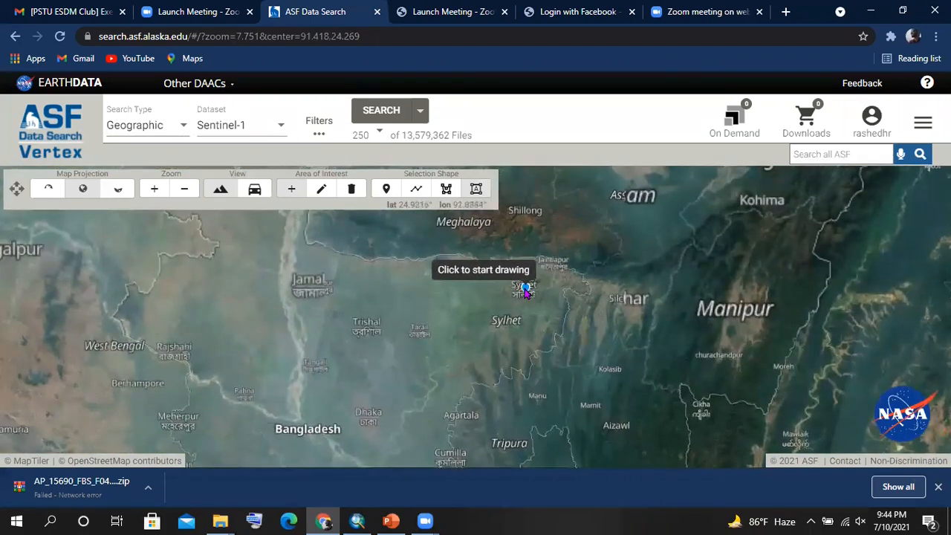
pyautogui.scroll(1, 525, 291)
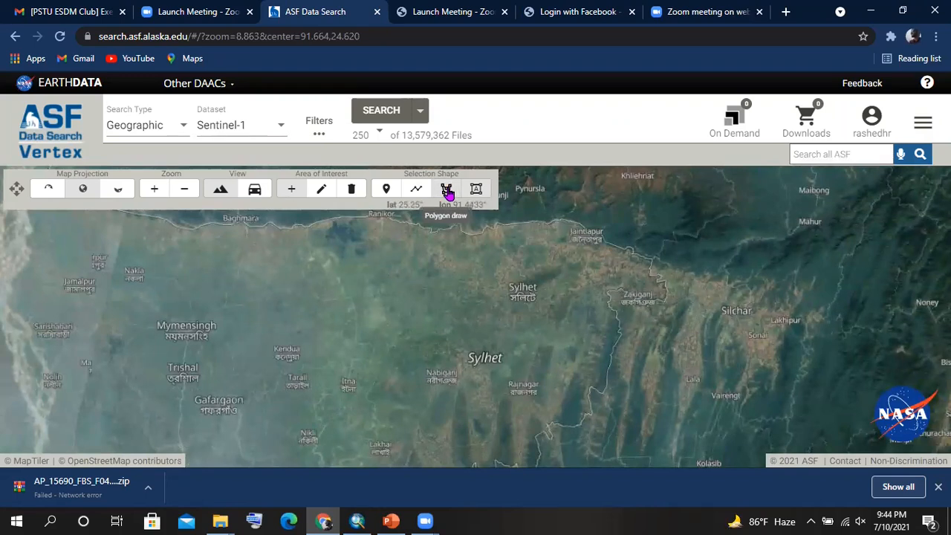
pyautogui.click(446, 192)
pyautogui.click(466, 246)
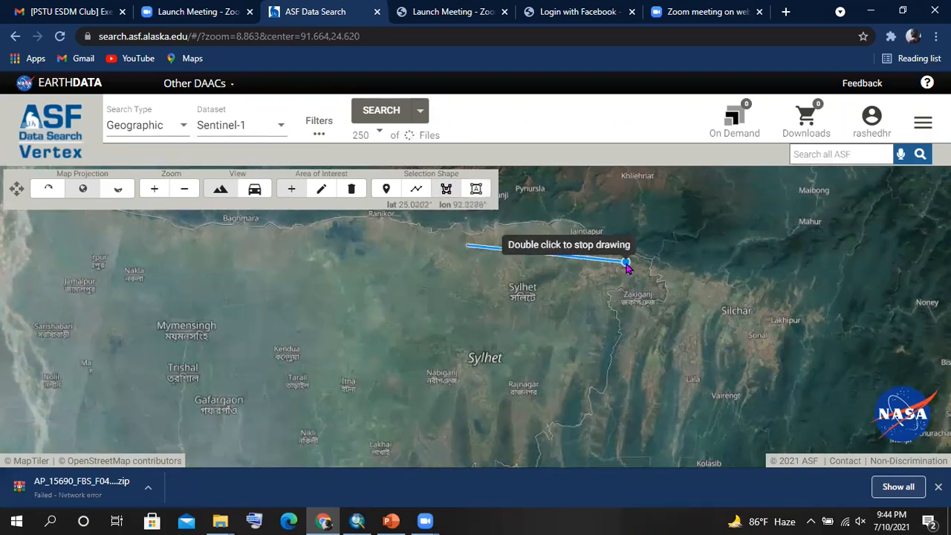
pyautogui.click(628, 309)
pyautogui.click(598, 388)
pyautogui.click(495, 362)
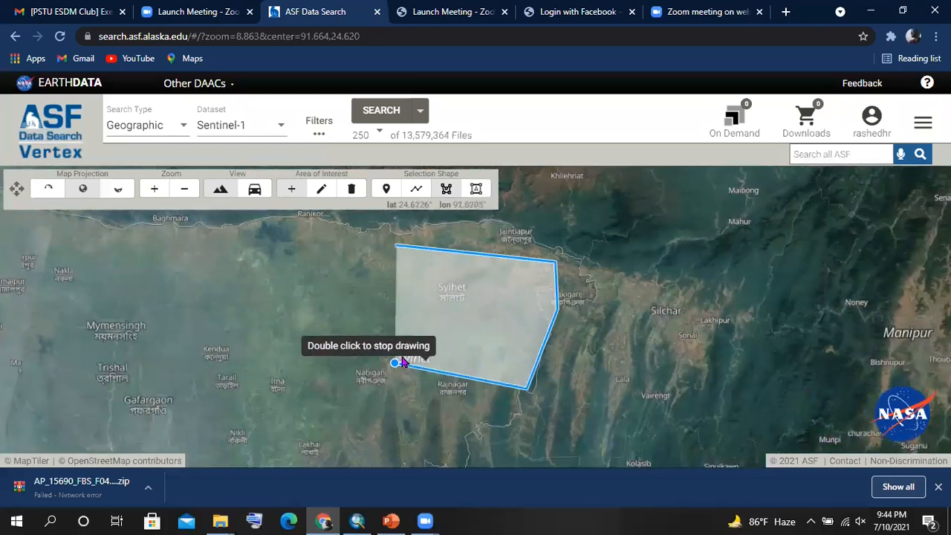
pyautogui.doubleClick(372, 311)
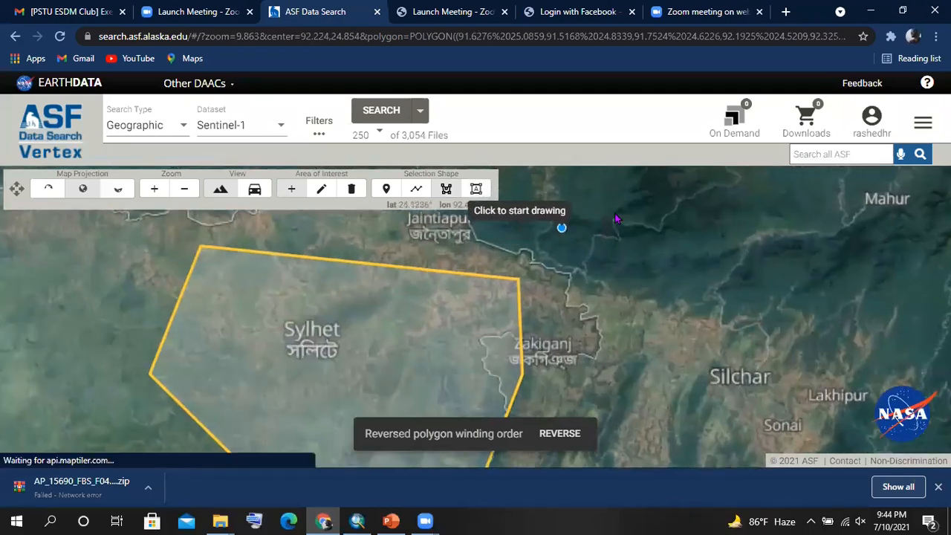
# - Set the dataset to ALOS PALSAR and run the search for the drawn Sylhet polygon
pyautogui.scroll(-3, 592, 249)
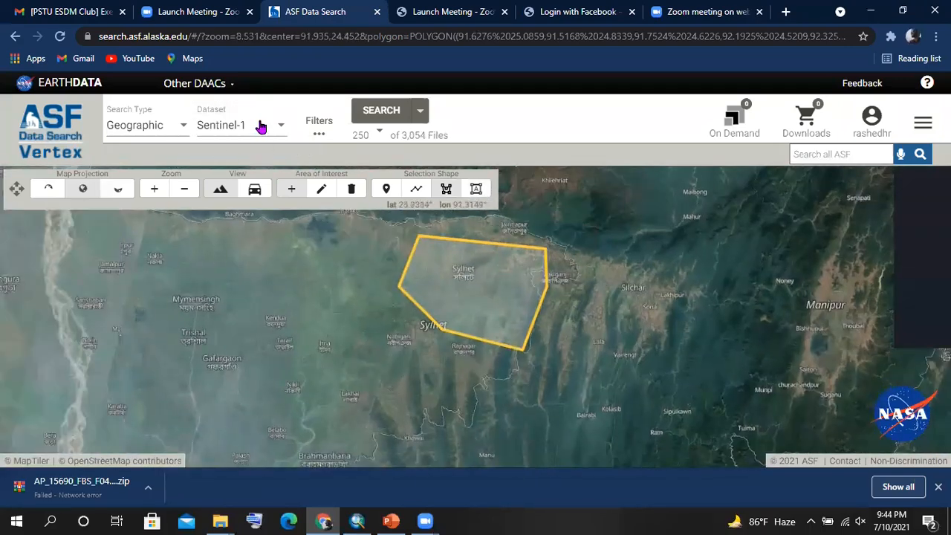
pyautogui.click(261, 126)
pyautogui.click(270, 161)
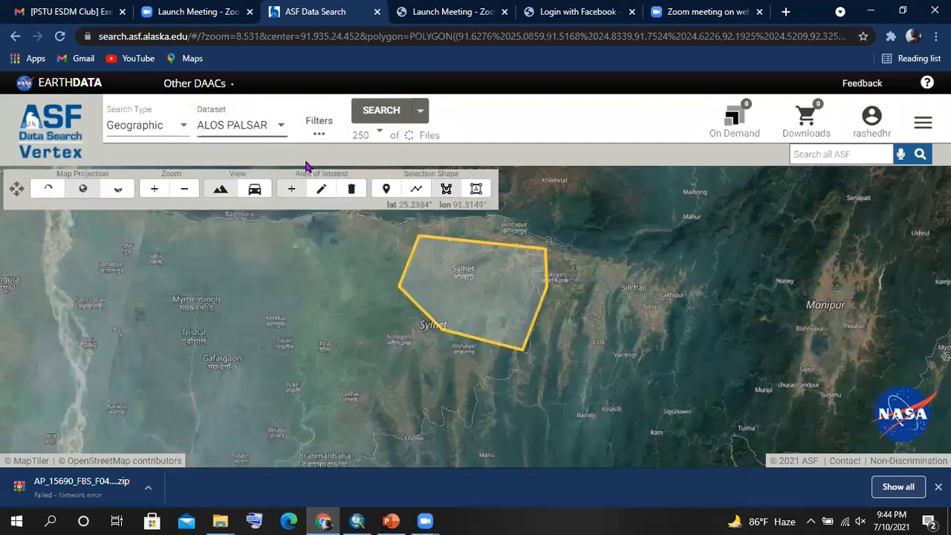
pyautogui.click(392, 112)
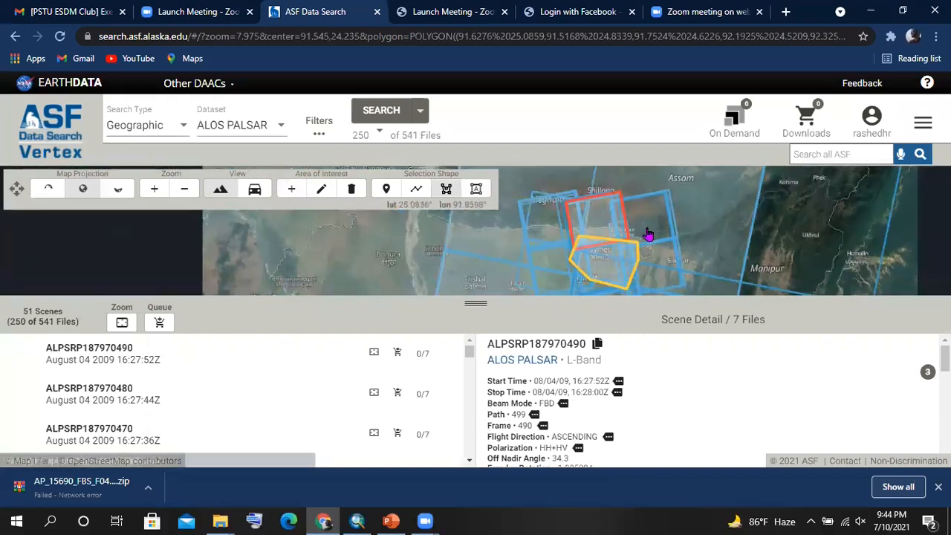
# - Enlarge the map area to examine the scene footprints around the Sylhet polygon, and restore the results list
pyautogui.moveTo(480, 302); pyautogui.dragTo(493, 428)
pyautogui.scroll(3, 619, 225)
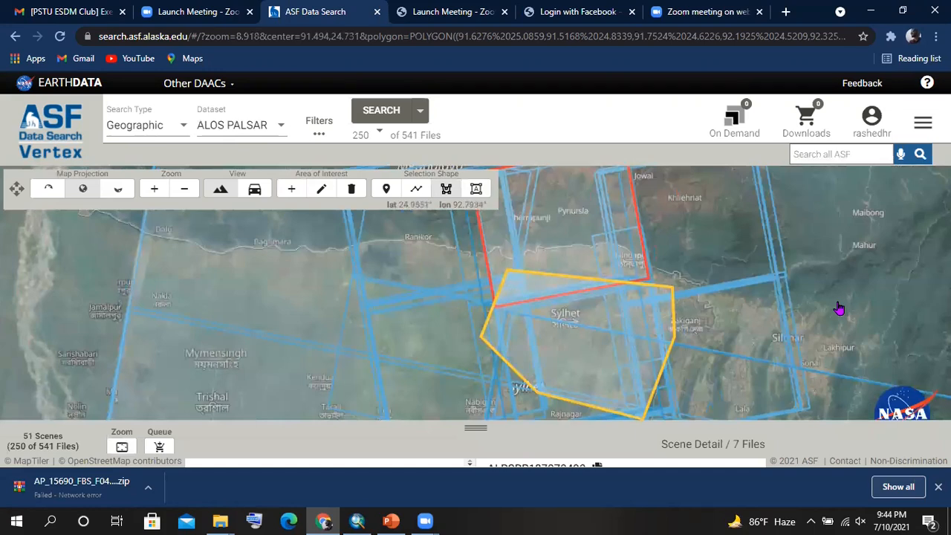
pyautogui.moveTo(839, 303); pyautogui.dragTo(831, 241)
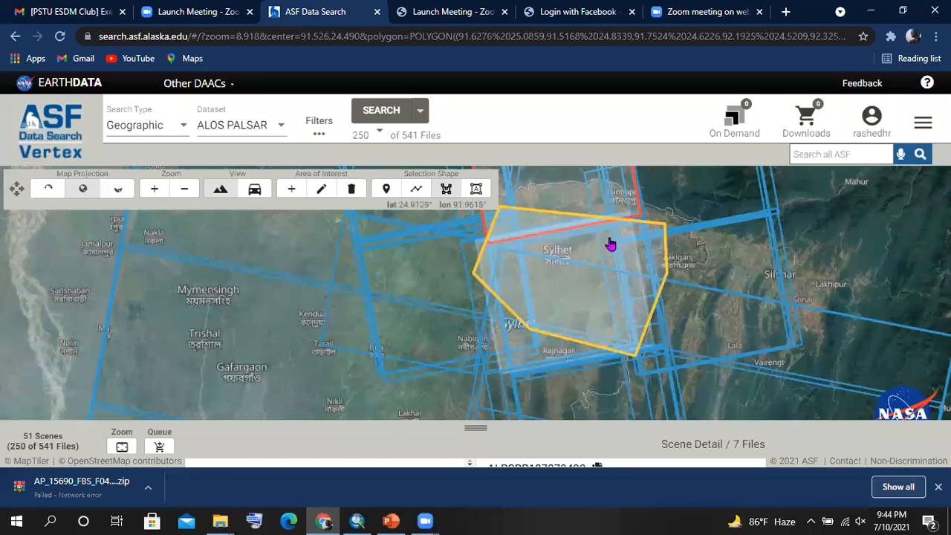
pyautogui.moveTo(613, 228); pyautogui.dragTo(610, 173)
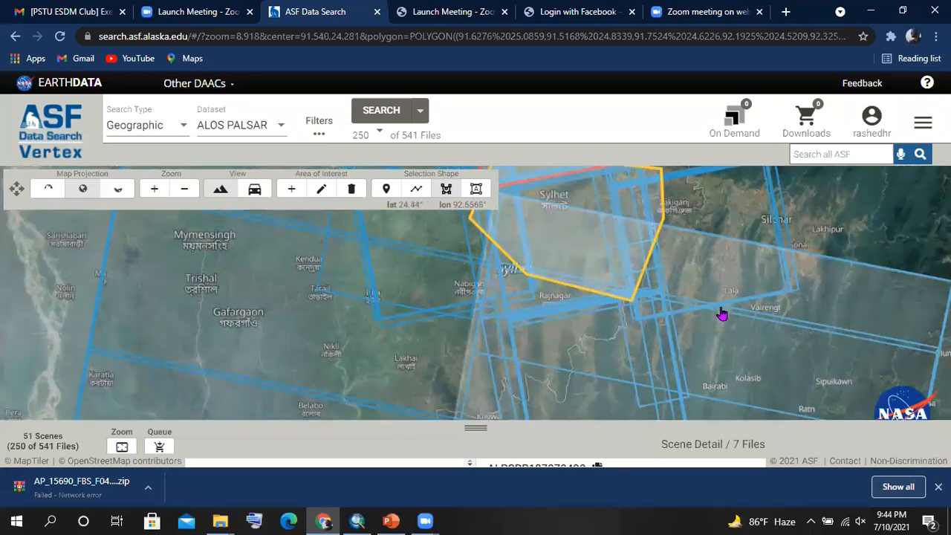
pyautogui.moveTo(696, 208); pyautogui.dragTo(716, 281)
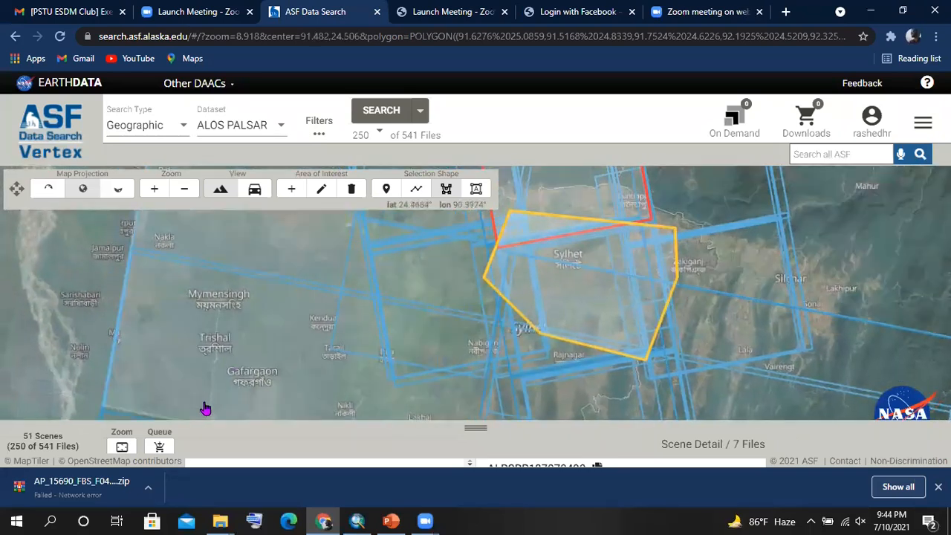
pyautogui.moveTo(475, 420); pyautogui.dragTo(475, 306)
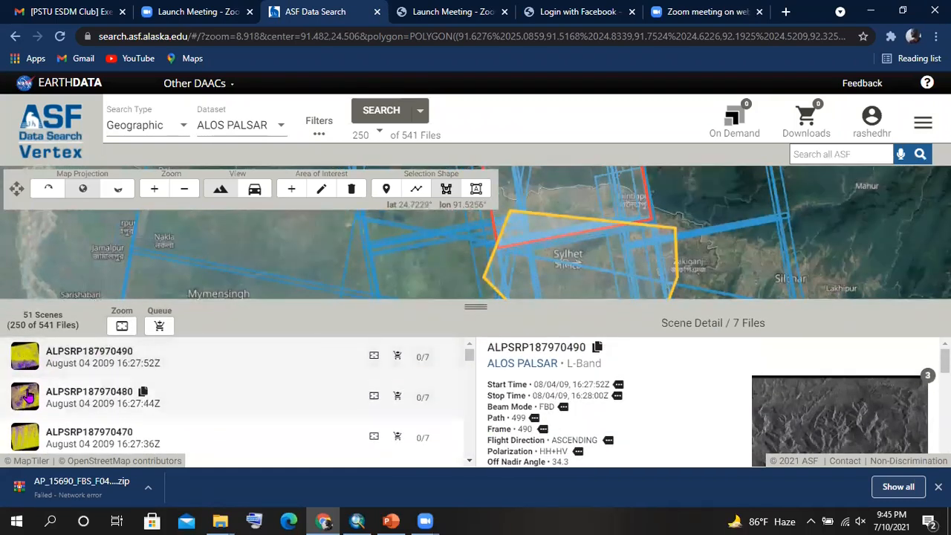
# - Check the map footprints of scenes ALPSRP187970480 and ALPSRP187970470 against the Sylhet polygon
pyautogui.click(373, 395)
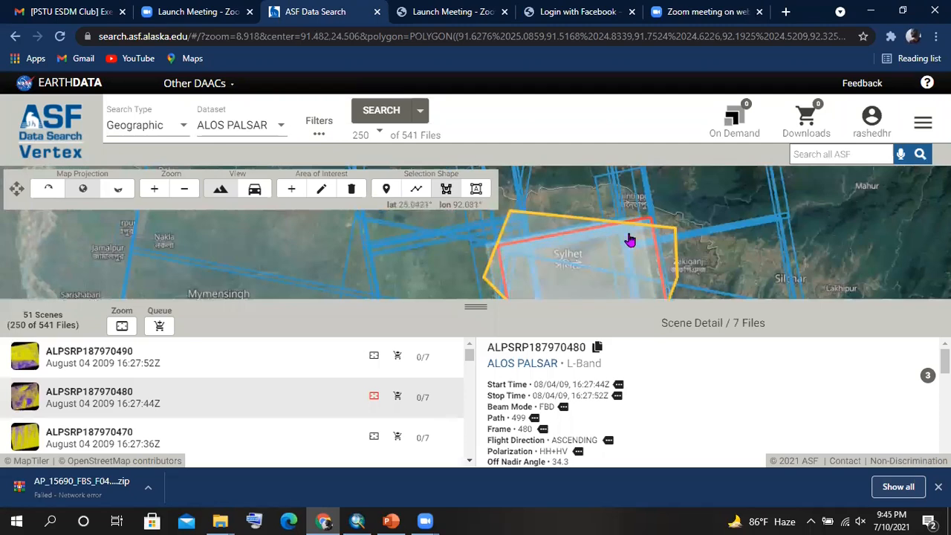
pyautogui.click(30, 429)
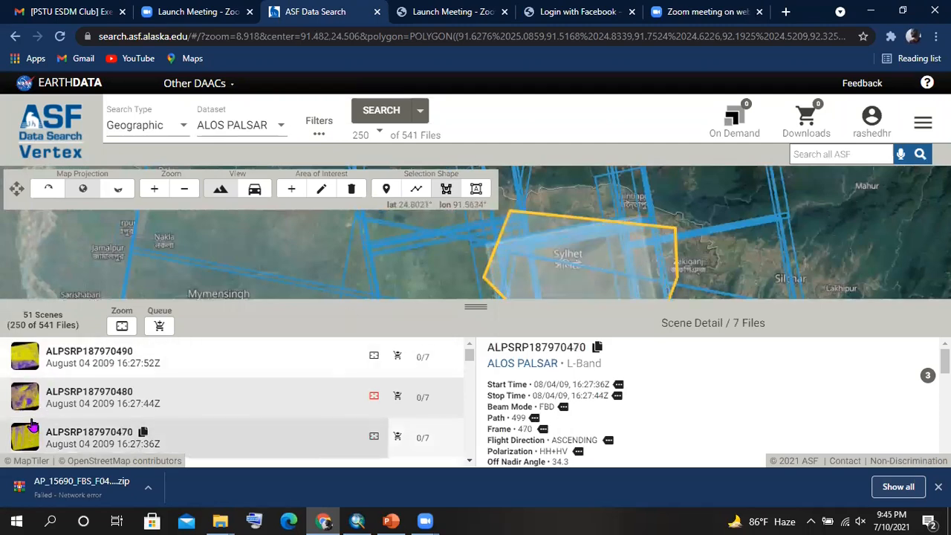
pyautogui.scroll(-5, 33, 408)
# - Select scene ALPSRP183740480 and examine its details and downloadable files
pyautogui.click(29, 382)
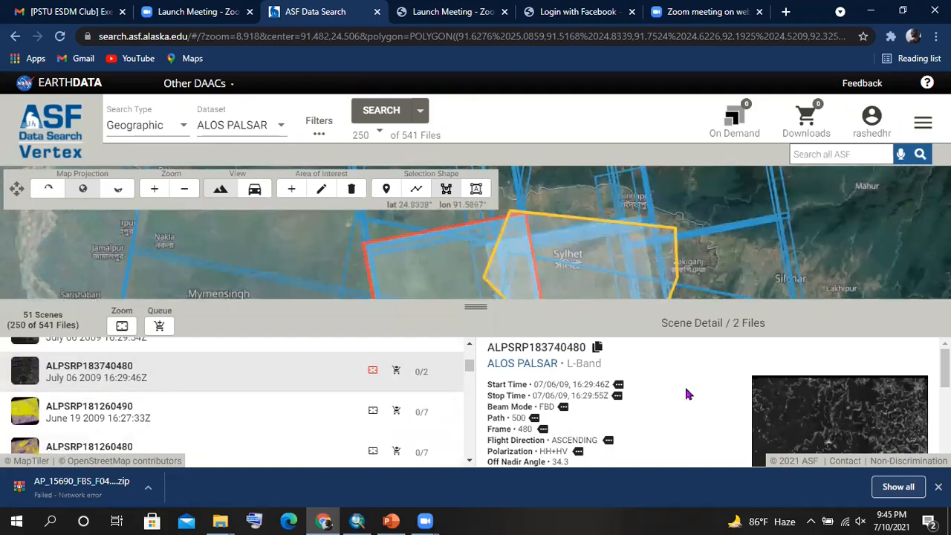
pyautogui.scroll(-5, 724, 403)
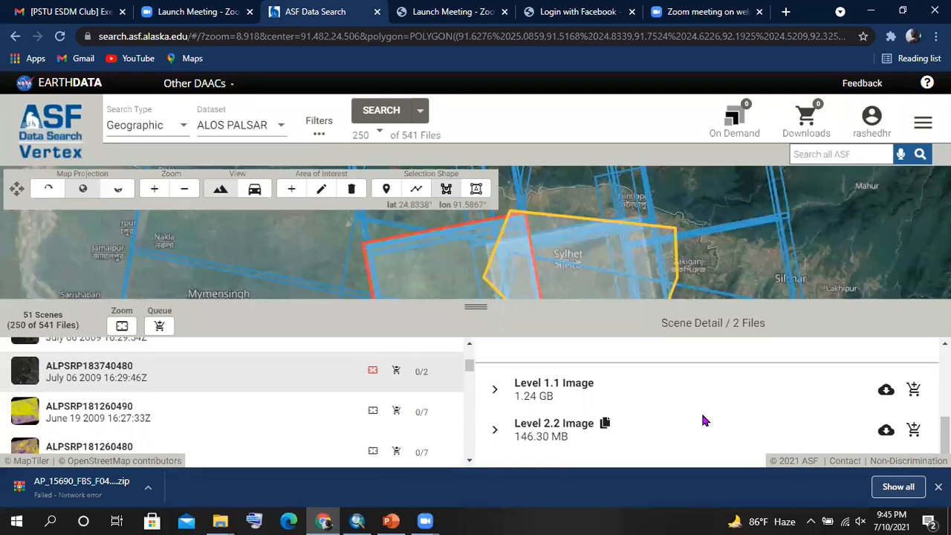
pyautogui.scroll(5, 691, 420)
pyautogui.scroll(-4, 680, 420)
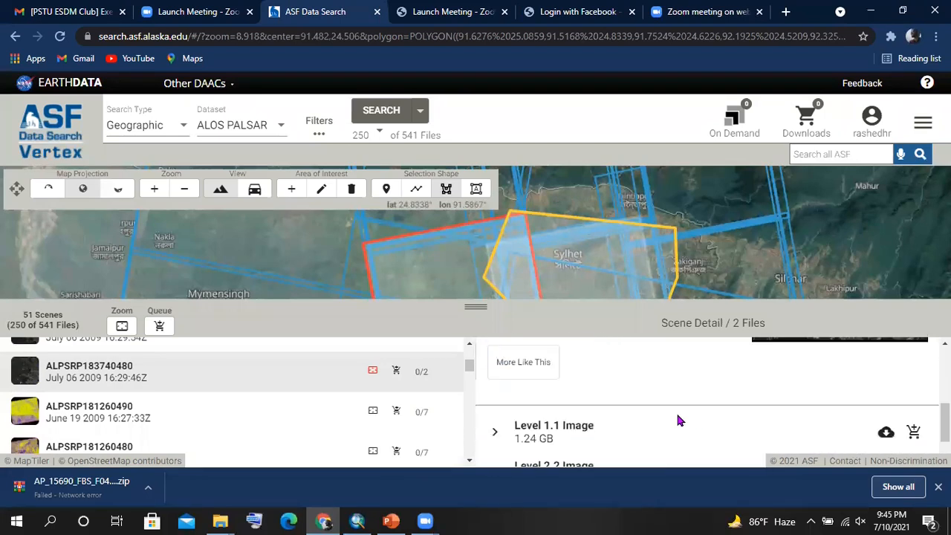
pyautogui.scroll(-1, 631, 425)
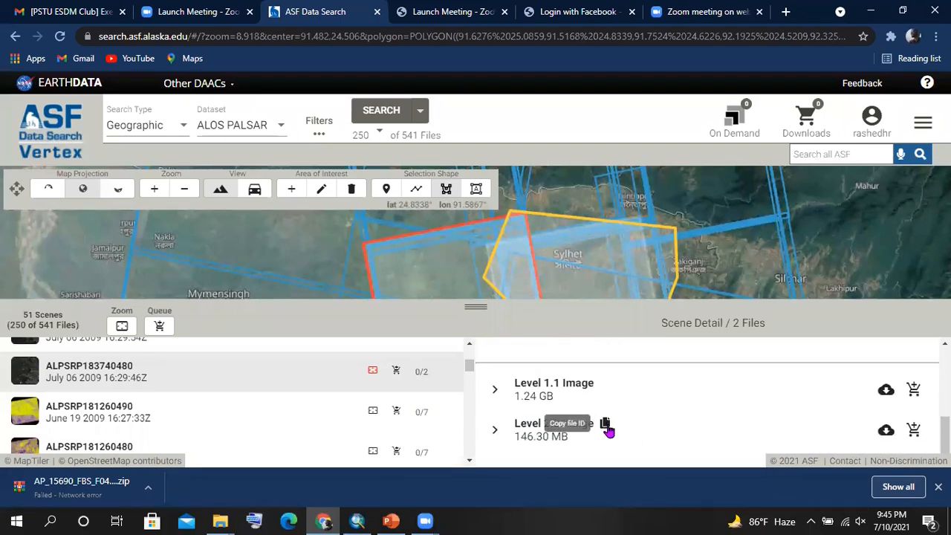
pyautogui.scroll(3, 637, 406)
pyautogui.scroll(3, 637, 406)
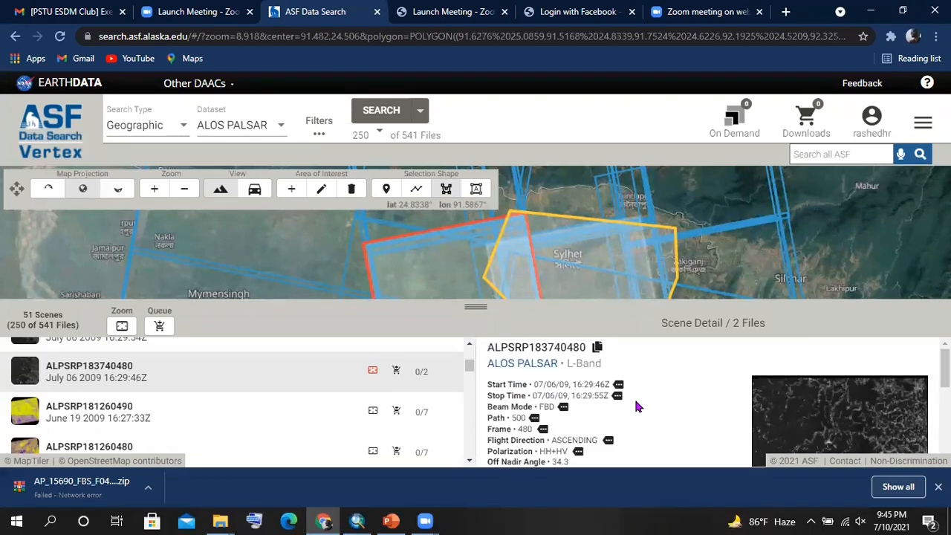
pyautogui.scroll(-5, 647, 407)
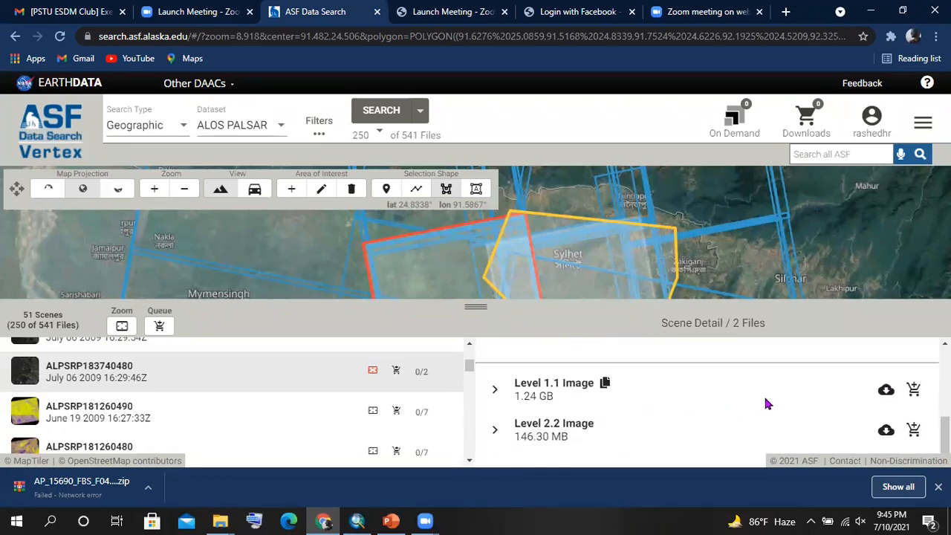
pyautogui.scroll(5, 765, 398)
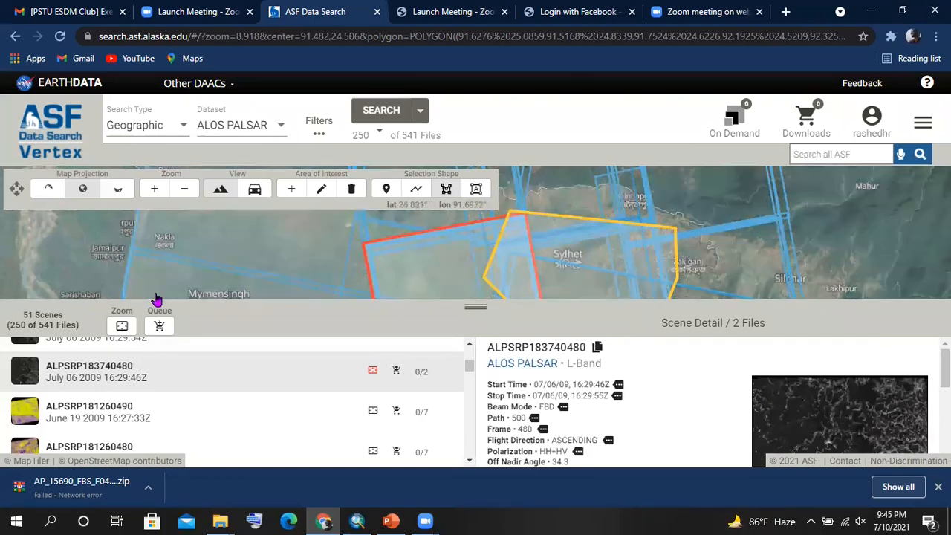
# - Select scene ALPSRP185490480 and examine its downloadable files
pyautogui.scroll(1, 33, 390)
pyautogui.click(31, 387)
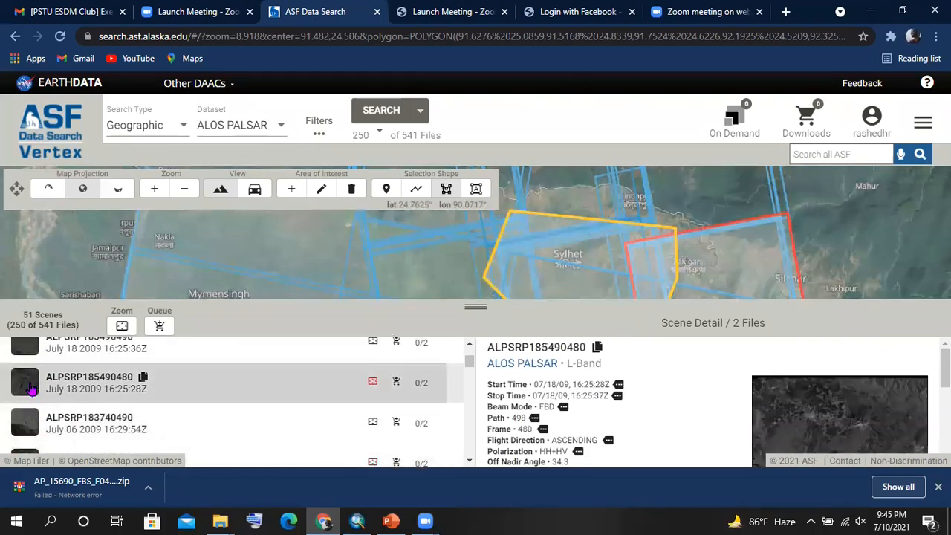
pyautogui.scroll(-5, 674, 401)
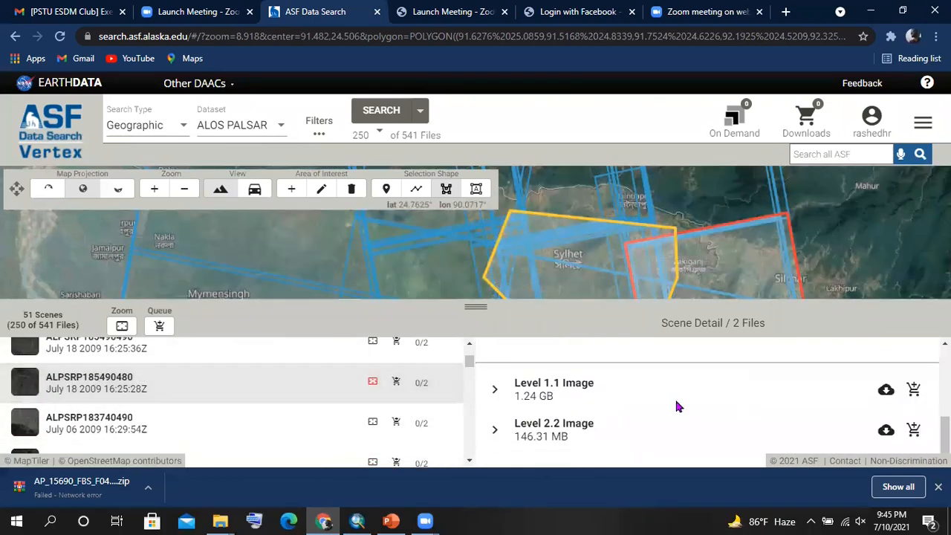
# - Examine the files of scene ALPSRP187970480, then select ALPSRP187970490 and find its Hi-Res Terrain Corrected download
pyautogui.scroll(2, 8, 394)
pyautogui.click(28, 399)
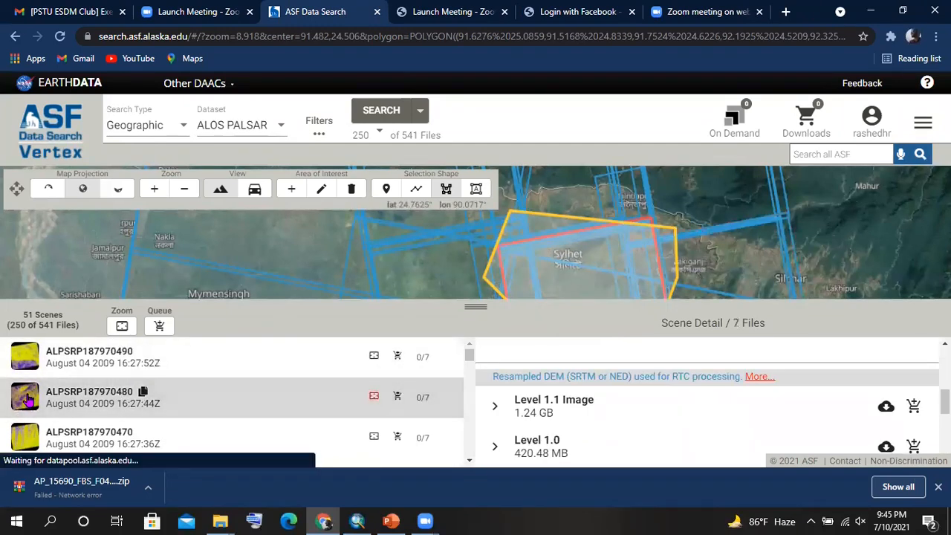
pyautogui.scroll(-3, 615, 401)
pyautogui.scroll(2, 615, 404)
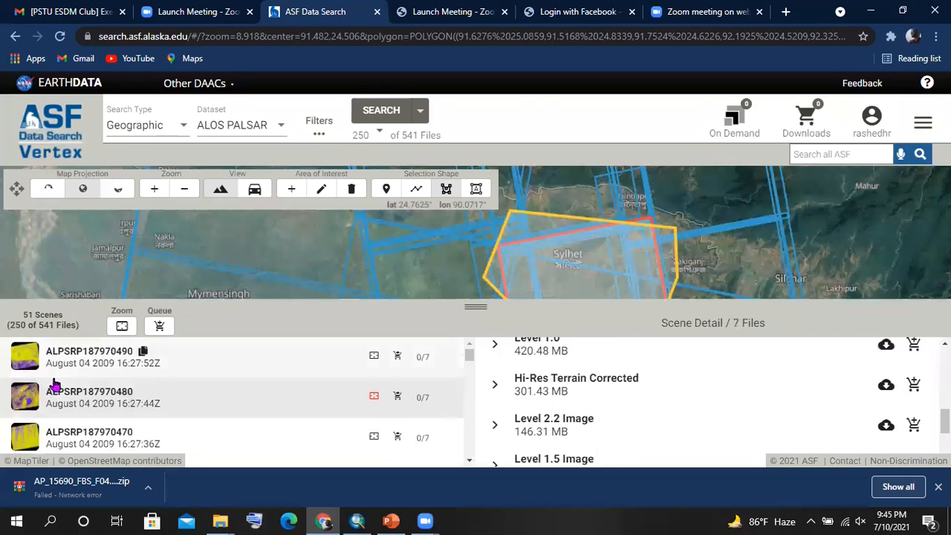
pyautogui.click(24, 362)
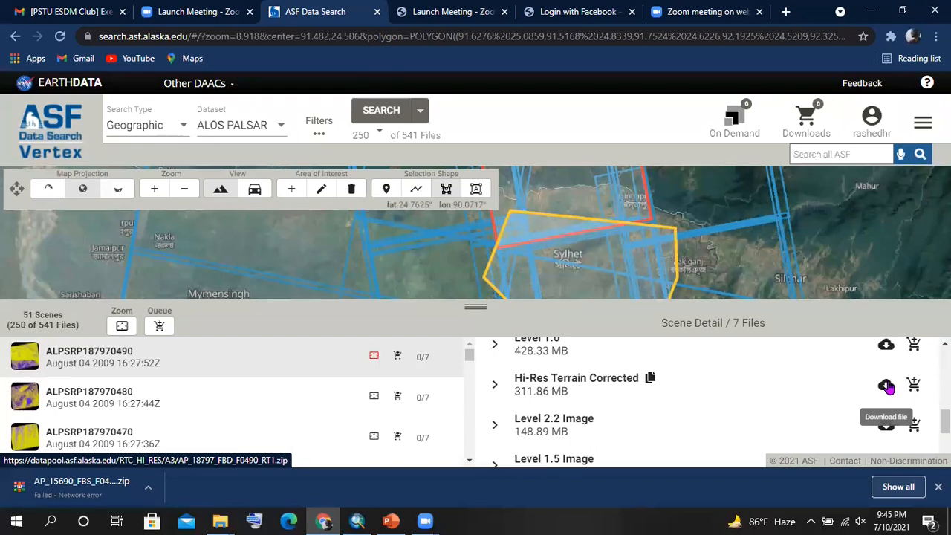
# - Enlarge the map to view the selected scene's footprint over the Sylhet polygon, and switch to ArcMap
pyautogui.moveTo(469, 302); pyautogui.dragTo(475, 418)
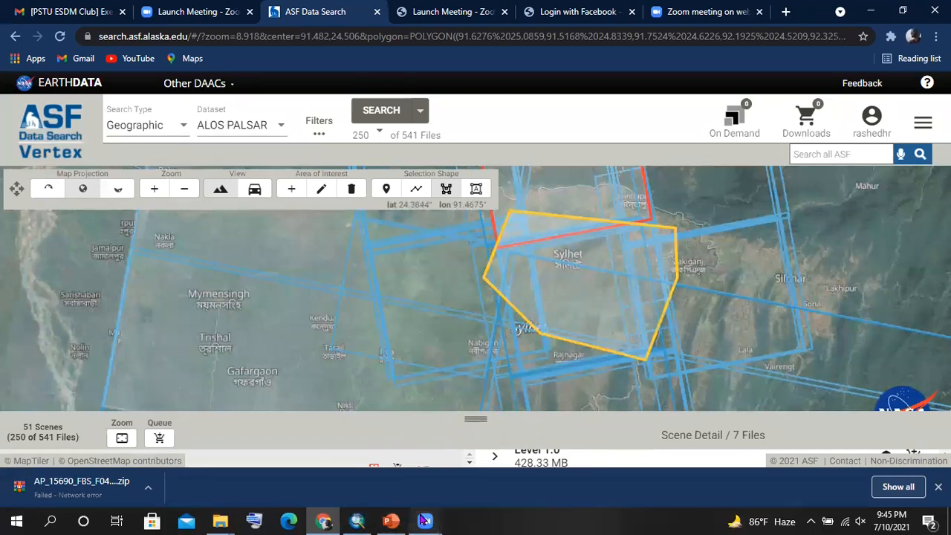
pyautogui.moveTo(424, 520)
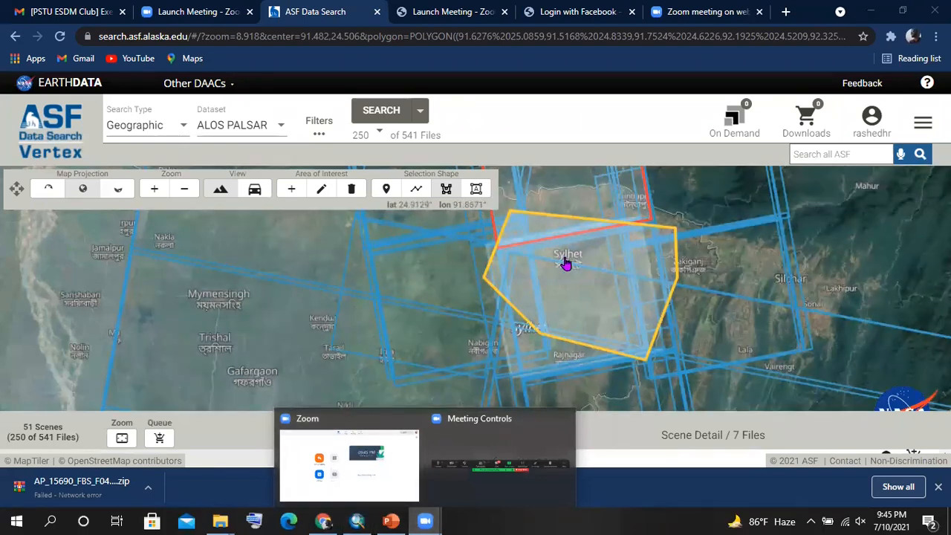
pyautogui.scroll(-2, 567, 264)
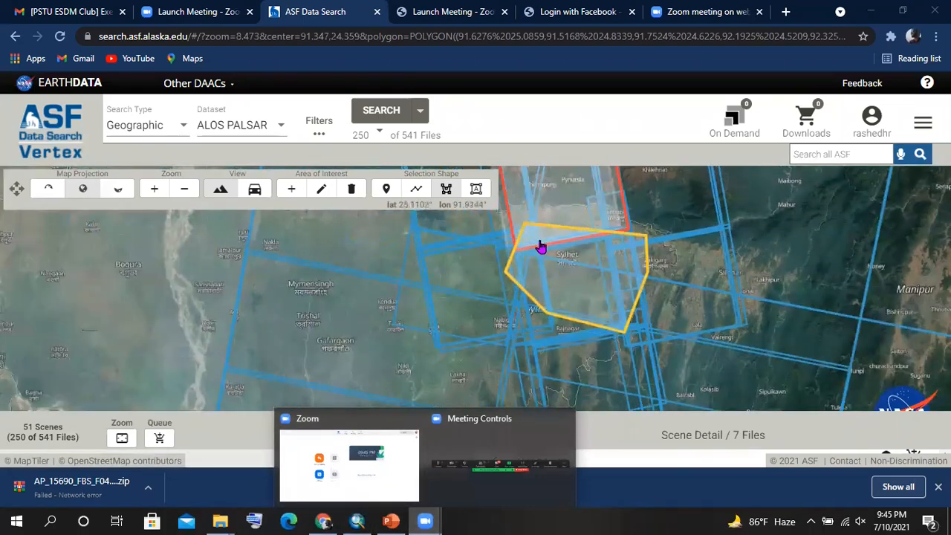
pyautogui.click(355, 520)
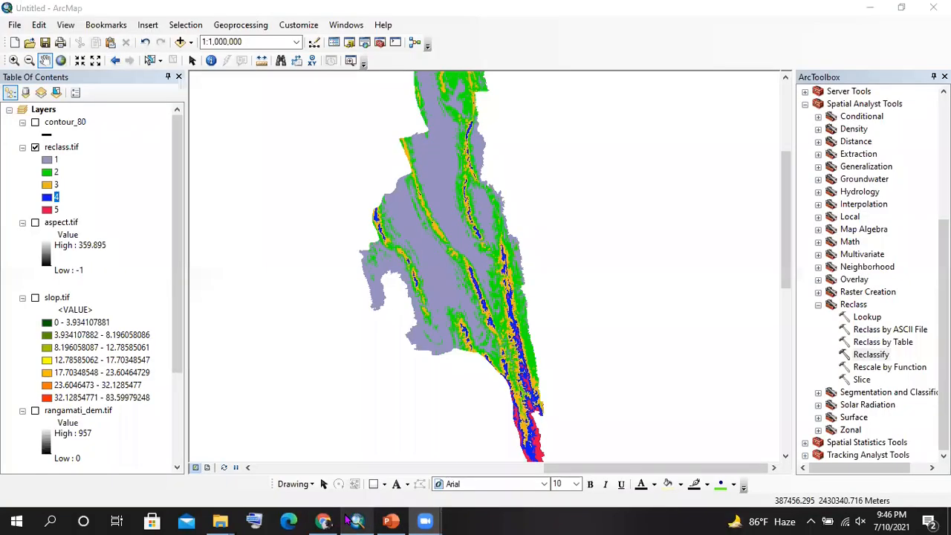
# - Collapse the Reclass toolset and the Spatial Analyst Tools toolbox
pyautogui.scroll(3, 472, 203)
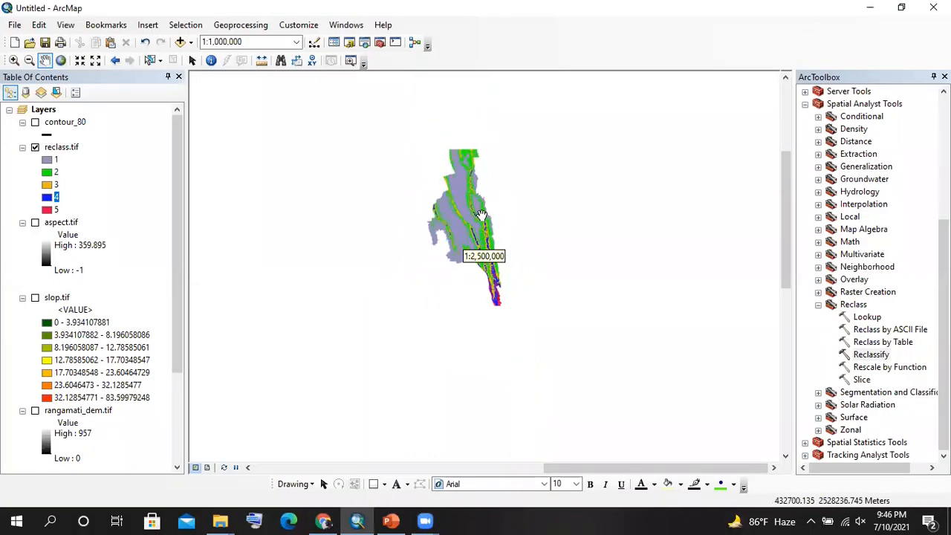
pyautogui.click(818, 305)
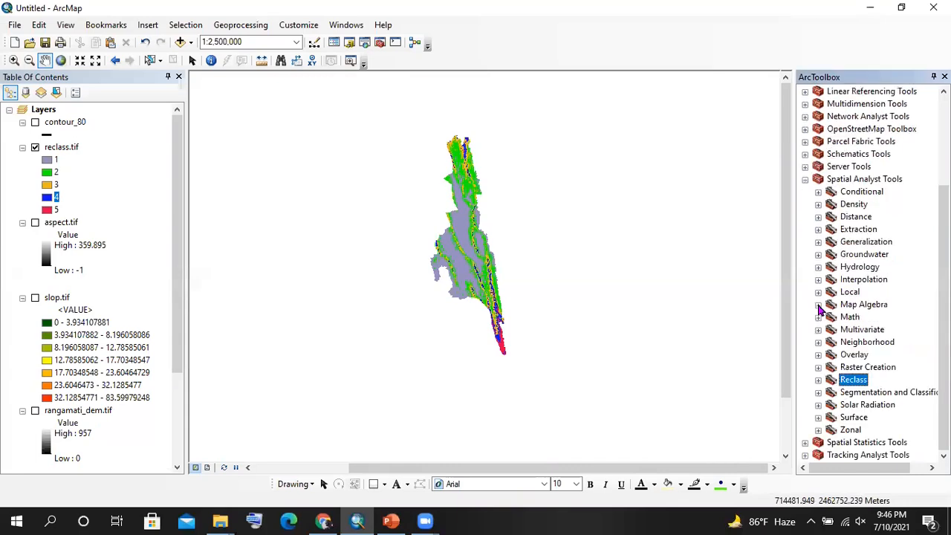
pyautogui.click(805, 179)
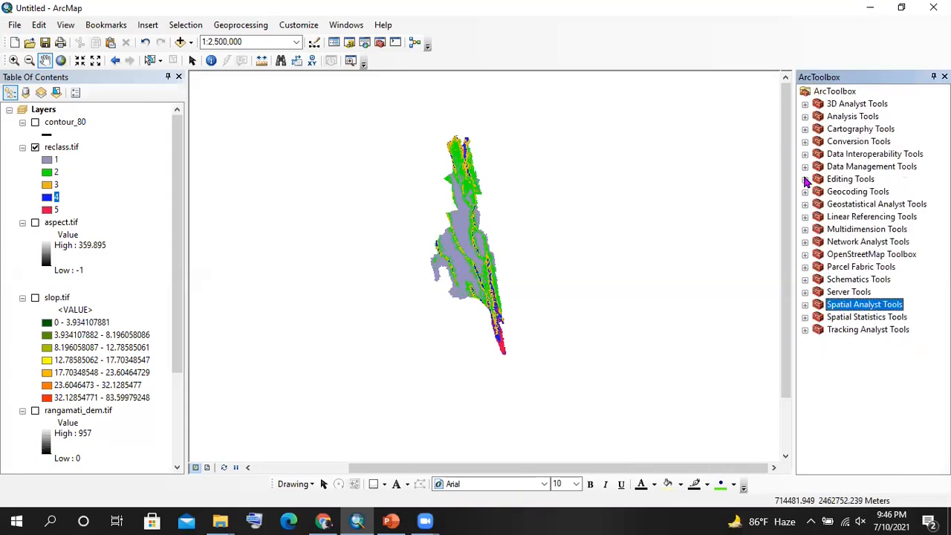
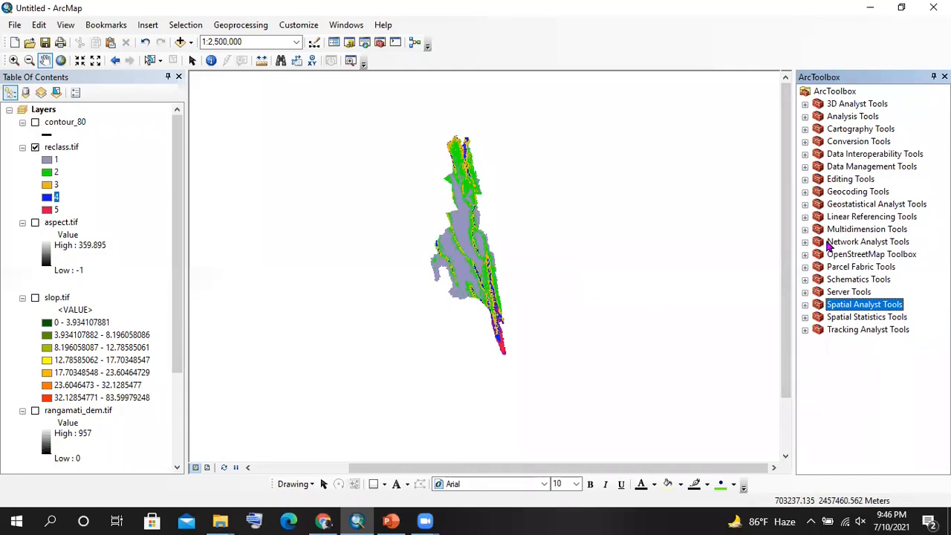
pyautogui.click(827, 242)
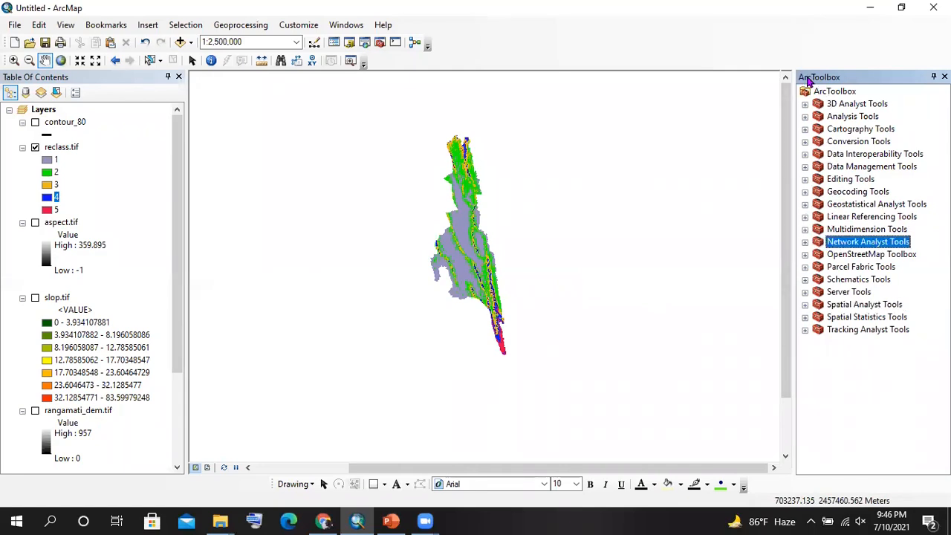
# - Open the Mosaic To New Raster tool from the Raster Dataset toolset in Data Management Tools
pyautogui.click(805, 167)
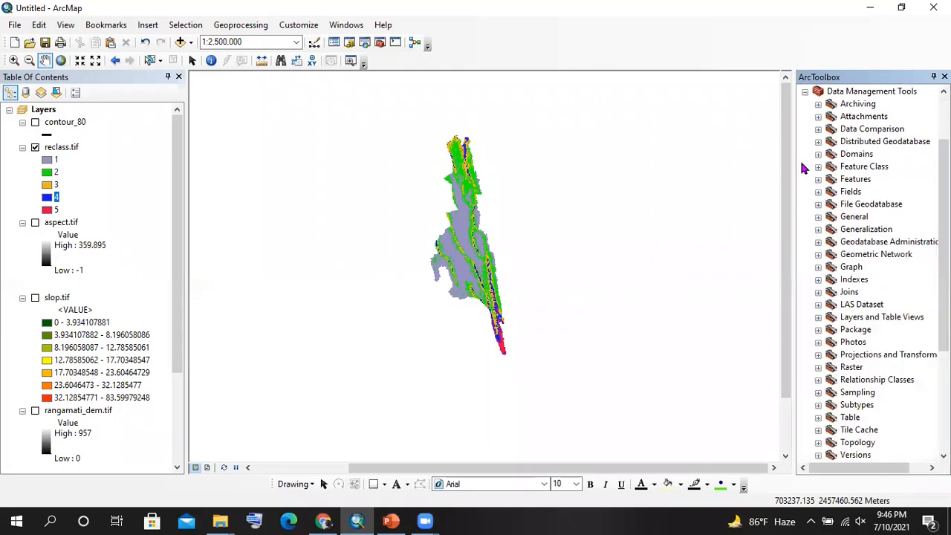
pyautogui.scroll(-3, 828, 222)
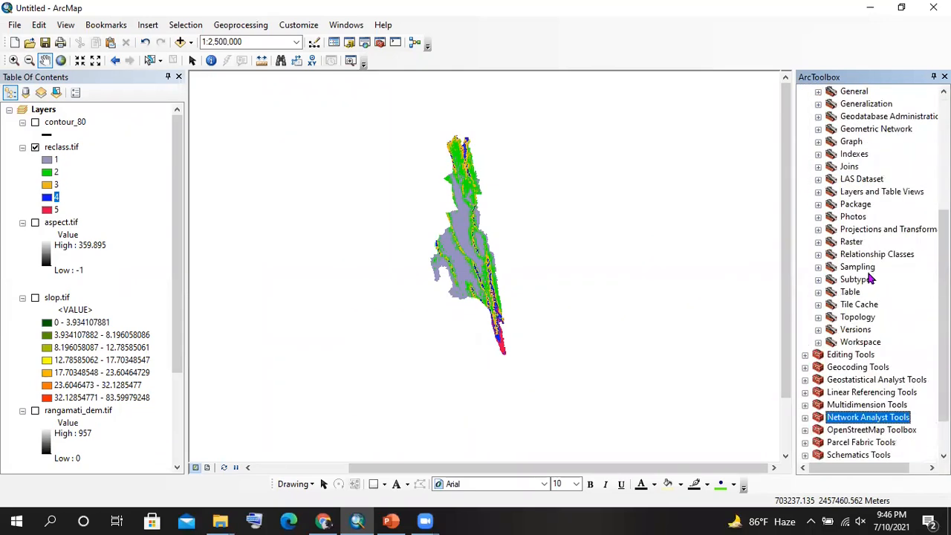
pyautogui.scroll(2, 854, 165)
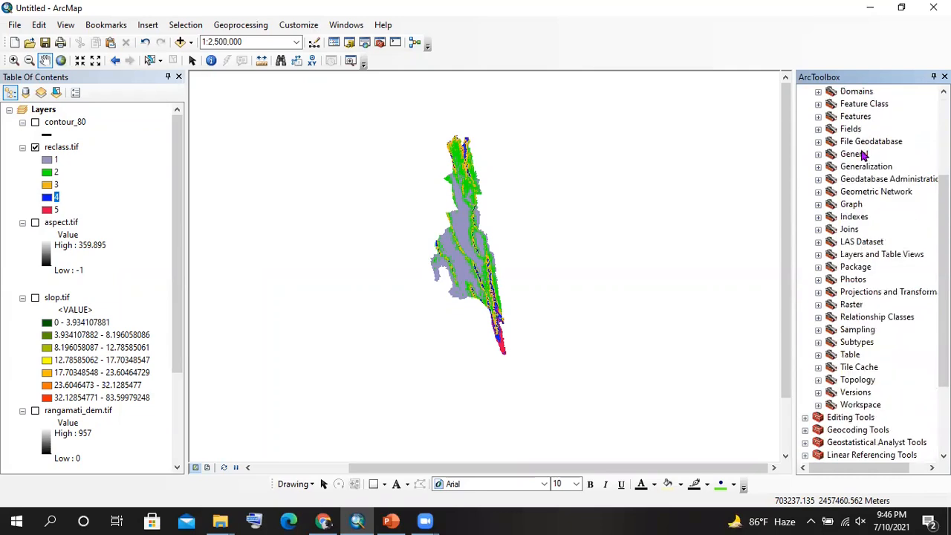
pyautogui.click(820, 305)
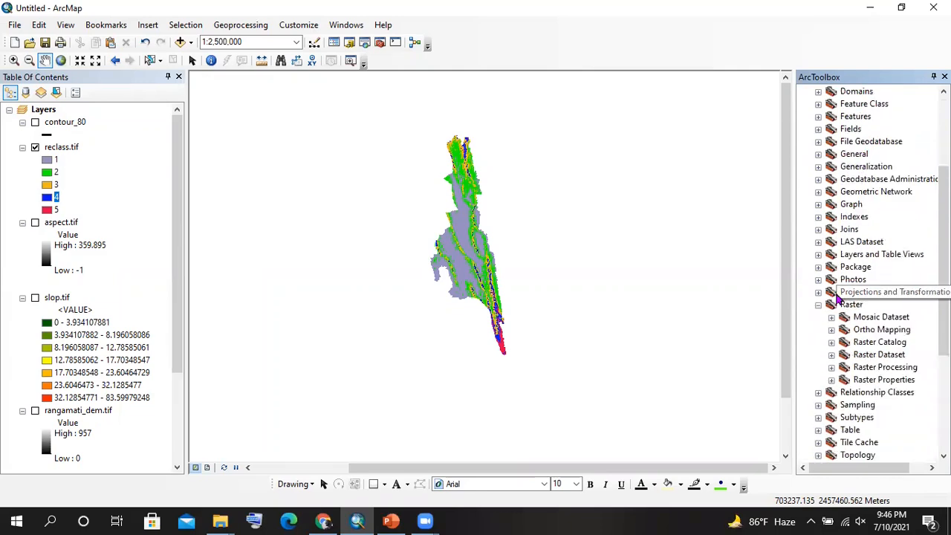
pyautogui.scroll(-2, 861, 308)
pyautogui.click(831, 292)
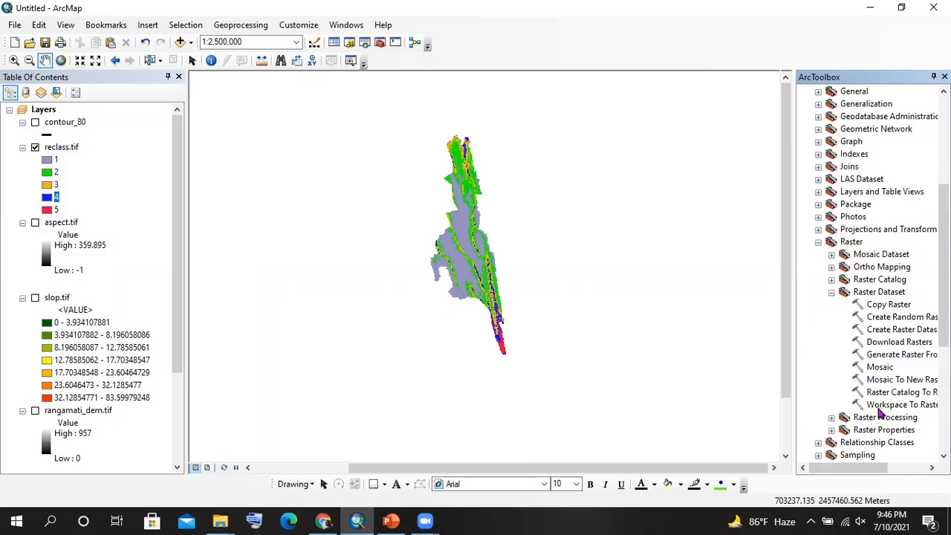
pyautogui.moveTo(859, 467); pyautogui.dragTo(877, 467)
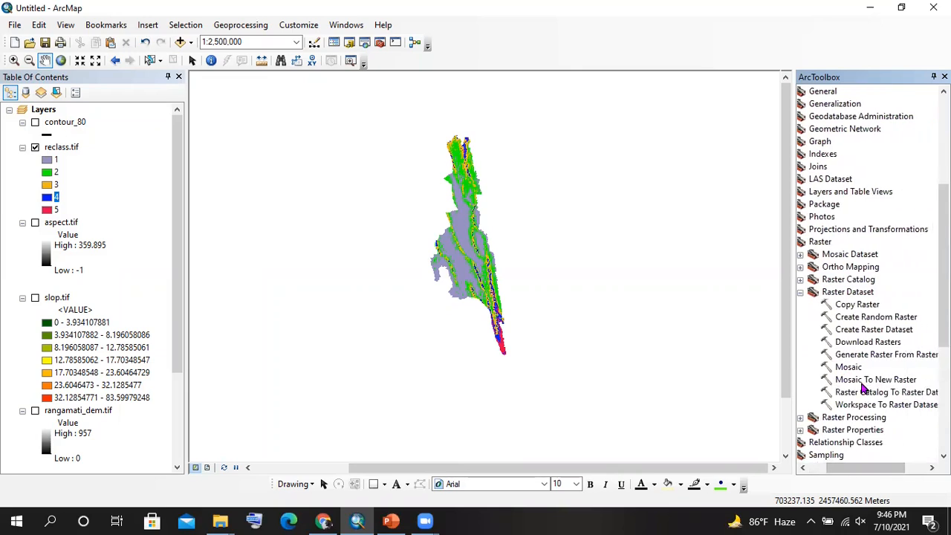
pyautogui.doubleClick(858, 381)
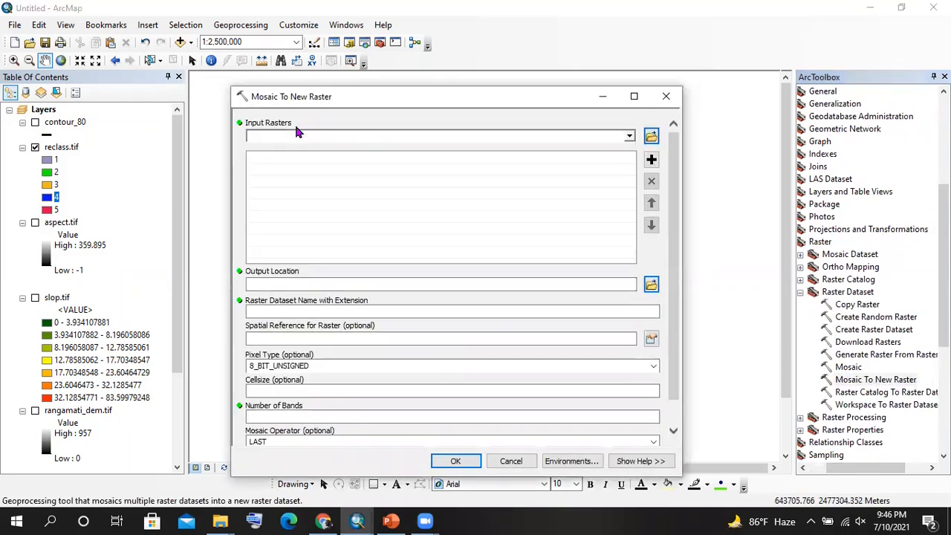
# - Add the layers reclass.tif, aspect.tif, slop.tif and coastal_dem.tif as input rasters for the mosaic
pyautogui.click(295, 136)
pyautogui.click(296, 136)
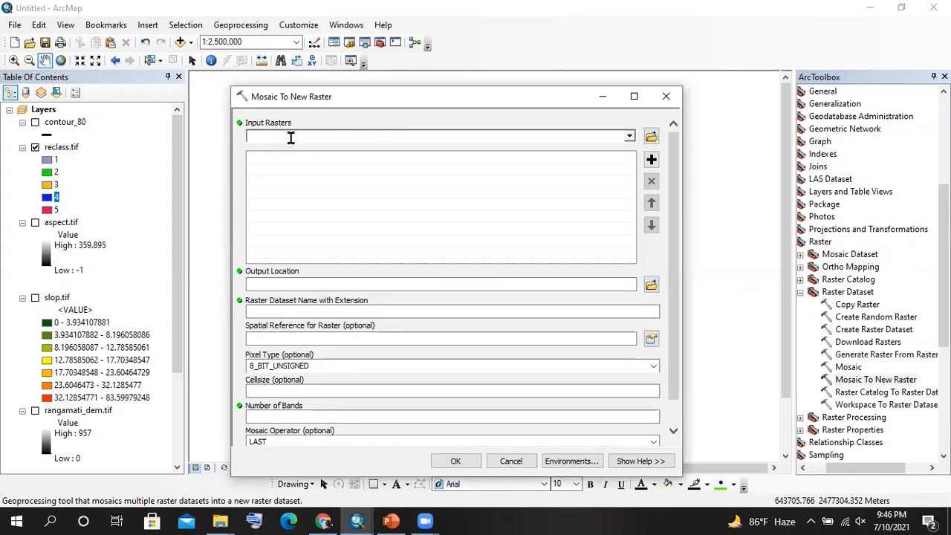
pyautogui.moveTo(63, 147); pyautogui.dragTo(264, 155)
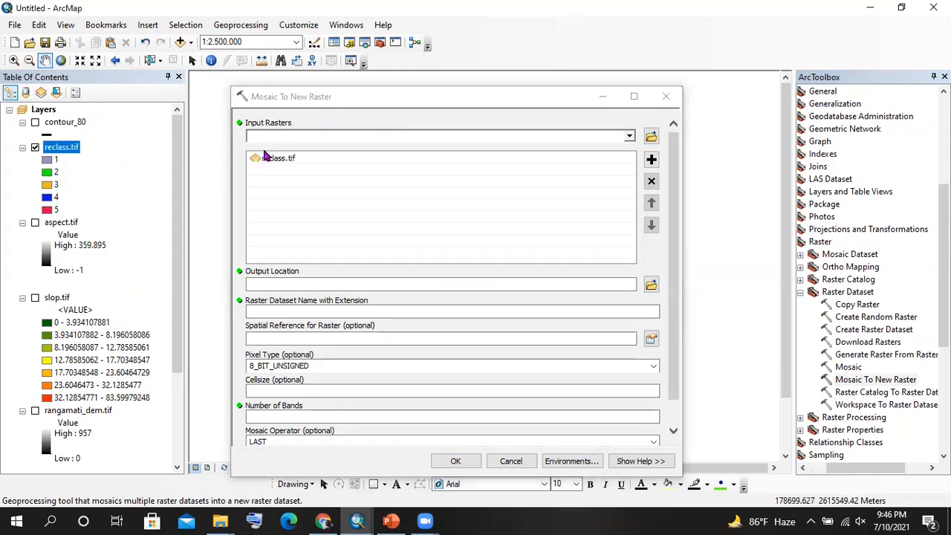
pyautogui.moveTo(75, 221); pyautogui.dragTo(269, 180)
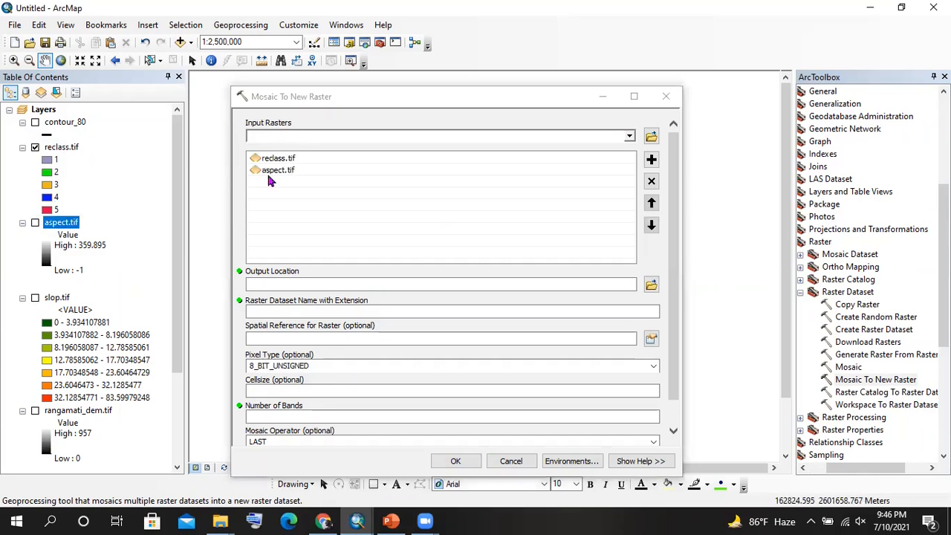
pyautogui.moveTo(67, 297); pyautogui.dragTo(278, 191)
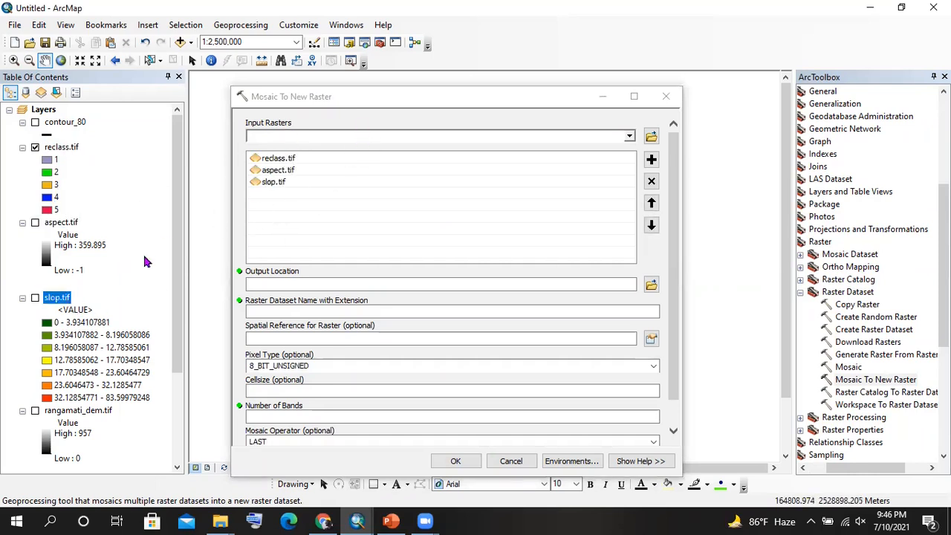
pyautogui.scroll(-3, 94, 298)
pyautogui.click(74, 291)
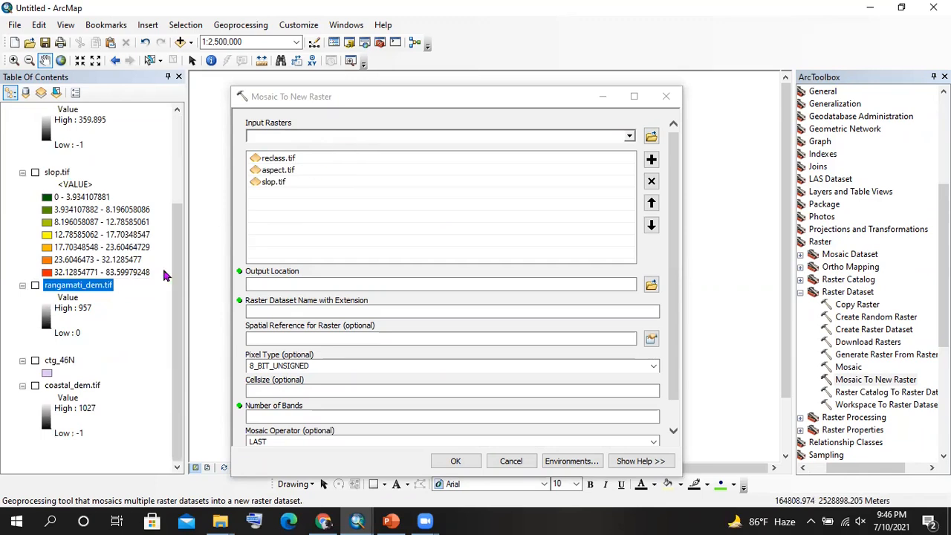
pyautogui.moveTo(73, 385); pyautogui.dragTo(329, 183)
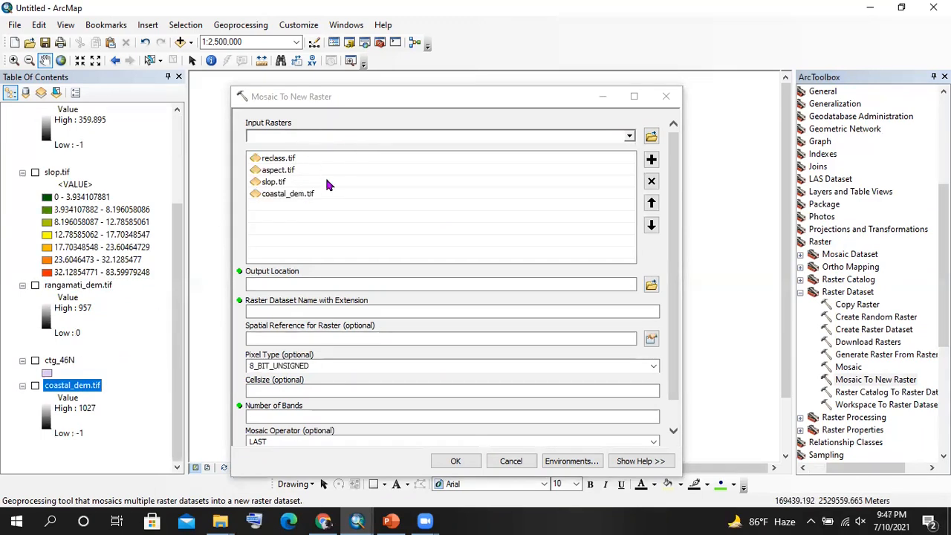
# - Set the output location to the AP_26922_FBS_F0460_RT1 folder in Practice Raster and name the raster dataset mosaic.tif
pyautogui.click(650, 286)
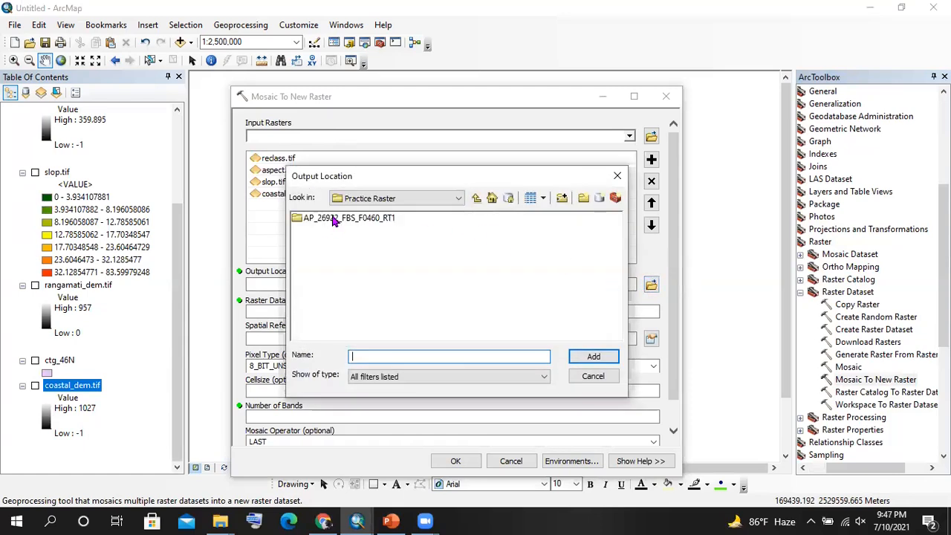
pyautogui.click(334, 219)
pyautogui.click(593, 357)
pyautogui.click(350, 311)
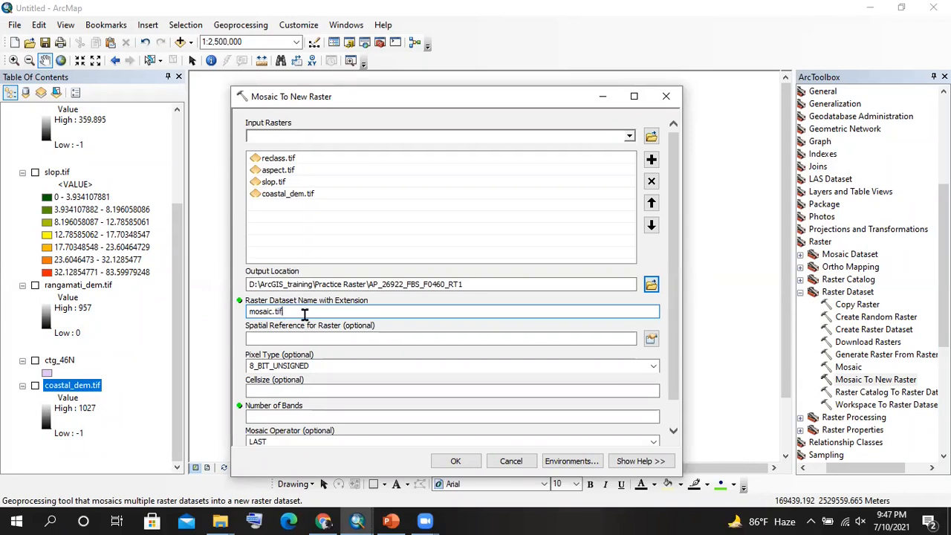
# - Check the pixel type and pixel depth in the source properties of the coastal_dem.tif layer
pyautogui.moveTo(347, 95); pyautogui.dragTo(310, 69)
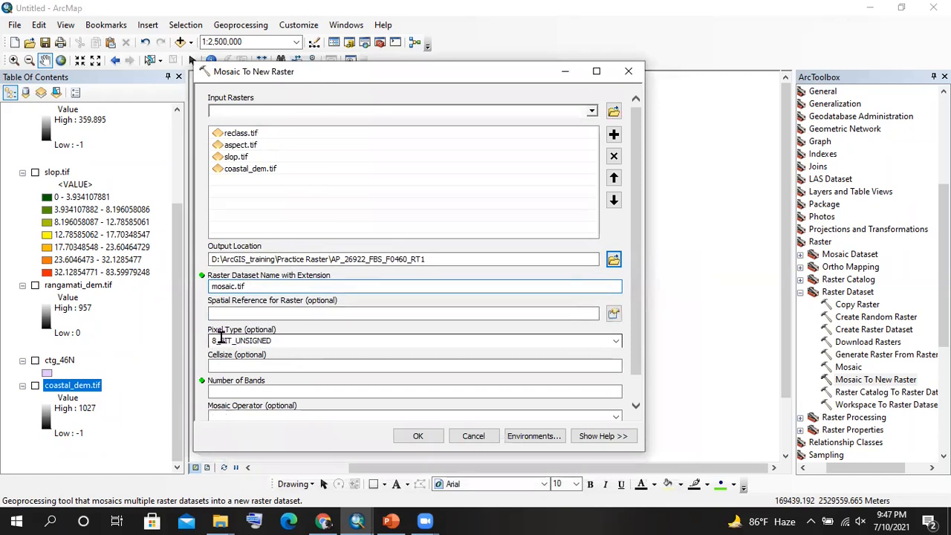
pyautogui.moveTo(220, 340); pyautogui.dragTo(295, 340)
pyautogui.click(289, 340)
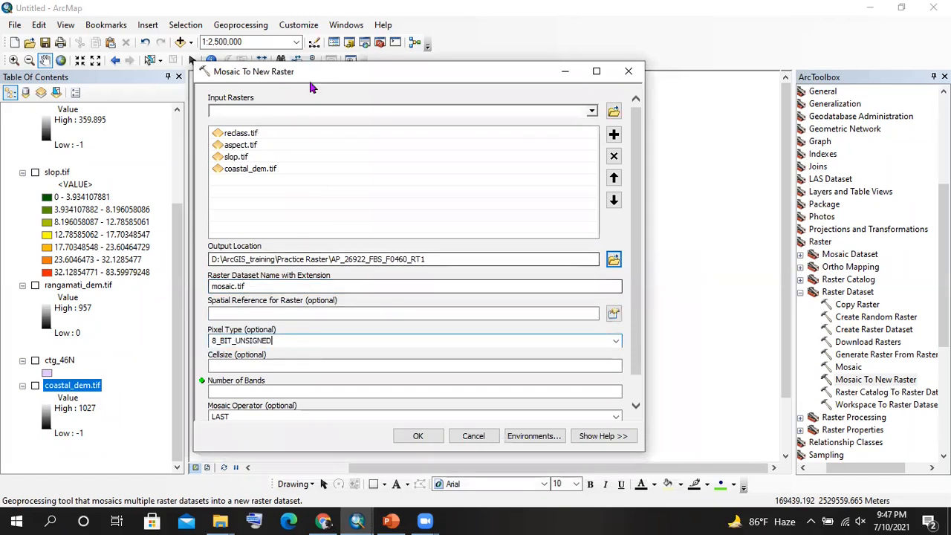
pyautogui.moveTo(391, 75); pyautogui.dragTo(471, 73)
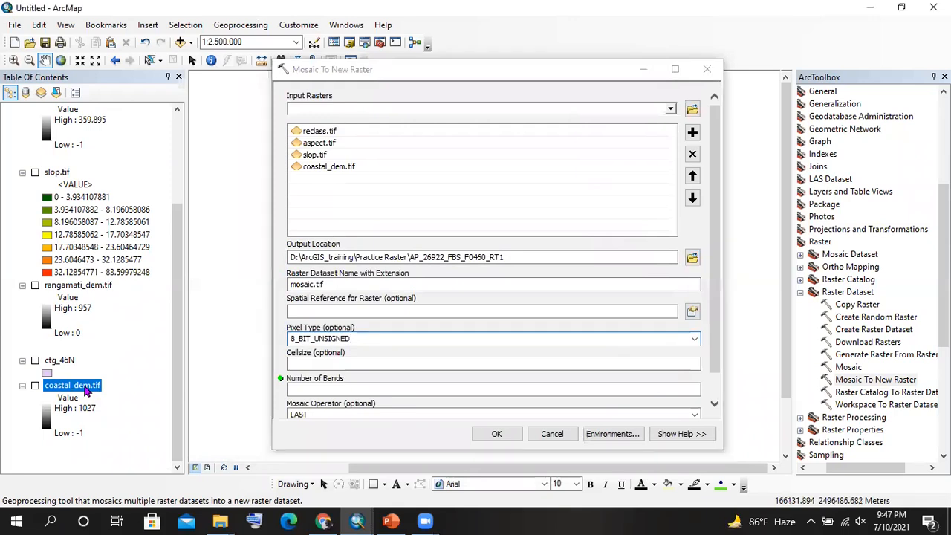
pyautogui.rightClick(84, 385)
pyautogui.click(124, 376)
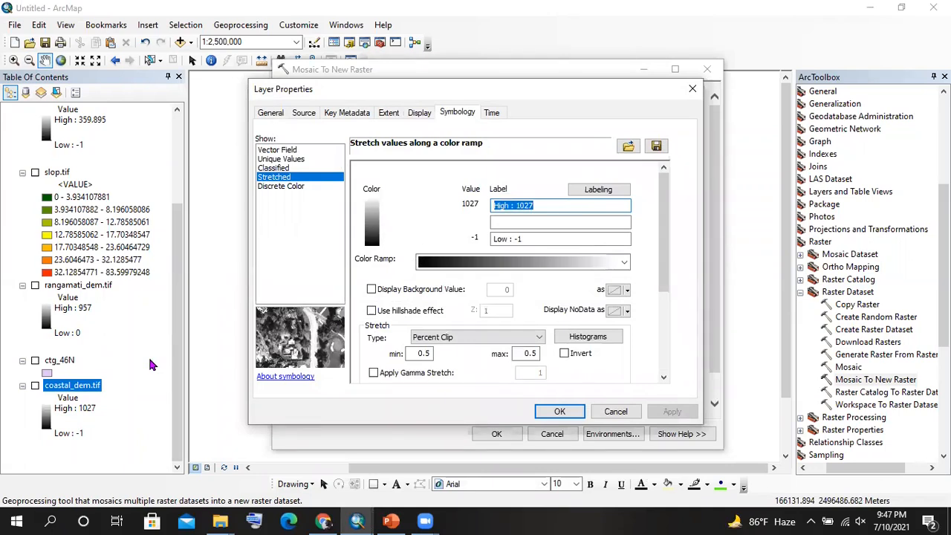
pyautogui.click(317, 113)
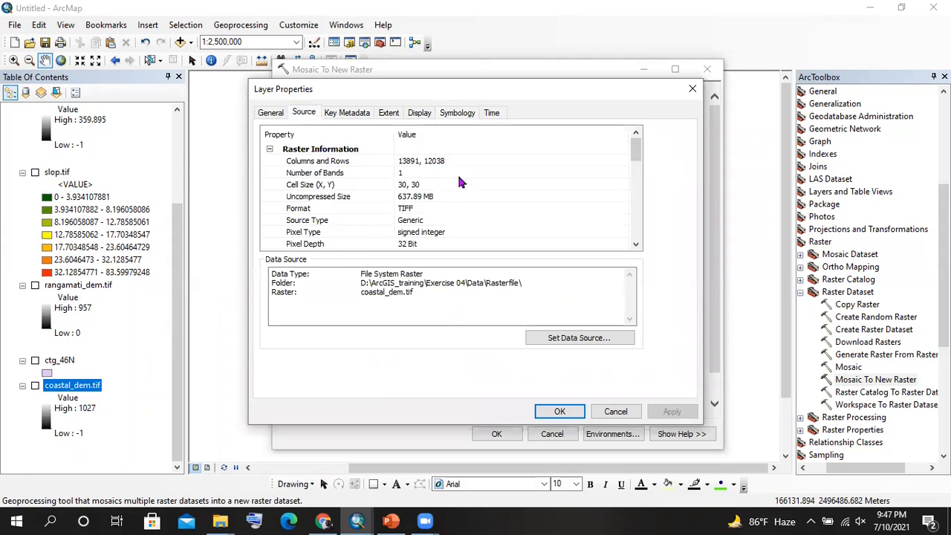
pyautogui.scroll(-2, 457, 186)
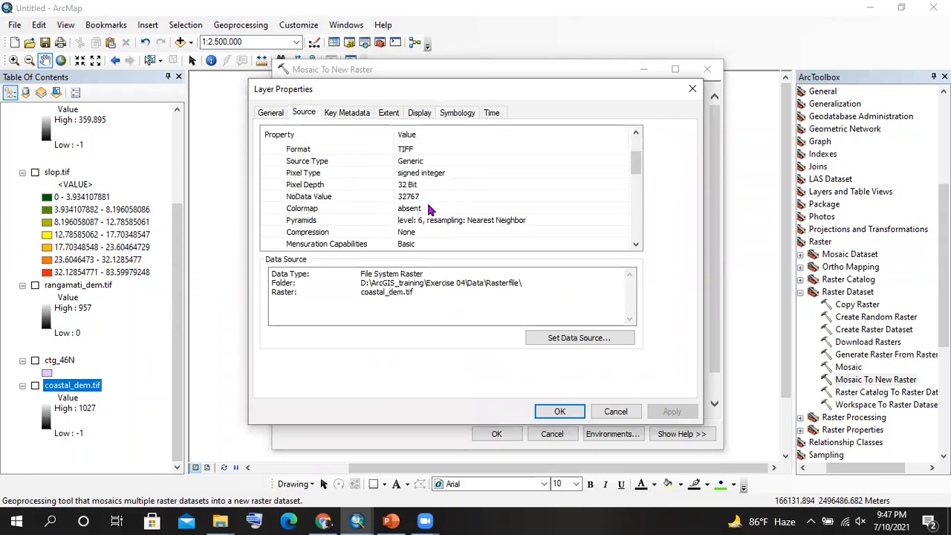
pyautogui.click(411, 186)
pyautogui.click(430, 172)
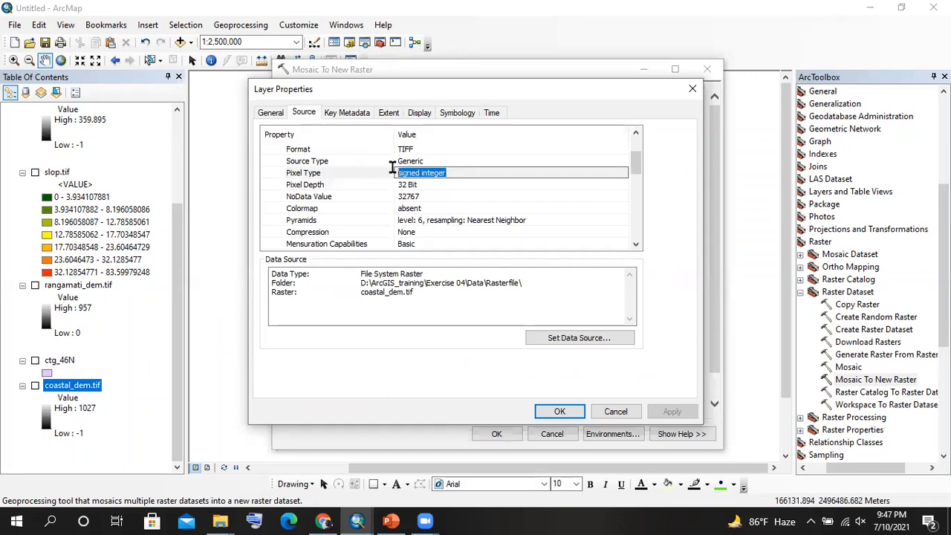
pyautogui.click(692, 89)
# - Set the mosaic's pixel type to 16_BIT_SIGNED
pyautogui.click(687, 339)
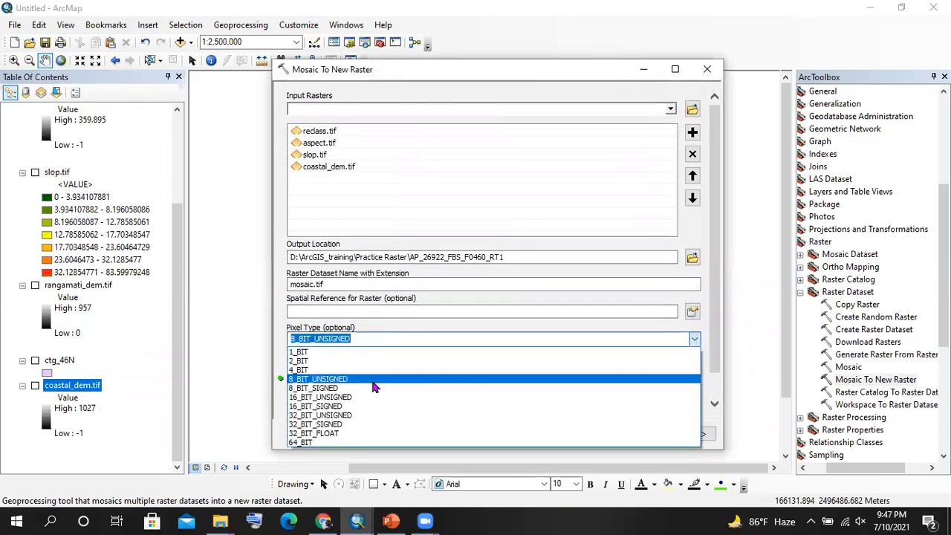
pyautogui.click(327, 407)
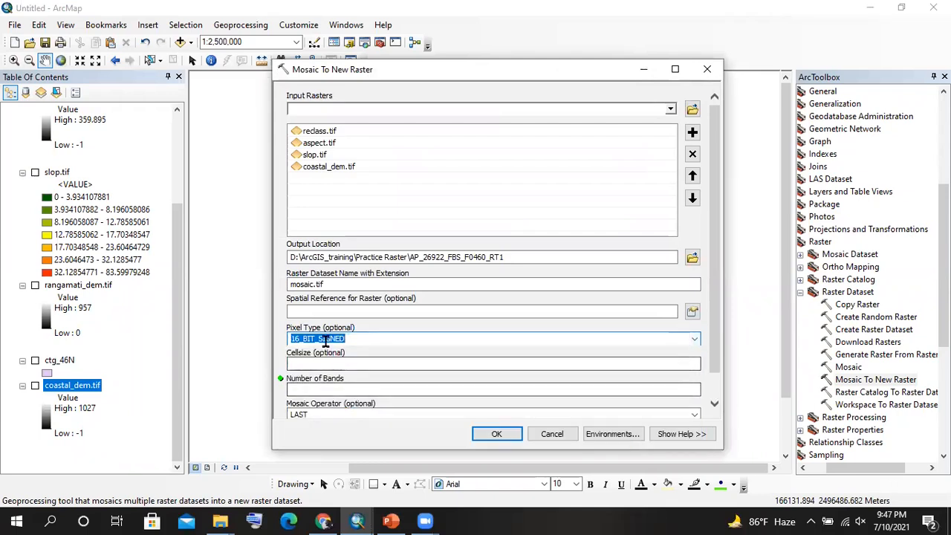
pyautogui.click(325, 340)
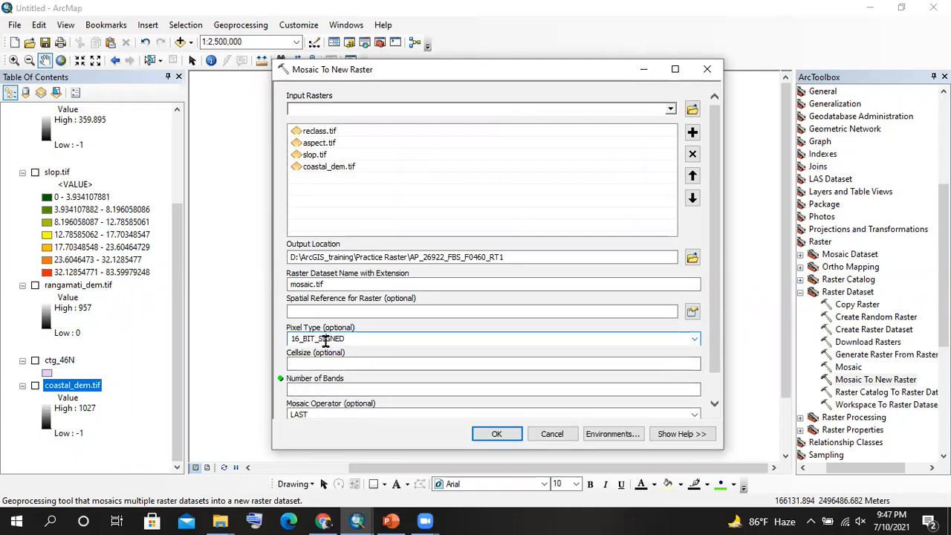
pyautogui.moveTo(390, 71); pyautogui.dragTo(379, 66)
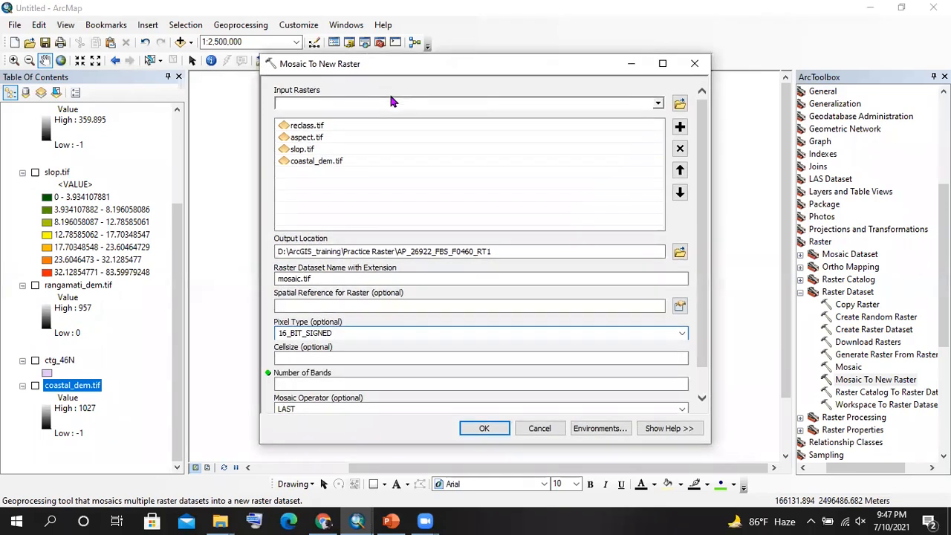
# - Set the mosaic's cell size to 30 and review the band, operator and colormap settings
pyautogui.click(322, 356)
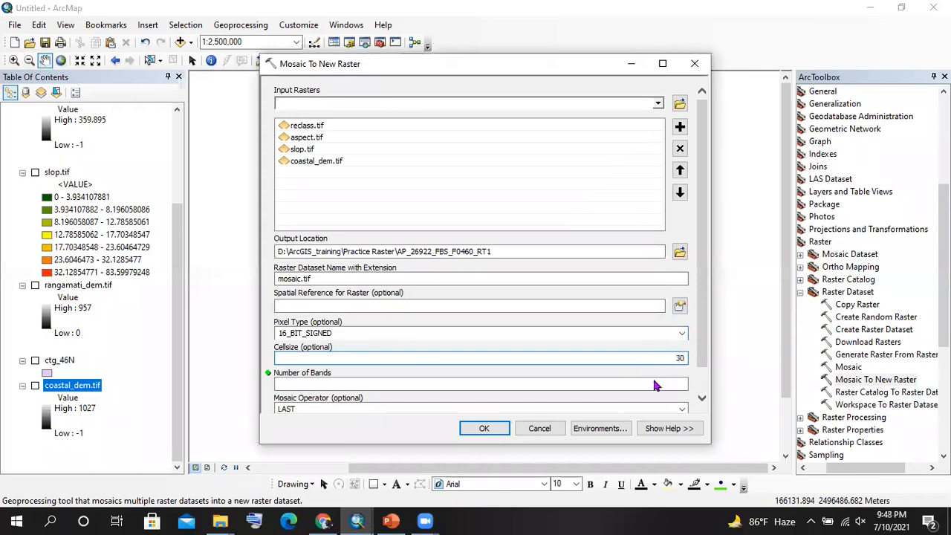
pyautogui.click(289, 383)
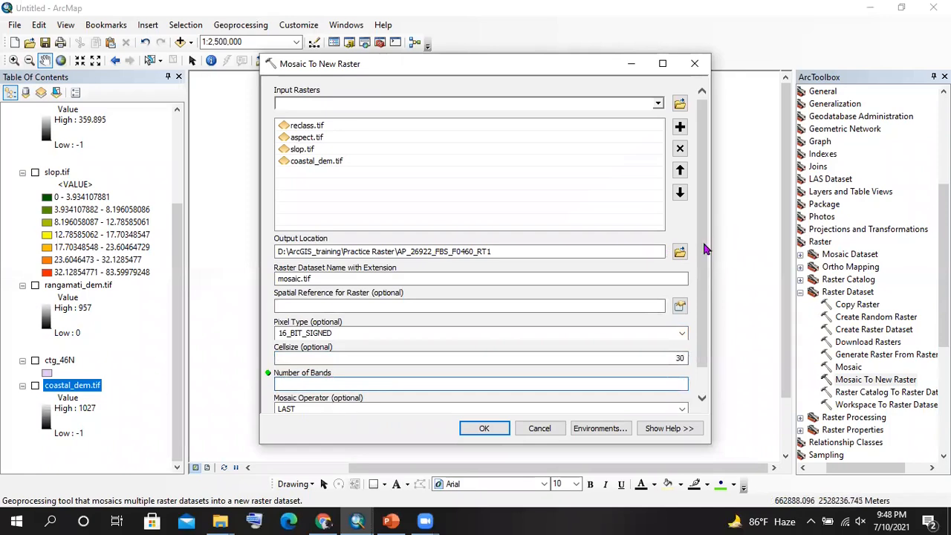
pyautogui.scroll(-2, 369, 378)
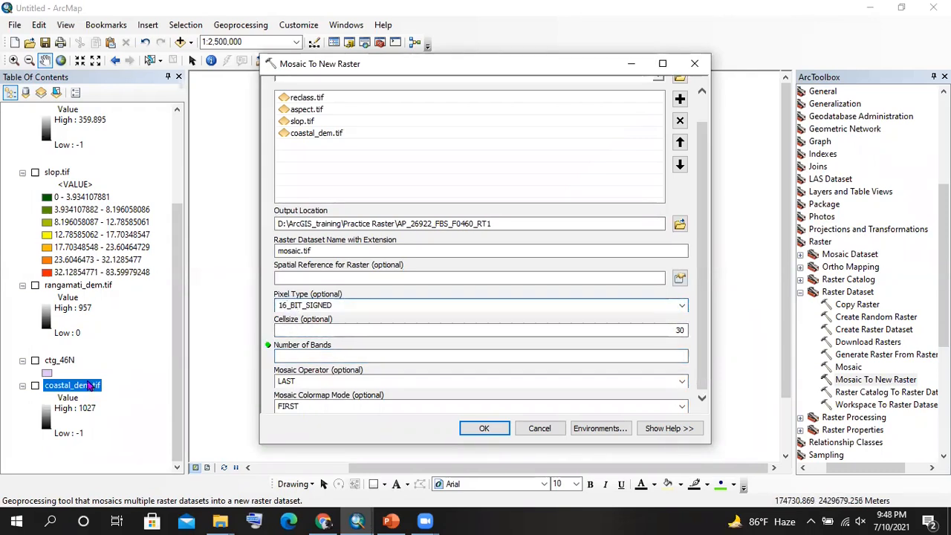
pyautogui.moveTo(281, 304); pyautogui.dragTo(290, 306)
pyautogui.click(682, 328)
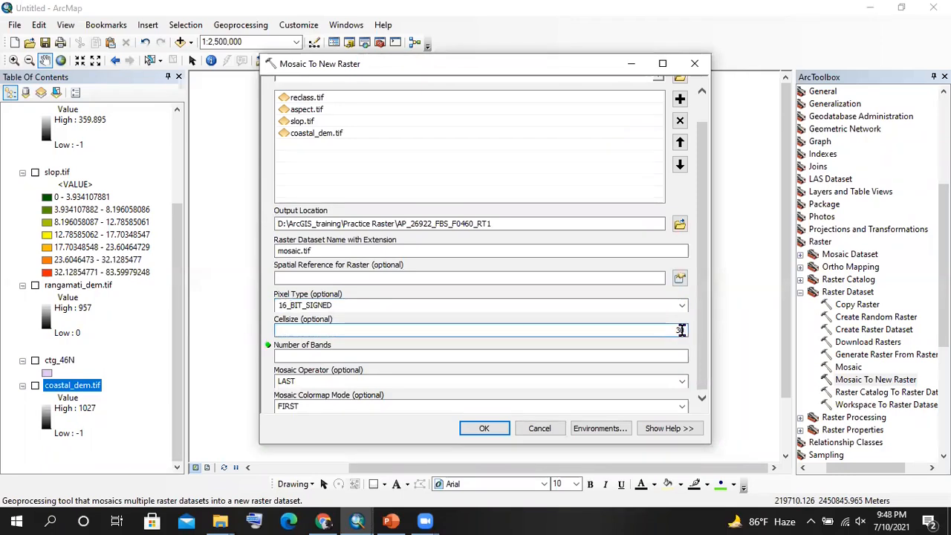
# - Check the cell size in the source properties of the coastal_dem.tif layer against the mosaic's cell size setting
pyautogui.moveTo(672, 330); pyautogui.dragTo(689, 331)
pyautogui.rightClick(85, 385)
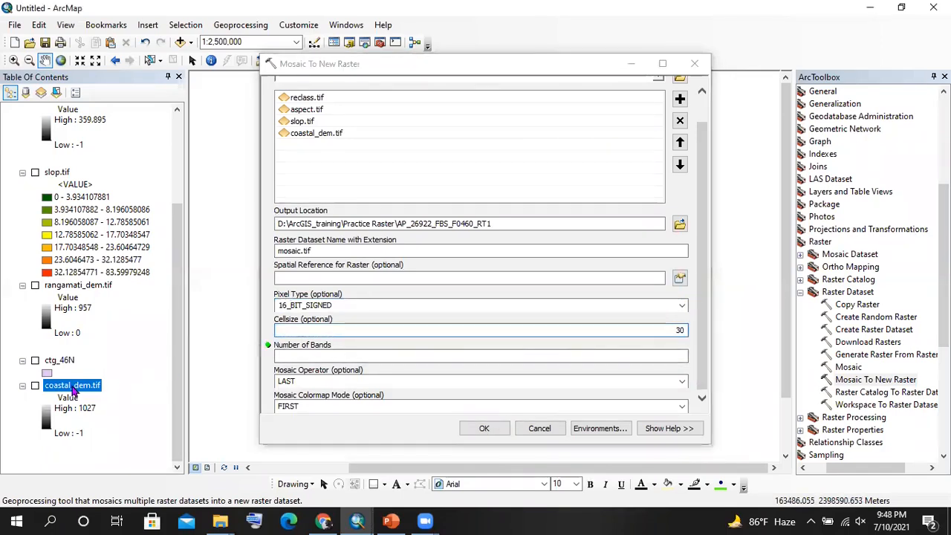
pyautogui.click(115, 372)
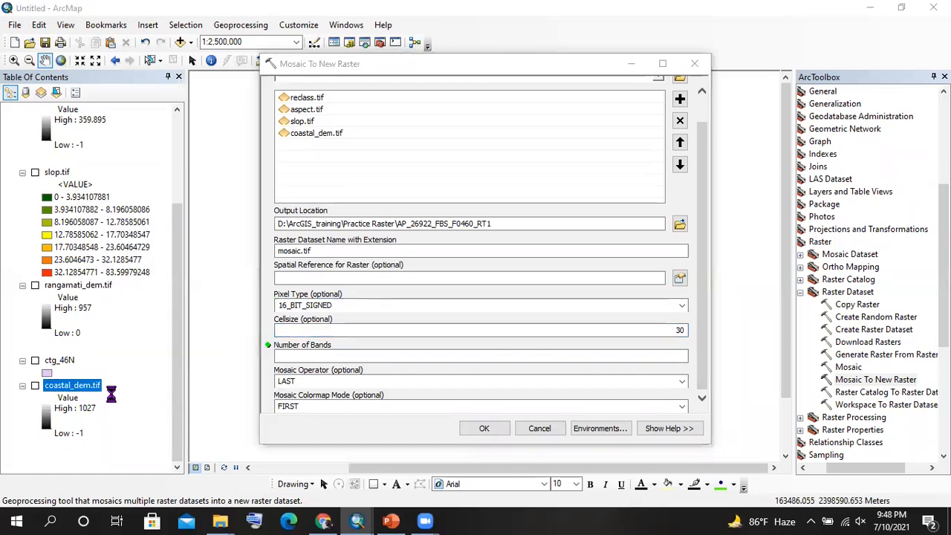
pyautogui.click(413, 196)
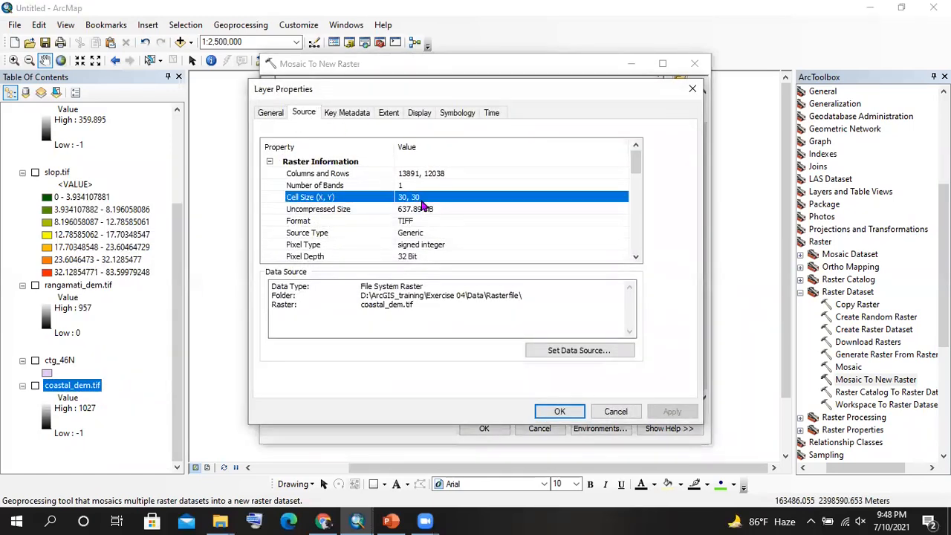
pyautogui.click(349, 202)
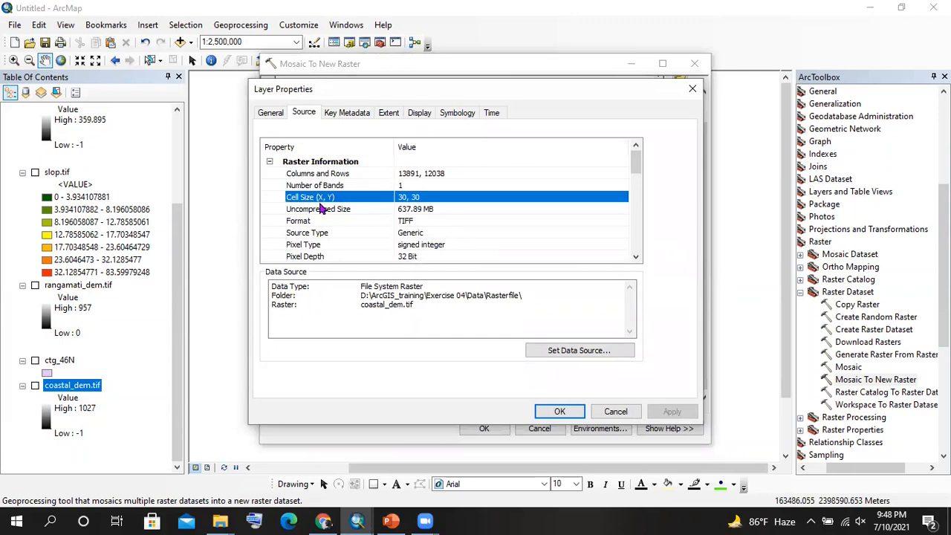
pyautogui.click(420, 198)
pyautogui.doubleClick(413, 197)
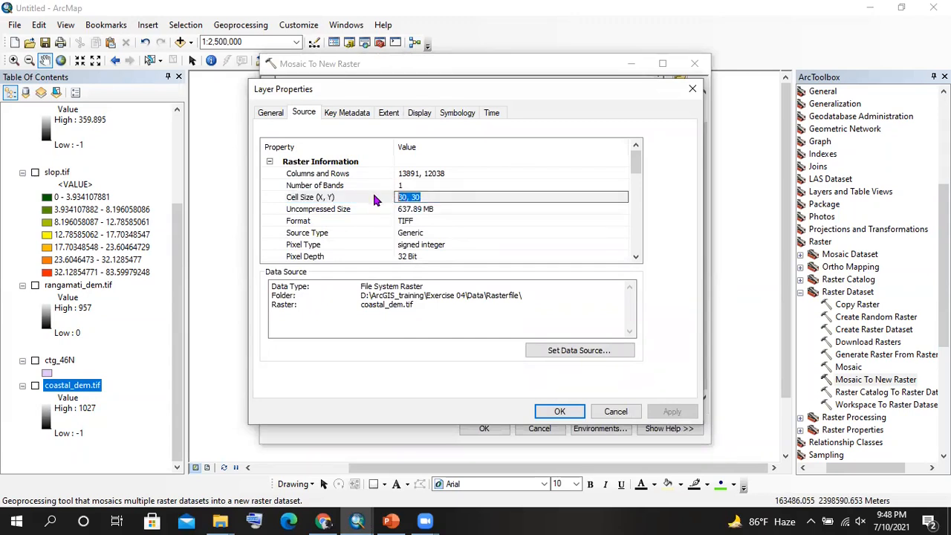
pyautogui.moveTo(428, 89); pyautogui.dragTo(376, 133)
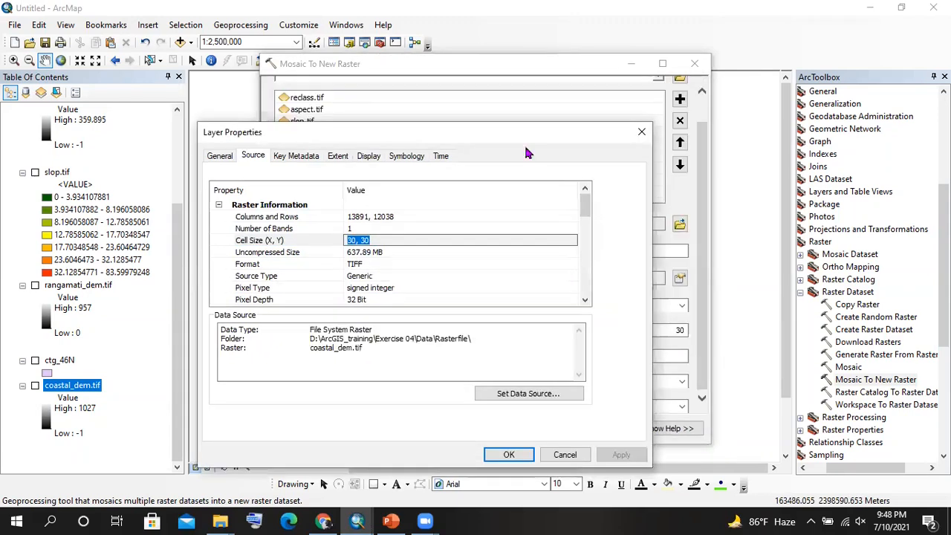
pyautogui.click(640, 131)
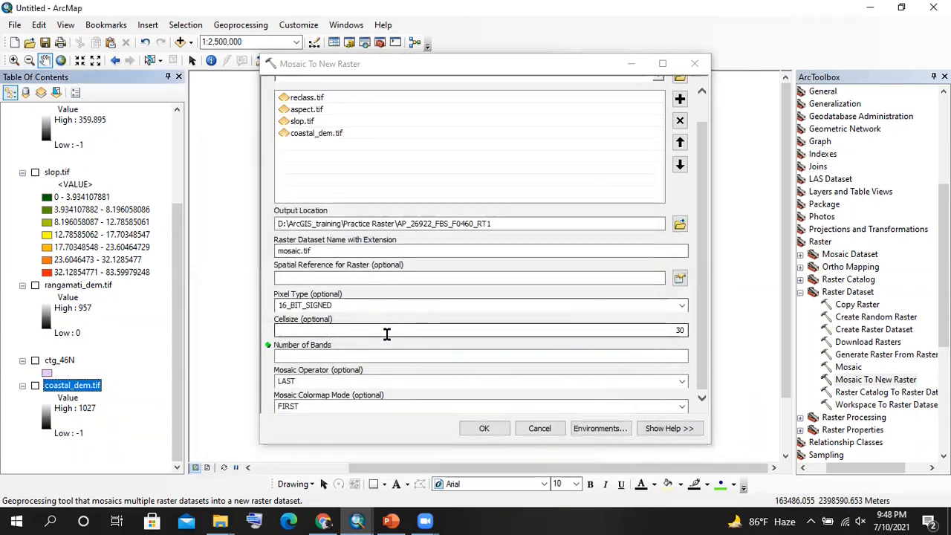
pyautogui.click(303, 327)
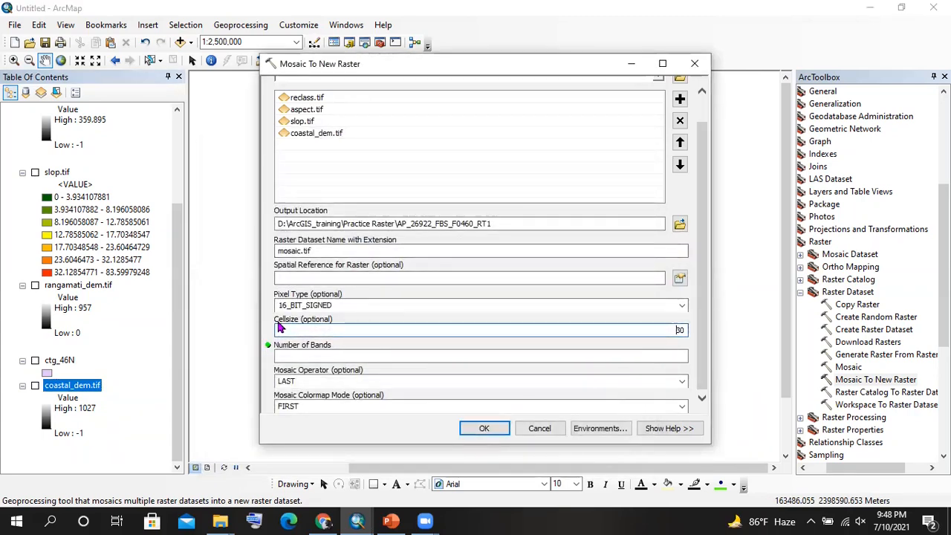
# - Examine the pixel depth, NoData value and pixel type in the source properties of the coastal_dem.tif layer
pyautogui.rightClick(76, 383)
pyautogui.click(115, 373)
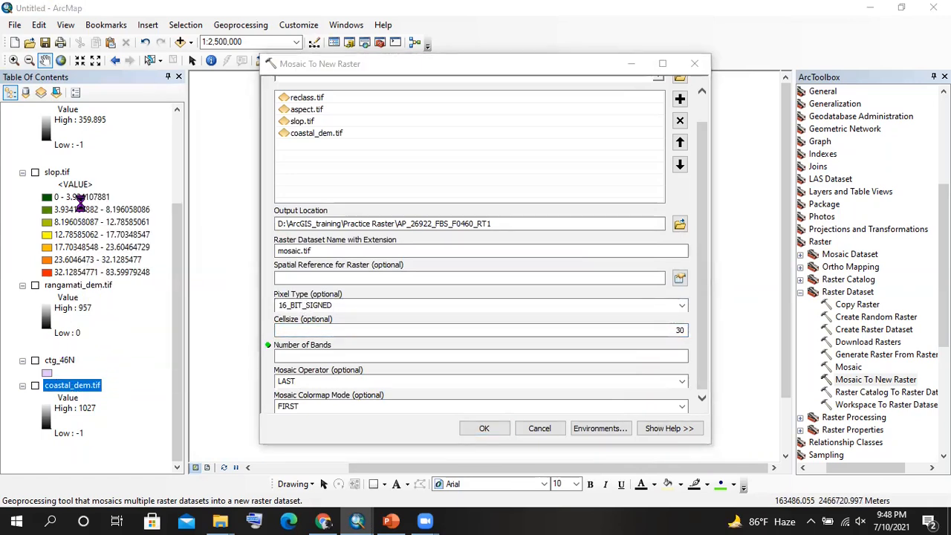
pyautogui.scroll(-8, 441, 217)
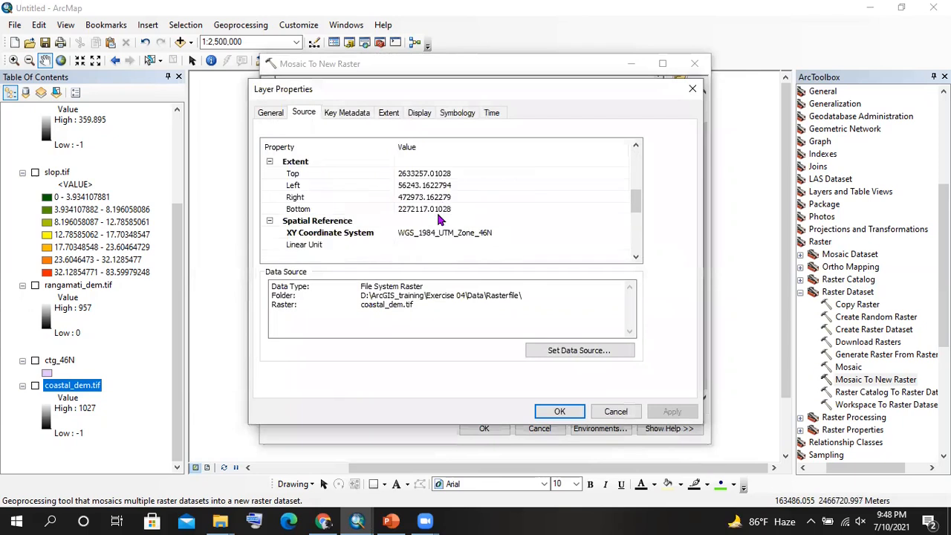
pyautogui.scroll(8, 465, 222)
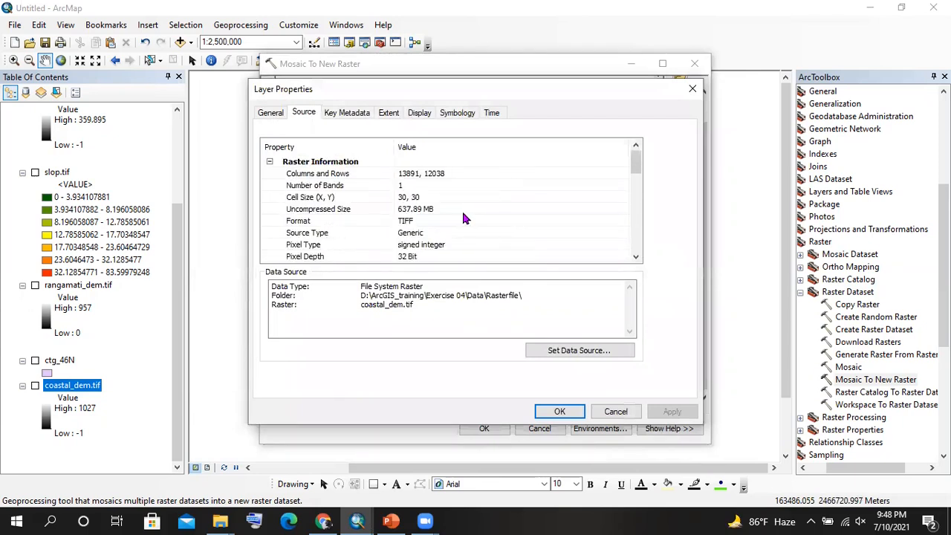
pyautogui.scroll(-3, 462, 218)
pyautogui.scroll(2, 445, 220)
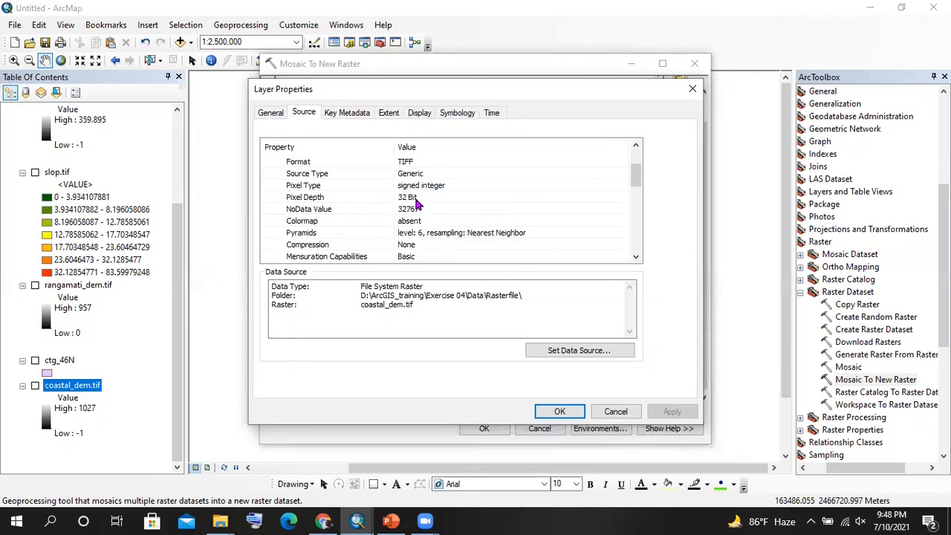
pyautogui.click(416, 199)
pyautogui.click(424, 210)
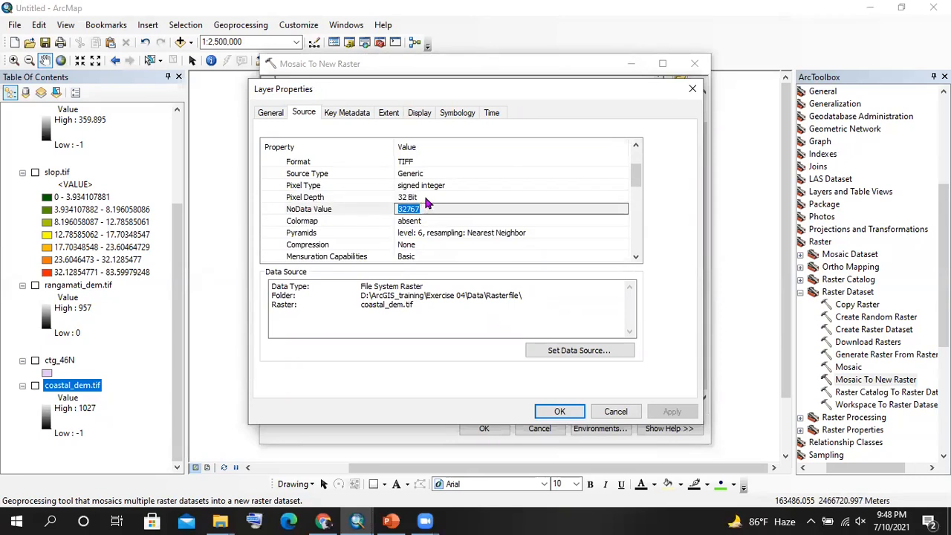
pyautogui.click(436, 187)
pyautogui.click(692, 89)
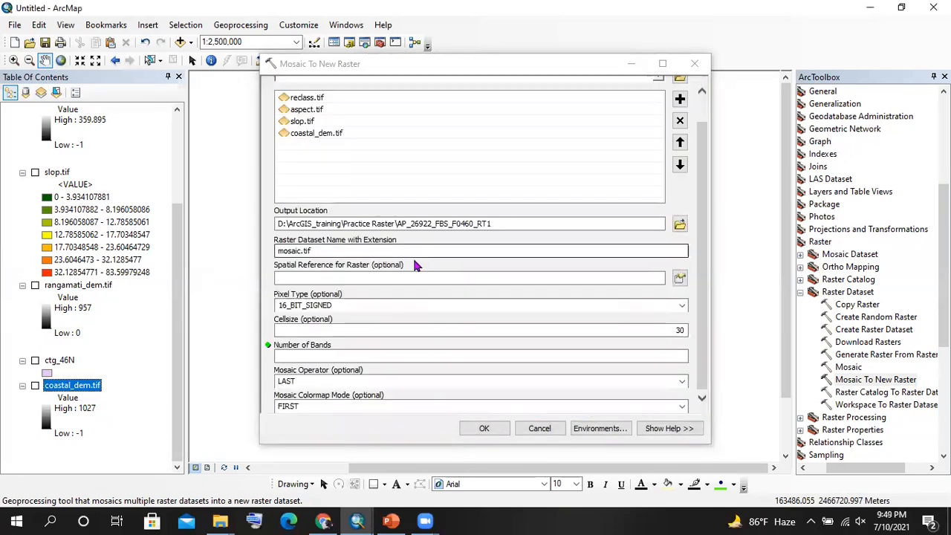
# - Set the mosaic's pixel type to 32_BIT_SIGNED
pyautogui.click(682, 305)
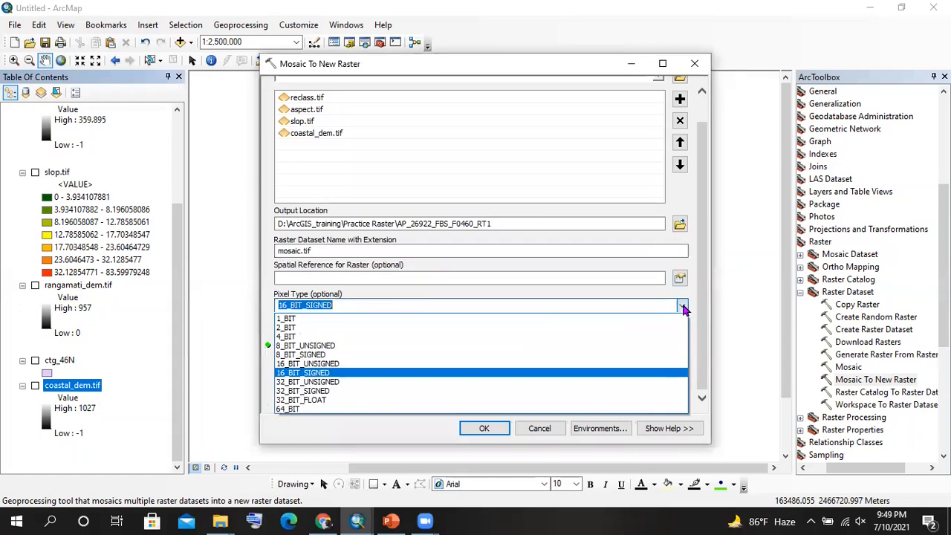
pyautogui.click(312, 390)
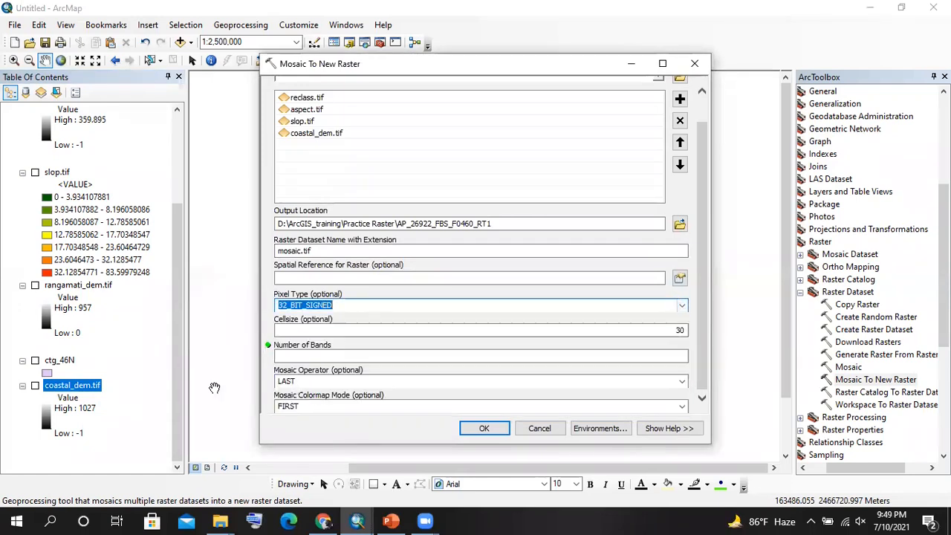
pyautogui.click(355, 309)
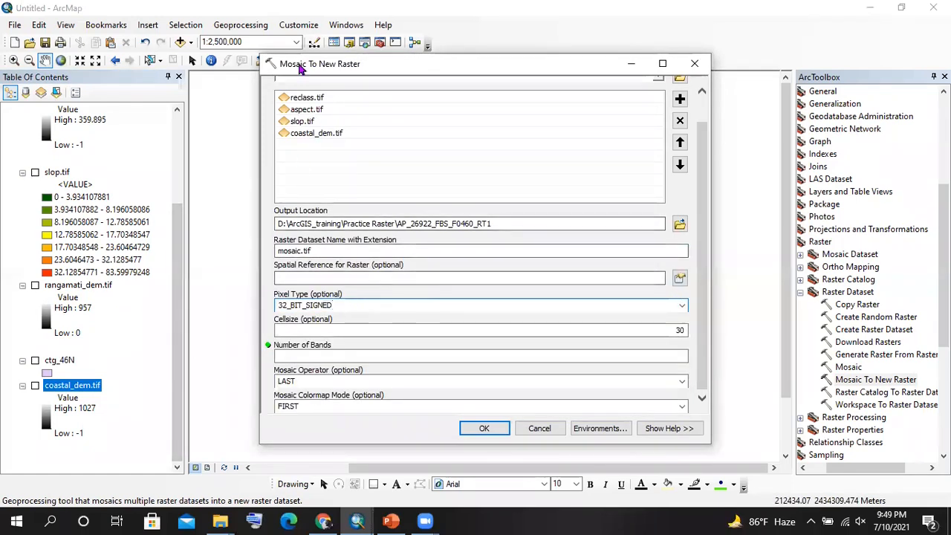
pyautogui.moveTo(301, 67); pyautogui.dragTo(564, 118)
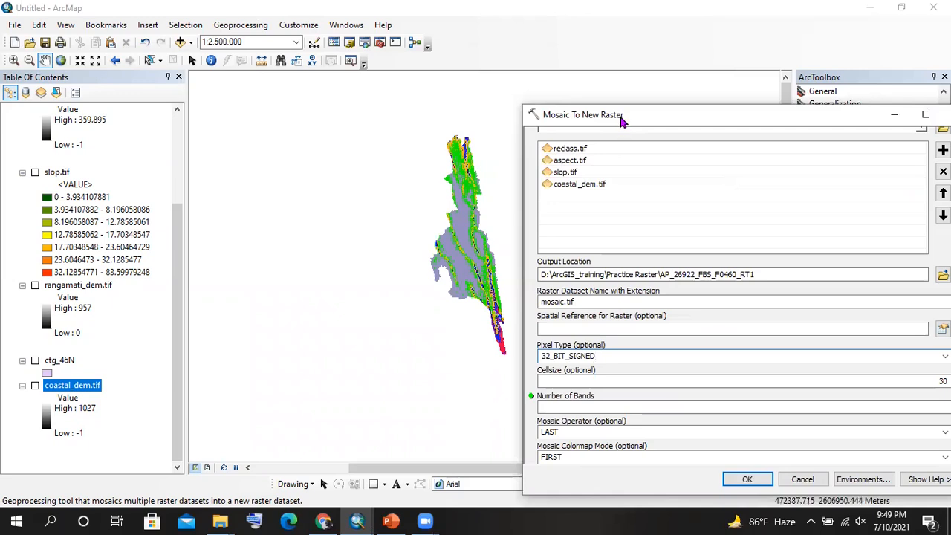
pyautogui.moveTo(615, 119); pyautogui.dragTo(382, 59)
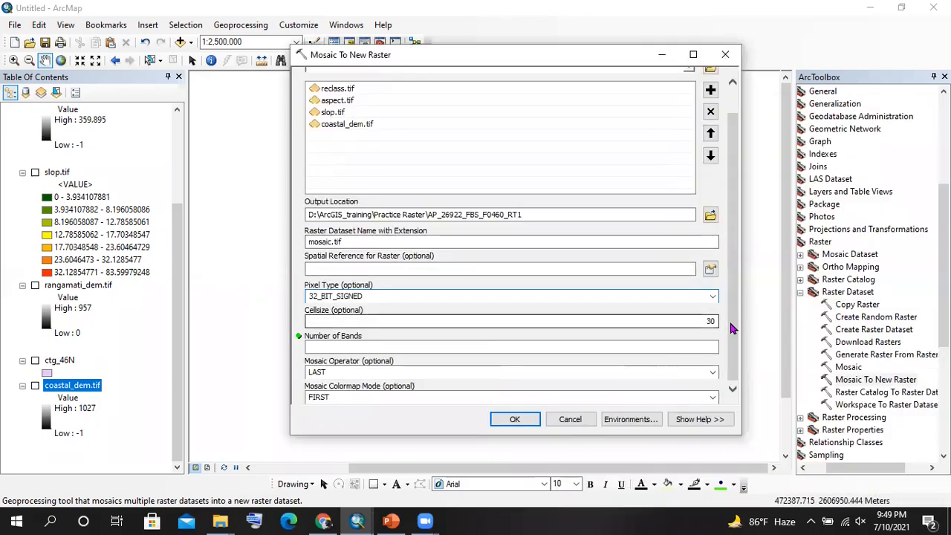
# - Check the number of bands in the reclass.tif layer's source properties and set the mosaic's number of bands to 1
pyautogui.click(496, 344)
pyautogui.scroll(3, 88, 141)
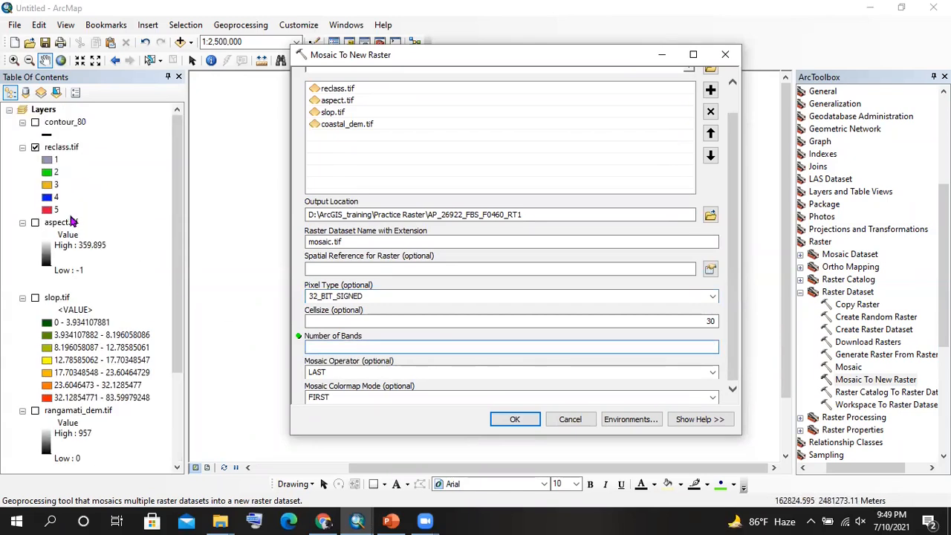
pyautogui.click(70, 148)
pyautogui.rightClick(71, 149)
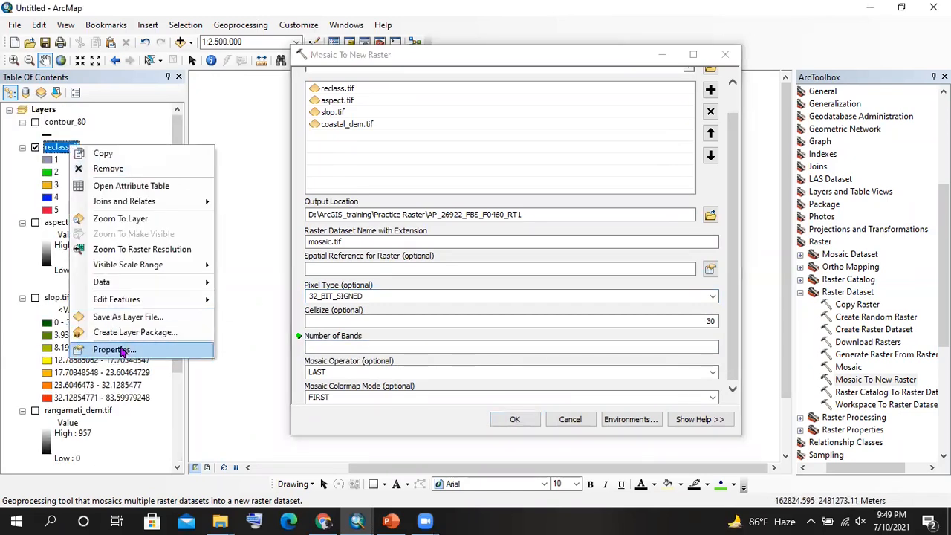
pyautogui.click(122, 347)
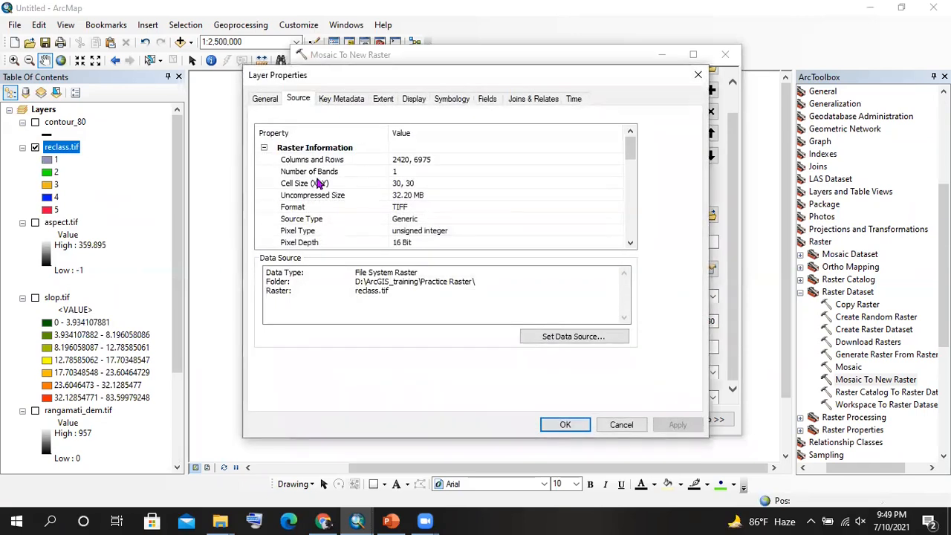
pyautogui.click(313, 173)
pyautogui.click(394, 172)
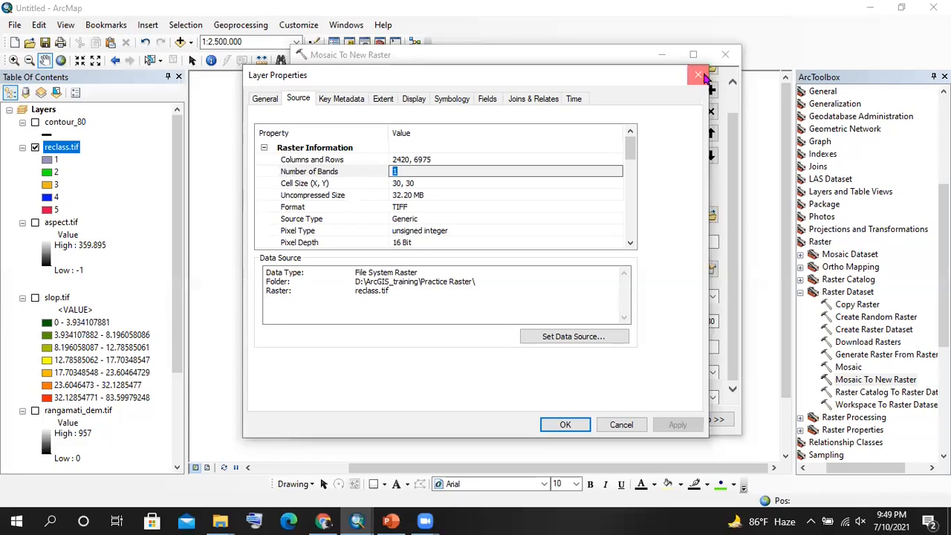
pyautogui.click(698, 75)
pyautogui.click(708, 344)
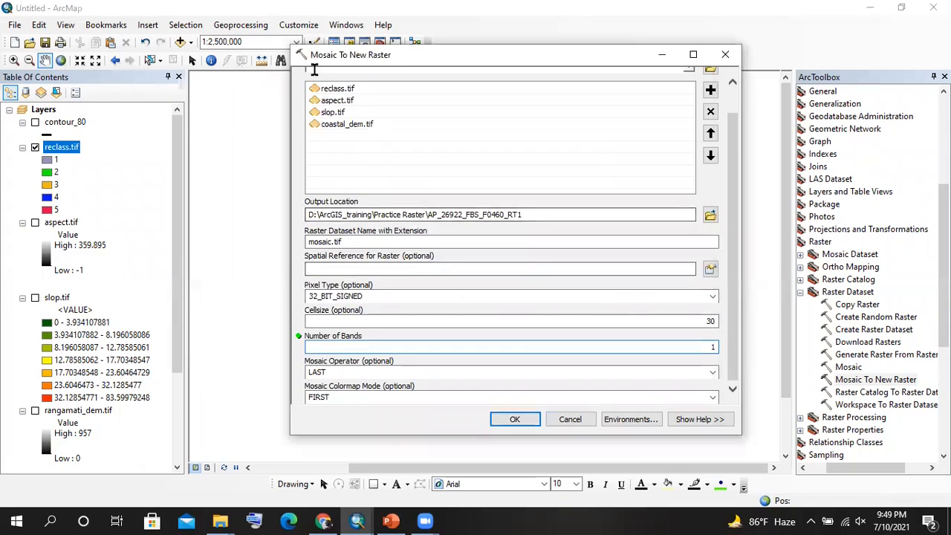
# - Switch to the ASF Data Search page in the browser, look at the available datasets, and return to ArcMap
pyautogui.moveTo(316, 58); pyautogui.dragTo(309, 68)
pyautogui.click(323, 520)
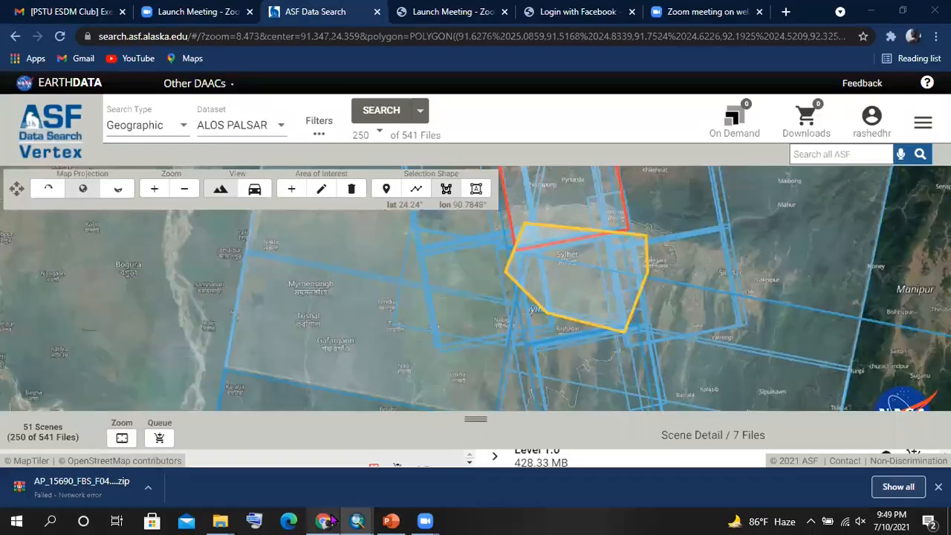
pyautogui.click(267, 141)
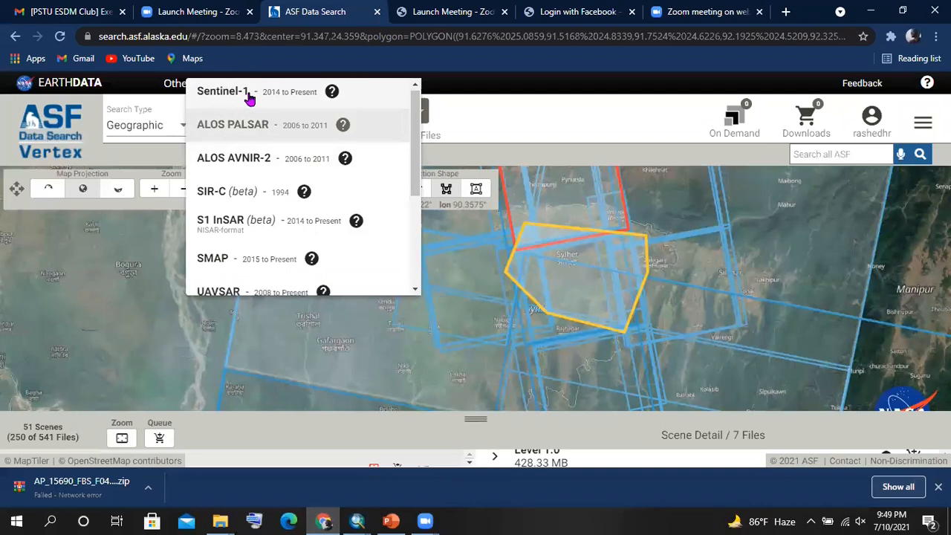
pyautogui.moveTo(358, 520)
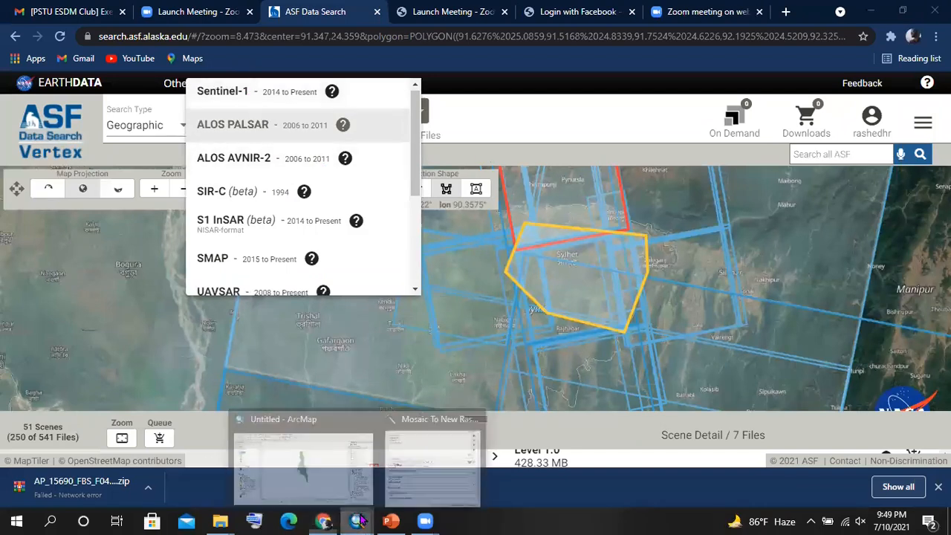
pyautogui.click(340, 475)
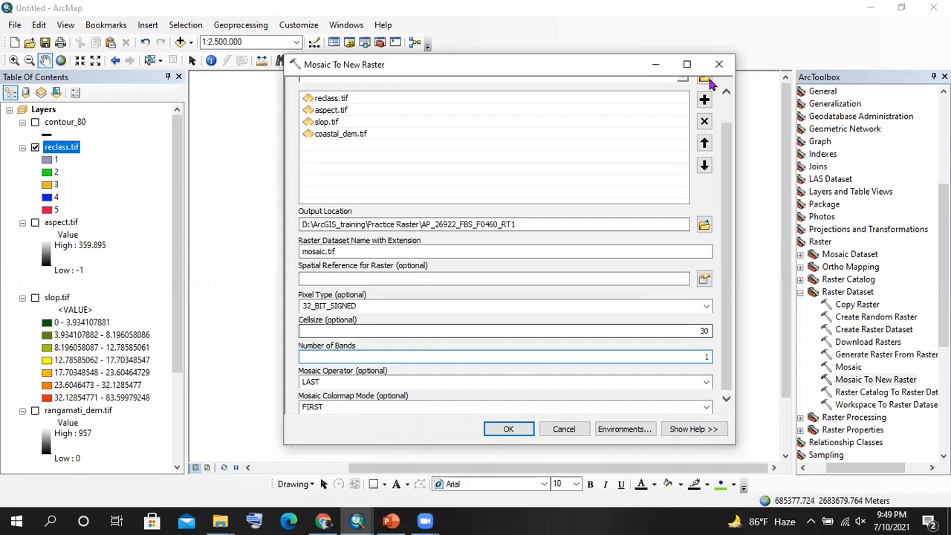
# - Close the Mosaic To New Raster tool without running it and turn on the coastal_dem.tif layer
pyautogui.moveTo(475, 66); pyautogui.dragTo(445, 115)
pyautogui.click(688, 114)
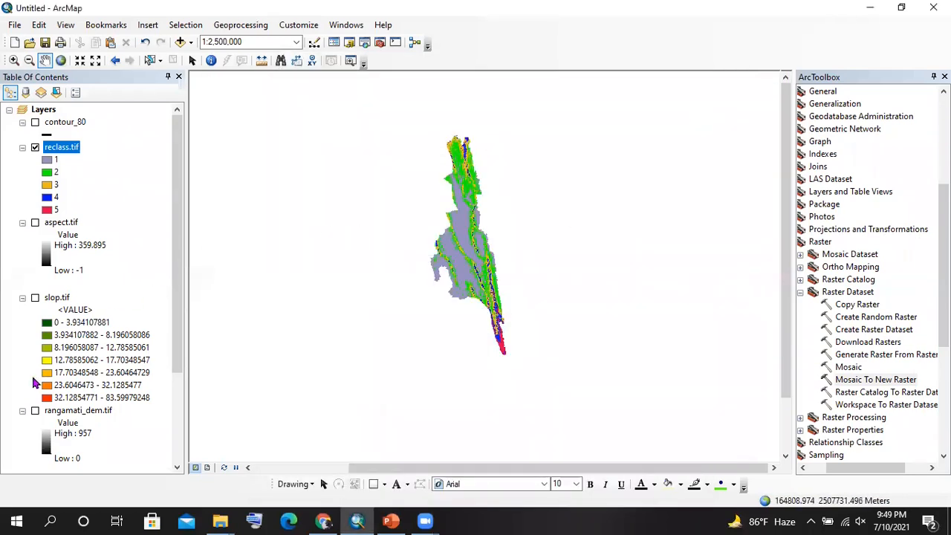
pyautogui.scroll(-2, 35, 405)
pyautogui.scroll(-2, 37, 368)
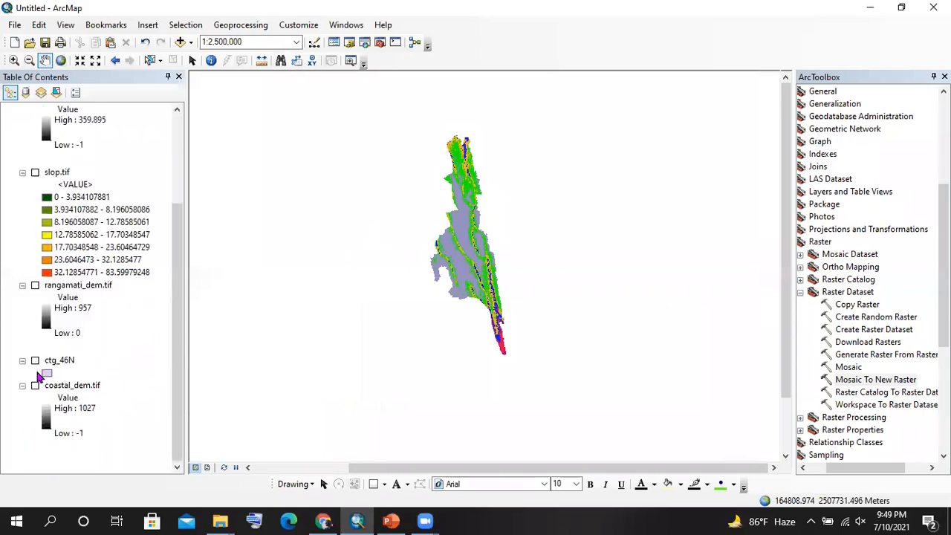
pyautogui.click(34, 386)
pyautogui.moveTo(432, 262); pyautogui.dragTo(563, 249)
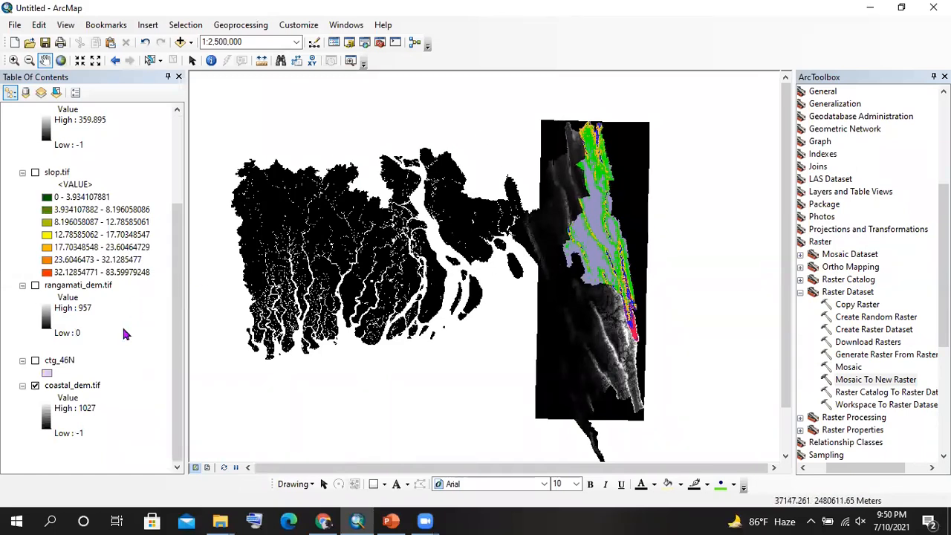
# - Turn off the reclass.tif layer and move coastal_dem.tif above contour_80 in the layer order
pyautogui.scroll(3, 67, 167)
pyautogui.click(35, 147)
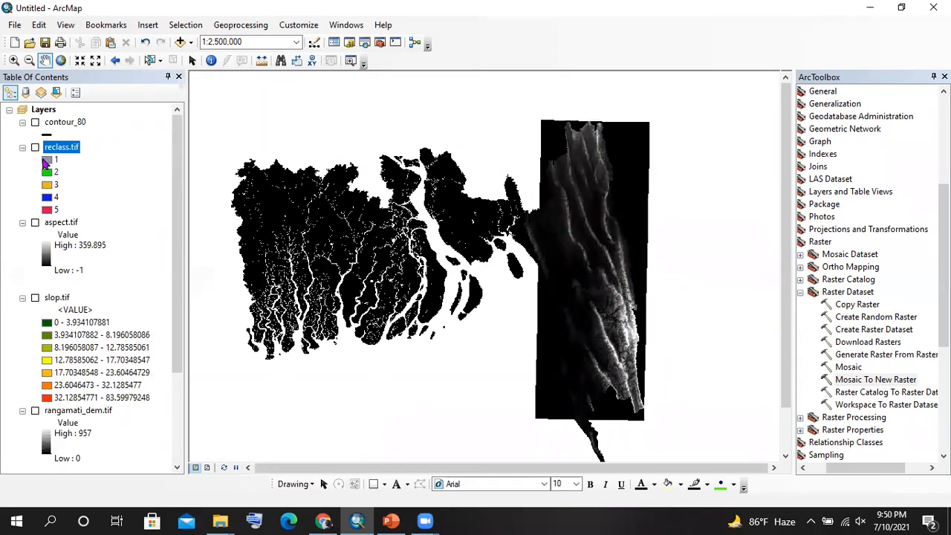
pyautogui.scroll(-3, 107, 301)
pyautogui.moveTo(74, 385); pyautogui.dragTo(91, 125)
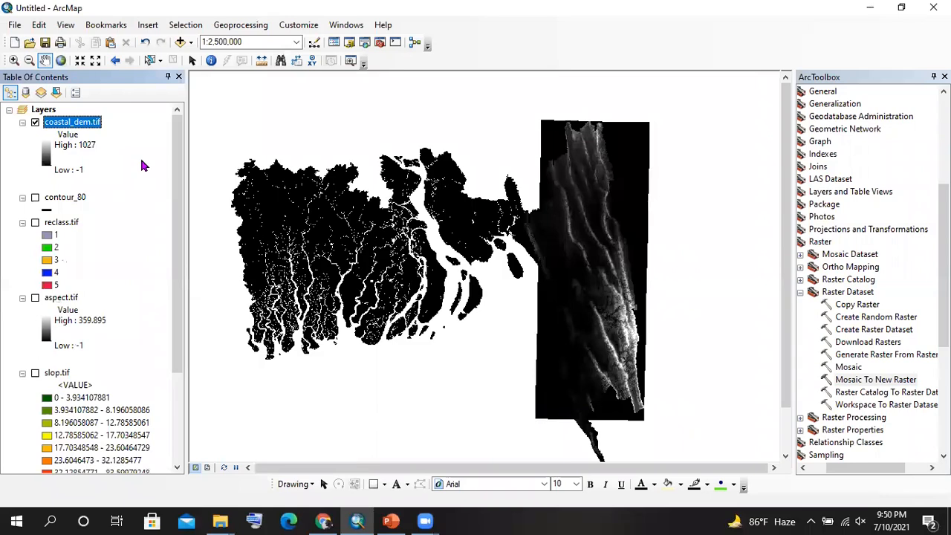
pyautogui.click(88, 178)
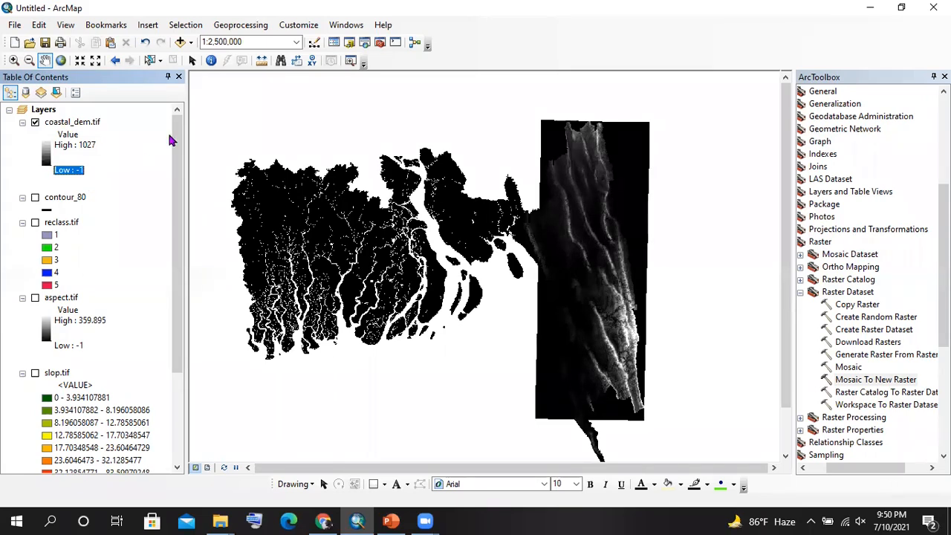
pyautogui.scroll(2, 583, 235)
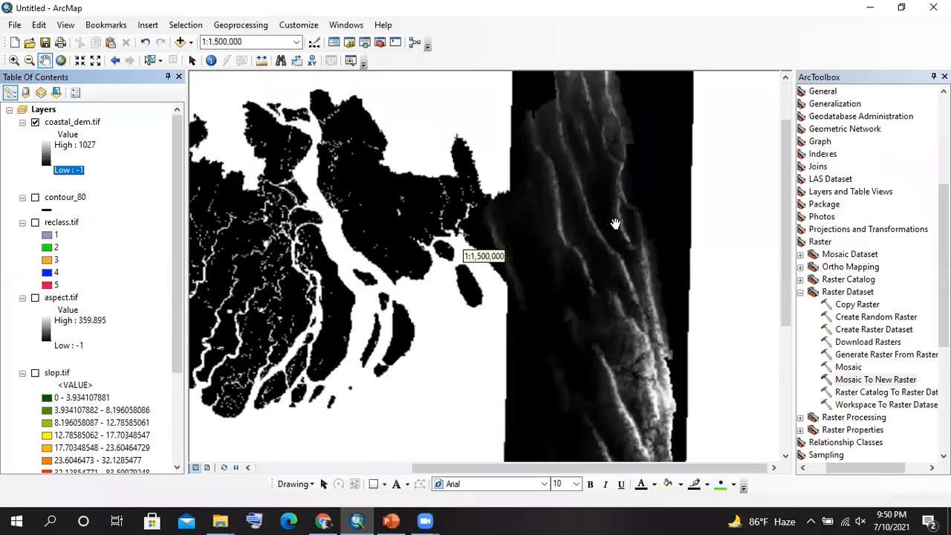
# - Remove coastal_dem.tif from the map and undo the removal
pyautogui.scroll(-2, 512, 235)
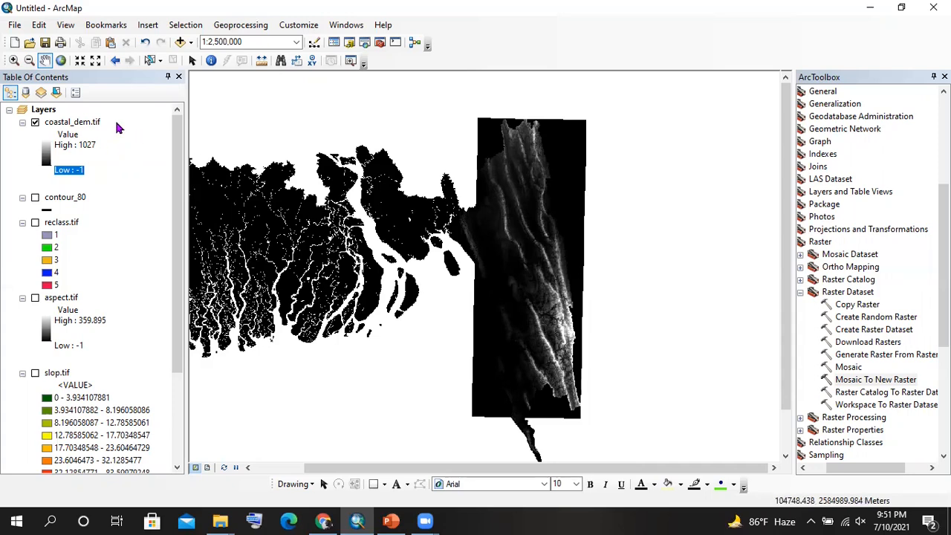
pyautogui.scroll(-3, 75, 199)
pyautogui.scroll(3, 84, 243)
pyautogui.rightClick(86, 128)
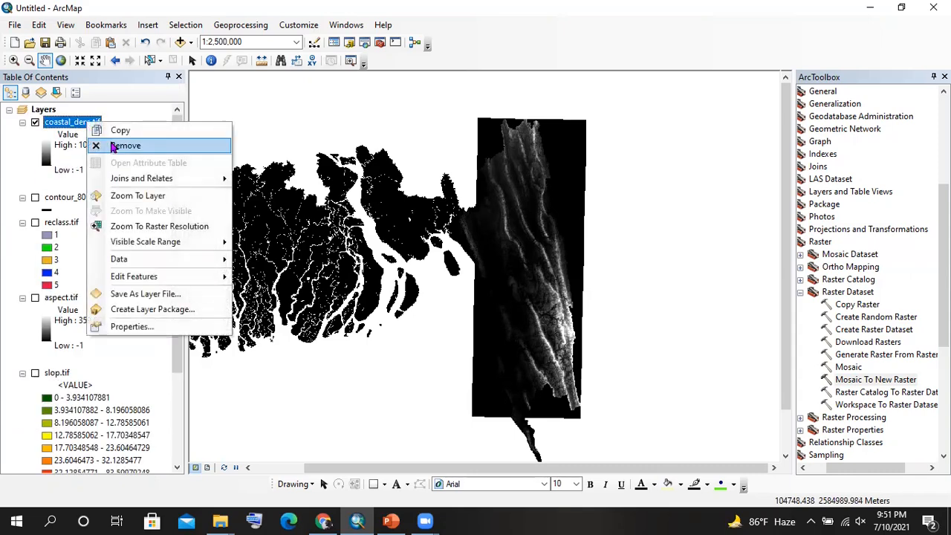
pyautogui.click(110, 145)
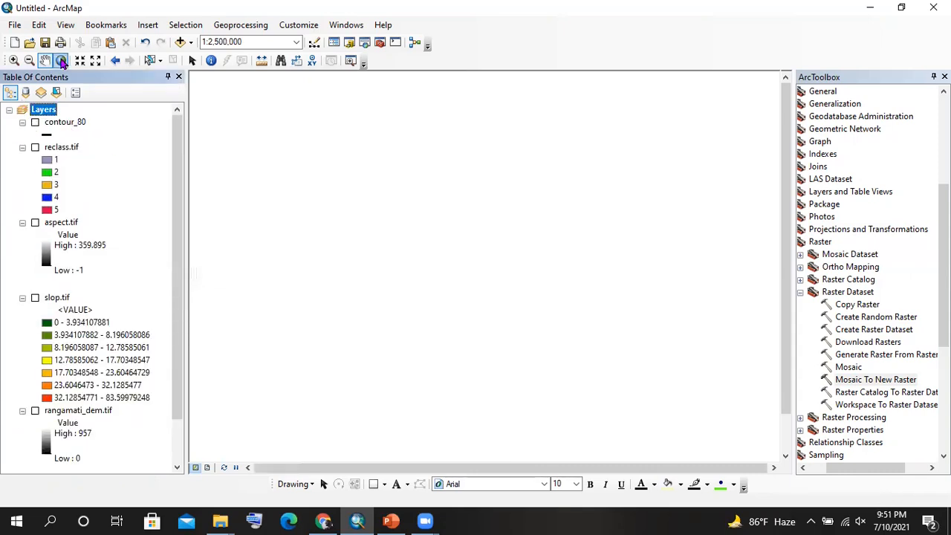
pyautogui.click(146, 43)
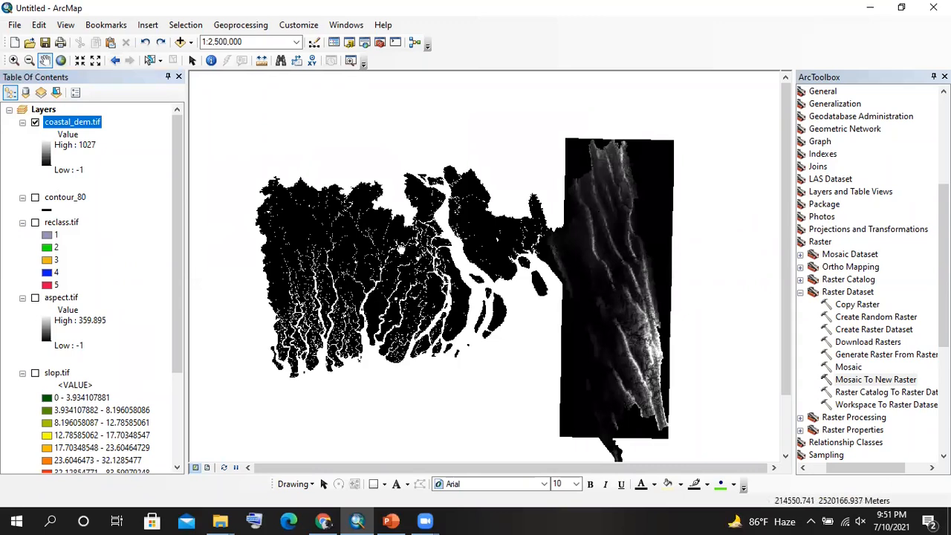
# - Add bgd_admbnda_adm0_bbs_20180410 and bgd_admbnda_adm1_bbs_20180410 from bgd_adm_bbs_20180430.gdb in the Exercise 01 Data_file folder
pyautogui.moveTo(247, 303); pyautogui.dragTo(257, 300)
pyautogui.click(179, 42)
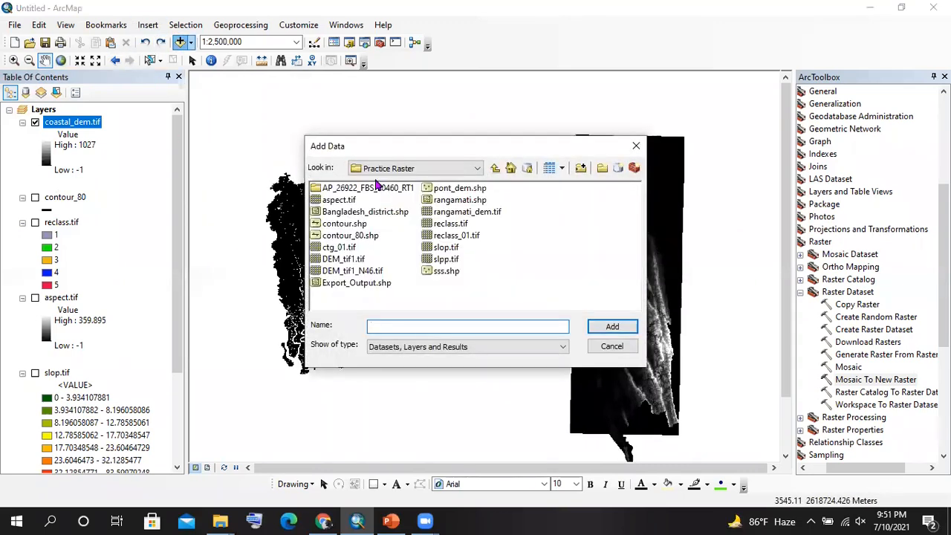
pyautogui.click(495, 168)
pyautogui.click(494, 168)
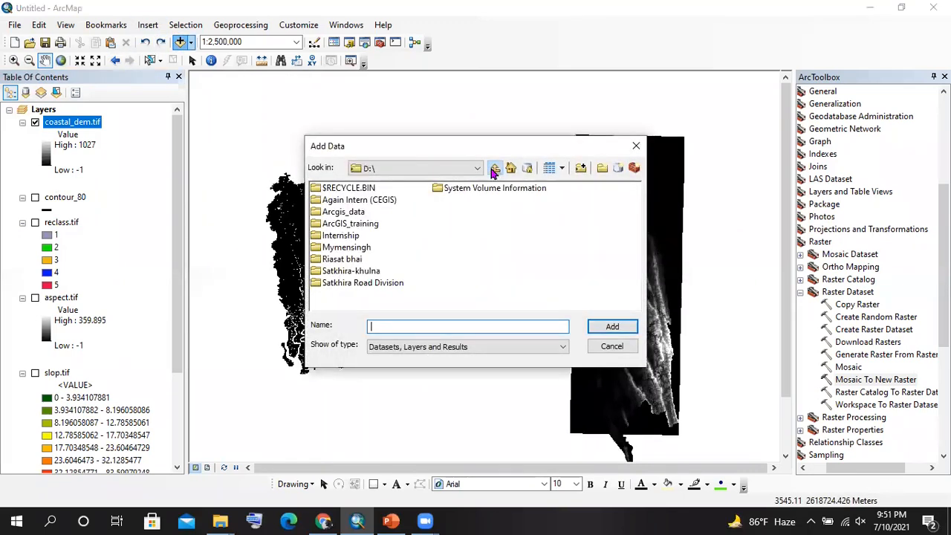
pyautogui.doubleClick(356, 227)
pyautogui.doubleClick(348, 213)
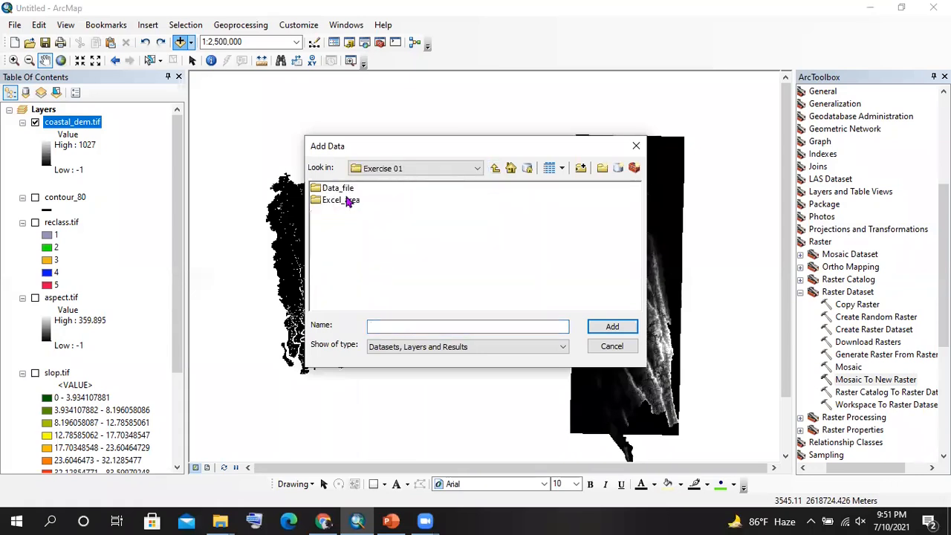
pyautogui.doubleClick(341, 190)
pyautogui.doubleClick(350, 189)
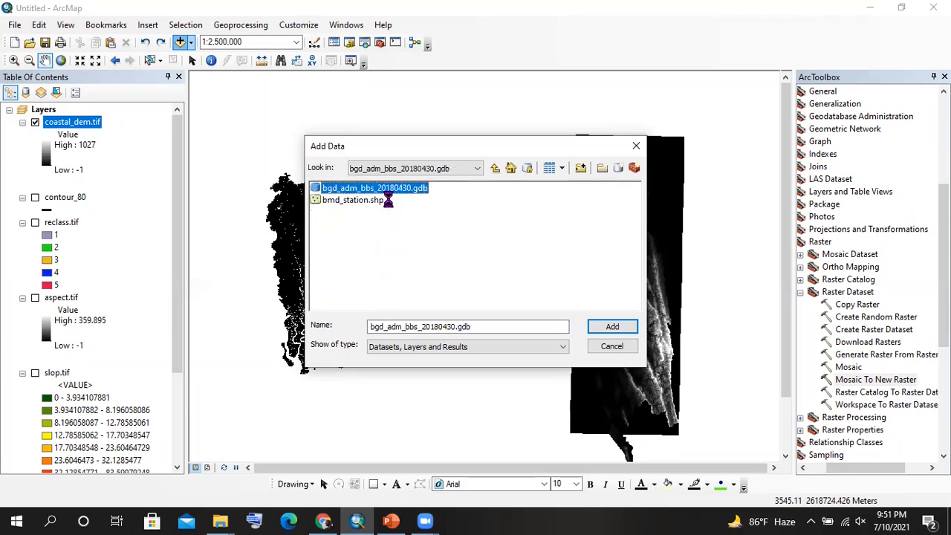
pyautogui.click(386, 201)
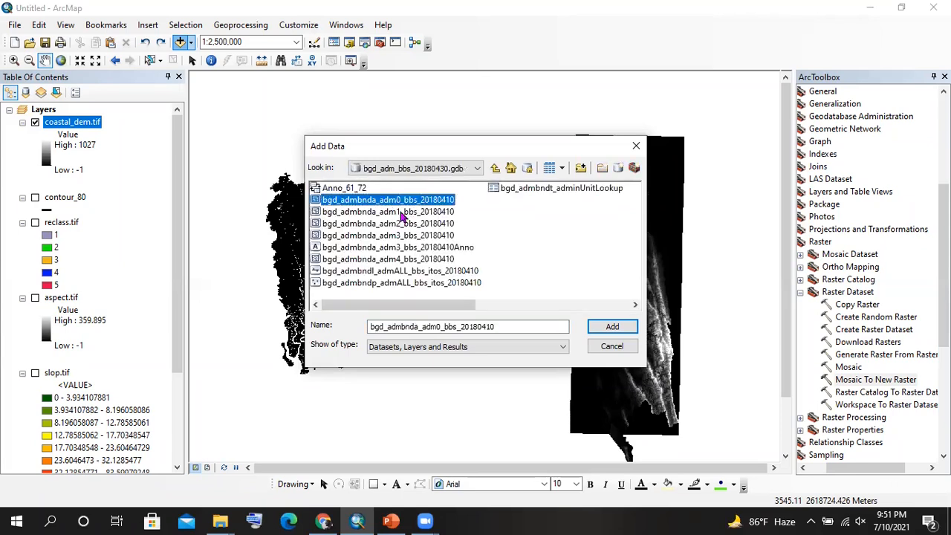
pyautogui.keyDown('ctrl'); pyautogui.click(401, 212); pyautogui.keyUp('ctrl')
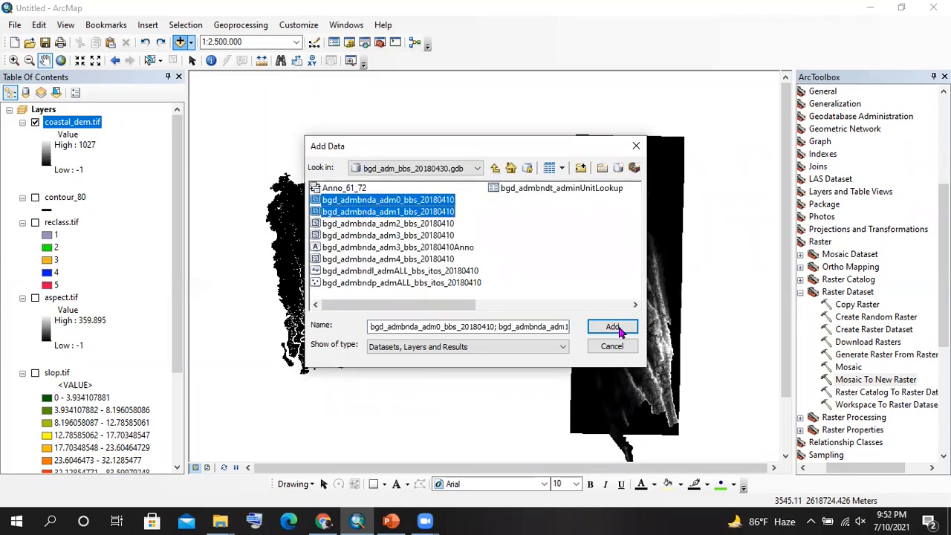
pyautogui.click(619, 329)
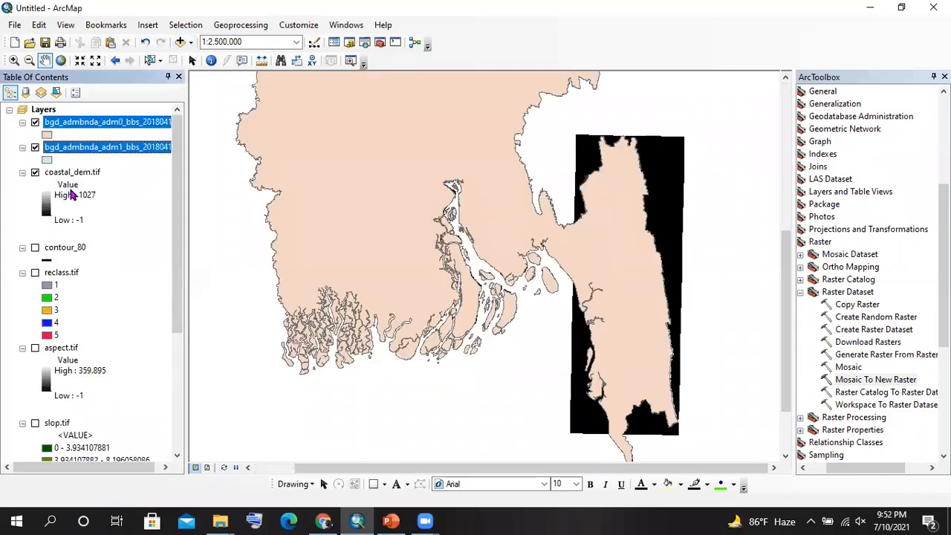
# - Turn off the coastal_dem.tif layer to leave only the administrative boundaries displayed
pyautogui.click(35, 172)
pyautogui.scroll(-6, 89, 223)
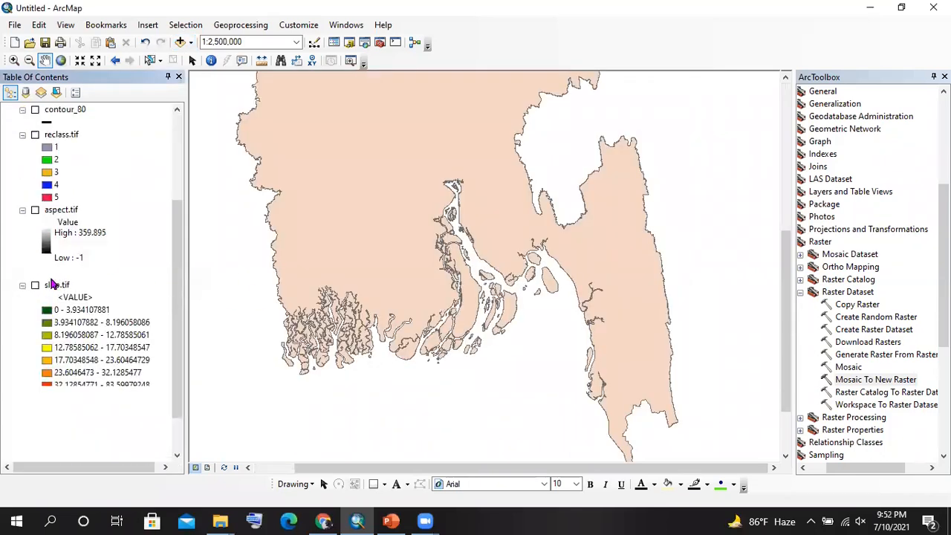
pyautogui.scroll(6, 89, 198)
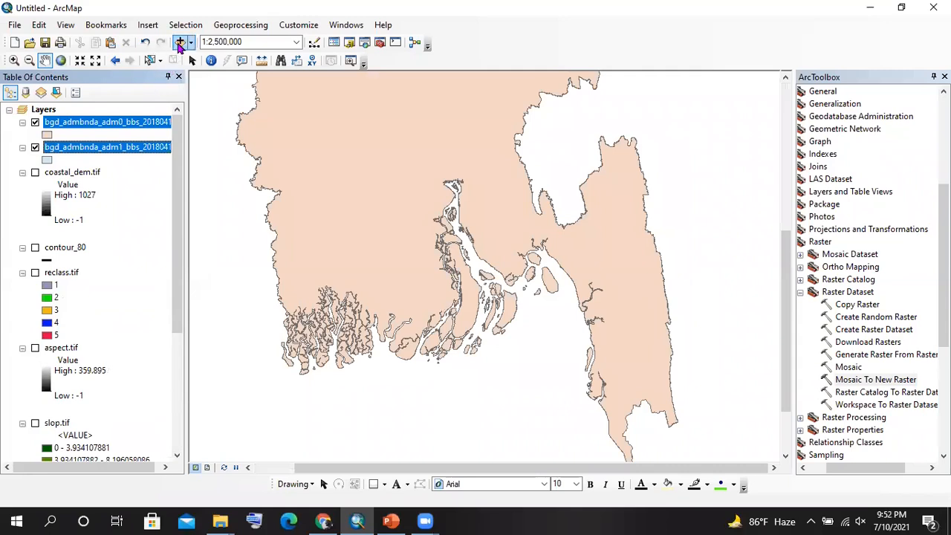
# - Add Waterbody.shp from the Data folder of Exercise 02 to the map
pyautogui.click(180, 42)
pyautogui.click(491, 169)
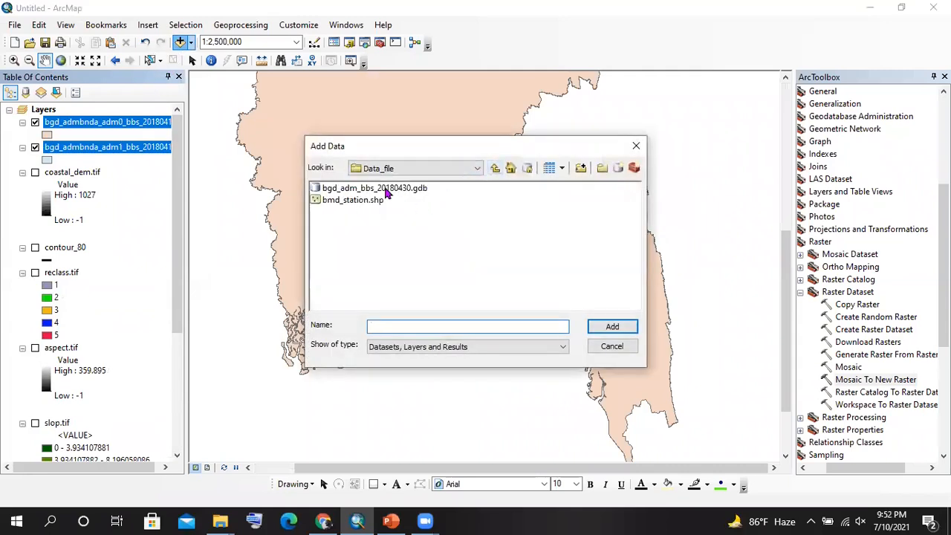
pyautogui.click(495, 168)
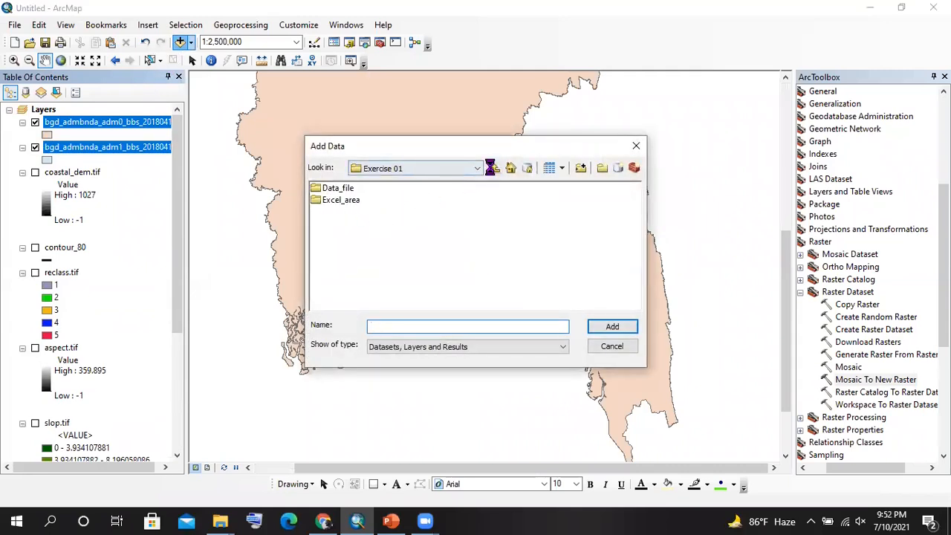
pyautogui.click(492, 168)
pyautogui.doubleClick(346, 223)
pyautogui.doubleClick(332, 191)
pyautogui.click(355, 237)
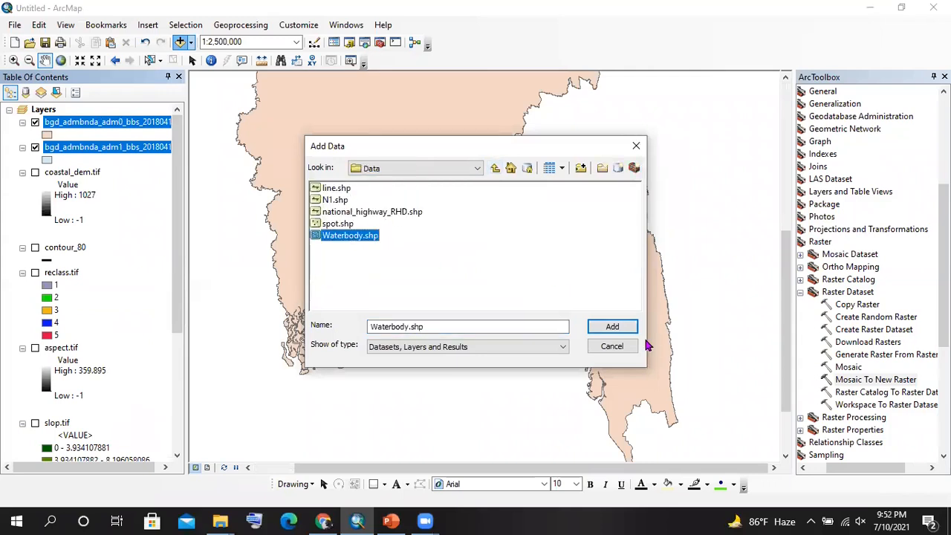
pyautogui.click(611, 327)
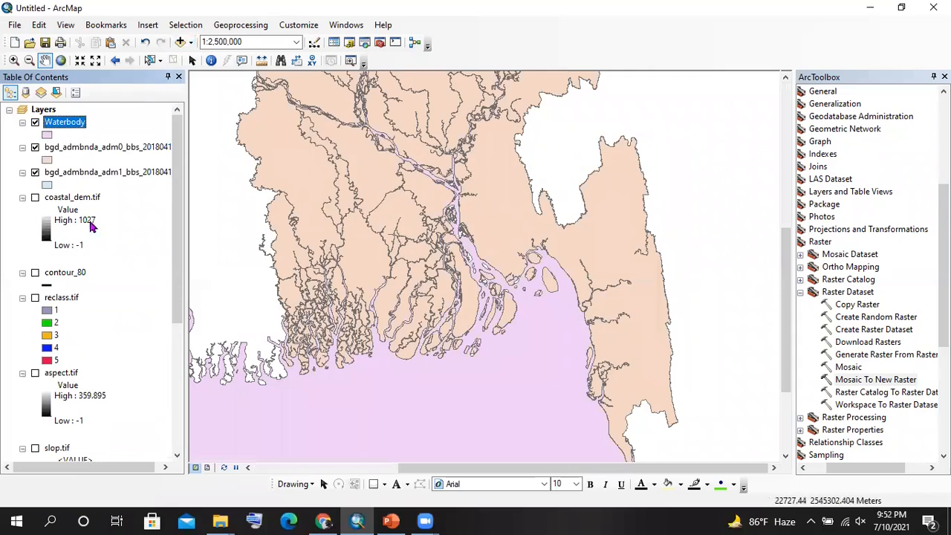
# - Symbolize the Waterbody layer with the predefined Lake symbol
pyautogui.click(47, 136)
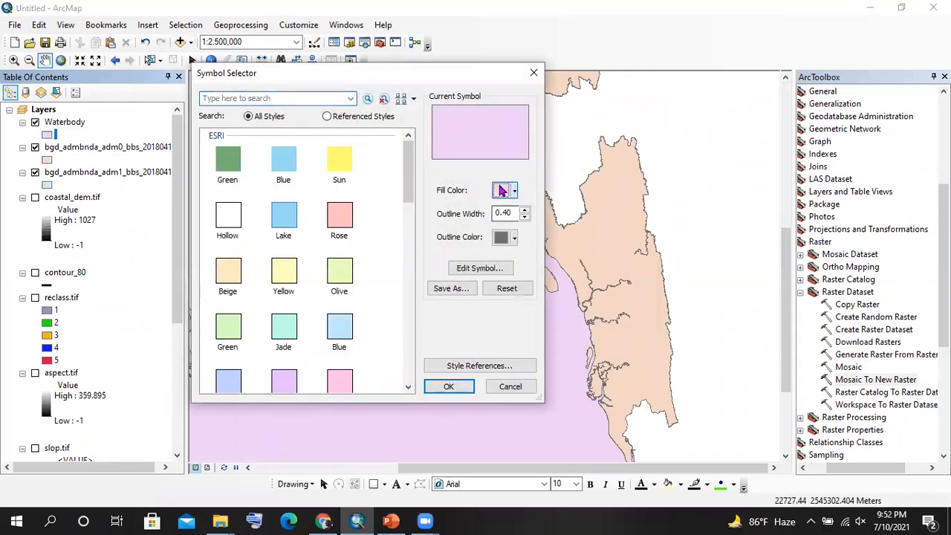
pyautogui.click(503, 190)
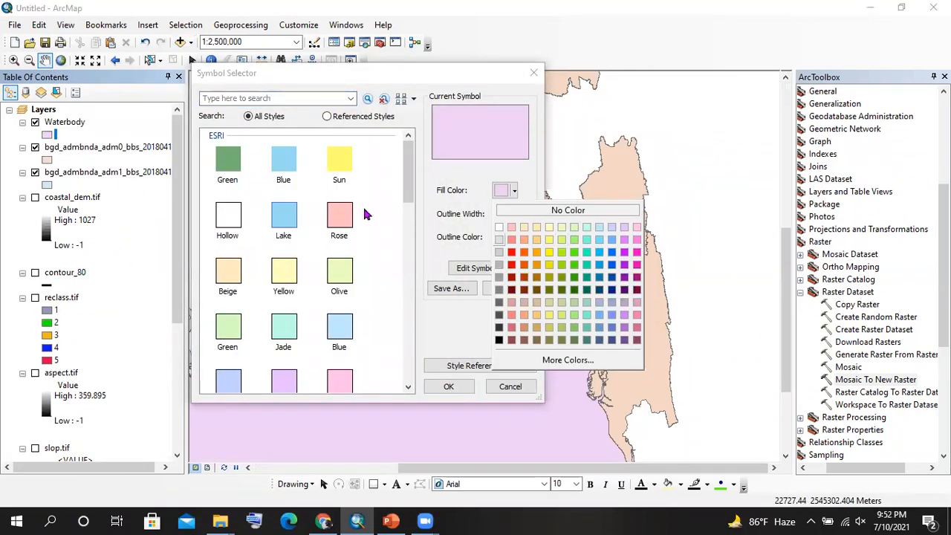
pyautogui.click(398, 332)
pyautogui.click(288, 217)
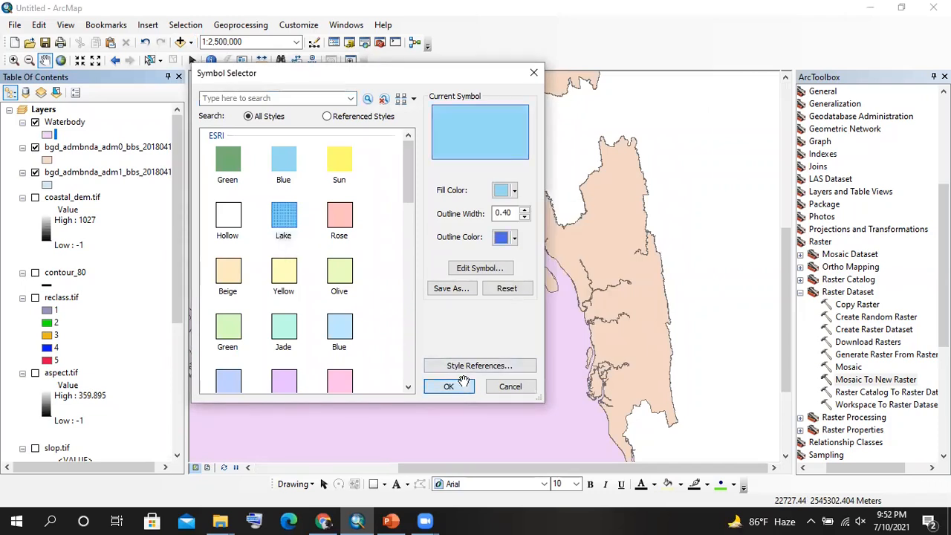
pyautogui.click(449, 387)
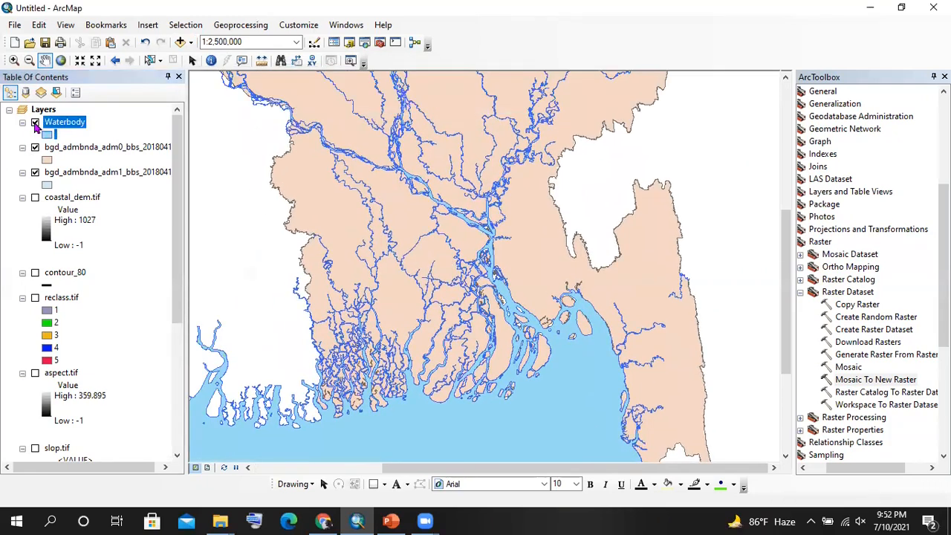
# - Turn off the Waterbody and bgd_admbnda_adm0 layers, leaving bgd_admbnda_adm1 displayed
pyautogui.click(34, 122)
pyautogui.scroll(3, 351, 384)
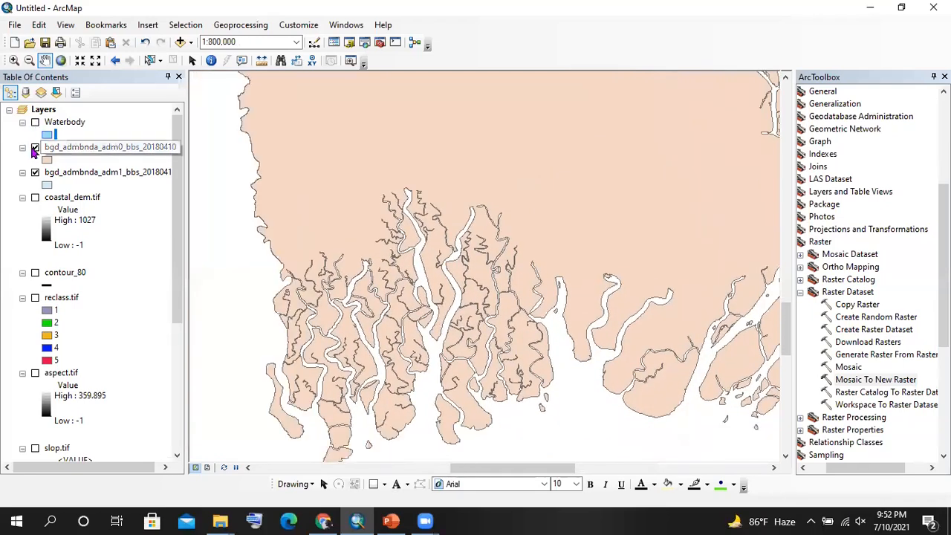
pyautogui.scroll(1, 459, 268)
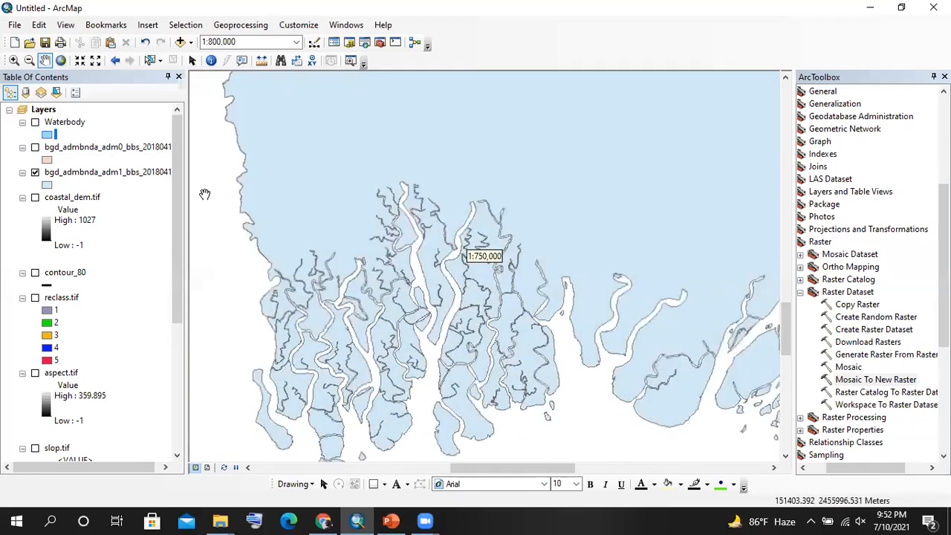
# - Examine the river channels, islands and coastline cut out of the bgd_admbnda_adm1 boundary layer along the southern coast
pyautogui.moveTo(486, 266); pyautogui.dragTo(366, 170)
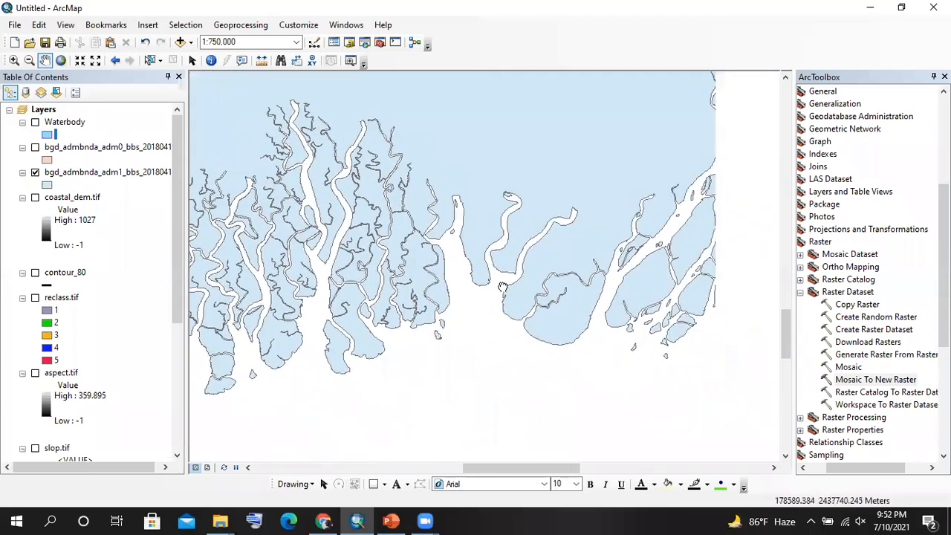
pyautogui.moveTo(283, 277); pyautogui.dragTo(357, 292)
pyautogui.scroll(2, 349, 293)
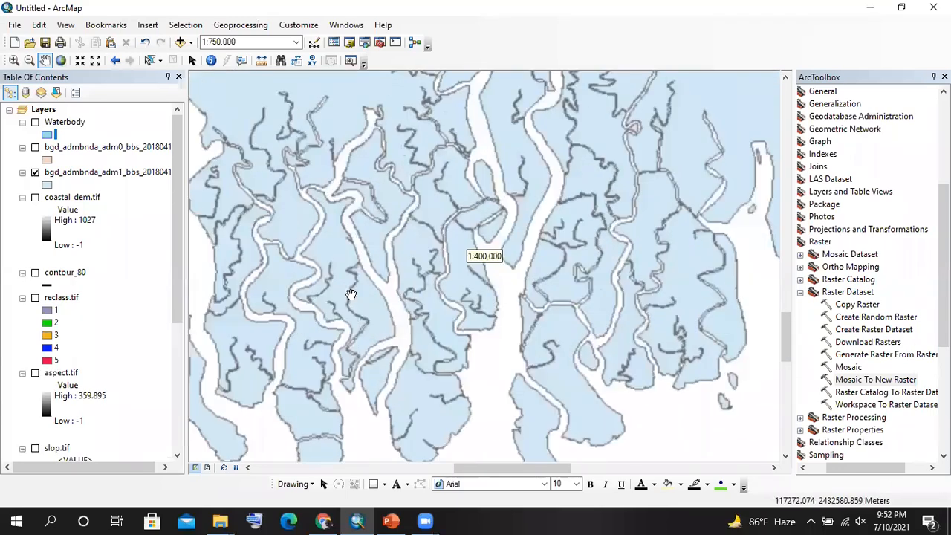
pyautogui.scroll(2, 355, 236)
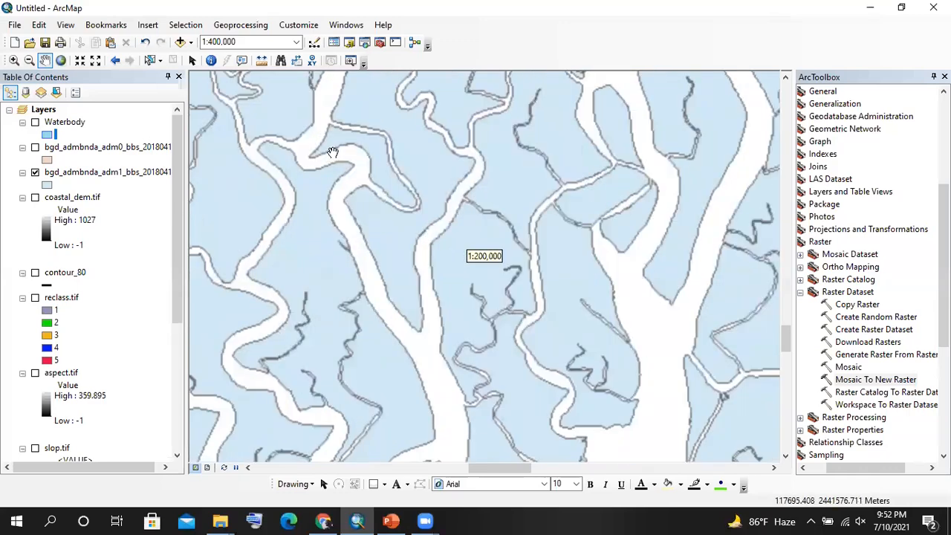
pyautogui.moveTo(332, 152); pyautogui.dragTo(454, 227)
pyautogui.moveTo(343, 255); pyautogui.dragTo(446, 223)
pyautogui.moveTo(324, 202); pyautogui.dragTo(420, 255)
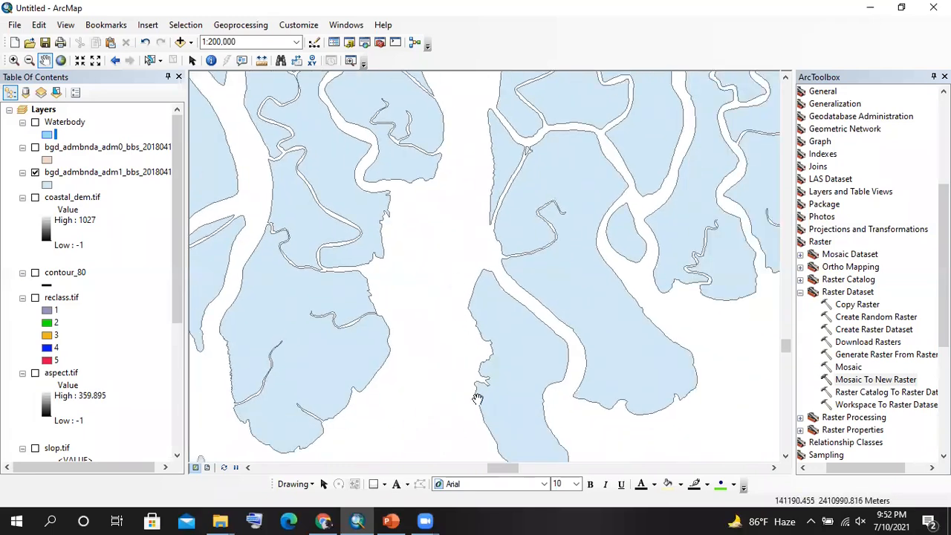
pyautogui.moveTo(436, 247); pyautogui.dragTo(338, 324)
pyautogui.moveTo(351, 158); pyautogui.dragTo(505, 156)
pyautogui.scroll(2, 509, 170)
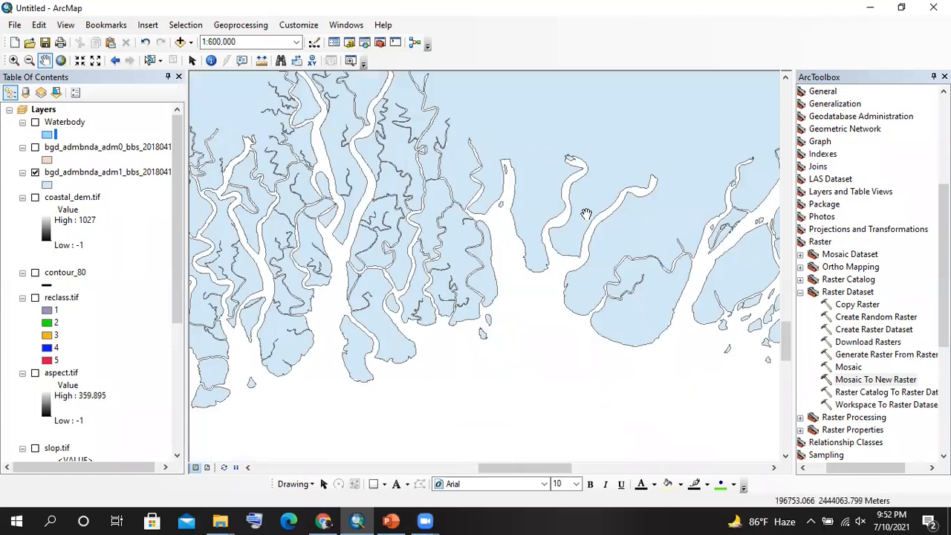
pyautogui.scroll(1, 535, 201)
pyautogui.scroll(-4, 563, 219)
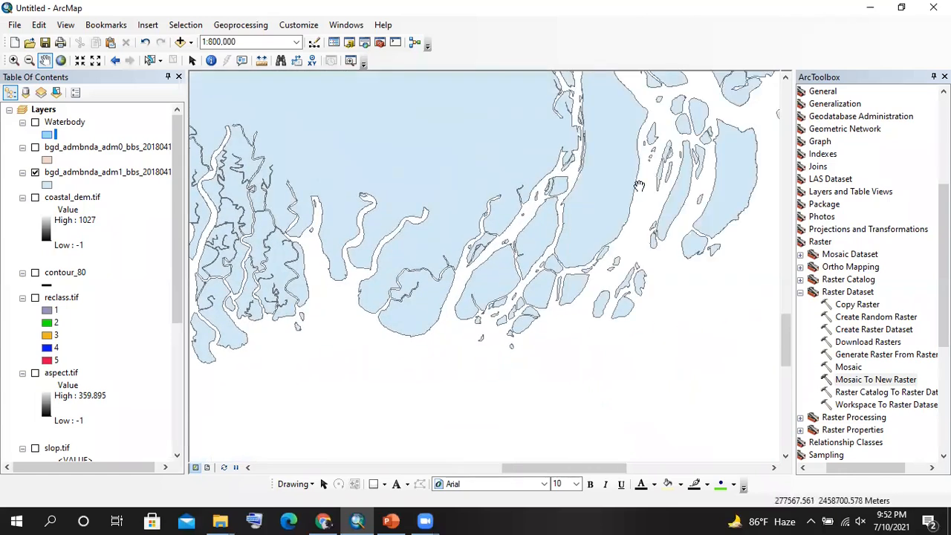
pyautogui.scroll(-1, 628, 336)
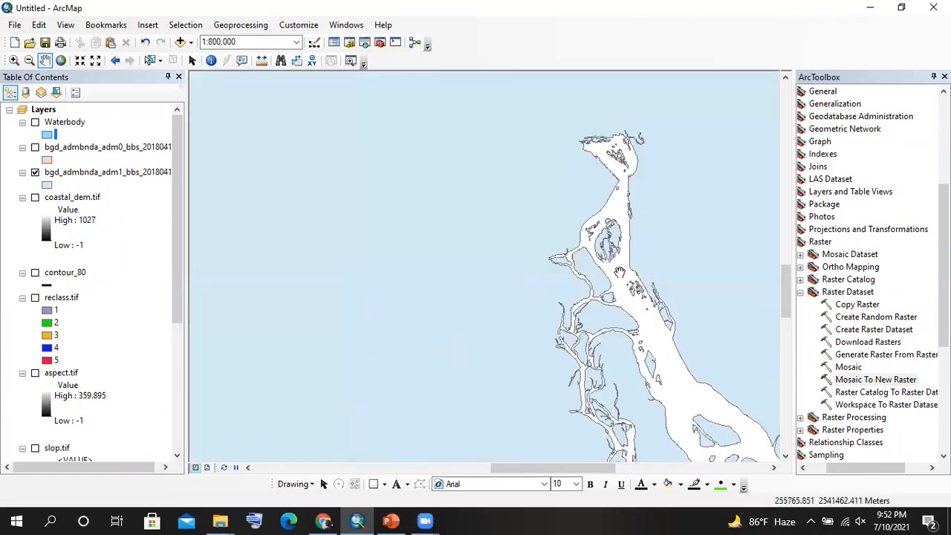
pyautogui.scroll(3, 535, 297)
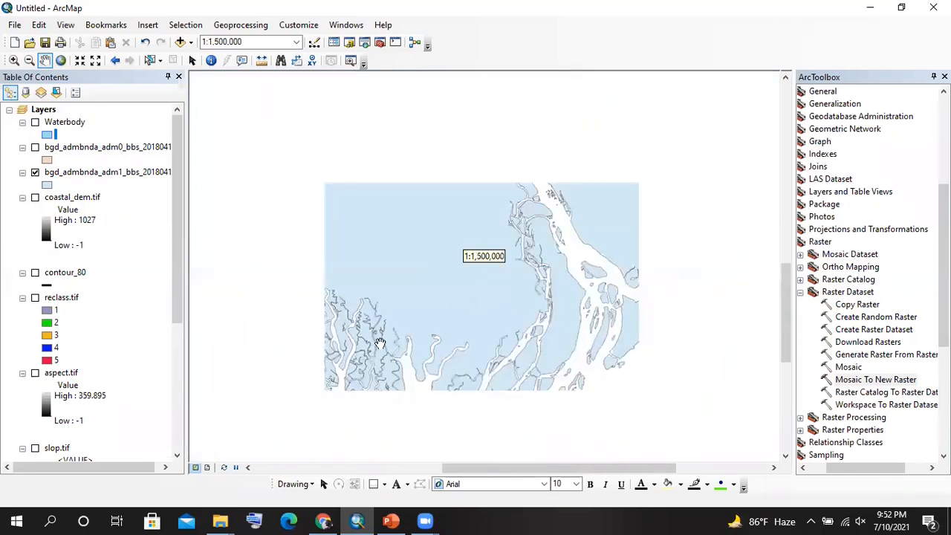
pyautogui.moveTo(503, 139); pyautogui.dragTo(533, 222)
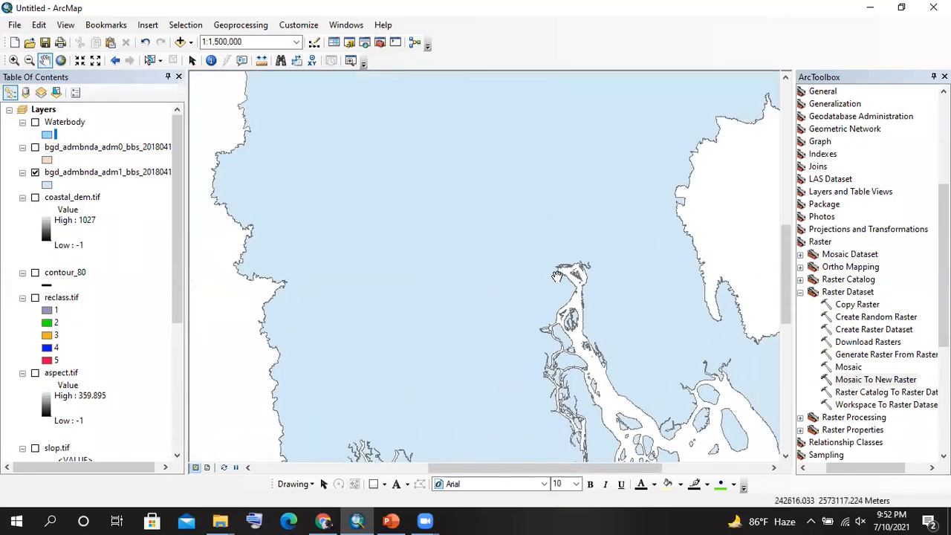
# - Add bgd_admbnda_adm3_bbs_20180410 from bgd_adm_bbs_20180430.gdb in Exercise 01's Data_file folder and turn off the bgd_admbnda_adm1 layer
pyautogui.click(180, 43)
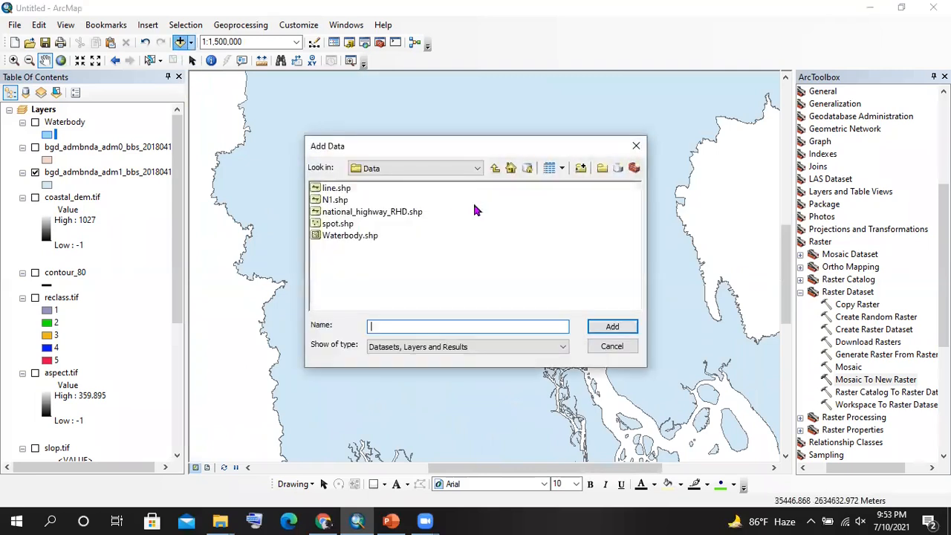
pyautogui.click(495, 170)
pyautogui.click(494, 170)
pyautogui.click(350, 205)
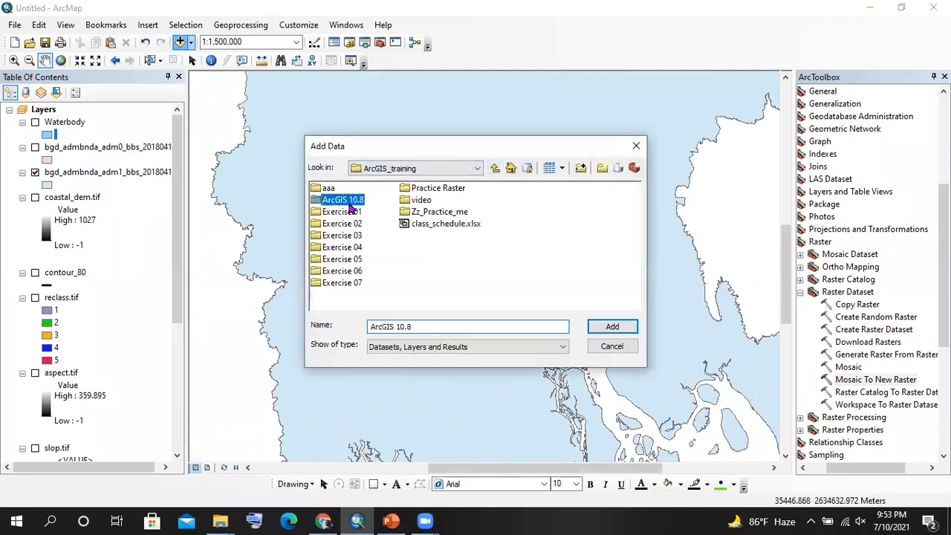
pyautogui.doubleClick(351, 212)
pyautogui.doubleClick(353, 190)
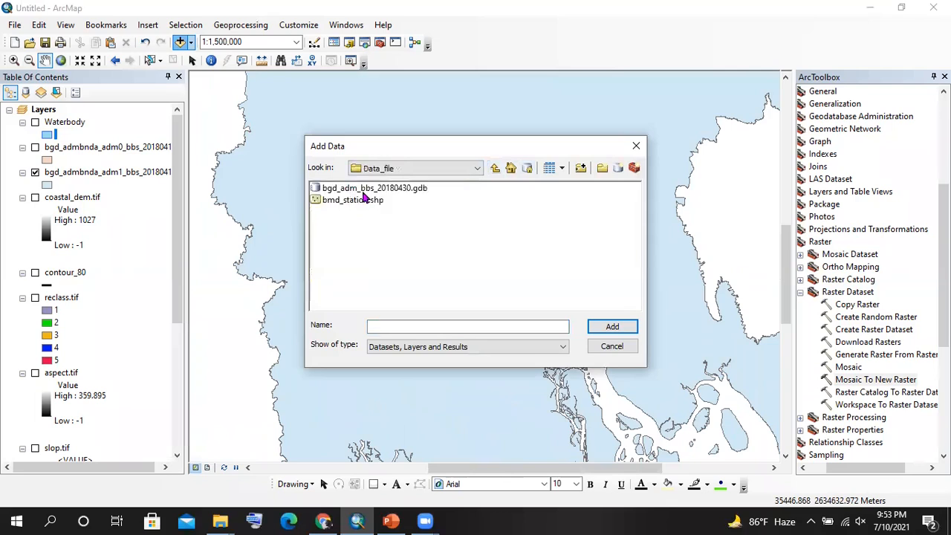
pyautogui.doubleClick(364, 189)
pyautogui.click(430, 236)
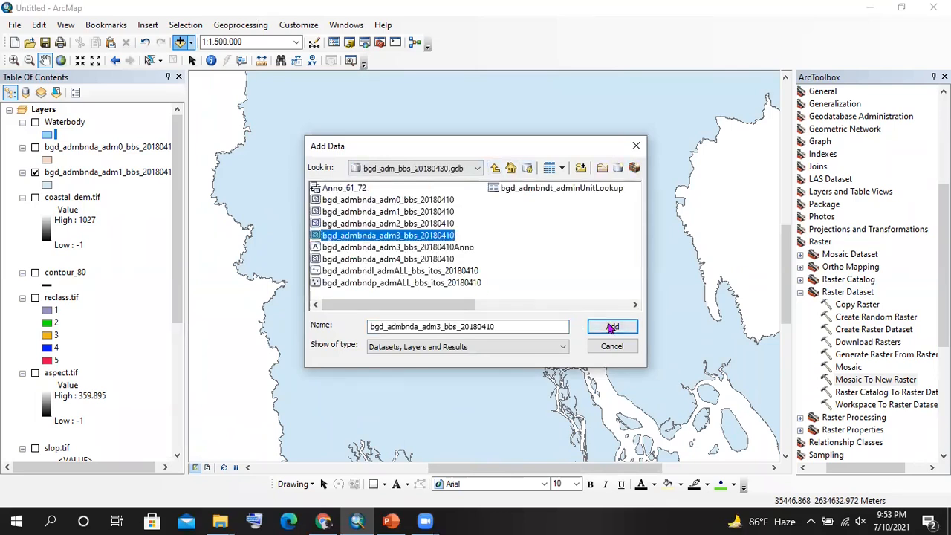
pyautogui.click(594, 326)
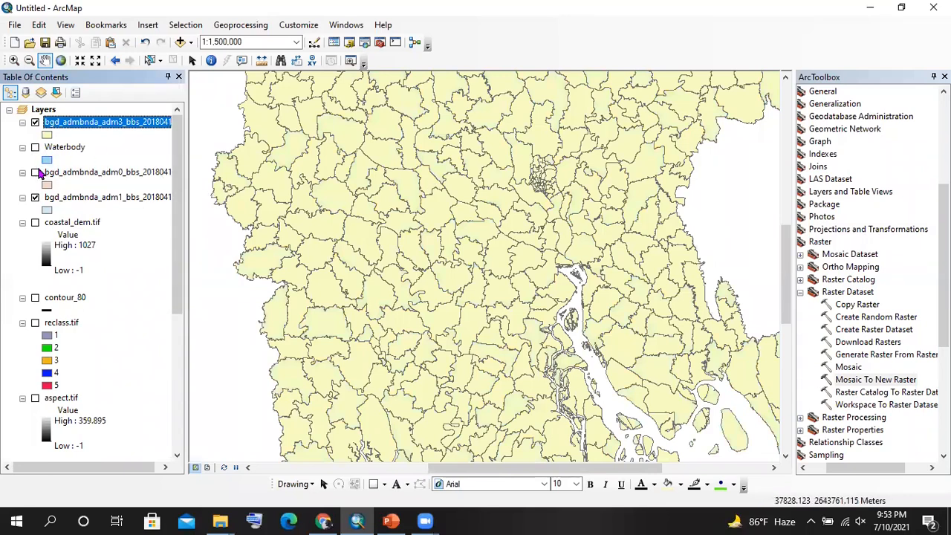
pyautogui.click(35, 197)
# - Examine the bgd_admbnda_adm3 boundaries along the southern river channels and coast and across the inland areas
pyautogui.scroll(2, 564, 238)
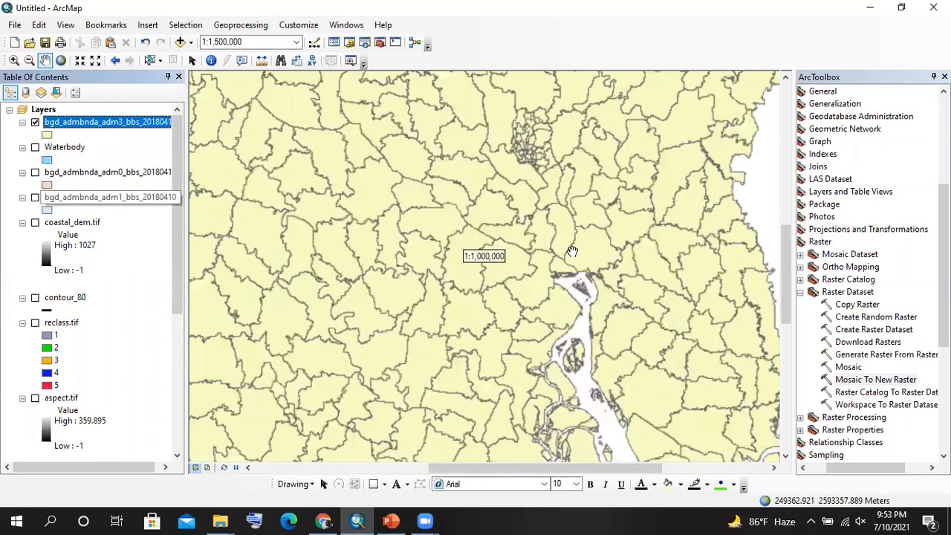
pyautogui.moveTo(597, 390); pyautogui.dragTo(518, 186)
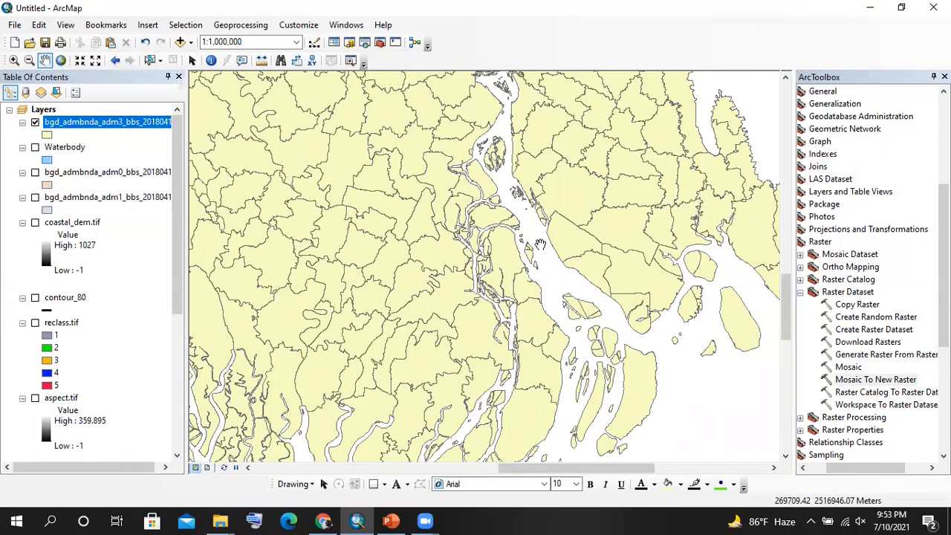
pyautogui.moveTo(581, 268); pyautogui.dragTo(522, 190)
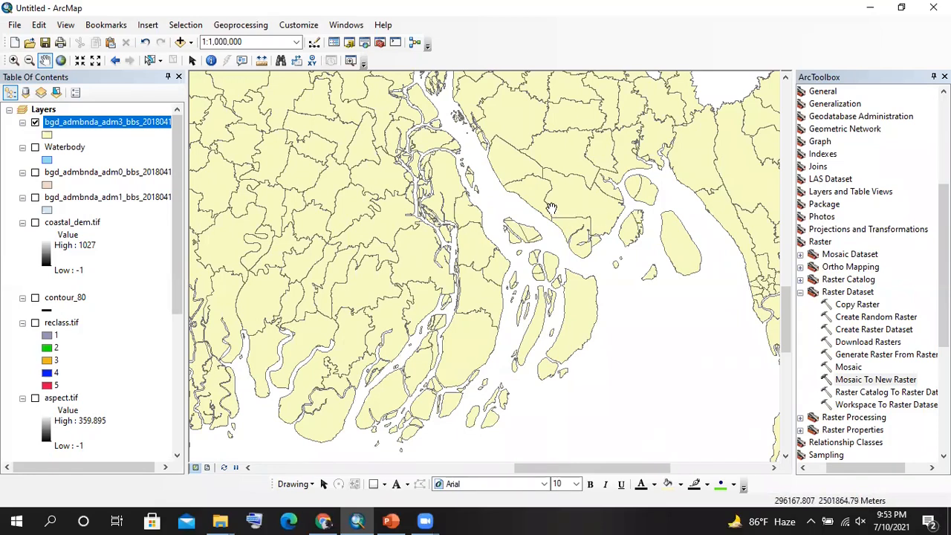
pyautogui.scroll(-2, 500, 238)
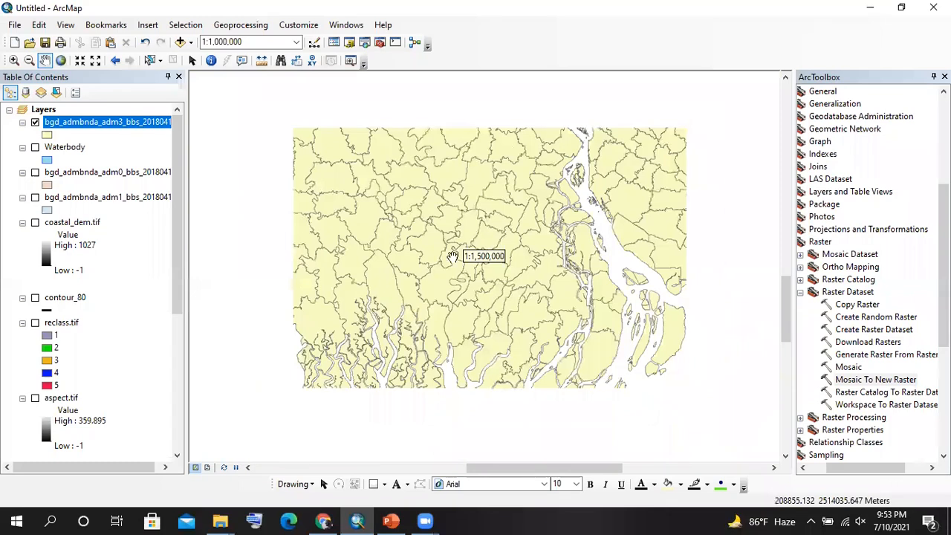
pyautogui.scroll(-2, 453, 257)
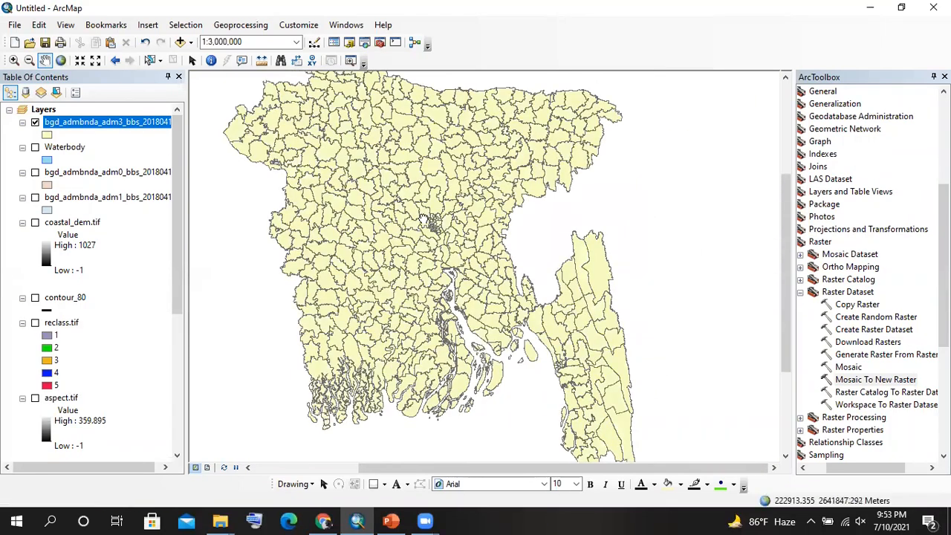
pyautogui.moveTo(423, 219); pyautogui.dragTo(427, 248)
pyautogui.scroll(1, 389, 295)
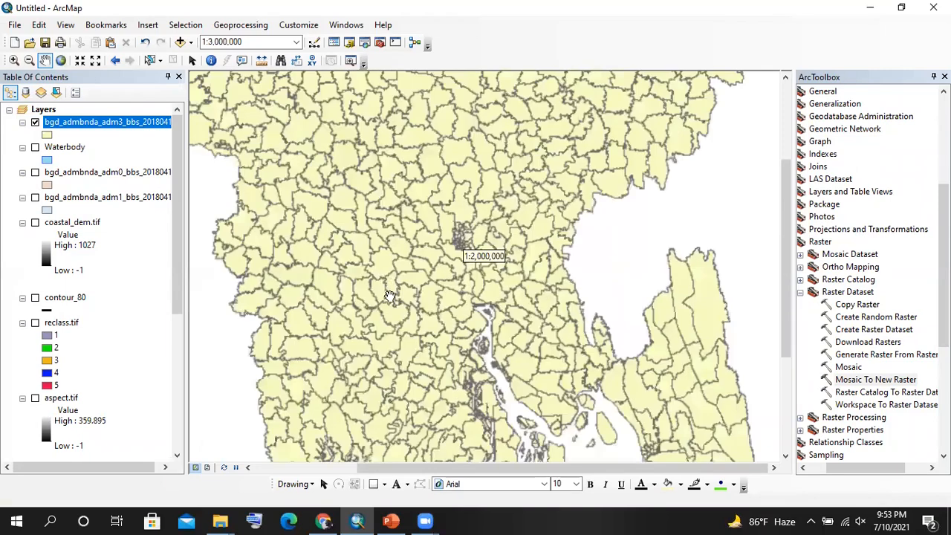
pyautogui.scroll(1, 389, 295)
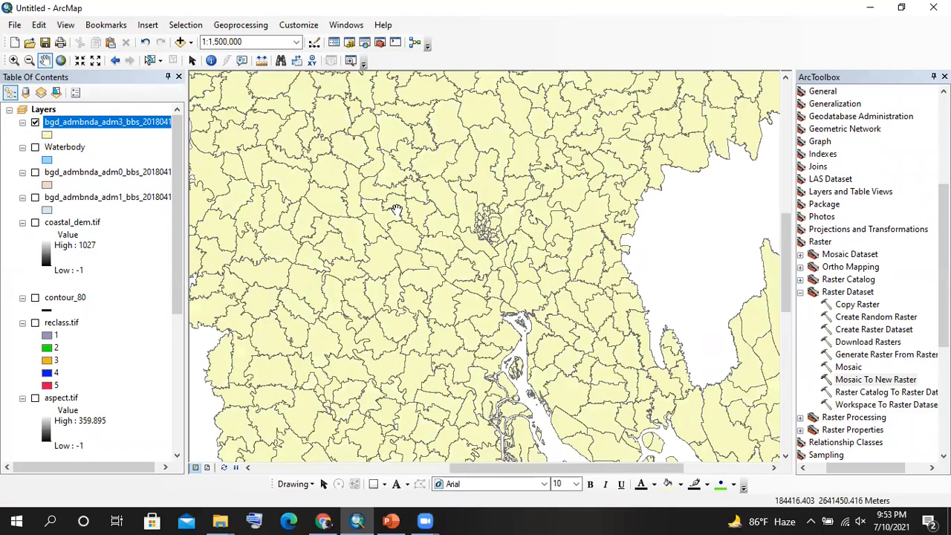
pyautogui.scroll(-1, 397, 210)
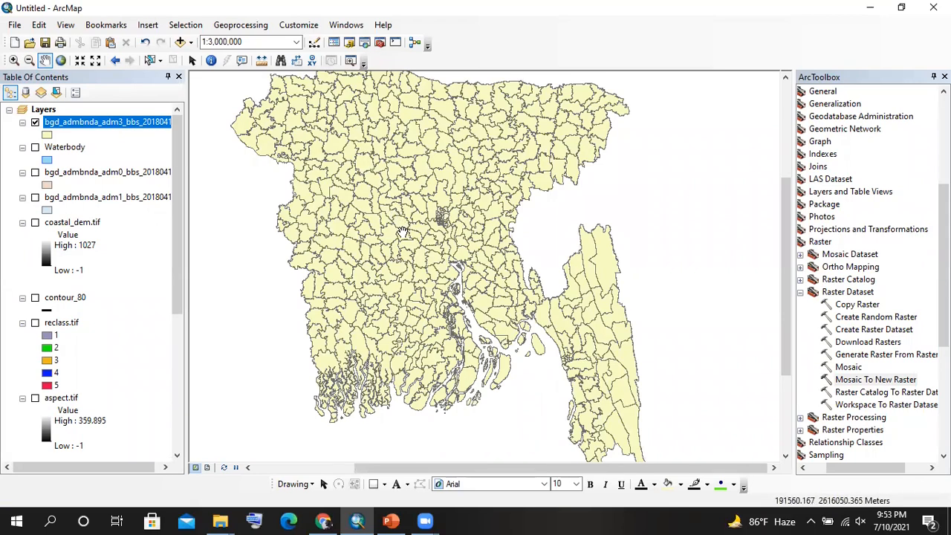
# - Collapse the Raster Dataset and Raster toolsets and the Data Management Tools toolbox
pyautogui.click(849, 380)
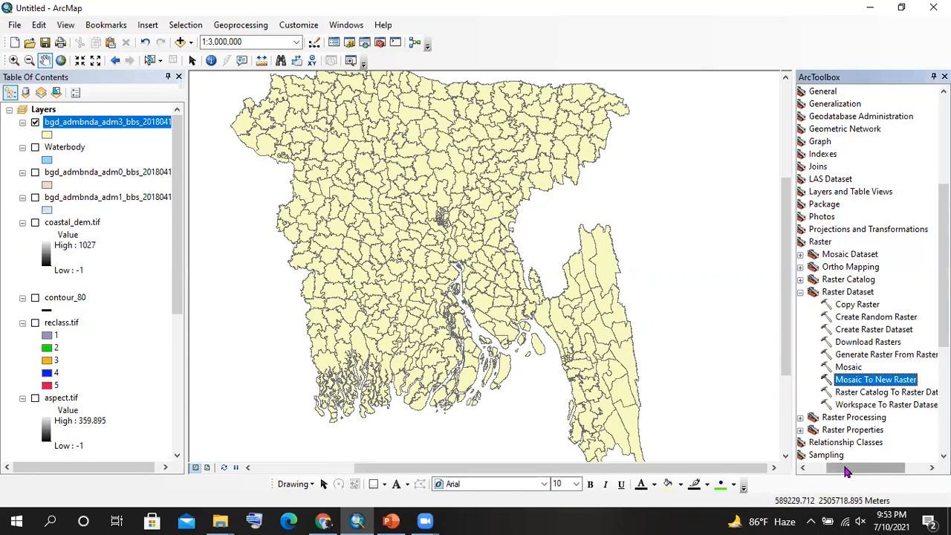
pyautogui.moveTo(847, 472); pyautogui.dragTo(817, 471)
pyautogui.click(831, 292)
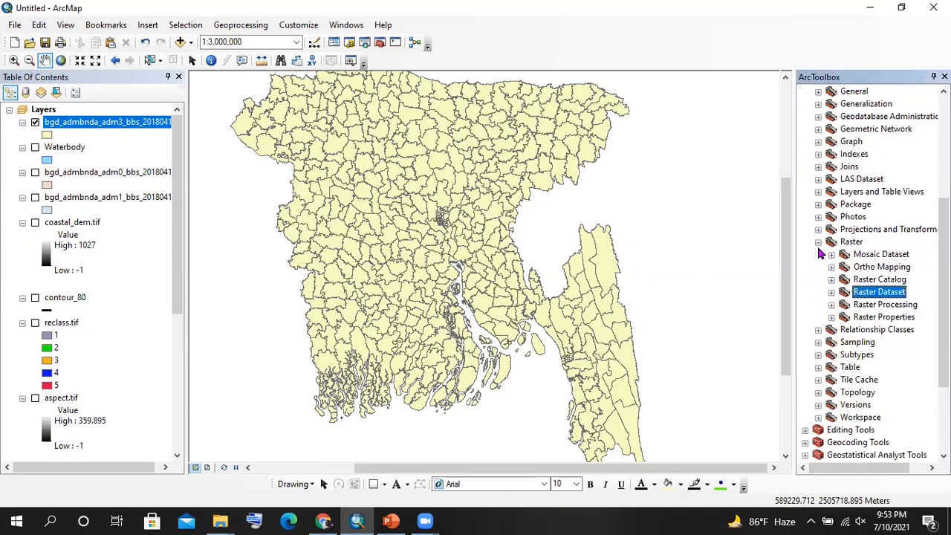
pyautogui.click(818, 242)
pyautogui.click(805, 155)
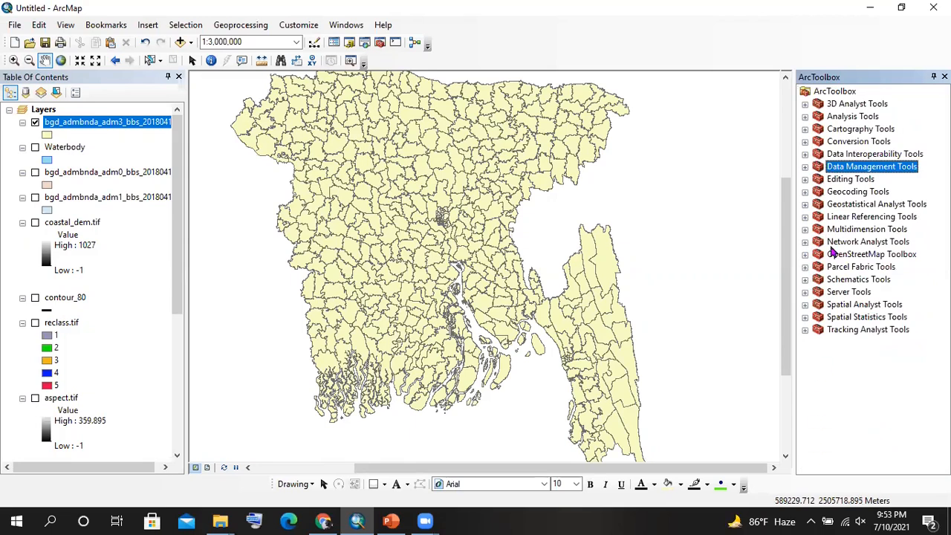
pyautogui.click(834, 205)
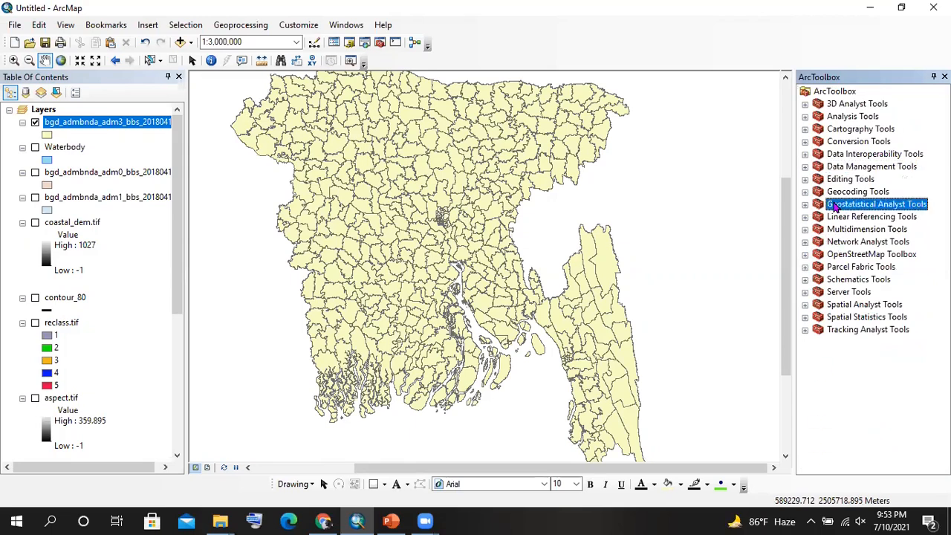
# - Expand the Projections and Transformations toolset within Data Management Tools to show Define Projection and Project
pyautogui.click(805, 166)
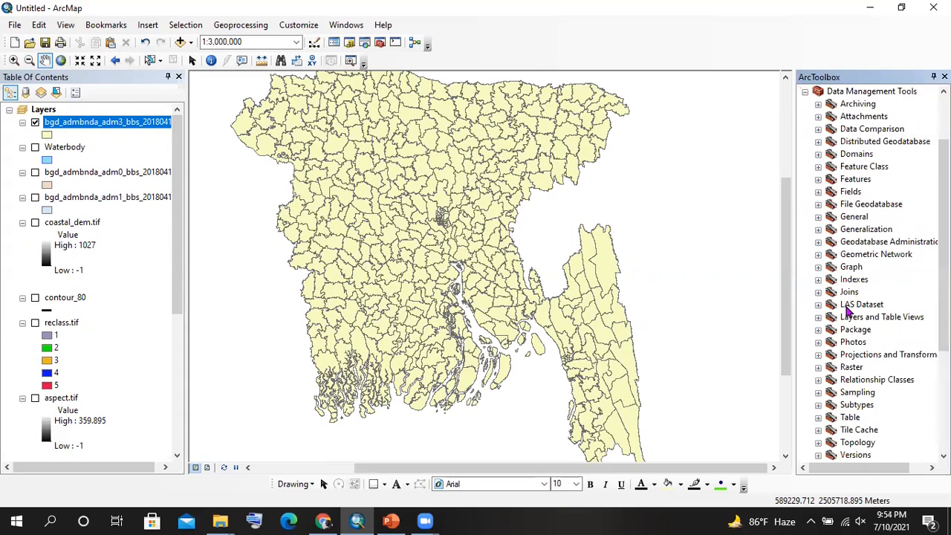
pyautogui.scroll(-2, 842, 318)
pyautogui.click(853, 333)
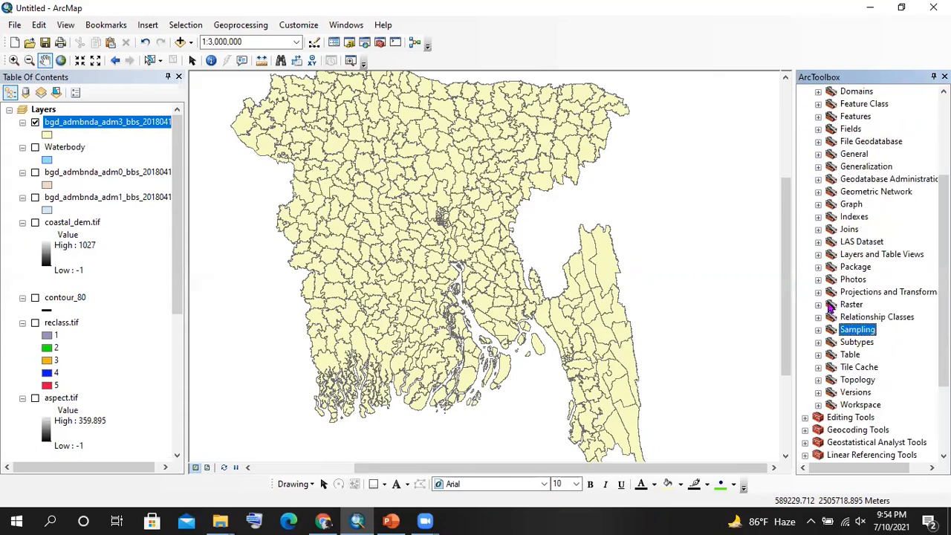
pyautogui.click(818, 292)
pyautogui.scroll(-2, 832, 318)
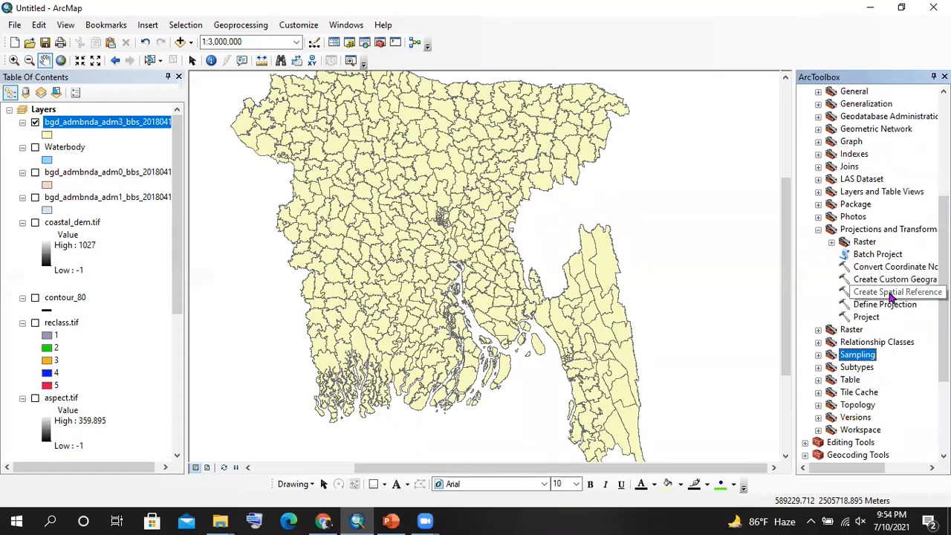
pyautogui.click(884, 304)
pyautogui.click(866, 317)
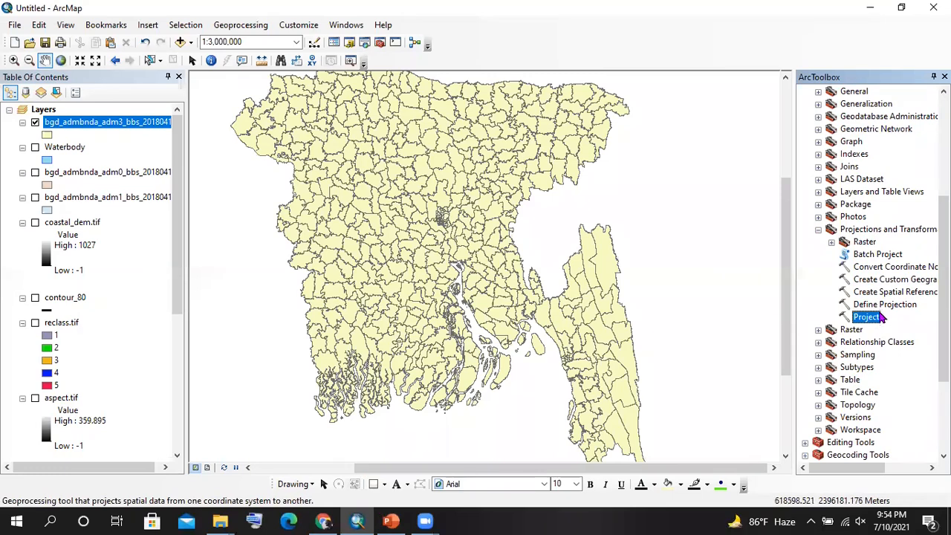
# - Open Define Projection, choose GCS_WGS_1984 as the coordinate system, and close the tool without running it
pyautogui.click(884, 306)
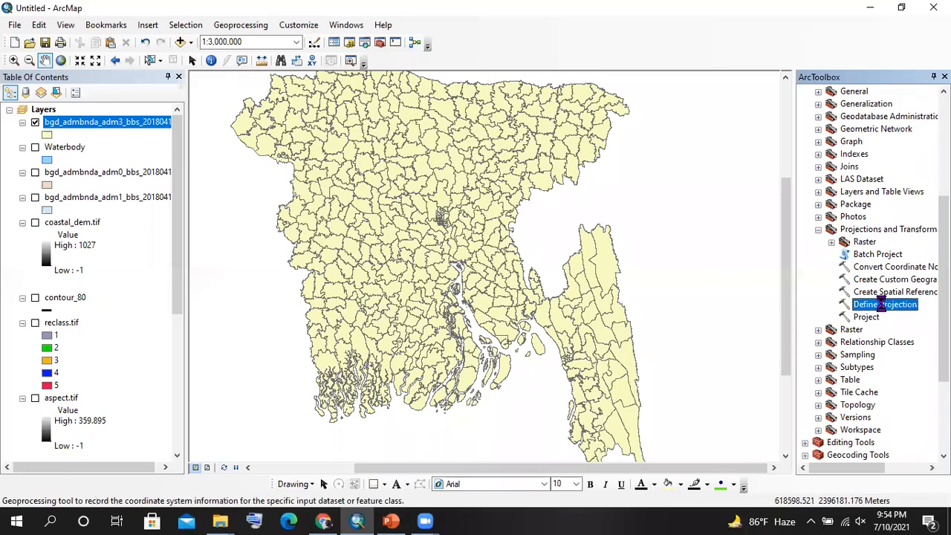
pyautogui.doubleClick(883, 306)
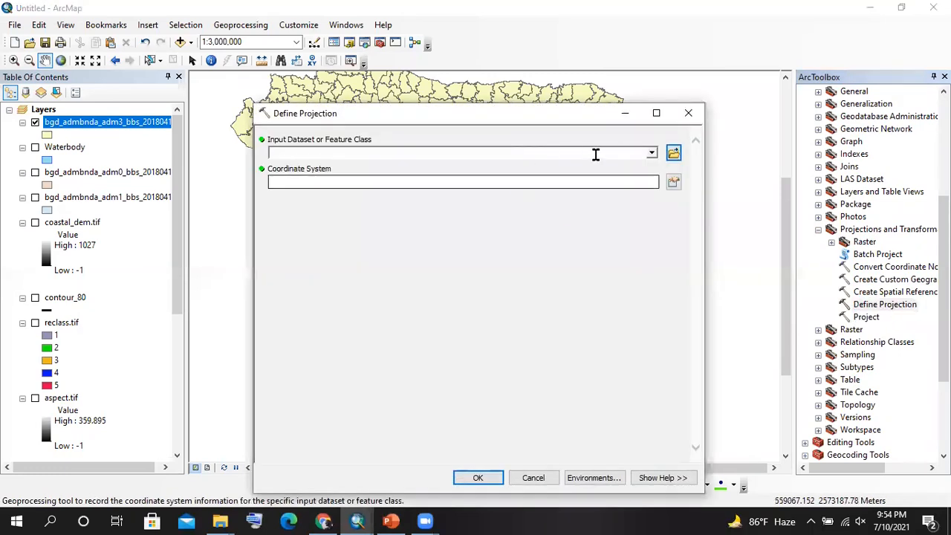
pyautogui.click(673, 182)
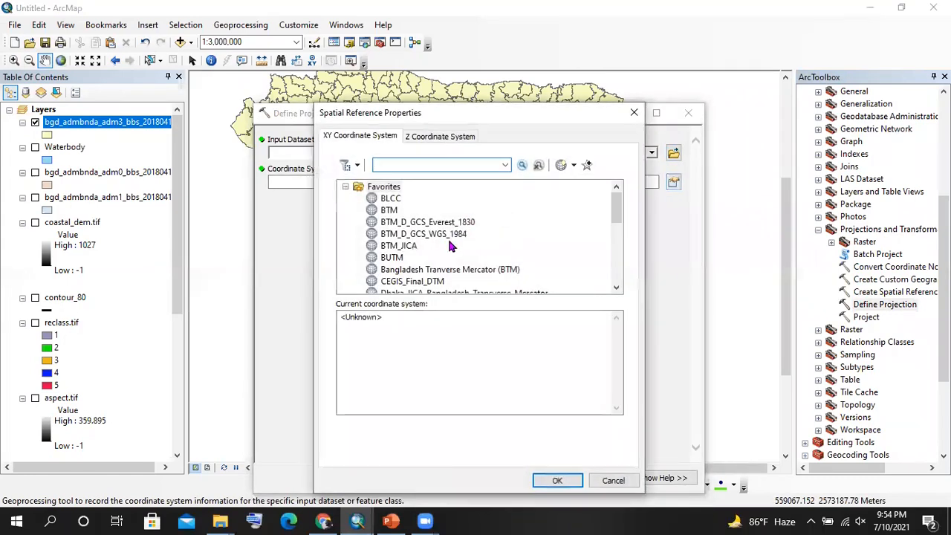
pyautogui.scroll(-2, 453, 248)
pyautogui.scroll(2, 426, 268)
pyautogui.scroll(-7, 438, 237)
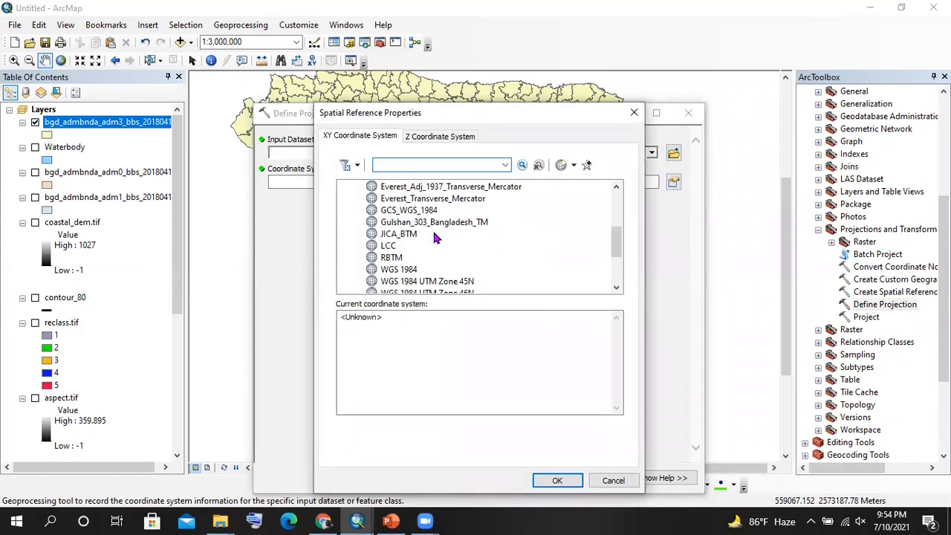
pyautogui.scroll(2, 459, 220)
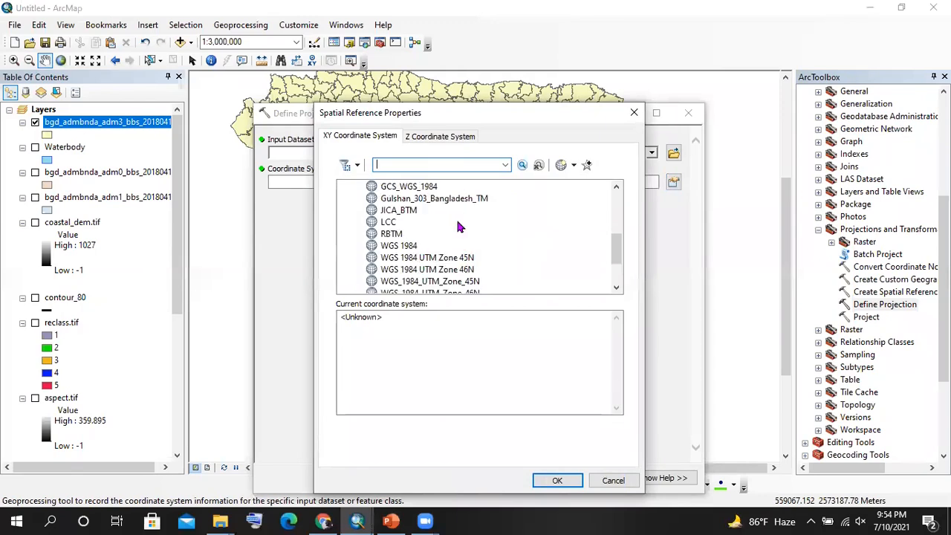
pyautogui.scroll(2, 419, 256)
pyautogui.click(418, 245)
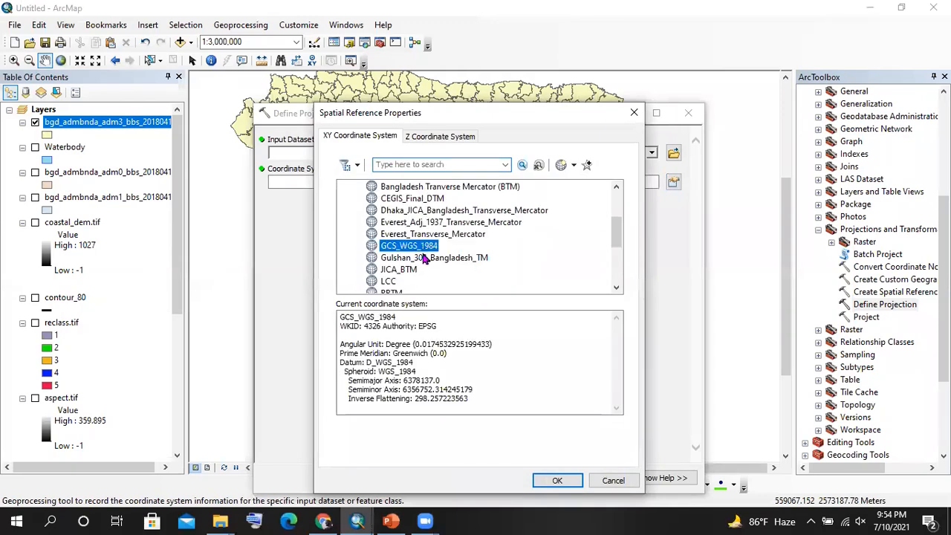
pyautogui.click(557, 480)
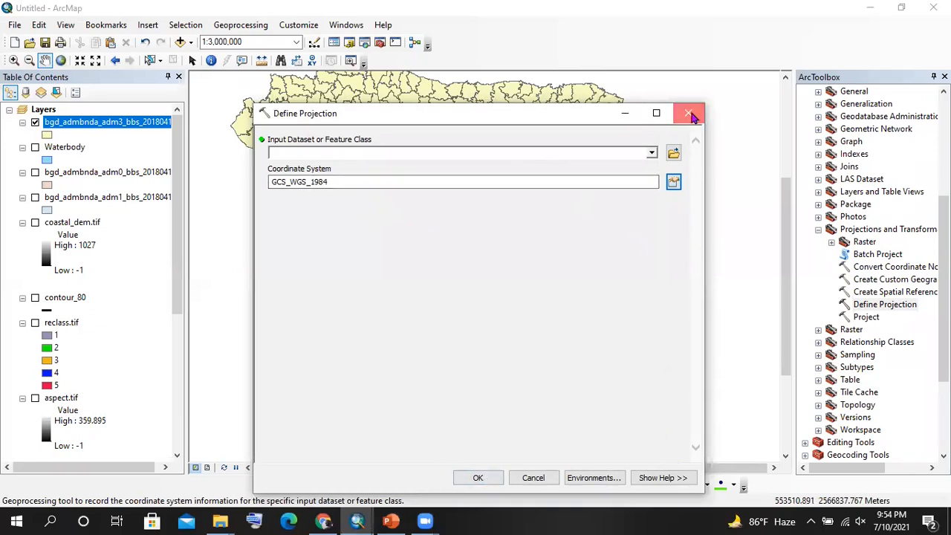
pyautogui.click(687, 113)
# - Open the Project tool, view the choices for its output coordinate system, and close it without running it
pyautogui.doubleClick(866, 318)
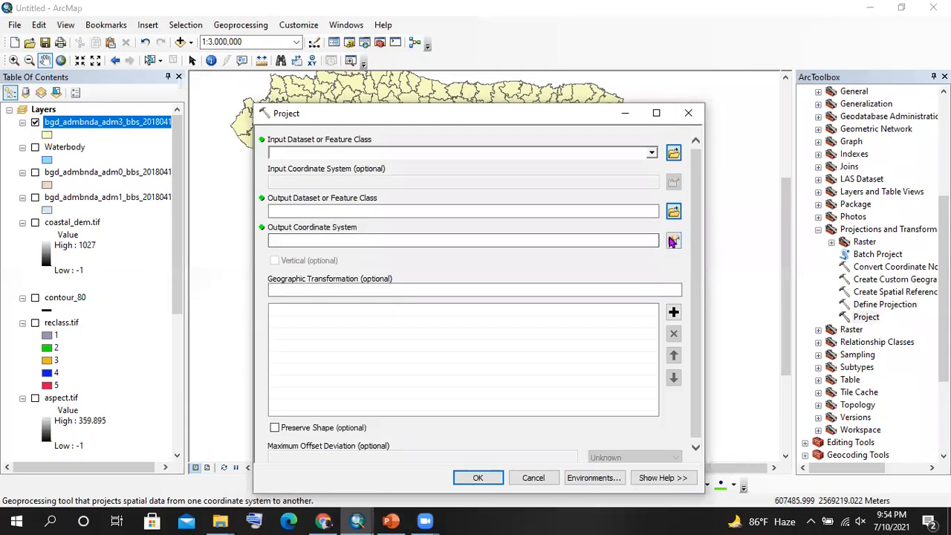
pyautogui.click(672, 240)
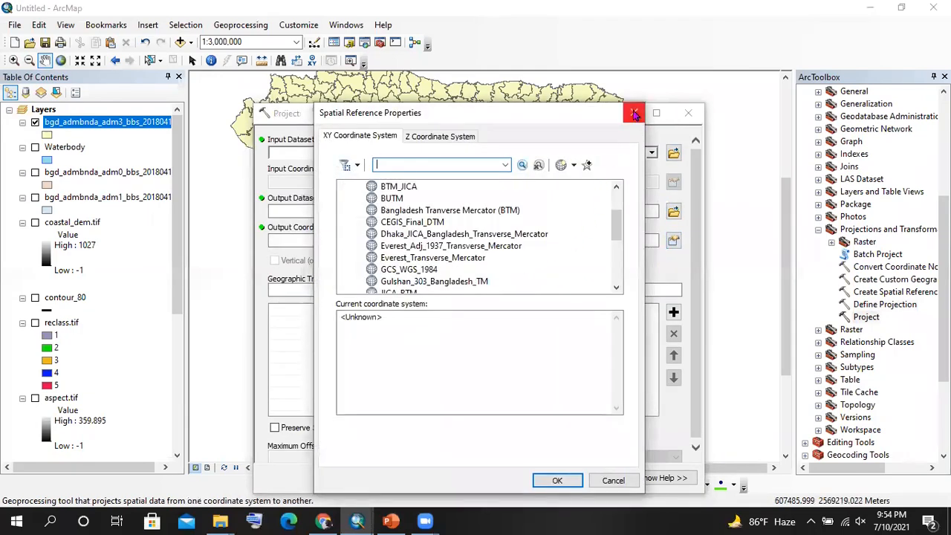
pyautogui.click(634, 112)
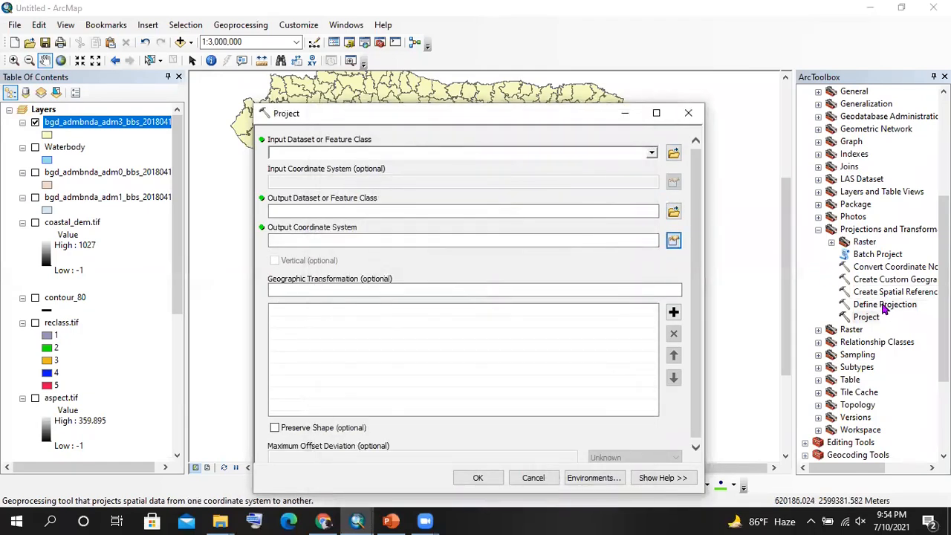
pyautogui.click(884, 306)
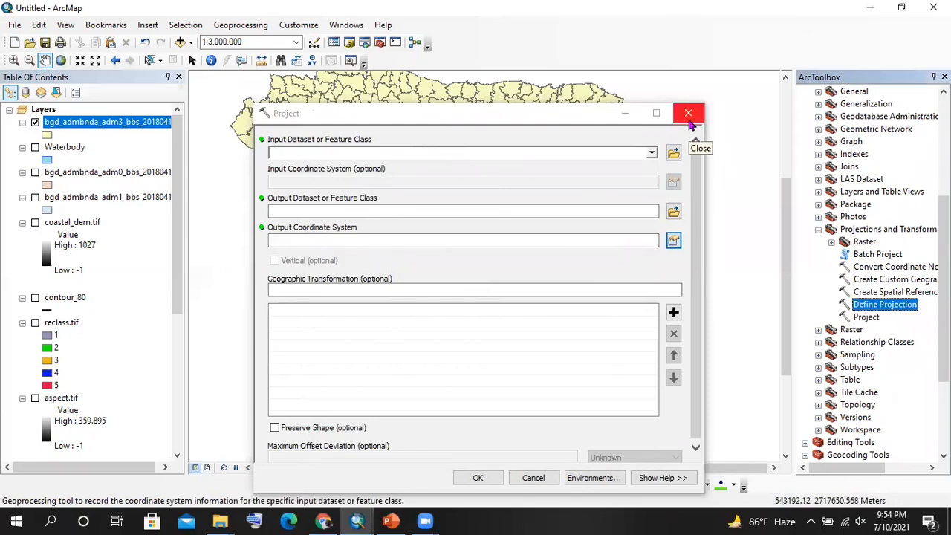
pyautogui.click(688, 113)
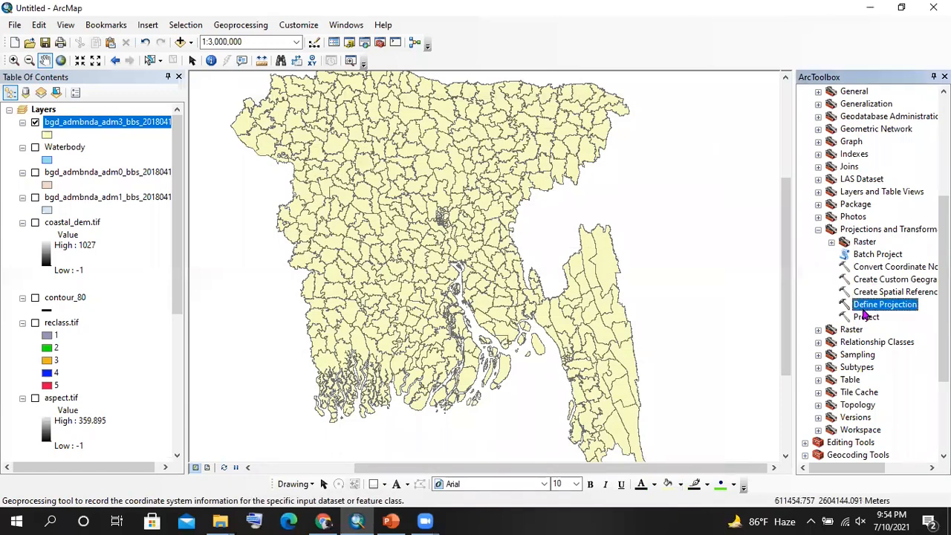
pyautogui.scroll(2, 536, 249)
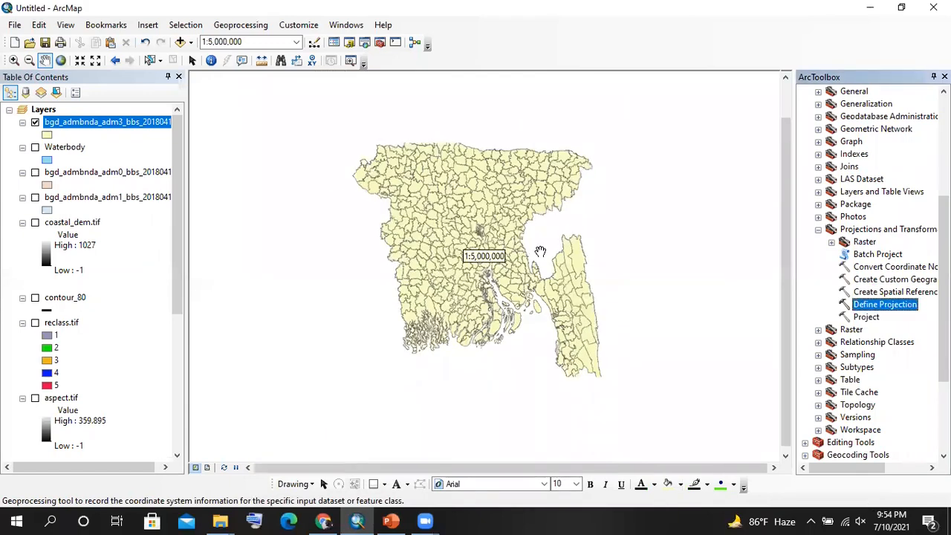
pyautogui.moveTo(464, 220); pyautogui.dragTo(460, 231)
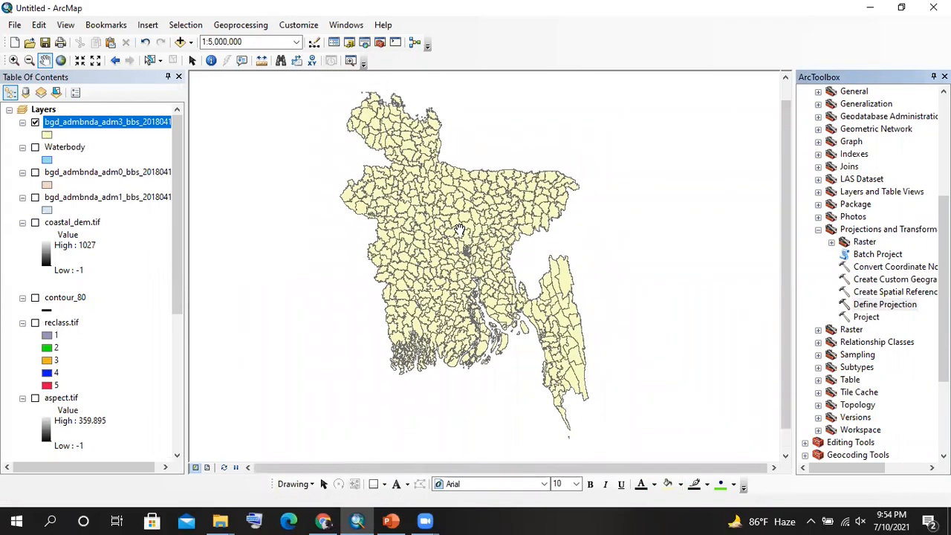
# - Collapse the Projections and Transformations toolset and the Data Management Tools toolbox
pyautogui.click(819, 231)
pyautogui.scroll(5, 817, 222)
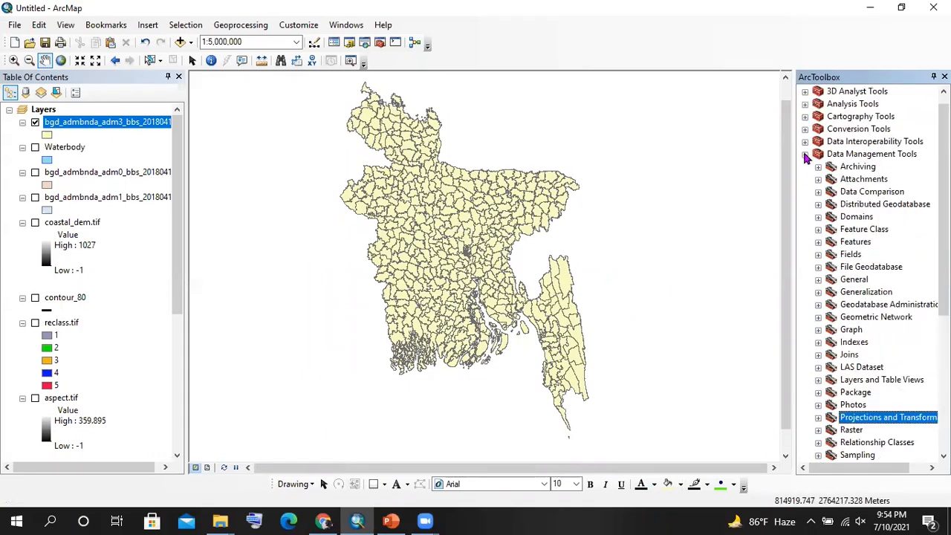
pyautogui.click(805, 154)
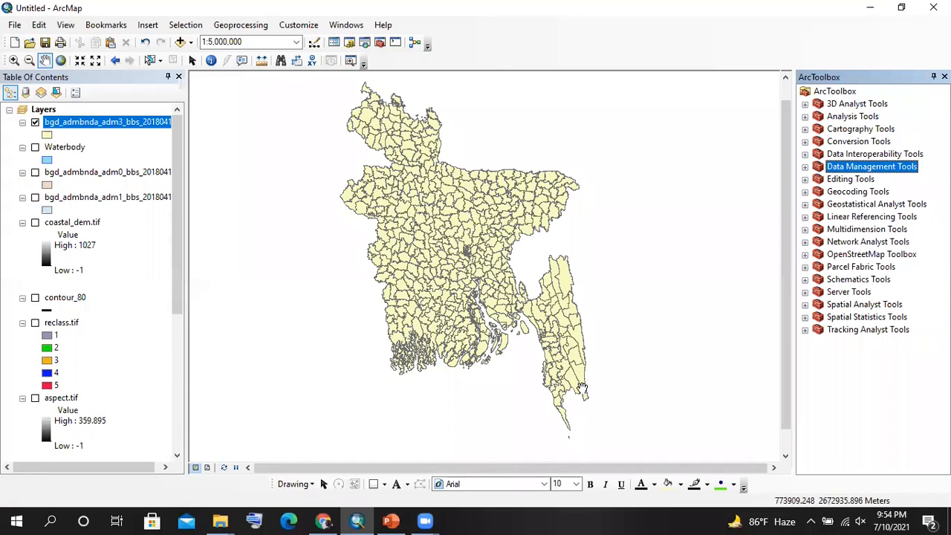
# - Switch to the Ex_04.pptx presentation in PowerPoint and show the Task slide at its end
pyautogui.click(392, 518)
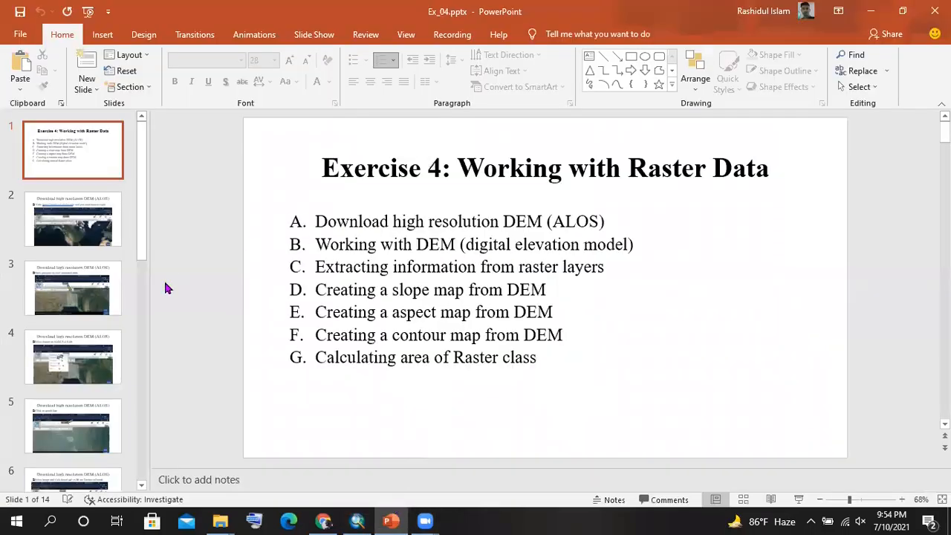
pyautogui.scroll(-3, 166, 287)
pyautogui.scroll(-5, 92, 318)
pyautogui.click(79, 420)
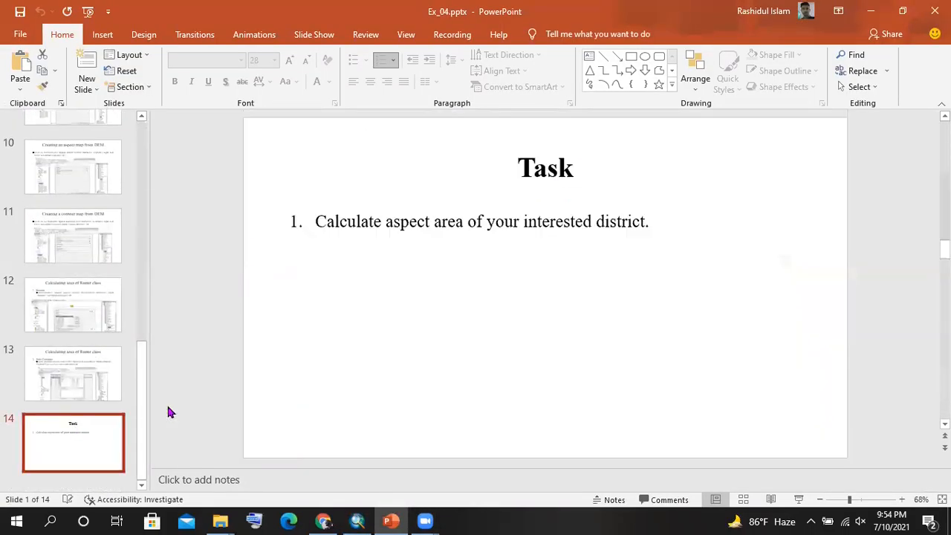
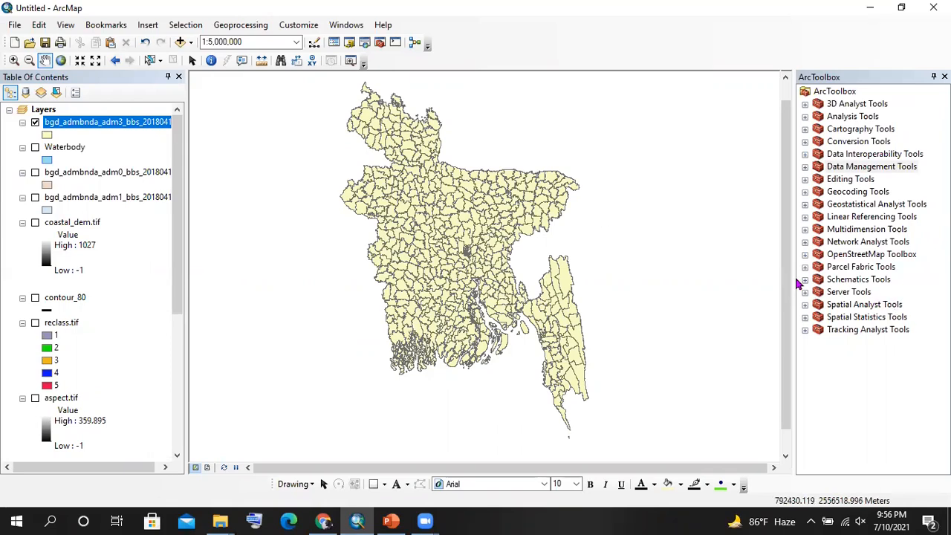
# - Return to ArcMap and expand the Surface toolset within Spatial Analyst Tools
pyautogui.click(805, 304)
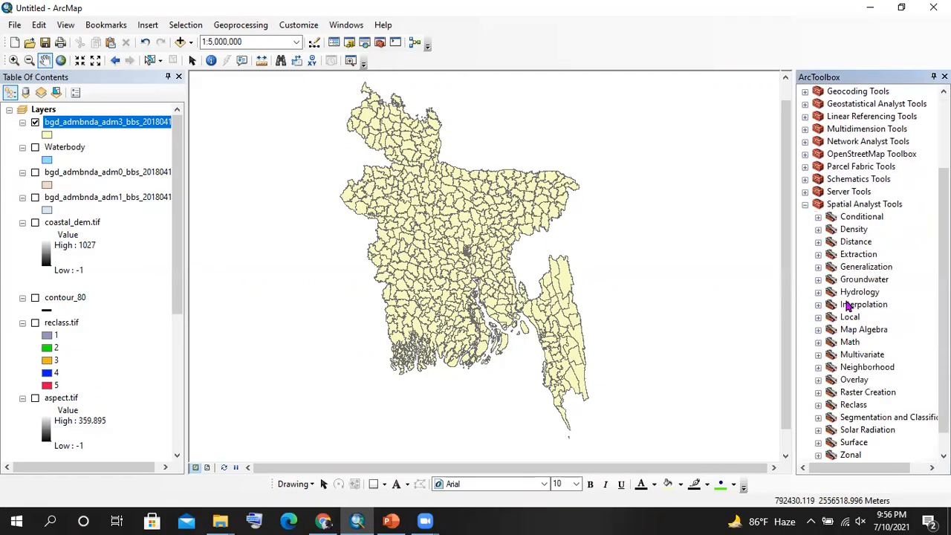
pyautogui.scroll(-1, 847, 290)
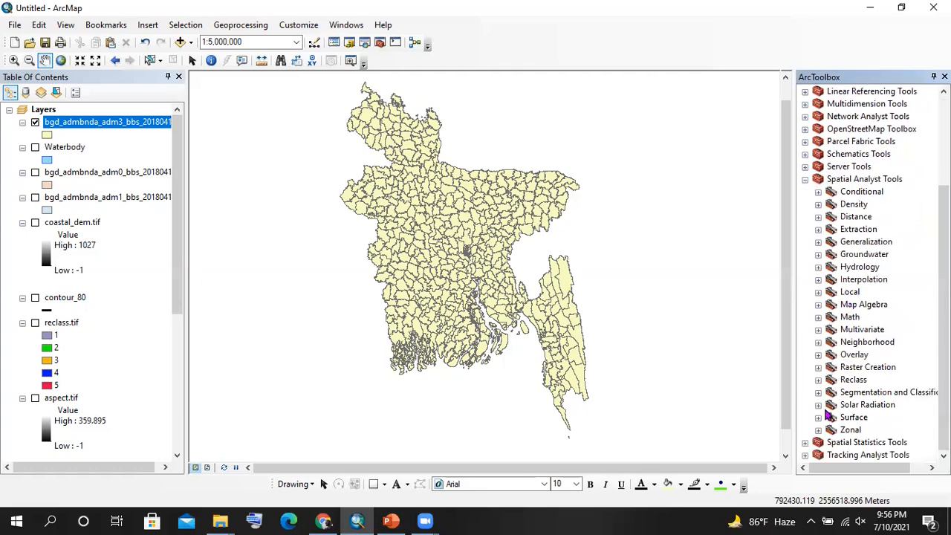
pyautogui.click(818, 417)
pyautogui.scroll(-1, 845, 392)
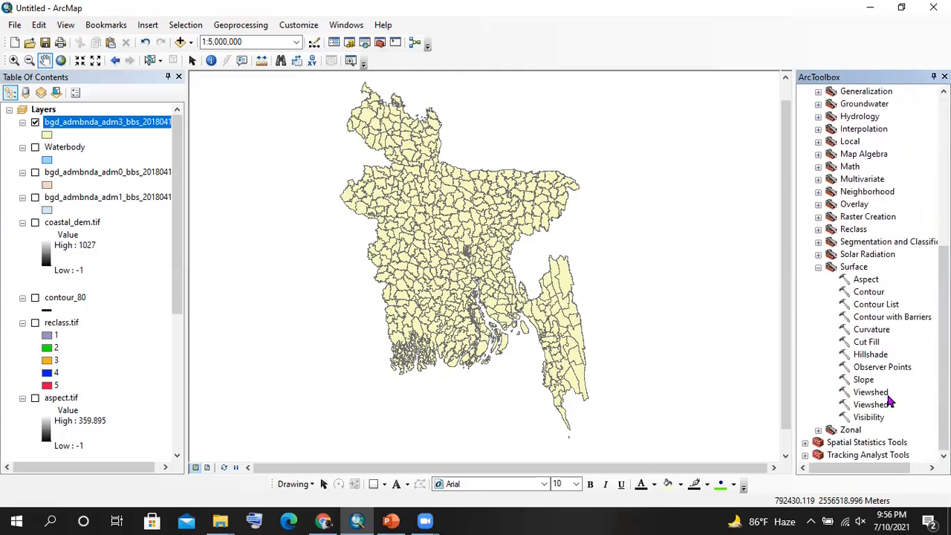
# - Open the Slope tool, examine its output measurement option, and close it without running it
pyautogui.click(864, 381)
pyautogui.doubleClick(864, 381)
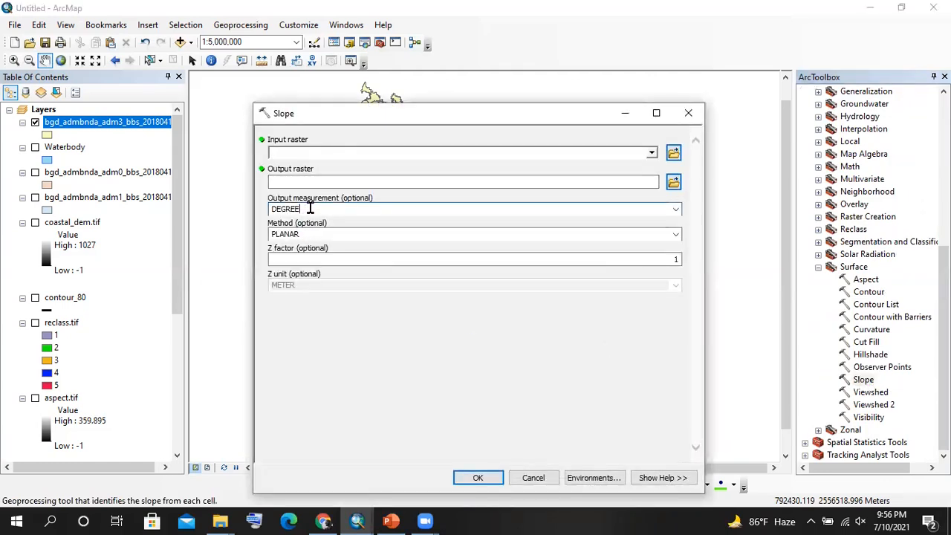
pyautogui.moveTo(322, 208); pyautogui.dragTo(269, 209)
pyautogui.click(301, 207)
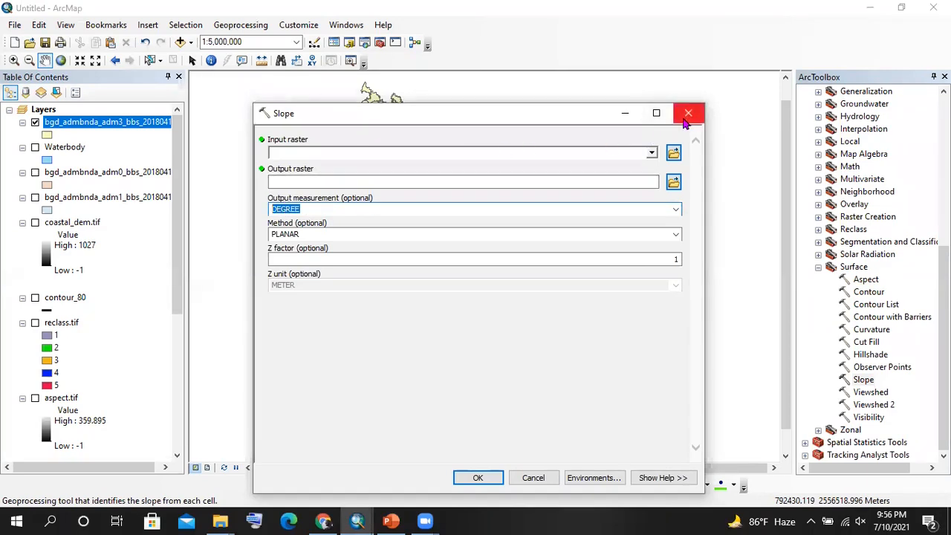
pyautogui.click(688, 112)
# - Run the Aspect tool on rangamati_dem.tif with the PLANAR method and the default output raster Aspect_tif2
pyautogui.doubleClick(866, 280)
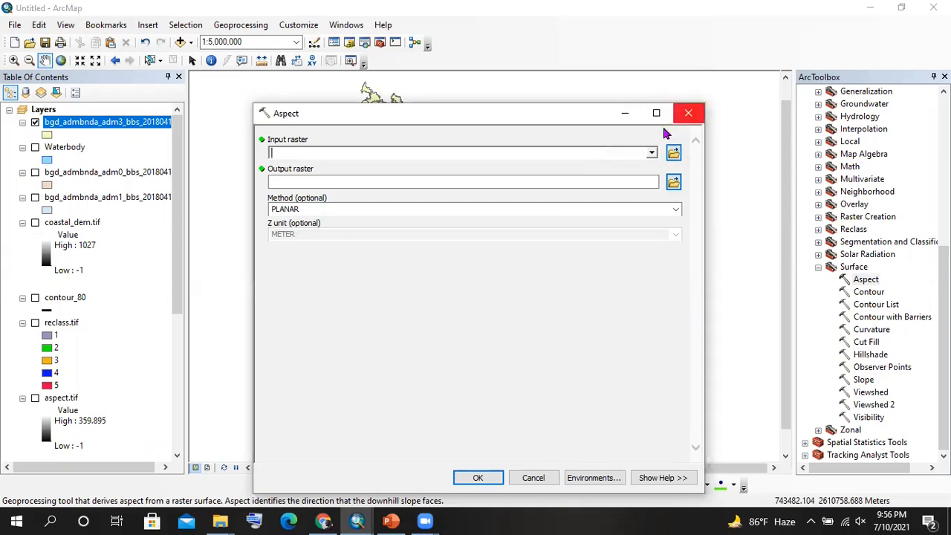
pyautogui.scroll(-5, 75, 327)
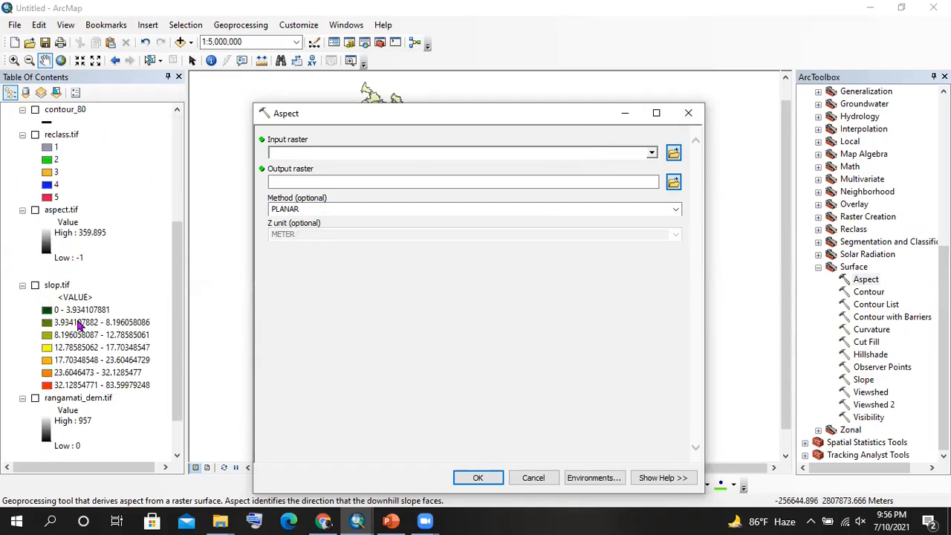
pyautogui.scroll(-2, 74, 293)
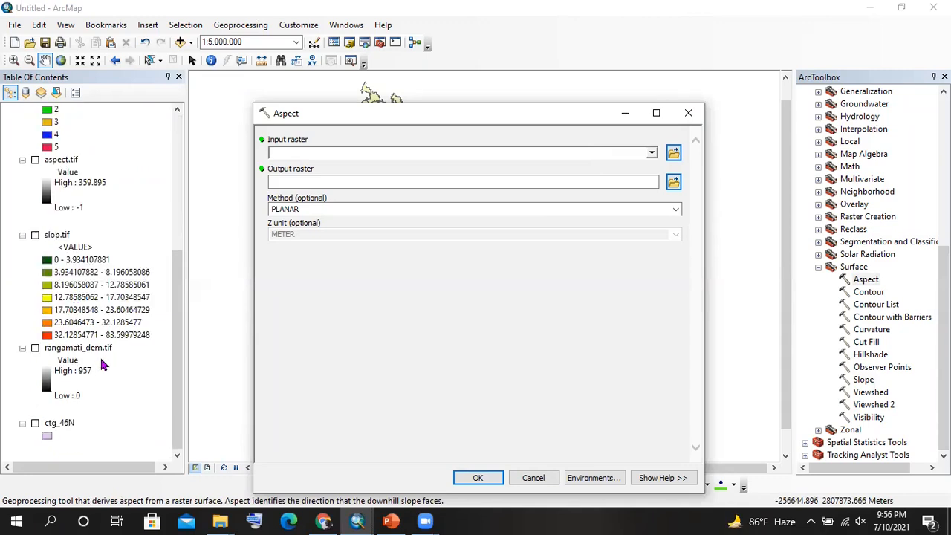
pyautogui.moveTo(91, 349); pyautogui.dragTo(397, 154)
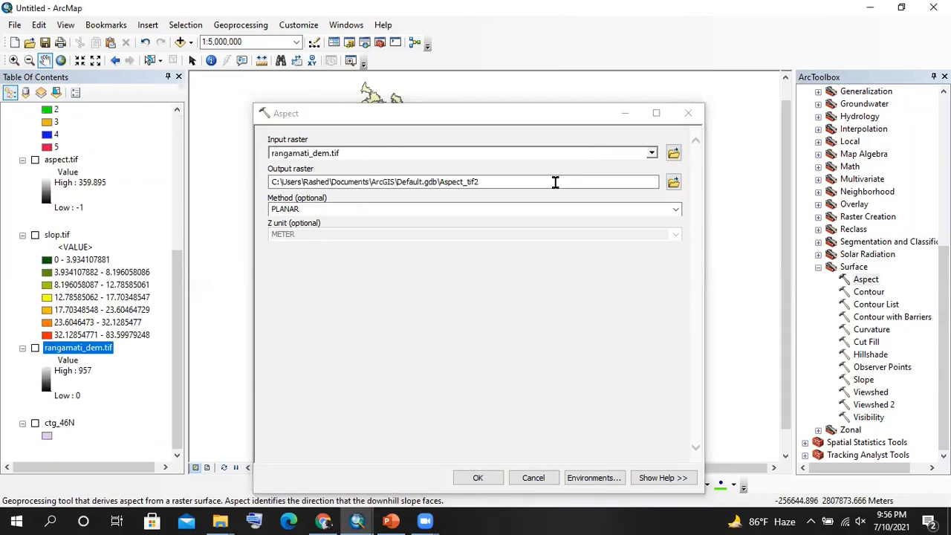
pyautogui.click(479, 479)
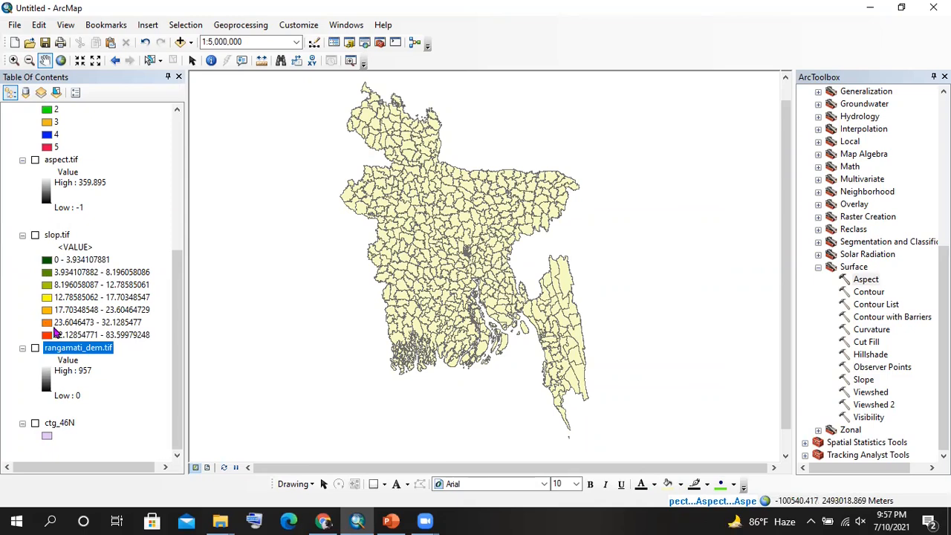
# - Remove the Waterbody and bgd_admbnda_adm0 layers from the data frame
pyautogui.scroll(5, 103, 230)
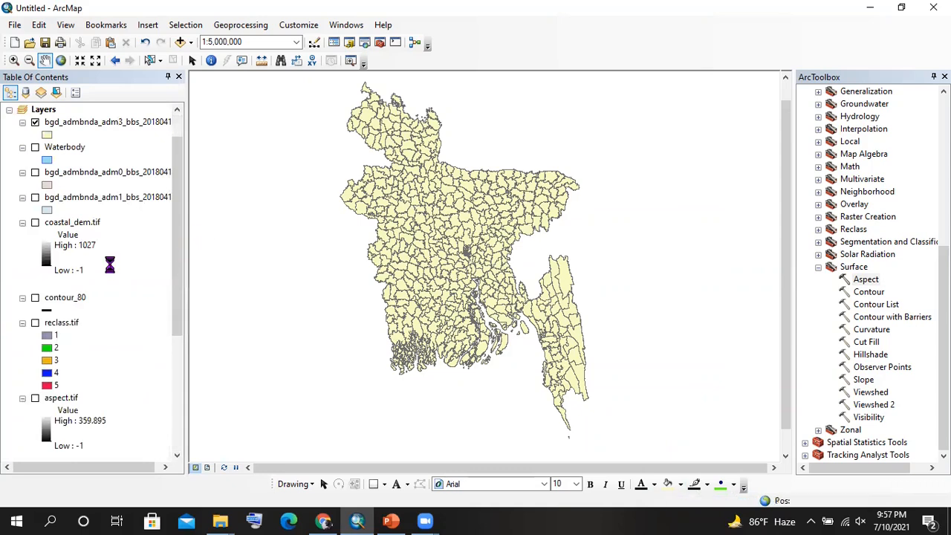
pyautogui.scroll(-8, 93, 297)
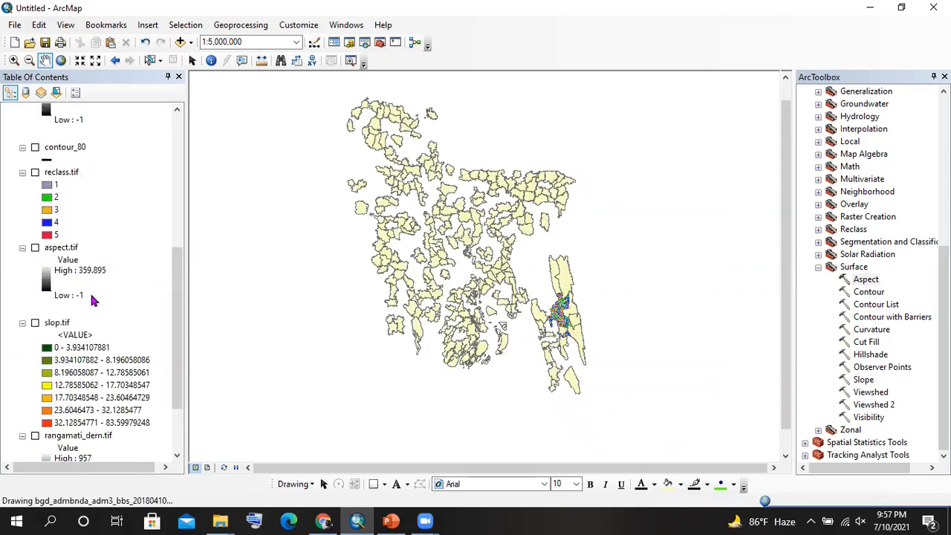
pyautogui.scroll(7, 92, 297)
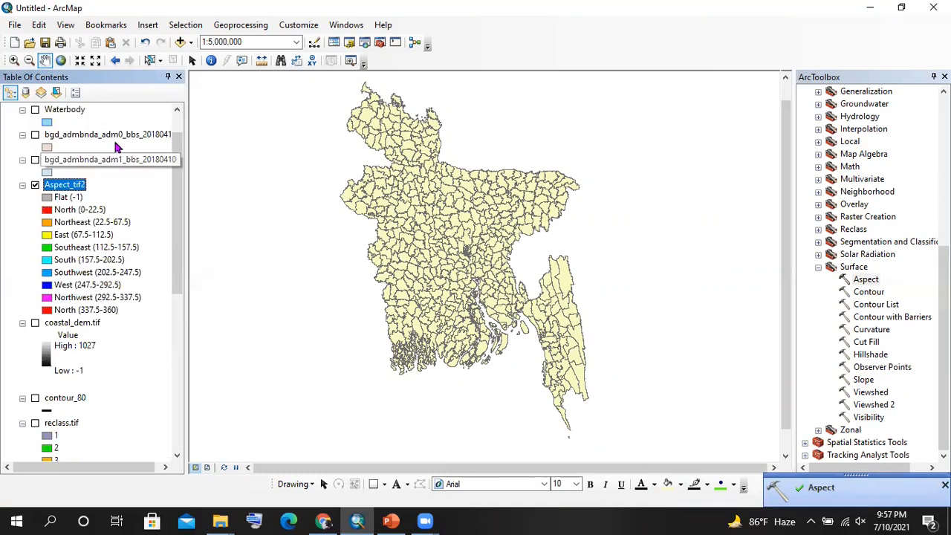
pyautogui.rightClick(80, 111)
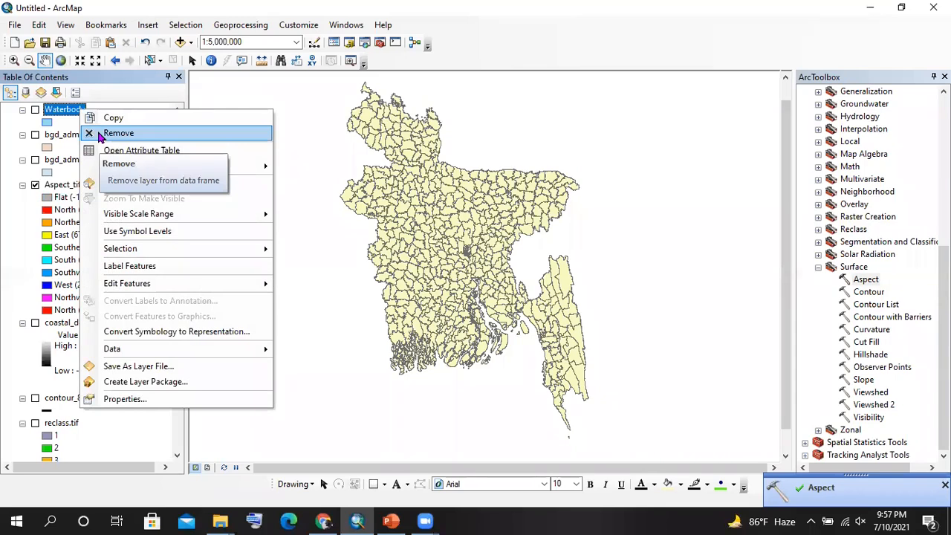
pyautogui.click(100, 135)
pyautogui.rightClick(70, 110)
pyautogui.click(98, 136)
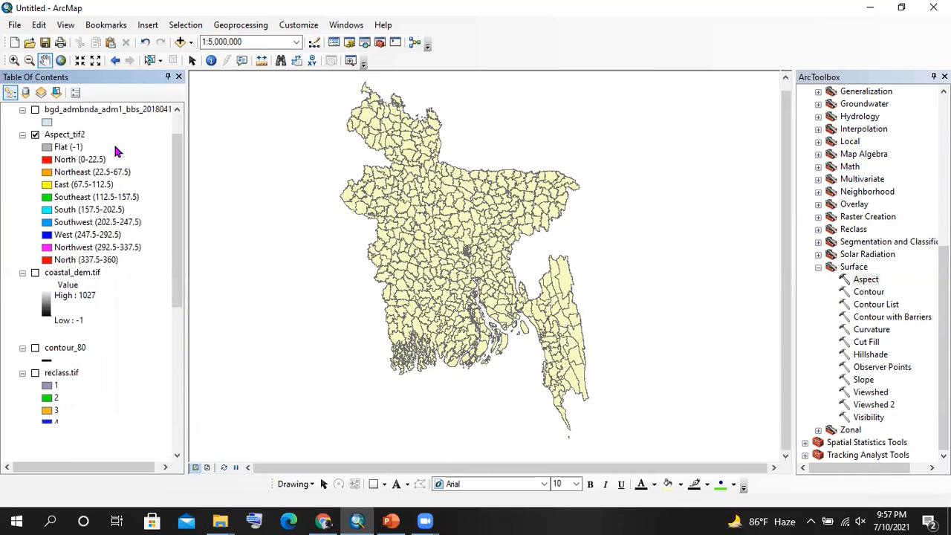
# - Remove the bgd_admbnda_adm3 and bgd_admbnda_adm1 boundary layers from the data frame
pyautogui.scroll(1, 115, 151)
pyautogui.rightClick(91, 122)
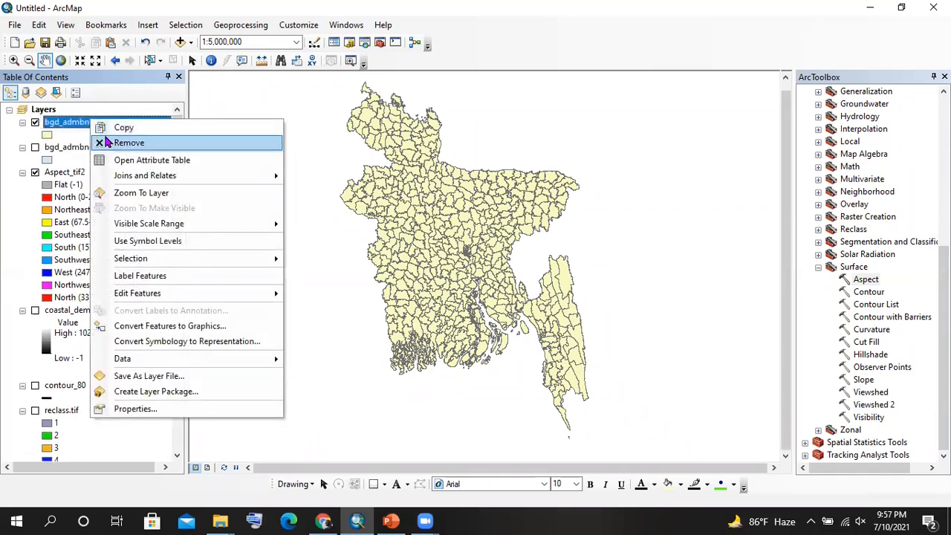
pyautogui.click(108, 142)
pyautogui.rightClick(97, 123)
pyautogui.click(125, 145)
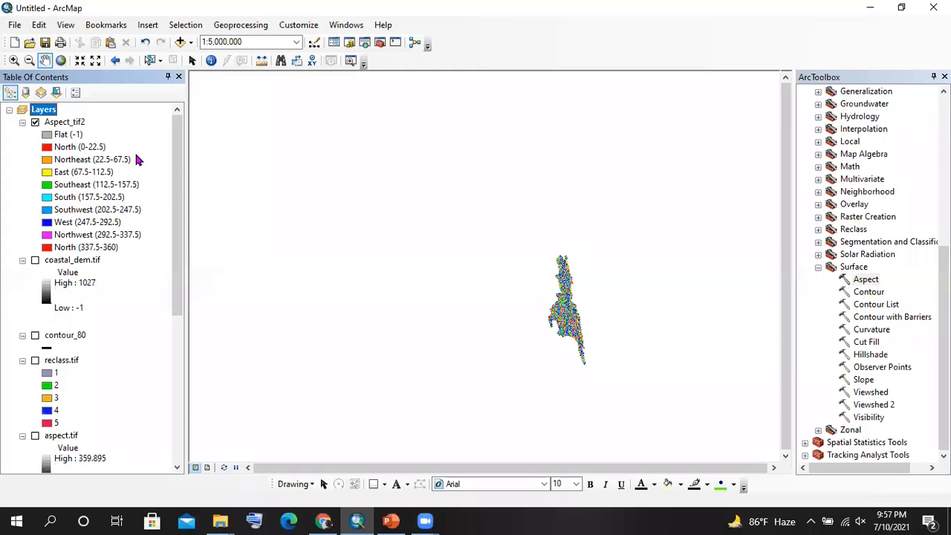
# - Examine the compass direction classes and degree ranges in the Aspect_tif2 legend, and view the aspect raster closer on the map
pyautogui.click(106, 128)
pyautogui.press('F2')
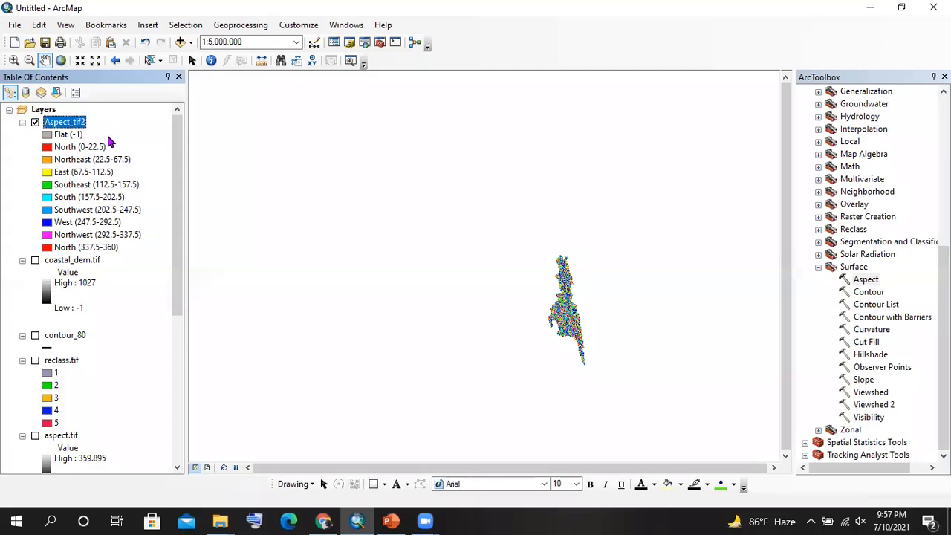
pyautogui.click(74, 152)
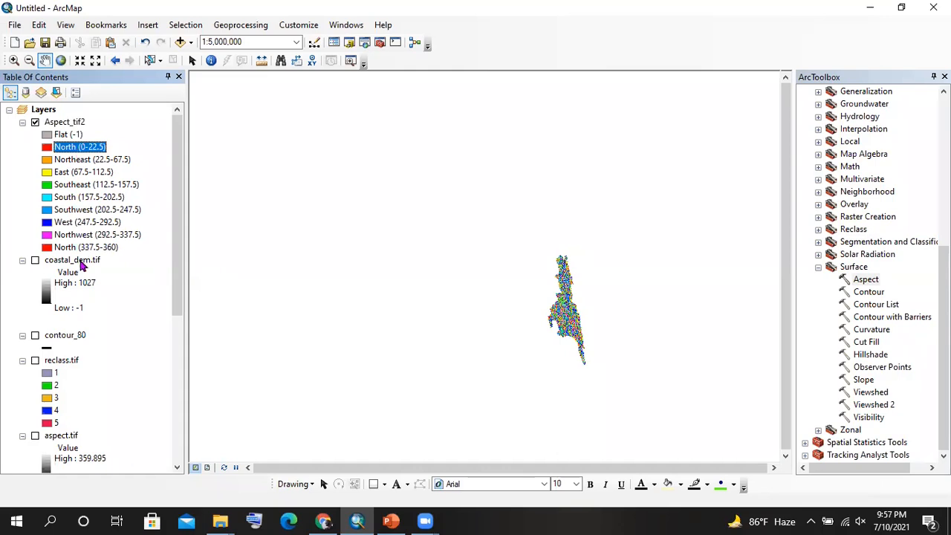
pyautogui.click(77, 248)
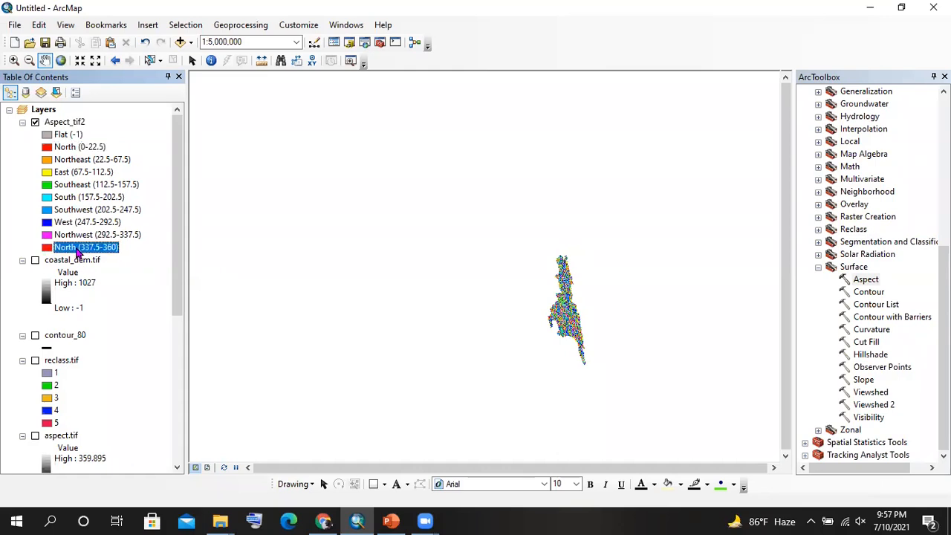
pyautogui.click(91, 161)
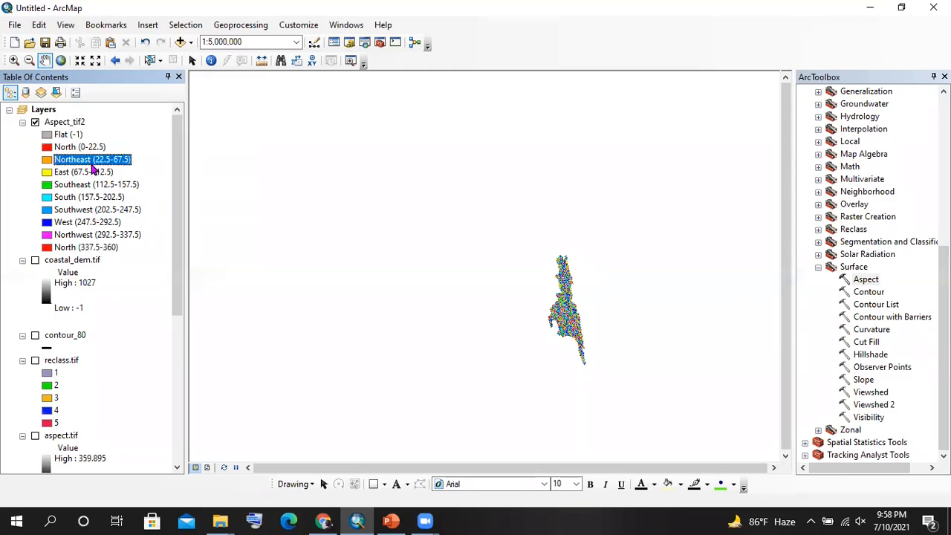
pyautogui.click(88, 173)
pyautogui.click(93, 186)
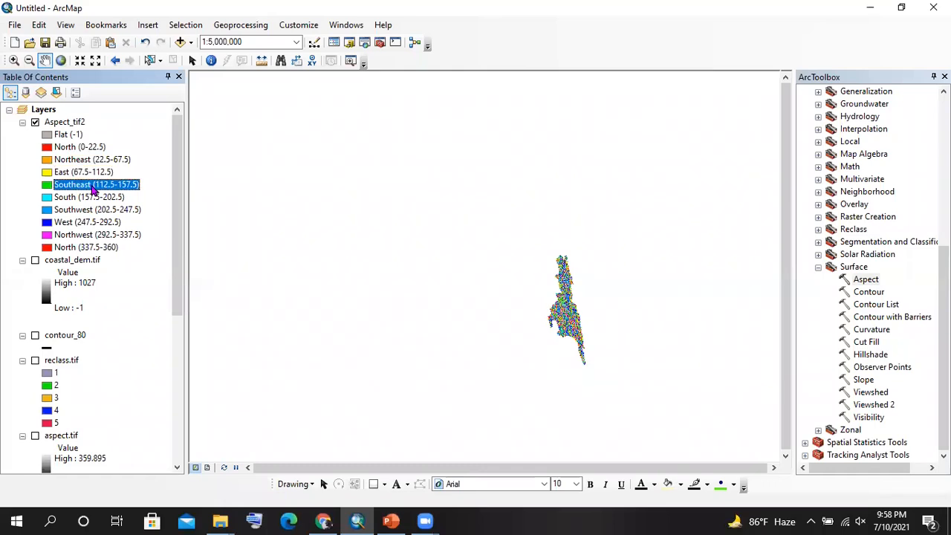
pyautogui.click(92, 197)
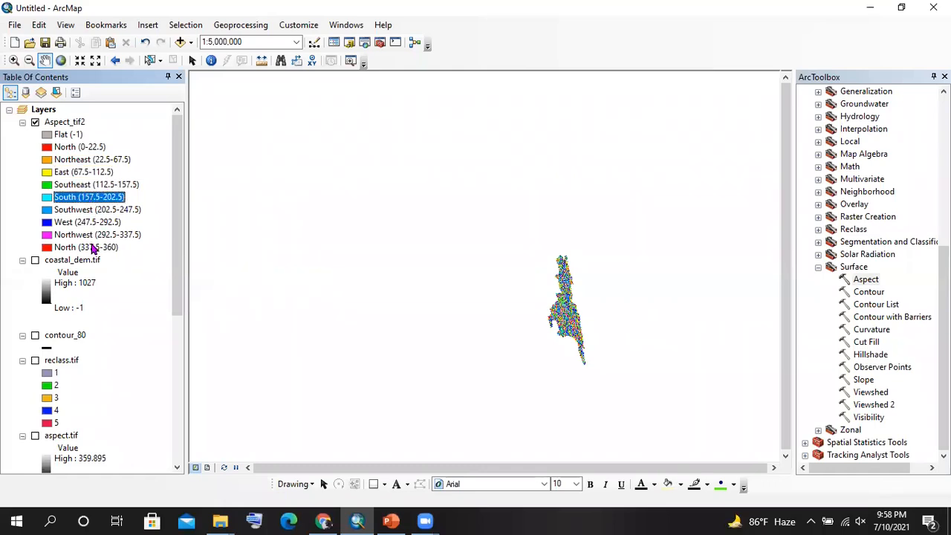
pyautogui.click(92, 248)
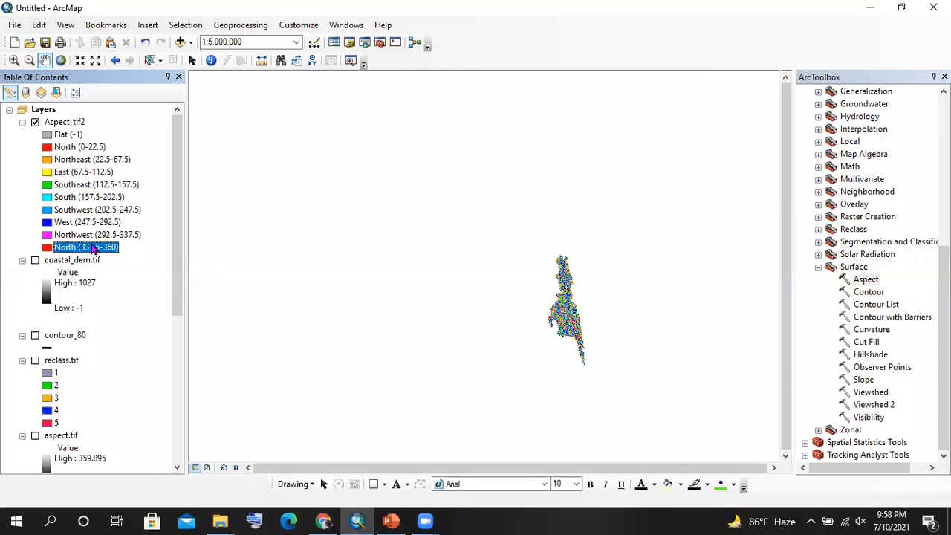
pyautogui.click(72, 160)
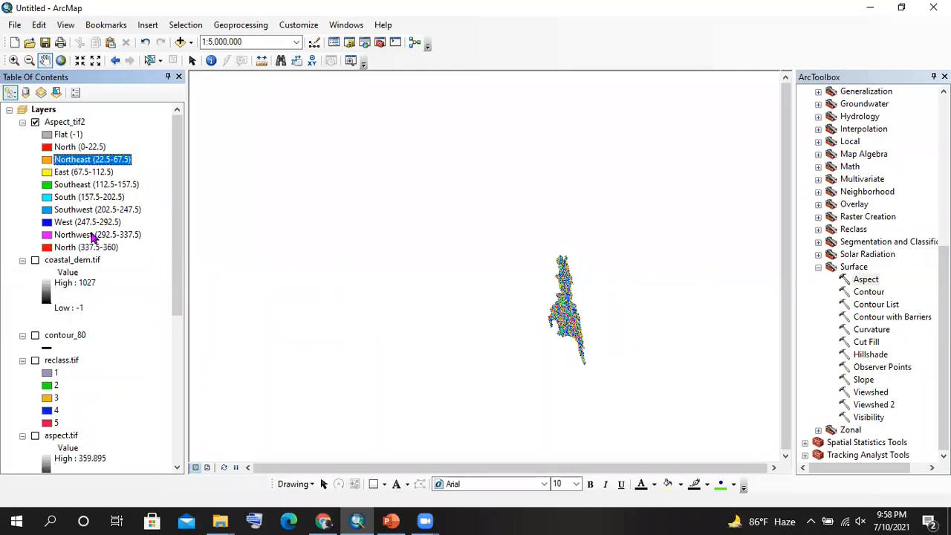
pyautogui.click(93, 236)
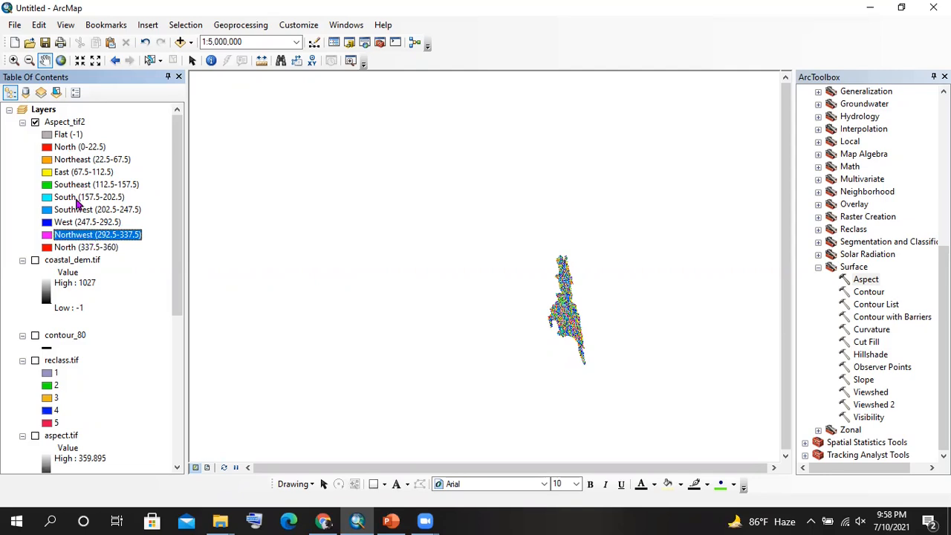
pyautogui.click(79, 197)
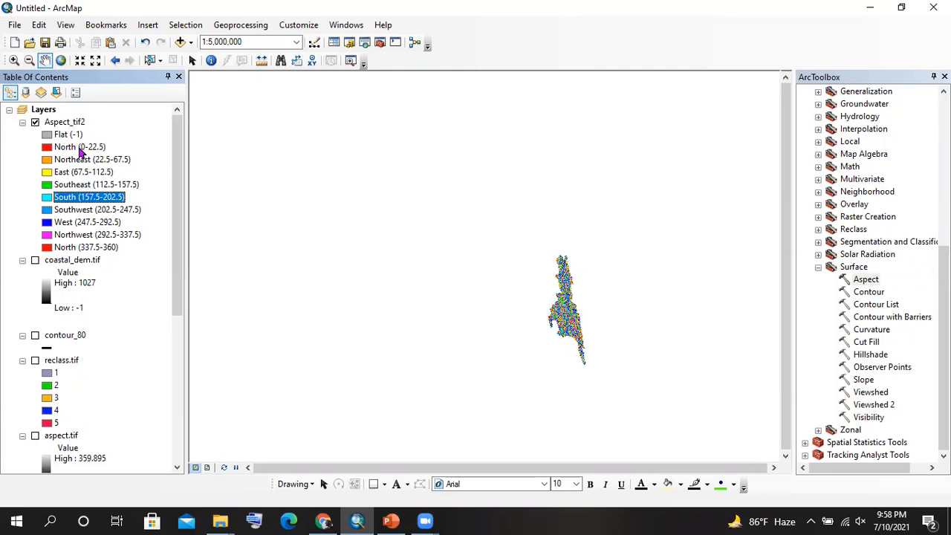
pyautogui.click(80, 148)
pyautogui.click(97, 186)
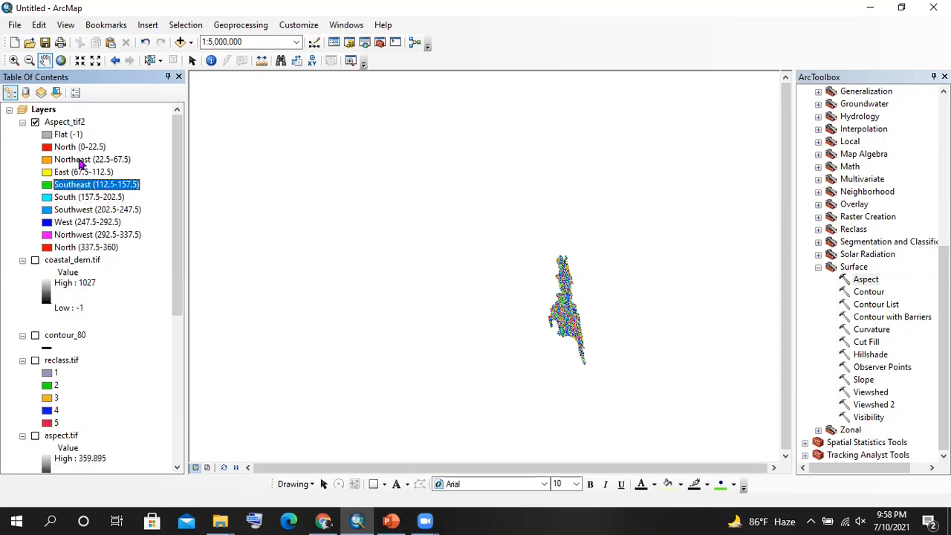
pyautogui.click(98, 248)
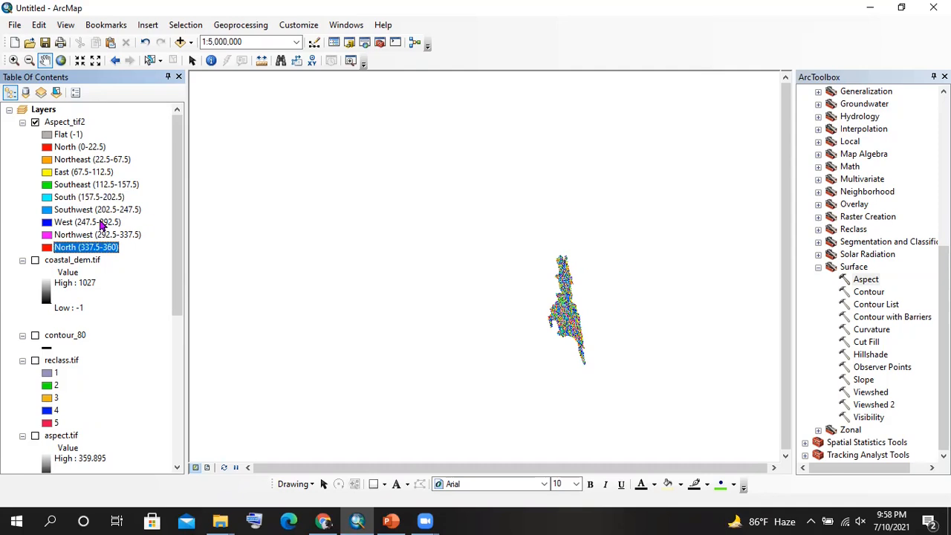
pyautogui.scroll(2, 570, 306)
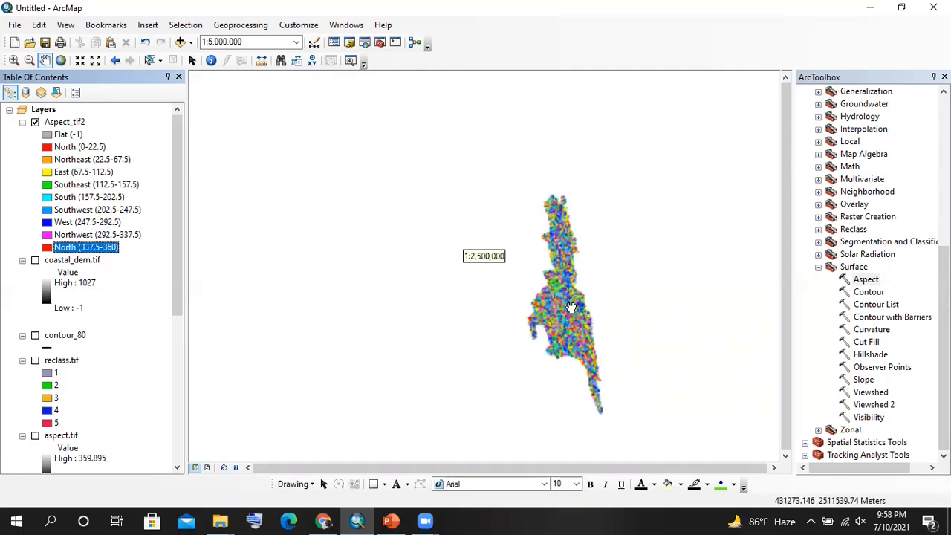
# - Change the Flat (-1) class symbol of Aspect_tif2 to the Lake fill style and view the flat areas closer on the map
pyautogui.scroll(2, 570, 307)
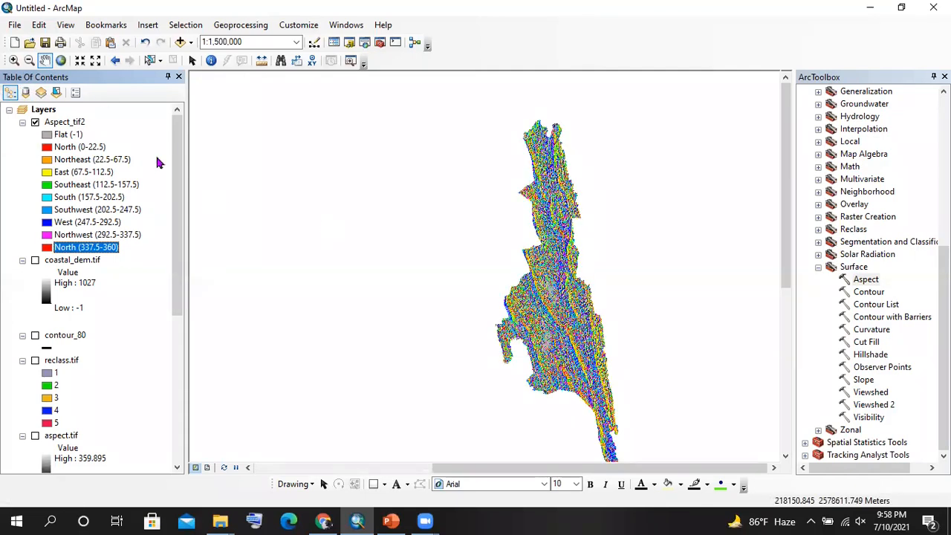
pyautogui.doubleClick(47, 134)
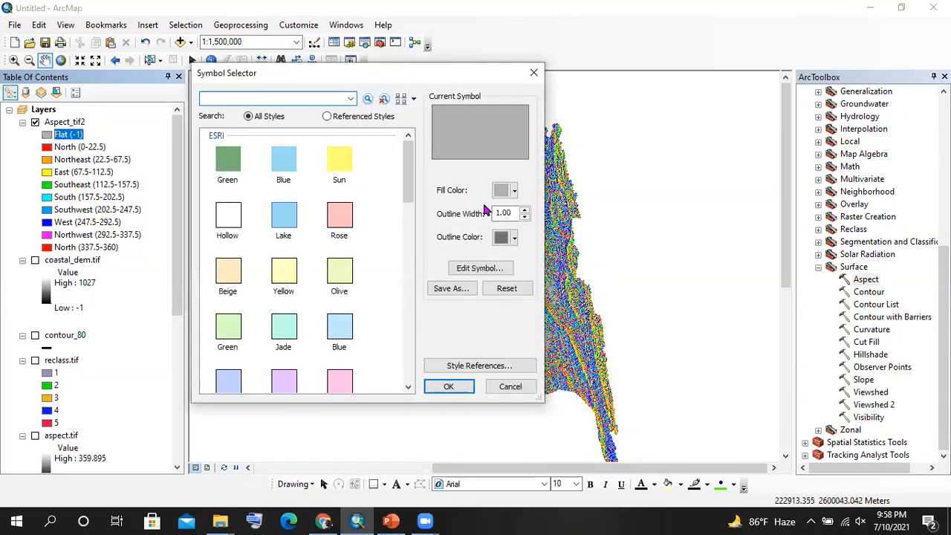
pyautogui.click(513, 190)
pyautogui.click(295, 218)
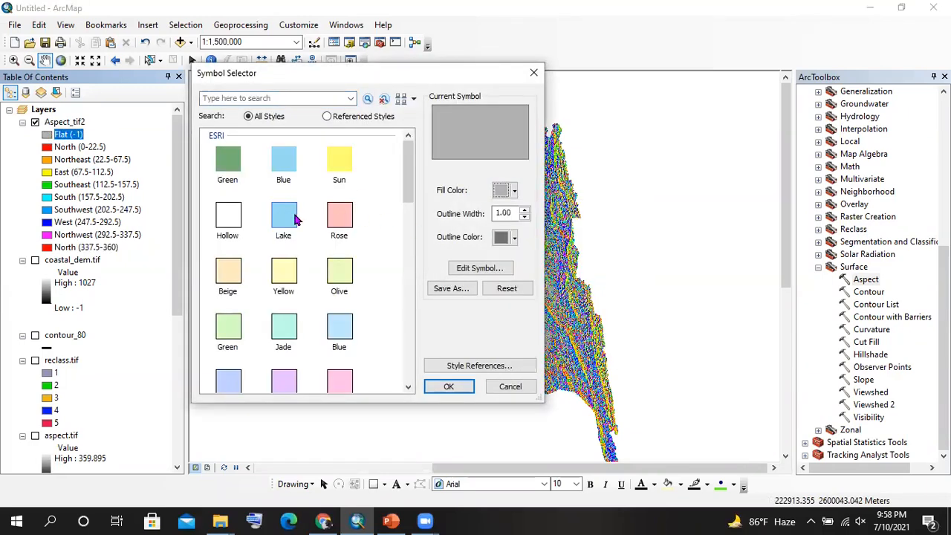
pyautogui.click(295, 218)
pyautogui.click(448, 386)
pyautogui.scroll(5, 505, 298)
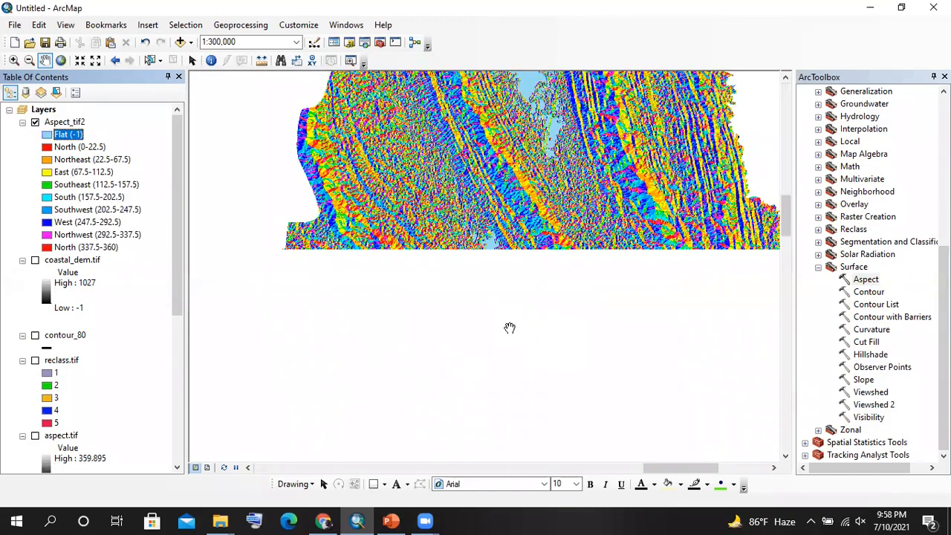
pyautogui.scroll(1, 510, 327)
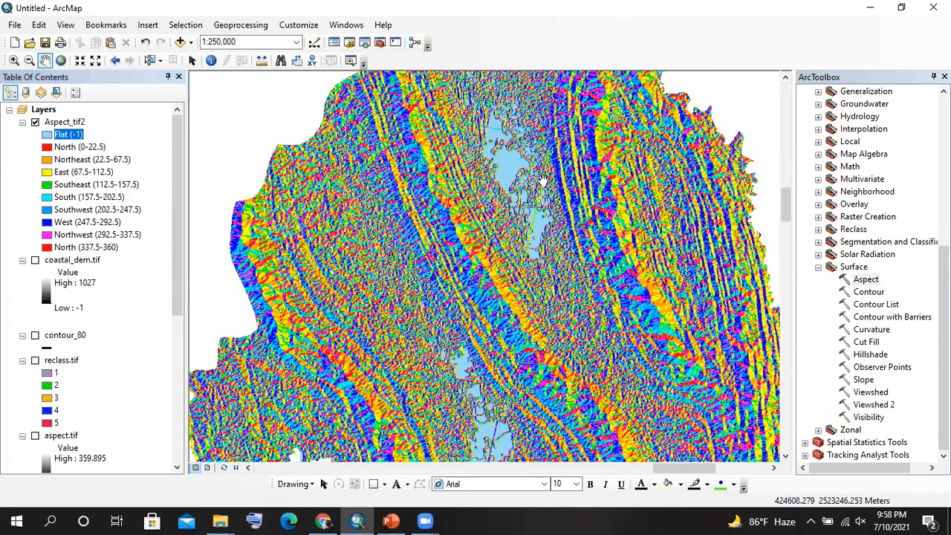
# - Display coastal_dem.tif with a light-to-dark blue color ramp and hide the Aspect_tif2 layer
pyautogui.click(46, 260)
pyautogui.click(35, 260)
pyautogui.click(46, 294)
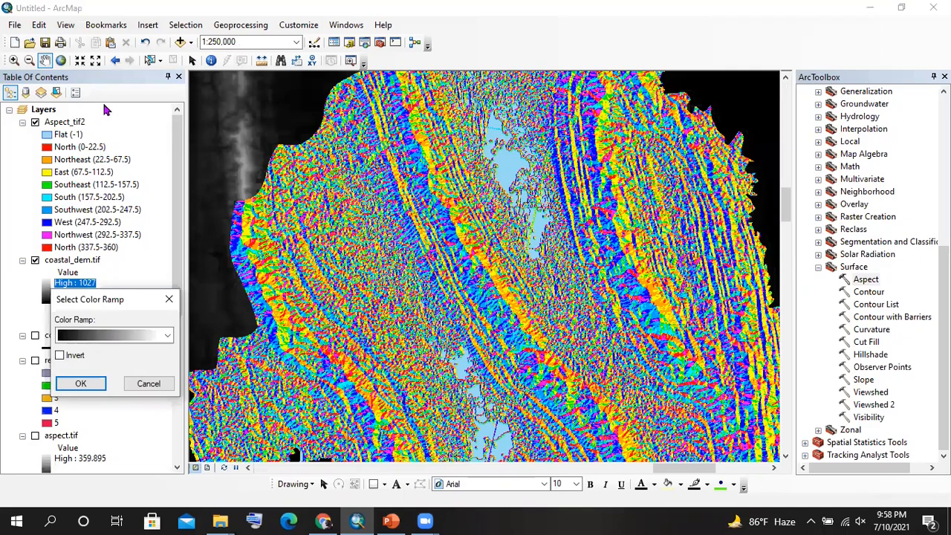
pyautogui.click(61, 357)
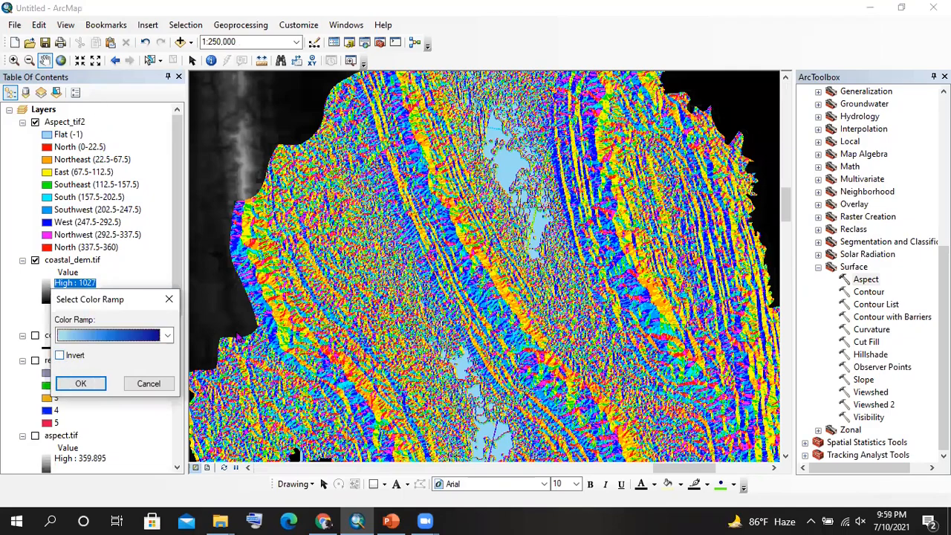
pyautogui.click(35, 123)
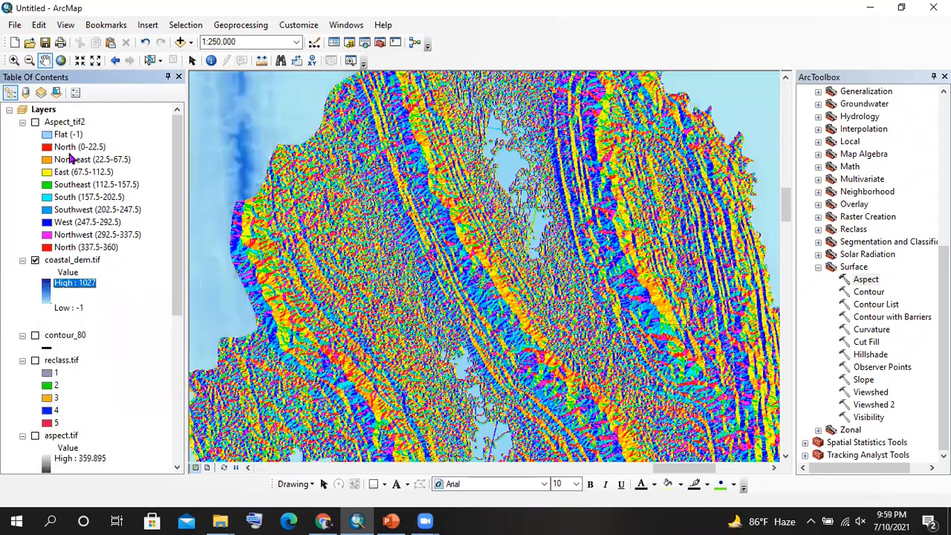
# - Recolor the stretched coastal_dem.tif layer with the red-yellow-green color ramp and review the terrain
pyautogui.click(45, 286)
pyautogui.click(168, 336)
pyautogui.click(118, 65)
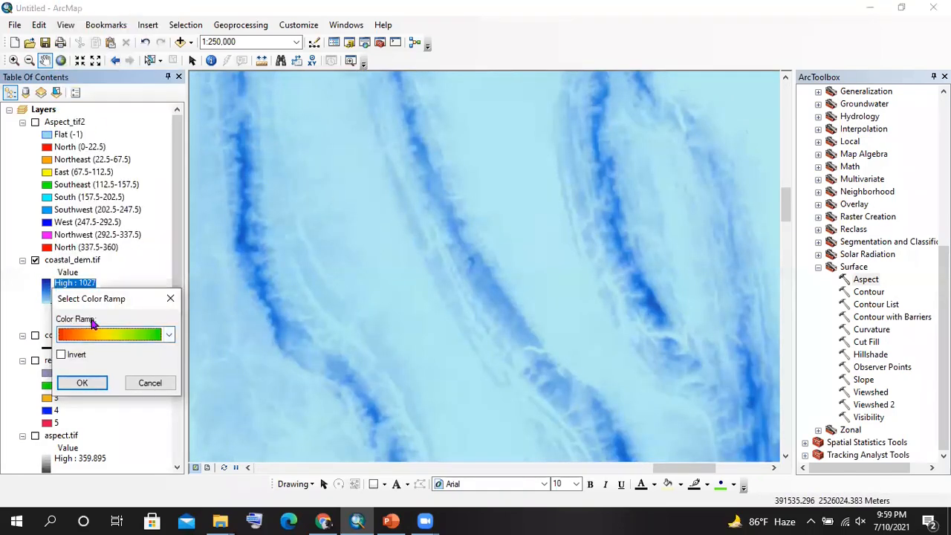
pyautogui.click(82, 383)
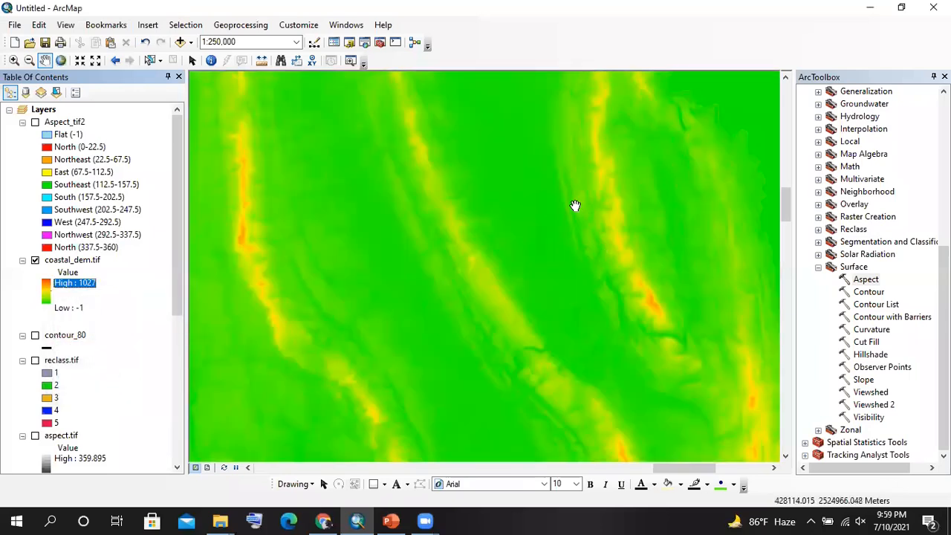
pyautogui.scroll(-5, 575, 209)
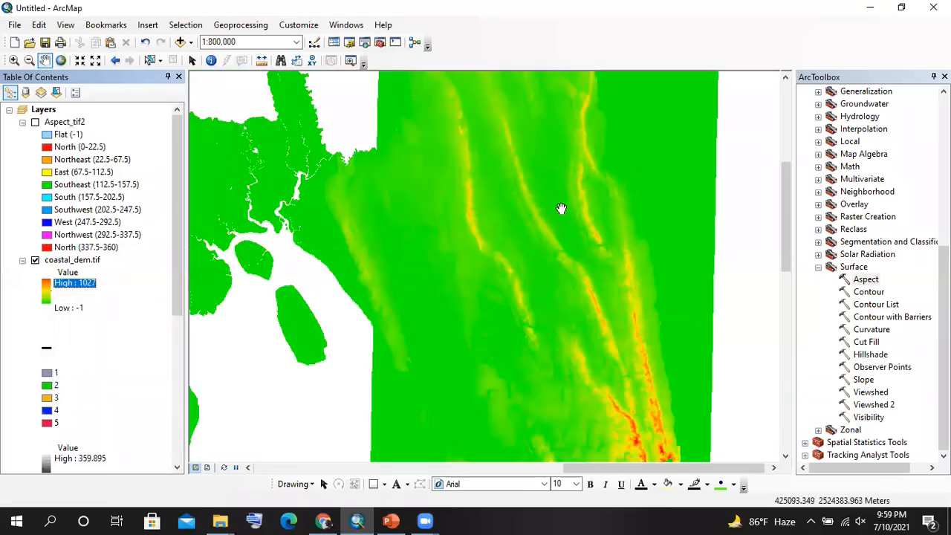
pyautogui.scroll(-4, 560, 208)
pyautogui.scroll(3, 556, 187)
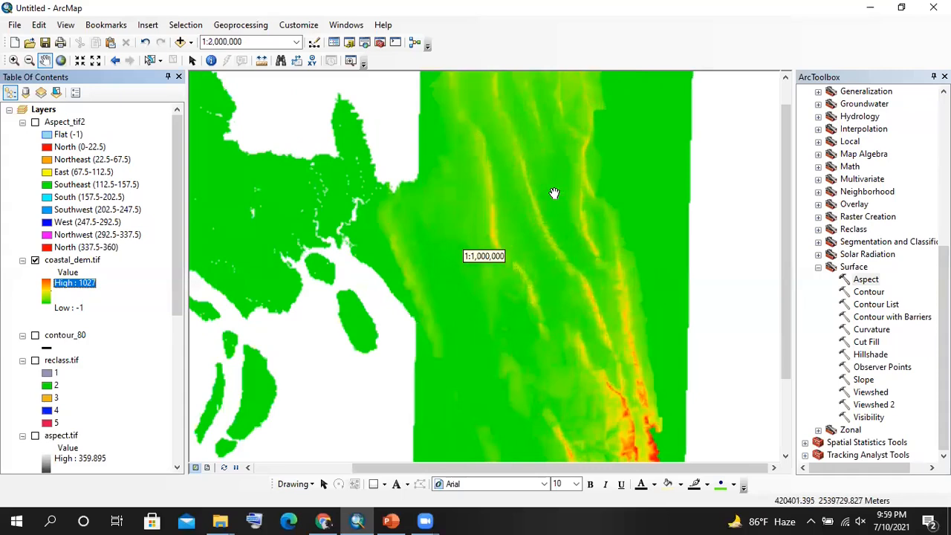
# - Switch the coastal_dem.tif symbology to Classified with 11 Natural Breaks (Jenks) classes
pyautogui.rightClick(59, 261)
pyautogui.click(112, 444)
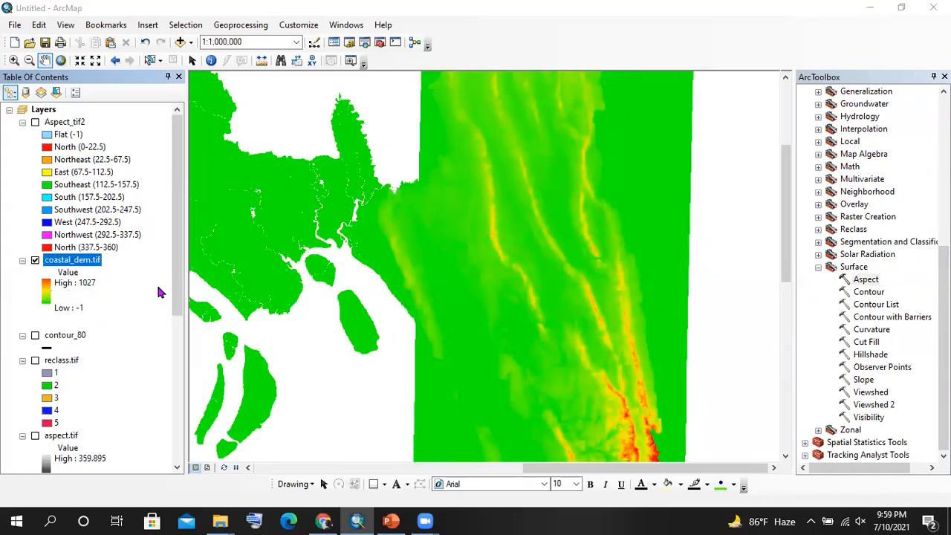
pyautogui.click(457, 112)
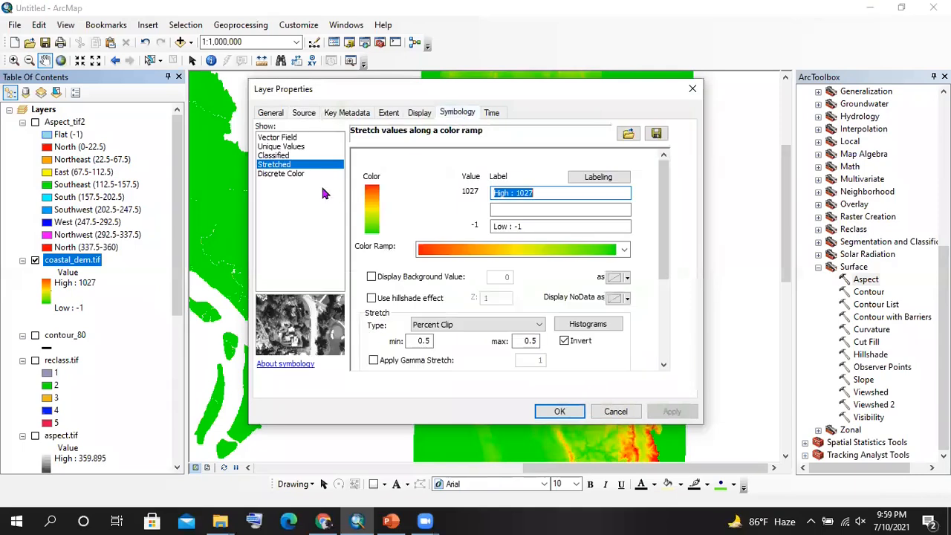
pyautogui.click(288, 156)
pyautogui.click(576, 200)
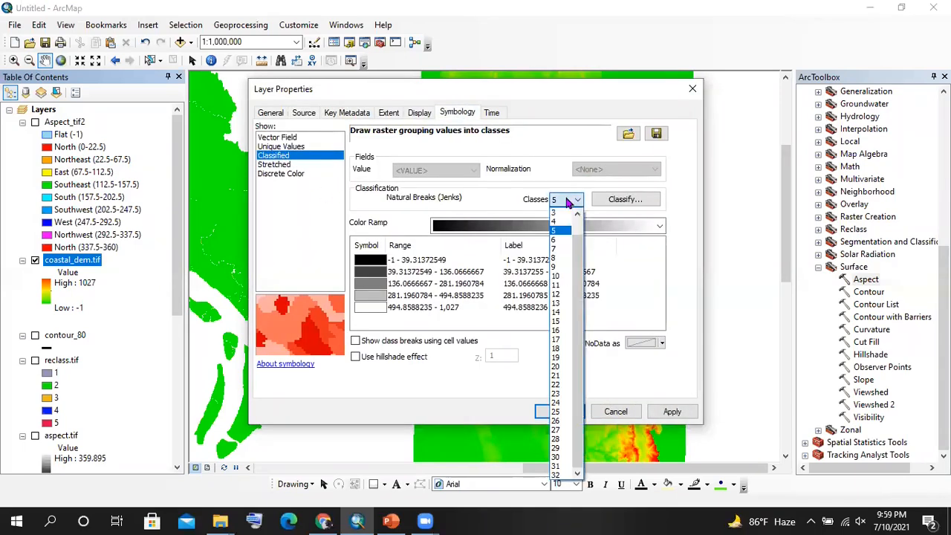
pyautogui.click(557, 285)
pyautogui.click(622, 201)
pyautogui.click(682, 95)
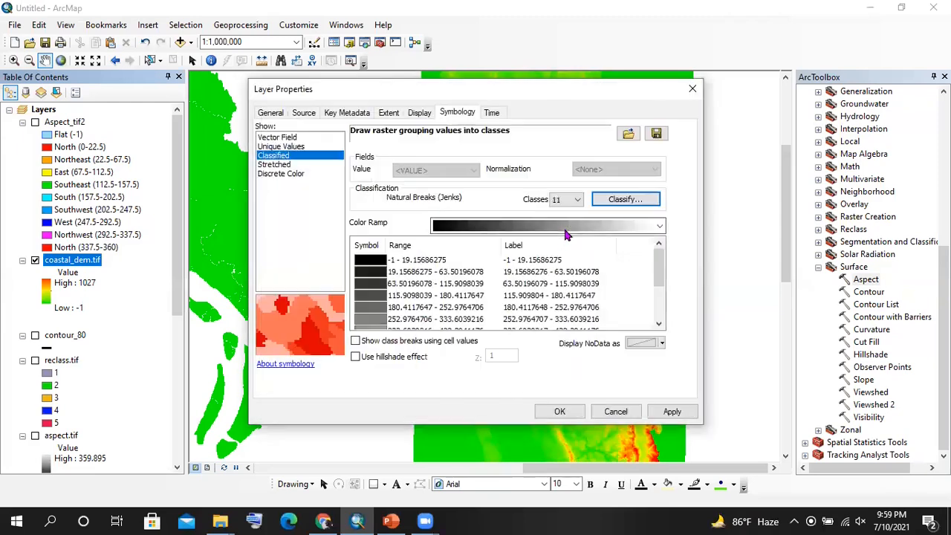
# - Apply the dark green-yellow-red color ramp to the coastal_dem.tif classes and view the classified terrain
pyautogui.click(557, 224)
pyautogui.click(515, 119)
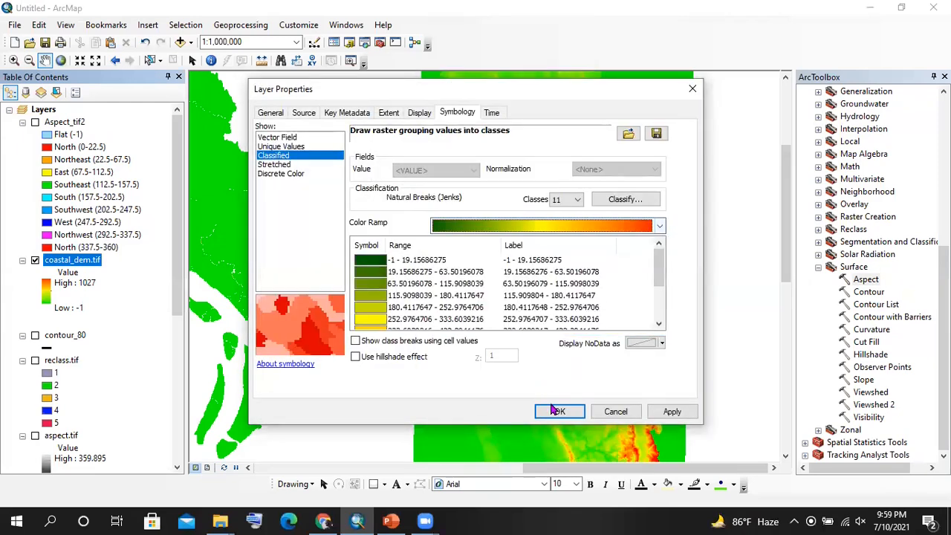
pyautogui.click(560, 410)
pyautogui.moveTo(519, 351); pyautogui.dragTo(510, 332)
pyautogui.scroll(-3, 536, 221)
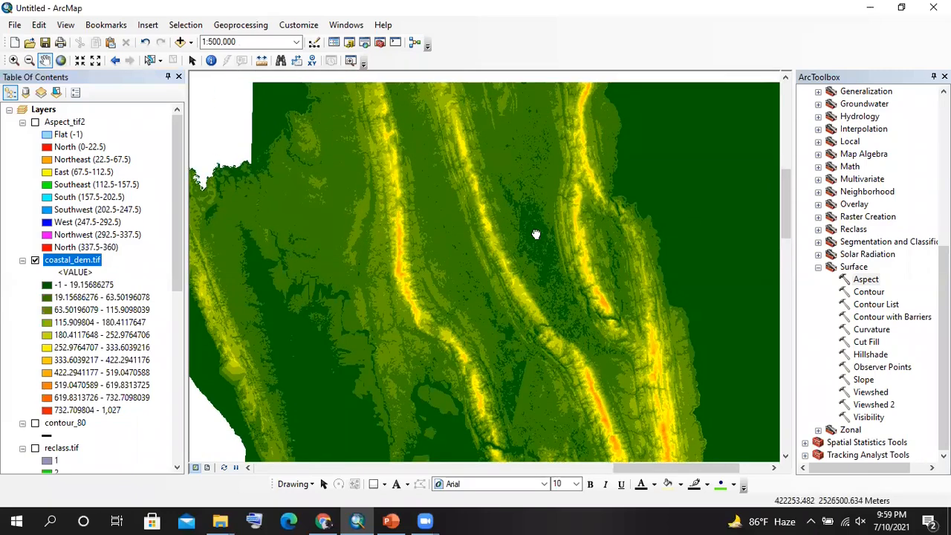
# - Show Aspect_tif2 over the classified coastal_dem.tif and compare its slope directions and flat areas with the surrounding terrain
pyautogui.click(35, 122)
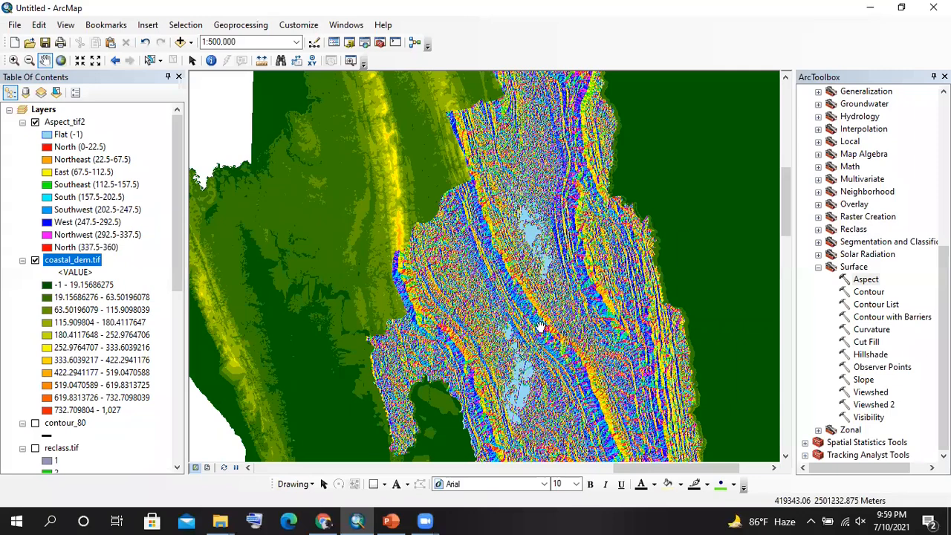
pyautogui.moveTo(535, 242); pyautogui.dragTo(512, 239)
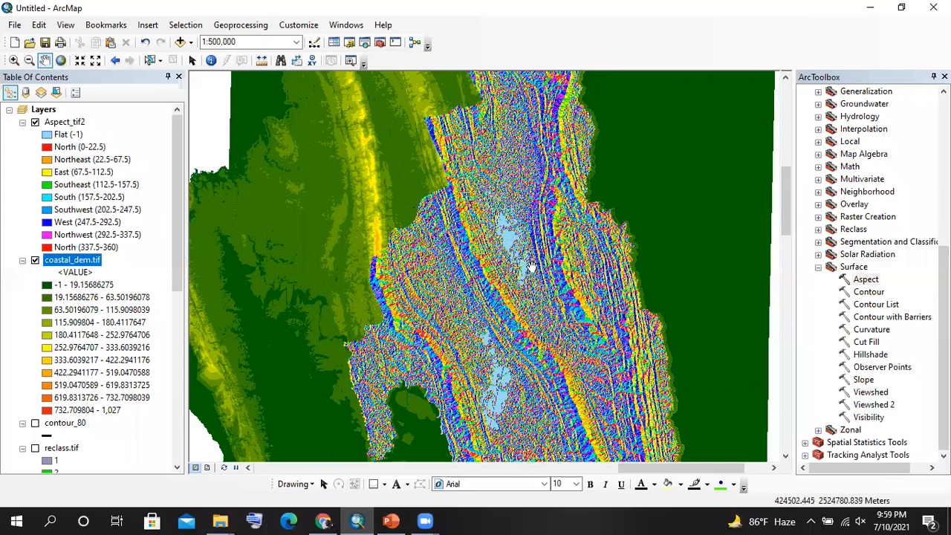
pyautogui.moveTo(513, 240); pyautogui.dragTo(488, 228)
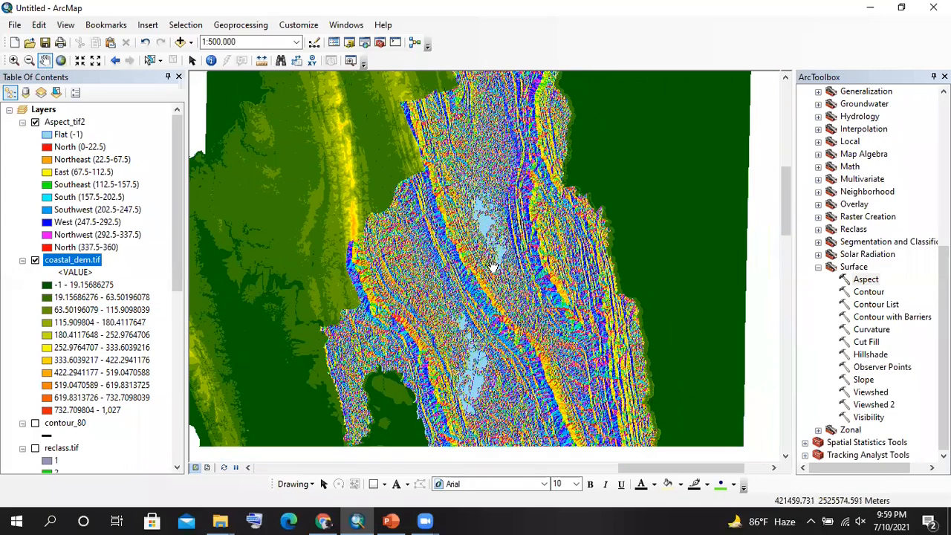
pyautogui.moveTo(494, 269); pyautogui.dragTo(473, 246)
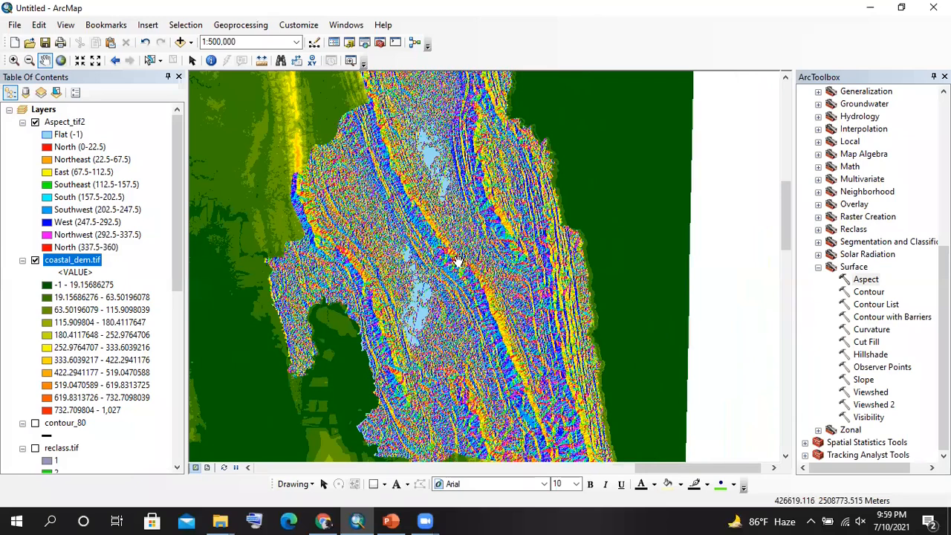
pyautogui.moveTo(448, 281); pyautogui.dragTo(441, 229)
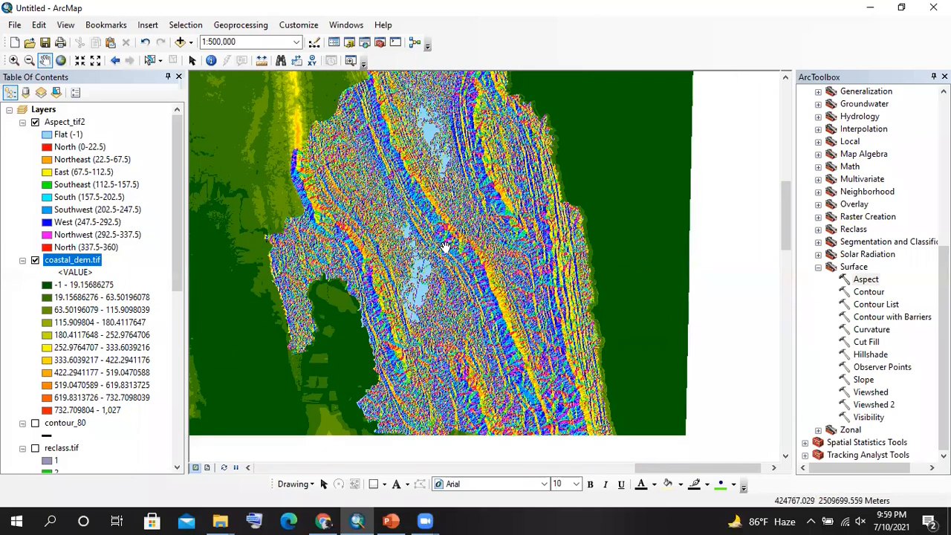
pyautogui.scroll(2, 440, 210)
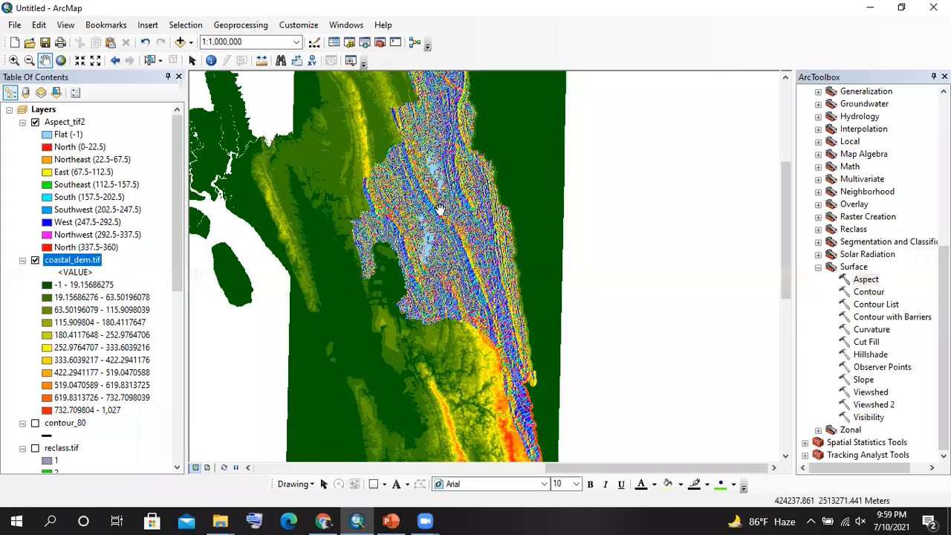
pyautogui.scroll(-1, 441, 210)
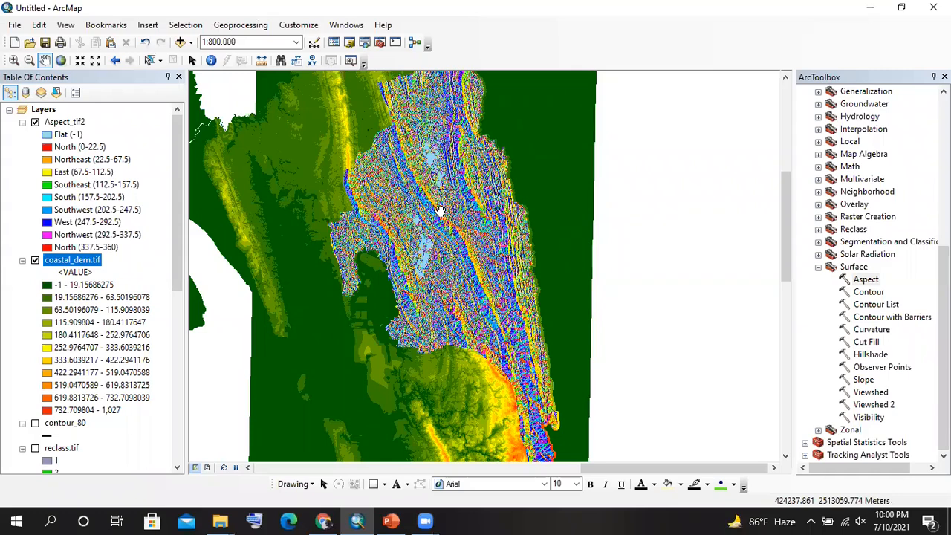
# - Examine the North, Northeast and East classes in the Aspect_tif2 legend against the map, from close up to the full coastal extent
pyautogui.click(86, 148)
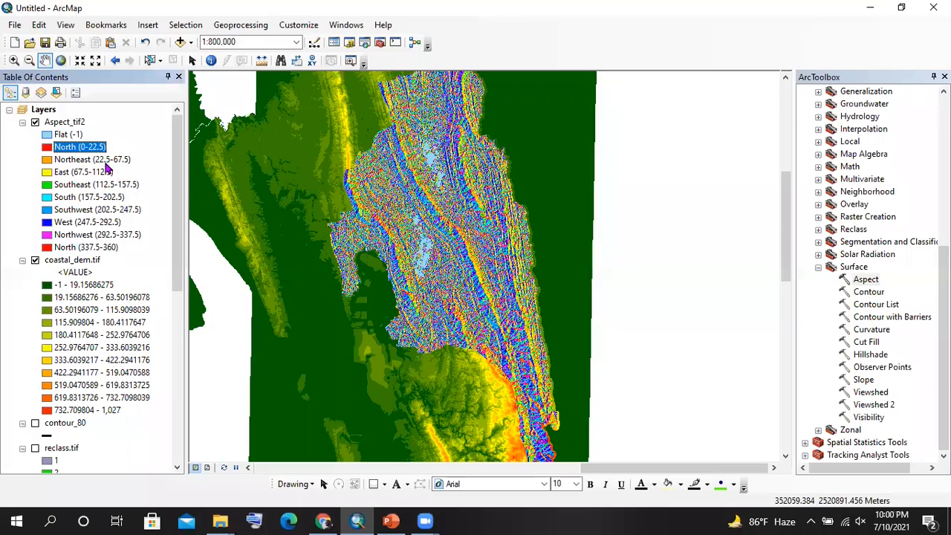
pyautogui.click(105, 162)
pyautogui.click(104, 172)
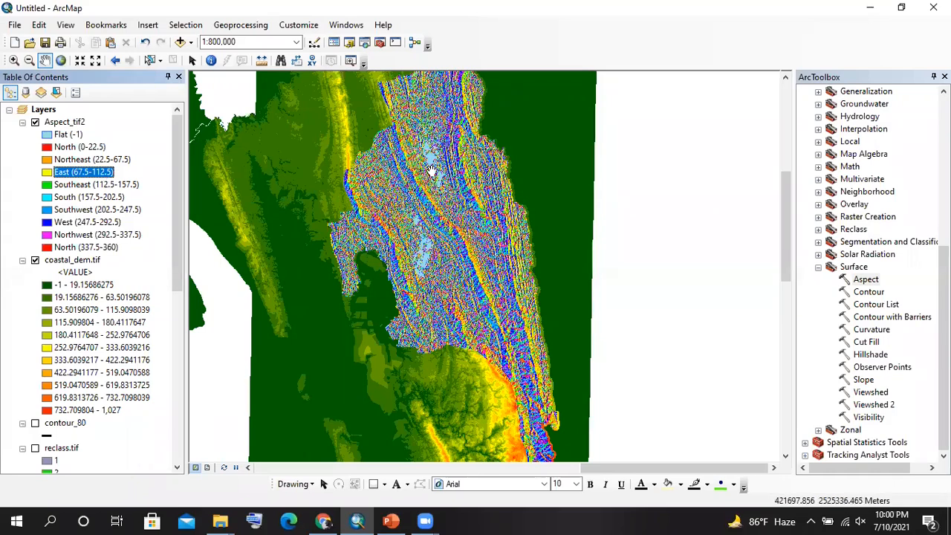
pyautogui.scroll(1, 430, 173)
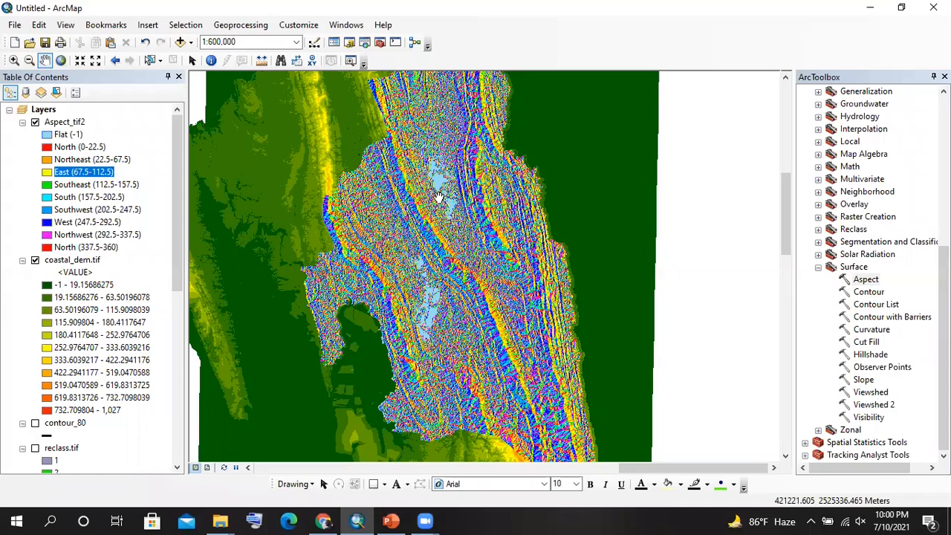
pyautogui.scroll(-5, 438, 197)
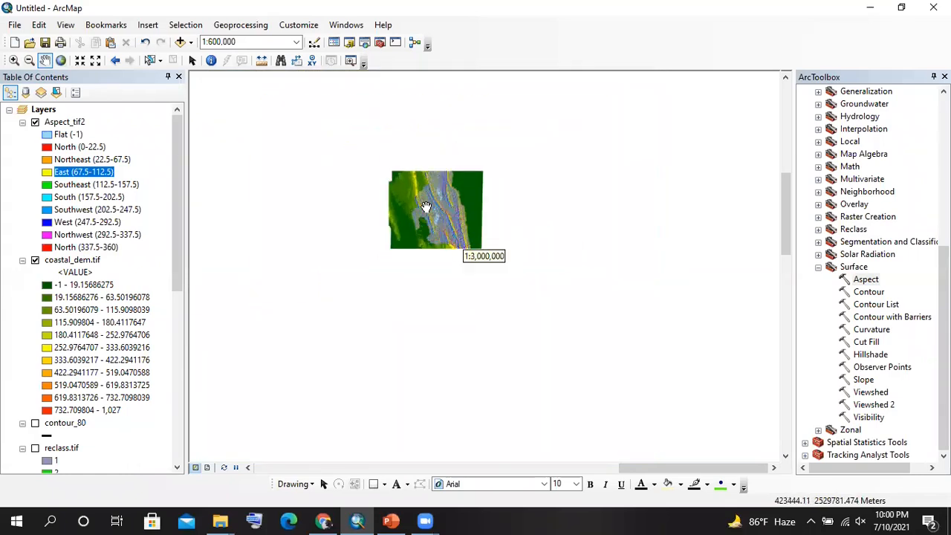
pyautogui.scroll(-1, 424, 206)
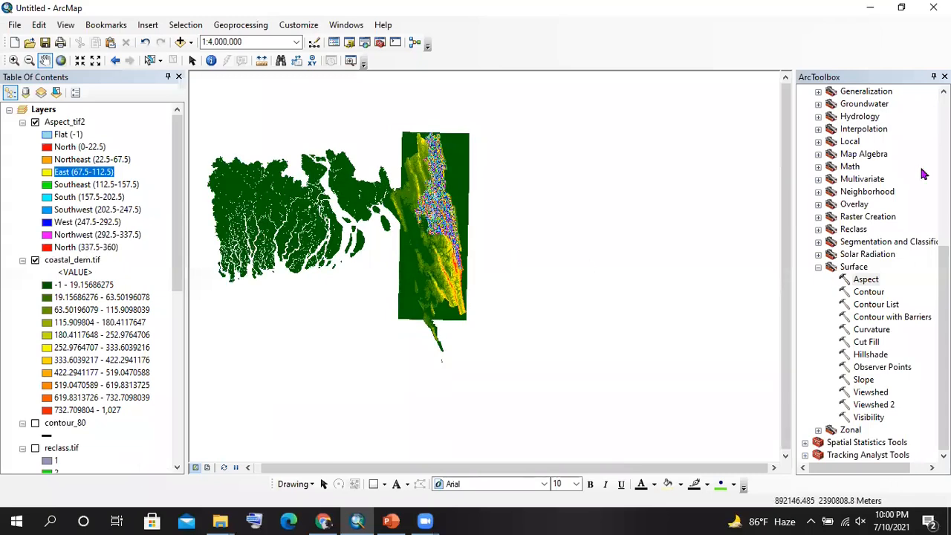
# - Collapse the Surface toolset and the Spatial Analyst Tools toolbox in ArcToolbox
pyautogui.click(818, 267)
pyautogui.click(805, 179)
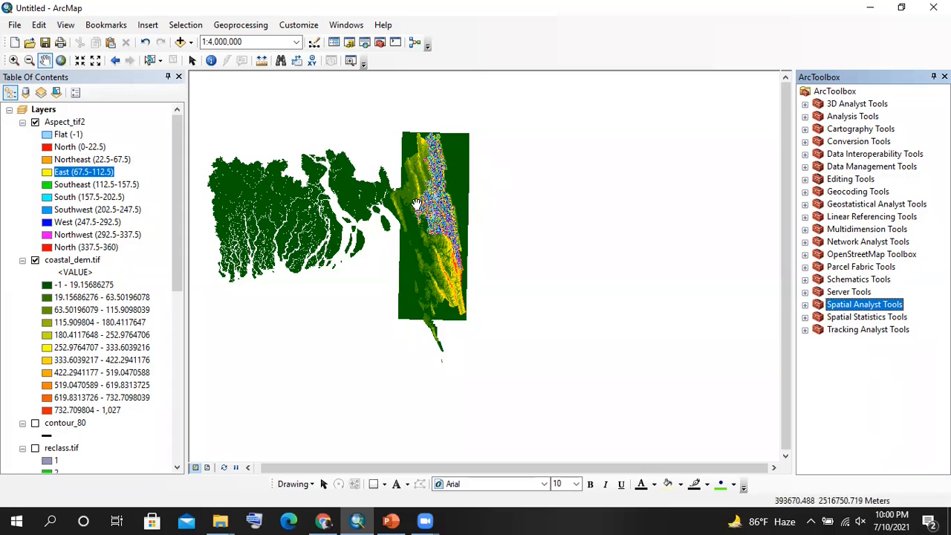
pyautogui.scroll(1, 416, 204)
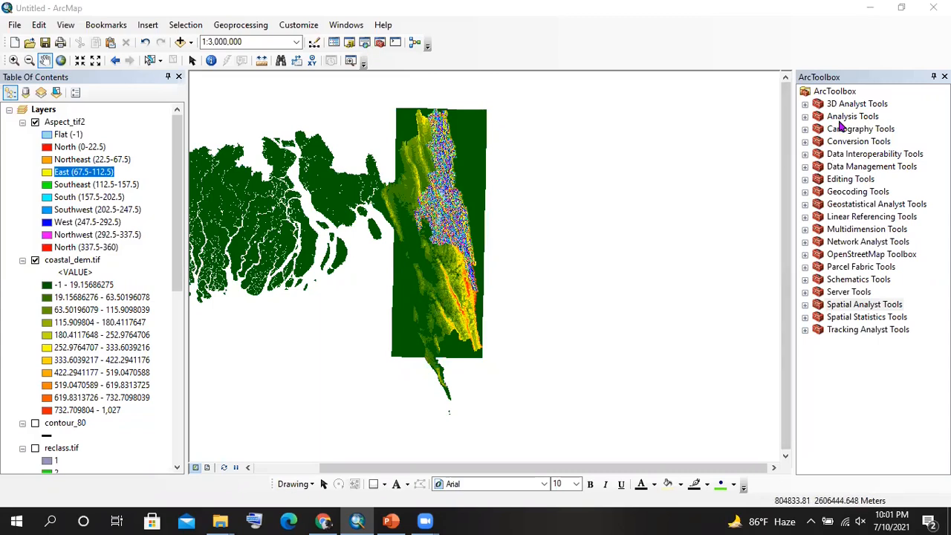
# - Open the Catalog window beside the map, and briefly open and close the Search window
pyautogui.click(351, 43)
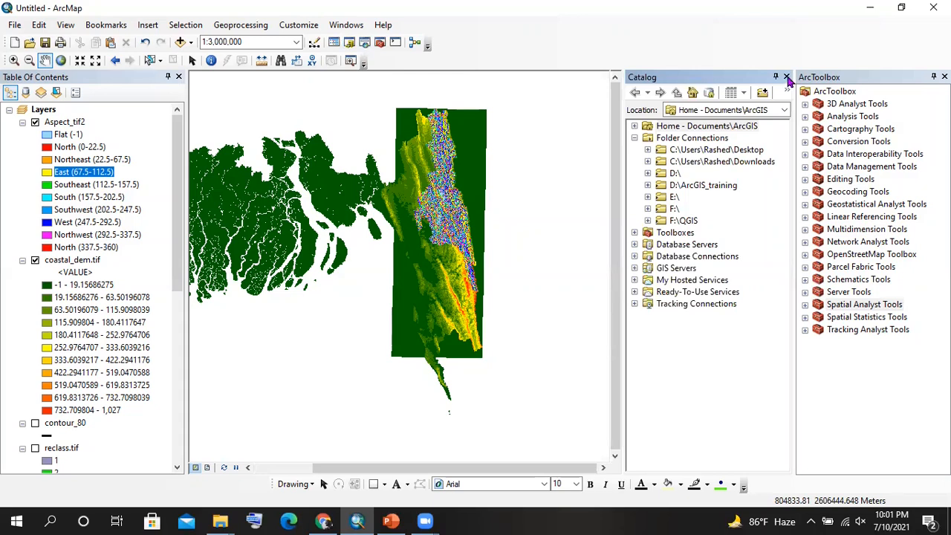
pyautogui.hotkey('ctrl', 'f')
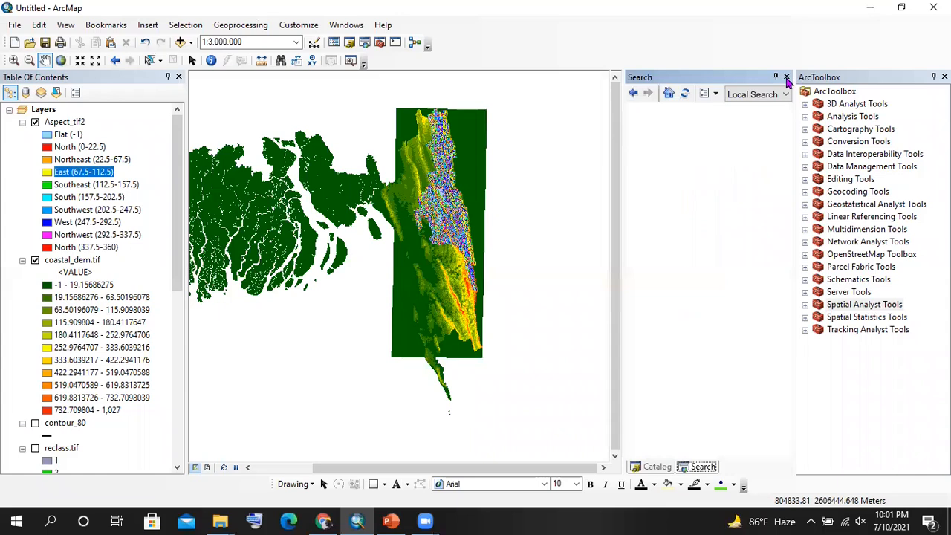
pyautogui.click(787, 77)
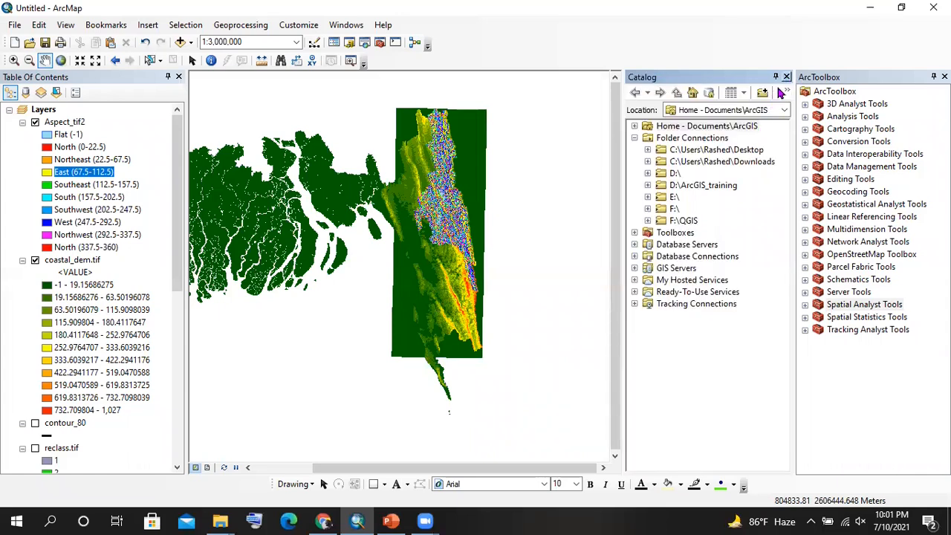
# - Close the Catalog window, search for "resample", and widen the results to read the toolbox path of the Resample tool before closing the search
pyautogui.click(786, 77)
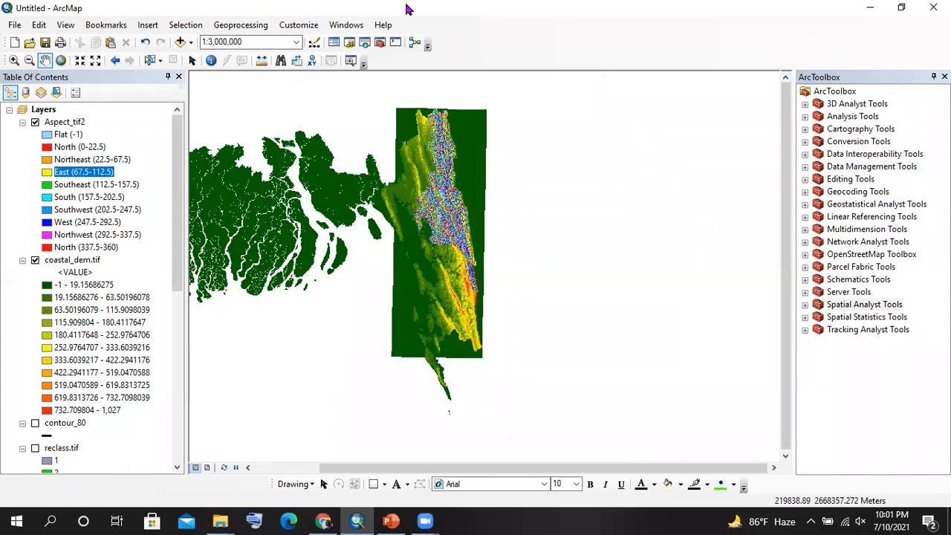
pyautogui.click(364, 43)
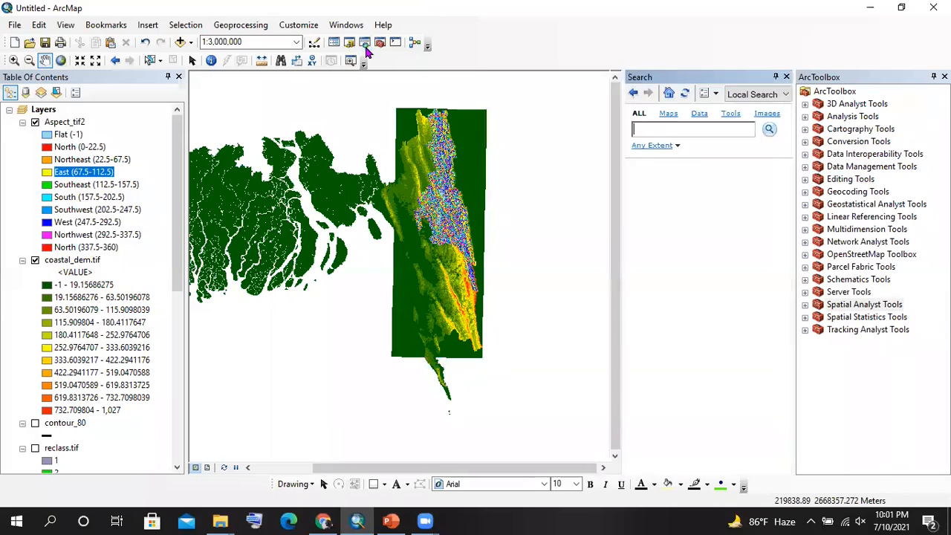
pyautogui.click(688, 125)
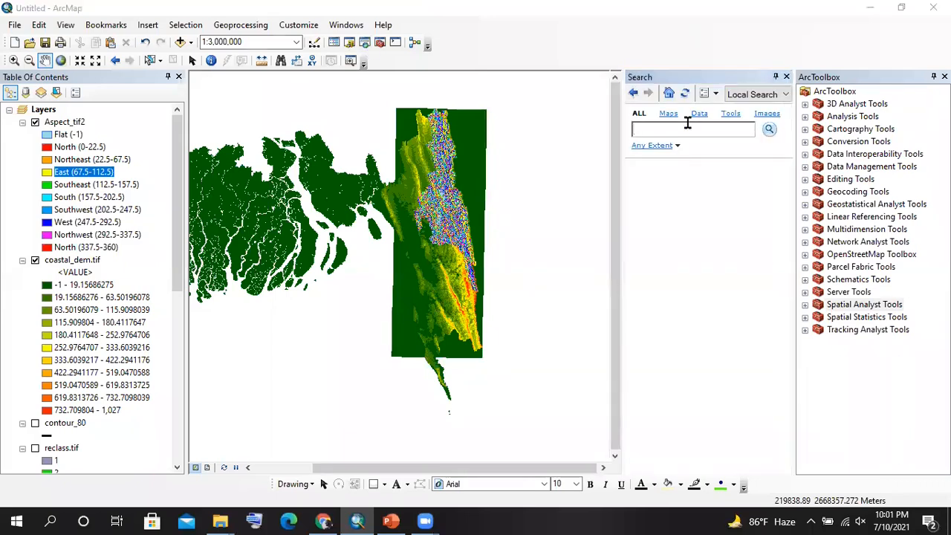
pyautogui.write('resample')
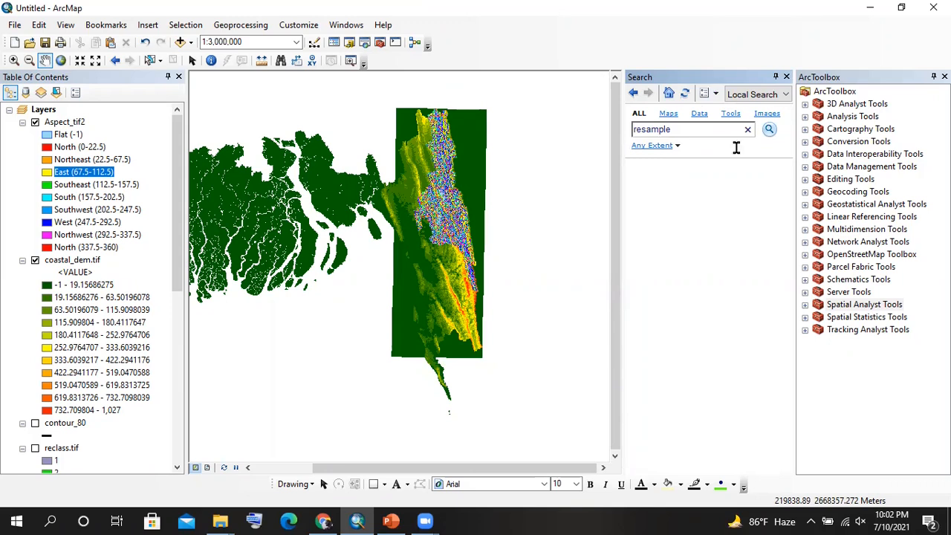
pyautogui.press('Return')
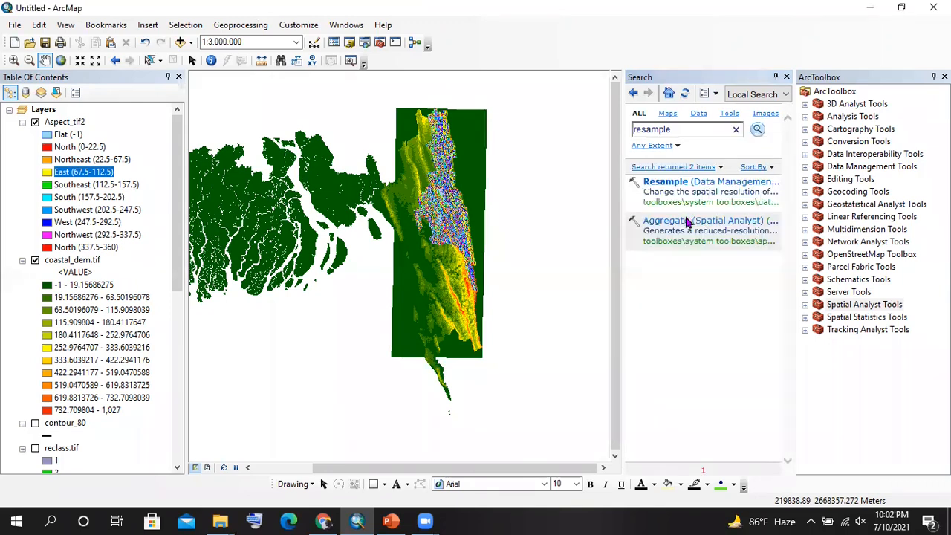
pyautogui.click(610, 348)
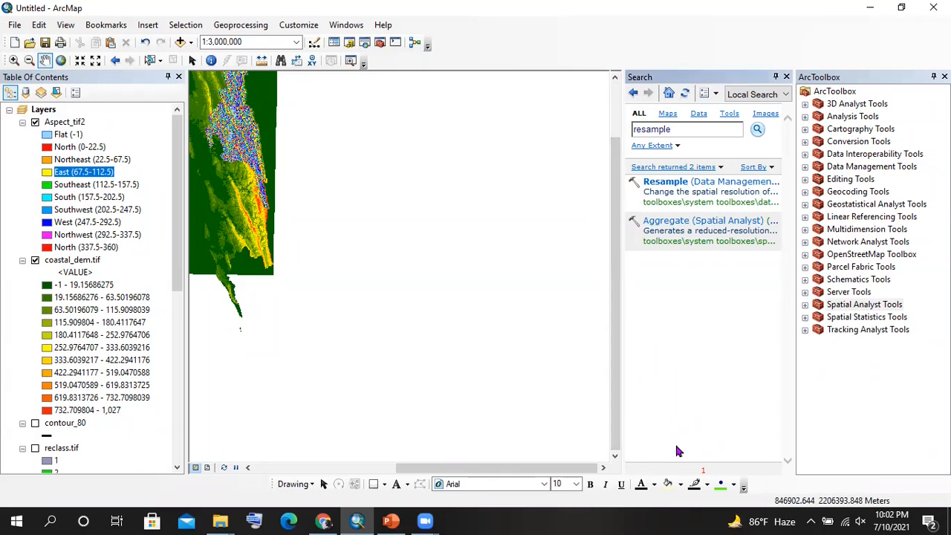
pyautogui.moveTo(682, 470); pyautogui.dragTo(689, 469)
pyautogui.moveTo(623, 317); pyautogui.dragTo(352, 318)
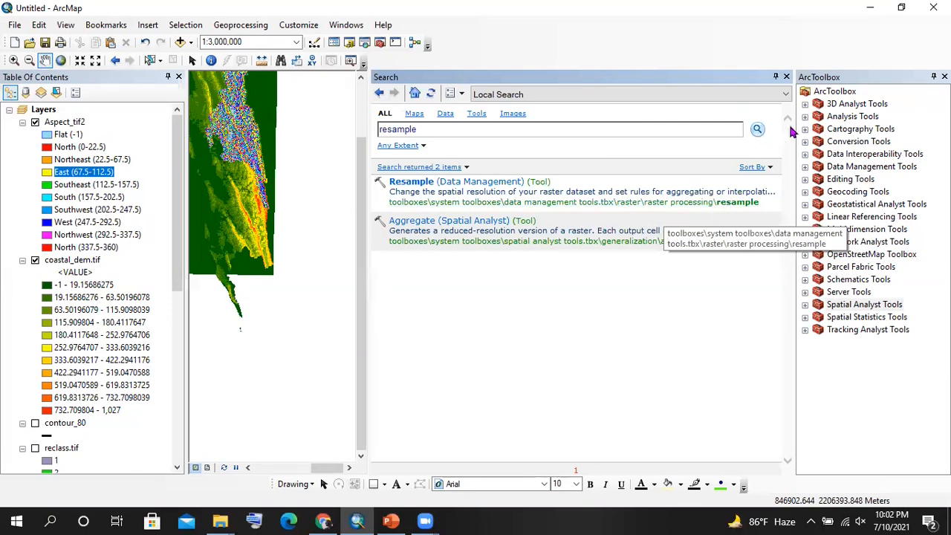
pyautogui.click(786, 77)
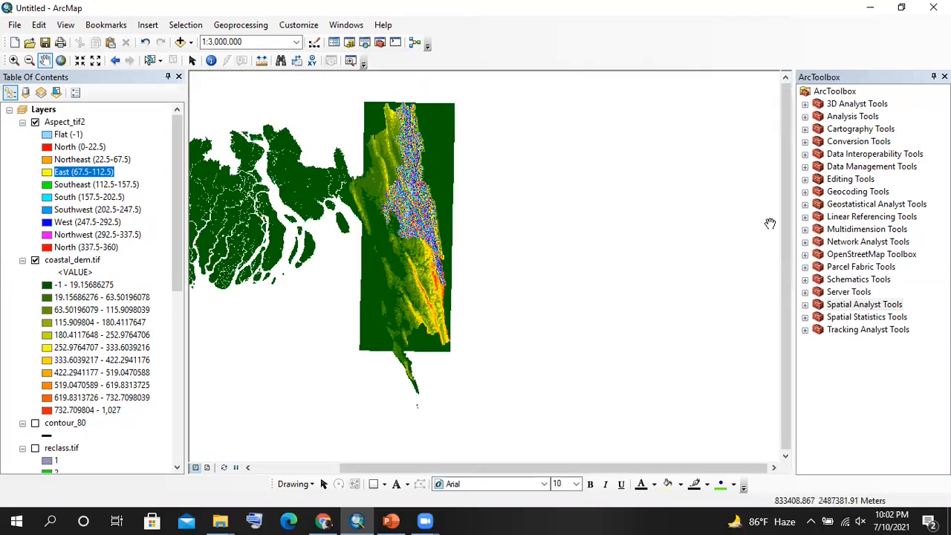
# - Open the Resample tool from the Raster Processing toolset under Raster in Data Management Tools
pyautogui.click(806, 168)
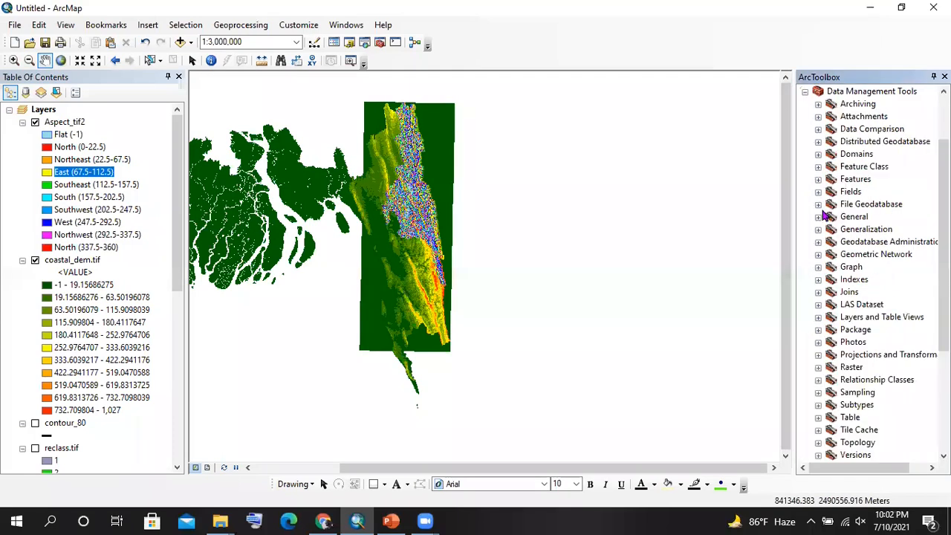
pyautogui.scroll(-2, 833, 286)
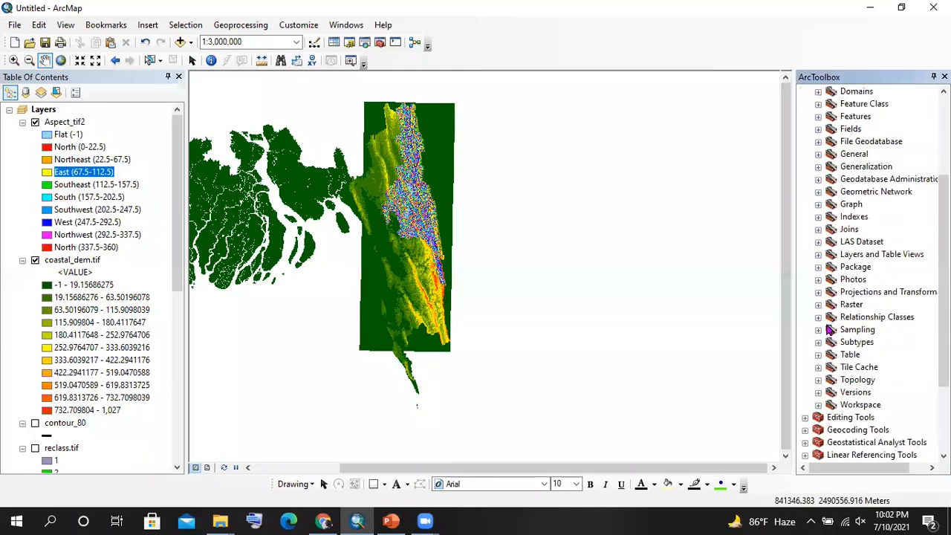
pyautogui.click(819, 306)
pyautogui.scroll(-2, 826, 309)
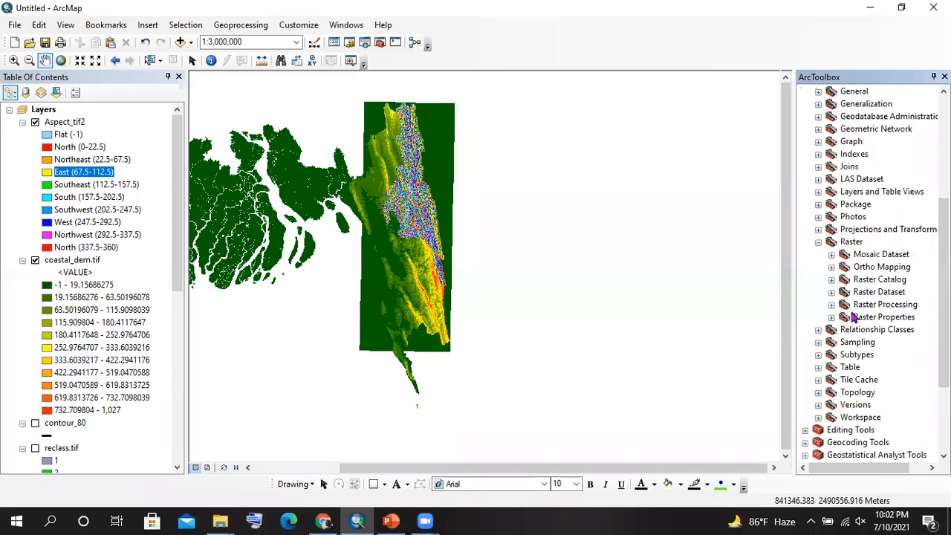
pyautogui.click(831, 317)
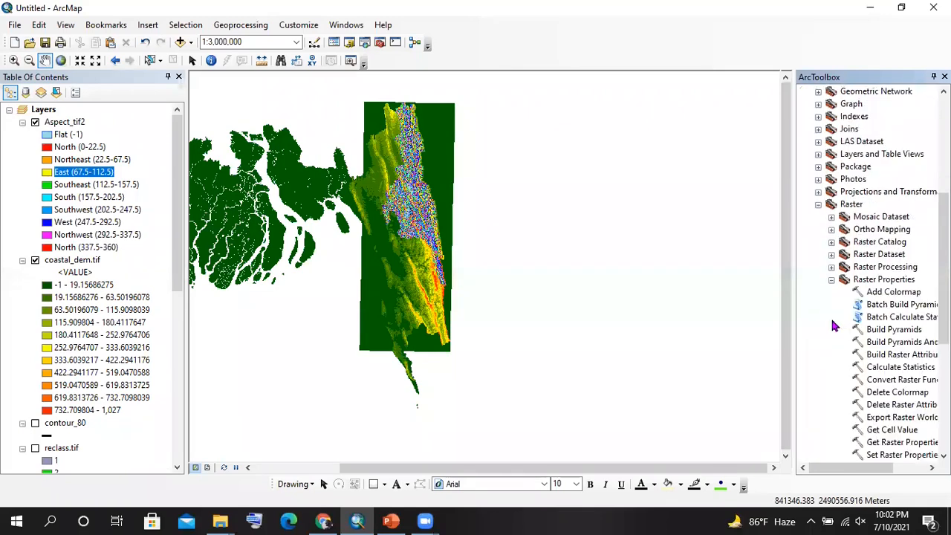
pyautogui.scroll(-2, 835, 325)
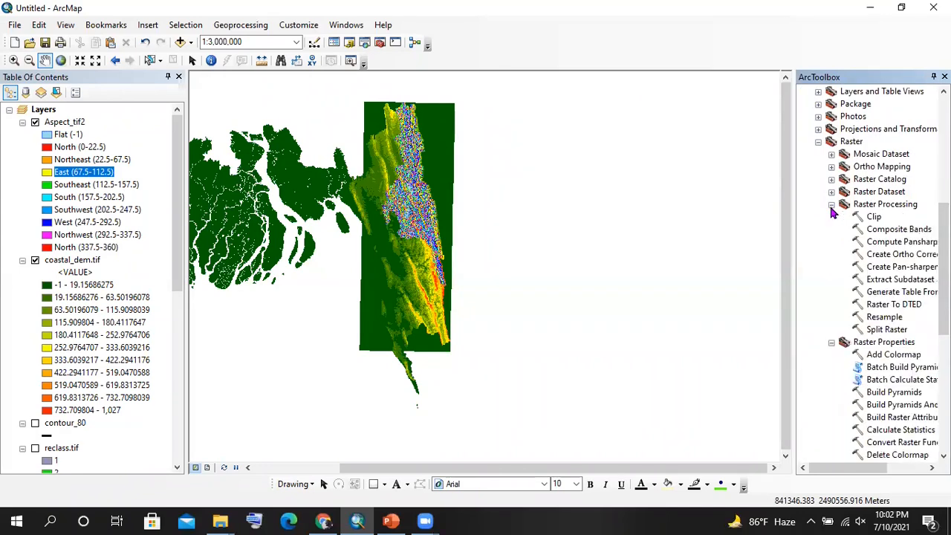
pyautogui.click(831, 341)
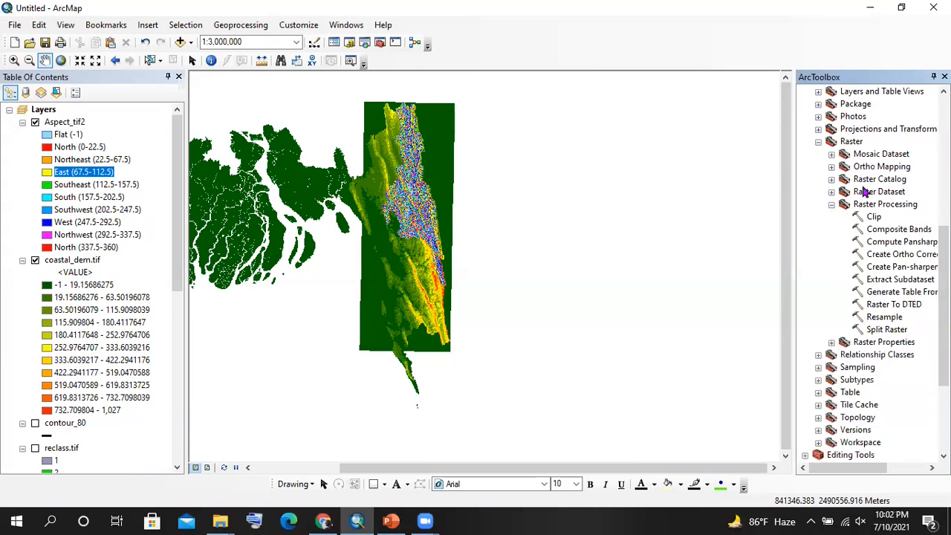
pyautogui.doubleClick(885, 317)
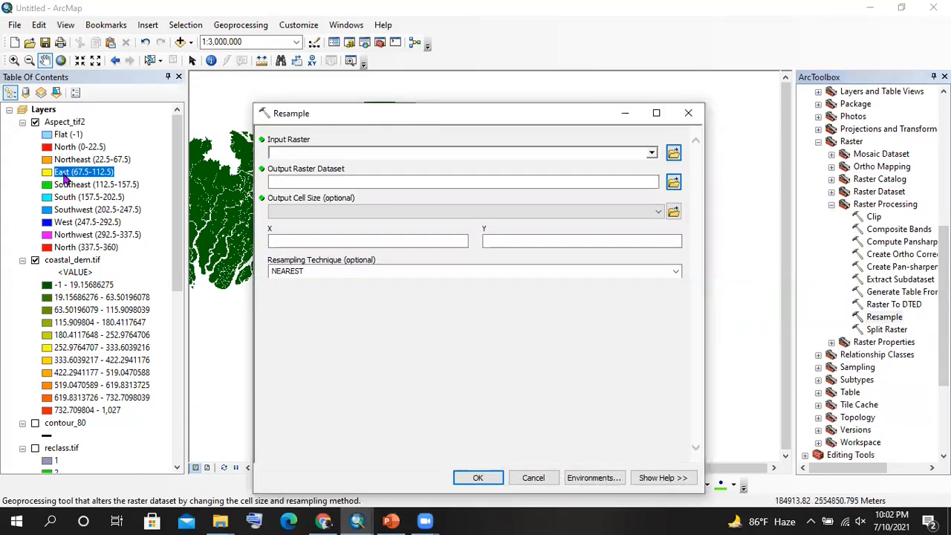
# - Turn on the rangamati_dem.tif layer and use it as the input raster for the resampling
pyautogui.scroll(-10, 66, 178)
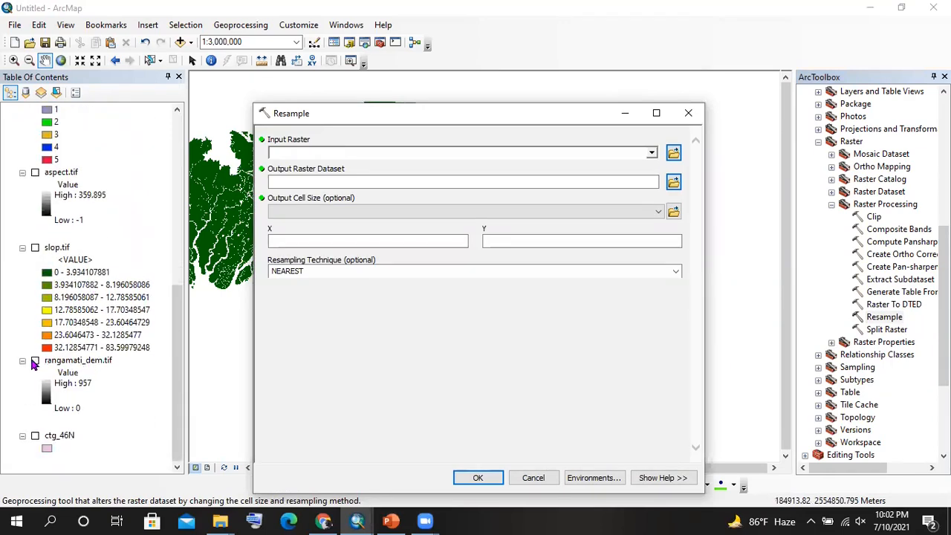
pyautogui.click(35, 360)
pyautogui.moveTo(85, 363); pyautogui.dragTo(342, 154)
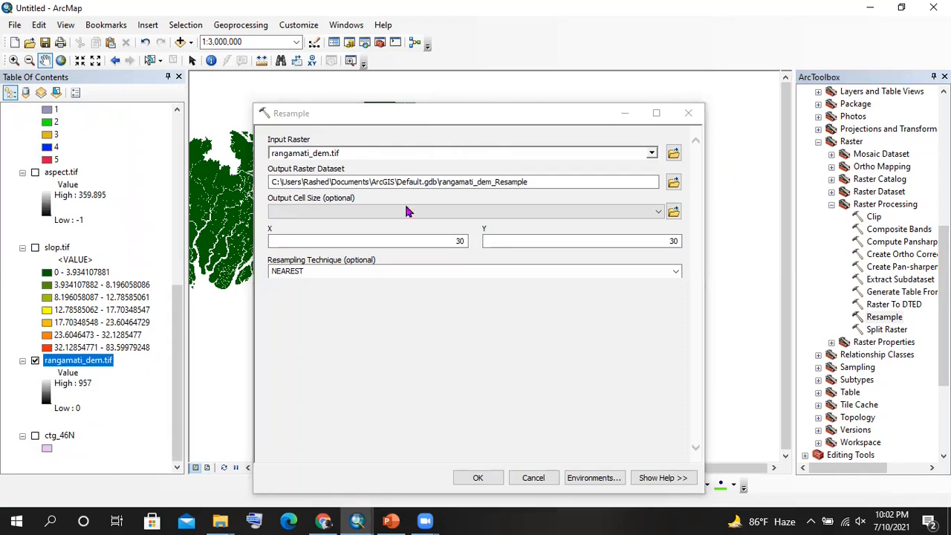
# - Review the layers offered for the output cell size and match it to the layer slop.tif
pyautogui.click(422, 216)
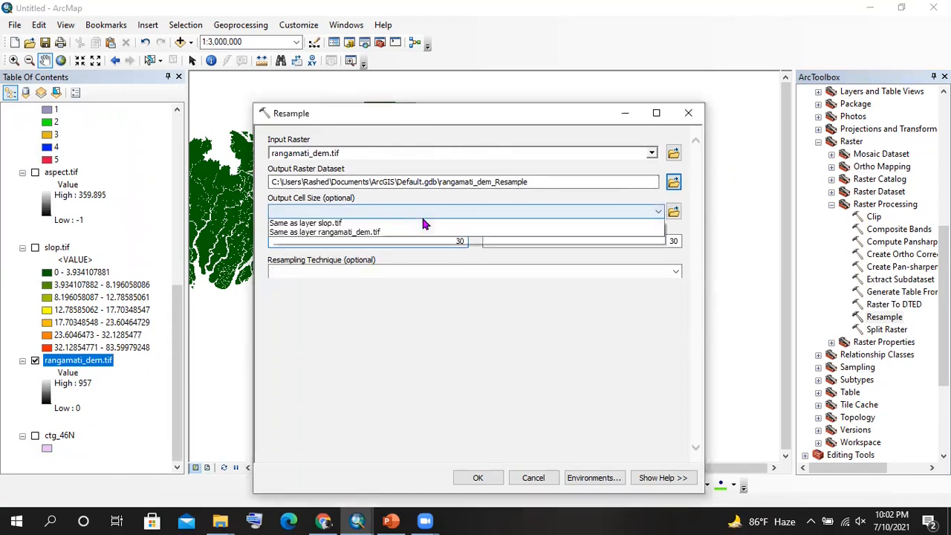
pyautogui.click(424, 215)
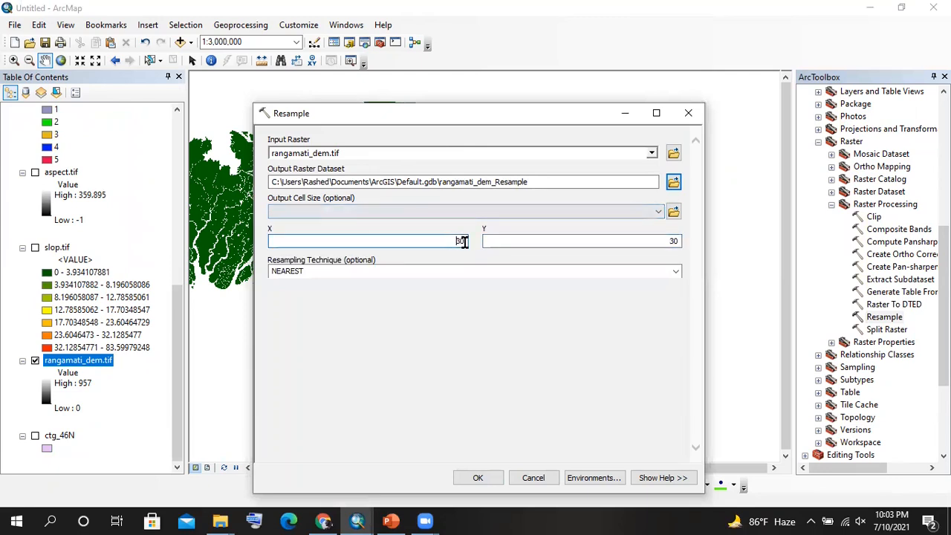
pyautogui.click(510, 240)
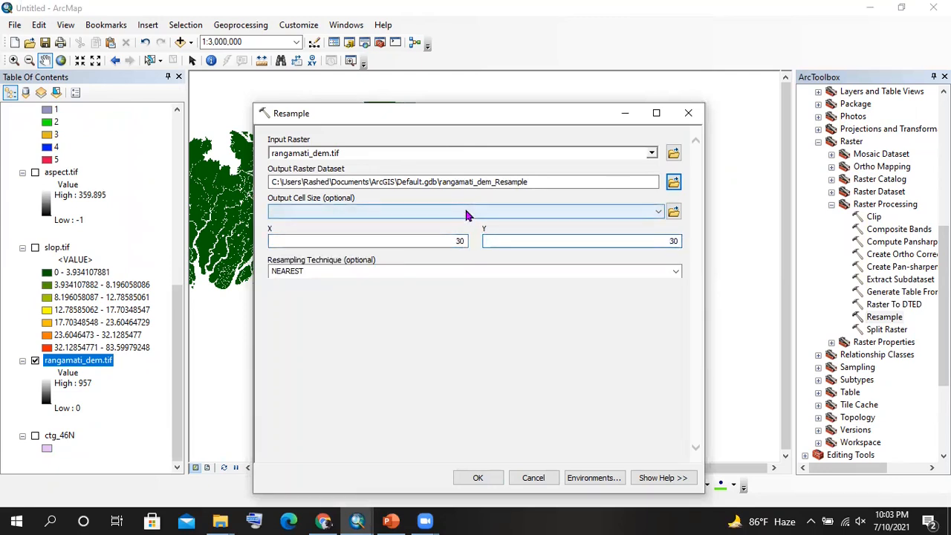
pyautogui.click(466, 215)
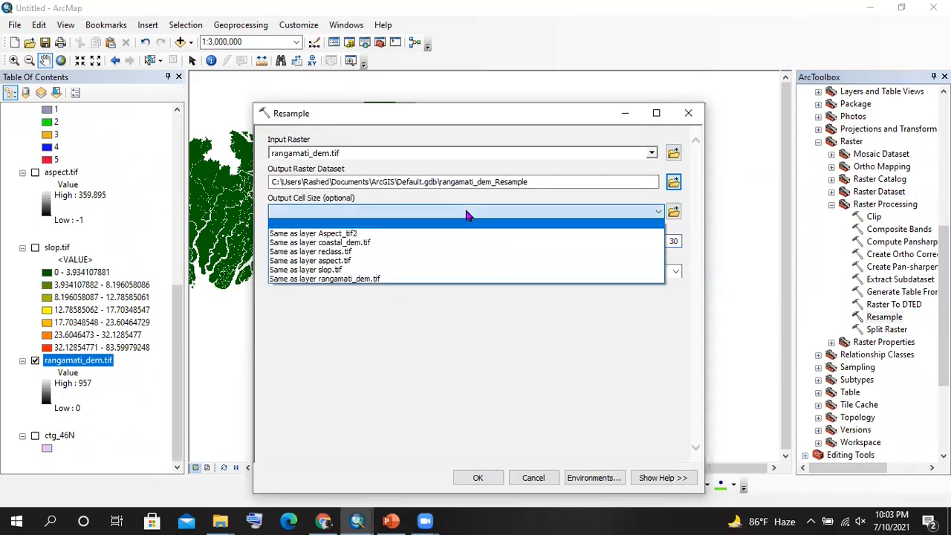
pyautogui.click(467, 215)
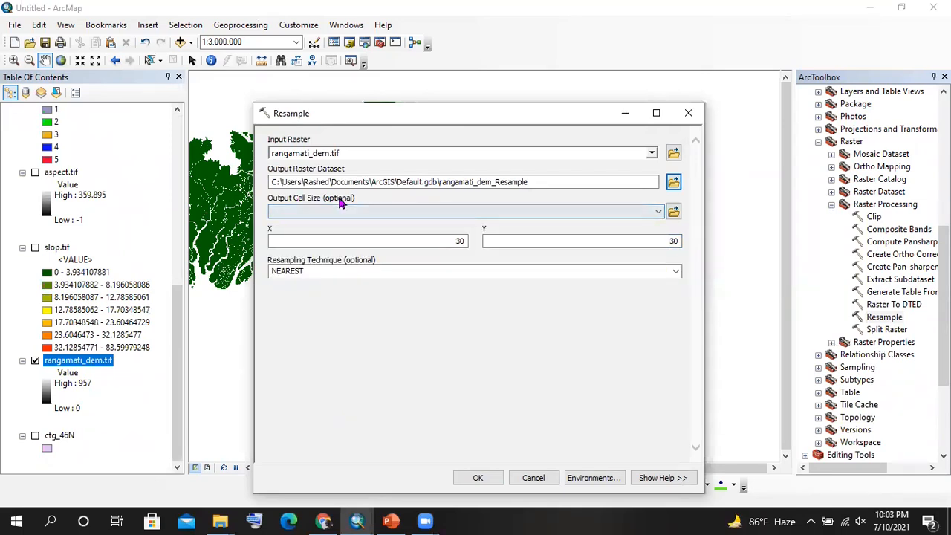
pyautogui.click(343, 213)
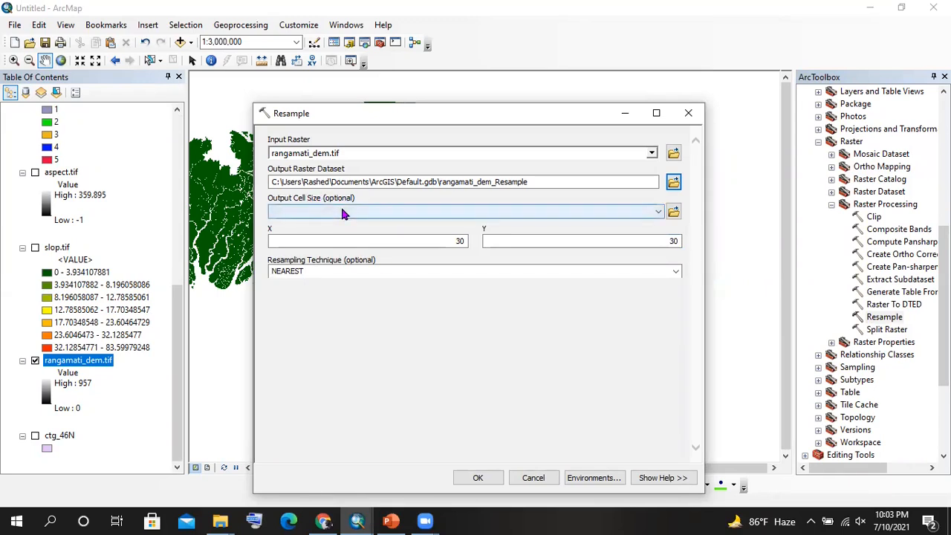
pyautogui.click(100, 215)
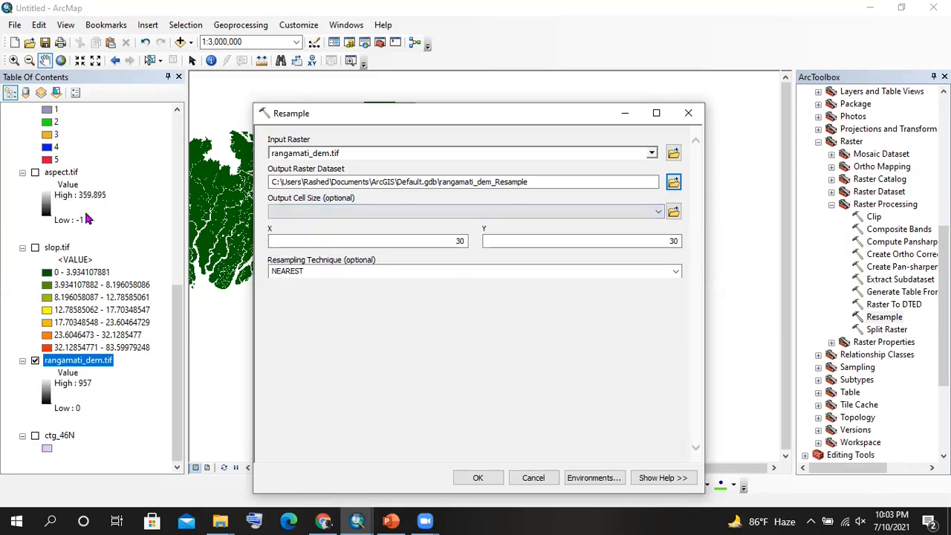
pyautogui.click(301, 213)
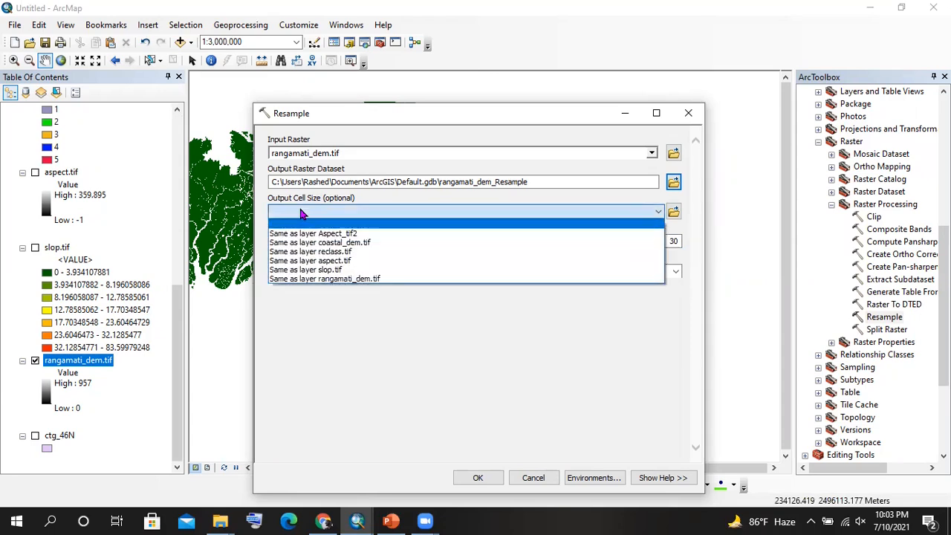
pyautogui.click(327, 269)
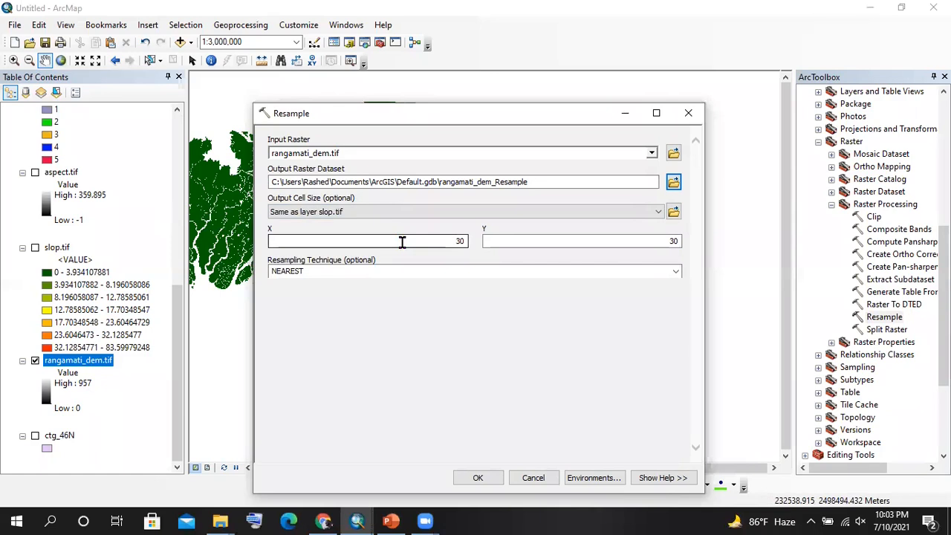
# - Set the output cell size to 100 in both X and Y, and run the resampling with the NEAREST technique
pyautogui.click(446, 242)
pyautogui.moveTo(448, 241); pyautogui.dragTo(475, 241)
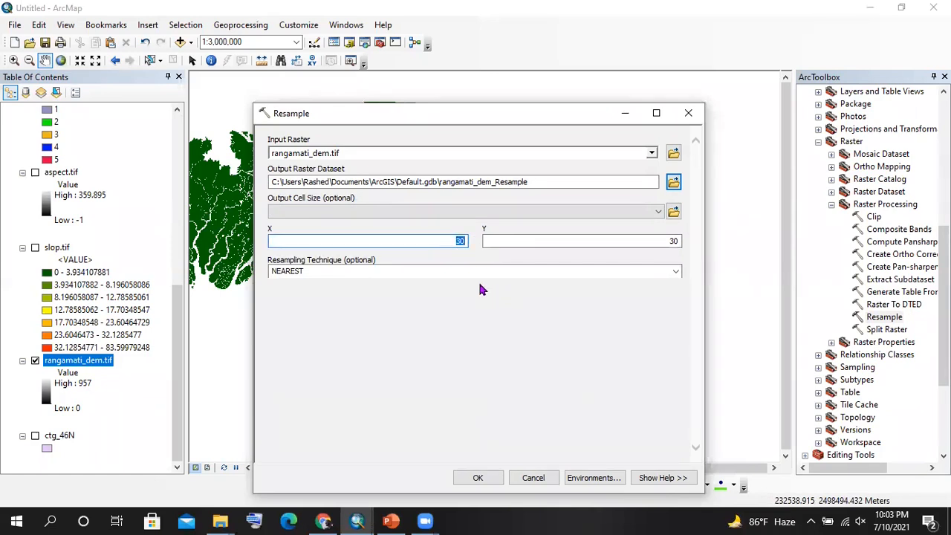
pyautogui.write('1400')
pyautogui.moveTo(439, 240); pyautogui.dragTo(518, 240)
pyautogui.write('100')
pyautogui.moveTo(658, 240); pyautogui.dragTo(706, 243)
pyautogui.write('100')
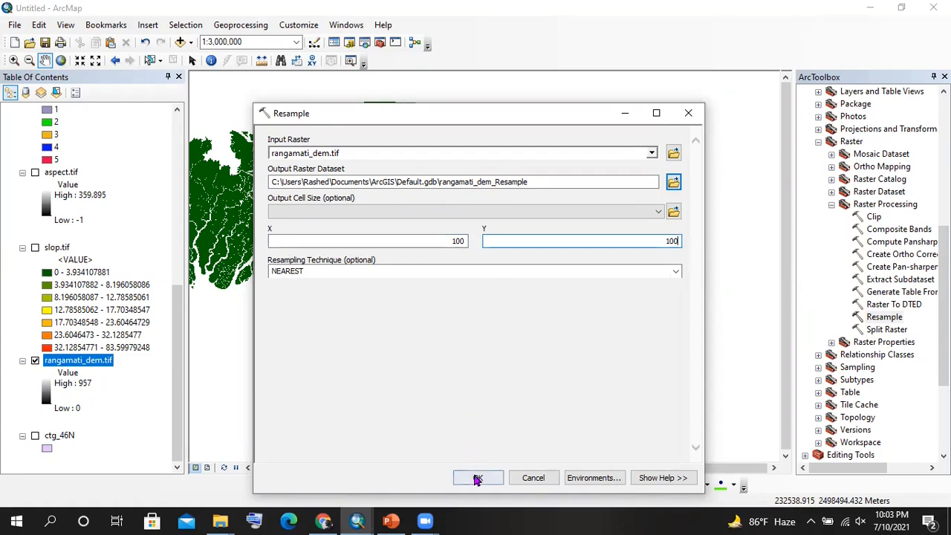
pyautogui.click(478, 479)
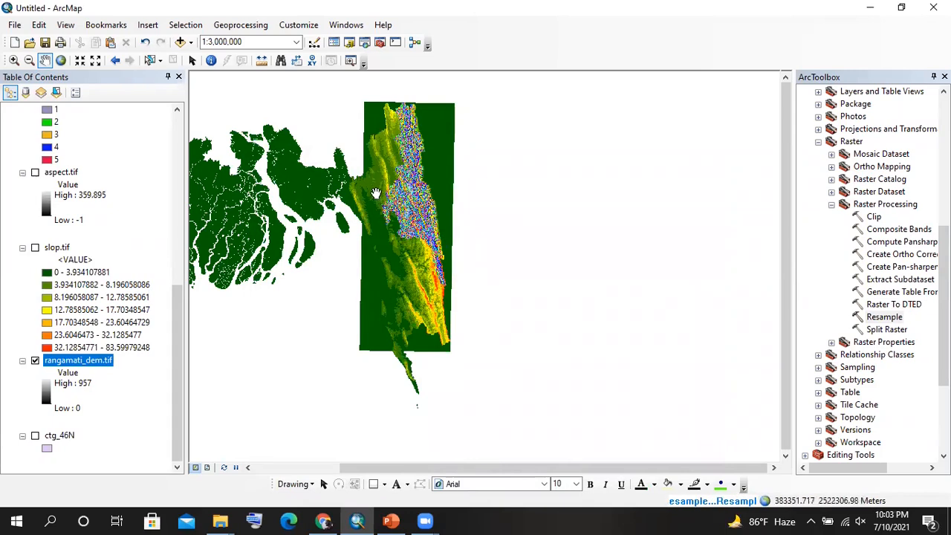
# - View the resampled Rangamati DEM on the map and inspect its cell size in the layer's source properties
pyautogui.moveTo(389, 197); pyautogui.dragTo(422, 215)
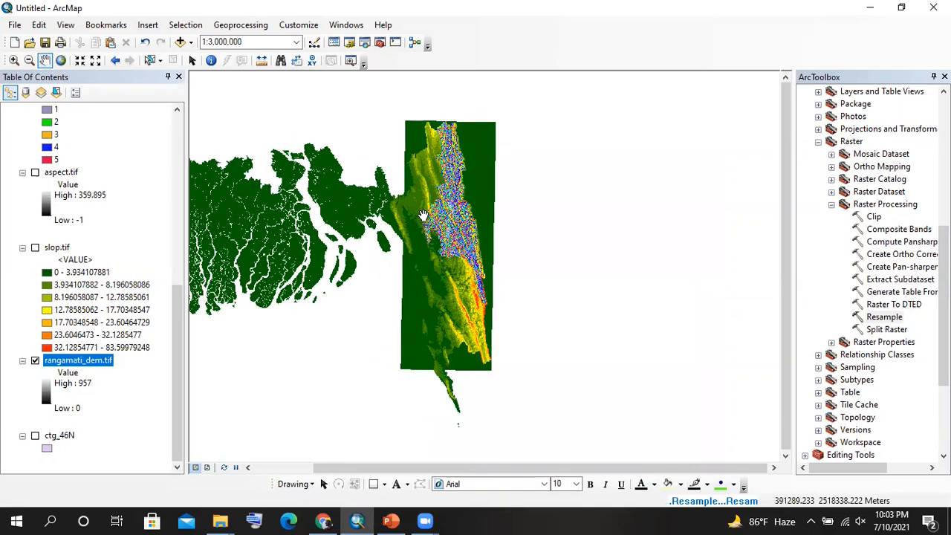
pyautogui.scroll(2, 439, 213)
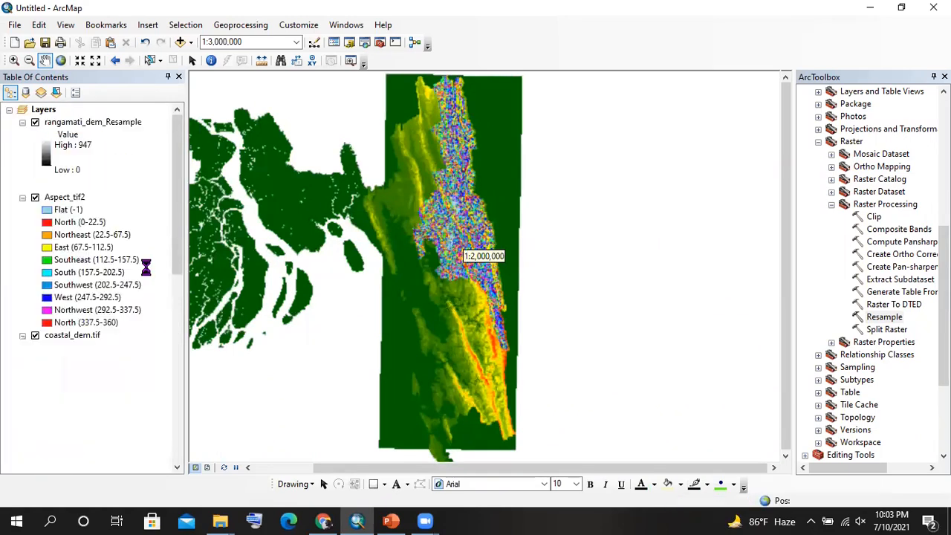
pyautogui.click(177, 275)
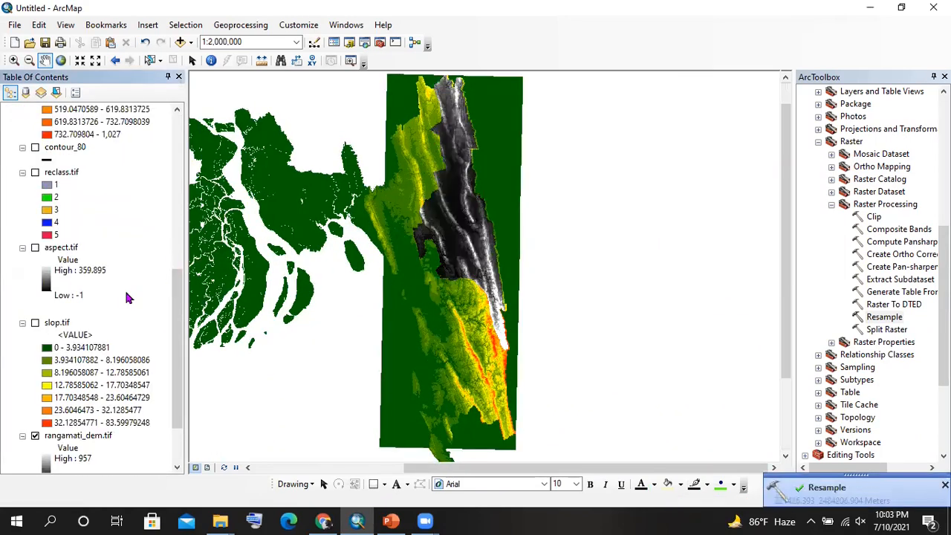
pyautogui.scroll(5, 86, 286)
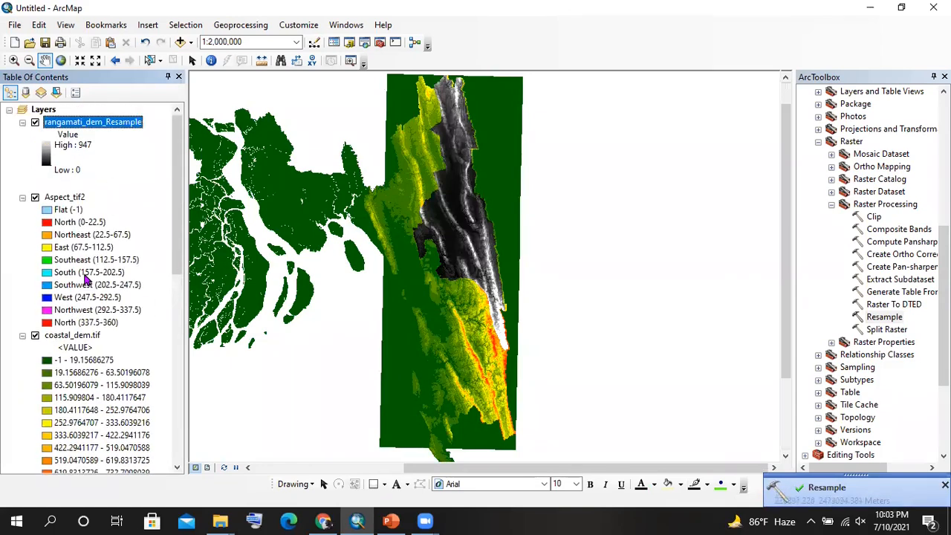
pyautogui.rightClick(105, 124)
pyautogui.click(148, 330)
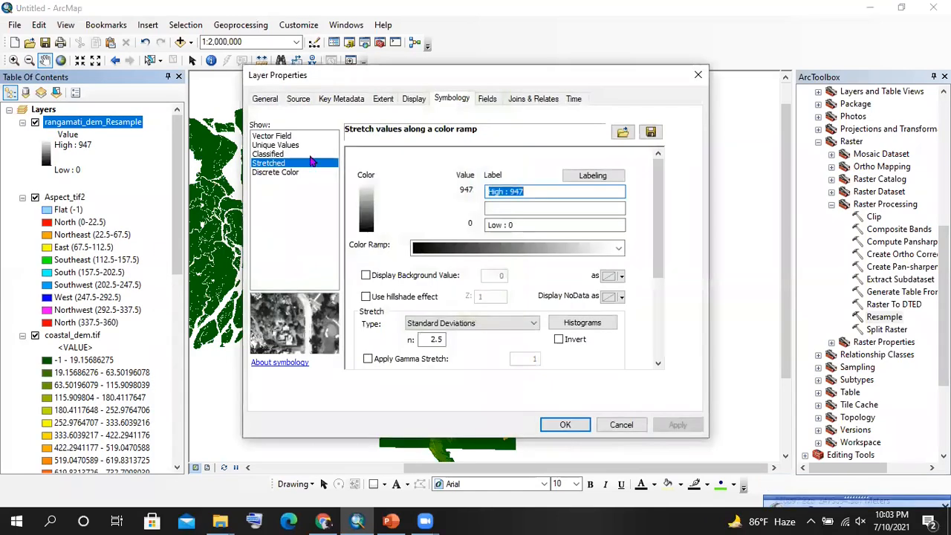
pyautogui.click(311, 99)
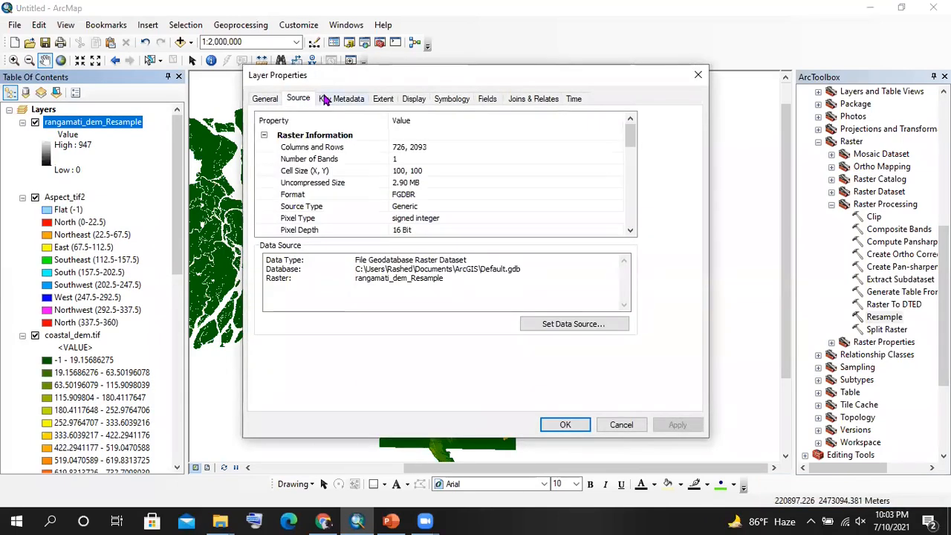
# - Examine the cell size and uncompressed size of rangamati_dem_Resample in its source properties
pyautogui.click(428, 171)
pyautogui.click(434, 182)
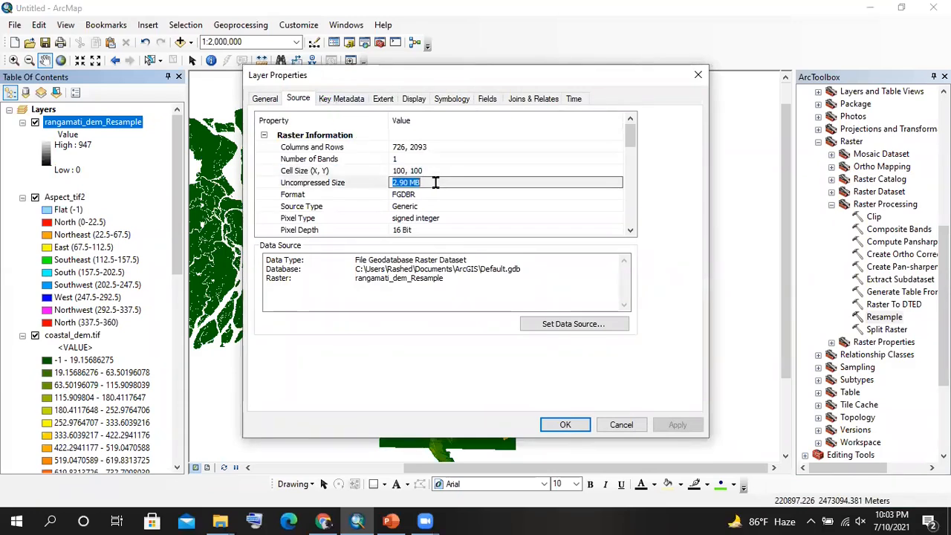
pyautogui.click(429, 170)
pyautogui.click(429, 171)
pyautogui.moveTo(429, 170); pyautogui.dragTo(381, 182)
pyautogui.click(381, 182)
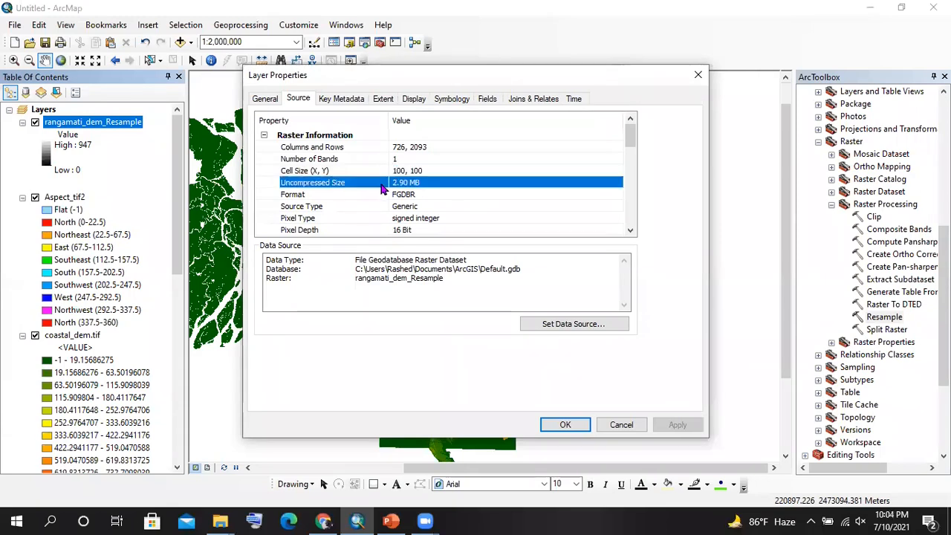
pyautogui.click(435, 170)
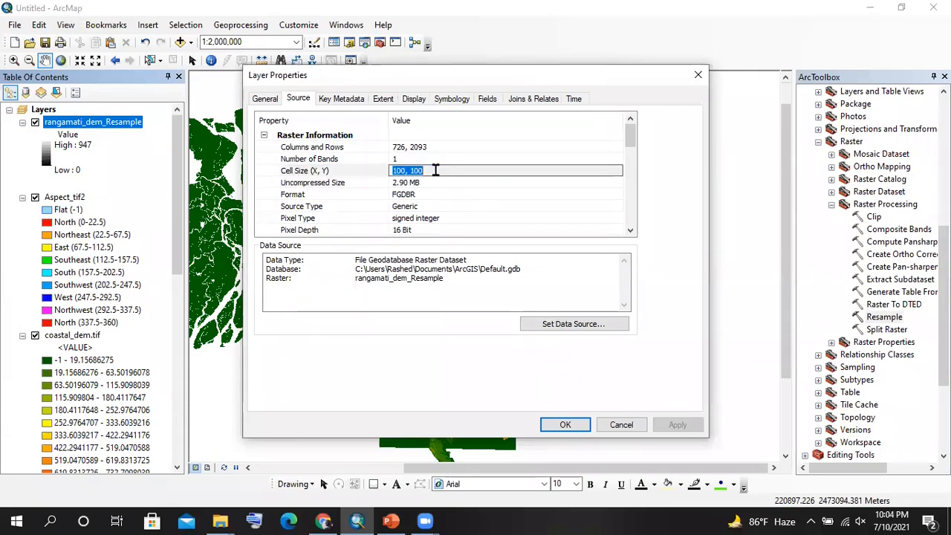
pyautogui.click(435, 170)
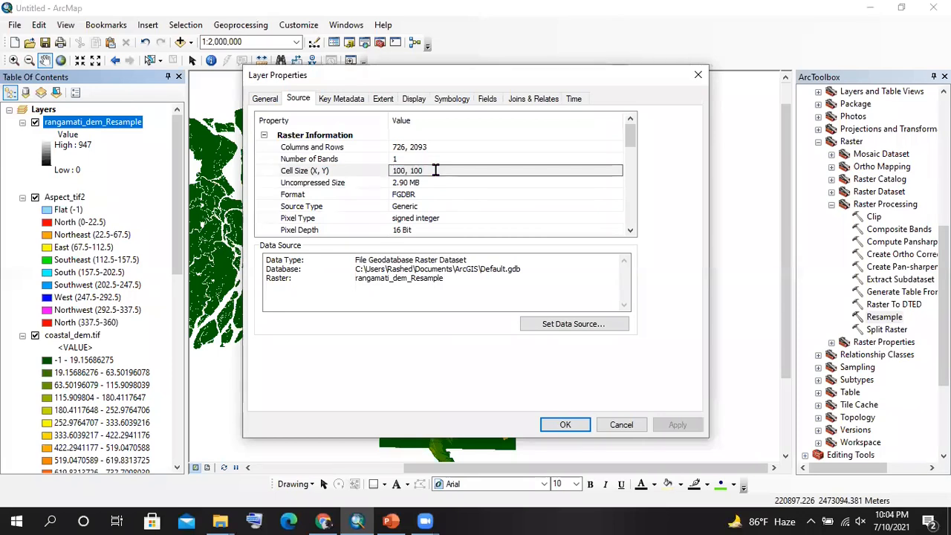
pyautogui.click(437, 181)
pyautogui.click(437, 171)
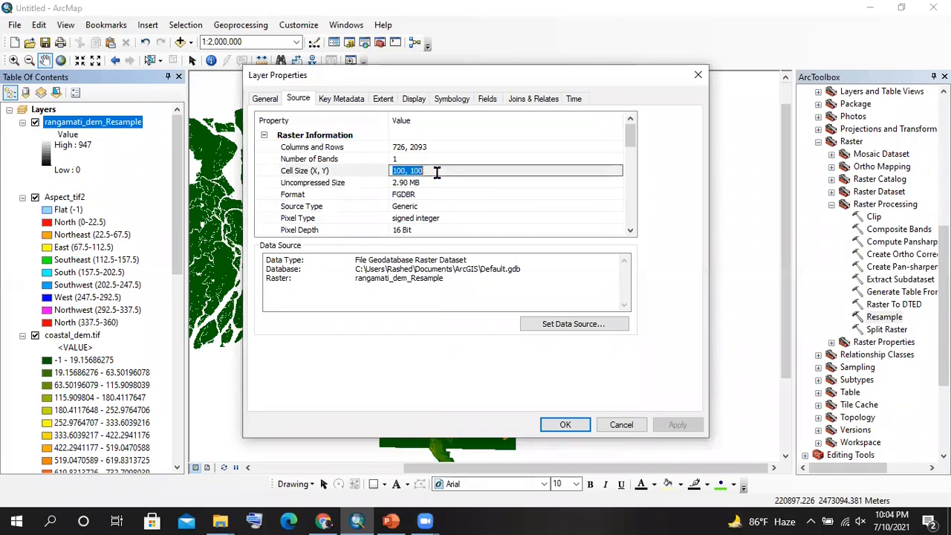
pyautogui.click(400, 170)
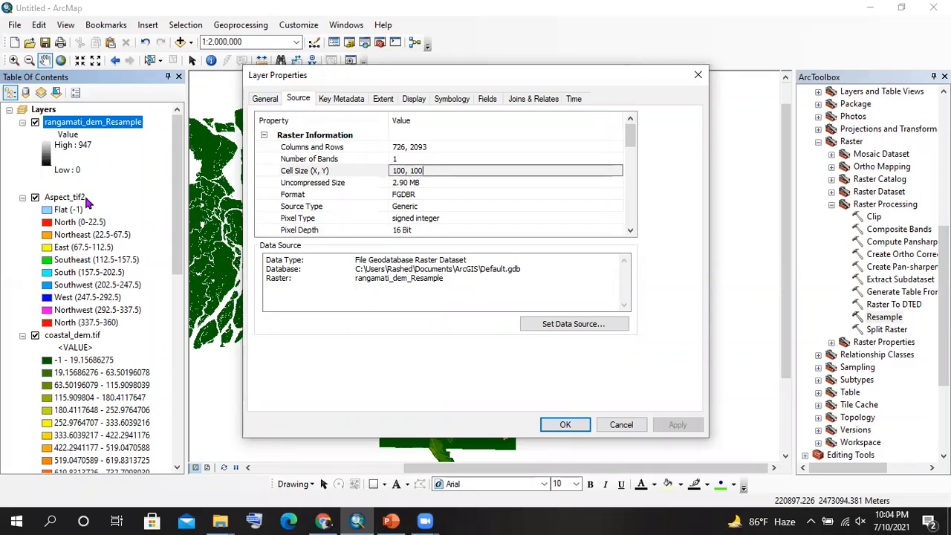
# - Recheck the resampled raster's X and Y cell size, close its layer properties and inspect the DEM layers on the map up close
pyautogui.moveTo(440, 171); pyautogui.dragTo(390, 171)
pyautogui.moveTo(405, 81); pyautogui.dragTo(362, 110)
pyautogui.click(391, 197)
pyautogui.doubleClick(389, 197)
pyautogui.click(390, 197)
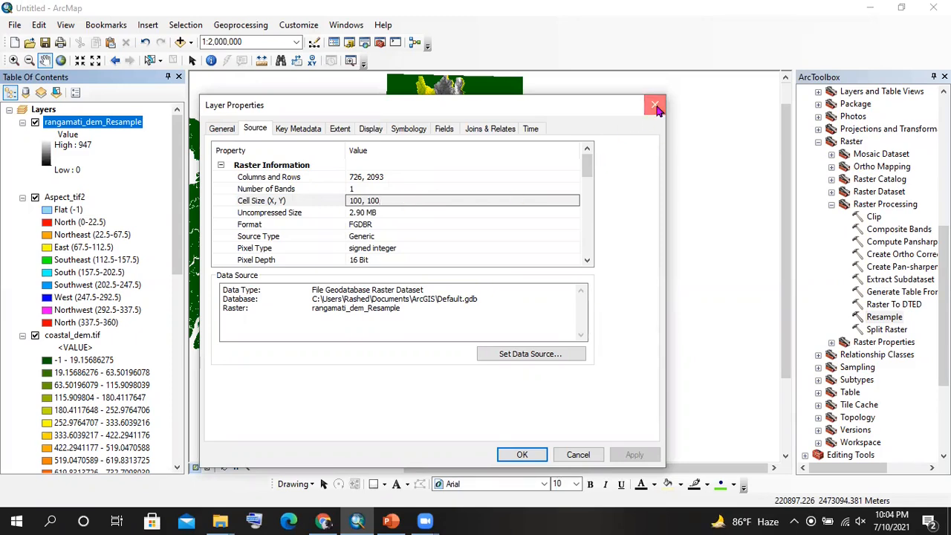
pyautogui.click(655, 106)
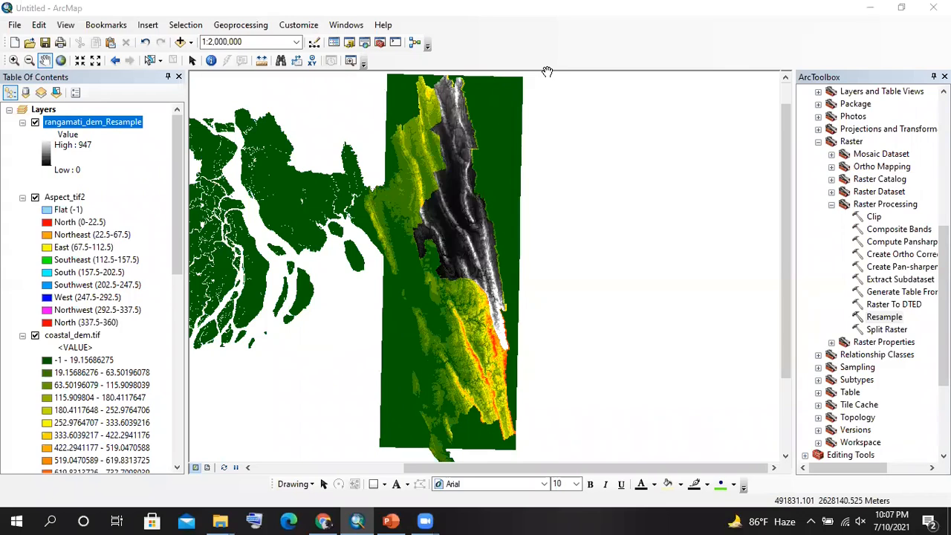
pyautogui.scroll(-2, 411, 187)
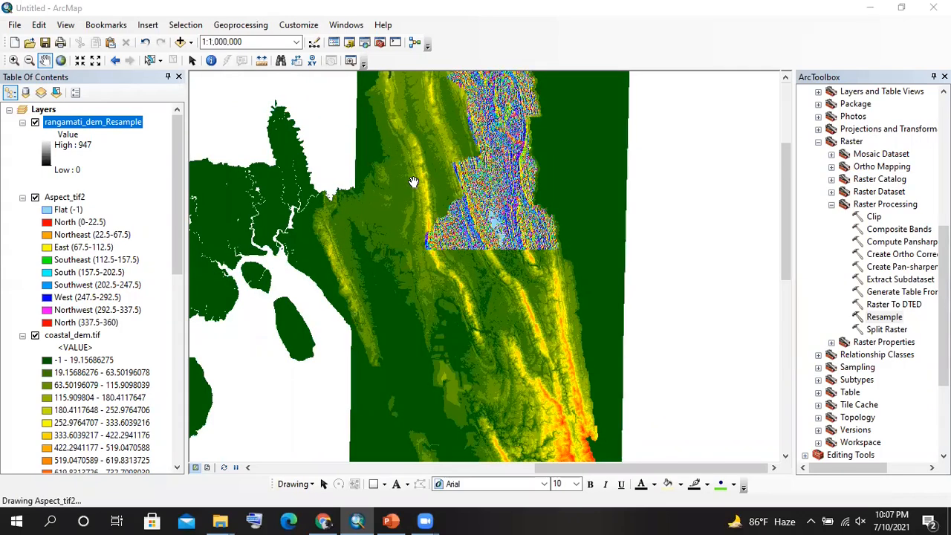